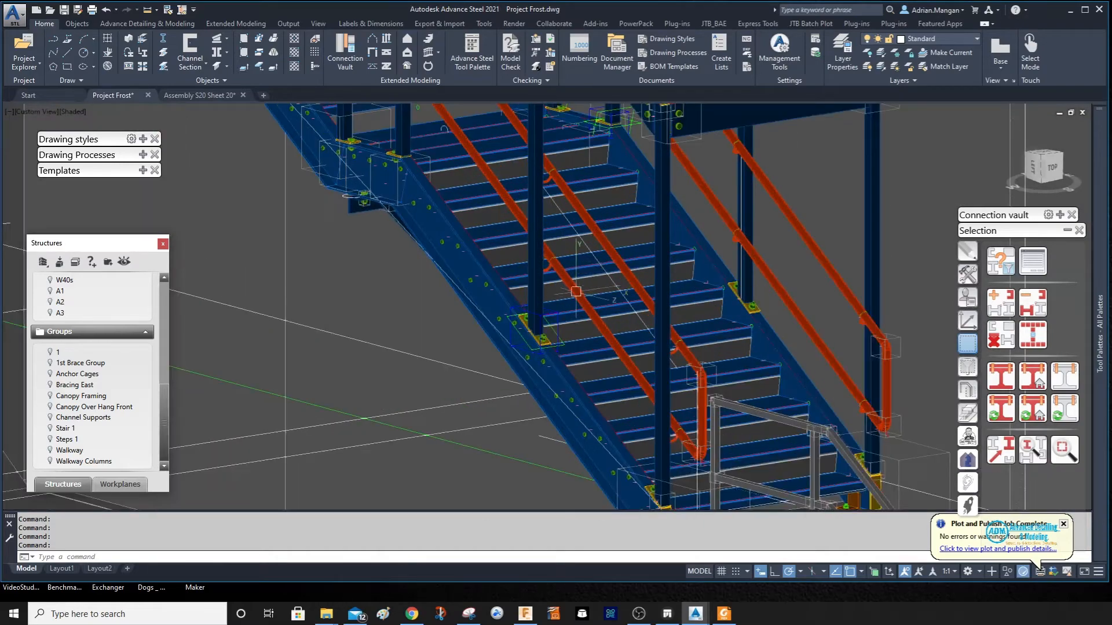
- Examine the undersides and side profile of the stair treads and their bolted end plates on the lower flight
{"action": "middle_click_drag", "start_coordinate": [583, 265], "coordinate": [735, 251], "text": "shift"}
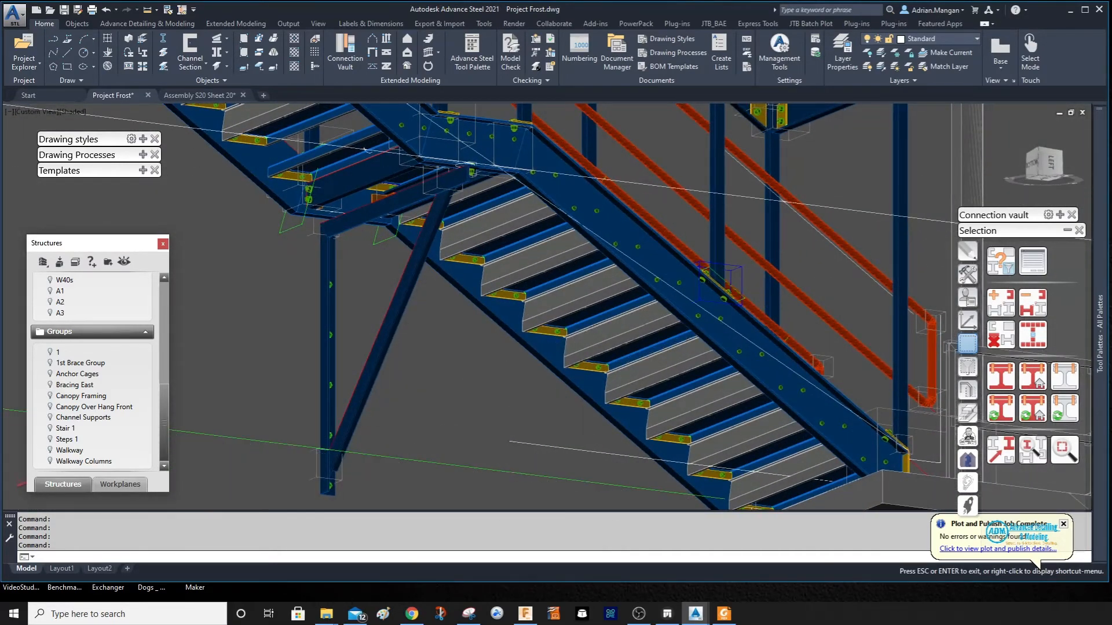
{"action": "scroll", "coordinate": [596, 306], "scroll_direction": "up", "scroll_amount": 5}
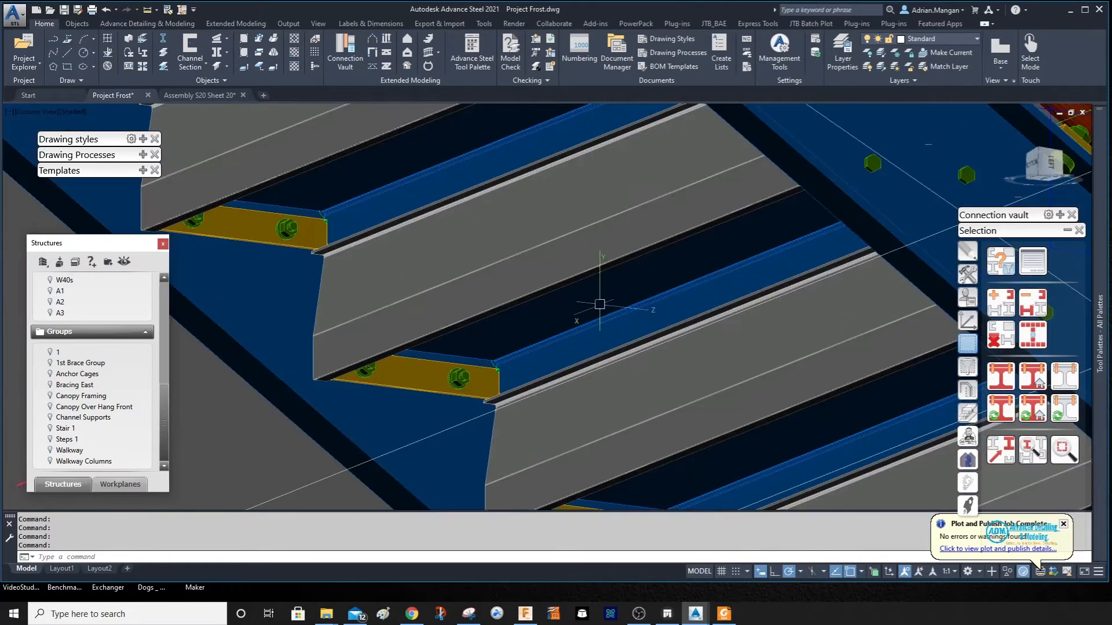
{"action": "scroll", "coordinate": [602, 304], "scroll_direction": "down", "scroll_amount": 5}
{"action": "scroll", "coordinate": [648, 292], "scroll_direction": "up", "scroll_amount": 4}
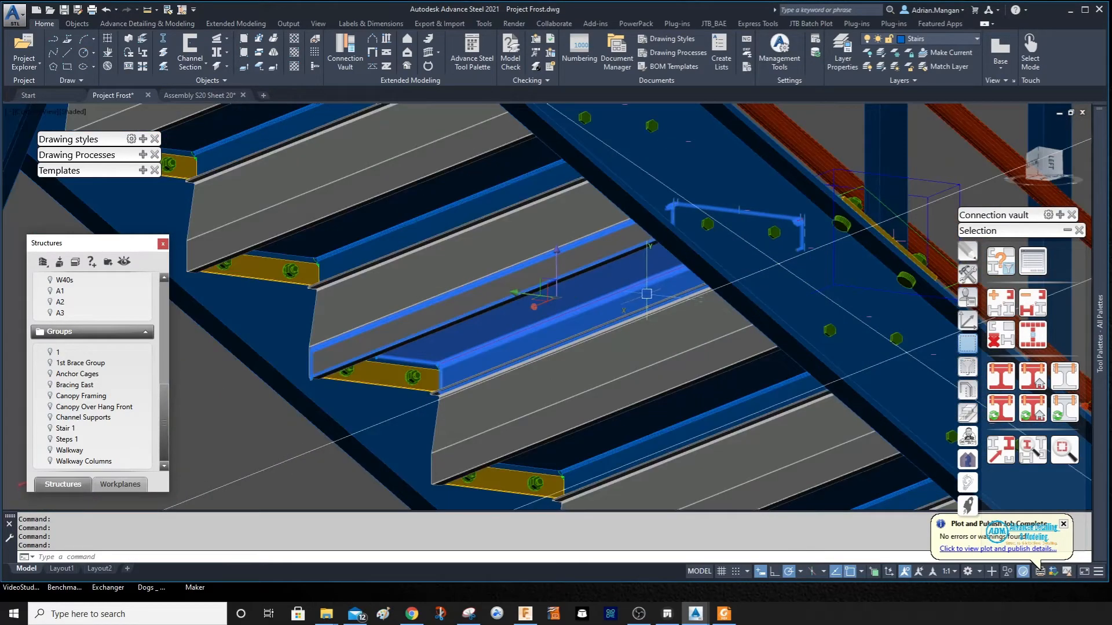
{"action": "middle_click_drag", "start_coordinate": [647, 293], "coordinate": [620, 325], "text": "shift"}
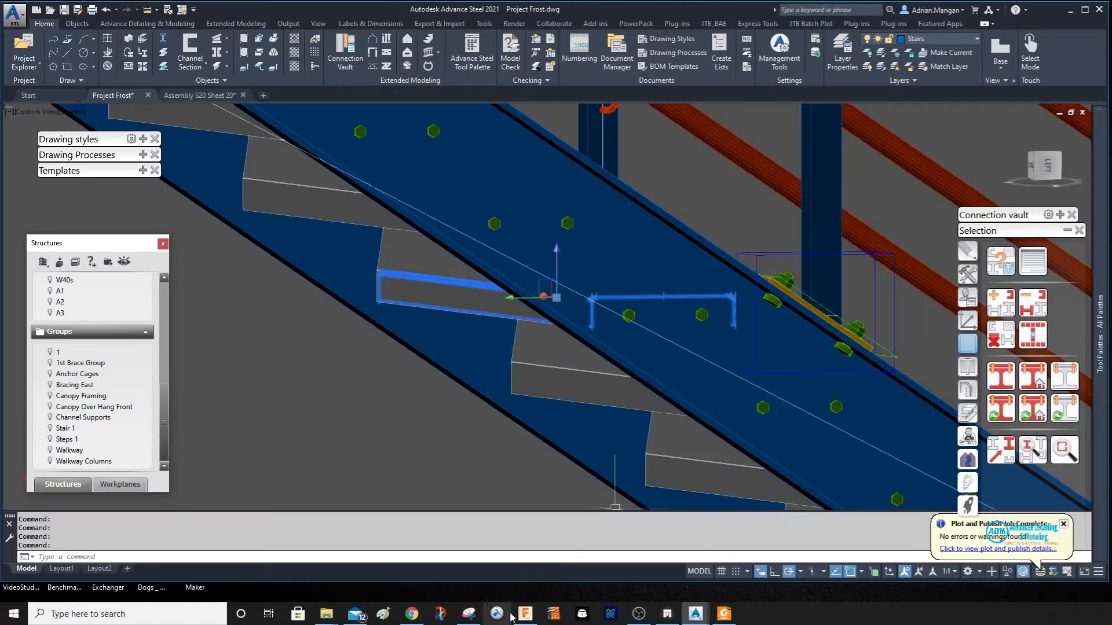
- Switch to File Explorer and open the GRIP STRUT Plank Grating PDF from Documents Received in the AA-271_PROJECT FROST_BEAR folder
{"action": "mouse_move", "coordinate": [327, 614]}
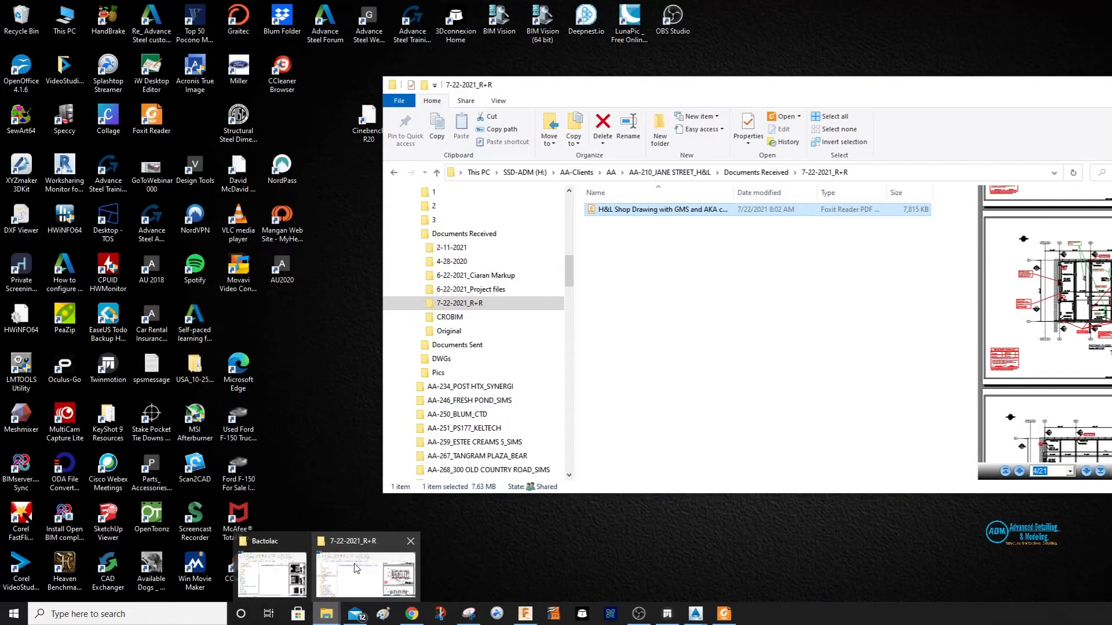
{"action": "left_click", "coordinate": [356, 569]}
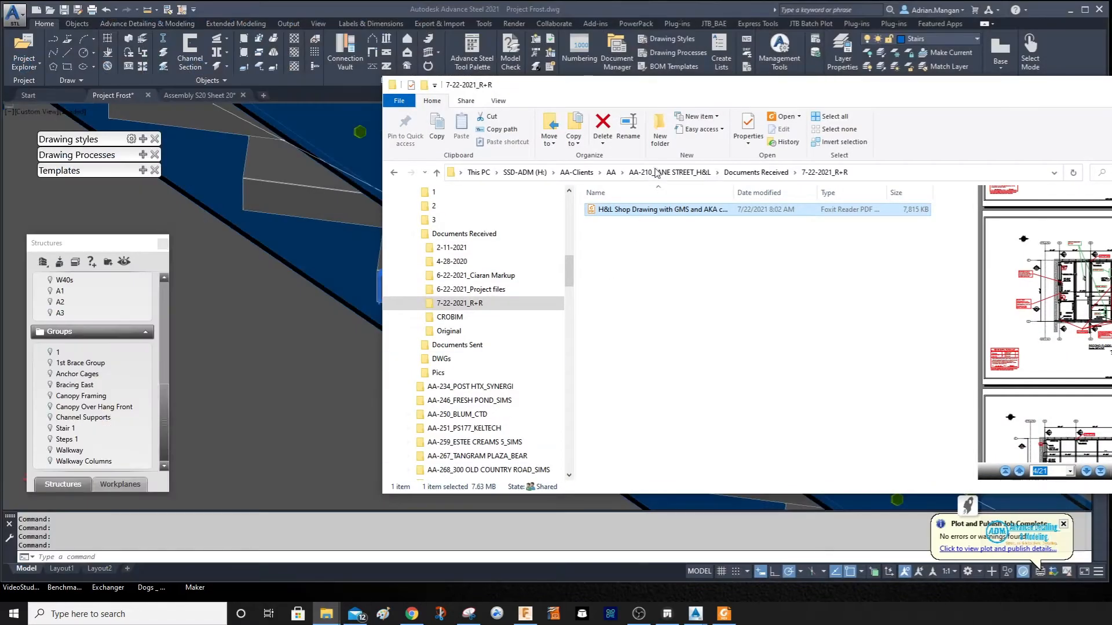
{"action": "left_click", "coordinate": [611, 172]}
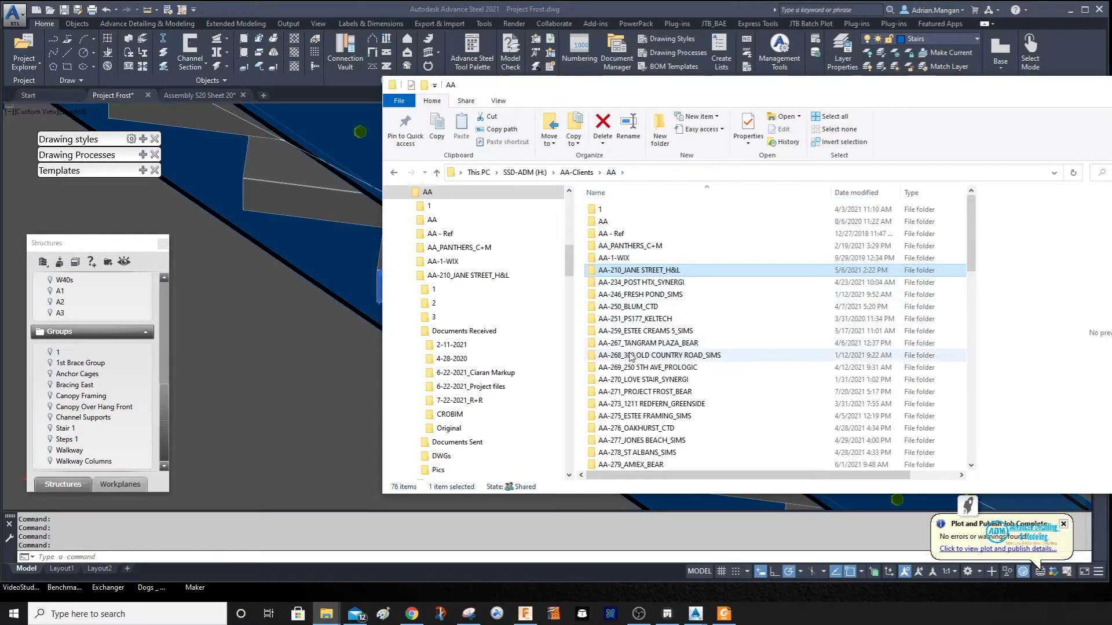
{"action": "double_click", "coordinate": [631, 392]}
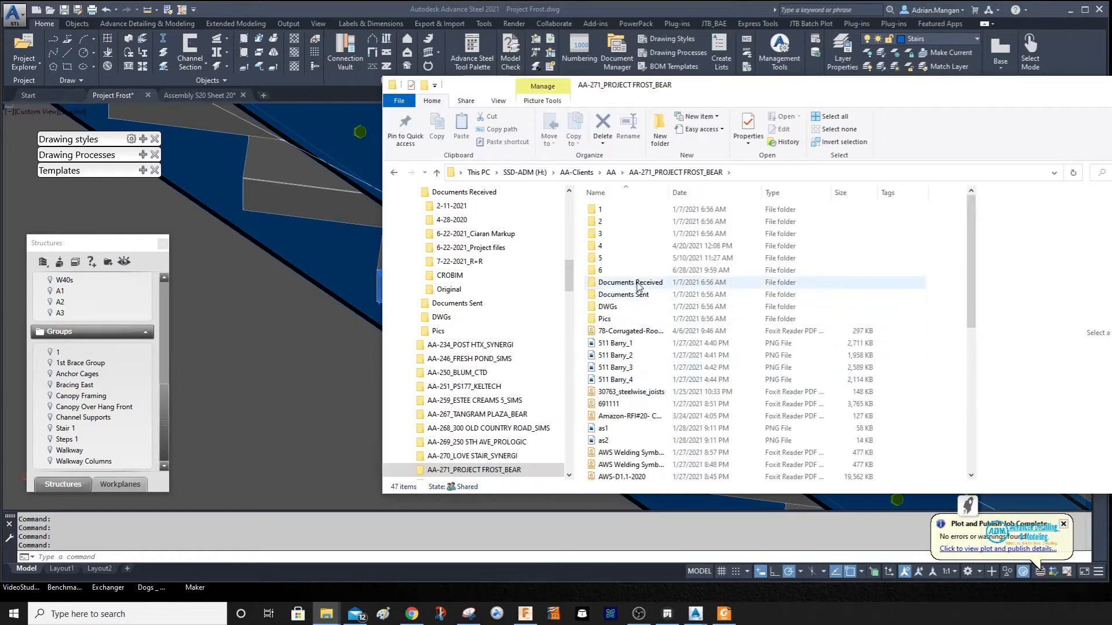
{"action": "double_click", "coordinate": [631, 282]}
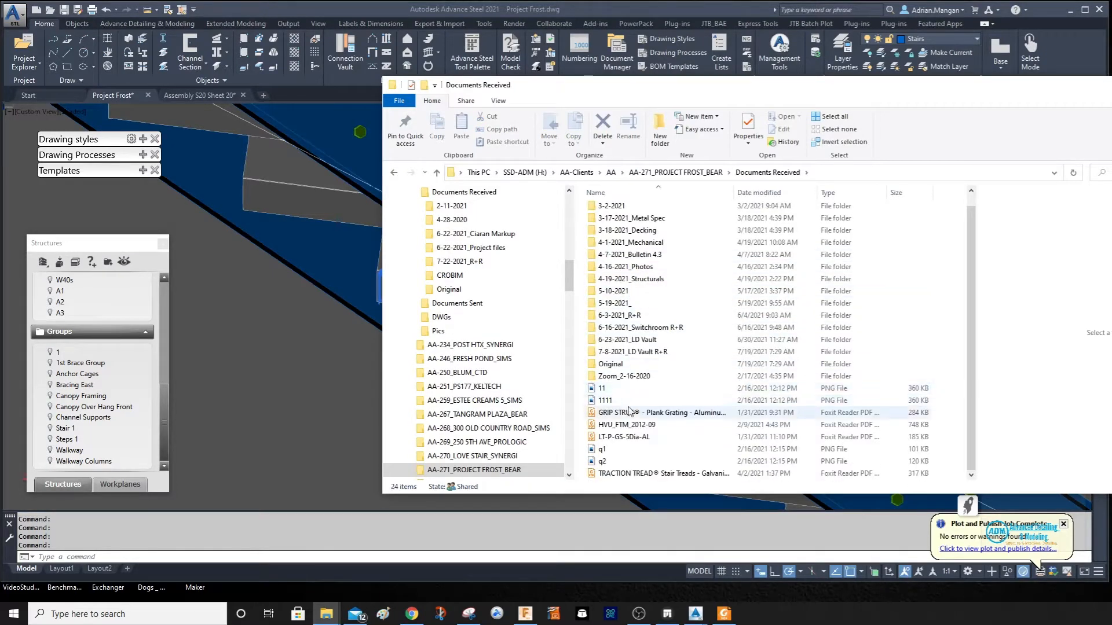
{"action": "left_click", "coordinate": [630, 412]}
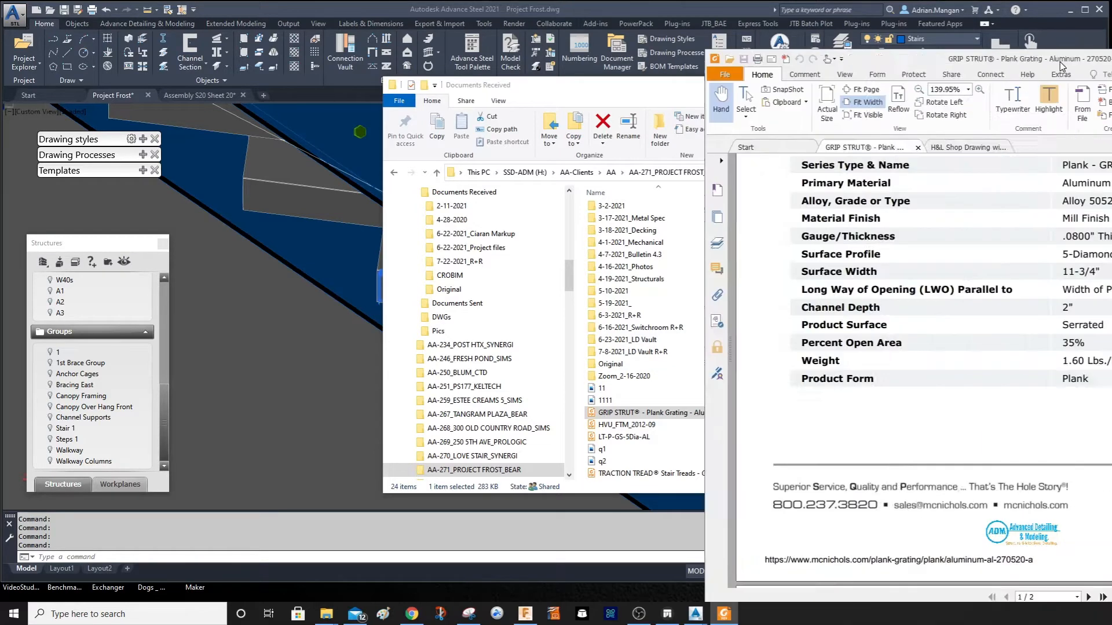
- Review the plank grating's picture and specifications in the McNICHOLS data sheet, and close the PDF reader
{"action": "left_click_drag", "start_coordinate": [1060, 60], "coordinate": [679, 43]}
{"action": "scroll", "coordinate": [700, 247], "scroll_direction": "up", "scroll_amount": 3}
{"action": "scroll", "coordinate": [700, 247], "scroll_direction": "up", "scroll_amount": 3}
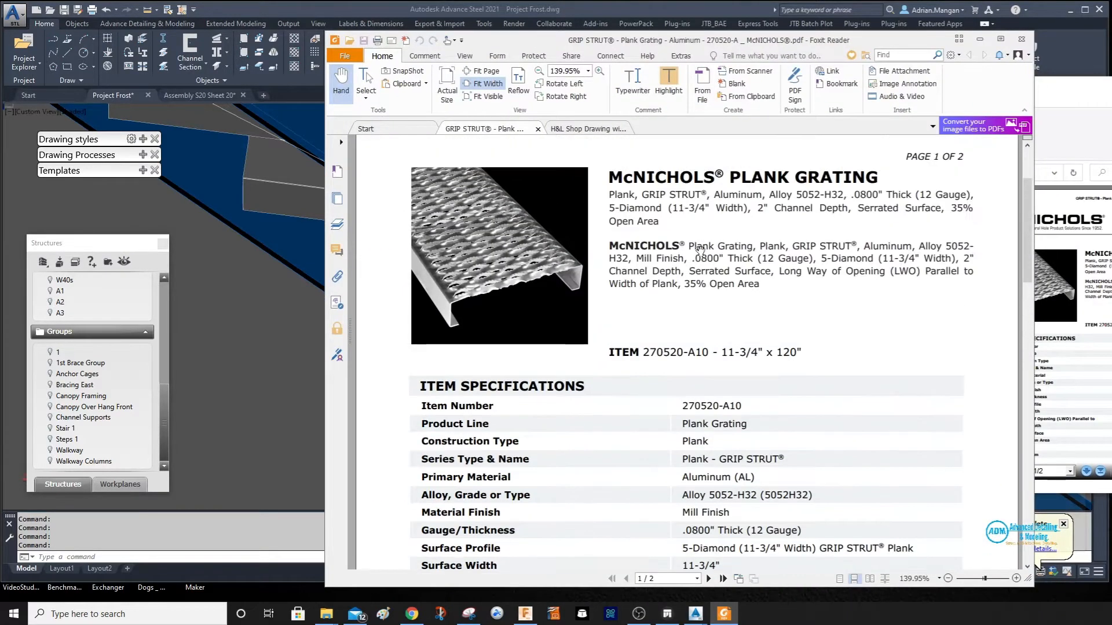
{"action": "scroll", "coordinate": [477, 292], "scroll_direction": "up", "scroll_amount": 3}
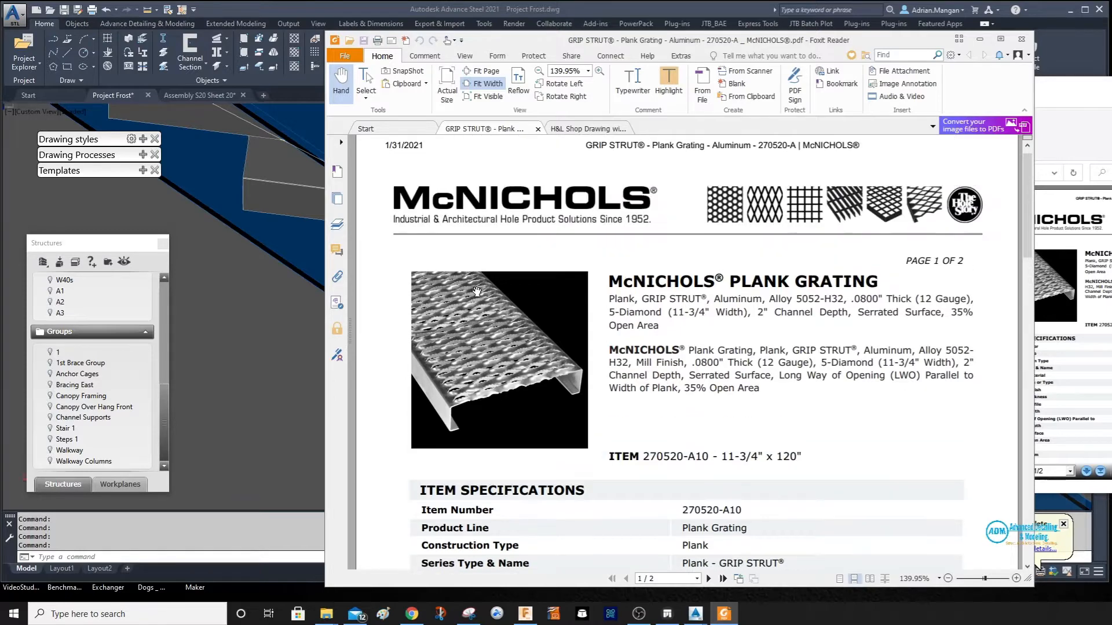
{"action": "scroll", "coordinate": [487, 330], "scroll_direction": "down", "scroll_amount": 1}
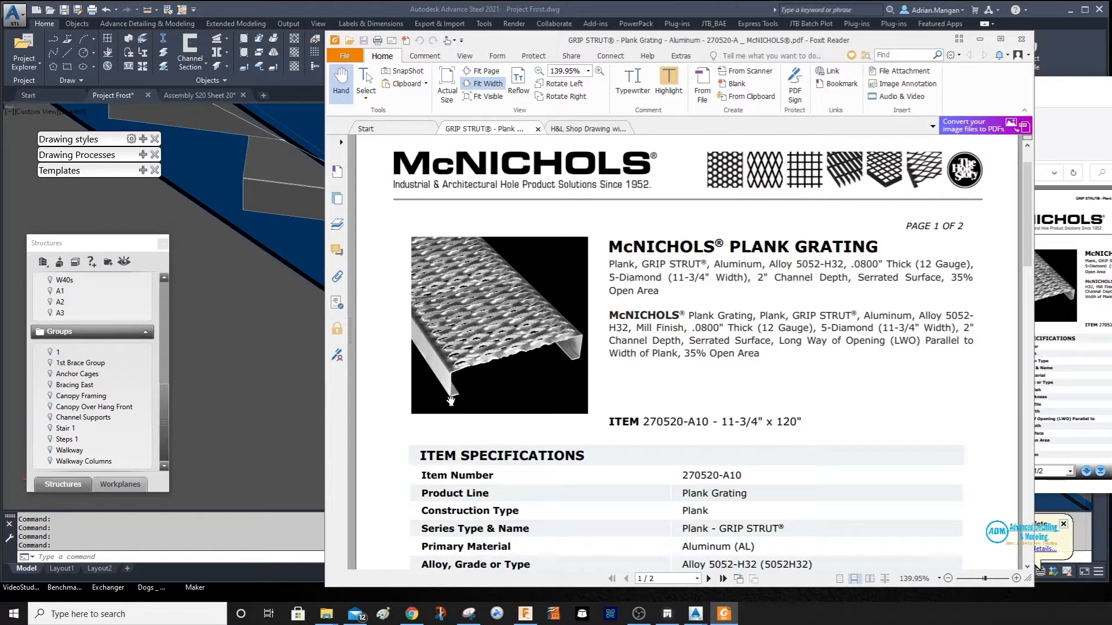
{"action": "left_click", "coordinate": [1018, 39]}
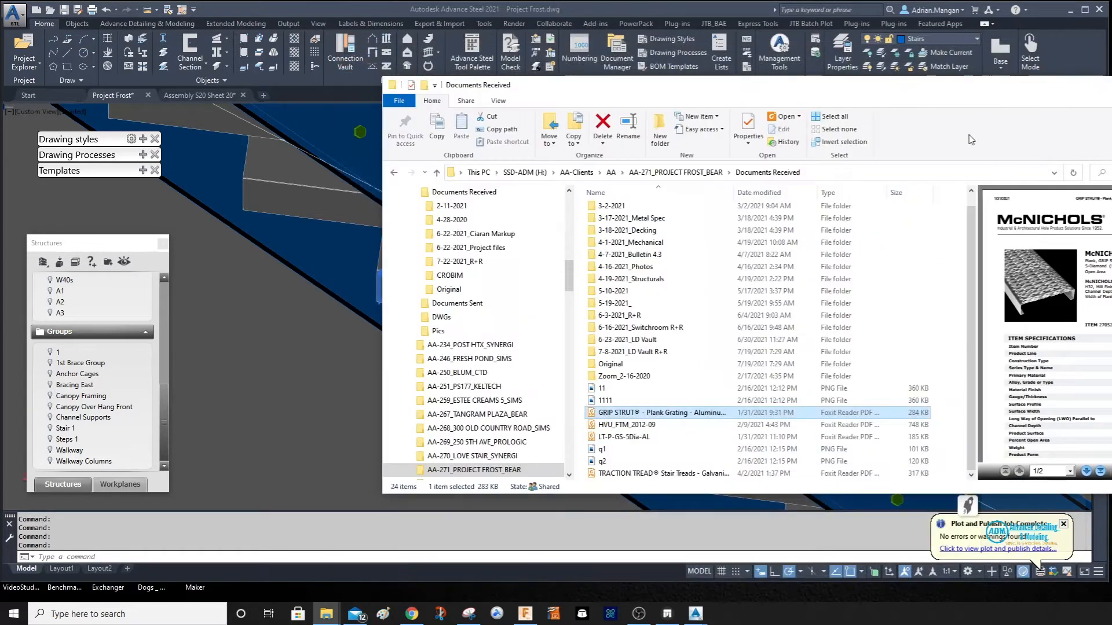
- Return to the Advance Steel model, clear the tread selection and examine the lower stair flight from the side and above
{"action": "scroll", "coordinate": [864, 263], "scroll_direction": "down", "scroll_amount": 8}
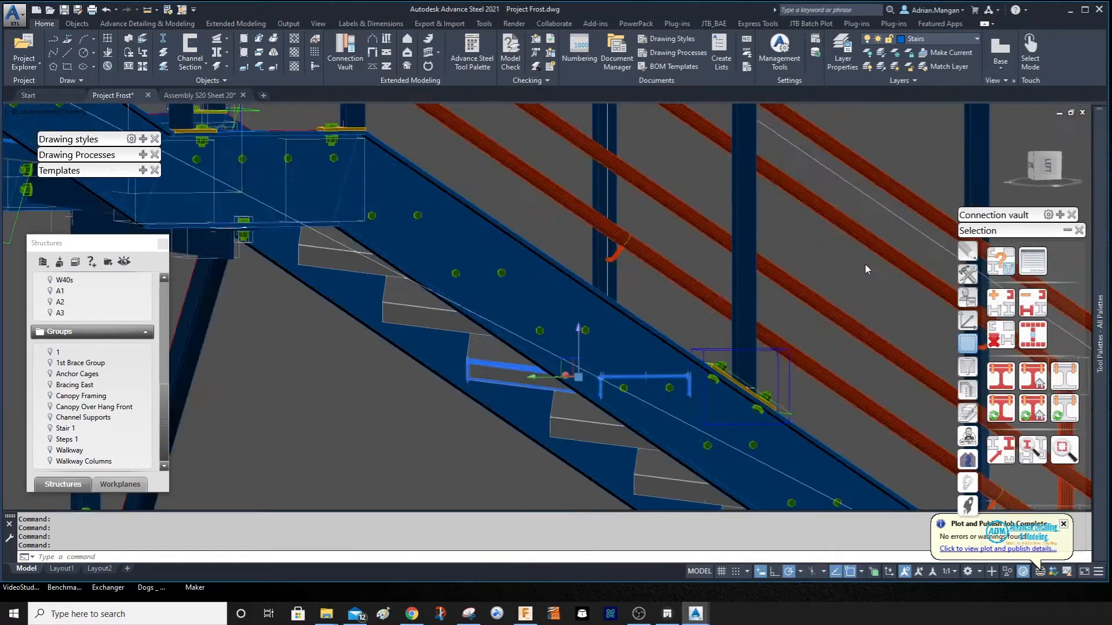
{"action": "scroll", "coordinate": [863, 263], "scroll_direction": "down", "scroll_amount": 4}
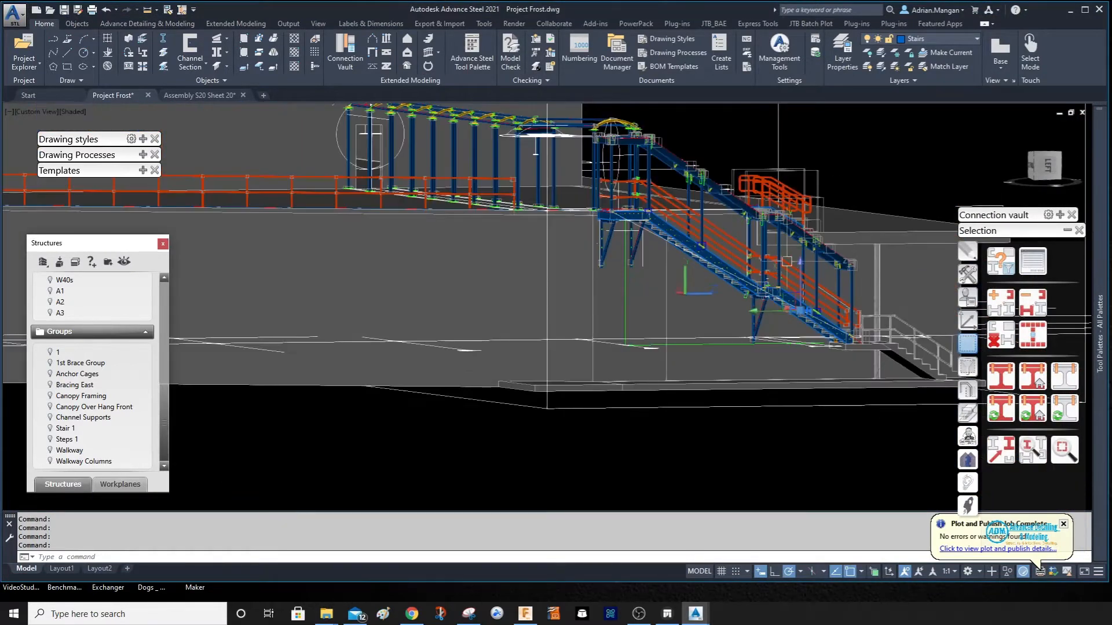
{"action": "mouse_move", "coordinate": [790, 261]}
{"action": "middle_mouse_down", "text": "shift"}
{"action": "mouse_move", "coordinate": [770, 271]}
{"action": "mouse_move", "coordinate": [781, 274]}
{"action": "middle_mouse_up", "text": "shift"}
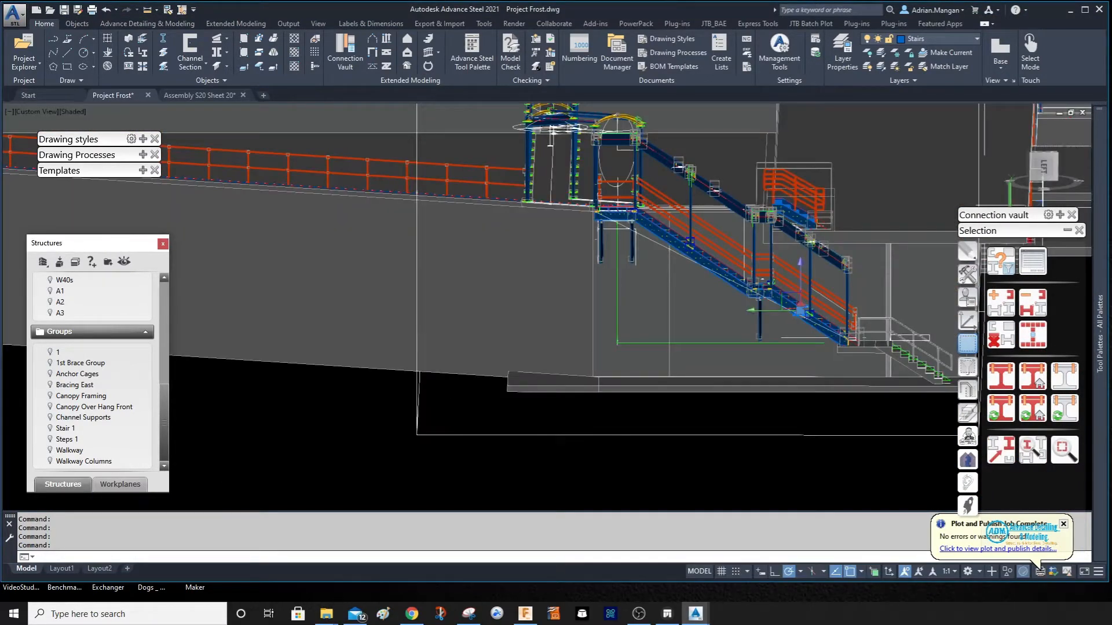
{"action": "scroll", "coordinate": [829, 308], "scroll_direction": "up", "scroll_amount": 3}
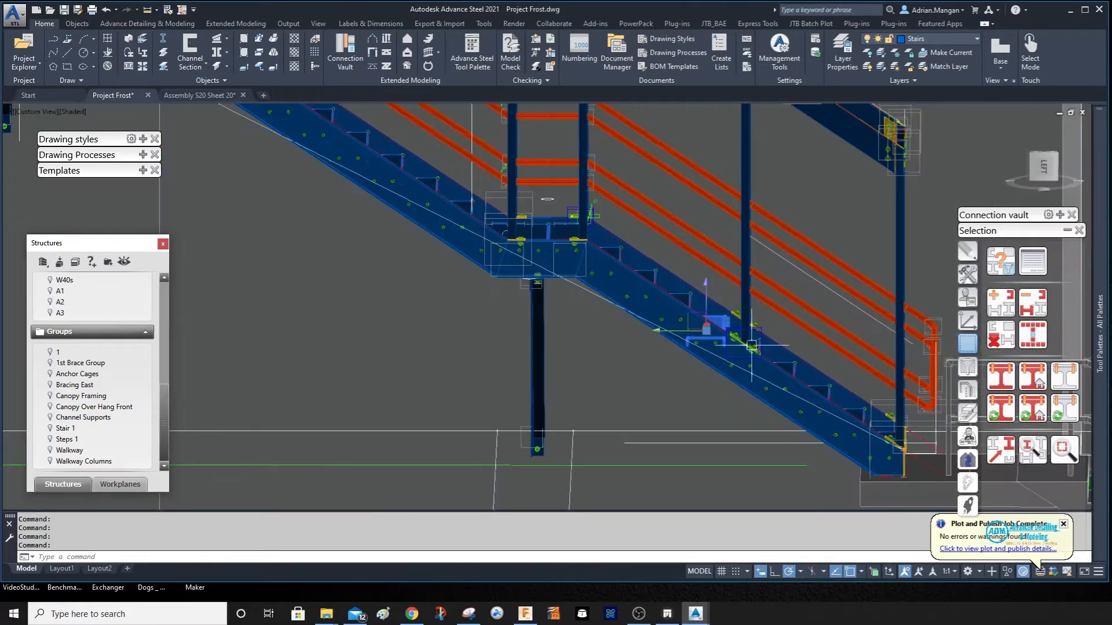
{"action": "middle_click_drag", "start_coordinate": [751, 346], "coordinate": [770, 331], "text": "shift"}
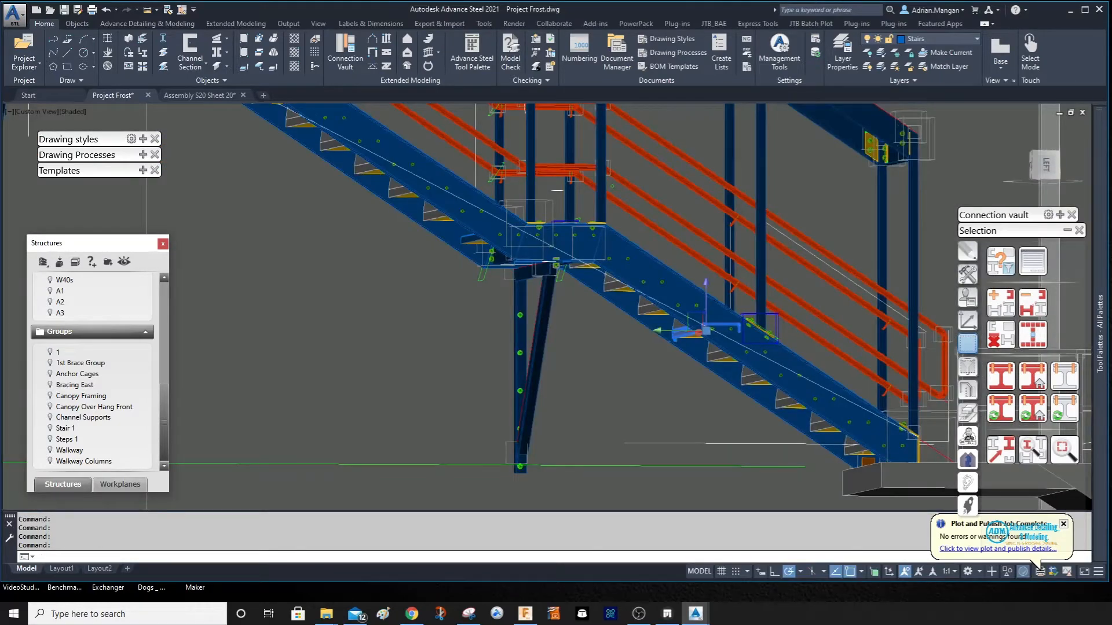
{"action": "key", "text": "Escape"}
{"action": "scroll", "coordinate": [701, 336], "scroll_direction": "up", "scroll_amount": 3}
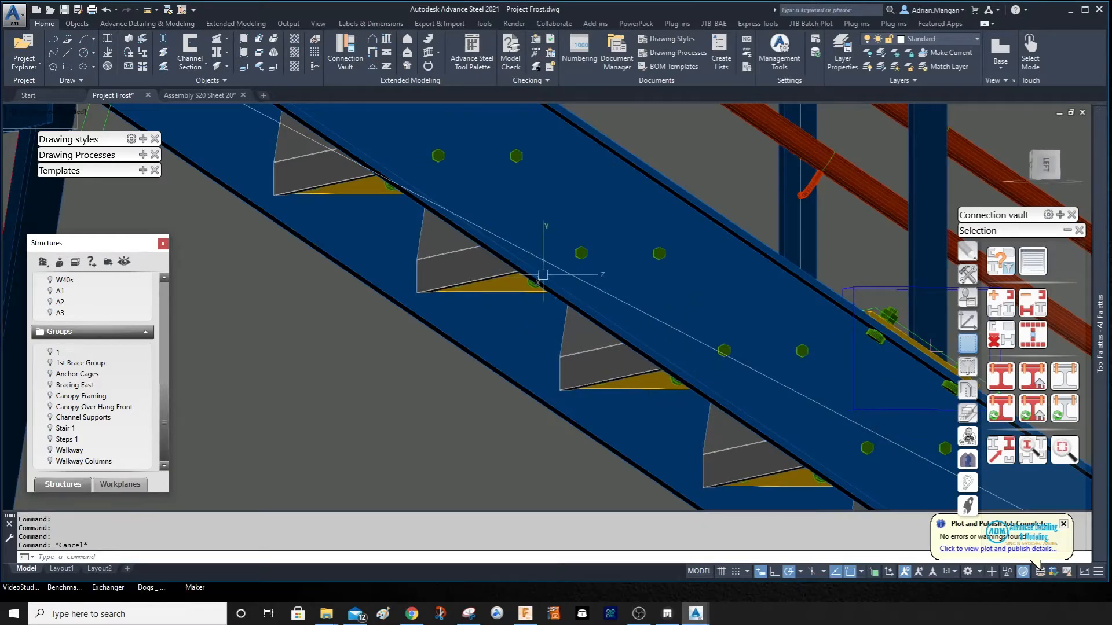
{"action": "scroll", "coordinate": [543, 275], "scroll_direction": "down", "scroll_amount": 4}
{"action": "scroll", "coordinate": [560, 280], "scroll_direction": "up", "scroll_amount": 2}
{"action": "middle_click_drag", "start_coordinate": [561, 281], "coordinate": [556, 327], "text": "shift"}
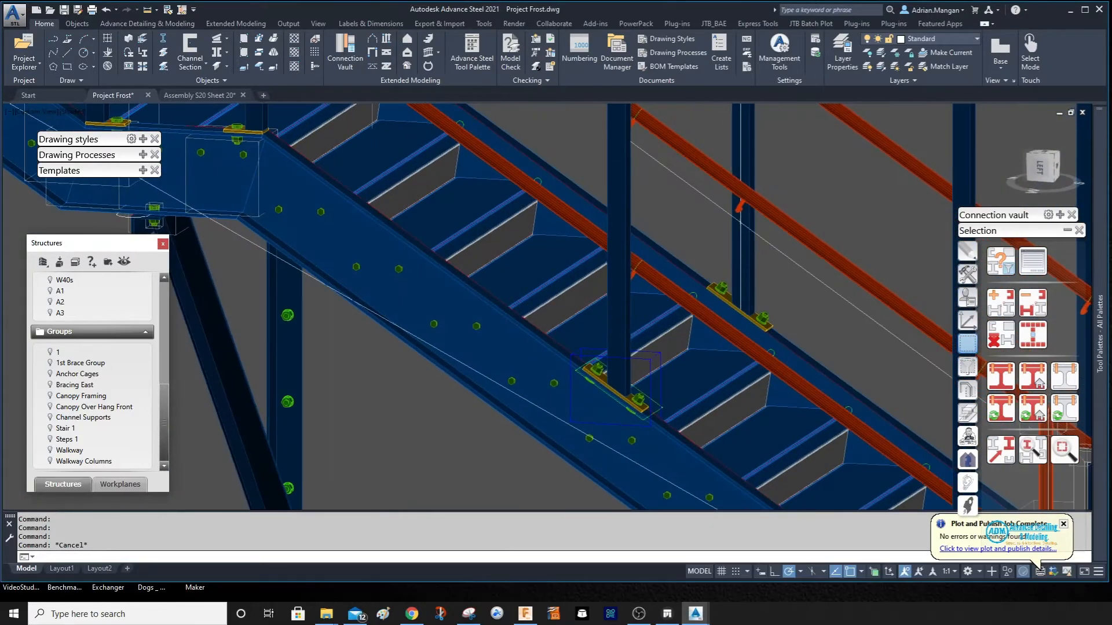
- Mark the shop-connected parts of a tread midway down the lower flight and select the marked parts
{"action": "left_click", "coordinate": [557, 263]}
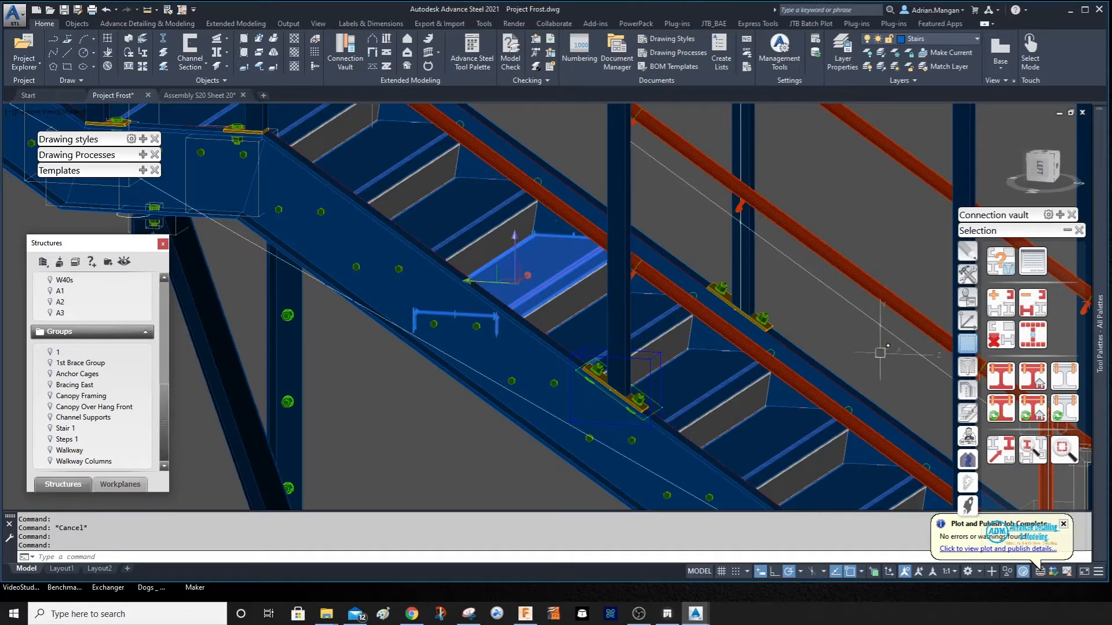
{"action": "left_click", "coordinate": [1034, 410]}
{"action": "left_click", "coordinate": [1035, 333]}
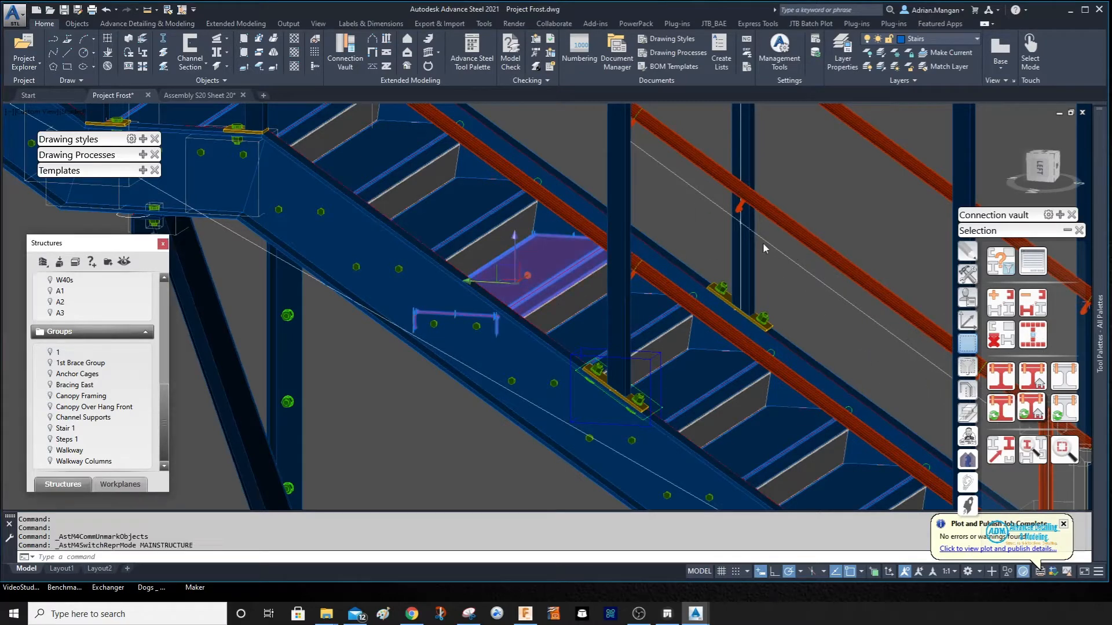
- Examine the selected tread's folded channel profile and the slotted and round holes in its end plate
{"action": "scroll", "coordinate": [569, 296], "scroll_direction": "up", "scroll_amount": 2}
{"action": "middle_click_drag", "start_coordinate": [516, 291], "coordinate": [554, 258], "text": "shift"}
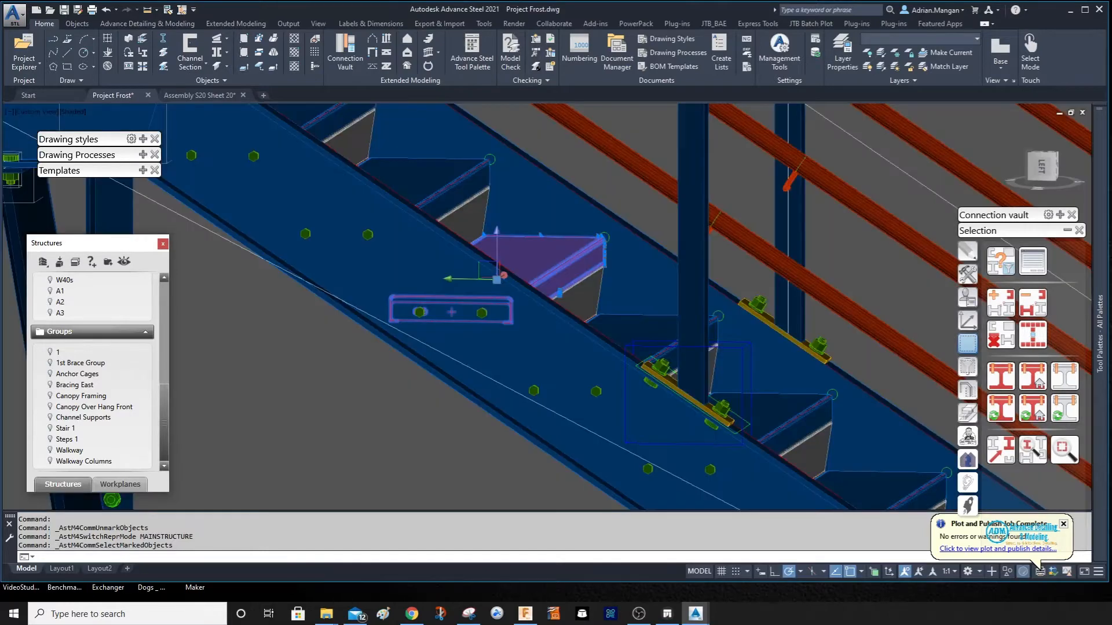
{"action": "scroll", "coordinate": [444, 261], "scroll_direction": "up", "scroll_amount": 3}
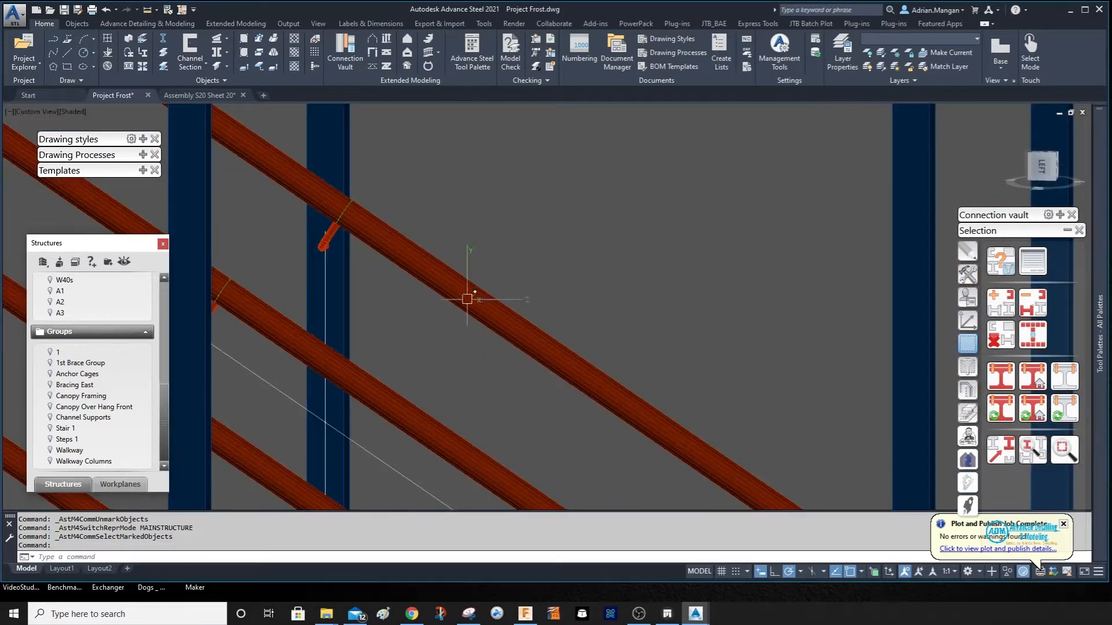
{"action": "scroll", "coordinate": [467, 300], "scroll_direction": "down", "scroll_amount": 4}
{"action": "scroll", "coordinate": [557, 295], "scroll_direction": "up", "scroll_amount": 5}
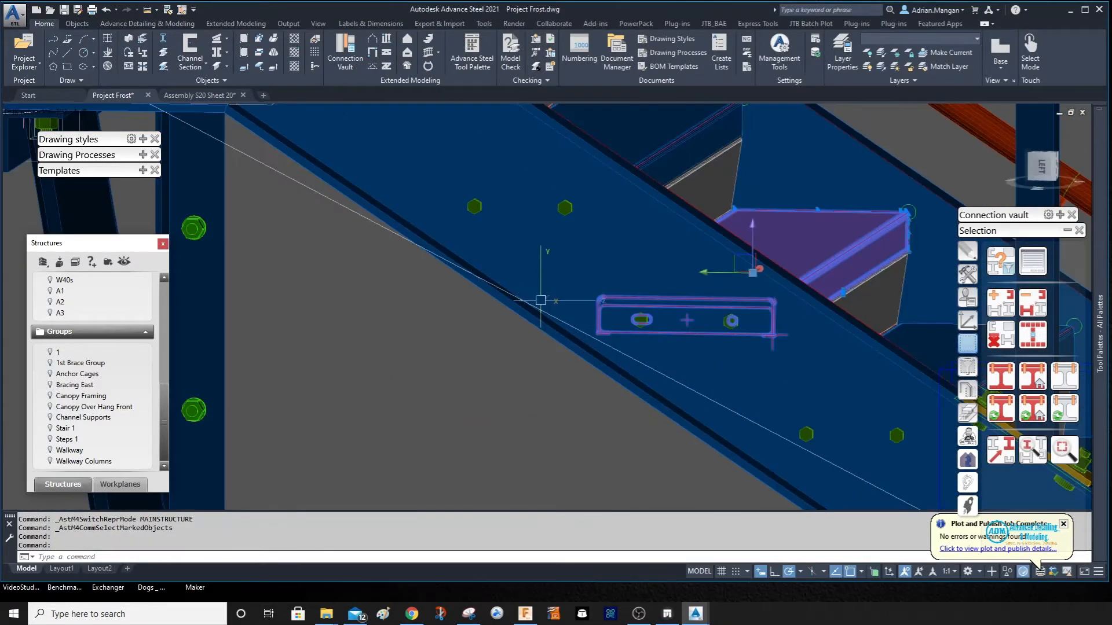
{"action": "scroll", "coordinate": [658, 285], "scroll_direction": "up", "scroll_amount": 4}
{"action": "middle_click_drag", "start_coordinate": [647, 273], "coordinate": [452, 280]}
{"action": "middle_click_drag", "start_coordinate": [569, 272], "coordinate": [571, 267], "text": "shift"}
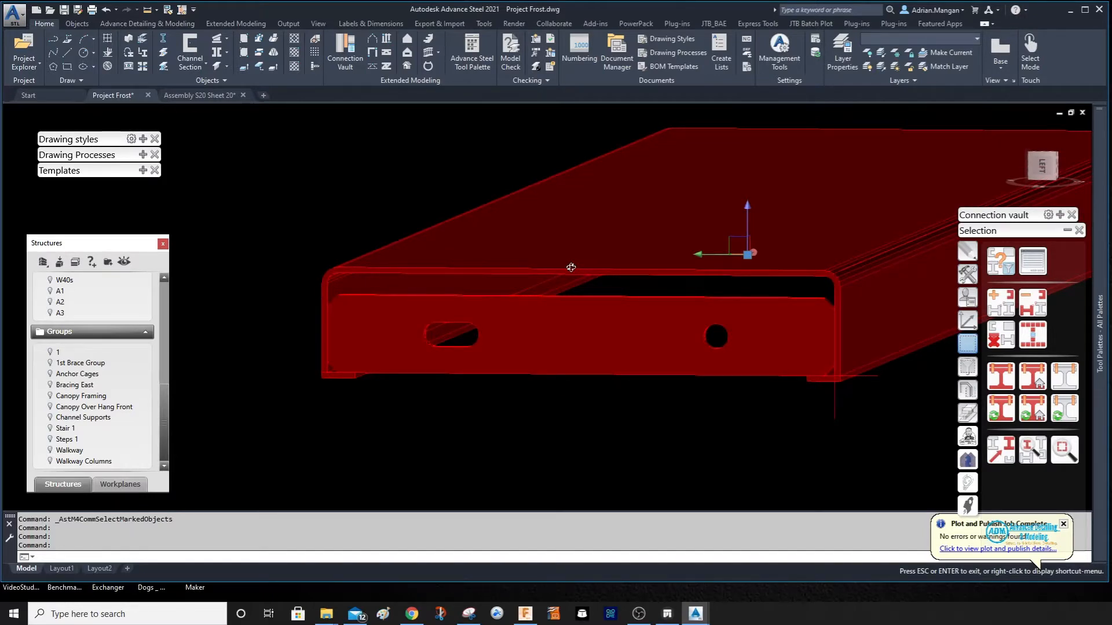
{"action": "middle_click_drag", "start_coordinate": [571, 267], "coordinate": [564, 269], "text": "shift"}
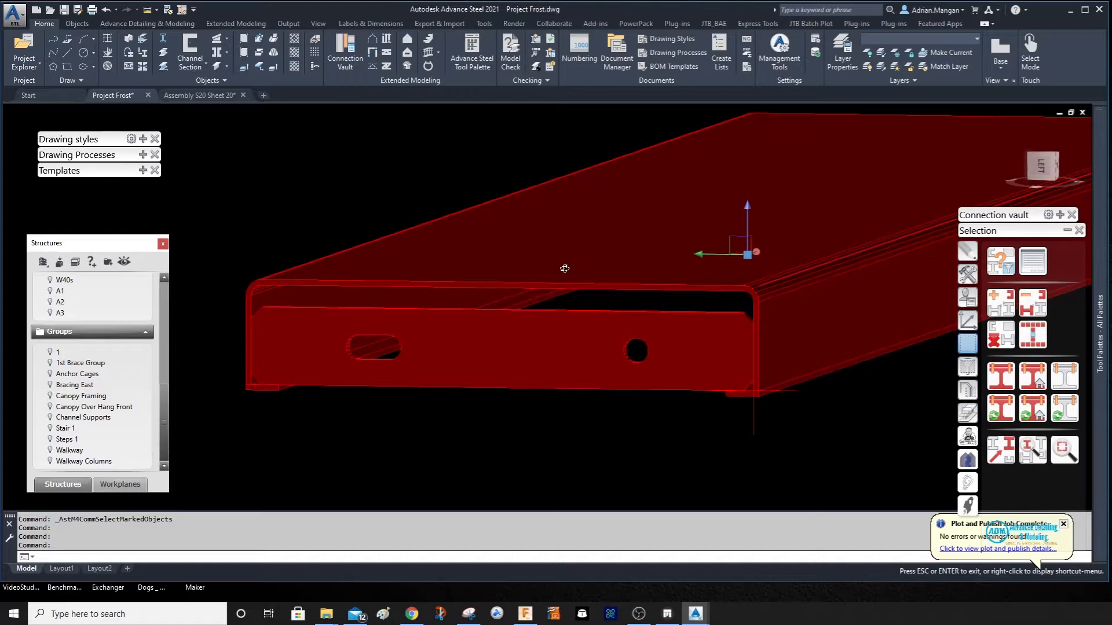
{"action": "middle_click_drag", "start_coordinate": [564, 268], "coordinate": [565, 270], "text": "shift"}
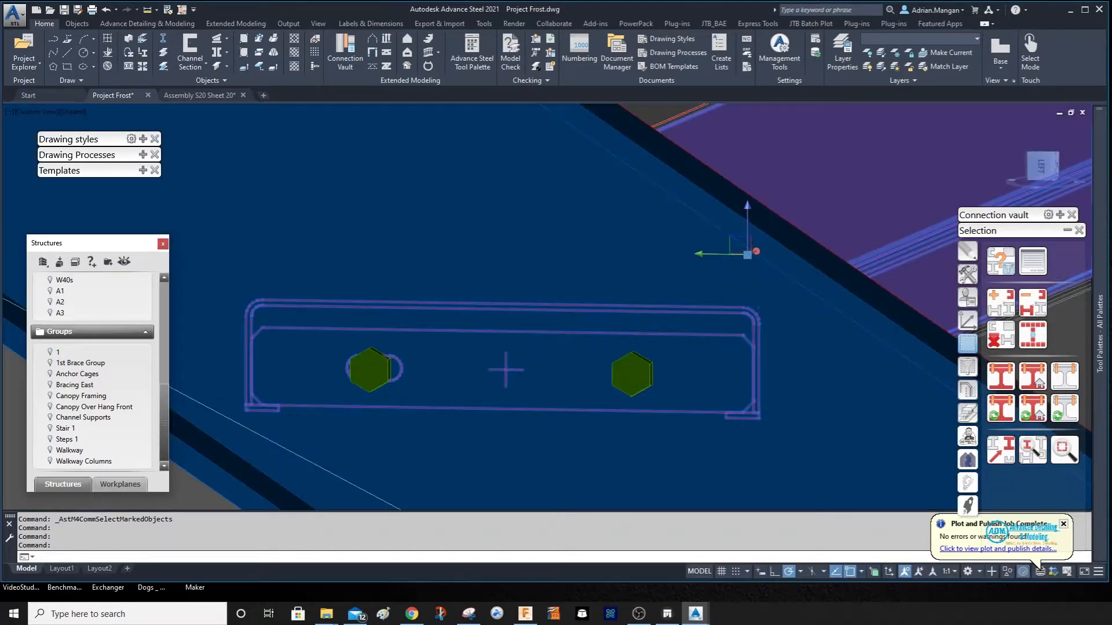
- Clear the tread selection and inspect the separate short stair above the concrete steps, including its treads, stringers and orange railings
{"action": "scroll", "coordinate": [632, 276], "scroll_direction": "down", "scroll_amount": 8}
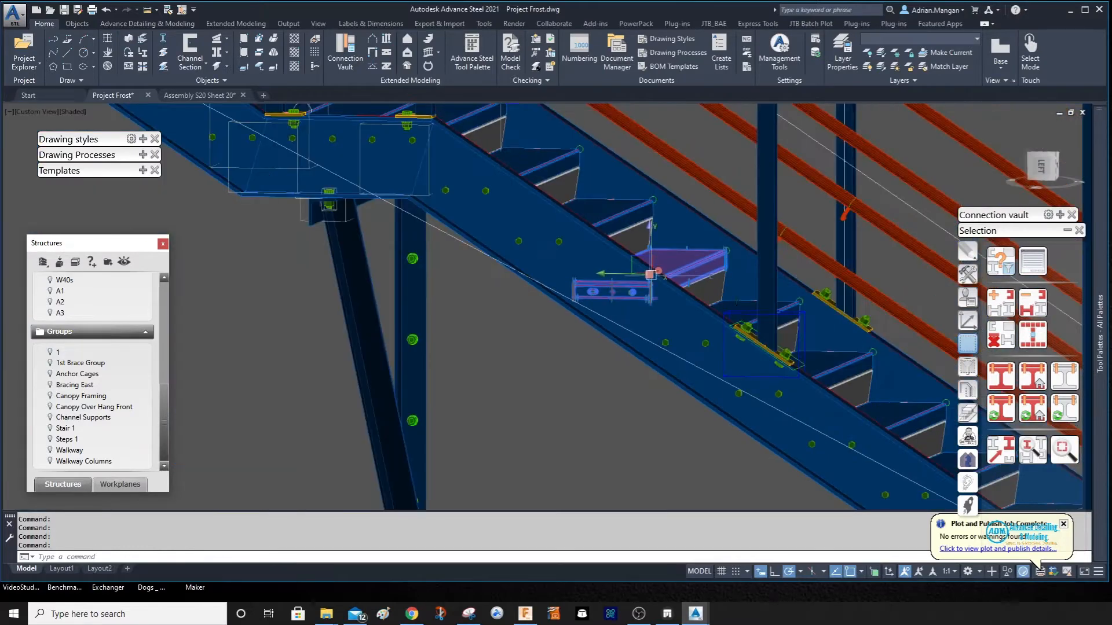
{"action": "key", "text": "Escape"}
{"action": "scroll", "coordinate": [755, 275], "scroll_direction": "down", "scroll_amount": 10}
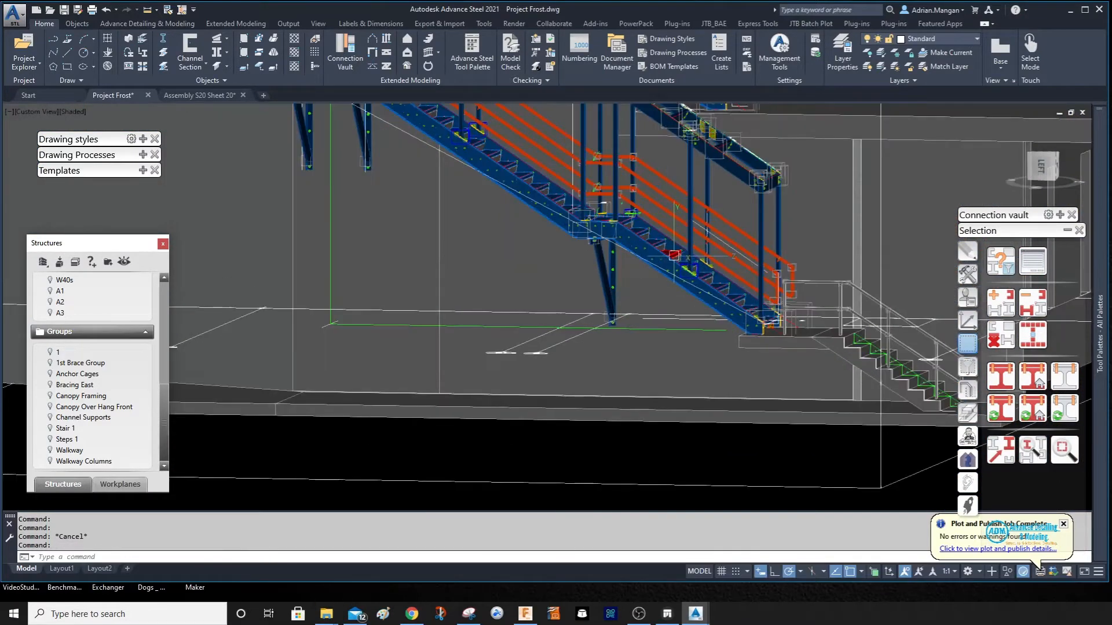
{"action": "scroll", "coordinate": [697, 279], "scroll_direction": "down", "scroll_amount": 5}
{"action": "scroll", "coordinate": [869, 237], "scroll_direction": "up", "scroll_amount": 10}
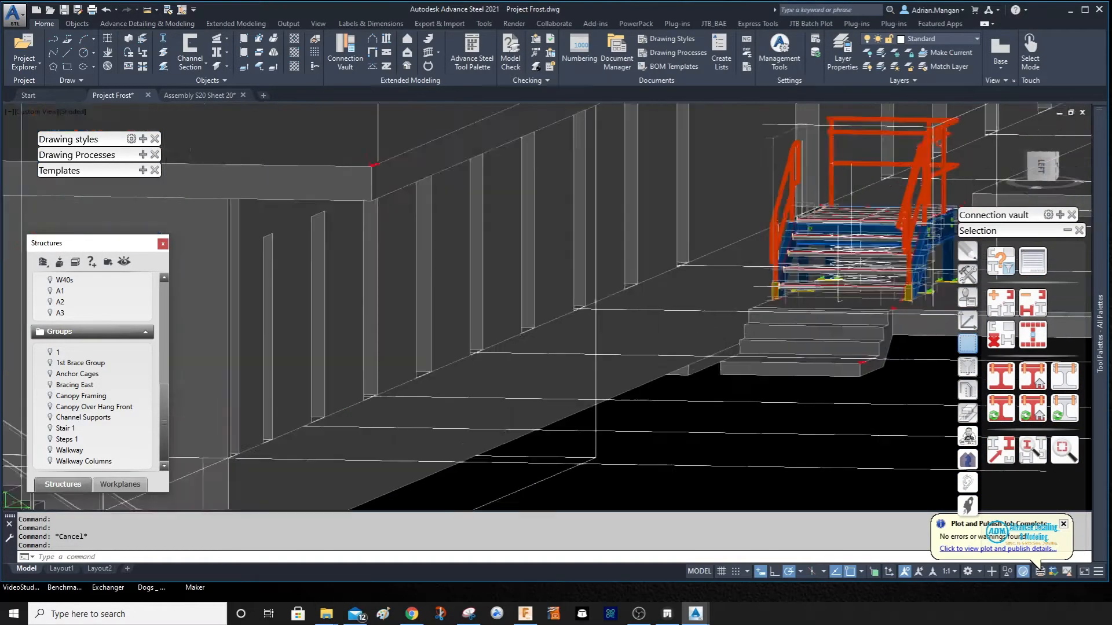
{"action": "scroll", "coordinate": [818, 251], "scroll_direction": "up", "scroll_amount": 3}
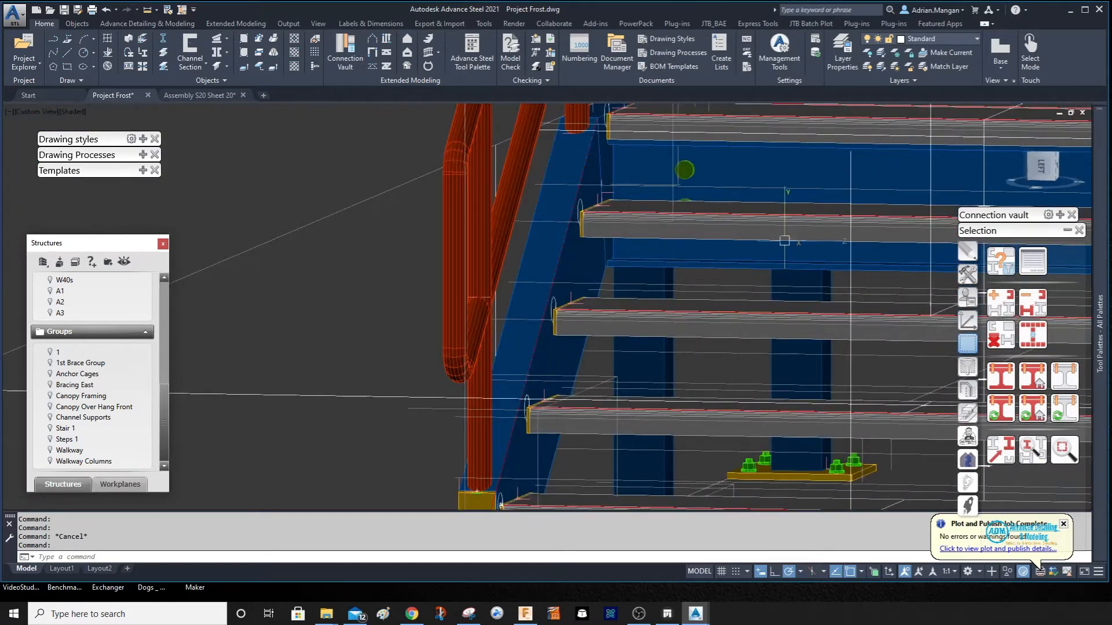
{"action": "scroll", "coordinate": [784, 240], "scroll_direction": "down", "scroll_amount": 6}
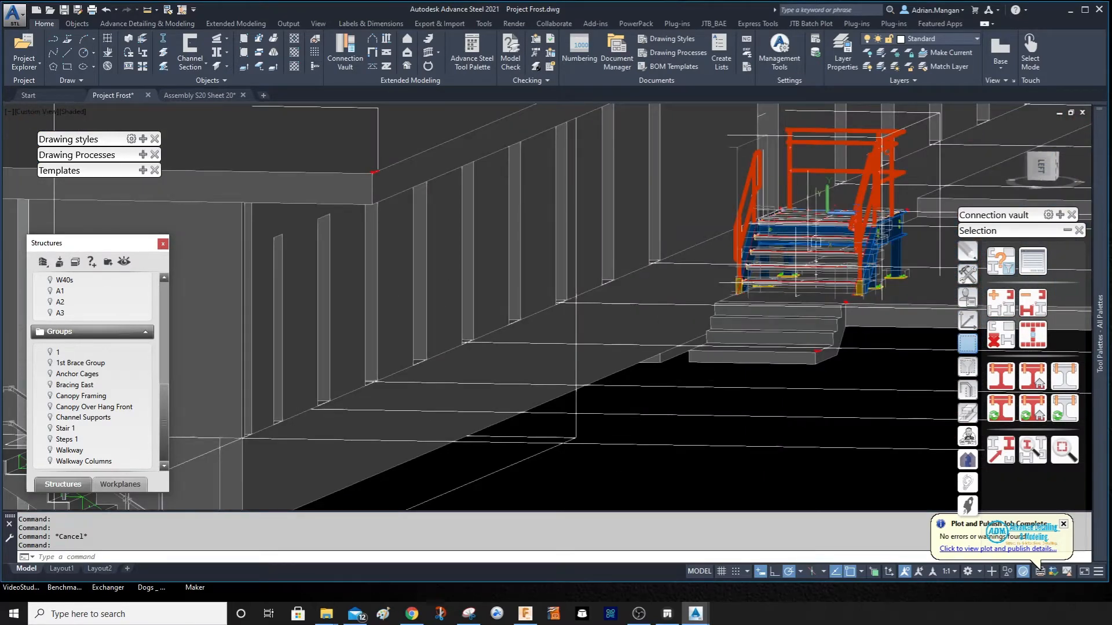
{"action": "scroll", "coordinate": [808, 241], "scroll_direction": "down", "scroll_amount": 6}
{"action": "scroll", "coordinate": [582, 269], "scroll_direction": "up", "scroll_amount": 6}
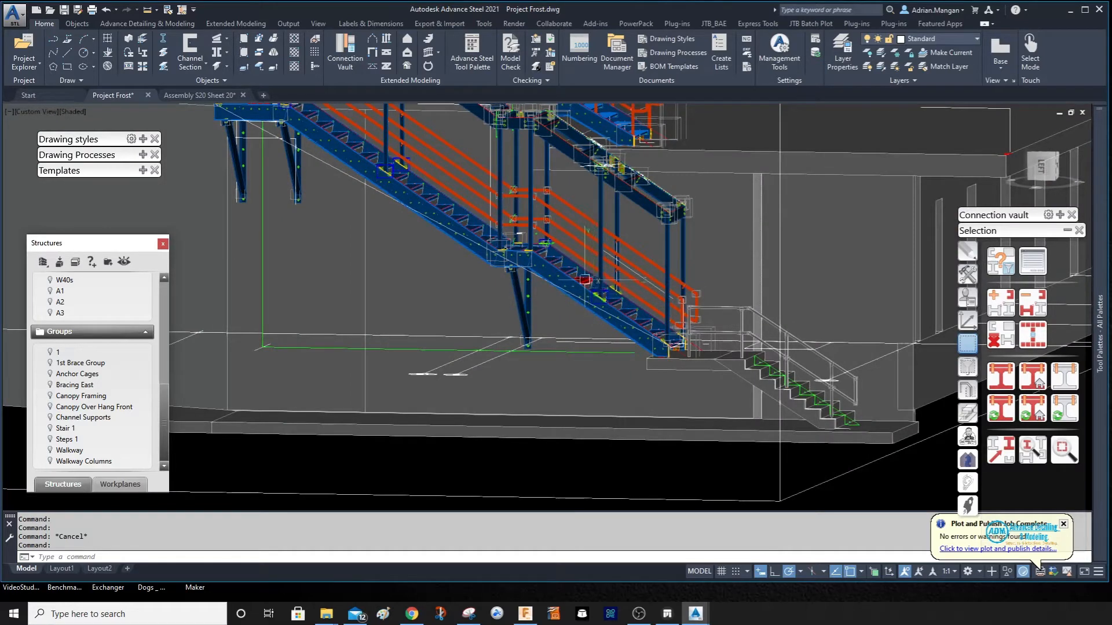
- Inspect the complete blue stair and the neighbouring stair structures along the building elevation
{"action": "scroll", "coordinate": [583, 280], "scroll_direction": "up", "scroll_amount": 5}
{"action": "scroll", "coordinate": [583, 280], "scroll_direction": "down", "scroll_amount": 6}
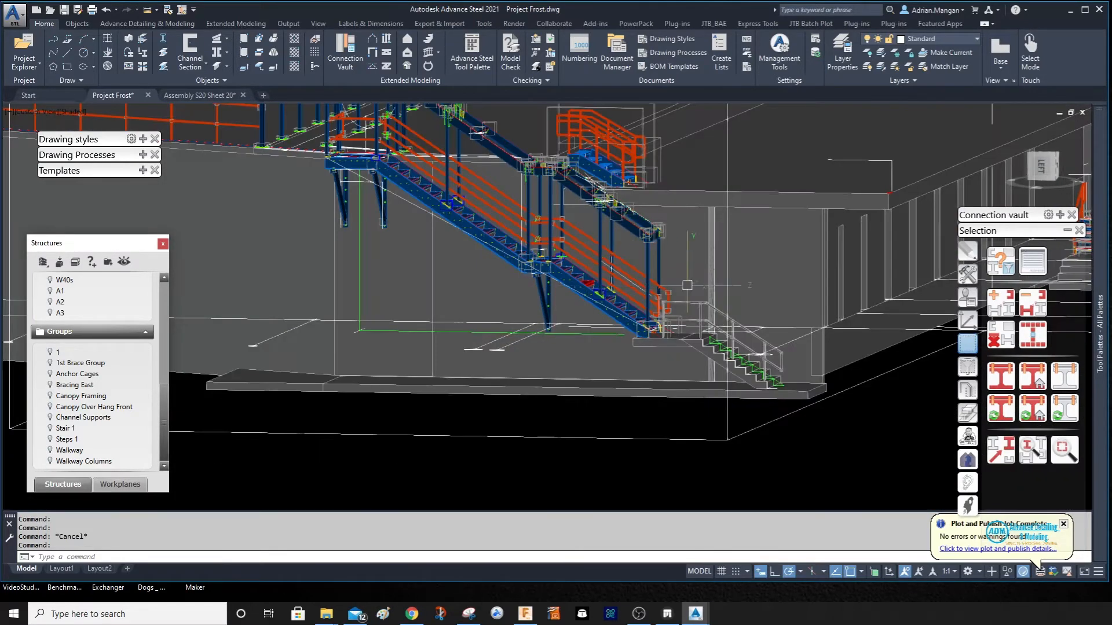
{"action": "scroll", "coordinate": [688, 286], "scroll_direction": "down", "scroll_amount": 2}
{"action": "middle_click_drag", "start_coordinate": [687, 285], "coordinate": [659, 301], "text": "shift"}
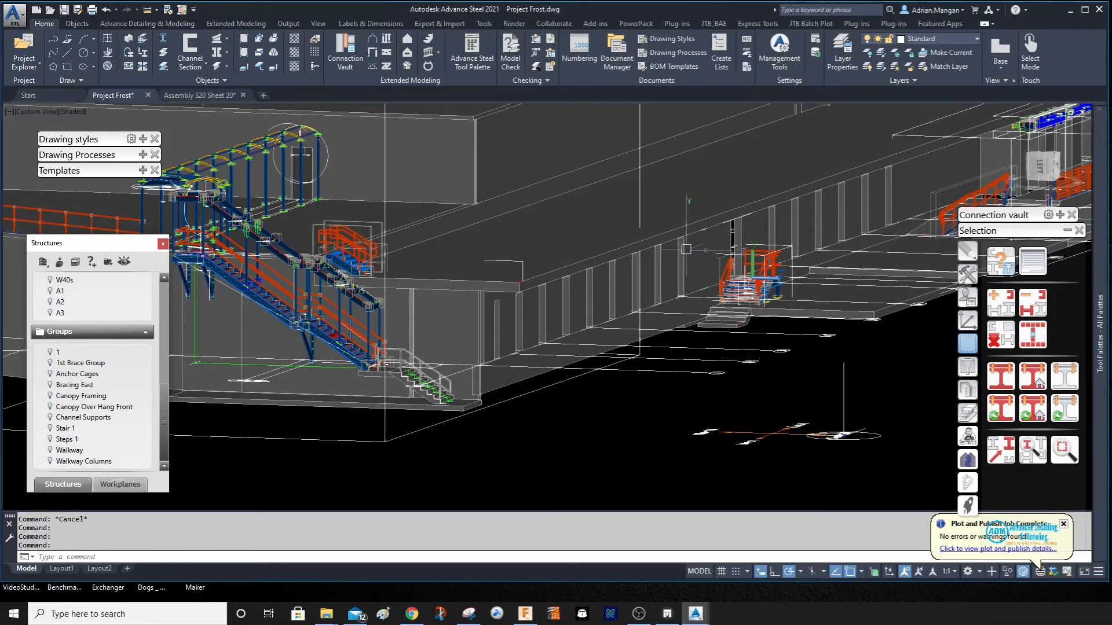
{"action": "middle_click_drag", "start_coordinate": [731, 264], "coordinate": [780, 253]}
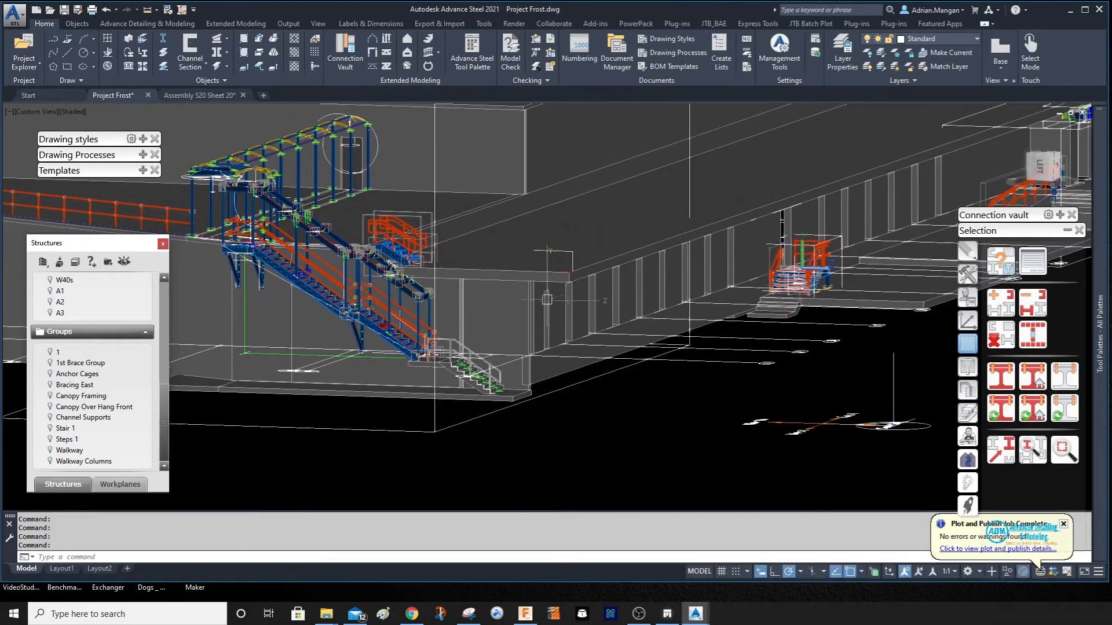
{"action": "scroll", "coordinate": [355, 343], "scroll_direction": "up", "scroll_amount": 5}
{"action": "scroll", "coordinate": [449, 299], "scroll_direction": "up", "scroll_amount": 3}
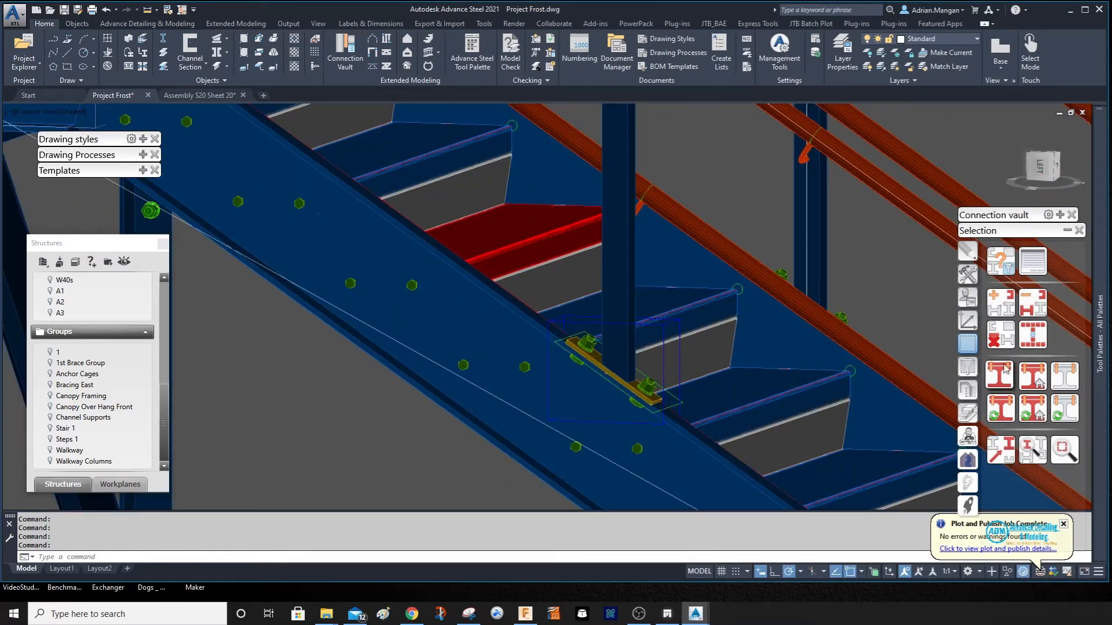
{"action": "left_click", "coordinate": [1031, 342]}
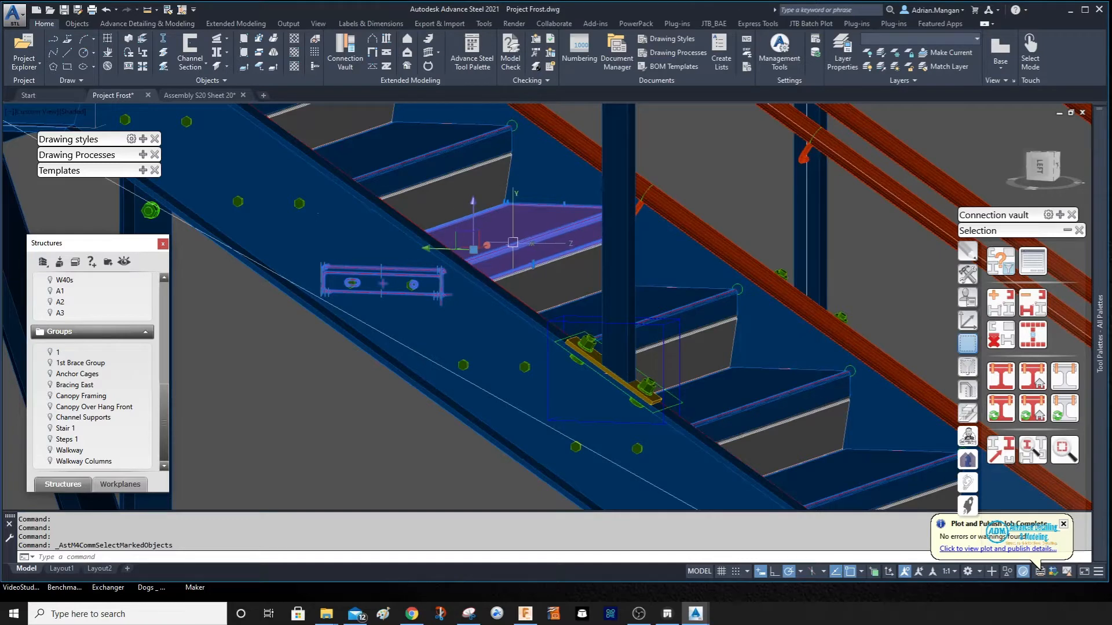
{"action": "key", "text": "Escape"}
{"action": "scroll", "coordinate": [512, 242], "scroll_direction": "up", "scroll_amount": 2}
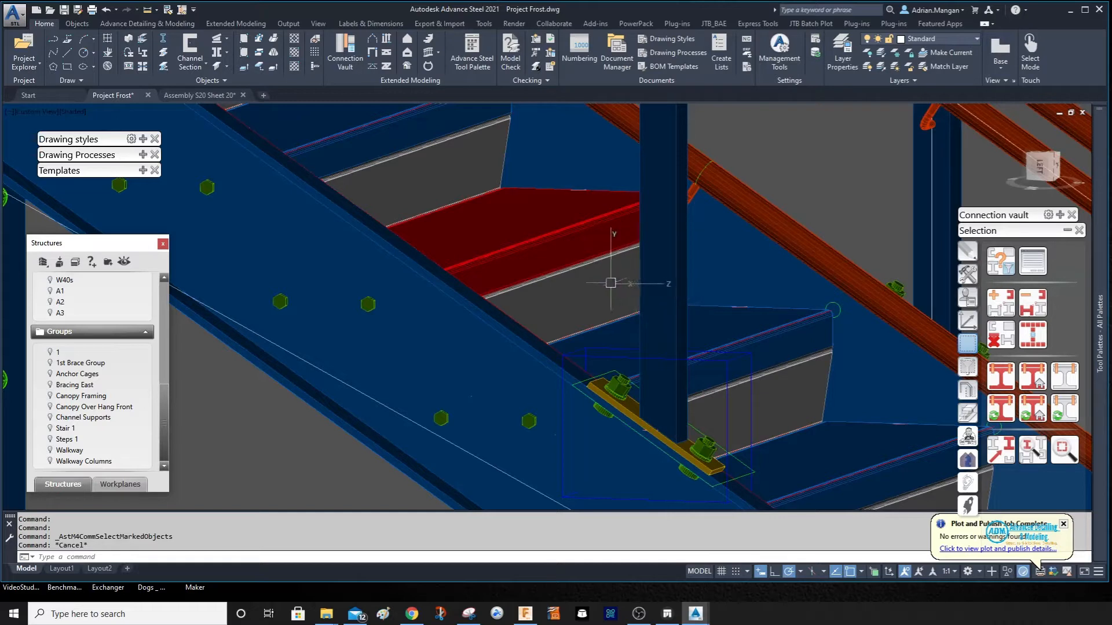
- Rotate the UCS three times about its Y axis so its XY plane faces the stringer's outer side
{"action": "left_click", "coordinate": [967, 320]}
{"action": "left_click", "coordinate": [1030, 406]}
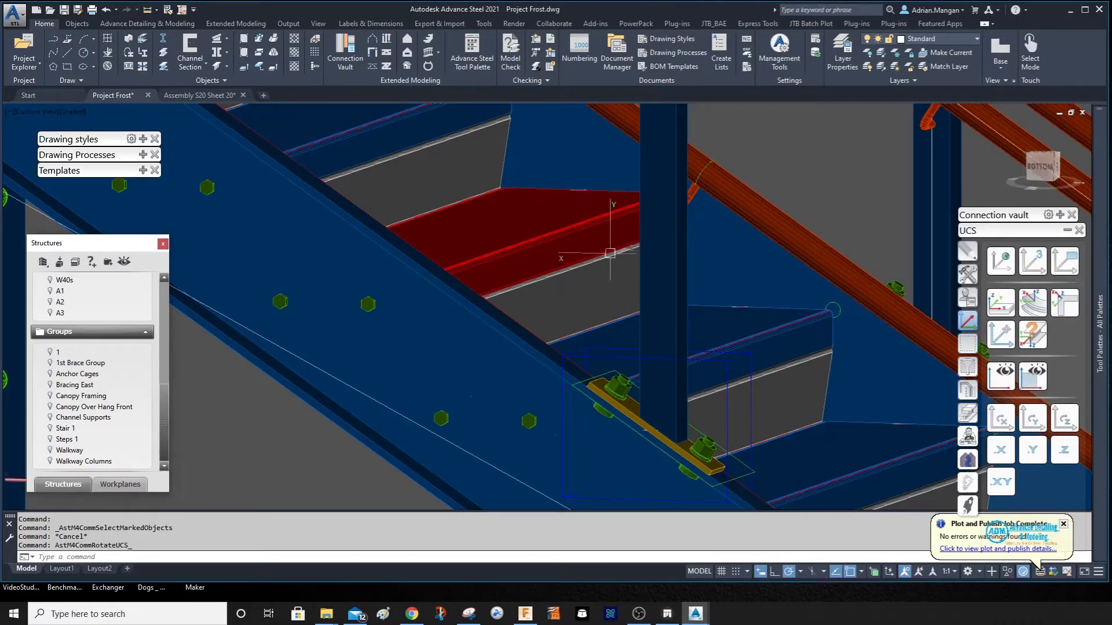
{"action": "left_click", "coordinate": [1021, 408]}
{"action": "left_click", "coordinate": [1021, 408]}
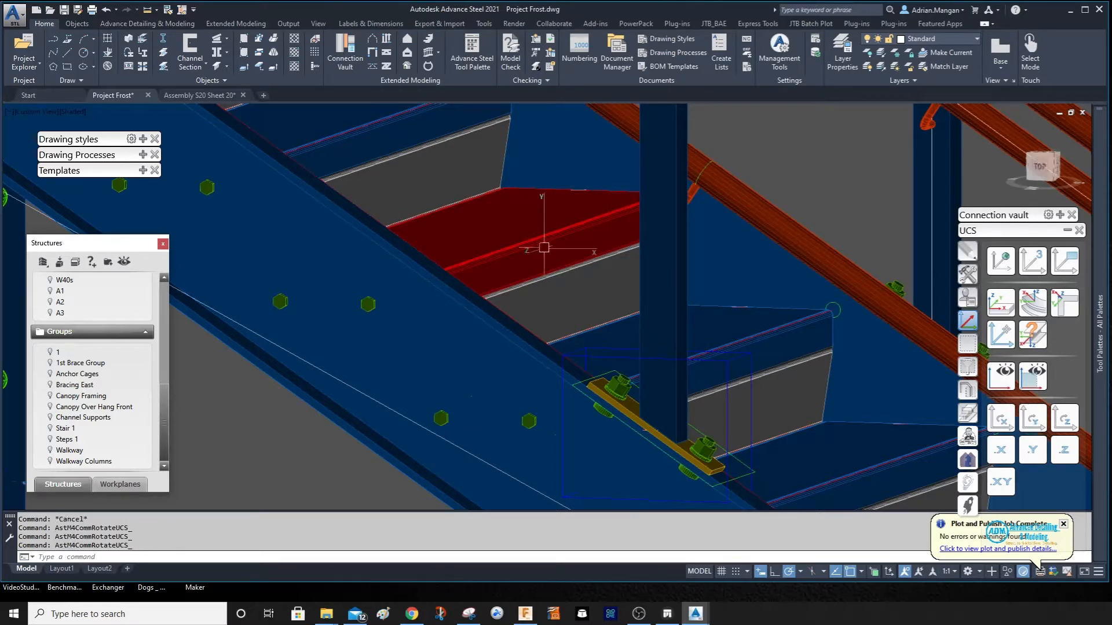
{"action": "middle_click_drag", "start_coordinate": [374, 287], "coordinate": [489, 313]}
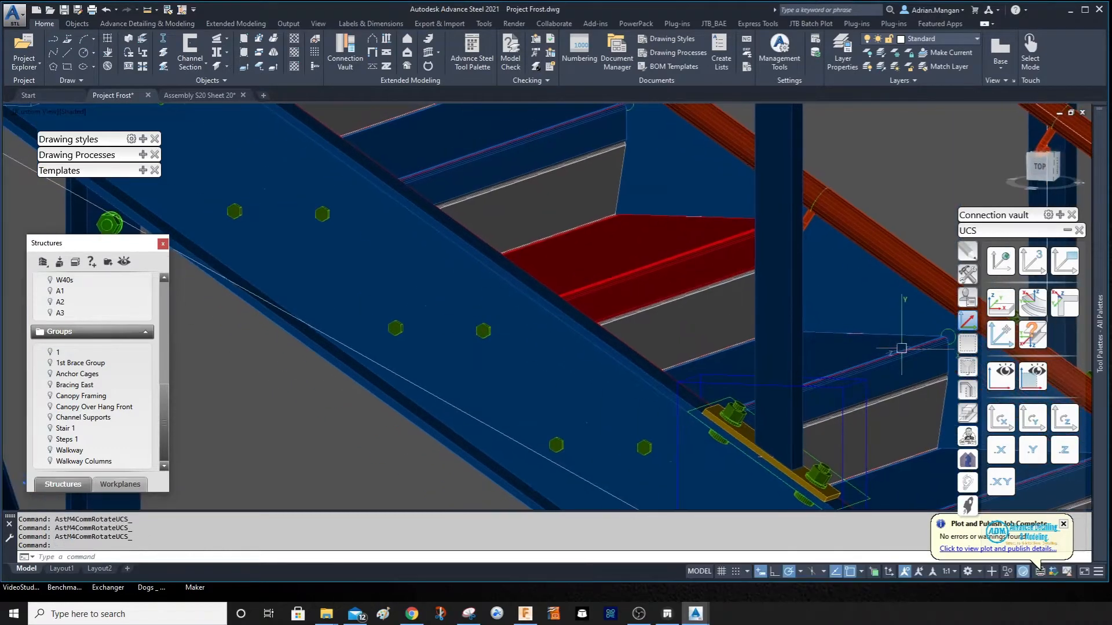
- Select the marked tread parts and copy them to the clipboard with a base point at the centre of the end plate
{"action": "left_click", "coordinate": [973, 348]}
{"action": "left_click", "coordinate": [1037, 334]}
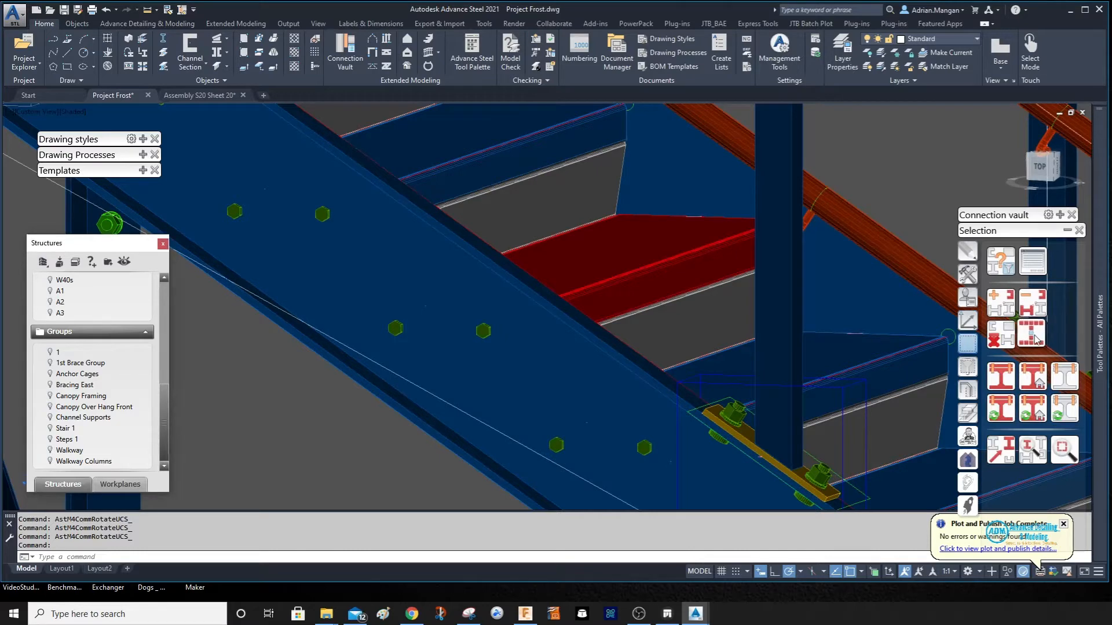
{"action": "scroll", "coordinate": [708, 220], "scroll_direction": "down", "scroll_amount": 3}
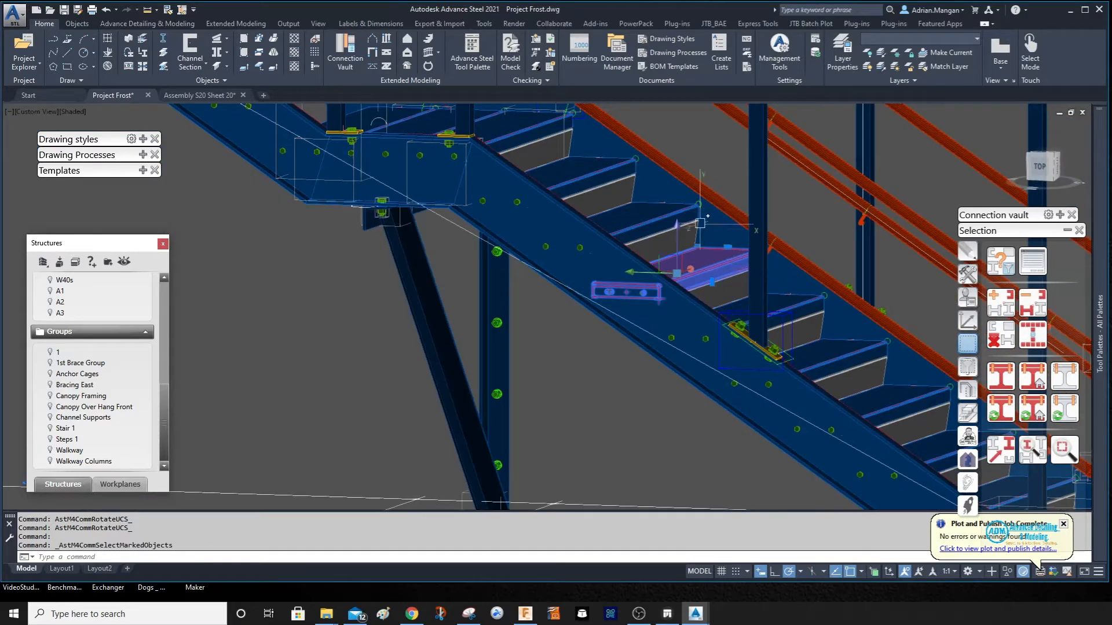
{"action": "right_click", "coordinate": [701, 224]}
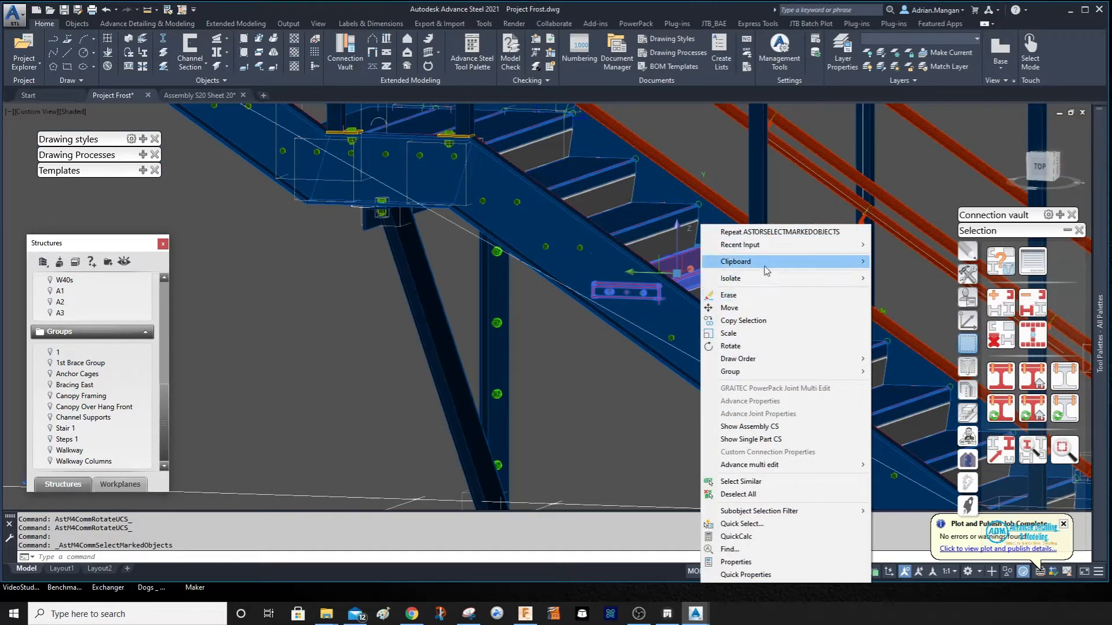
{"action": "mouse_move", "coordinate": [768, 265]}
{"action": "left_click", "coordinate": [910, 287]}
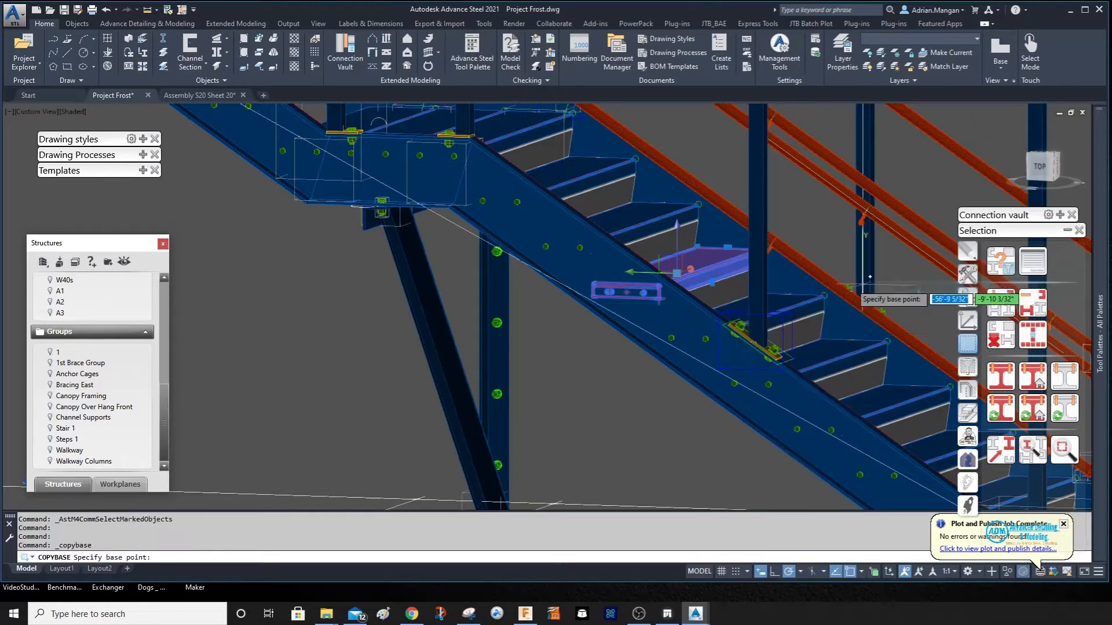
{"action": "scroll", "coordinate": [629, 270], "scroll_direction": "up", "scroll_amount": 5}
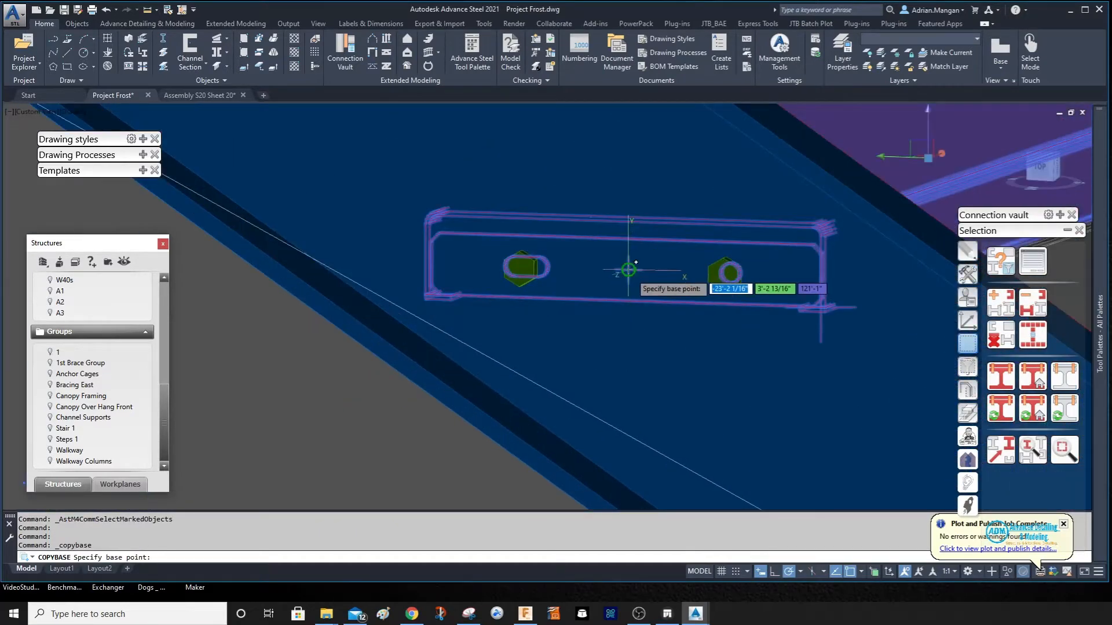
{"action": "left_click", "coordinate": [629, 269]}
{"action": "scroll", "coordinate": [433, 189], "scroll_direction": "down", "scroll_amount": 4}
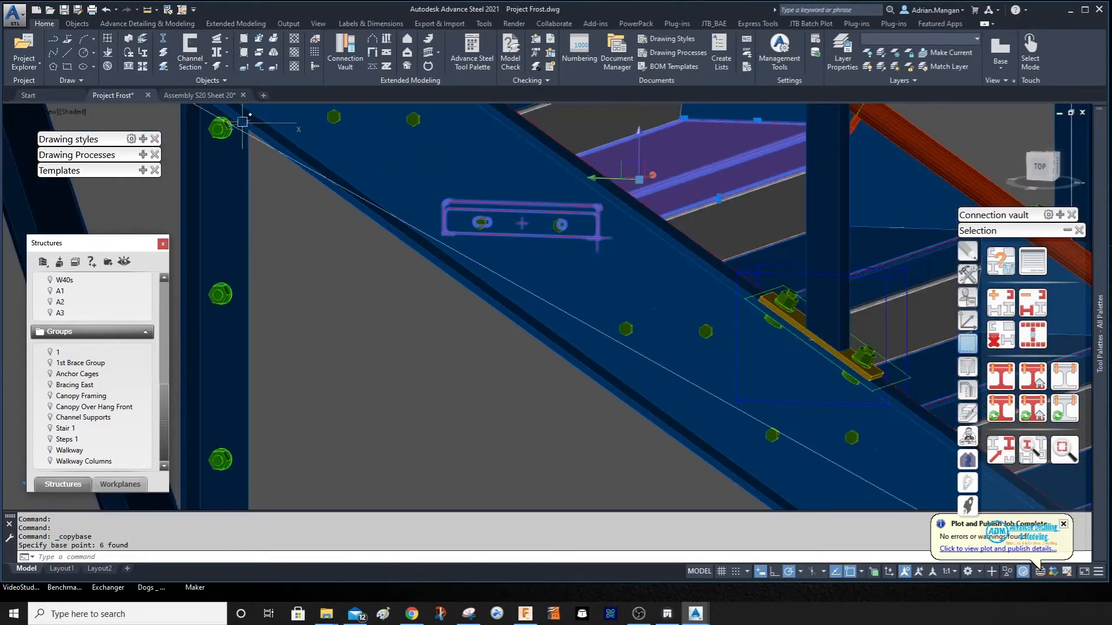
- Create a new drawing and erase its template compass, labels and sample objects around the origin
{"action": "left_click", "coordinate": [264, 95]}
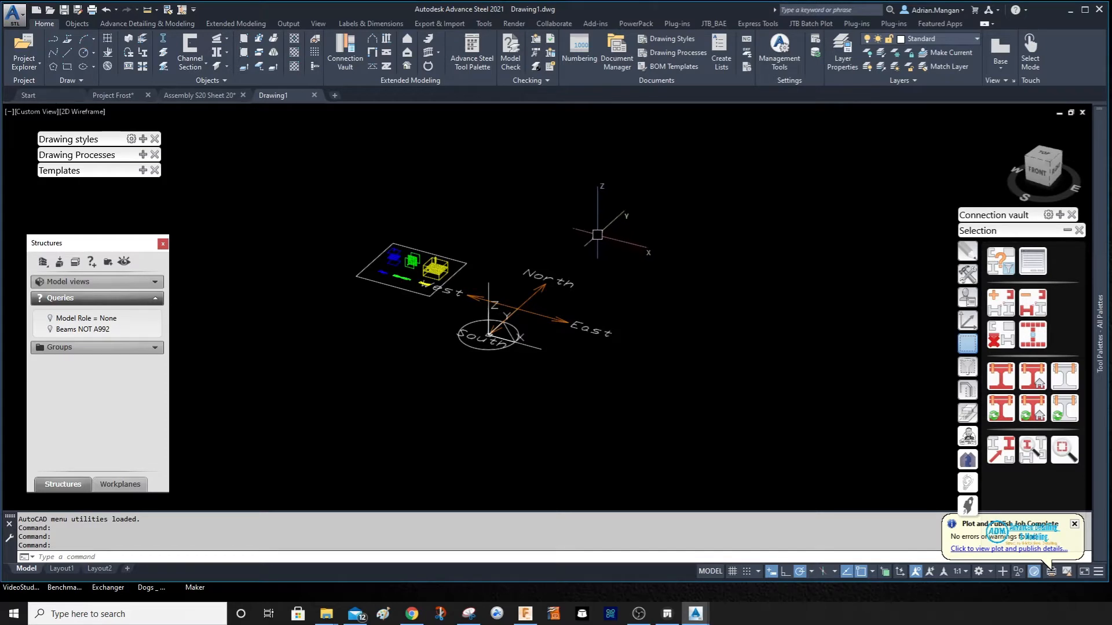
{"action": "left_click", "coordinate": [595, 234]}
{"action": "left_click", "coordinate": [329, 368]}
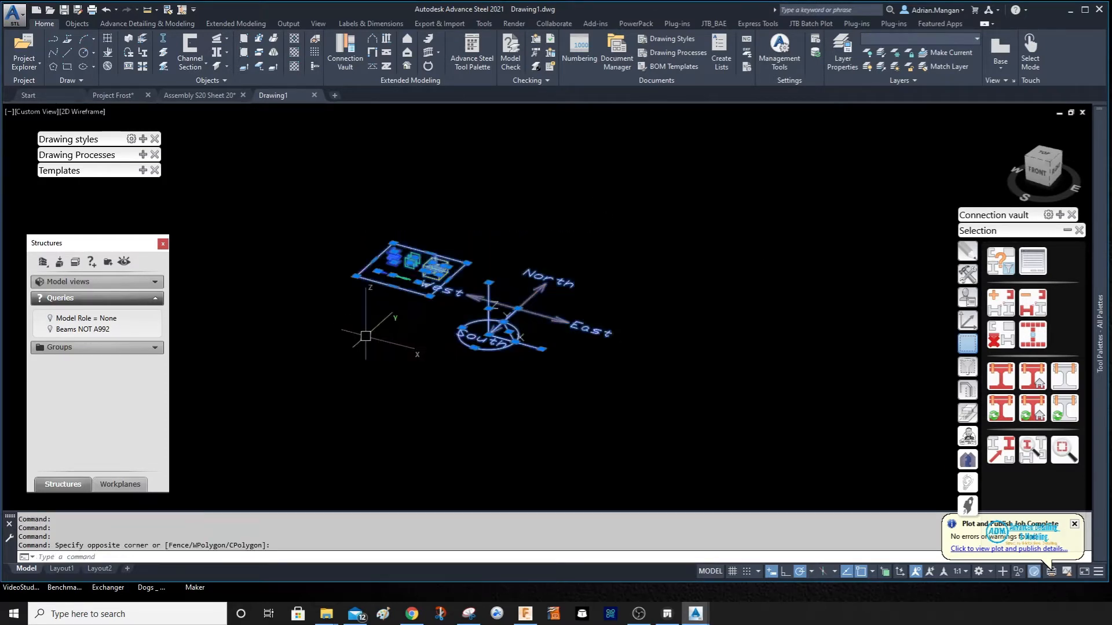
{"action": "scroll", "coordinate": [560, 337], "scroll_direction": "up", "scroll_amount": 5}
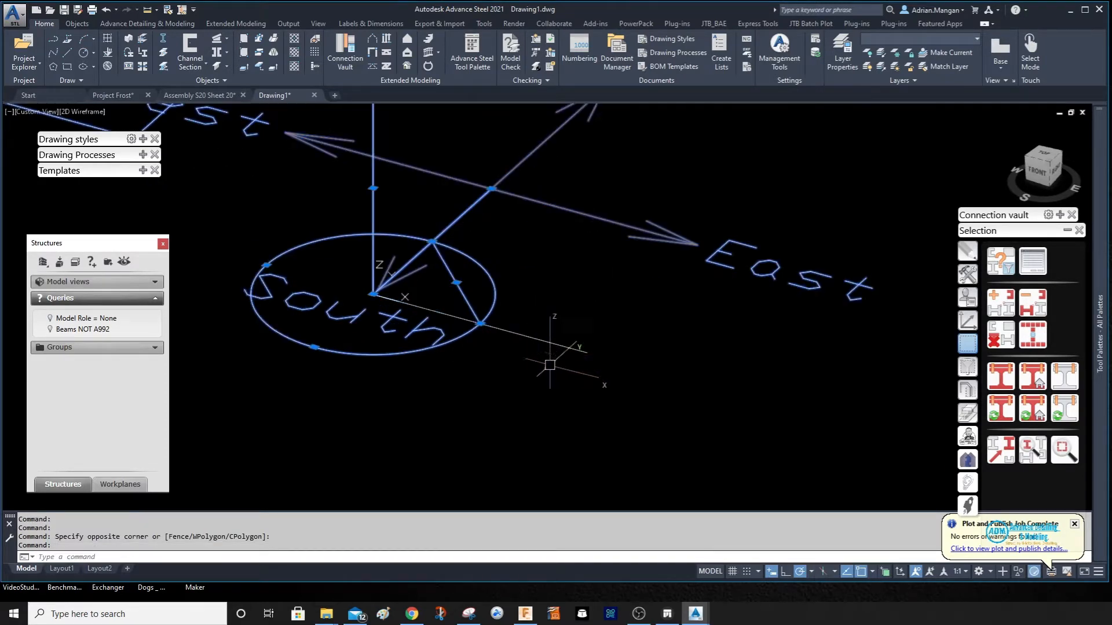
{"action": "key", "text": "Delete"}
{"action": "scroll", "coordinate": [573, 347], "scroll_direction": "down", "scroll_amount": 3}
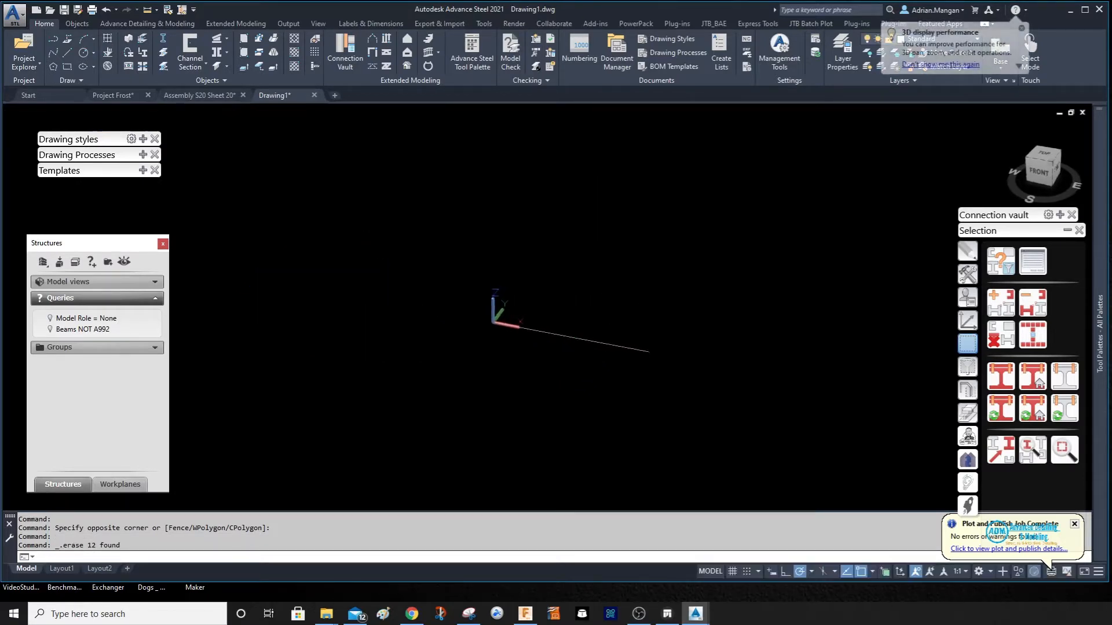
- Paste the copied stair tread into the new drawing's model space, clear of the origin
{"action": "scroll", "coordinate": [656, 354], "scroll_direction": "up", "scroll_amount": 5}
{"action": "scroll", "coordinate": [659, 348], "scroll_direction": "down", "scroll_amount": 4}
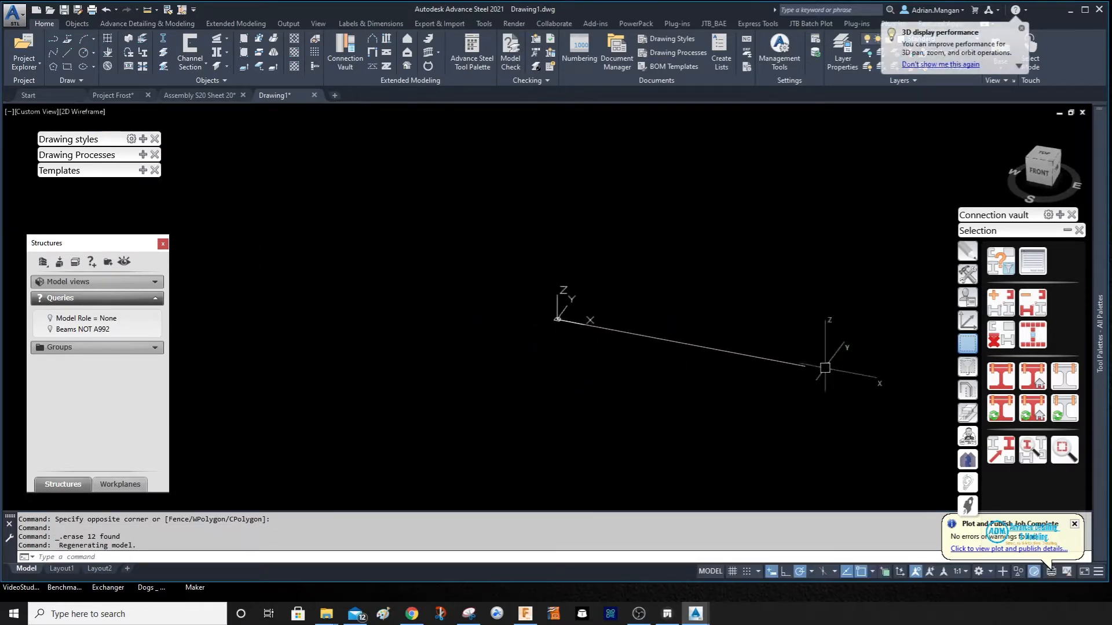
{"action": "middle_click_drag", "start_coordinate": [817, 344], "coordinate": [704, 335]}
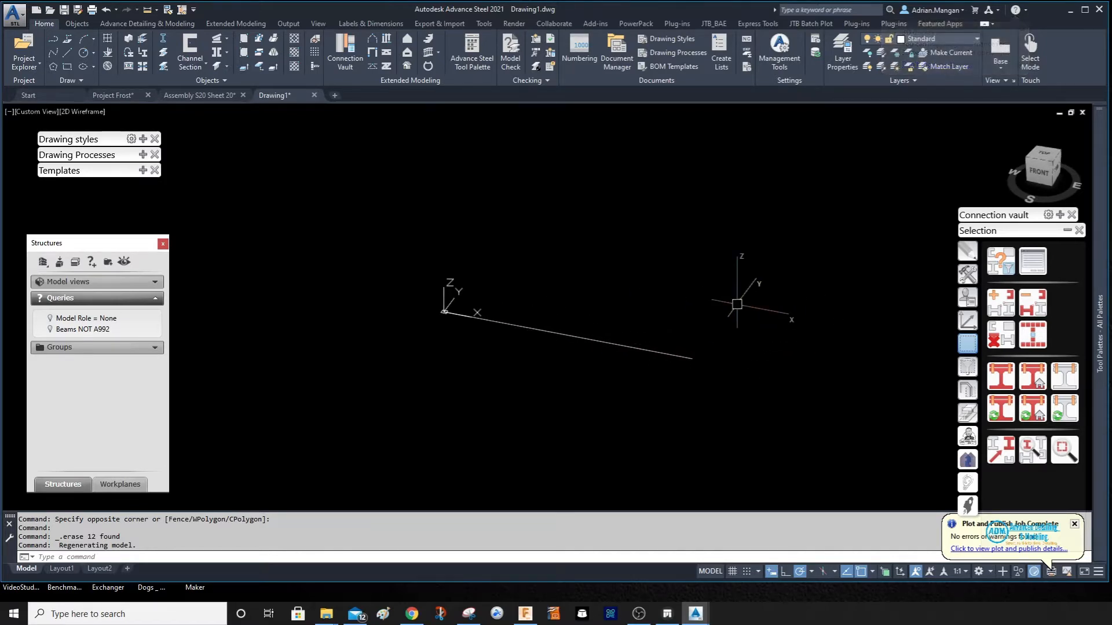
{"action": "key", "text": "ctrl+v"}
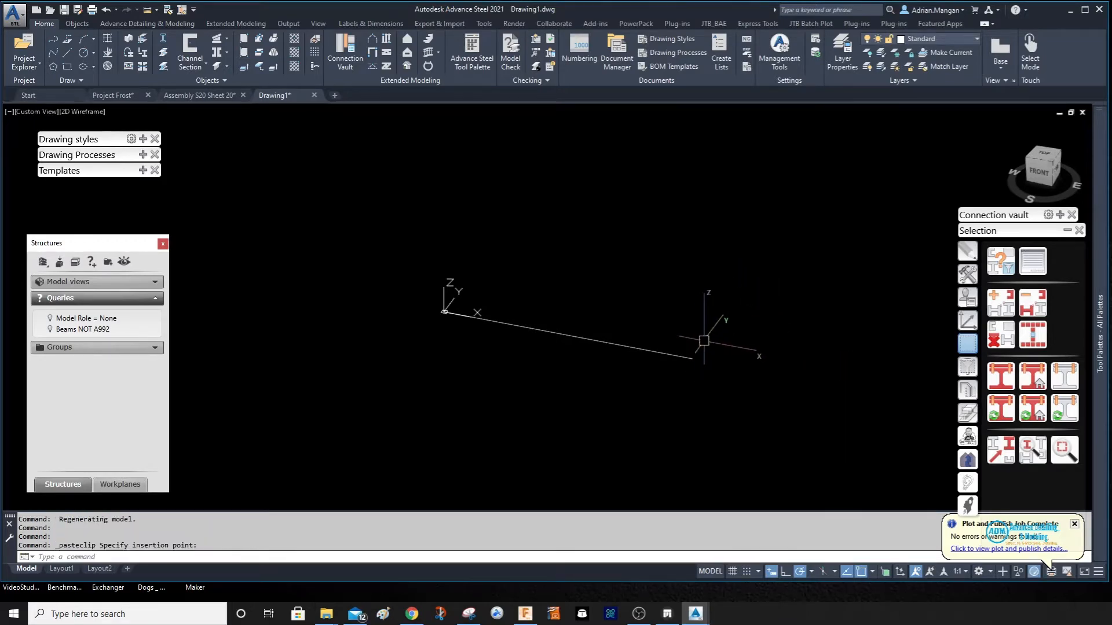
{"action": "scroll", "coordinate": [695, 358], "scroll_direction": "down", "scroll_amount": 4}
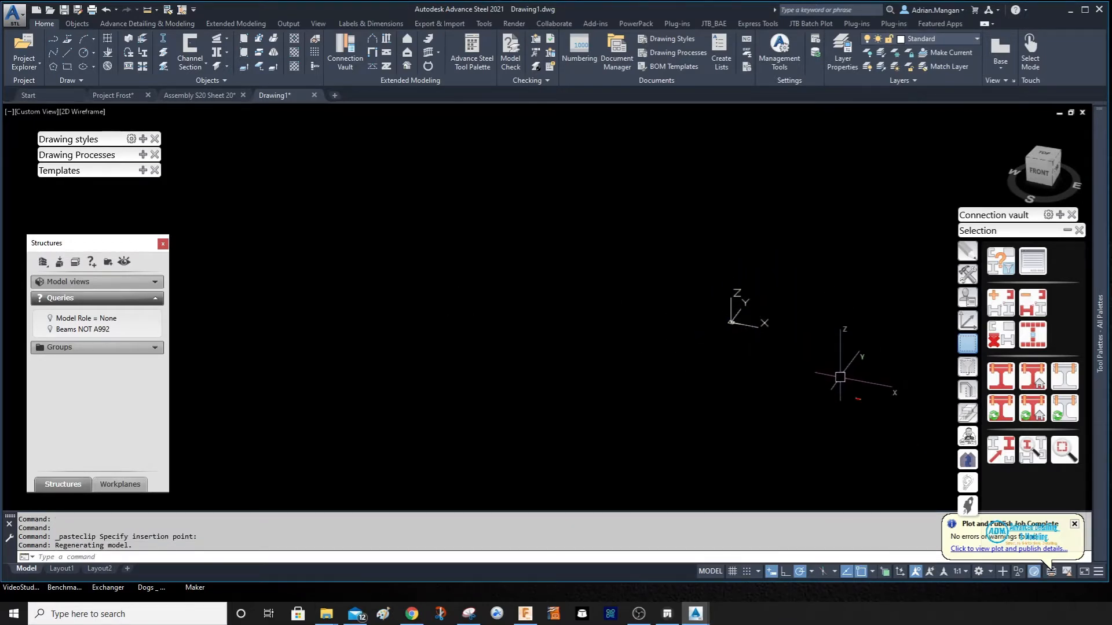
{"action": "scroll", "coordinate": [753, 312], "scroll_direction": "up", "scroll_amount": 5}
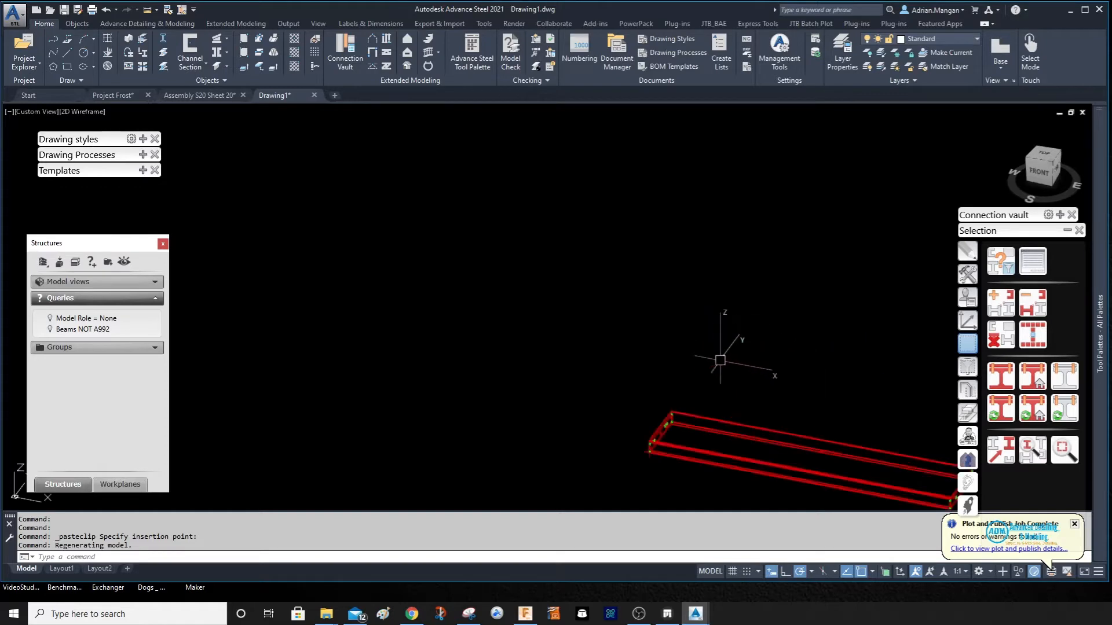
{"action": "scroll", "coordinate": [718, 356], "scroll_direction": "down", "scroll_amount": 4}
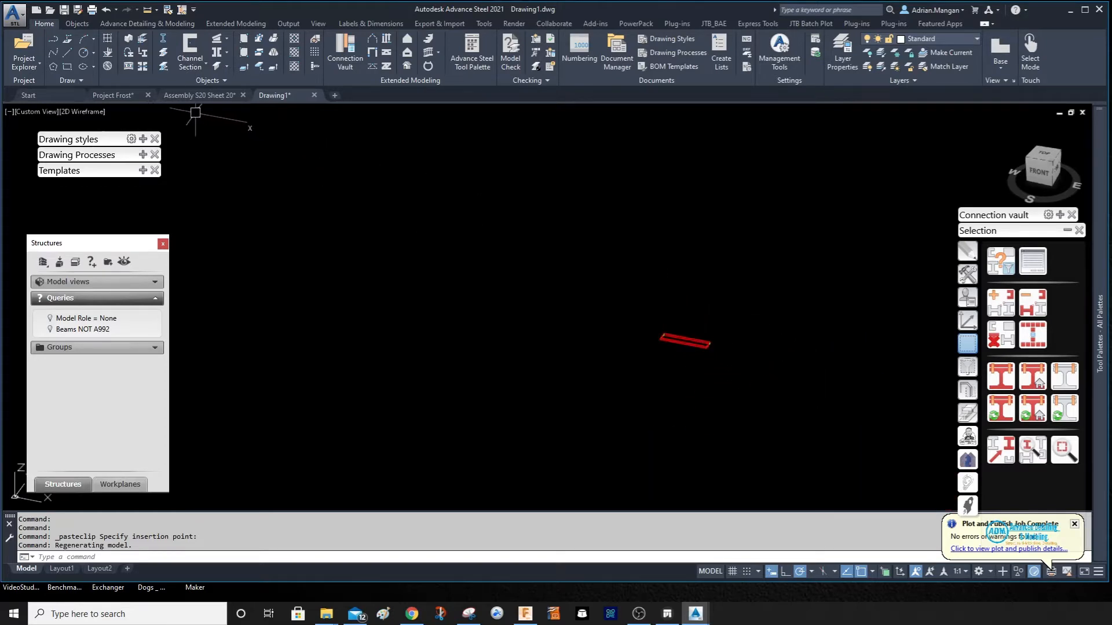
- Check the marked source tread in the Project Frost drawing, and return to the pasted tread in Drawing1
{"action": "left_click", "coordinate": [125, 96]}
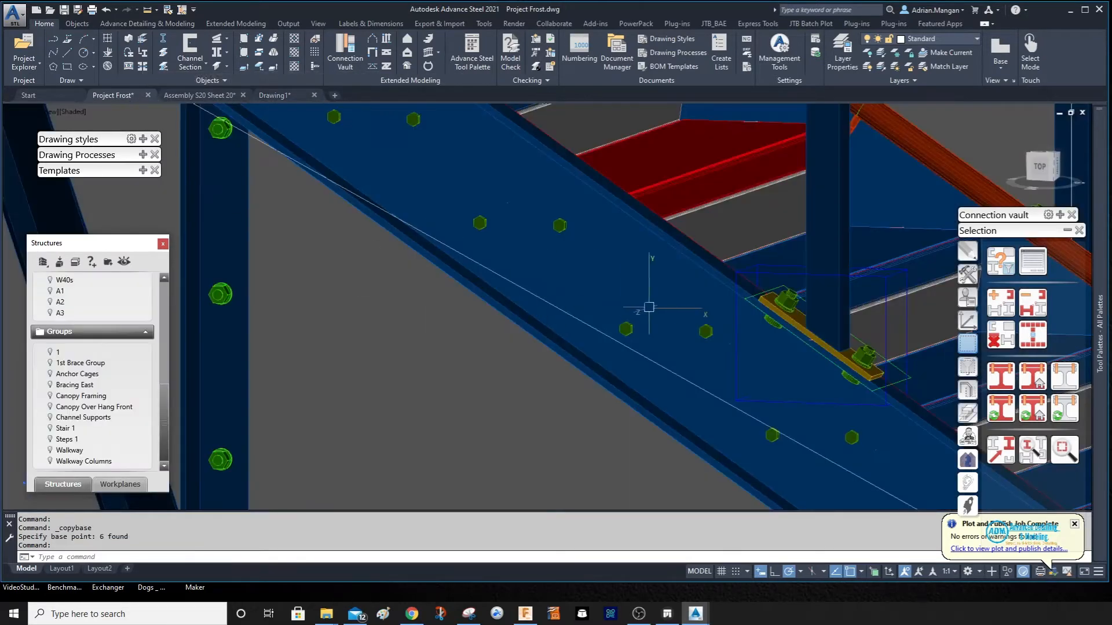
{"action": "scroll", "coordinate": [689, 272], "scroll_direction": "down", "scroll_amount": 3}
{"action": "scroll", "coordinate": [687, 267], "scroll_direction": "up", "scroll_amount": 3}
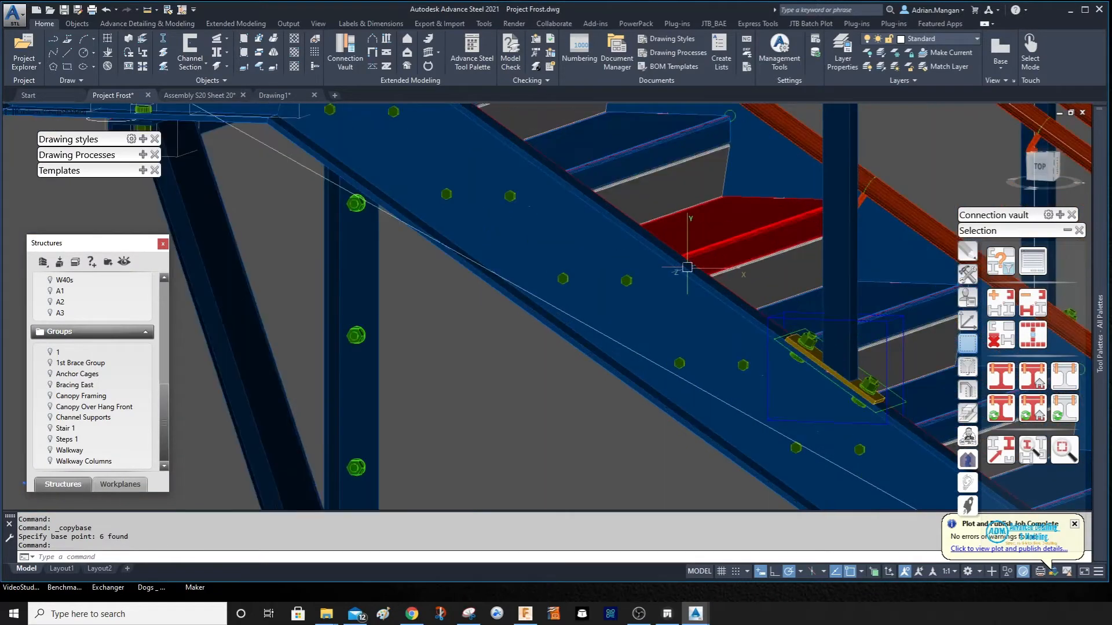
{"action": "left_click", "coordinate": [275, 95]}
{"action": "scroll", "coordinate": [664, 319], "scroll_direction": "down", "scroll_amount": 5}
{"action": "scroll", "coordinate": [663, 318], "scroll_direction": "up", "scroll_amount": 5}
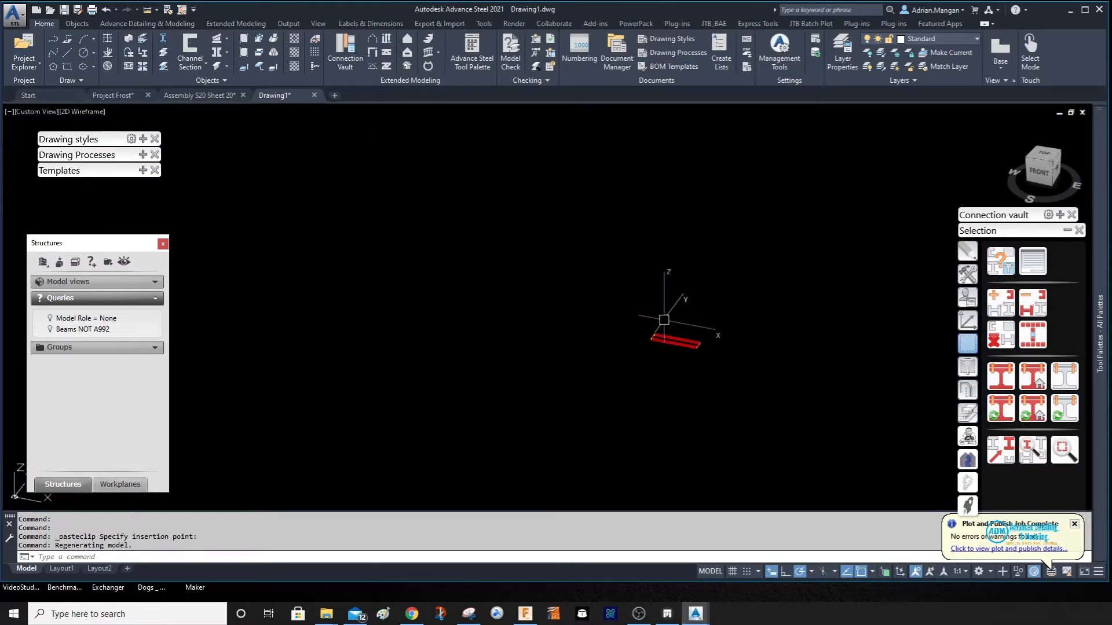
- Move the whole pasted tread from the midpoint of its end plate's bottom edge to the far end of the X-axis line
{"action": "left_click", "coordinate": [637, 317]}
{"action": "left_click", "coordinate": [747, 411]}
{"action": "right_click", "coordinate": [761, 340]}
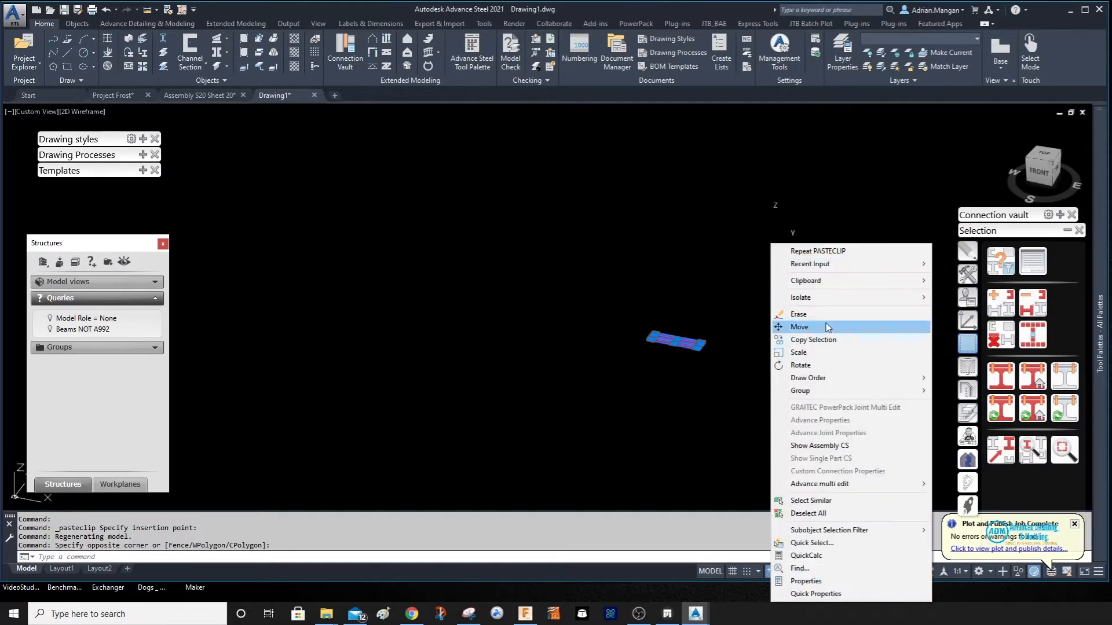
{"action": "left_click", "coordinate": [795, 323]}
{"action": "scroll", "coordinate": [619, 335], "scroll_direction": "up", "scroll_amount": 3}
{"action": "middle_click_drag", "start_coordinate": [619, 334], "coordinate": [709, 356], "text": "shift"}
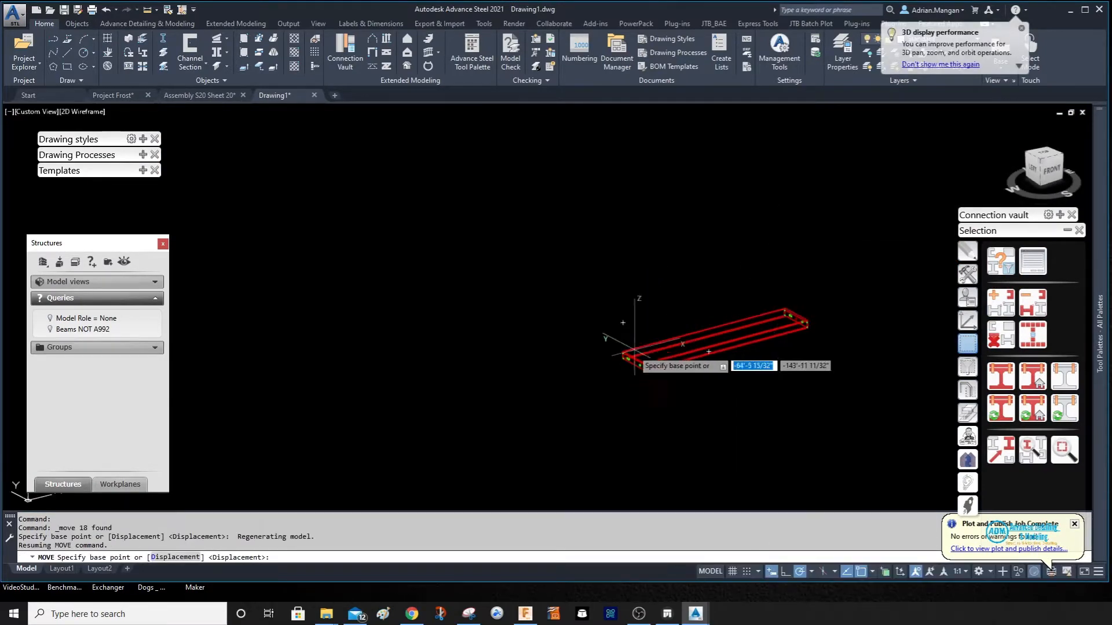
{"action": "scroll", "coordinate": [622, 355], "scroll_direction": "up", "scroll_amount": 6}
{"action": "left_click", "coordinate": [692, 400]}
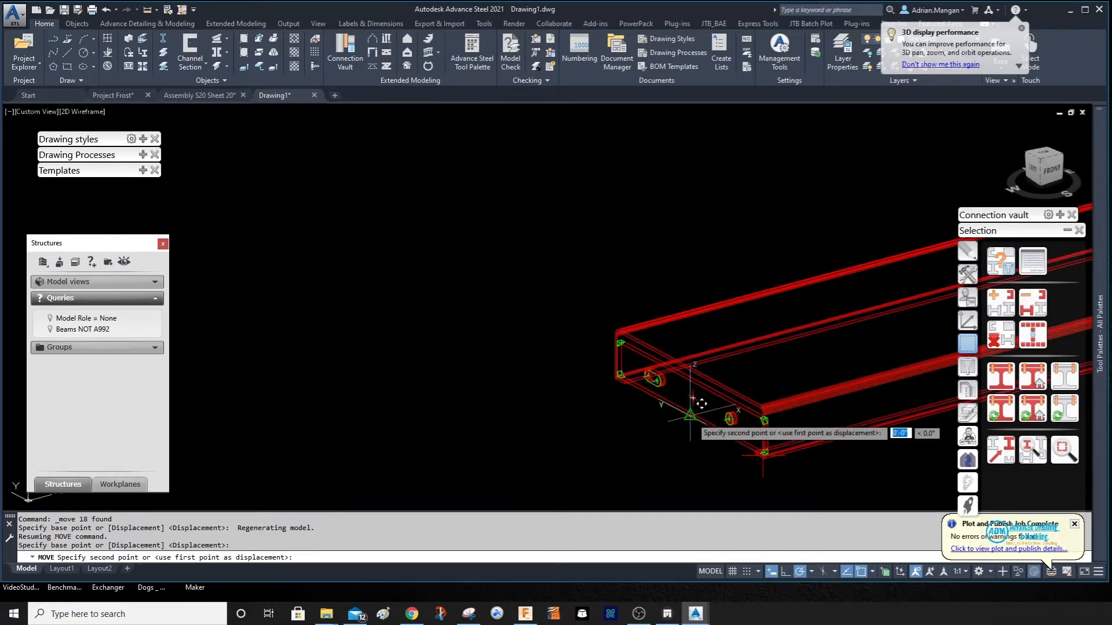
{"action": "scroll", "coordinate": [747, 260], "scroll_direction": "down", "scroll_amount": 5}
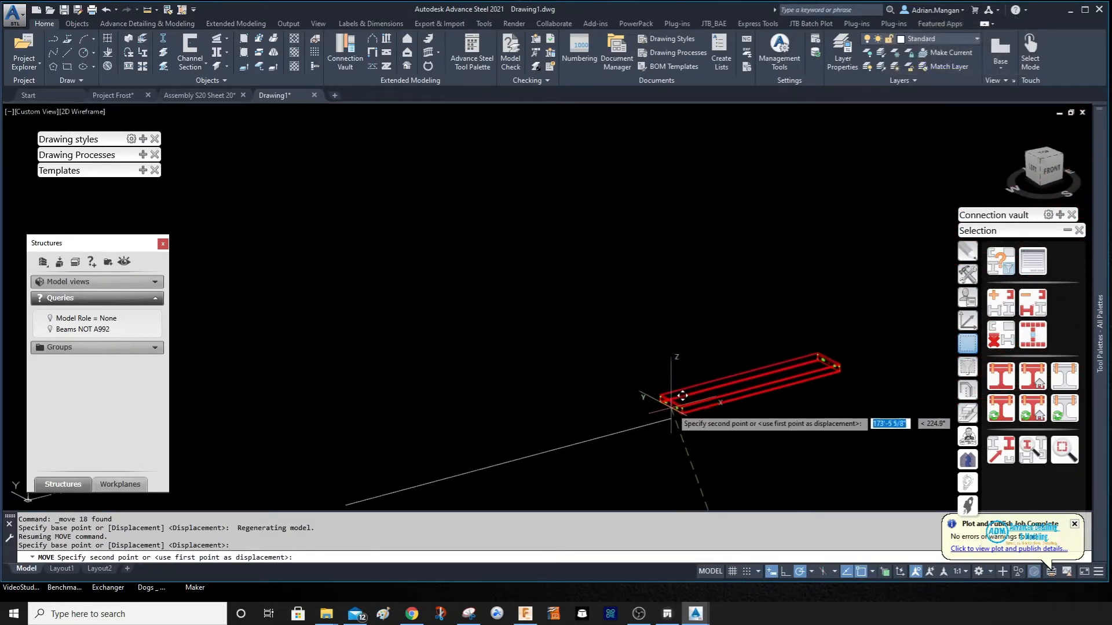
{"action": "left_click", "coordinate": [671, 421]}
- Finish the move by placing the tread's end plate on the far endpoint of the reference line
{"action": "scroll", "coordinate": [684, 377], "scroll_direction": "up", "scroll_amount": 3}
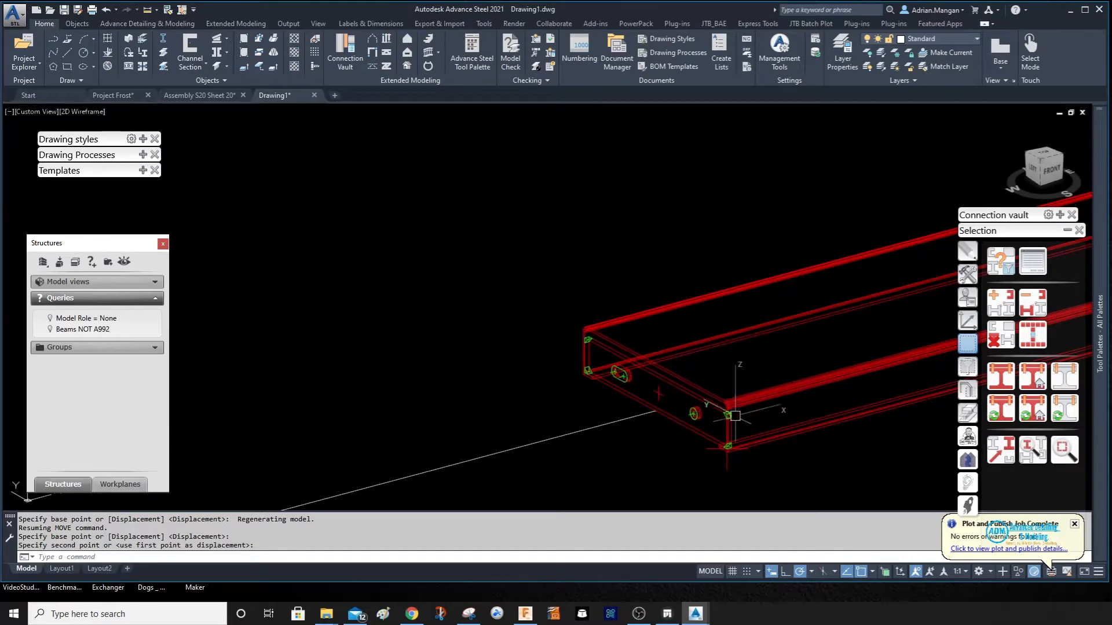
{"action": "scroll", "coordinate": [734, 416], "scroll_direction": "down", "scroll_amount": 3}
{"action": "scroll", "coordinate": [564, 297], "scroll_direction": "down", "scroll_amount": 3}
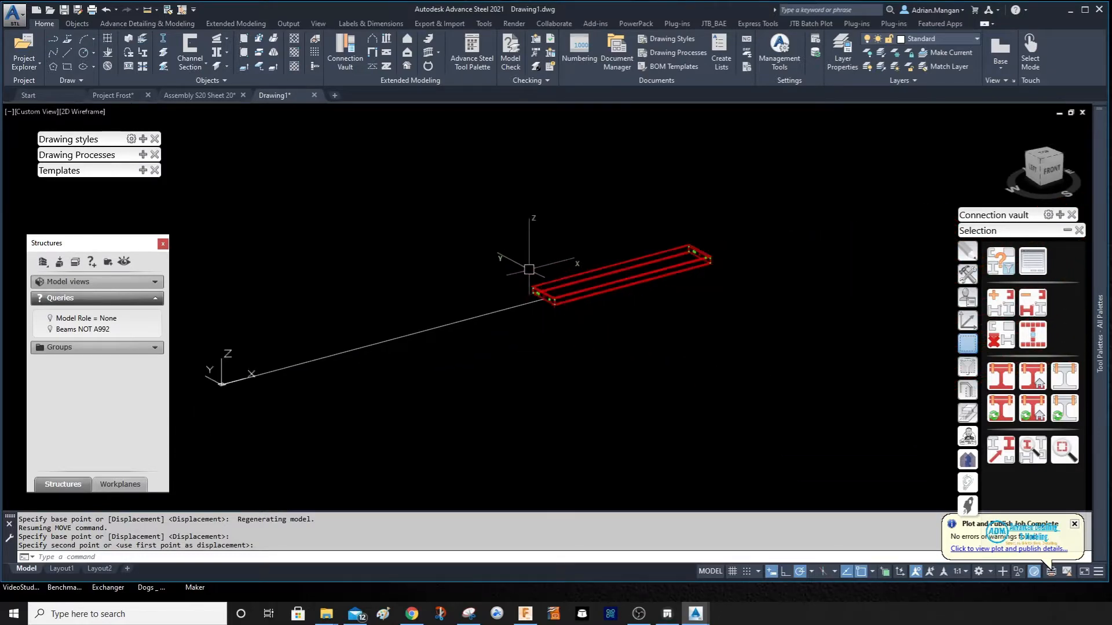
{"action": "left_click", "coordinate": [502, 229]}
{"action": "left_click", "coordinate": [769, 342]}
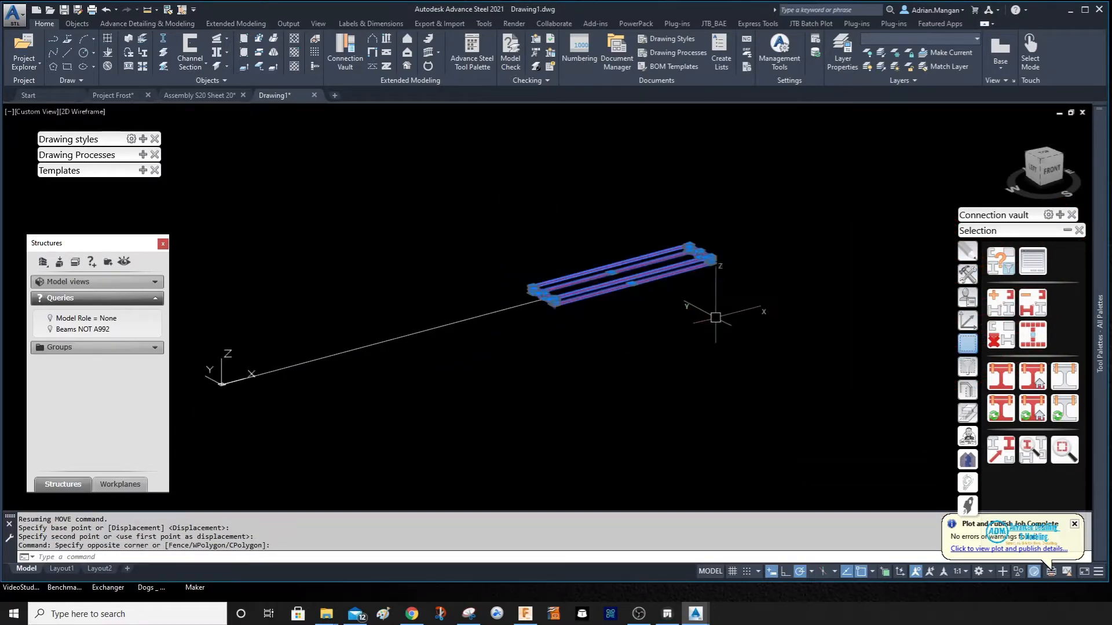
{"action": "key", "text": "Escape"}
- Rotate the UCS about its X axis, and rotate the whole tread to 270° about the reference line's far end so it hangs vertically
{"action": "left_click", "coordinate": [969, 320]}
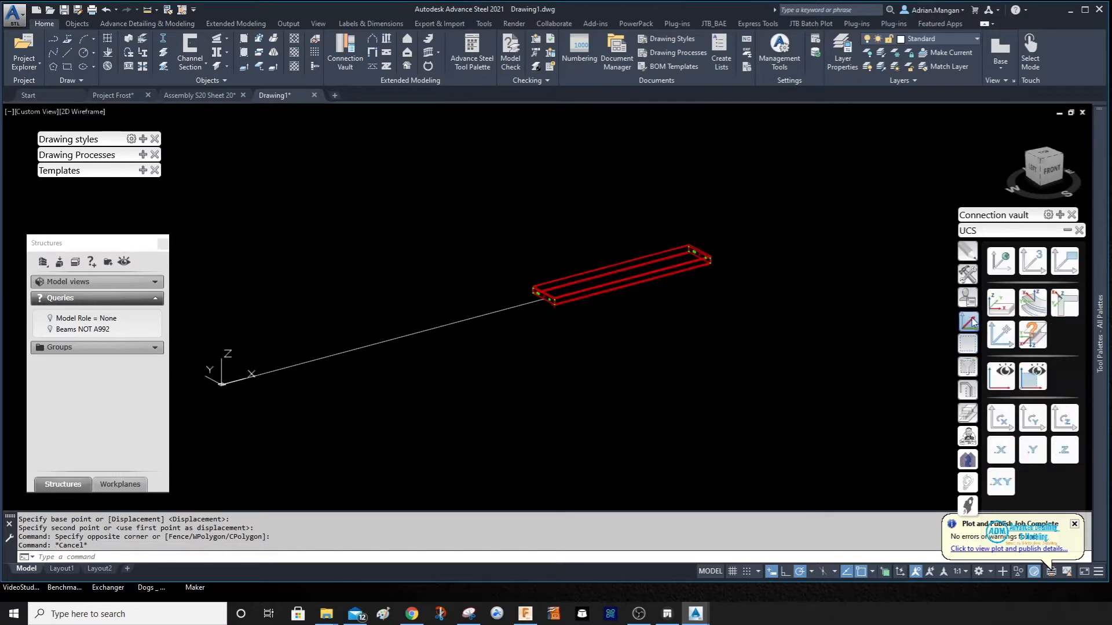
{"action": "left_click", "coordinate": [1007, 421]}
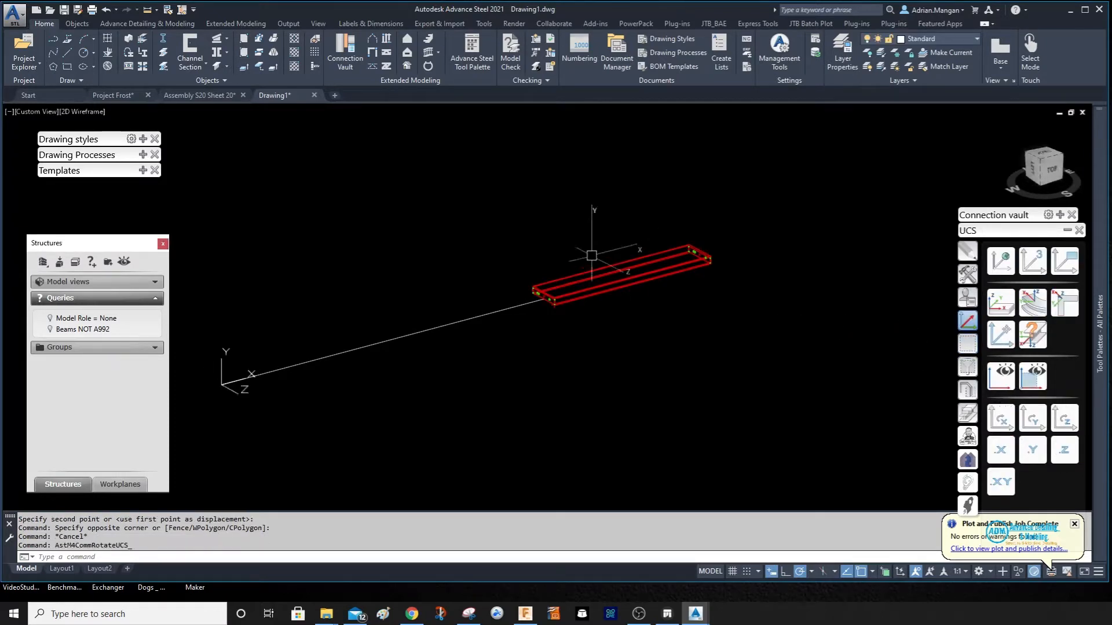
{"action": "left_click", "coordinate": [499, 212]}
{"action": "left_click", "coordinate": [745, 317]}
{"action": "scroll", "coordinate": [538, 256], "scroll_direction": "up", "scroll_amount": 5}
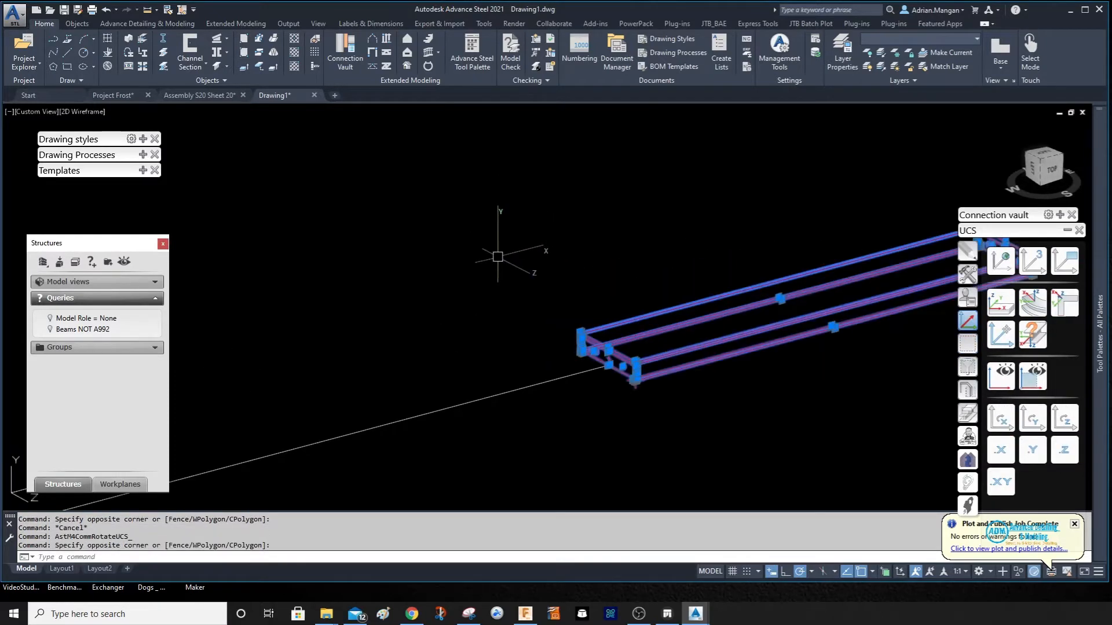
{"action": "scroll", "coordinate": [496, 256], "scroll_direction": "down", "scroll_amount": 5}
{"action": "right_click", "coordinate": [573, 244]}
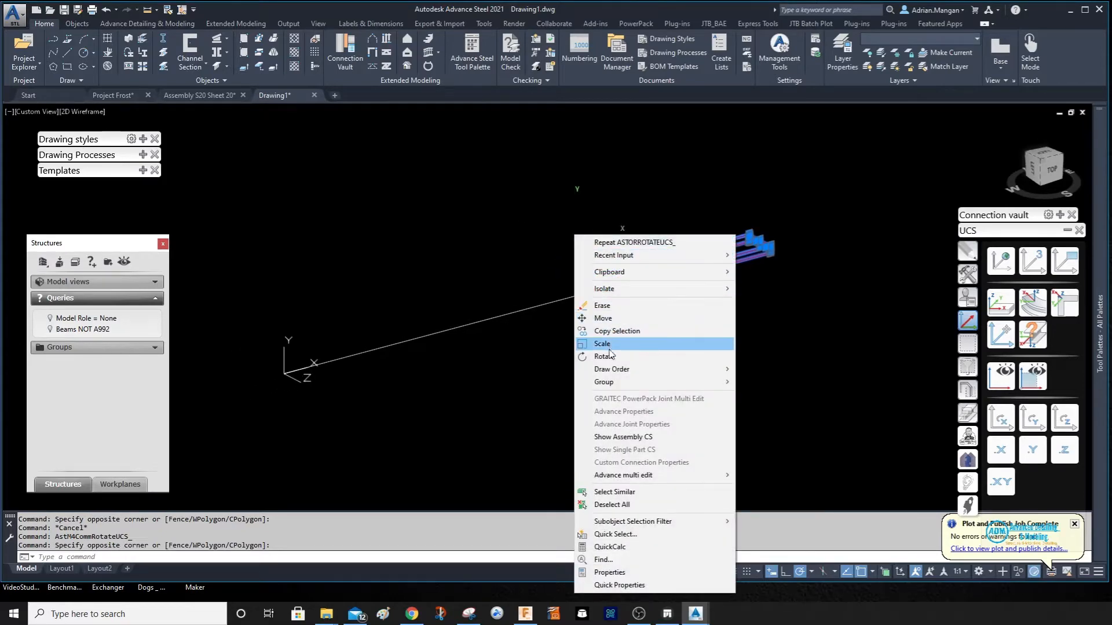
{"action": "left_click", "coordinate": [608, 342]}
{"action": "scroll", "coordinate": [605, 293], "scroll_direction": "up", "scroll_amount": 5}
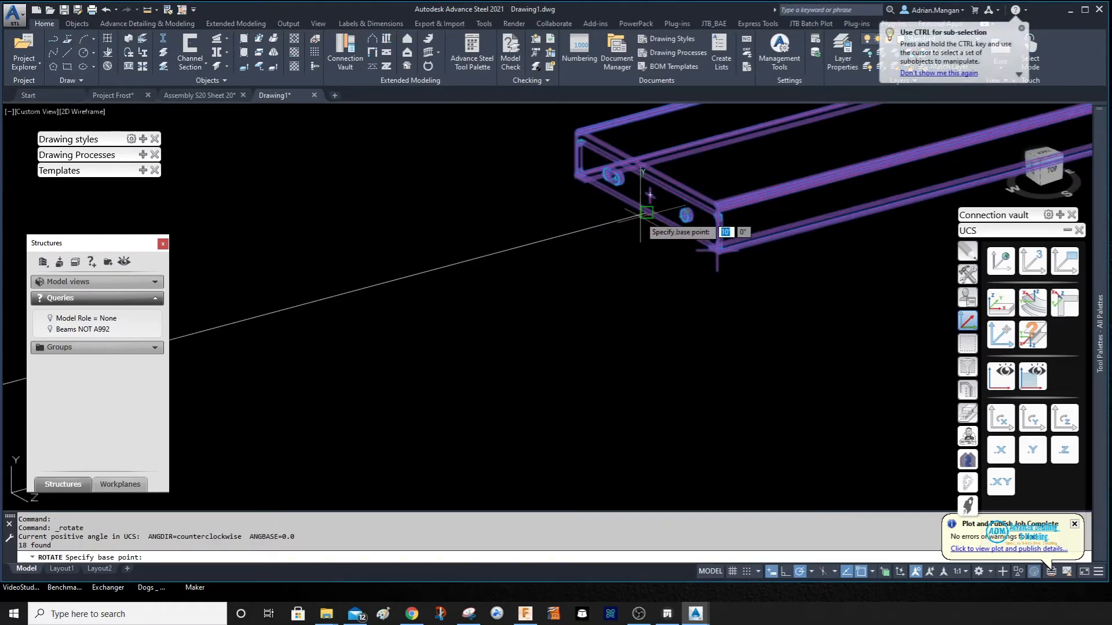
{"action": "left_click", "coordinate": [649, 195]}
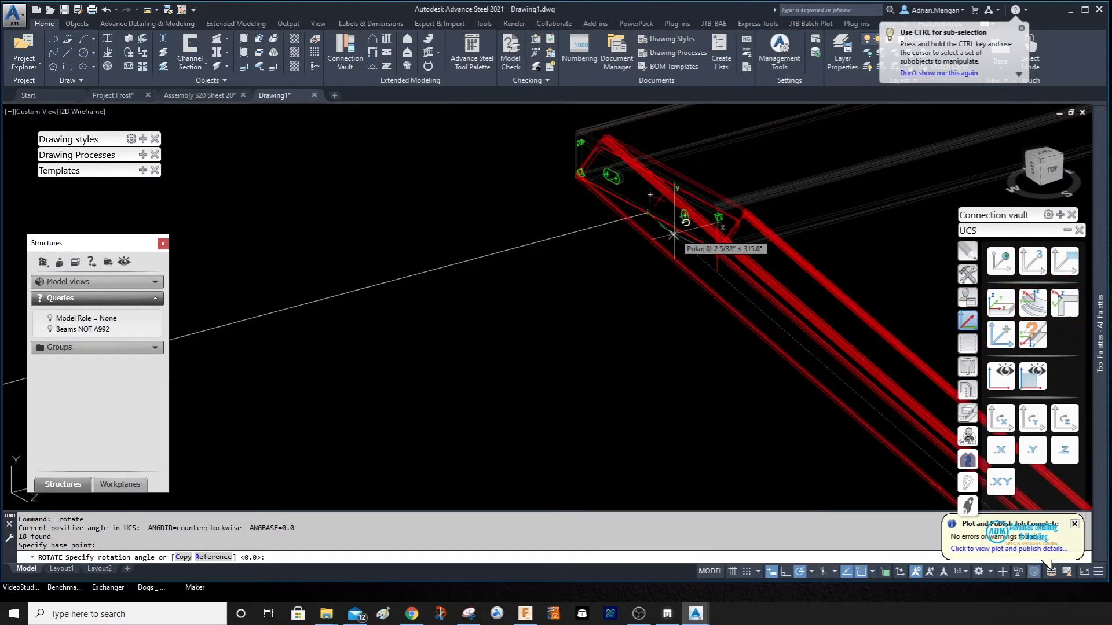
{"action": "scroll", "coordinate": [677, 236], "scroll_direction": "down", "scroll_amount": 3}
{"action": "middle_click_drag", "start_coordinate": [674, 242], "coordinate": [669, 255], "text": "shift"}
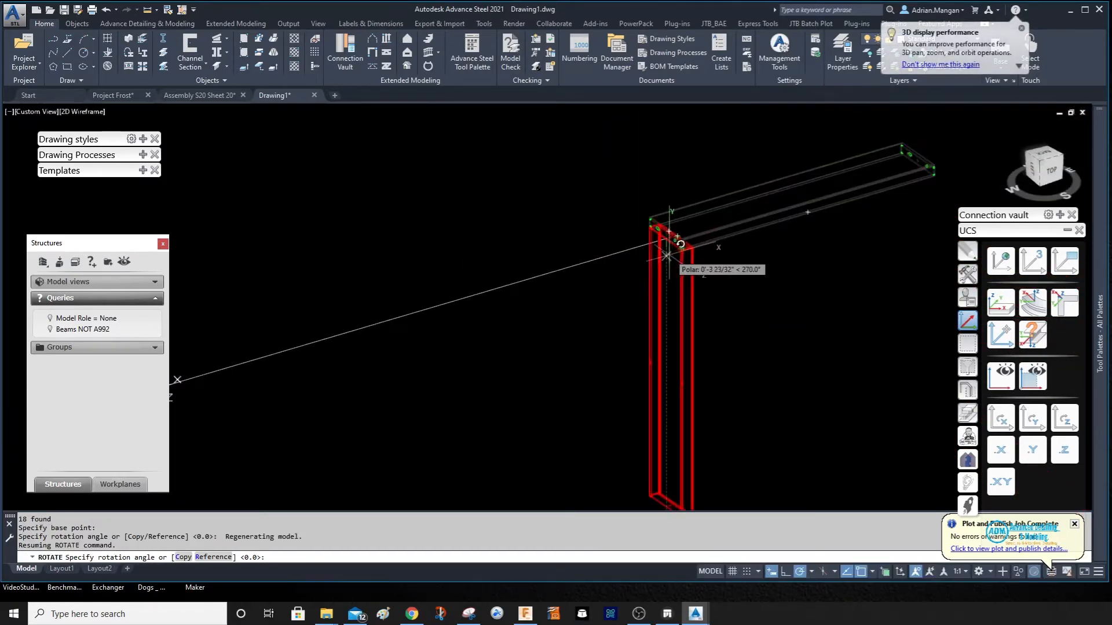
{"action": "left_click", "coordinate": [676, 244]}
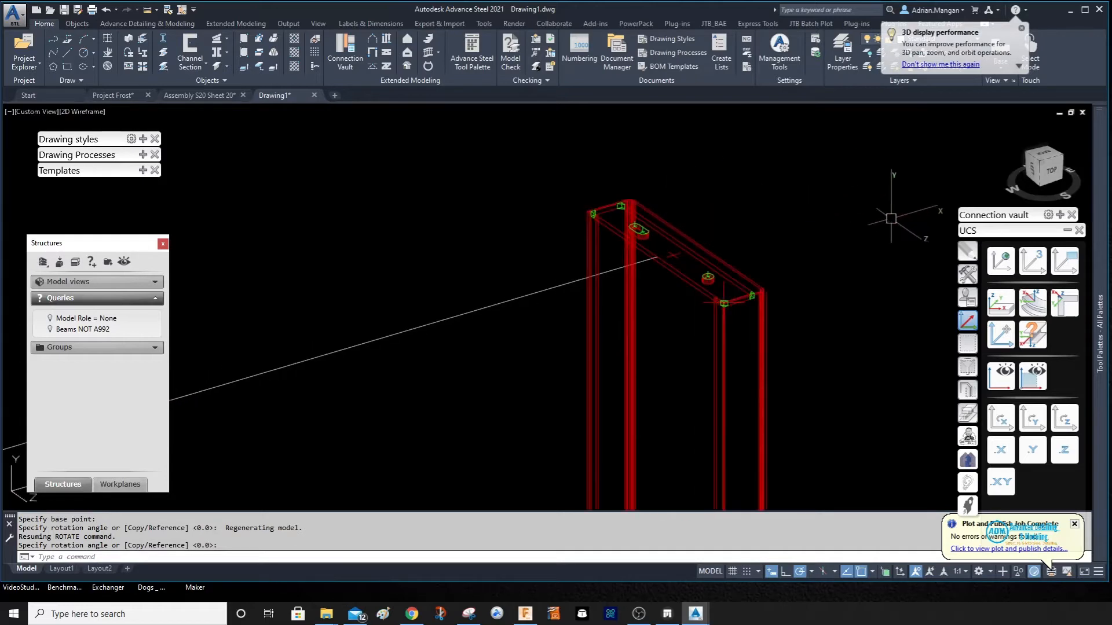
- Restore the World UCS and rotate the marked tread about the reference line's end so its end plate runs along the X axis
{"action": "left_click", "coordinate": [995, 261]}
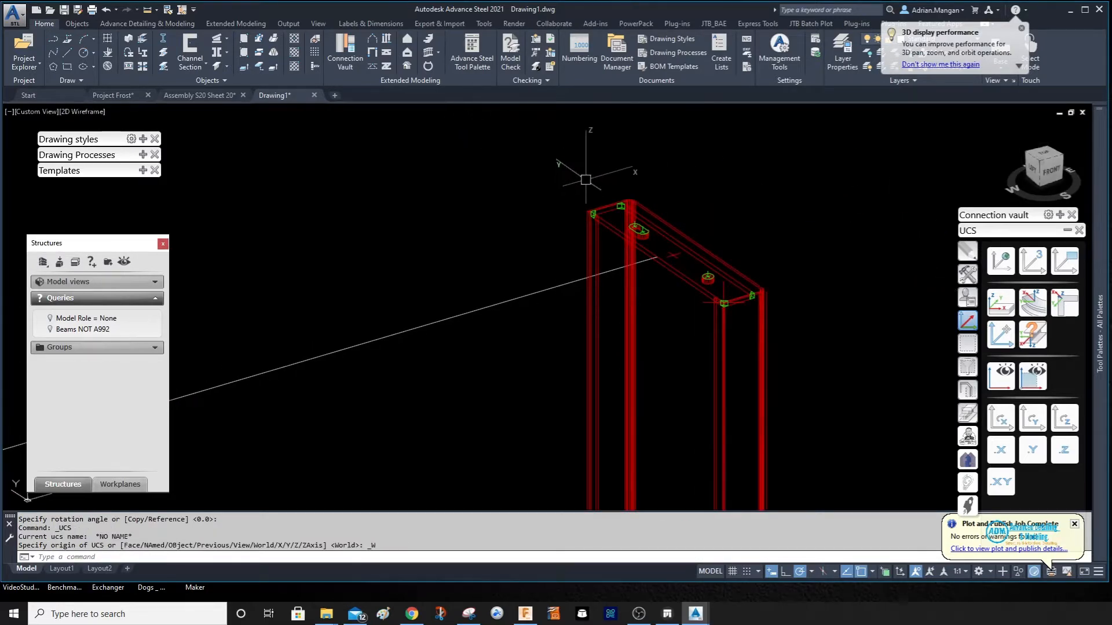
{"action": "left_click", "coordinate": [967, 273]}
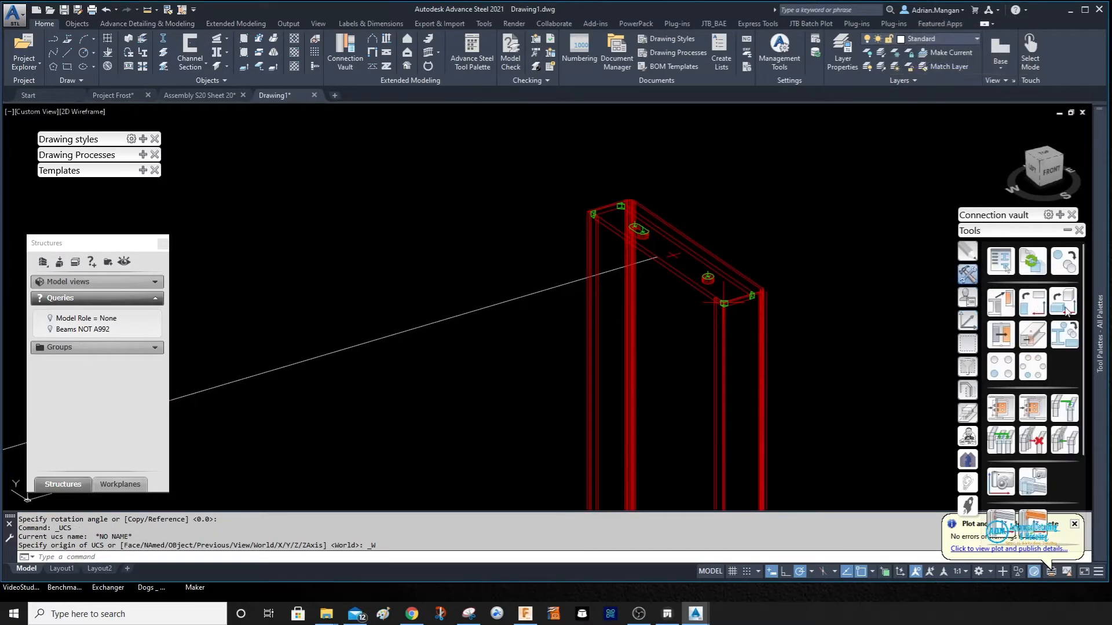
{"action": "left_click", "coordinate": [967, 344]}
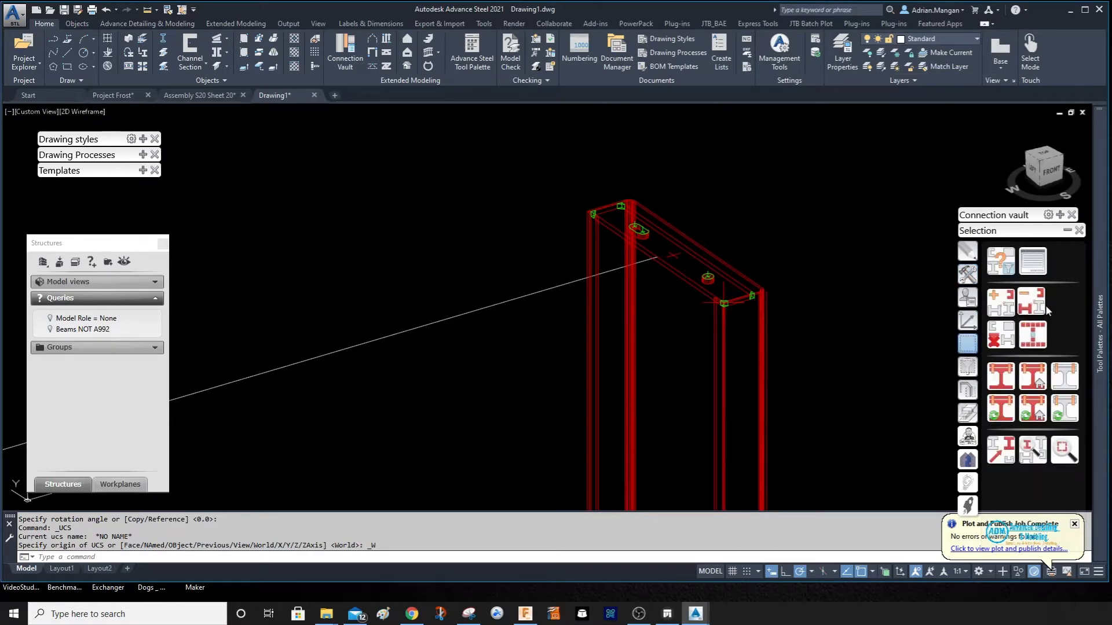
{"action": "left_click", "coordinate": [1020, 327]}
{"action": "right_click", "coordinate": [771, 209]}
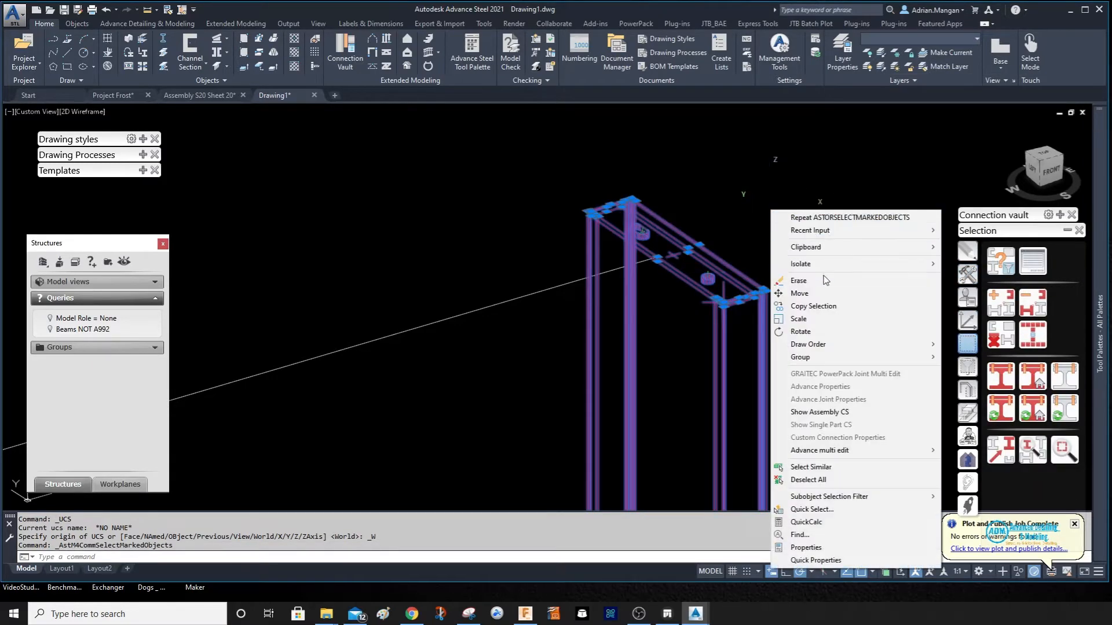
{"action": "left_click", "coordinate": [822, 331]}
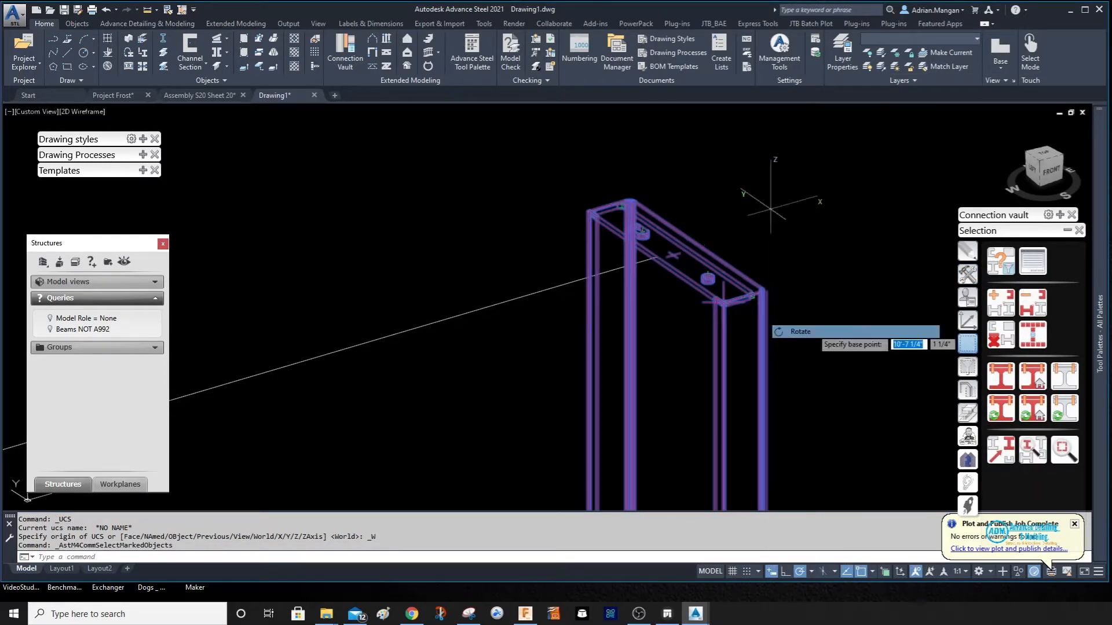
{"action": "left_click", "coordinate": [658, 256]}
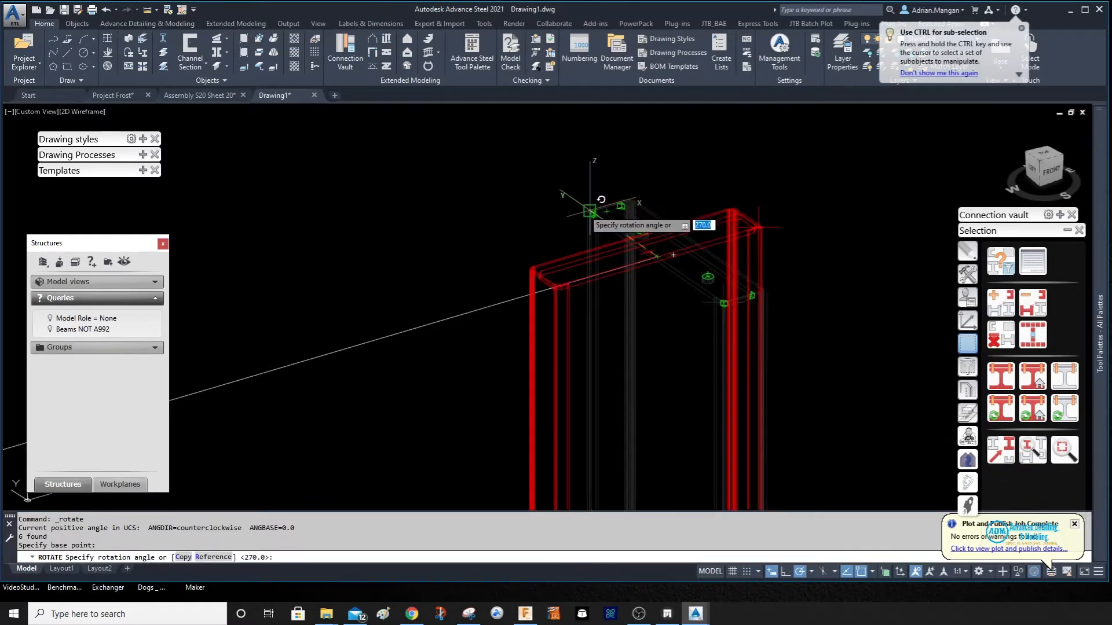
{"action": "left_click", "coordinate": [586, 213]}
- Examine the orientation of the rotated tread and how its slotted end plate sits on the reference line
{"action": "middle_click_drag", "start_coordinate": [586, 213], "coordinate": [611, 277], "text": "shift"}
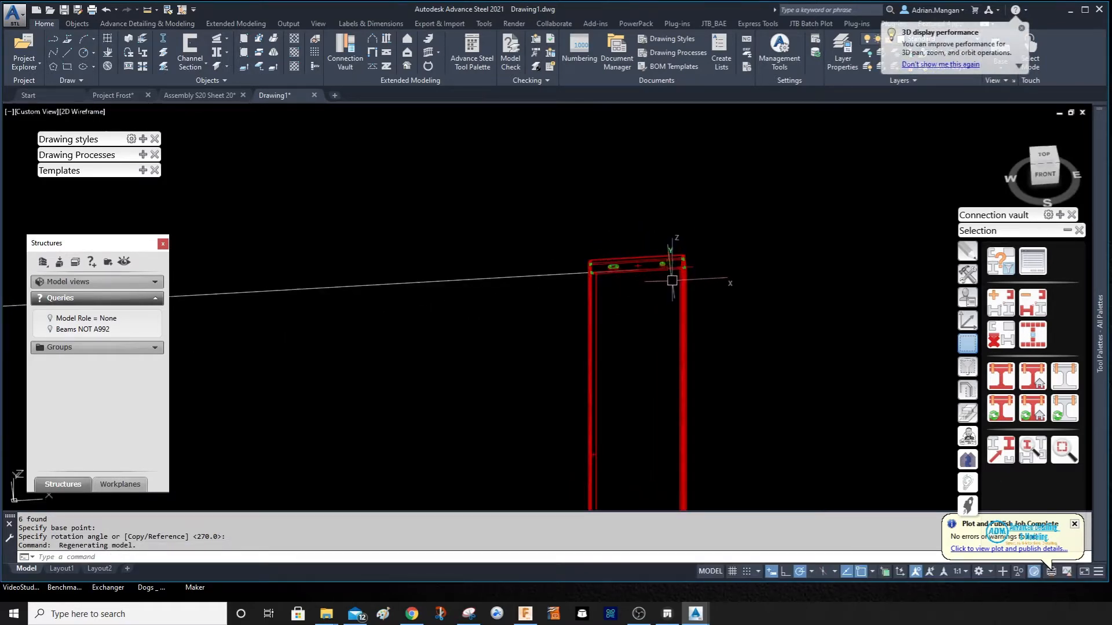
{"action": "scroll", "coordinate": [718, 268], "scroll_direction": "down", "scroll_amount": 4}
{"action": "middle_click_drag", "start_coordinate": [719, 268], "coordinate": [746, 220]}
{"action": "scroll", "coordinate": [746, 241], "scroll_direction": "up", "scroll_amount": 6}
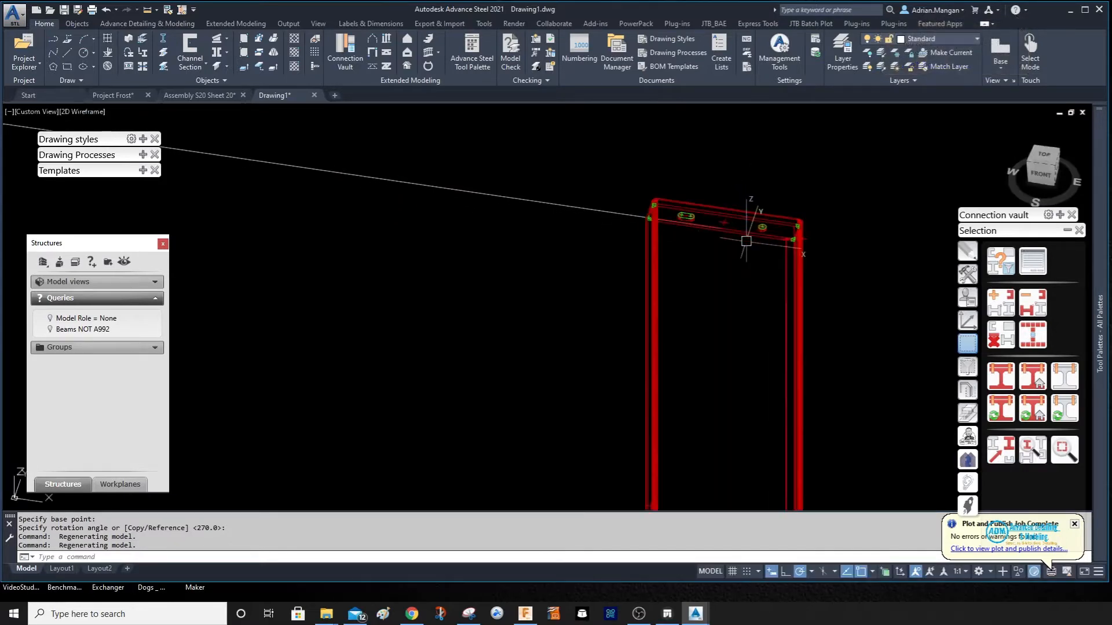
{"action": "scroll", "coordinate": [788, 253], "scroll_direction": "down", "scroll_amount": 5}
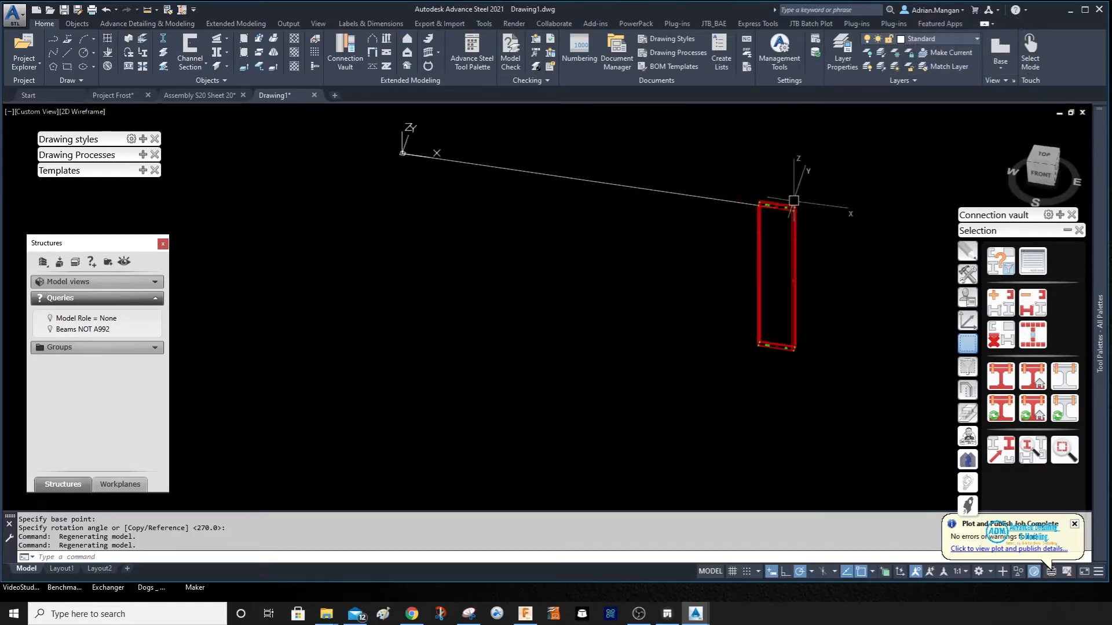
{"action": "scroll", "coordinate": [793, 209], "scroll_direction": "up", "scroll_amount": 8}
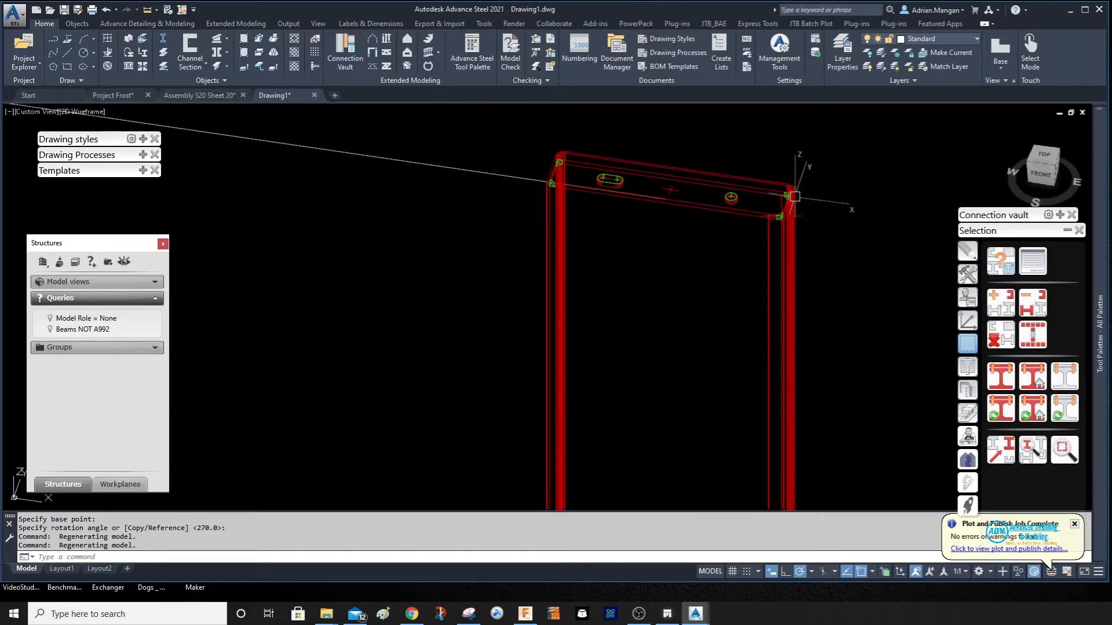
{"action": "scroll", "coordinate": [800, 224], "scroll_direction": "down", "scroll_amount": 4}
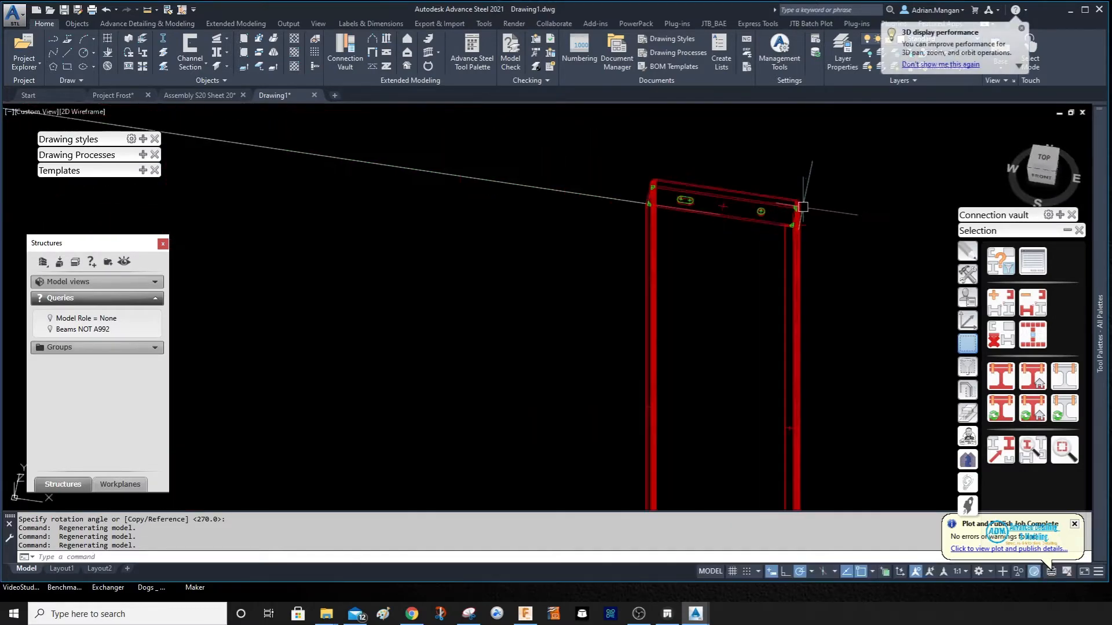
{"action": "scroll", "coordinate": [741, 185], "scroll_direction": "up", "scroll_amount": 4}
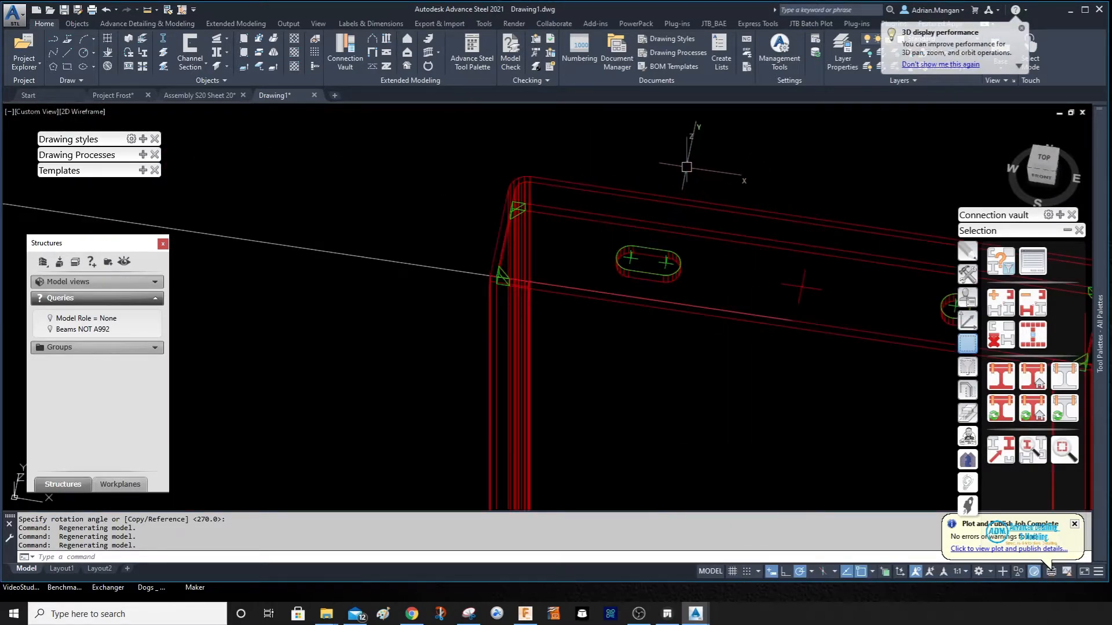
- Draw a 2.5" line in the Y direction from the tread's outer corner on the reference line, beside the slotted hole
{"action": "middle_click_drag", "start_coordinate": [686, 168], "coordinate": [596, 179]}
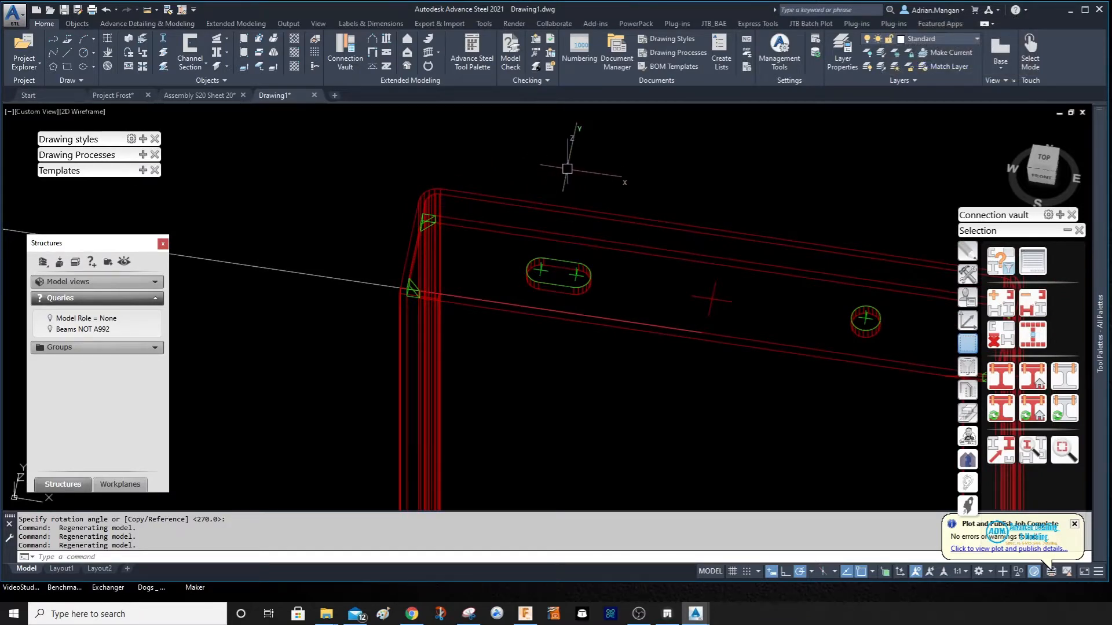
{"action": "key", "text": "Return"}
{"action": "scroll", "coordinate": [405, 295], "scroll_direction": "up", "scroll_amount": 4}
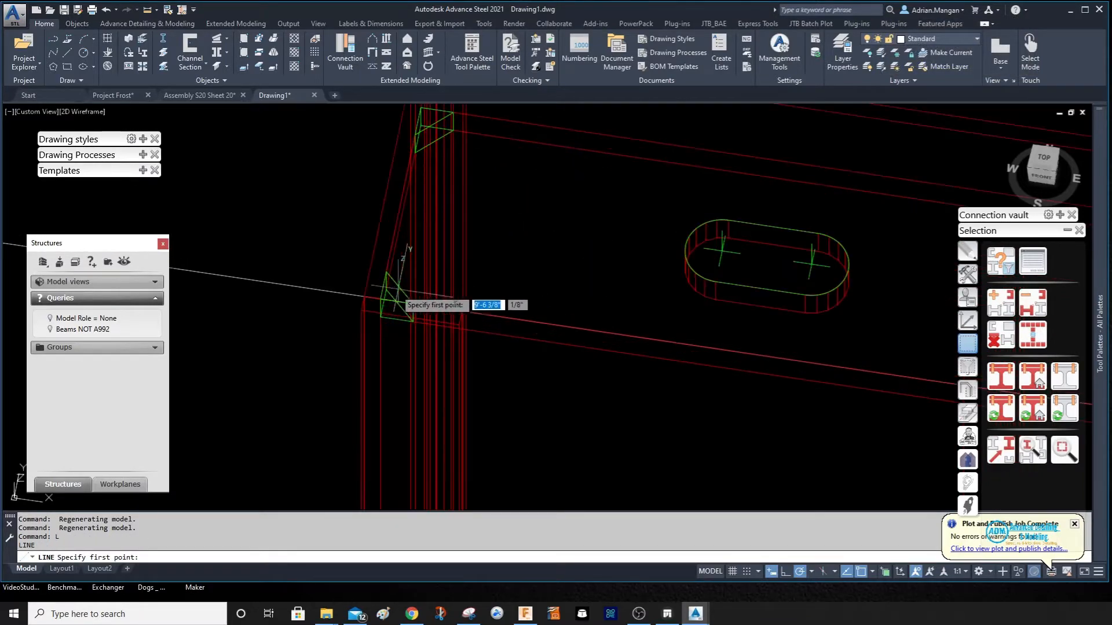
{"action": "left_click", "coordinate": [362, 311]}
{"action": "scroll", "coordinate": [455, 260], "scroll_direction": "down", "scroll_amount": 4}
{"action": "scroll", "coordinate": [460, 194], "scroll_direction": "up", "scroll_amount": 2}
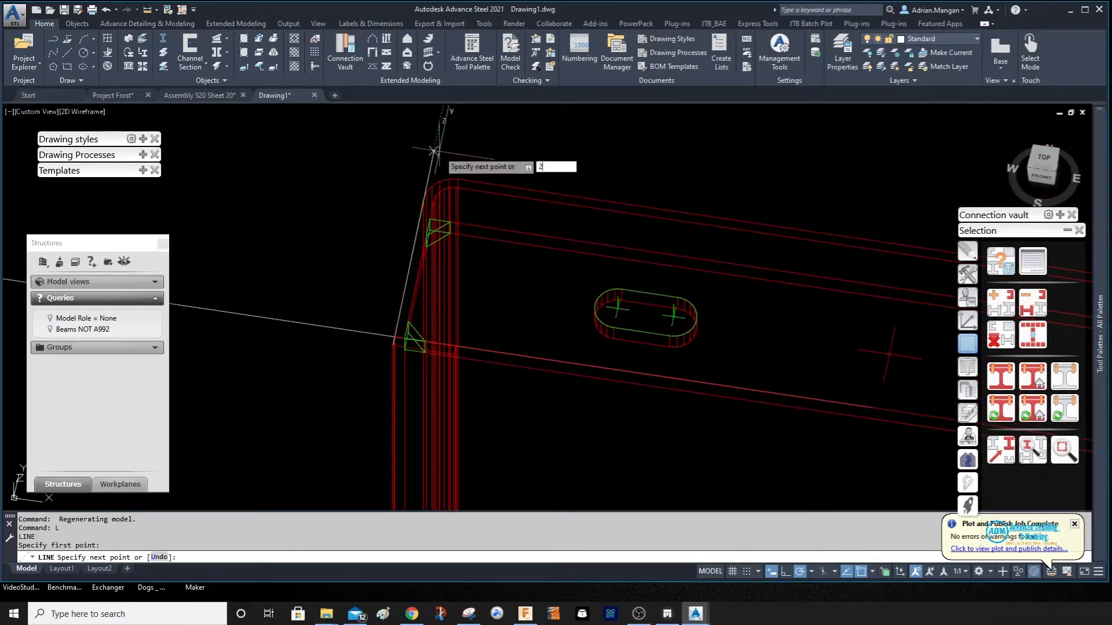
{"action": "type", "text": "2.5"}
{"action": "key", "text": "Return"}
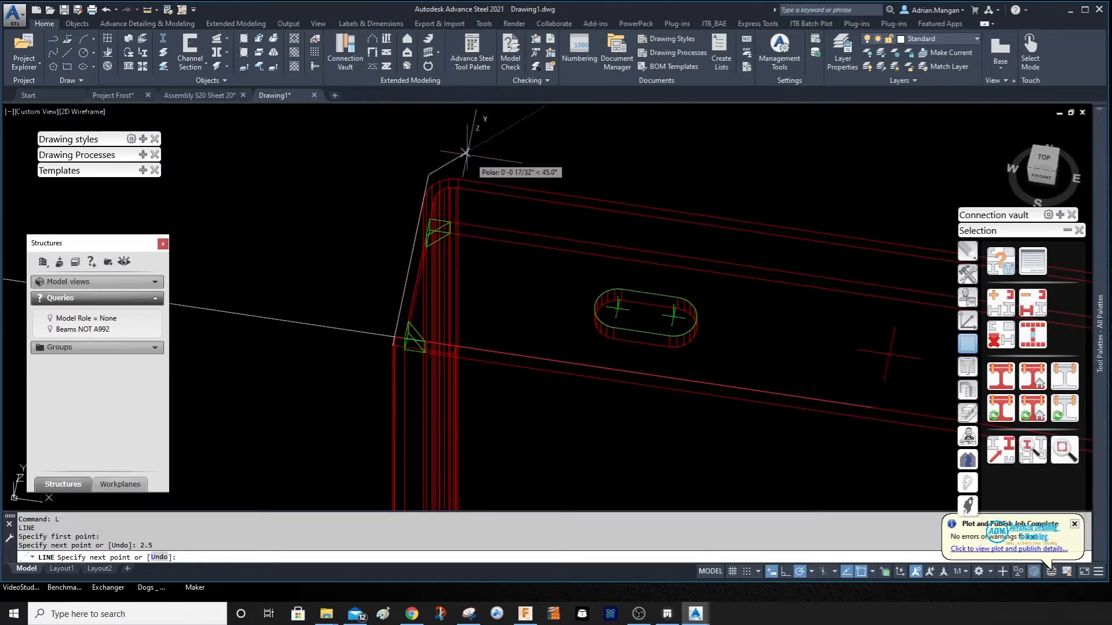
- Continue the line along the tread's edge to the far corner node, past the round hole
{"action": "scroll", "coordinate": [497, 184], "scroll_direction": "down", "scroll_amount": 4}
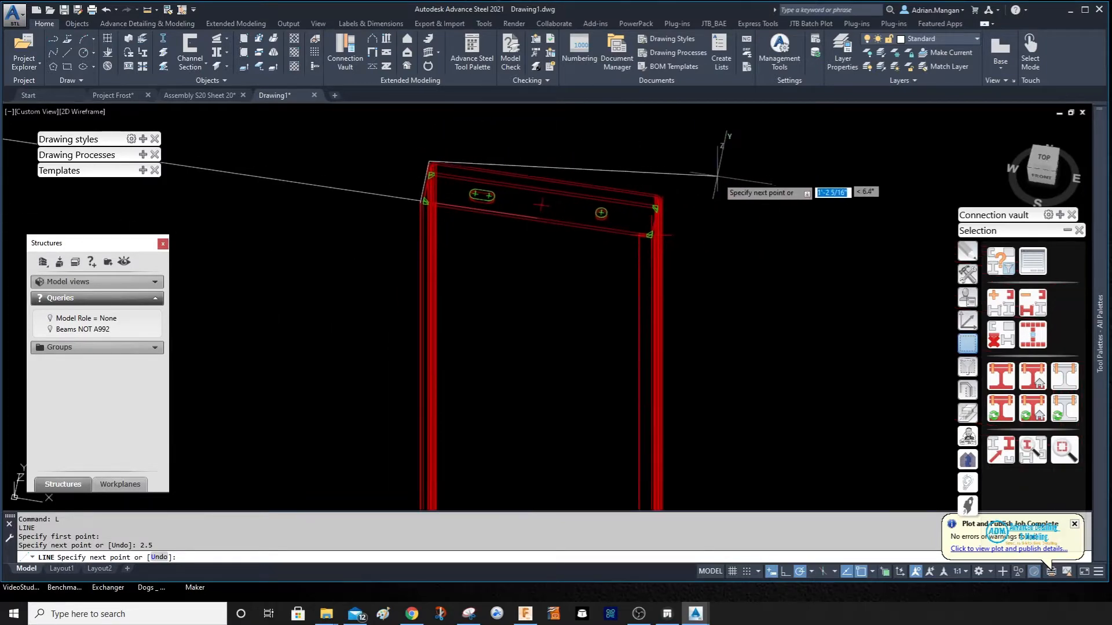
{"action": "scroll", "coordinate": [582, 211], "scroll_direction": "up", "scroll_amount": 4}
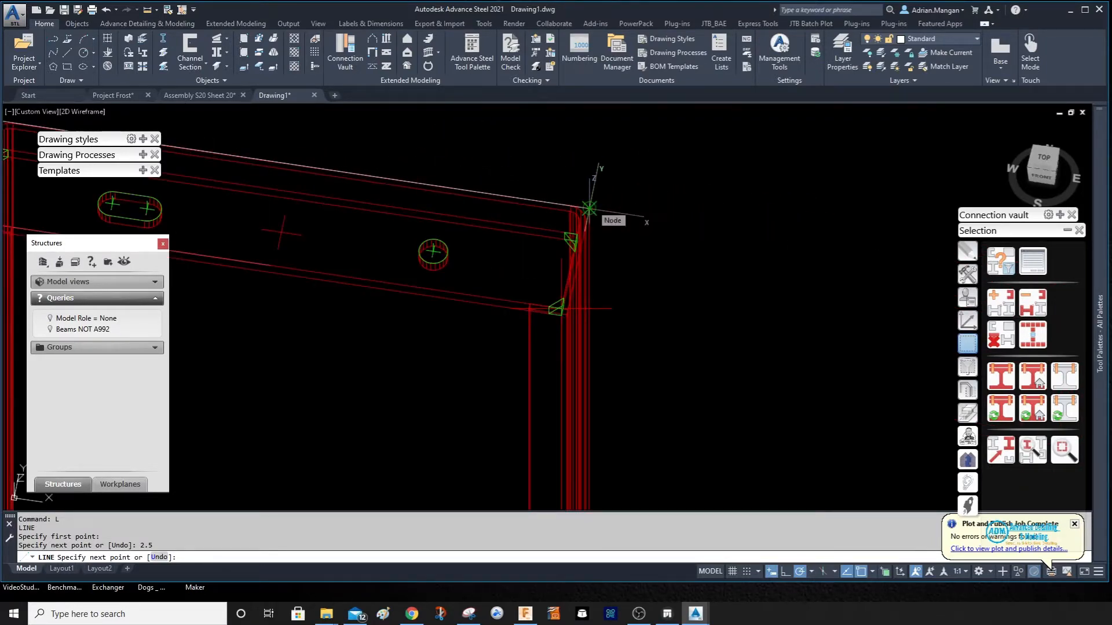
{"action": "left_click", "coordinate": [589, 208]}
- Try a 1.5" line segment from the far corner back across the tread's end, and erase that segment
{"action": "scroll", "coordinate": [589, 207], "scroll_direction": "down", "scroll_amount": 3}
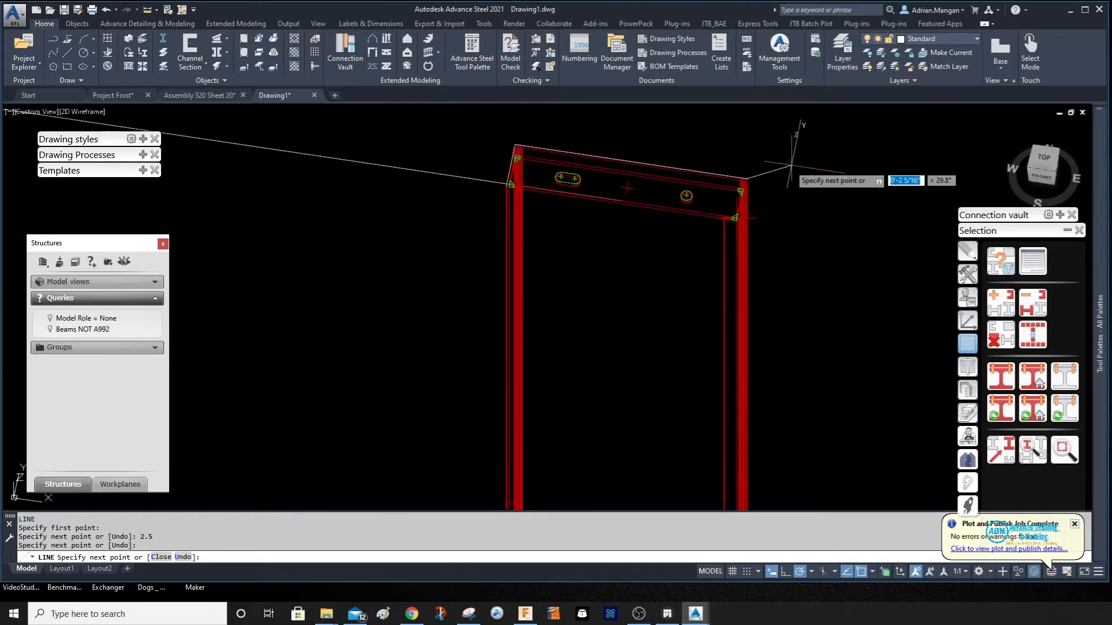
{"action": "scroll", "coordinate": [741, 203], "scroll_direction": "up", "scroll_amount": 4}
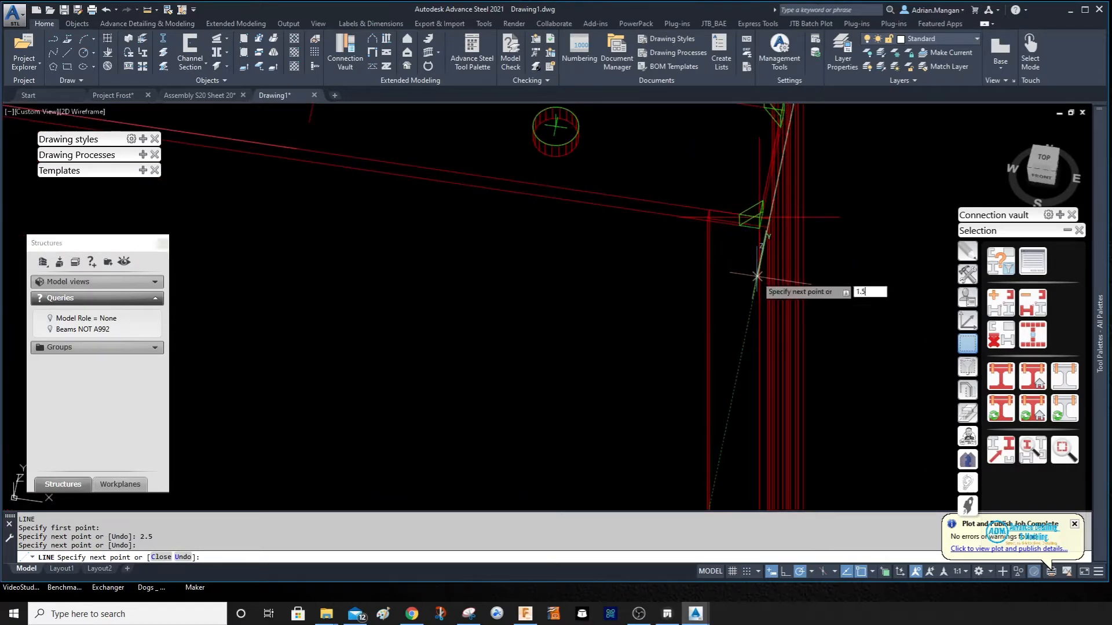
{"action": "key", "text": "Return"}
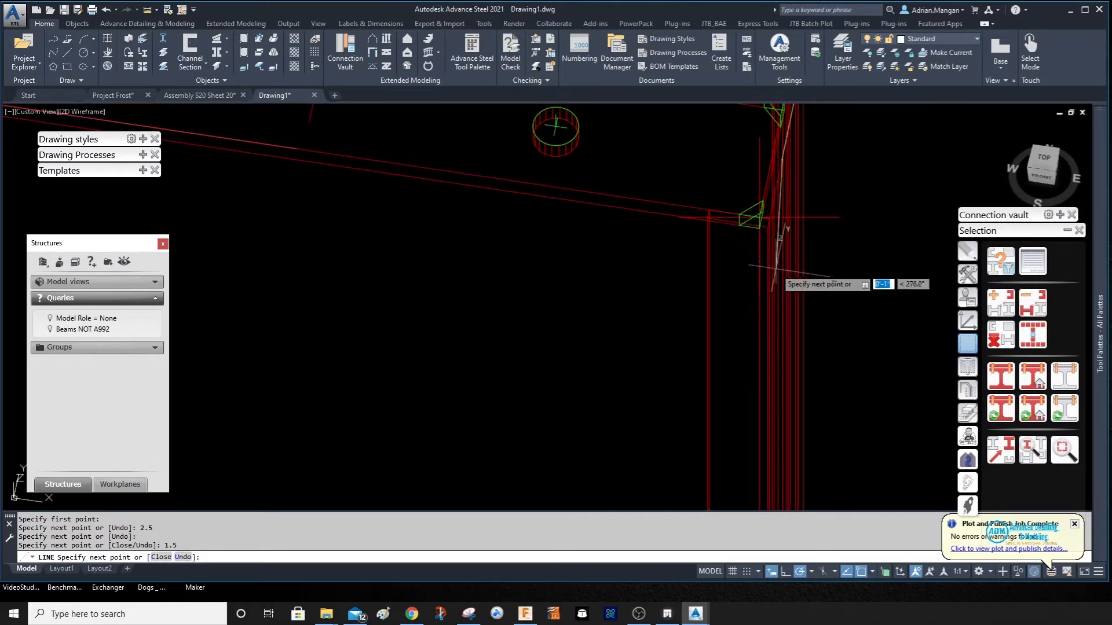
{"action": "key", "text": "Escape"}
{"action": "left_click", "coordinate": [789, 135]}
{"action": "scroll", "coordinate": [789, 154], "scroll_direction": "down", "scroll_amount": 4}
{"action": "middle_click_drag", "start_coordinate": [760, 220], "coordinate": [692, 305]}
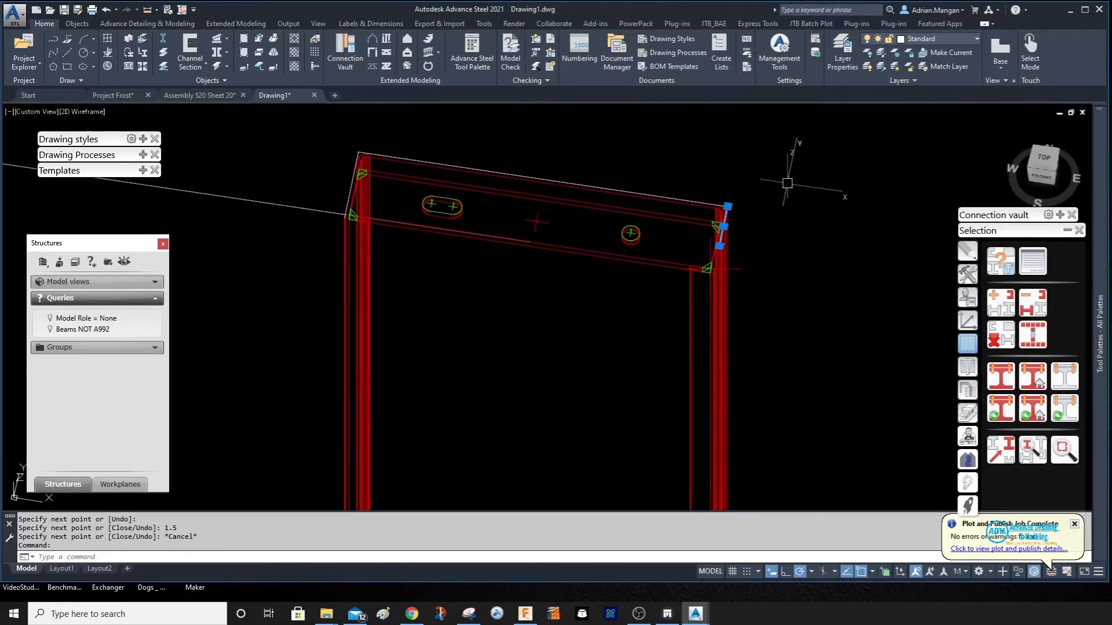
{"action": "key", "text": "Delete"}
- Draw a 2.5" line from the outline's far corner beside the round hole, across the tread's width in the negative Y direction
{"action": "scroll", "coordinate": [789, 213], "scroll_direction": "down", "scroll_amount": 5}
{"action": "middle_click_drag", "start_coordinate": [789, 216], "coordinate": [735, 229], "text": "shift"}
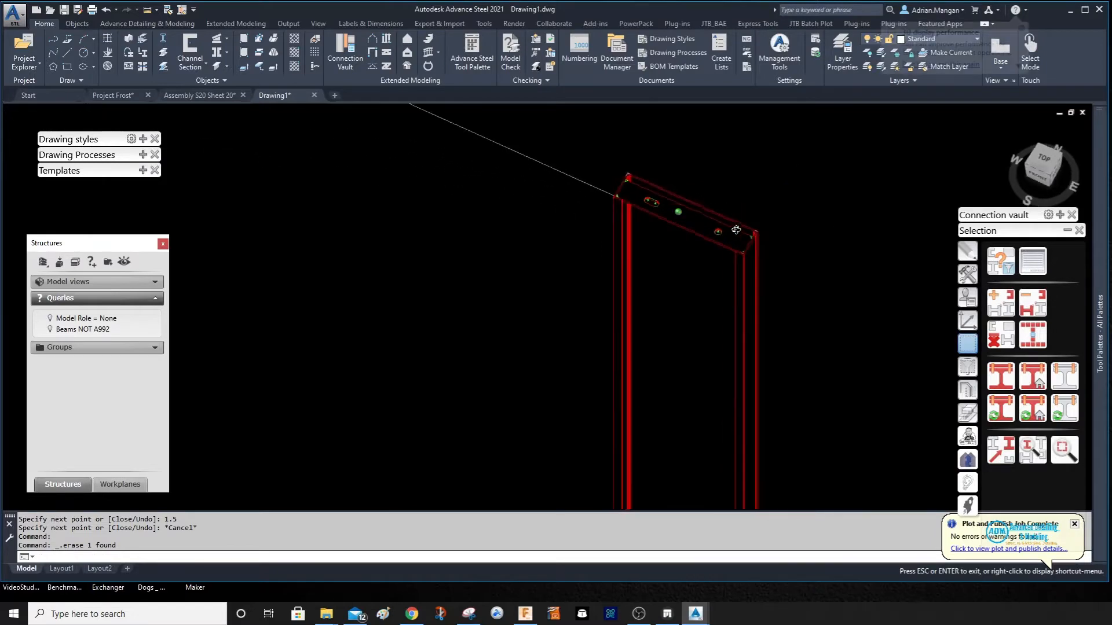
{"action": "scroll", "coordinate": [736, 241], "scroll_direction": "up", "scroll_amount": 7}
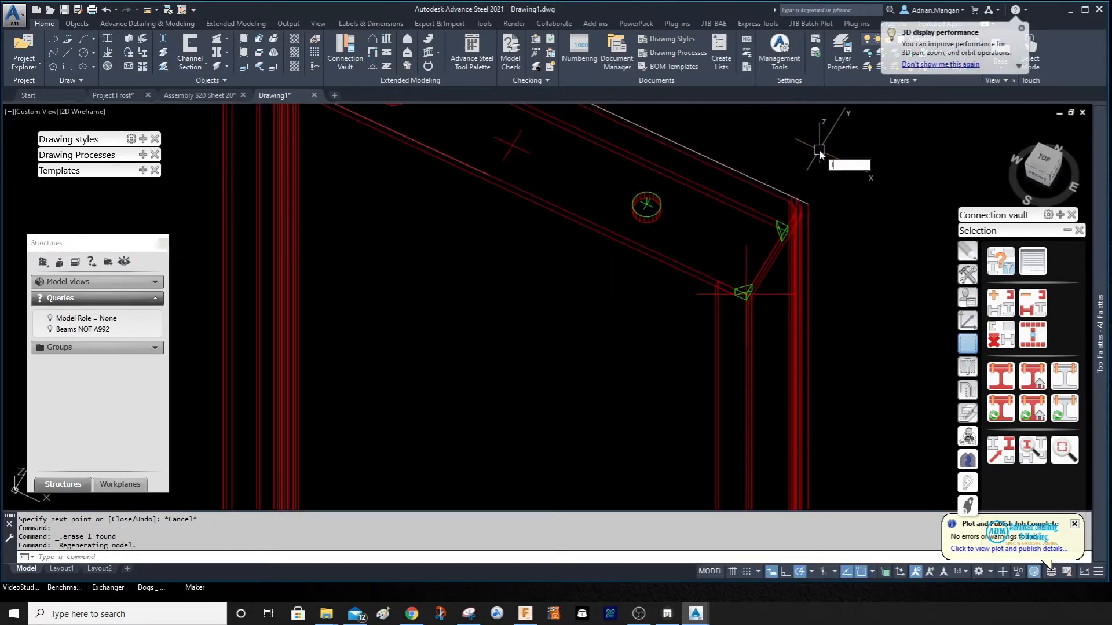
{"action": "type", "text": "L"}
{"action": "key", "text": "Return"}
{"action": "left_click", "coordinate": [807, 203]}
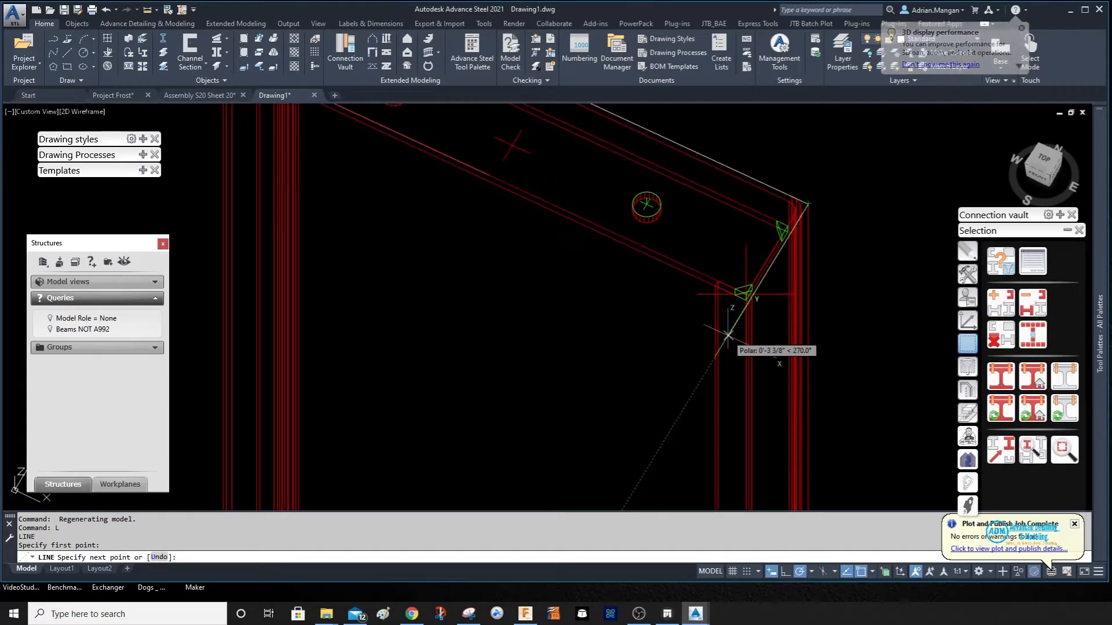
{"action": "type", "text": "2.5"}
{"action": "key", "text": "Return"}
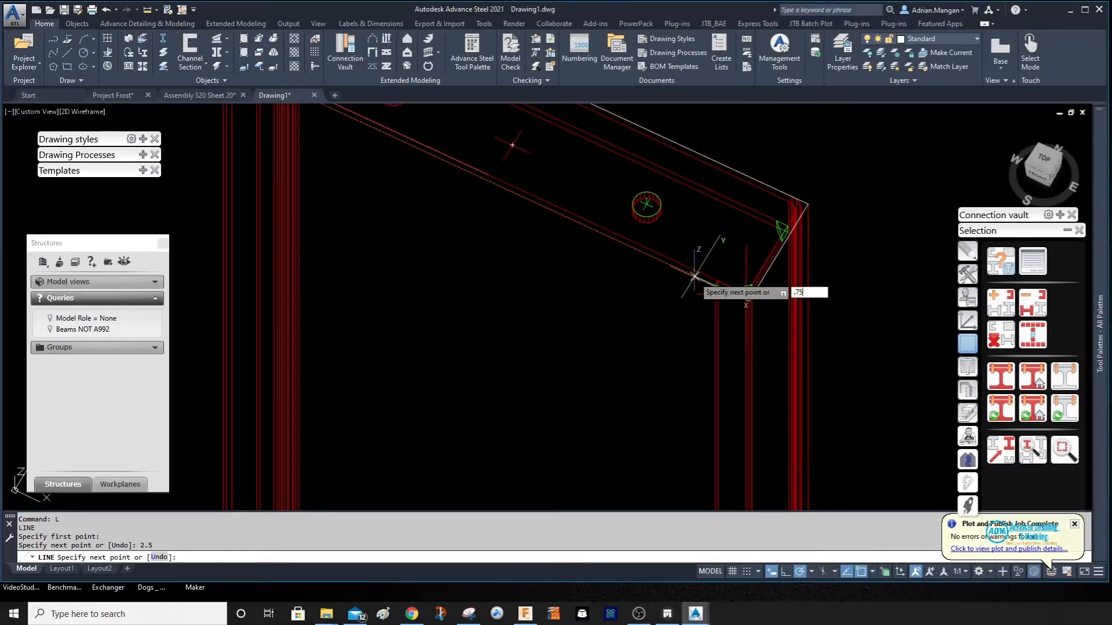
- Continue with a 0.75" return segment along the tread's opposite edge, back toward the slotted hole, and end the line
{"action": "type", "text": ".75"}
{"action": "key", "text": "Return"}
{"action": "key", "text": "Escape"}
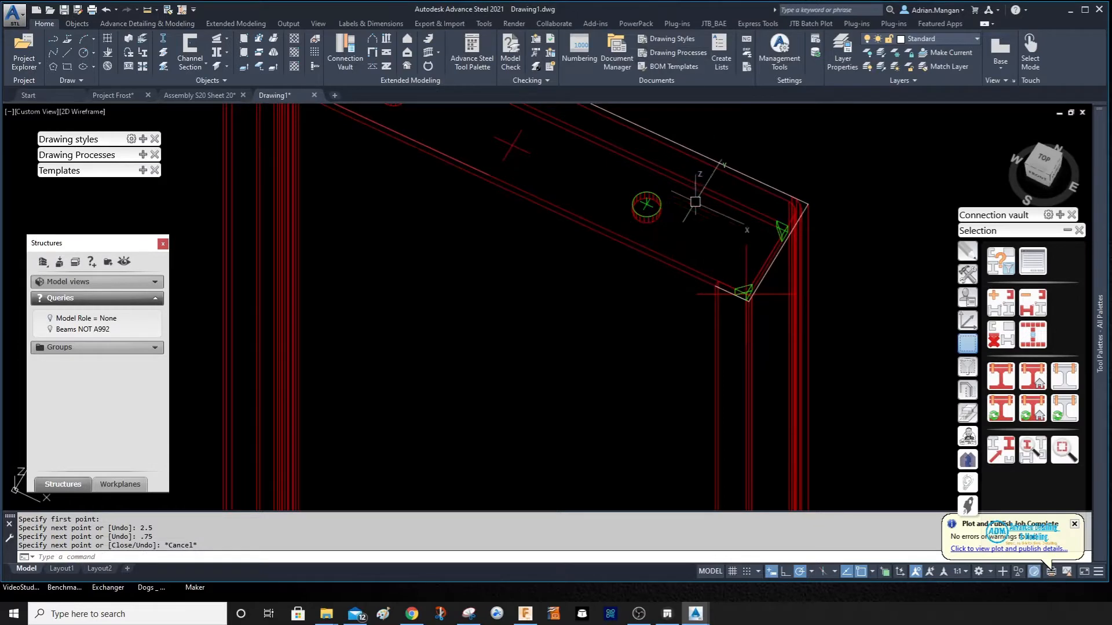
{"action": "key", "text": "Escape"}
- Examine the outline lines around the tread's end, comparing their sharp corners with the tread's rounded corners
{"action": "scroll", "coordinate": [831, 220], "scroll_direction": "down", "scroll_amount": 3}
{"action": "scroll", "coordinate": [795, 276], "scroll_direction": "up", "scroll_amount": 2}
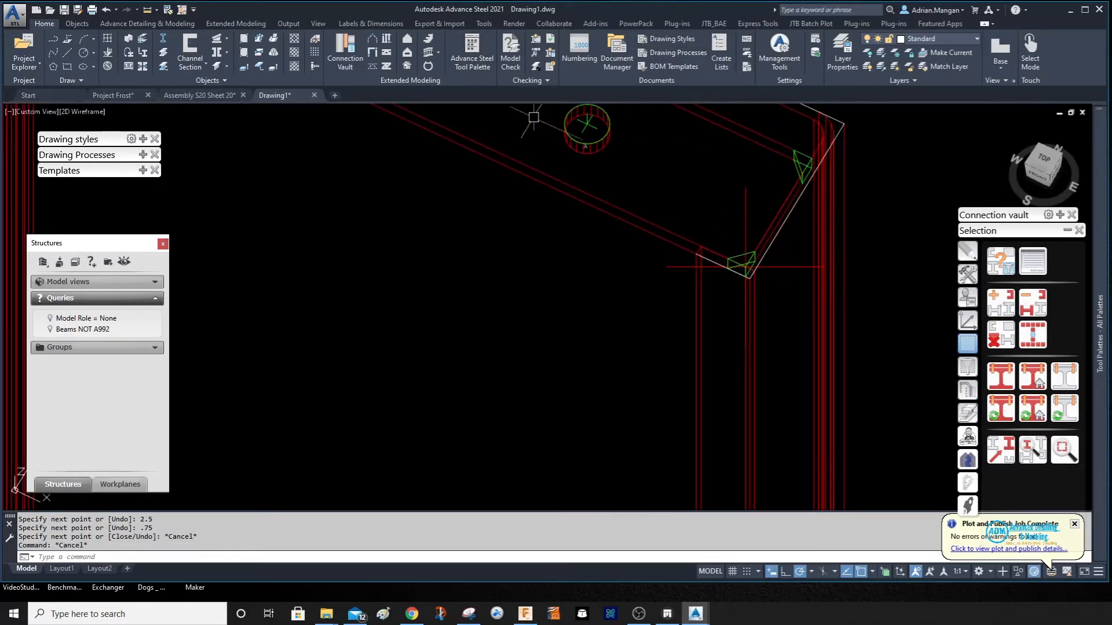
{"action": "scroll", "coordinate": [624, 249], "scroll_direction": "down", "scroll_amount": 4}
{"action": "middle_click_drag", "start_coordinate": [620, 265], "coordinate": [842, 360]}
{"action": "scroll", "coordinate": [591, 156], "scroll_direction": "up", "scroll_amount": 4}
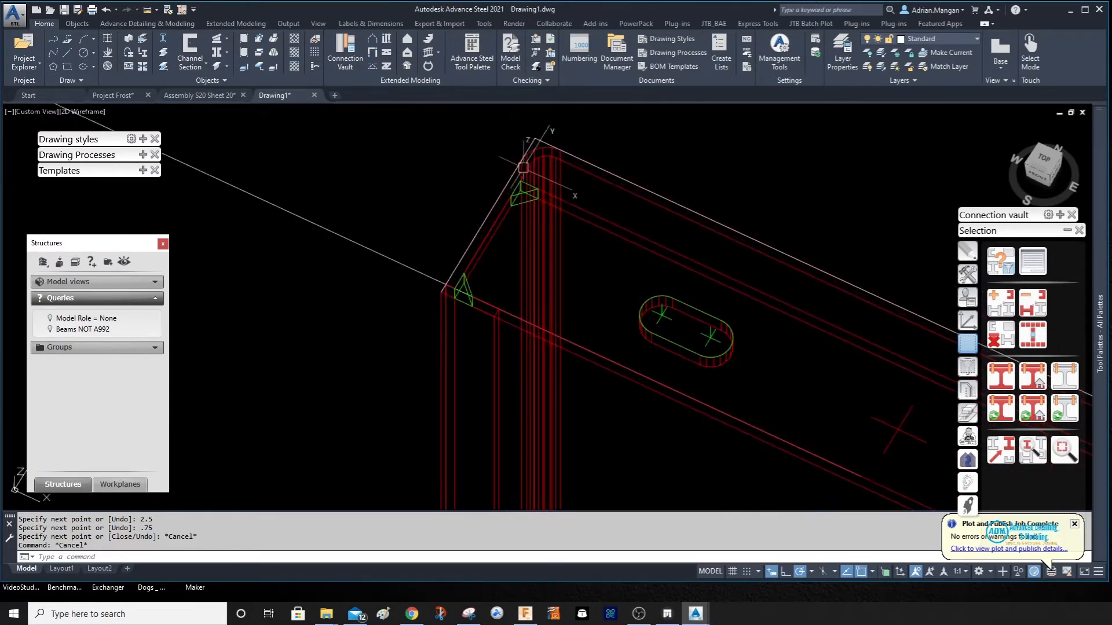
{"action": "mouse_move", "coordinate": [523, 167]}
{"action": "middle_mouse_down"}
{"action": "mouse_move", "coordinate": [459, 157]}
{"action": "mouse_move", "coordinate": [457, 121]}
{"action": "mouse_move", "coordinate": [363, 90]}
{"action": "middle_mouse_up"}
{"action": "scroll", "coordinate": [478, 124], "scroll_direction": "down", "scroll_amount": 2}
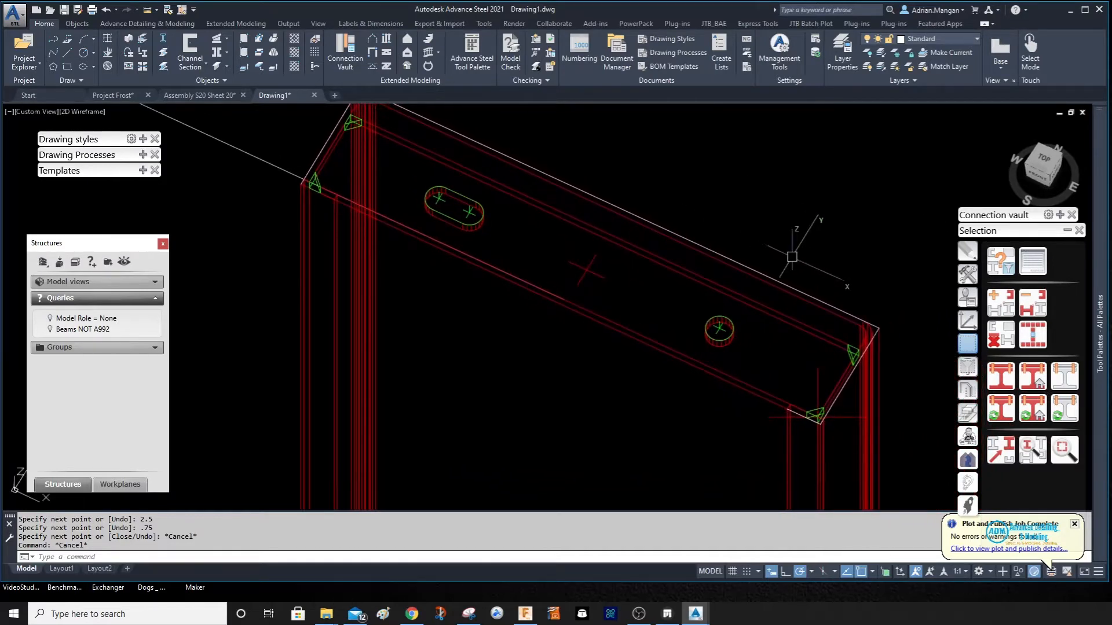
{"action": "middle_click_drag", "start_coordinate": [662, 220], "coordinate": [874, 349]}
{"action": "scroll", "coordinate": [574, 223], "scroll_direction": "up", "scroll_amount": 6}
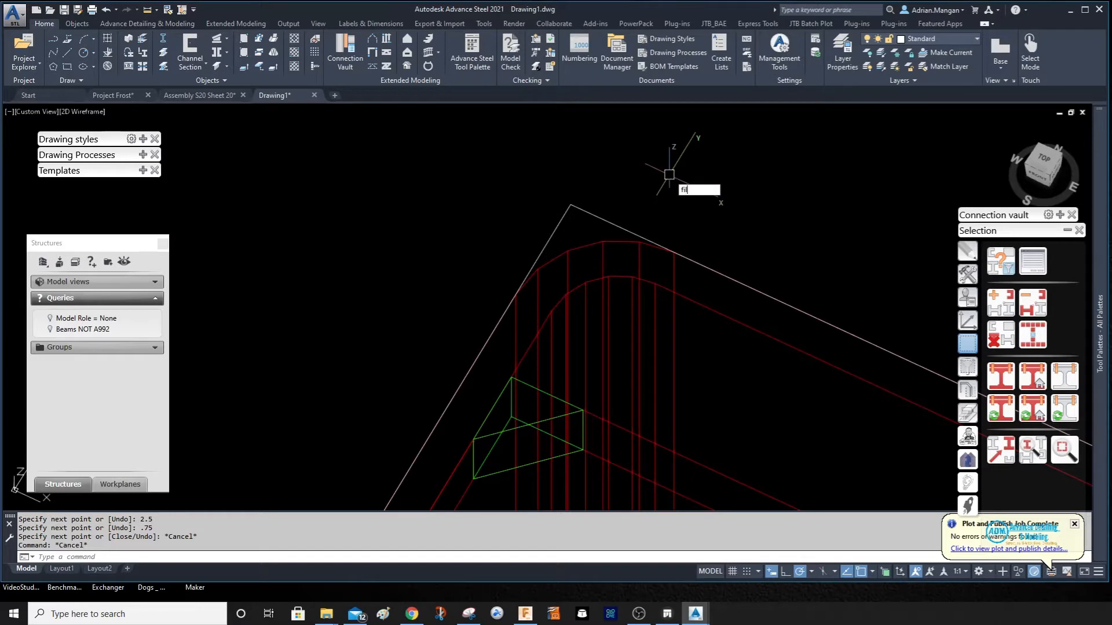
{"action": "key", "text": "Return"}
{"action": "type", "text": "r"}
{"action": "key", "text": "Return"}
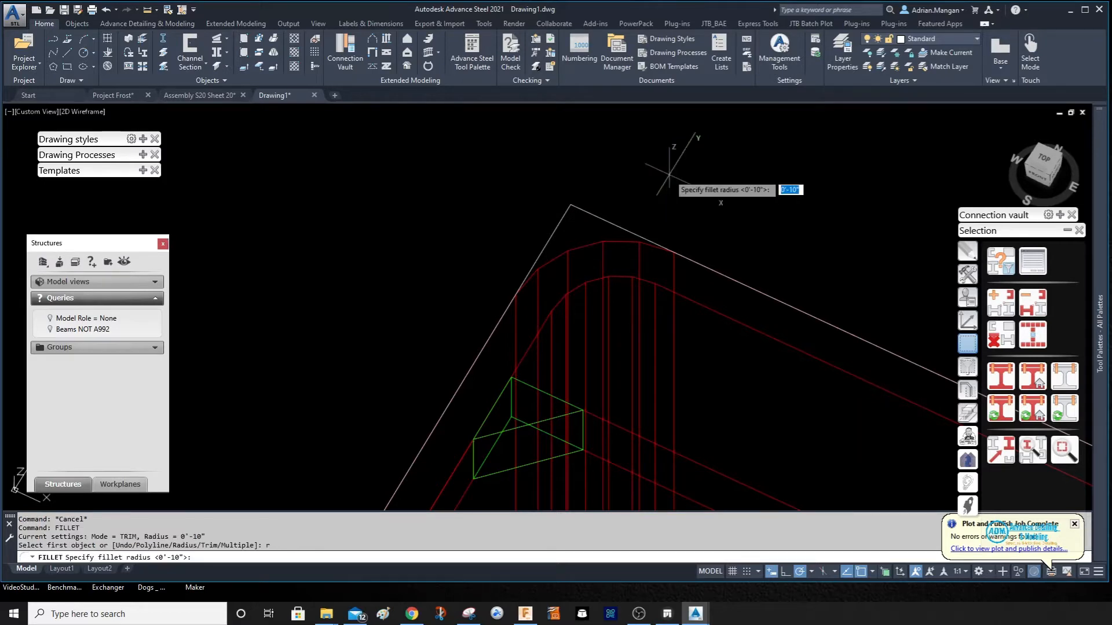
{"action": "type", "text": ".5"}
{"action": "key", "text": "Return"}
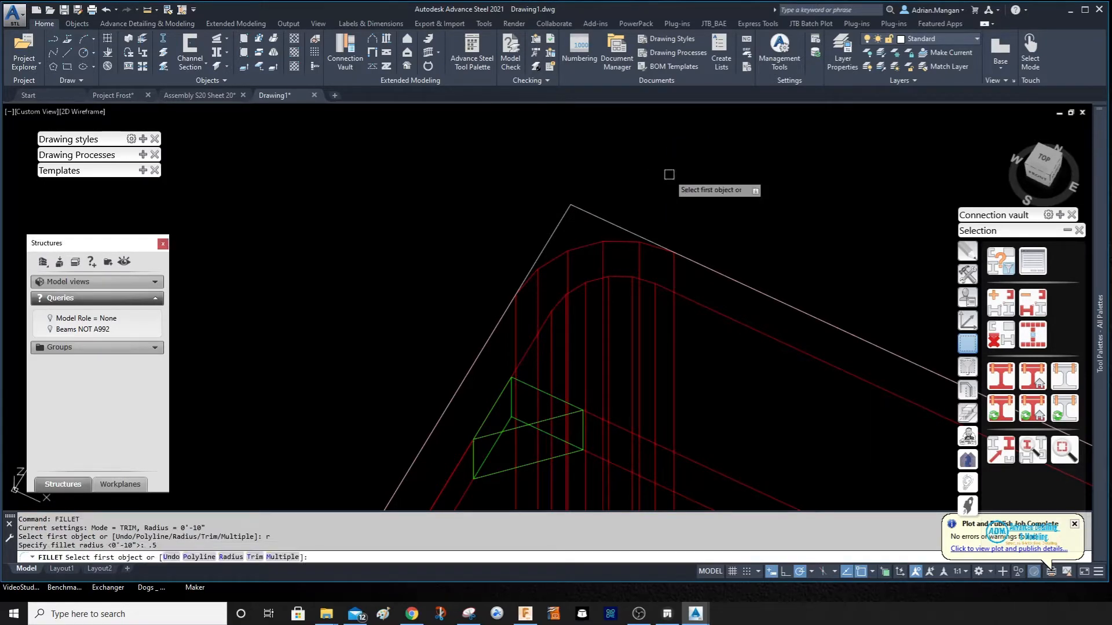
{"action": "left_click", "coordinate": [612, 222]}
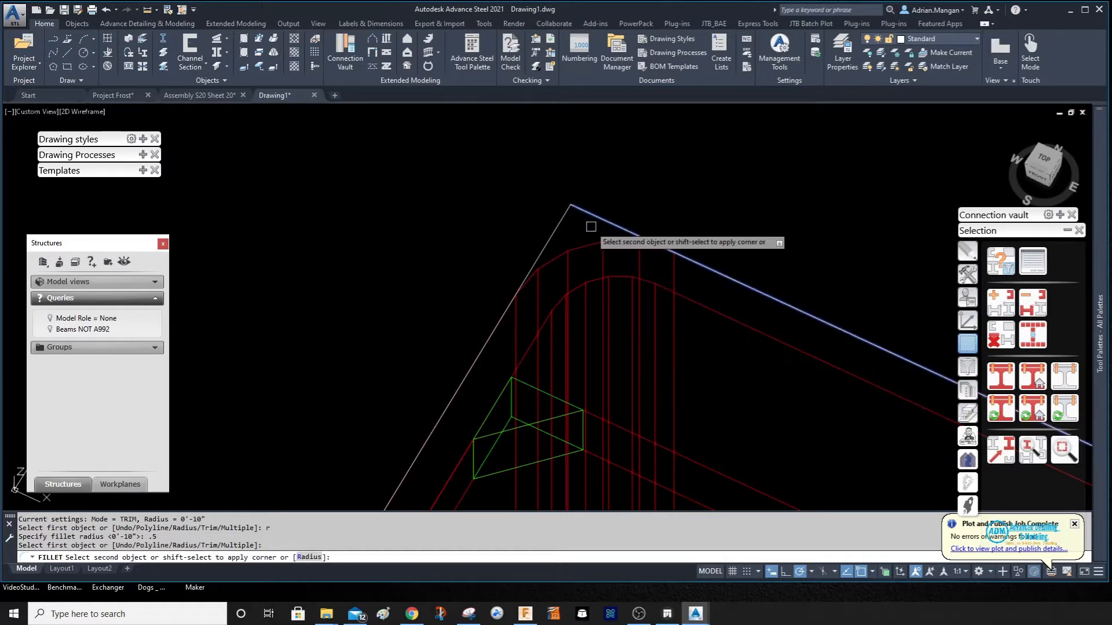
{"action": "key", "text": "Escape"}
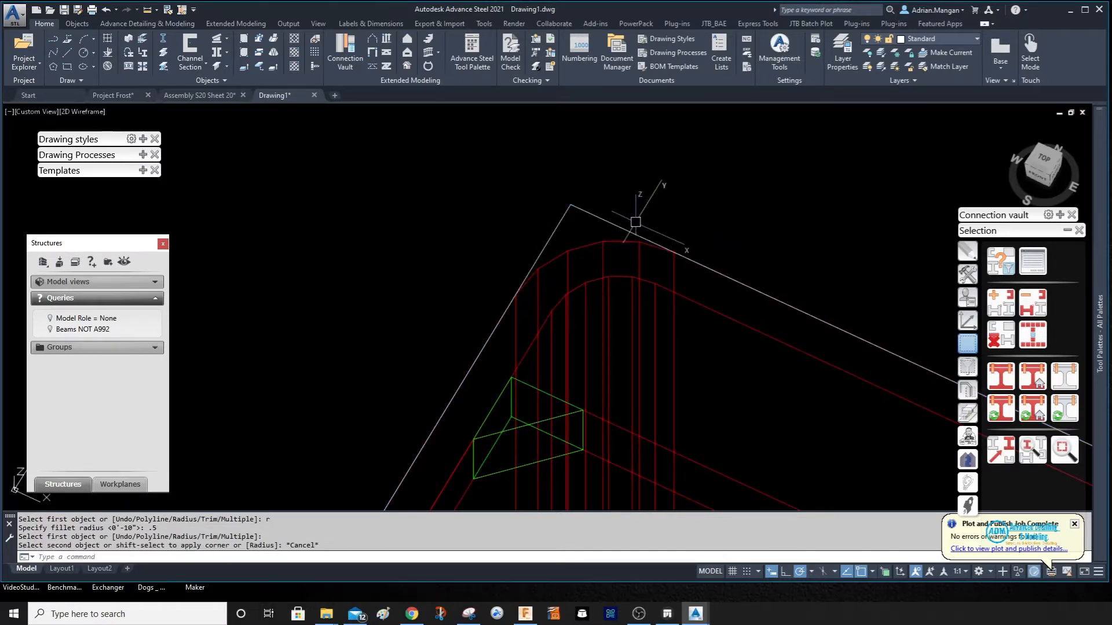
- Fillet the outline corner nearest the slotted hole with a 3/8" radius, matching the tread's rounded corner
{"action": "type", "text": "fille"}
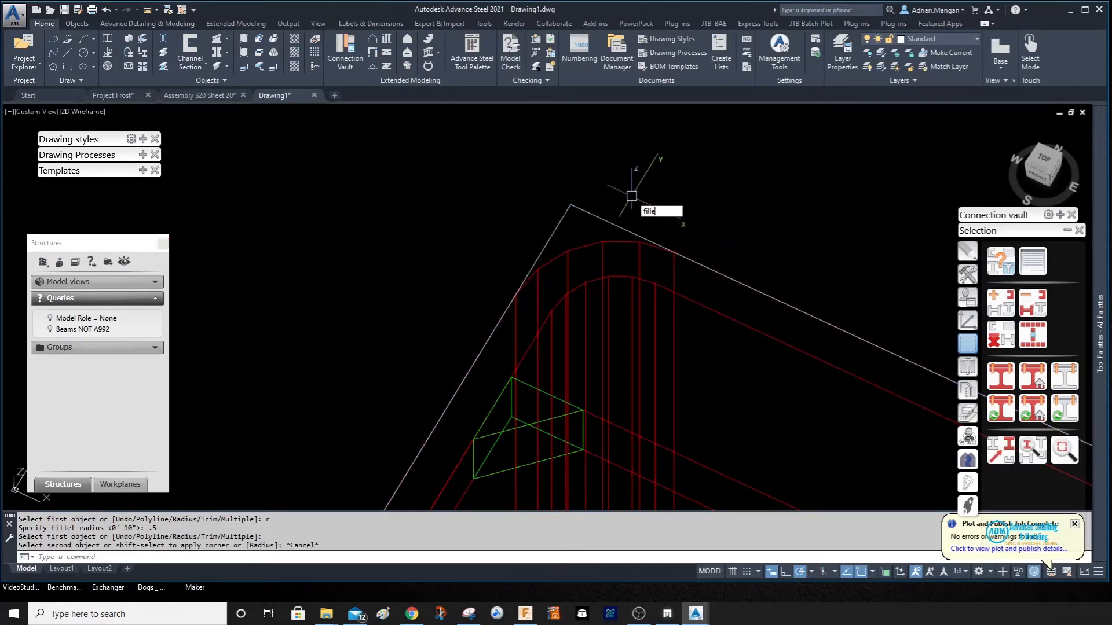
{"action": "type", "text": "t"}
{"action": "key", "text": "Return"}
{"action": "type", "text": "r"}
{"action": "key", "text": "Return"}
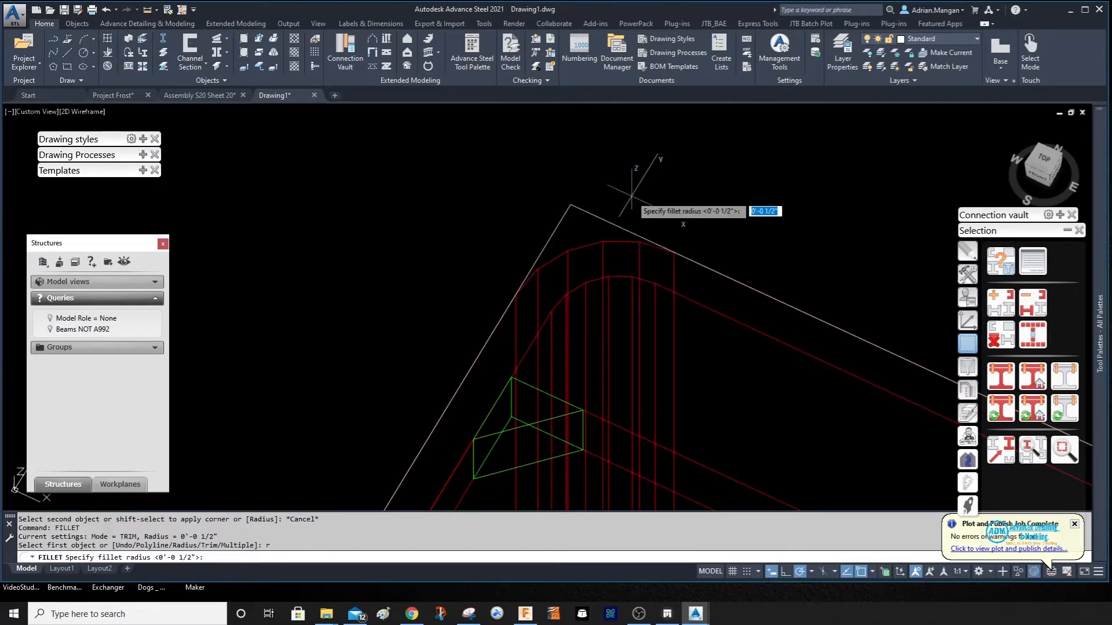
{"action": "type", "text": "3/"}
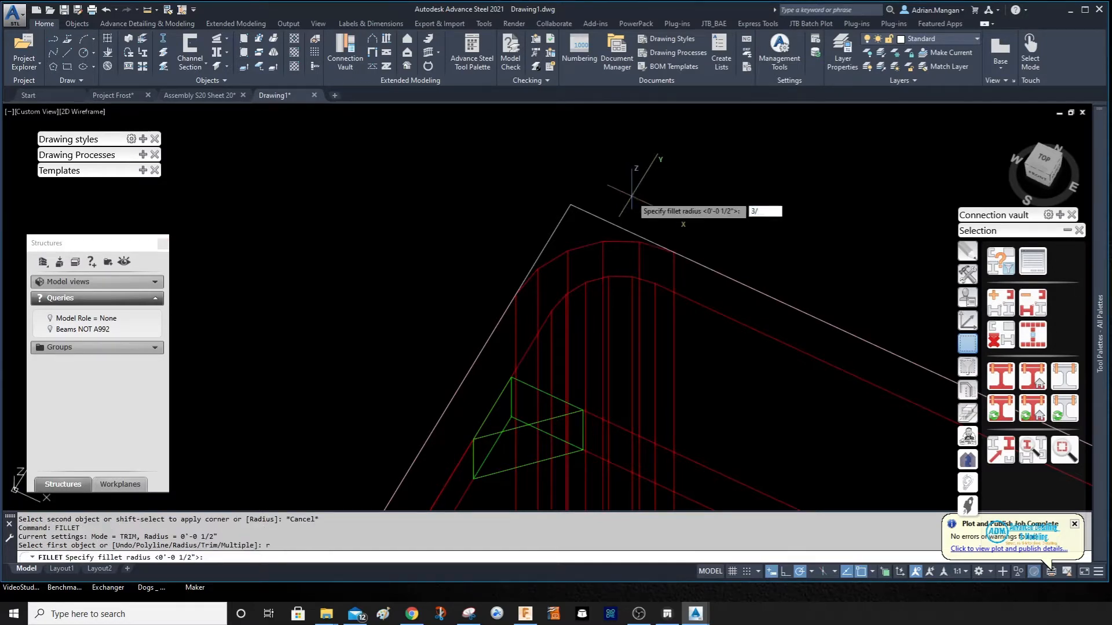
{"action": "type", "text": "8"}
{"action": "key", "text": "Return"}
{"action": "left_click", "coordinate": [623, 227]}
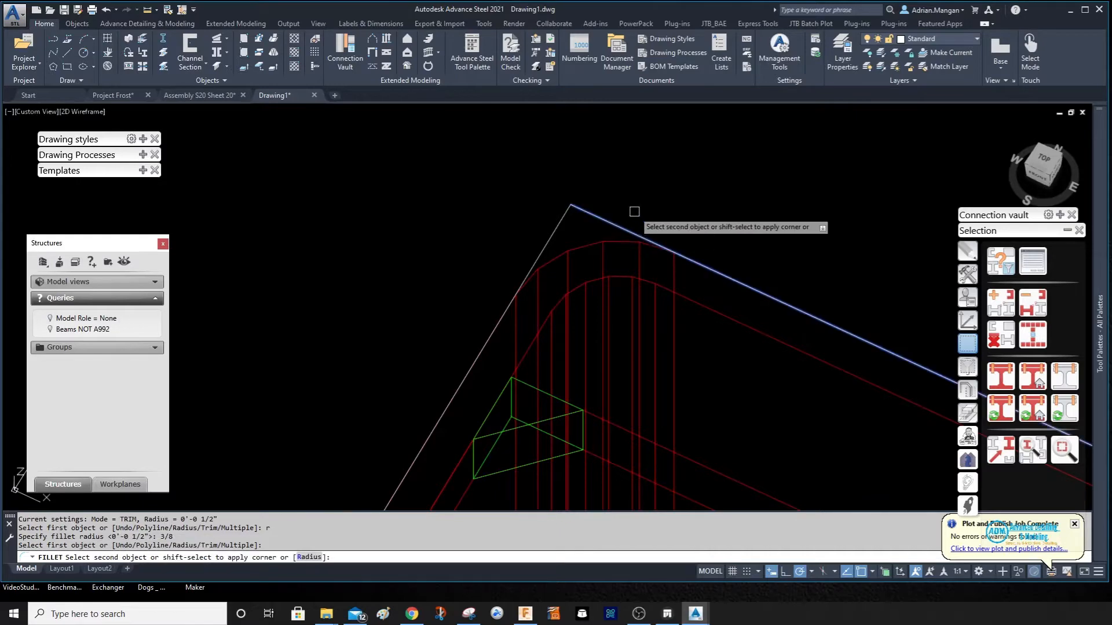
{"action": "left_click", "coordinate": [563, 221]}
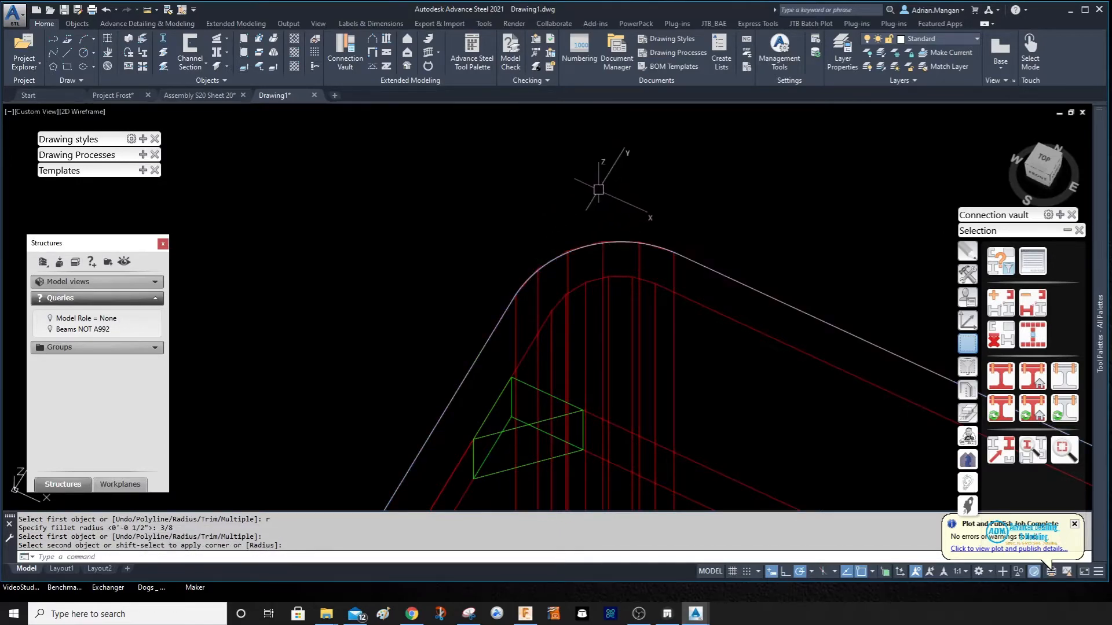
- Fillet the outline corner nearest the round hole with the same 3/8" radius
{"action": "scroll", "coordinate": [598, 190], "scroll_direction": "down", "scroll_amount": 5}
{"action": "scroll", "coordinate": [919, 369], "scroll_direction": "up", "scroll_amount": 5}
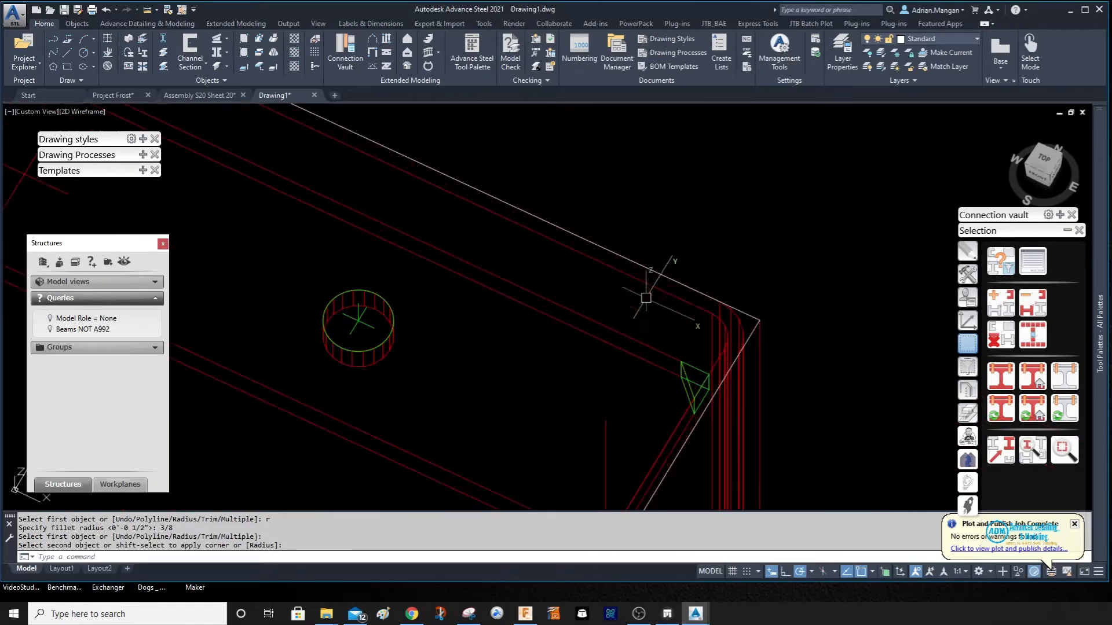
{"action": "right_click", "coordinate": [724, 248]}
{"action": "left_click", "coordinate": [743, 259]}
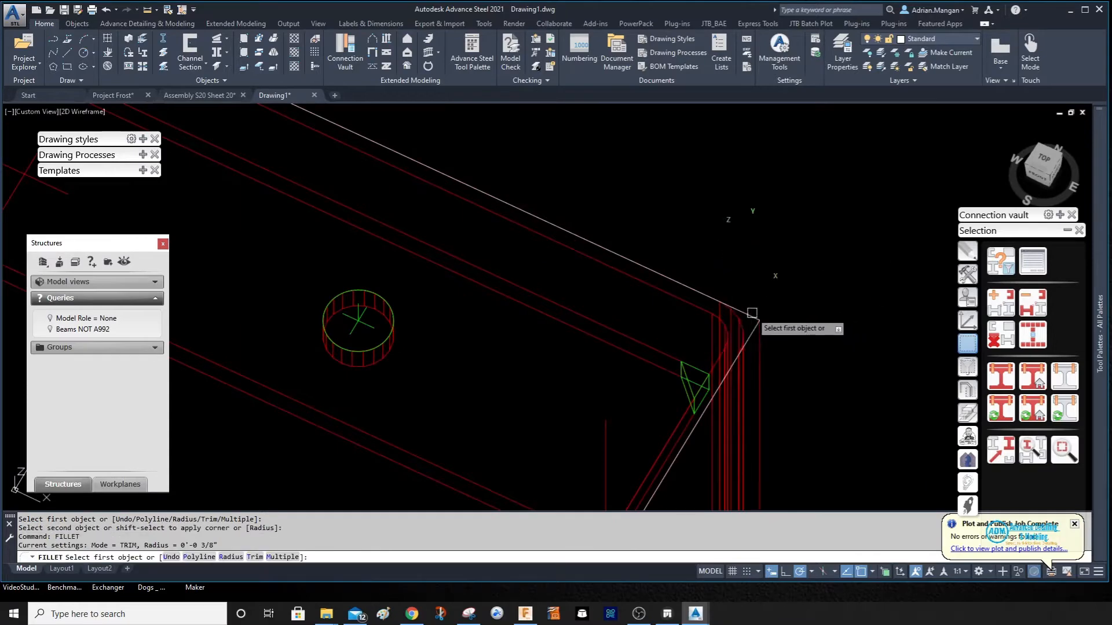
{"action": "left_click", "coordinate": [753, 316]}
{"action": "left_click", "coordinate": [752, 331]}
- Join the outline's four lines and two fillet arcs into a single polyline
{"action": "scroll", "coordinate": [753, 330], "scroll_direction": "down", "scroll_amount": 5}
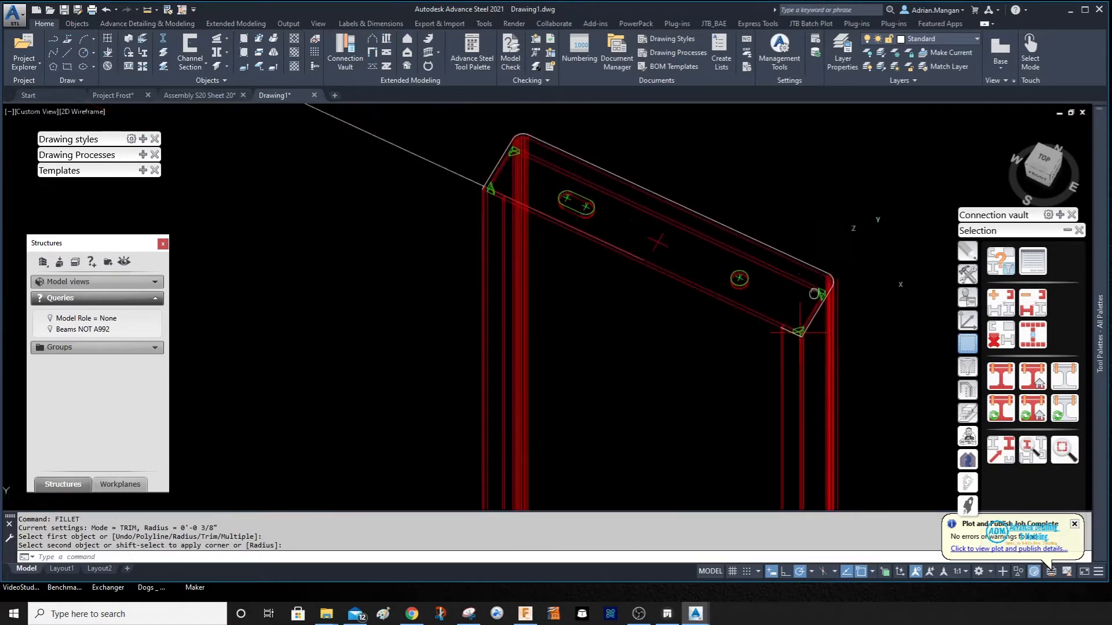
{"action": "left_click", "coordinate": [624, 213]}
{"action": "scroll", "coordinate": [502, 151], "scroll_direction": "up", "scroll_amount": 5}
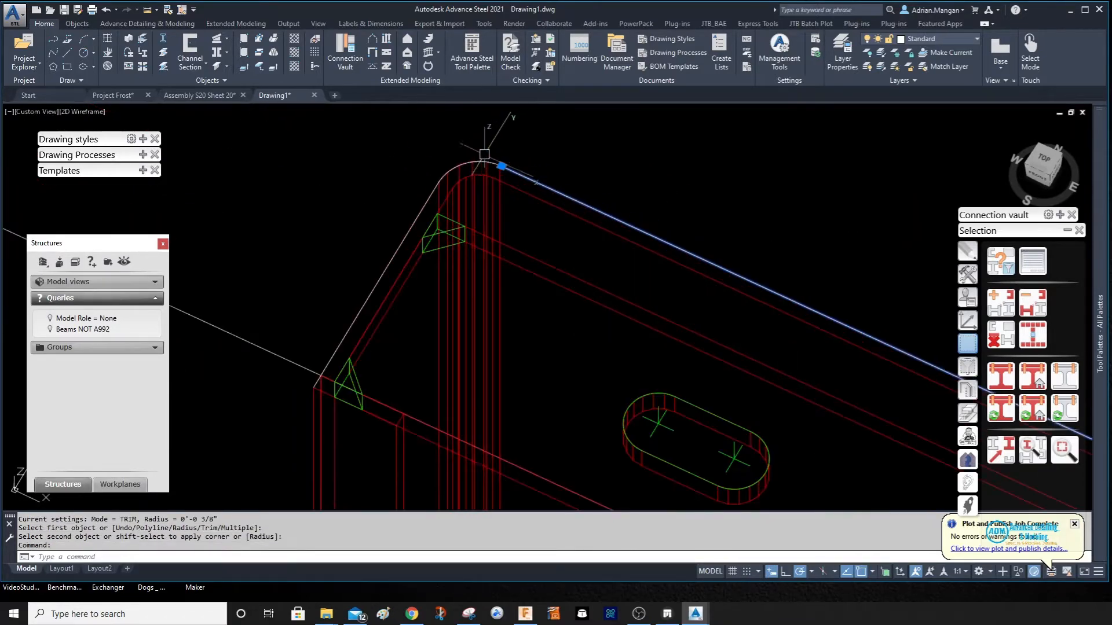
{"action": "left_click", "coordinate": [470, 162]}
{"action": "left_click", "coordinate": [426, 204]}
{"action": "scroll", "coordinate": [464, 397], "scroll_direction": "down", "scroll_amount": 6}
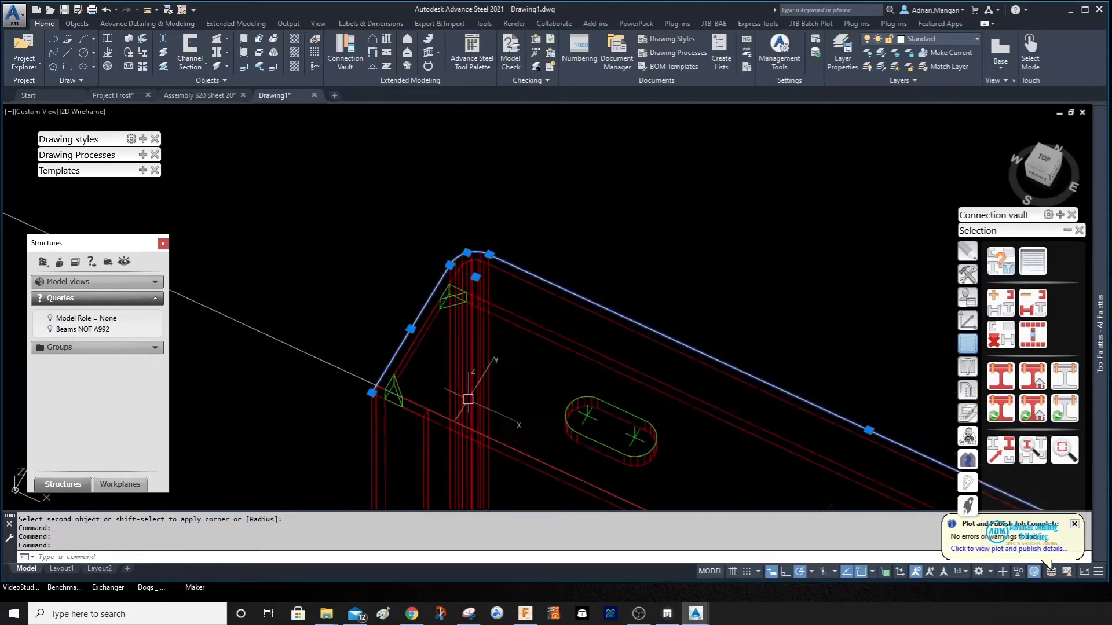
{"action": "scroll", "coordinate": [698, 336], "scroll_direction": "up", "scroll_amount": 6}
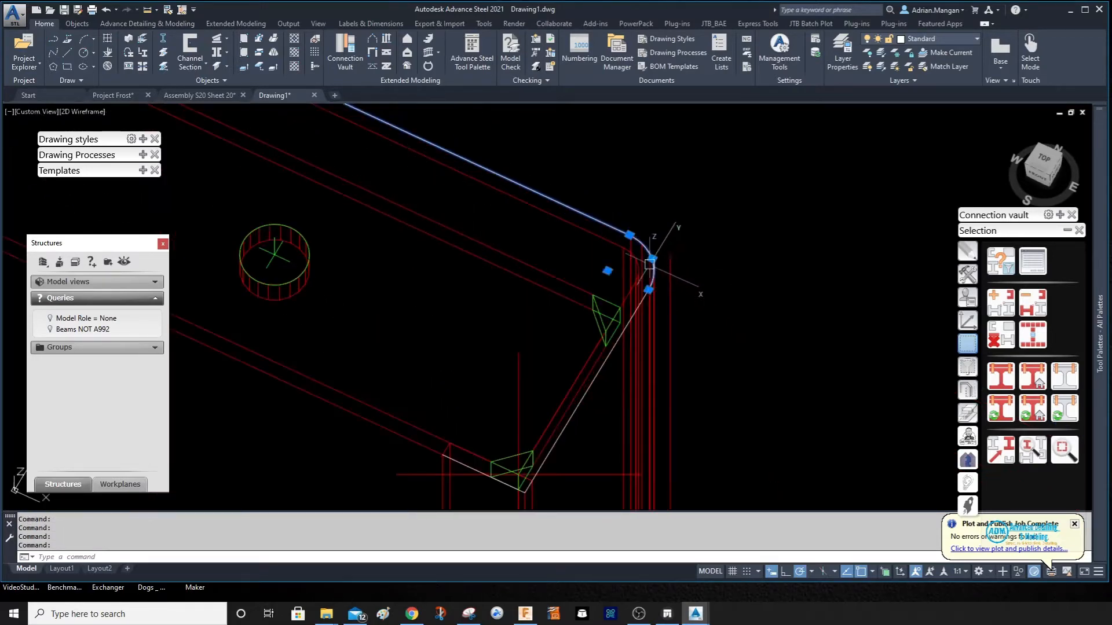
{"action": "scroll", "coordinate": [493, 473], "scroll_direction": "down", "scroll_amount": 2}
{"action": "middle_click_drag", "start_coordinate": [483, 478], "coordinate": [628, 324]}
{"action": "scroll", "coordinate": [627, 320], "scroll_direction": "up", "scroll_amount": 4}
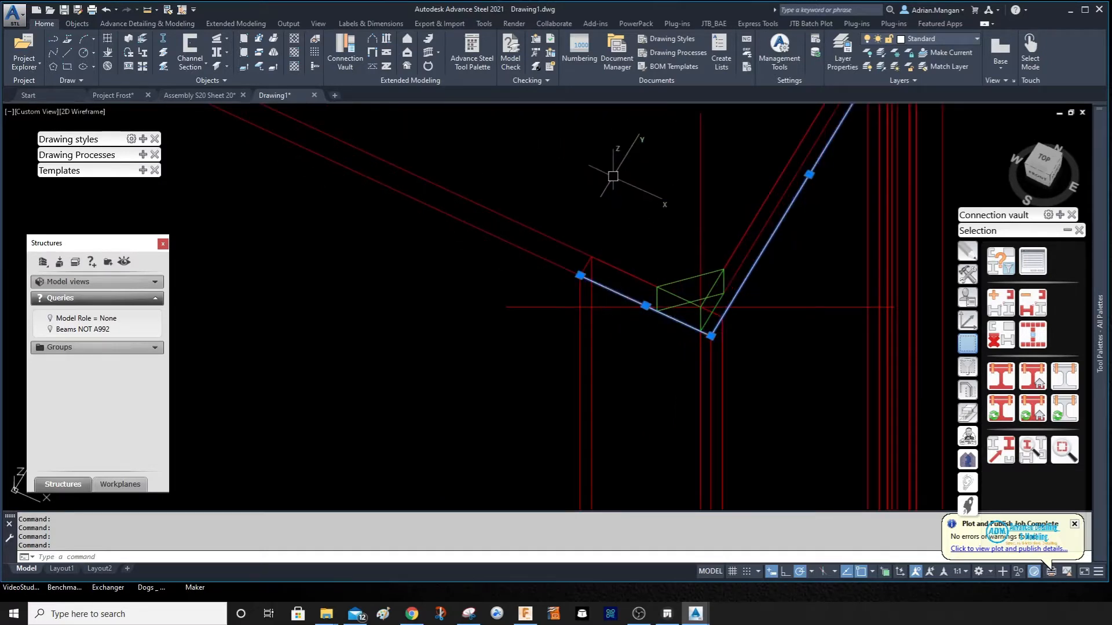
{"action": "key", "text": "Return"}
- Draw the return line at the slotted-hole end, from the outline's open end to the end of the tread's short lip
{"action": "scroll", "coordinate": [636, 186], "scroll_direction": "up", "scroll_amount": 8}
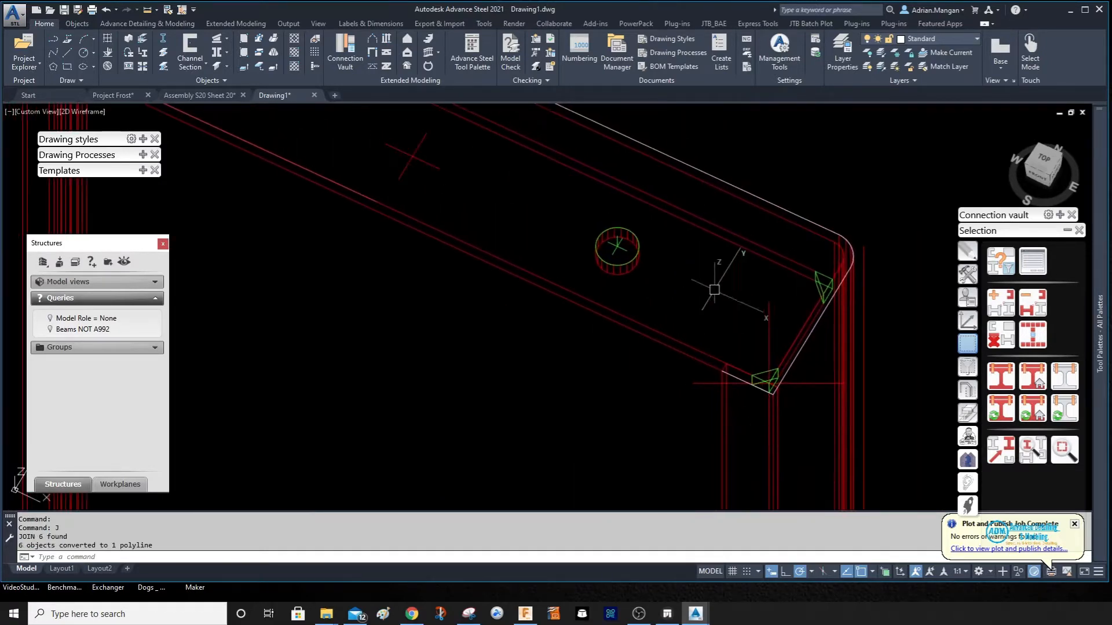
{"action": "middle_click_drag", "start_coordinate": [339, 177], "coordinate": [418, 284]}
{"action": "scroll", "coordinate": [413, 250], "scroll_direction": "up", "scroll_amount": 6}
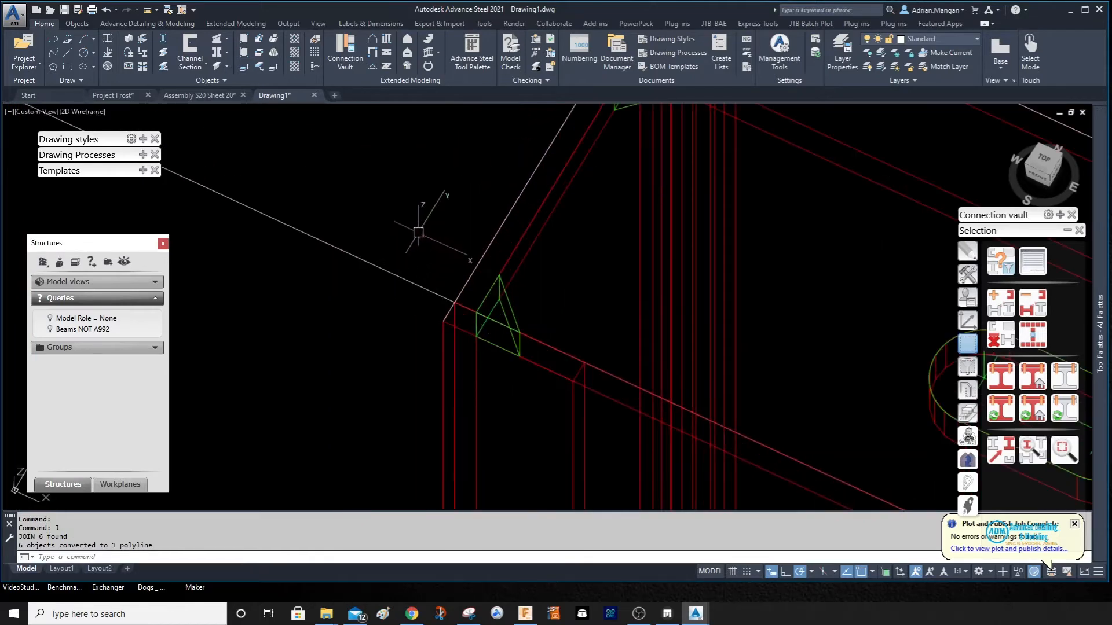
{"action": "type", "text": "l"}
{"action": "key", "text": "Return"}
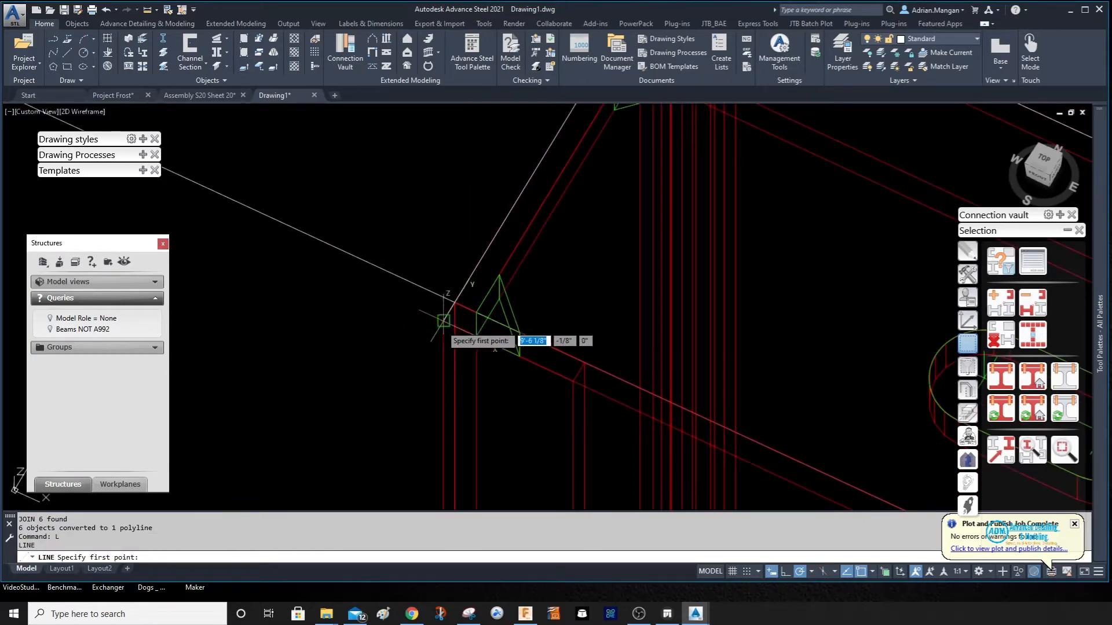
{"action": "left_click", "coordinate": [444, 320]}
{"action": "left_click", "coordinate": [573, 380]}
{"action": "key", "text": "Escape"}
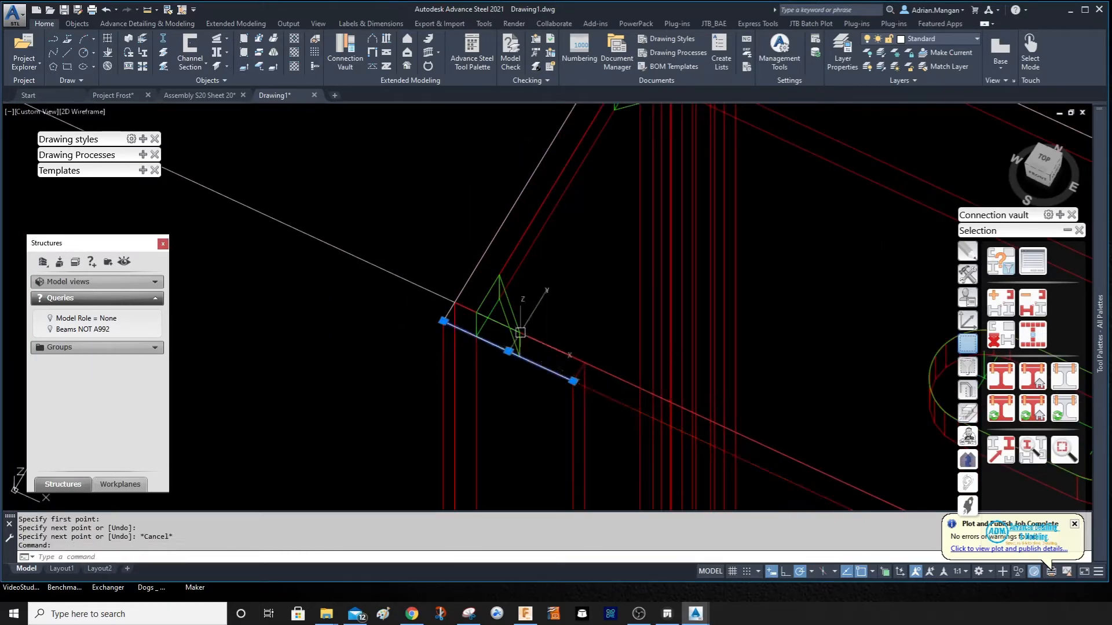
- Join the new return line to the outline polyline
{"action": "left_click", "coordinate": [494, 234]}
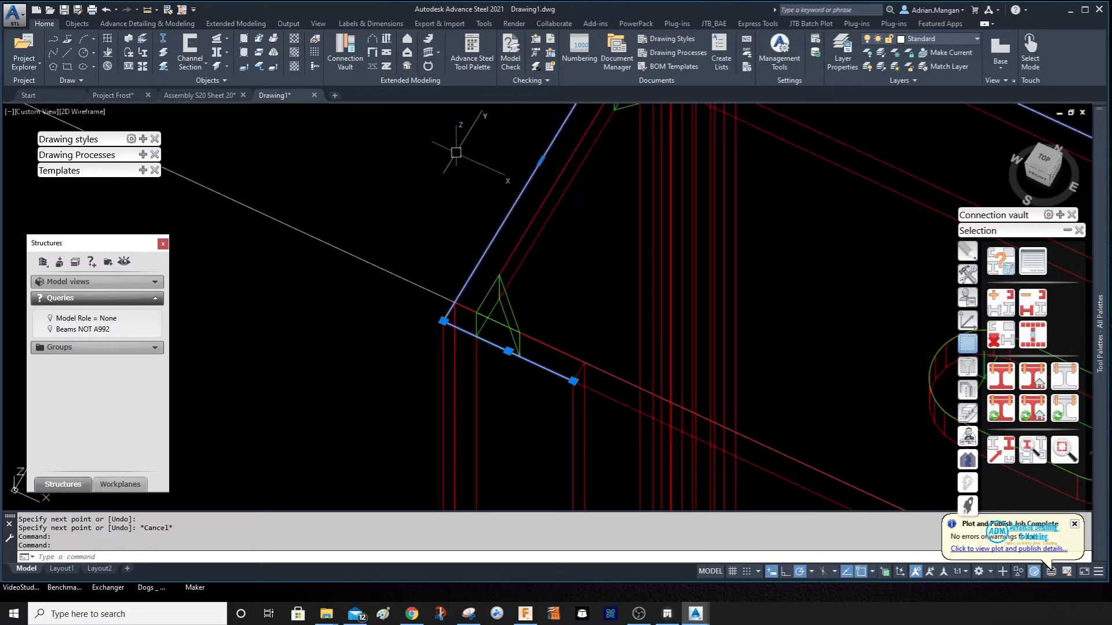
{"action": "type", "text": "j"}
{"action": "key", "text": "Return"}
- Offset the joined outline polyline 1/8" toward the inside of the tread profile
{"action": "scroll", "coordinate": [496, 202], "scroll_direction": "down", "scroll_amount": 5}
{"action": "middle_click_drag", "start_coordinate": [553, 187], "coordinate": [530, 226]}
{"action": "scroll", "coordinate": [545, 165], "scroll_direction": "up", "scroll_amount": 4}
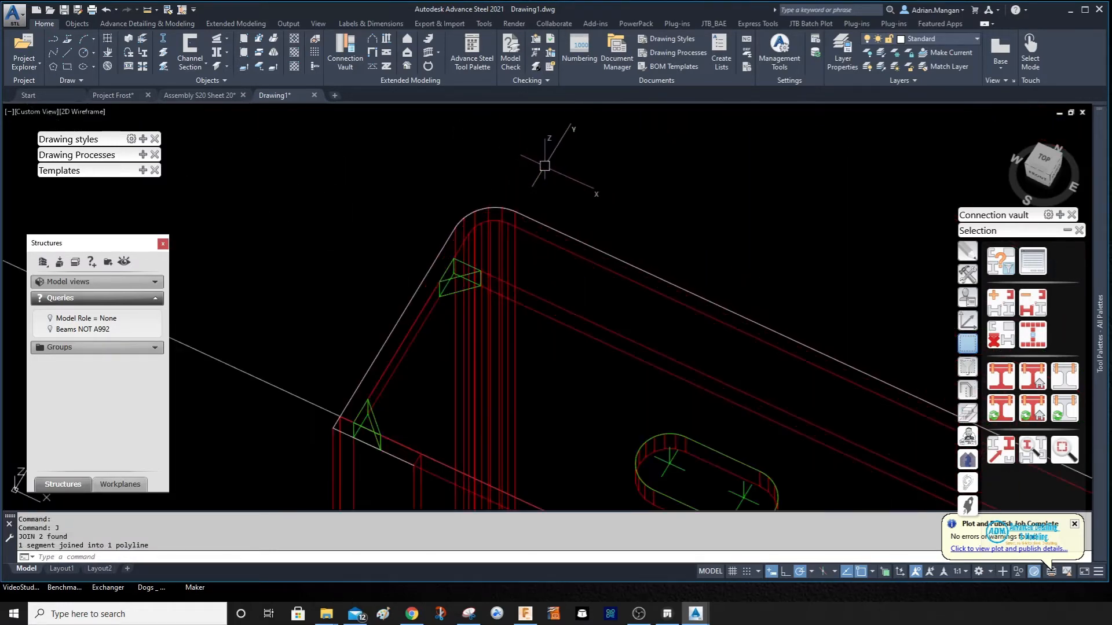
{"action": "type", "text": "off"}
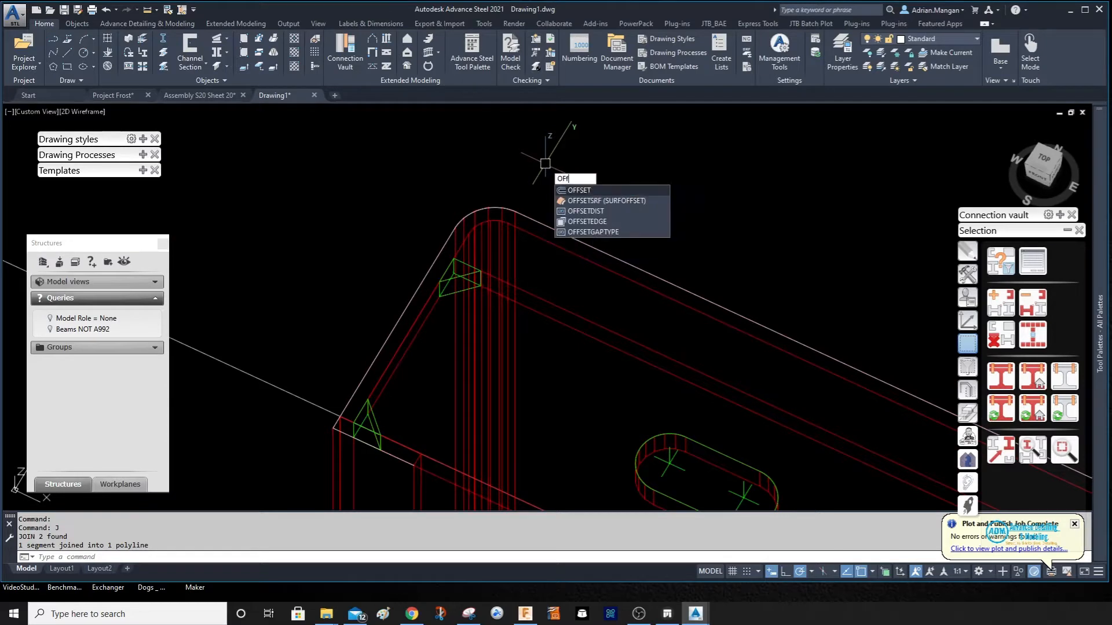
{"action": "key", "text": "Return"}
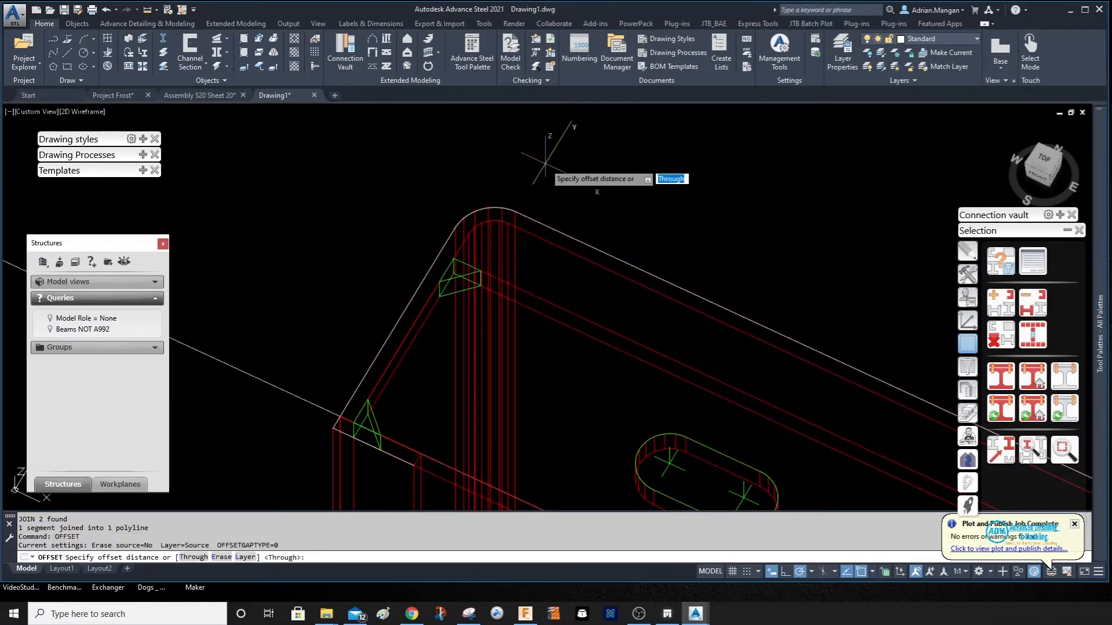
{"action": "type", "text": "1/"}
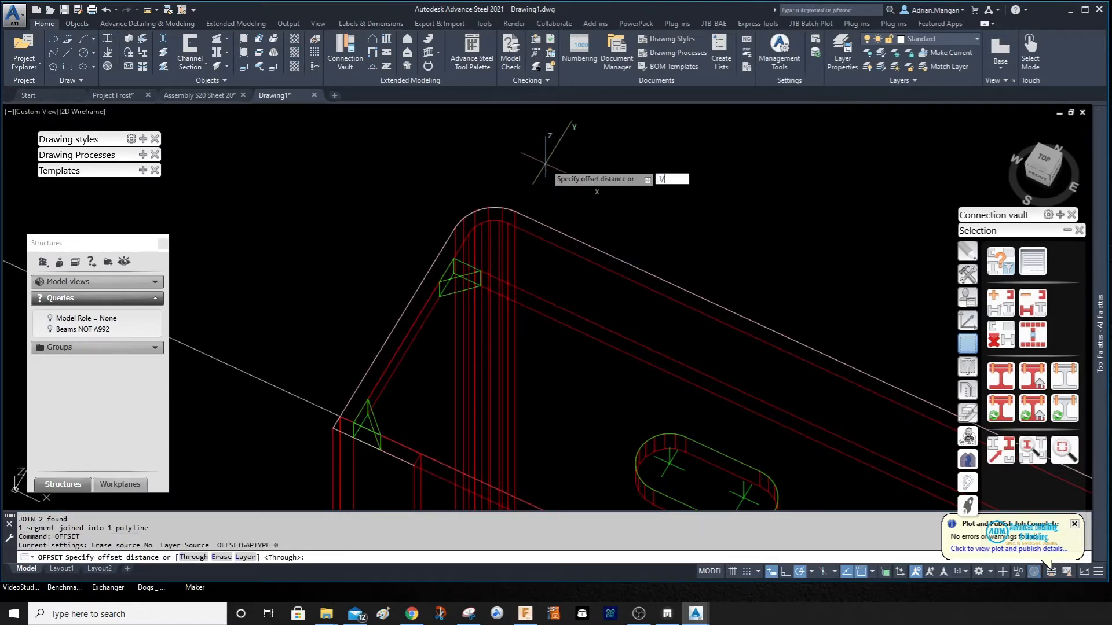
{"action": "type", "text": "8"}
{"action": "key", "text": "Return"}
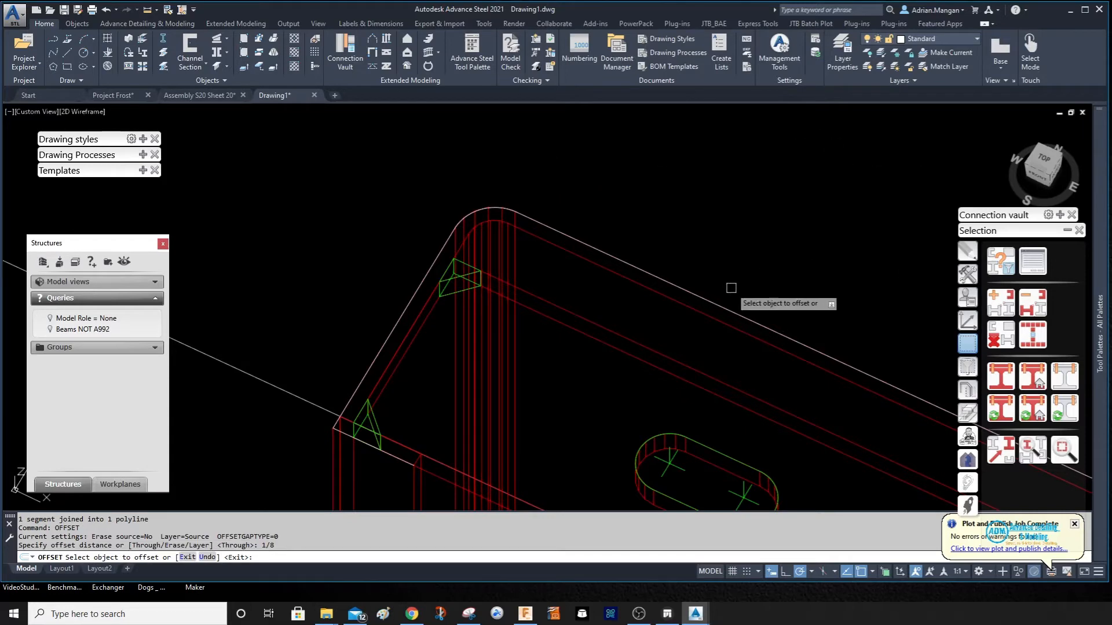
{"action": "left_click", "coordinate": [731, 311]}
{"action": "left_click", "coordinate": [714, 328]}
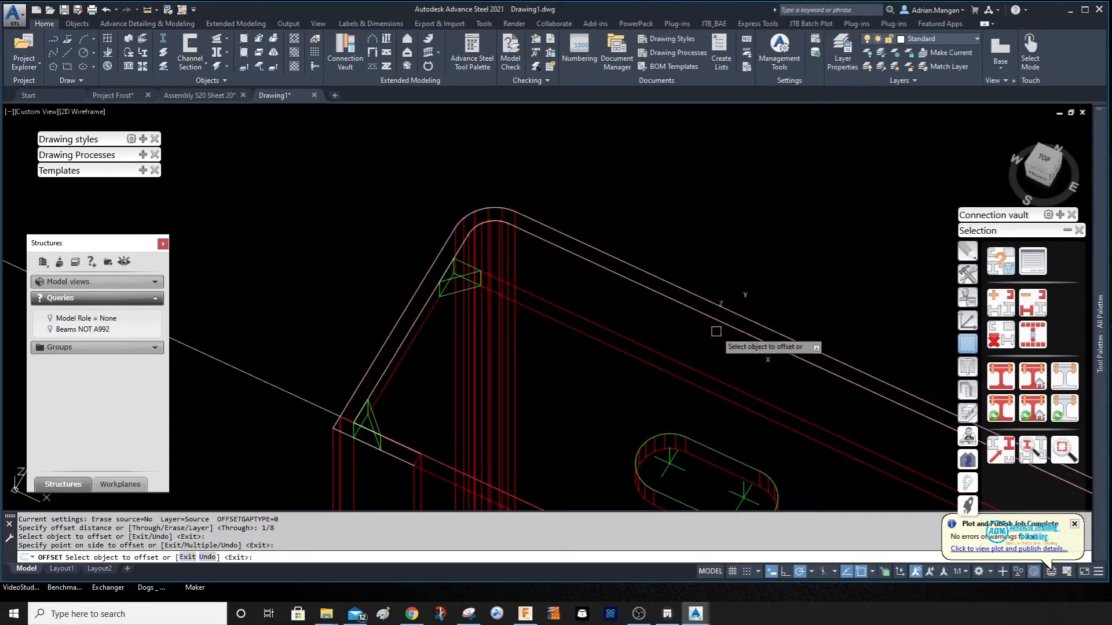
{"action": "right_click", "coordinate": [750, 260]}
{"action": "left_click", "coordinate": [774, 266]}
- Draw a straight line beneath the profile's top, from the inner corner at the round-hole end to the one at the slotted-hole end
{"action": "middle_click_drag", "start_coordinate": [760, 267], "coordinate": [512, 220], "text": "shift"}
{"action": "scroll", "coordinate": [512, 220], "scroll_direction": "up", "scroll_amount": 4}
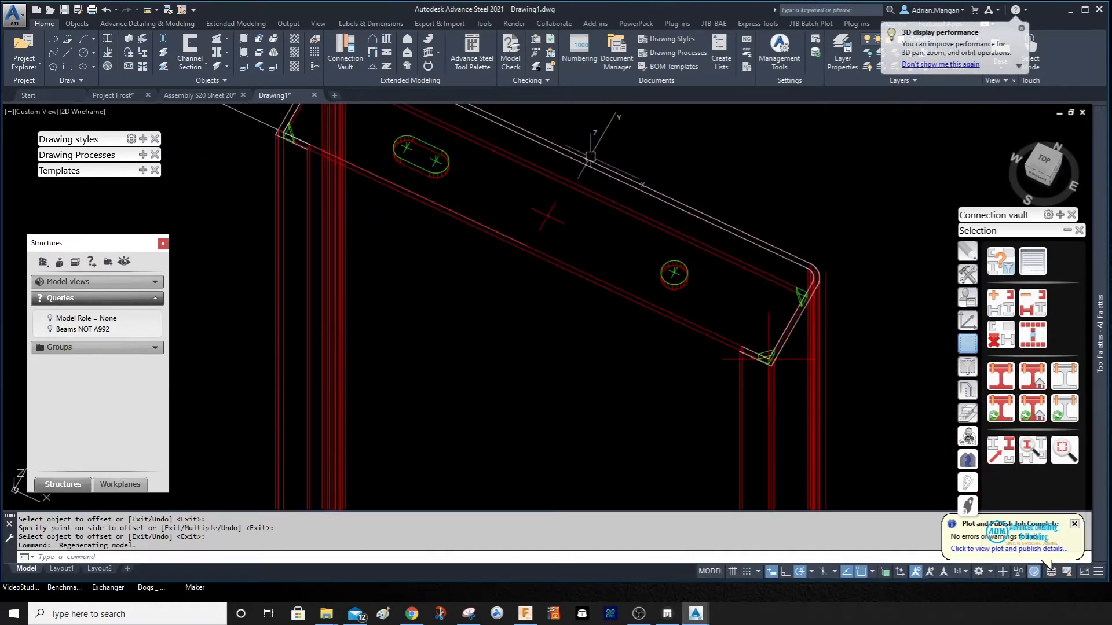
{"action": "key", "text": "Return"}
{"action": "scroll", "coordinate": [775, 282], "scroll_direction": "up", "scroll_amount": 3}
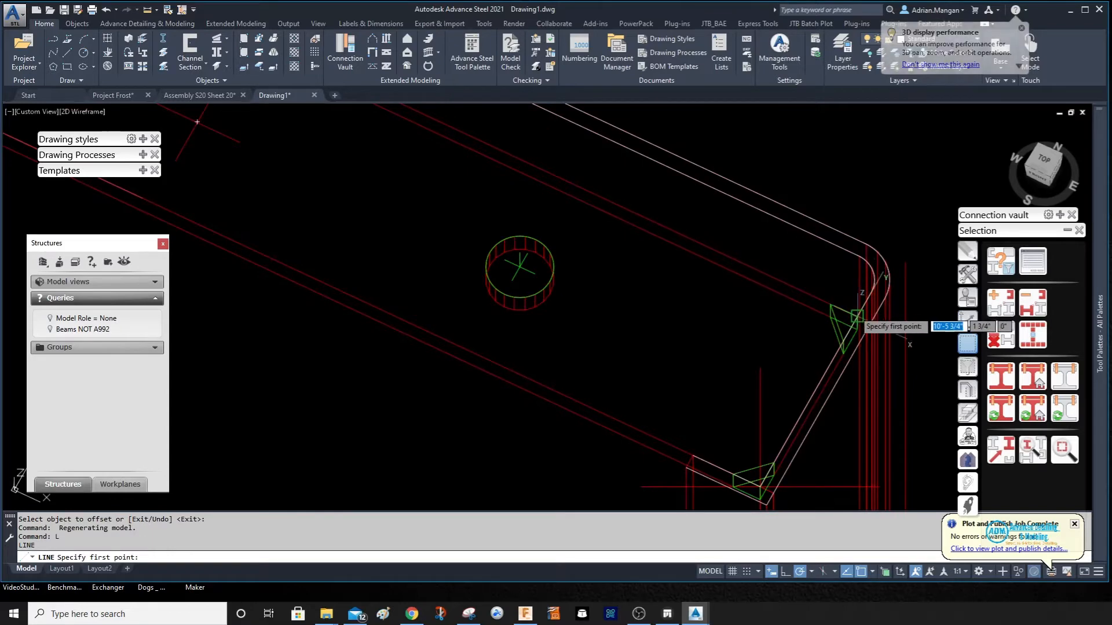
{"action": "left_click", "coordinate": [855, 315]}
{"action": "scroll", "coordinate": [858, 244], "scroll_direction": "down", "scroll_amount": 6}
{"action": "middle_click_drag", "start_coordinate": [794, 211], "coordinate": [916, 286]}
{"action": "scroll", "coordinate": [702, 204], "scroll_direction": "up", "scroll_amount": 8}
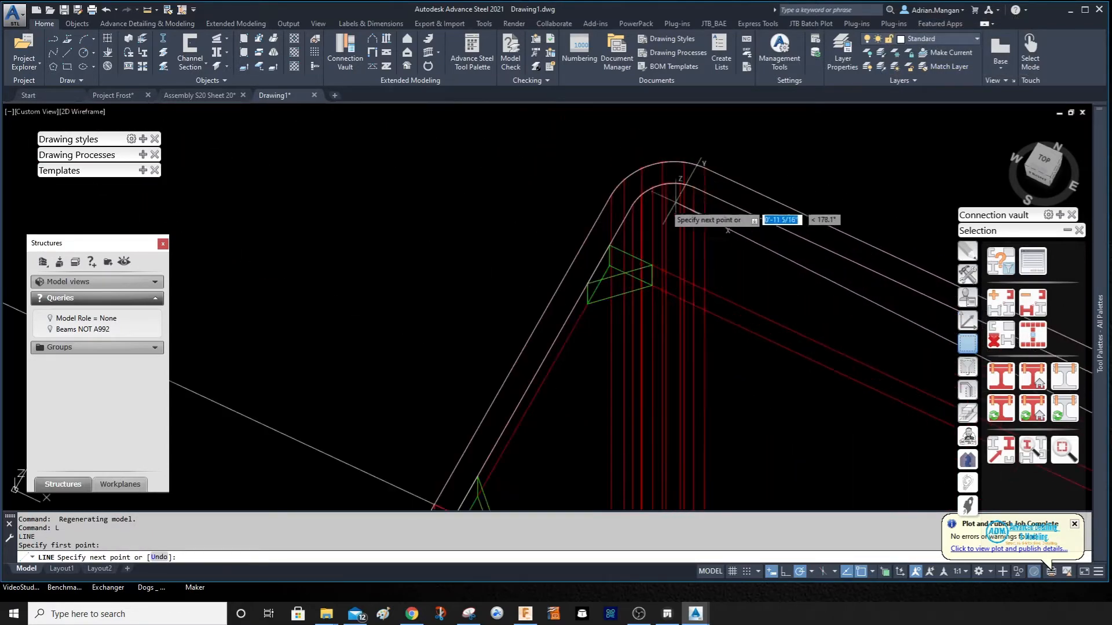
{"action": "scroll", "coordinate": [609, 246], "scroll_direction": "down", "scroll_amount": 4}
{"action": "key", "text": "Escape"}
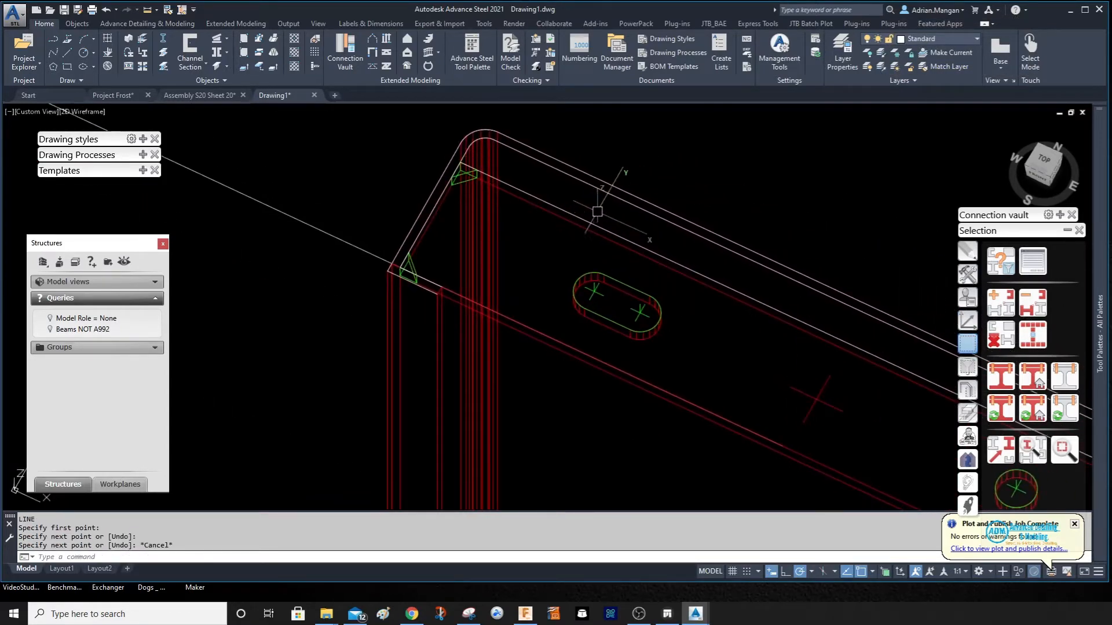
- Trim away the inner offset's top stretch and rounded corners, using the new straight line as the cutting edge
{"action": "scroll", "coordinate": [523, 158], "scroll_direction": "up", "scroll_amount": 4}
{"action": "scroll", "coordinate": [522, 157], "scroll_direction": "up", "scroll_amount": 3}
{"action": "scroll", "coordinate": [520, 179], "scroll_direction": "down", "scroll_amount": 3}
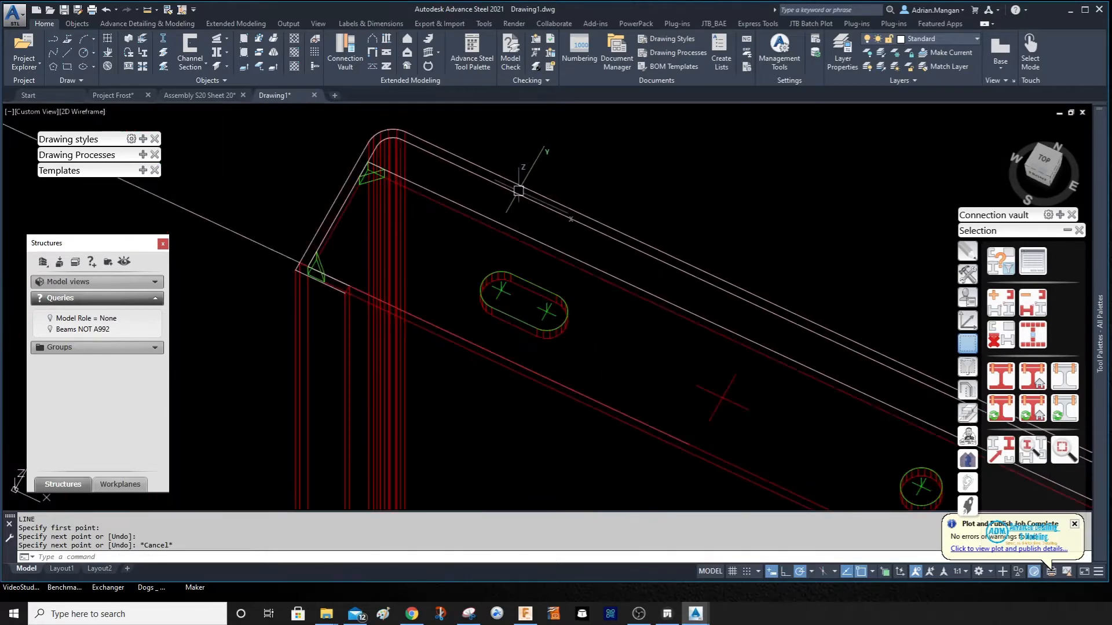
{"action": "key", "text": "Return"}
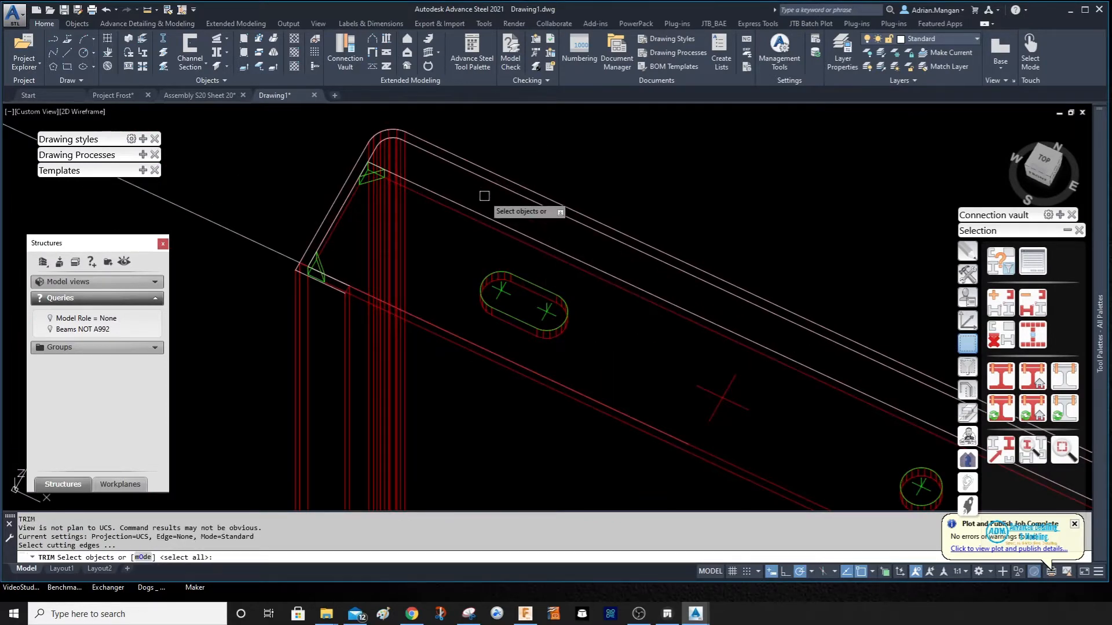
{"action": "key", "text": "Return"}
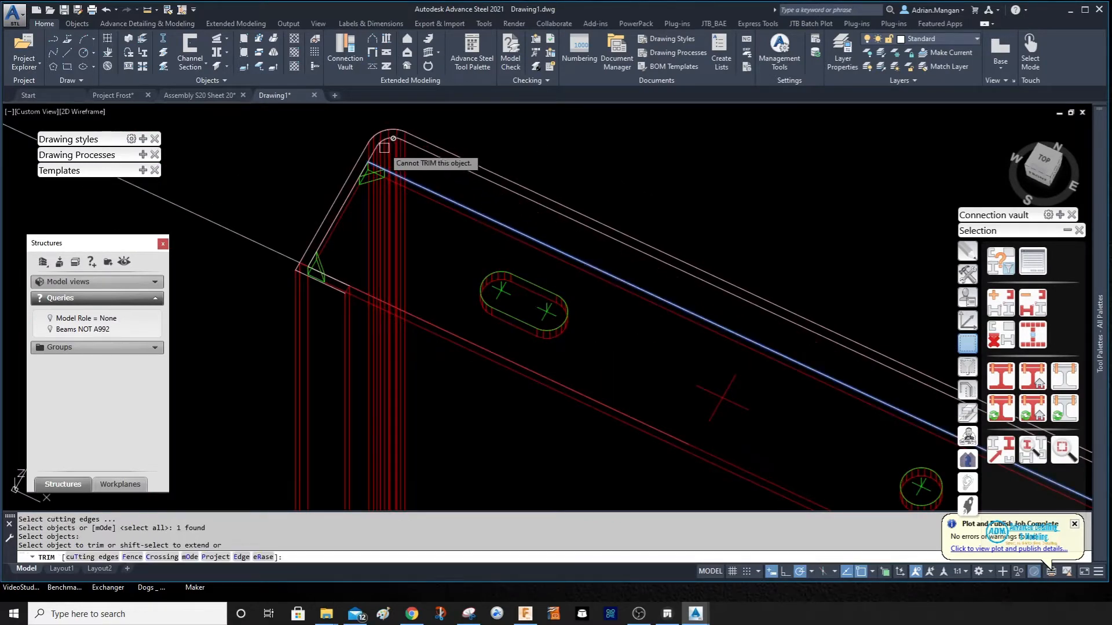
{"action": "middle_click_drag", "start_coordinate": [462, 184], "coordinate": [732, 245], "text": "shift"}
{"action": "scroll", "coordinate": [584, 237], "scroll_direction": "down", "scroll_amount": 3}
{"action": "left_click_drag", "start_coordinate": [719, 246], "coordinate": [722, 265]}
{"action": "middle_click_drag", "start_coordinate": [723, 266], "coordinate": [866, 293], "text": "shift"}
{"action": "scroll", "coordinate": [705, 234], "scroll_direction": "down", "scroll_amount": 6}
{"action": "scroll", "coordinate": [839, 287], "scroll_direction": "up", "scroll_amount": 8}
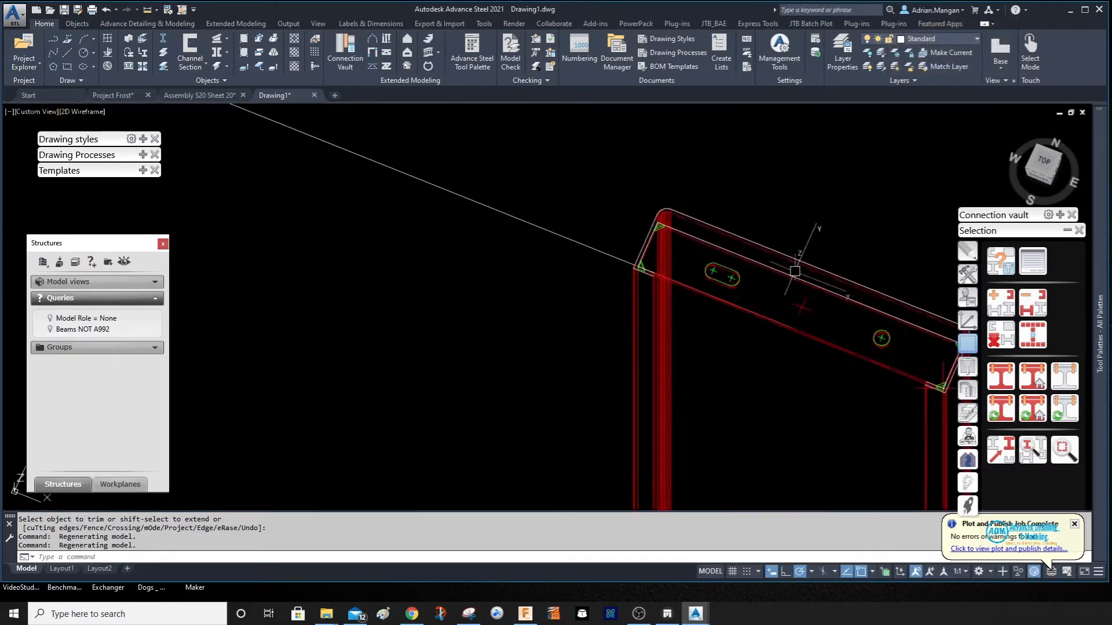
{"action": "scroll", "coordinate": [565, 202], "scroll_direction": "down", "scroll_amount": 6}
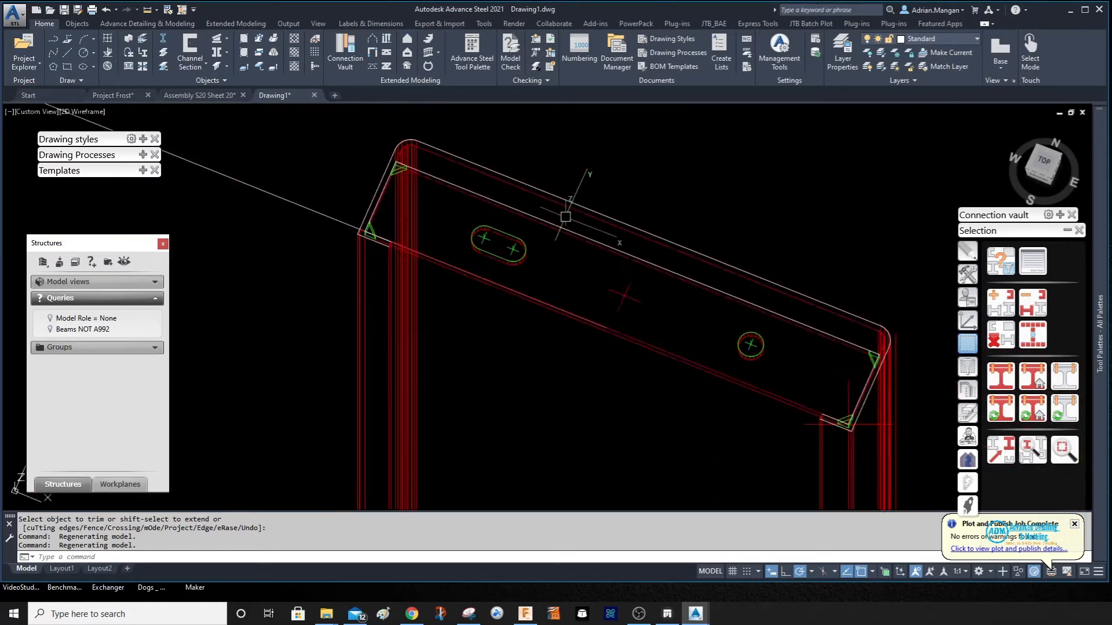
{"action": "middle_click_drag", "start_coordinate": [802, 225], "coordinate": [745, 233], "text": "shift"}
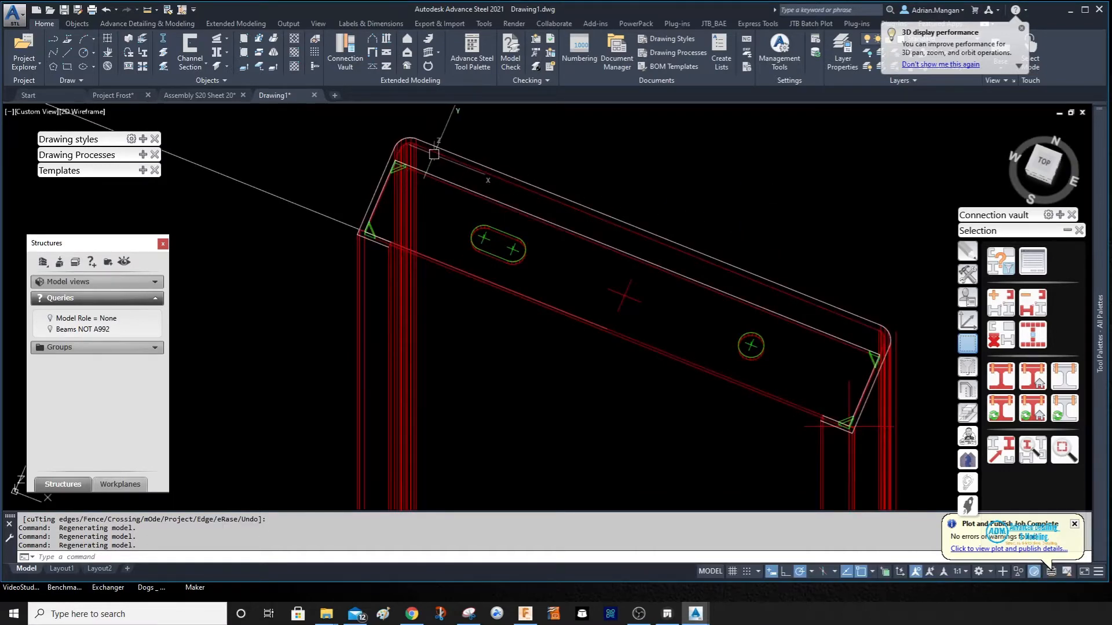
- Select the marked tread objects and move them 24" along the X axis, away from the traced profile
{"action": "scroll", "coordinate": [434, 154], "scroll_direction": "down", "scroll_amount": 2}
{"action": "scroll", "coordinate": [705, 311], "scroll_direction": "down", "scroll_amount": 4}
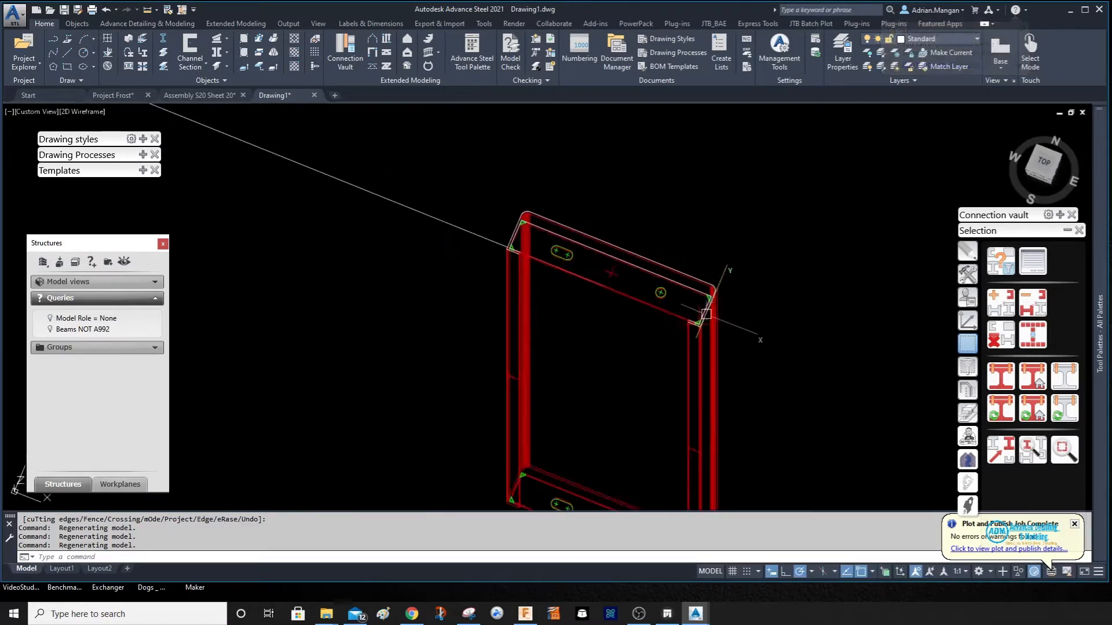
{"action": "middle_click_drag", "start_coordinate": [700, 287], "coordinate": [595, 168]}
{"action": "middle_click_drag", "start_coordinate": [470, 168], "coordinate": [464, 183]}
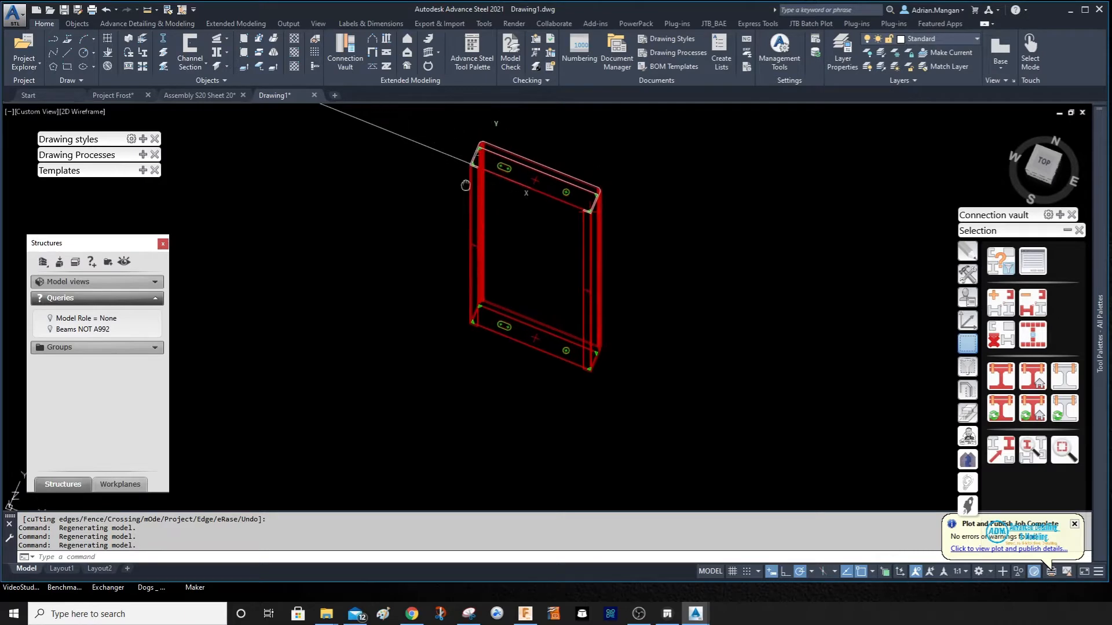
{"action": "left_click", "coordinate": [441, 122]}
{"action": "key", "text": "Escape"}
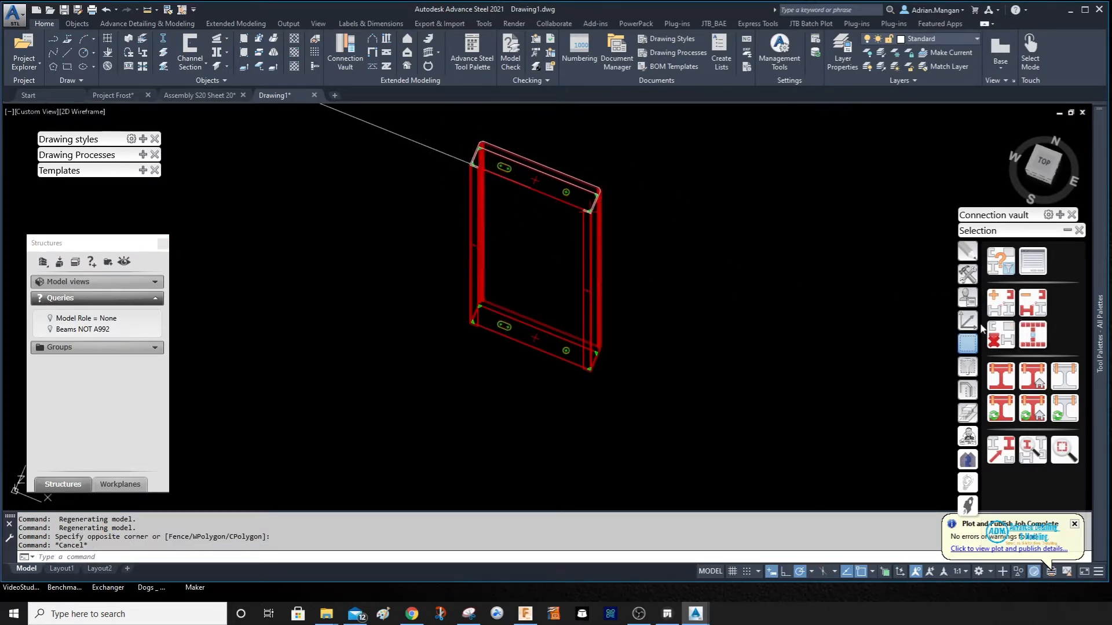
{"action": "left_click", "coordinate": [1032, 335]}
{"action": "right_click", "coordinate": [757, 114]}
{"action": "left_click", "coordinate": [875, 197]}
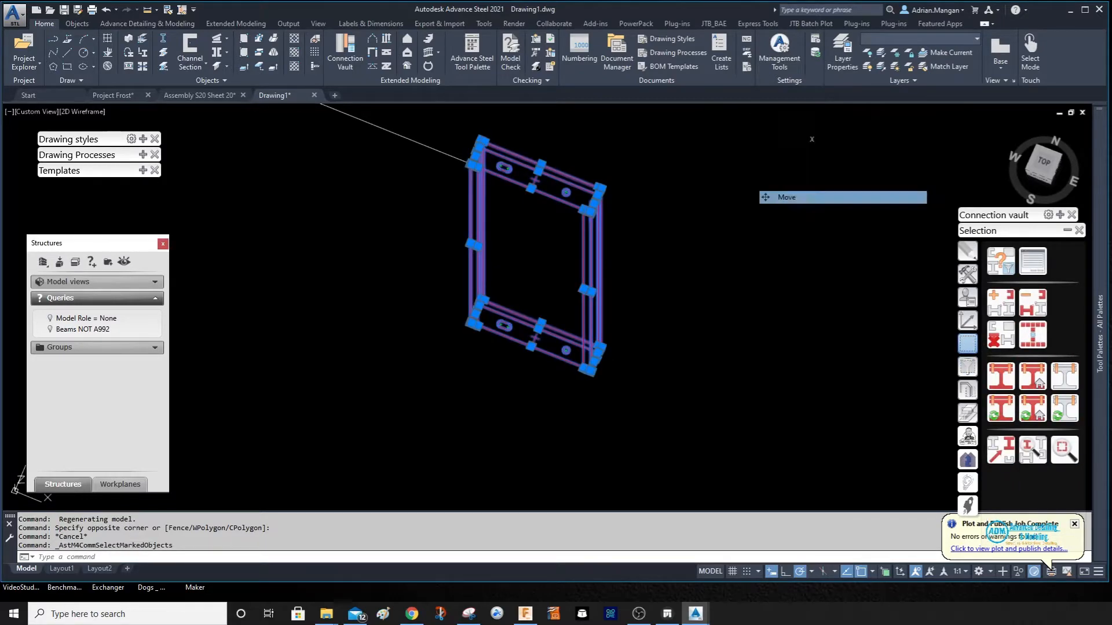
{"action": "left_click", "coordinate": [858, 188]}
{"action": "type", "text": "2"}
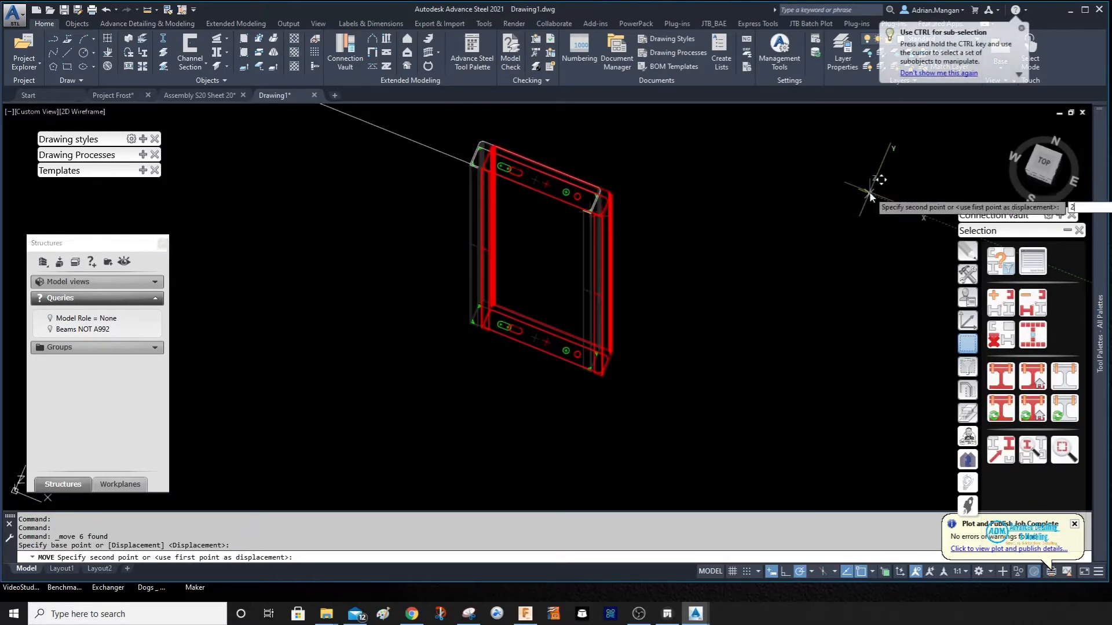
{"action": "type", "text": "4"}
{"action": "key", "text": "Return"}
{"action": "key", "text": "Escape"}
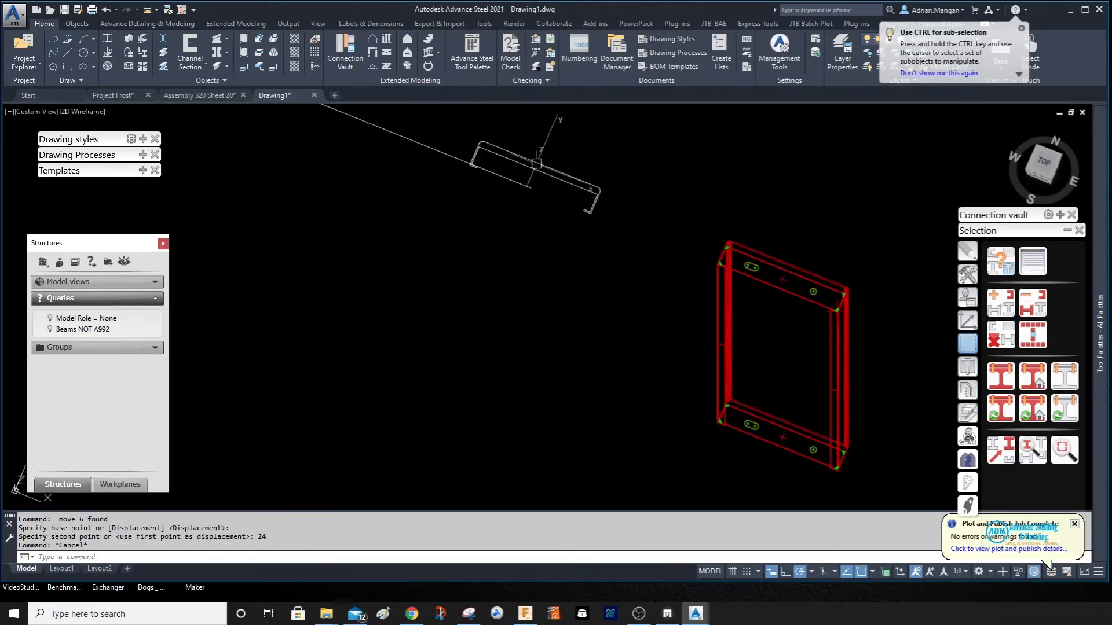
- Delete the long leftover line that runs past the profile's slotted-hole end
{"action": "scroll", "coordinate": [539, 156], "scroll_direction": "up", "scroll_amount": 4}
{"action": "scroll", "coordinate": [593, 272], "scroll_direction": "down", "scroll_amount": 2}
{"action": "left_click", "coordinate": [613, 285]}
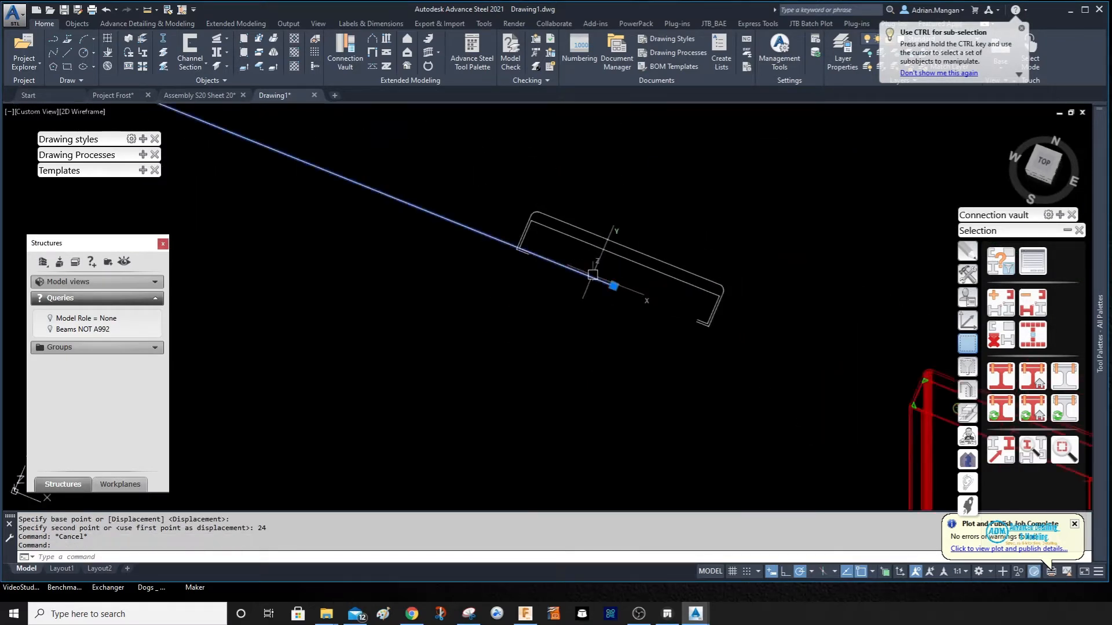
{"action": "key", "text": "Delete"}
{"action": "scroll", "coordinate": [589, 261], "scroll_direction": "down", "scroll_amount": 2}
{"action": "scroll", "coordinate": [590, 262], "scroll_direction": "up", "scroll_amount": 5}
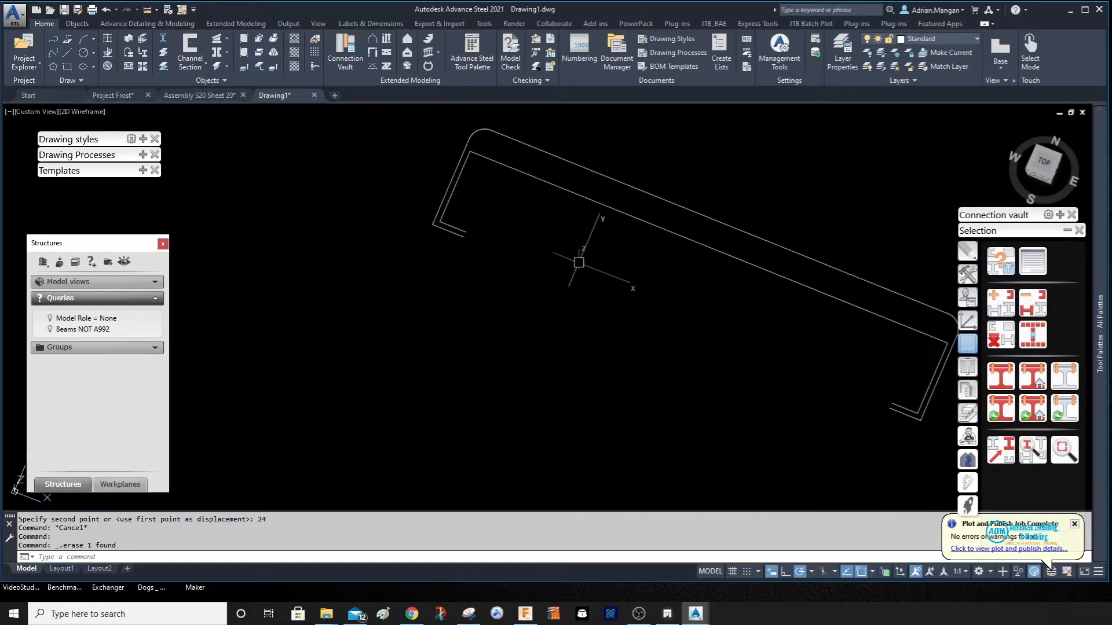
- Close the profile's open lip at the former round-hole end with a short line between the inner and outer outlines
{"action": "middle_click_drag", "start_coordinate": [568, 242], "coordinate": [464, 241]}
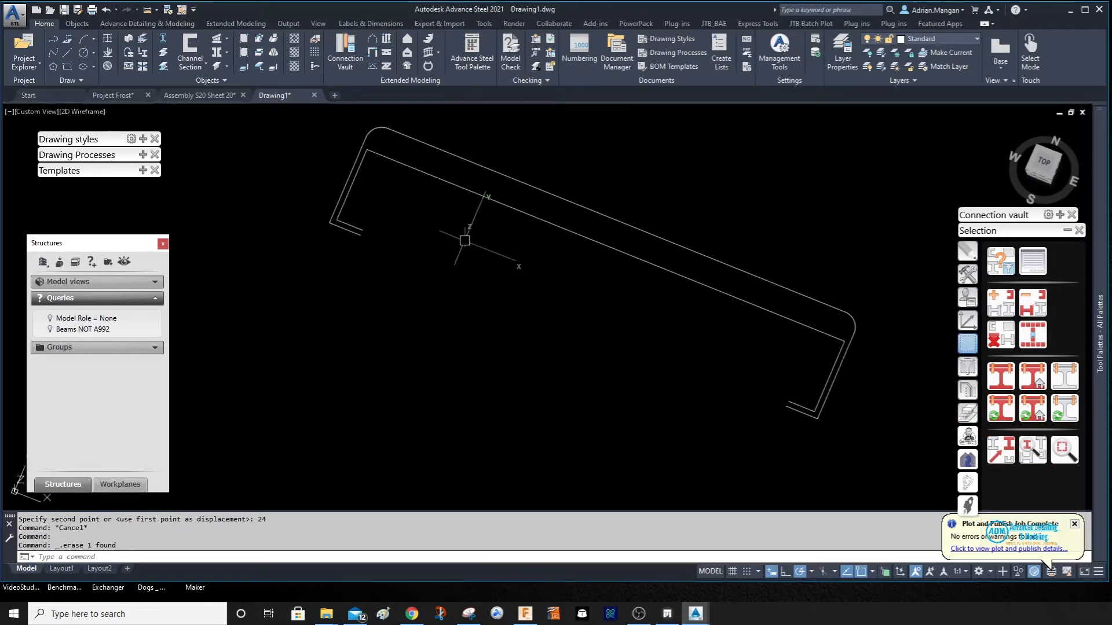
{"action": "type", "text": "L"}
{"action": "key", "text": "Return"}
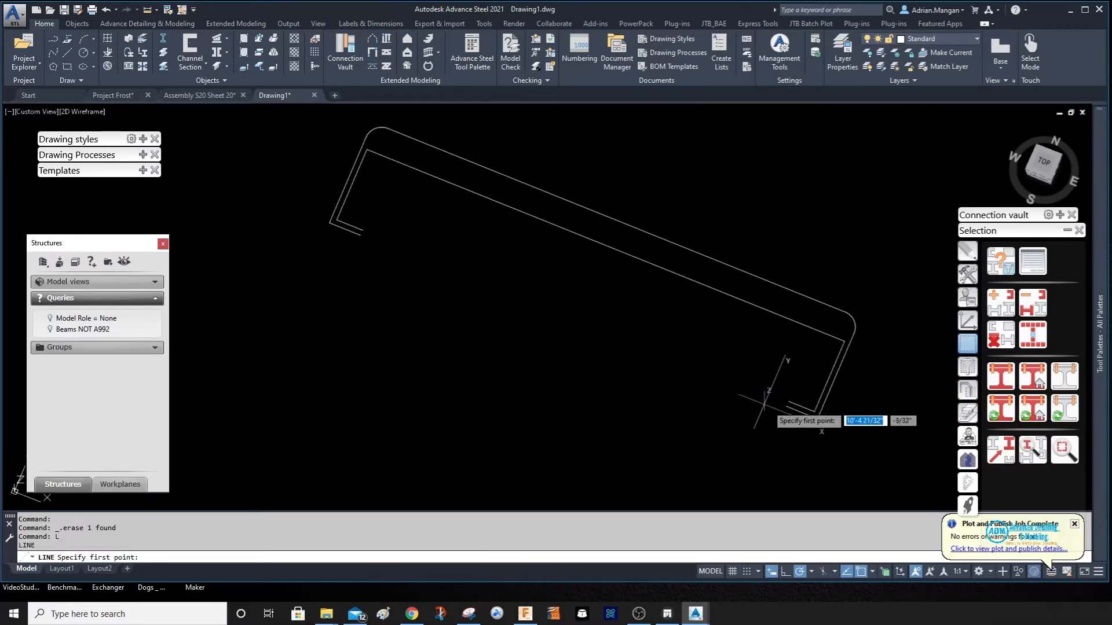
{"action": "left_click", "coordinate": [785, 403]}
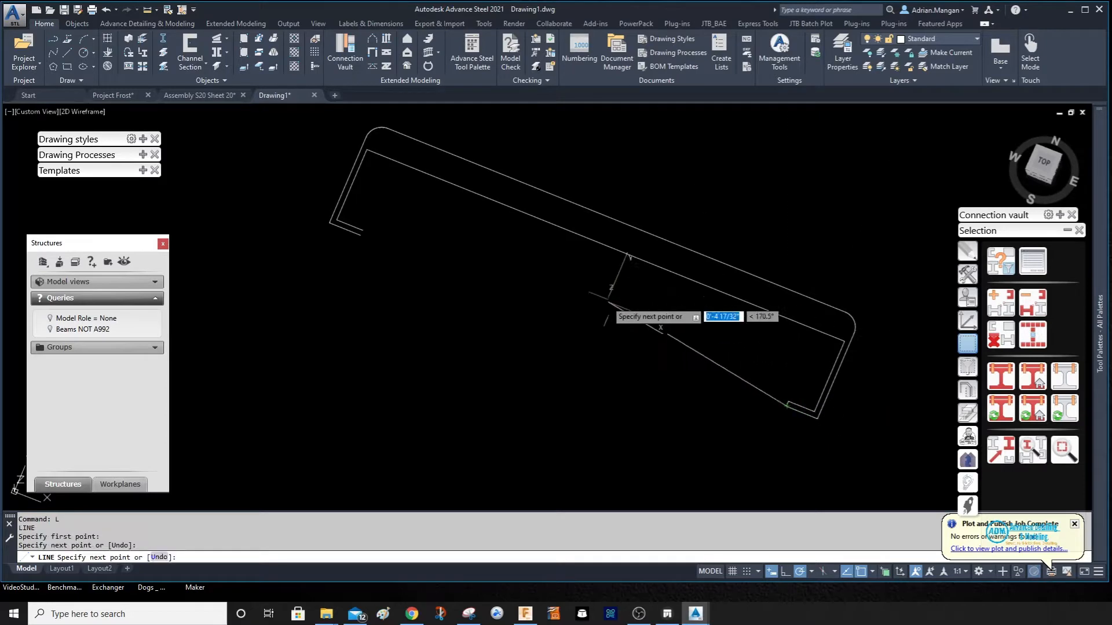
{"action": "key", "text": "Escape"}
{"action": "scroll", "coordinate": [371, 220], "scroll_direction": "up", "scroll_amount": 4}
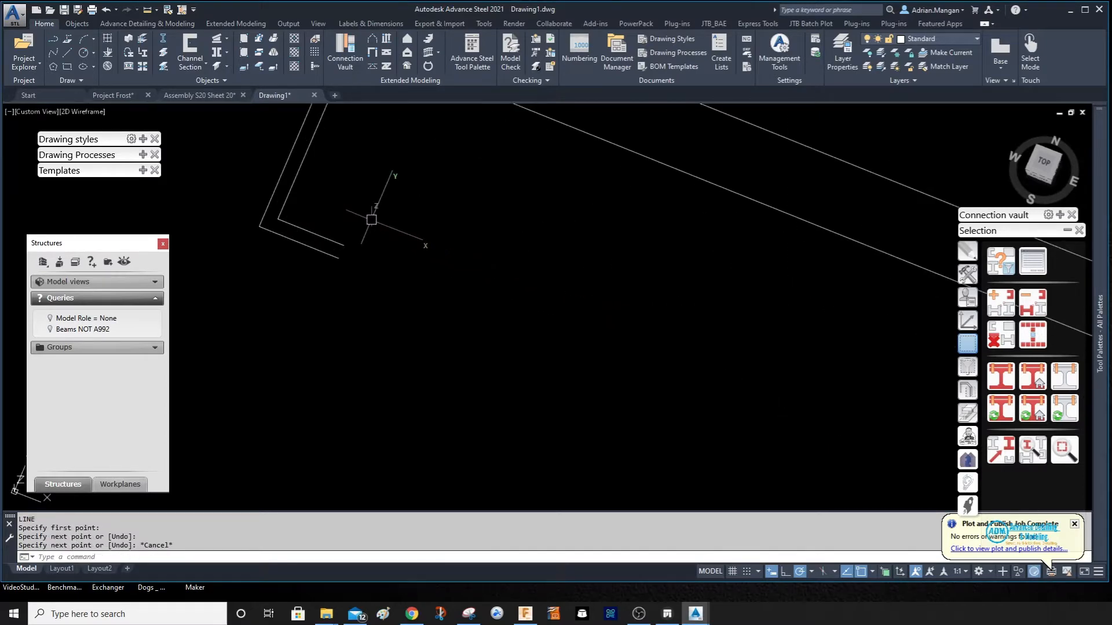
- Close the opposite lip with a short line from the inner outline's end to the outer outline's end
{"action": "type", "text": "L"}
{"action": "key", "text": "Return"}
{"action": "left_click", "coordinate": [341, 248]}
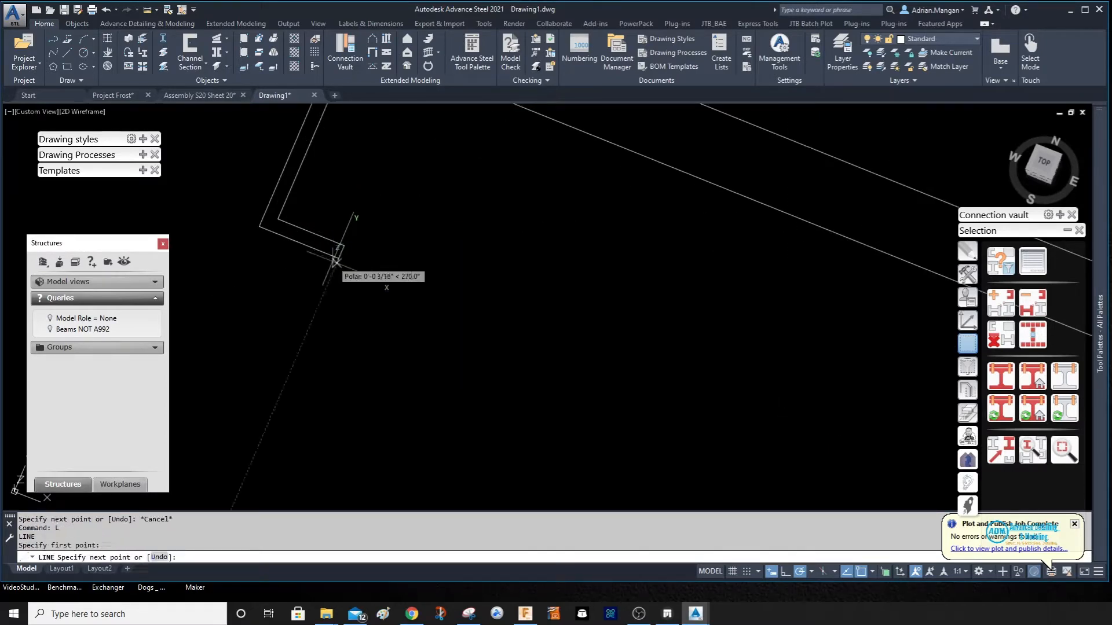
{"action": "left_click", "coordinate": [338, 257]}
{"action": "scroll", "coordinate": [389, 238], "scroll_direction": "up", "scroll_amount": 1}
{"action": "key", "text": "Escape"}
{"action": "scroll", "coordinate": [422, 246], "scroll_direction": "down", "scroll_amount": 6}
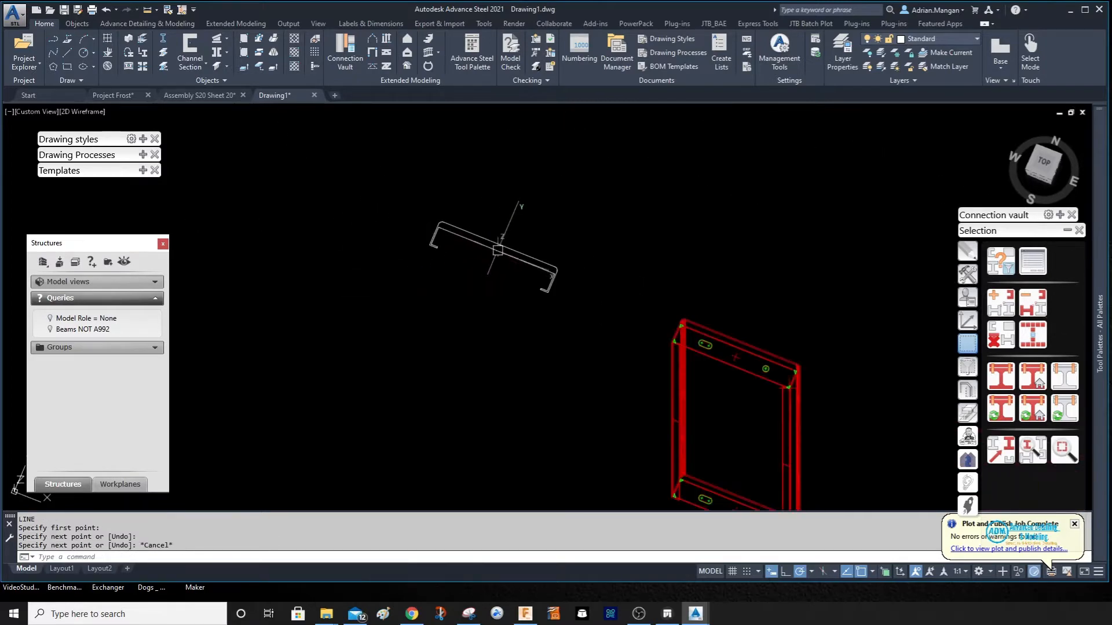
- Switch to the top view and frame the traced profile beside the tread
{"action": "left_click", "coordinate": [1042, 164]}
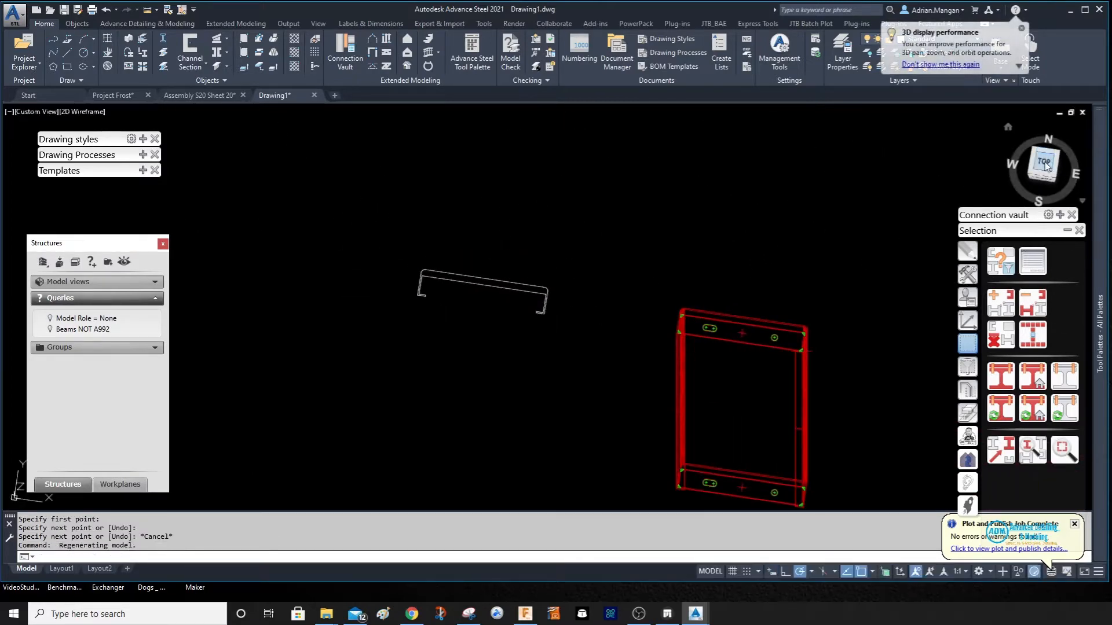
{"action": "scroll", "coordinate": [433, 263], "scroll_direction": "up", "scroll_amount": 4}
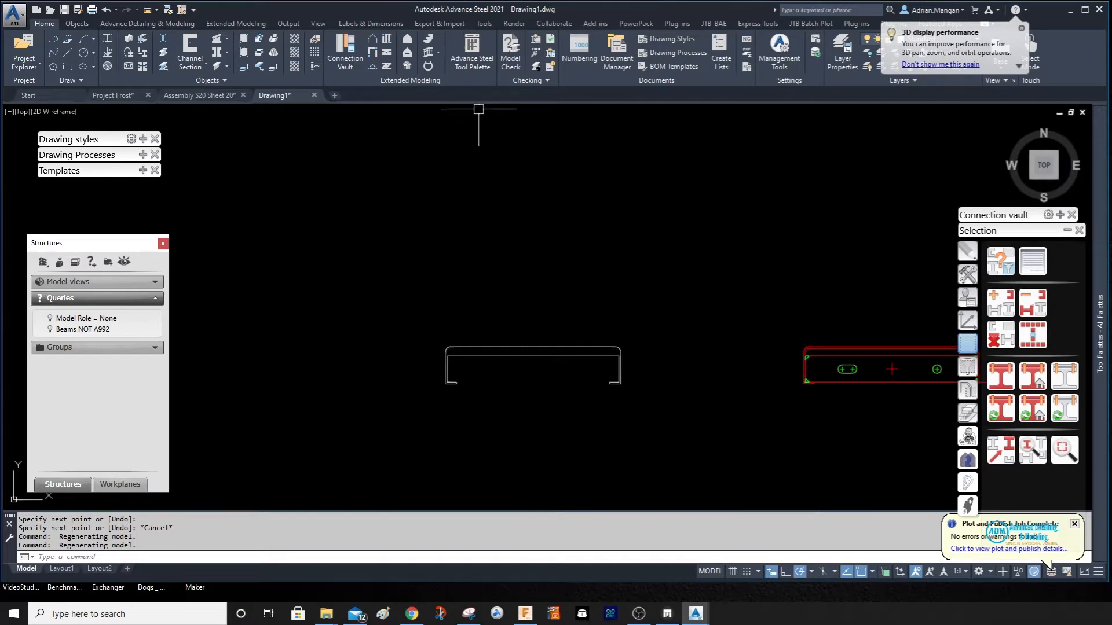
{"action": "middle_click_drag", "start_coordinate": [479, 109], "coordinate": [371, 67]}
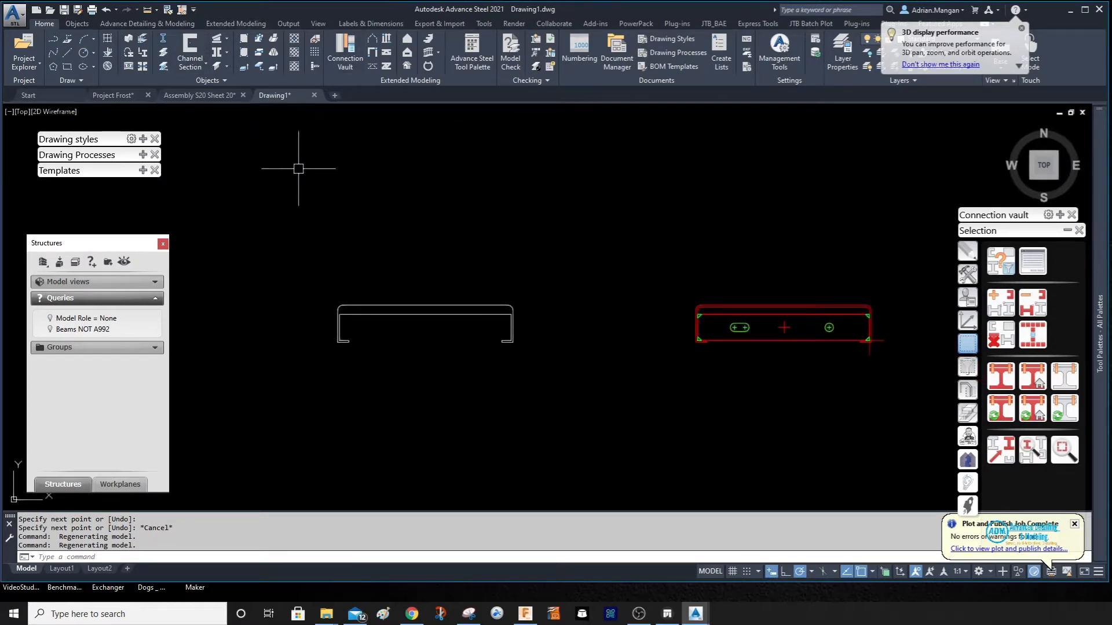
{"action": "right_click", "coordinate": [374, 242]}
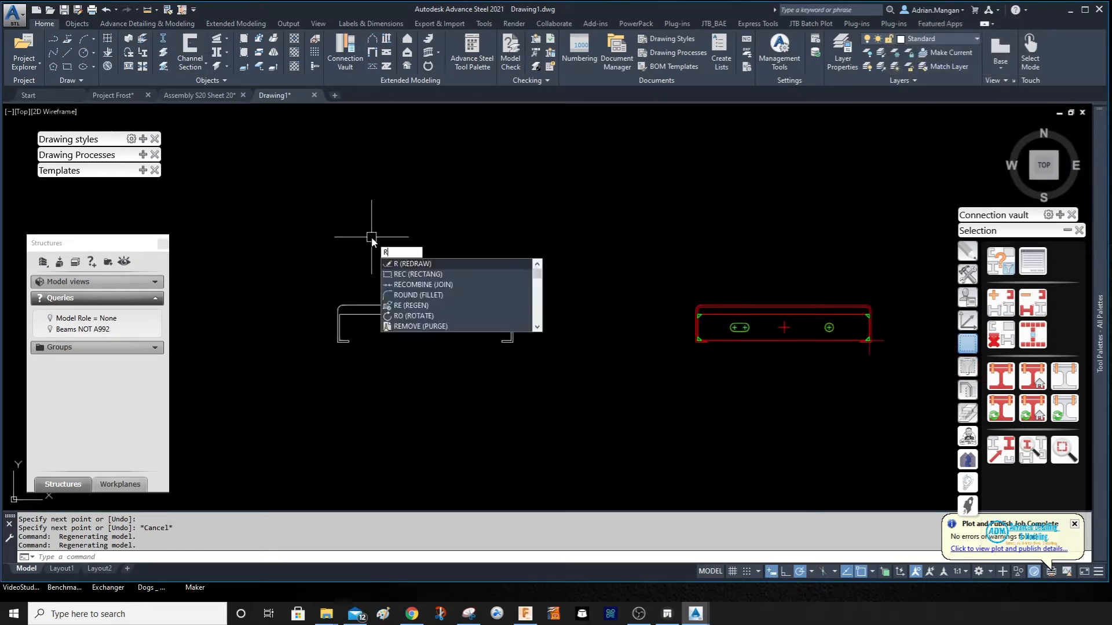
{"action": "key", "text": "Escape"}
{"action": "key", "text": "Escape"}
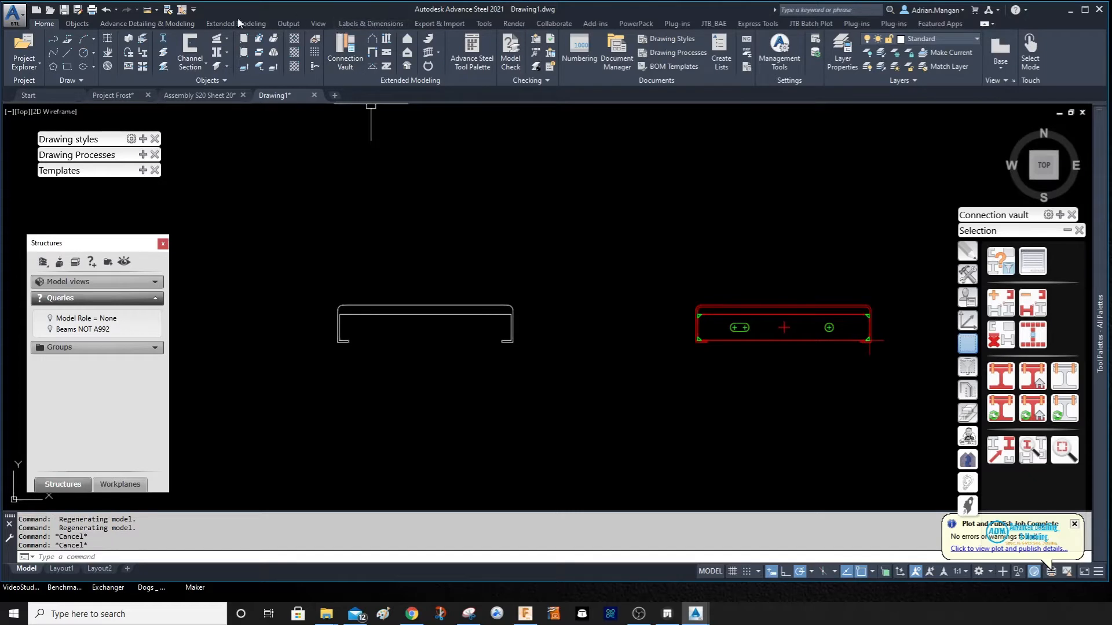
- Make the user section Frame layer current and draw a rectangle around the traced tread profile, leaving the tread model outside
{"action": "left_click", "coordinate": [288, 23]}
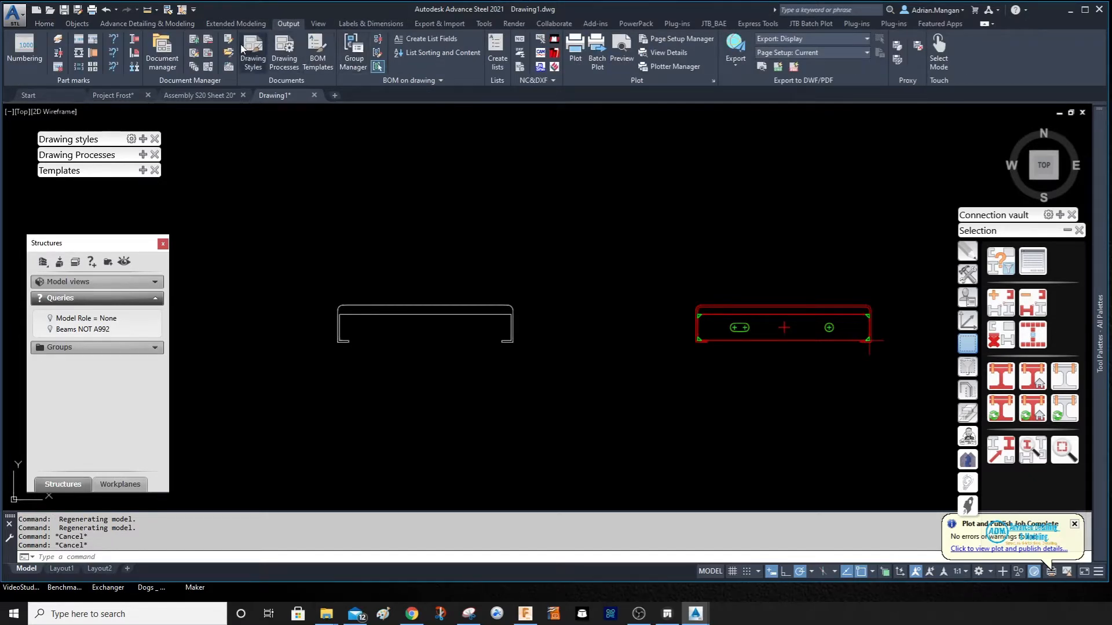
{"action": "left_click", "coordinate": [236, 24]}
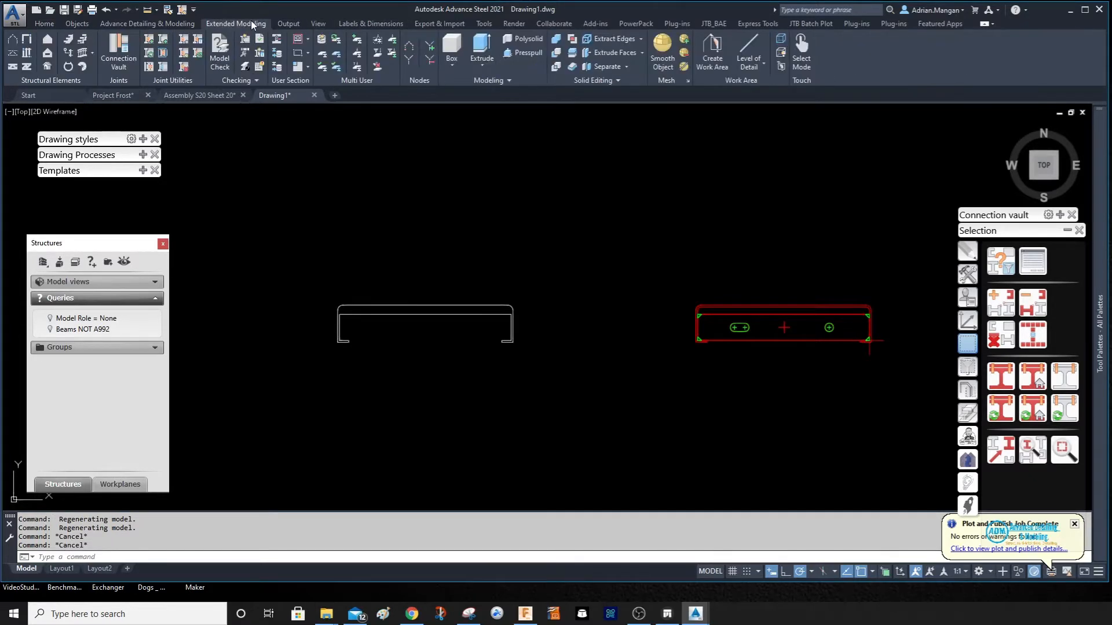
{"action": "left_click", "coordinate": [298, 39]}
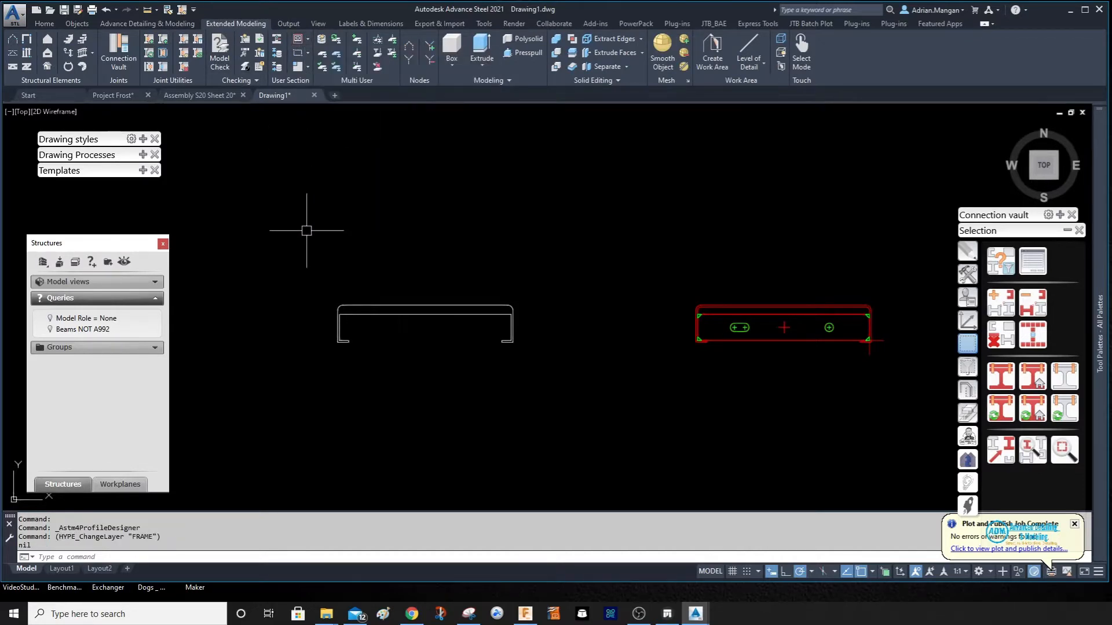
{"action": "left_click", "coordinate": [310, 38]}
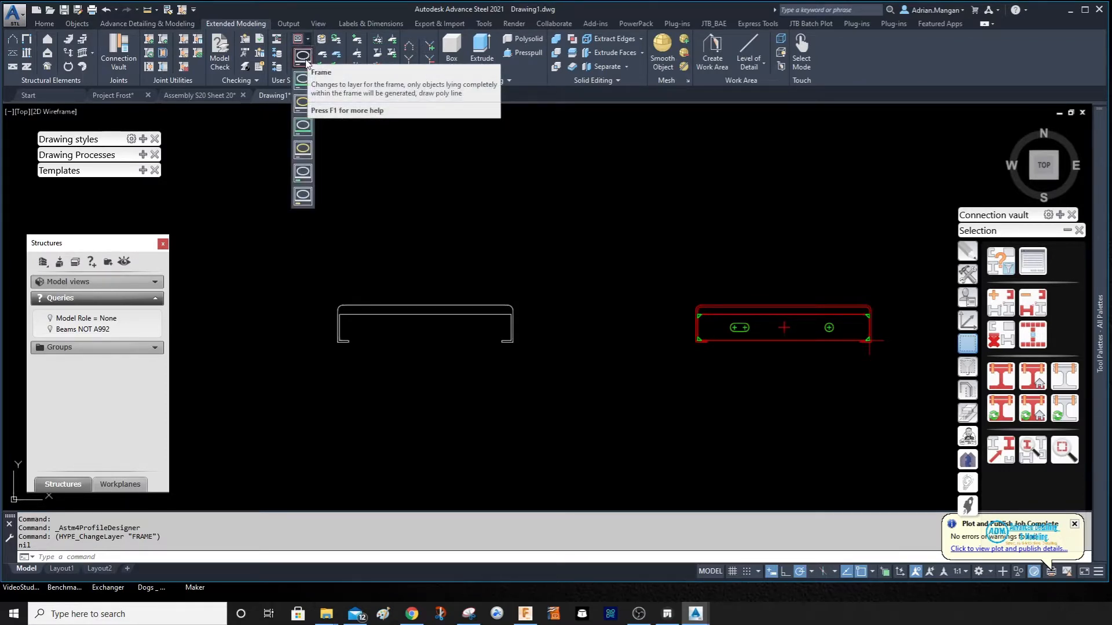
{"action": "left_click", "coordinate": [306, 63]}
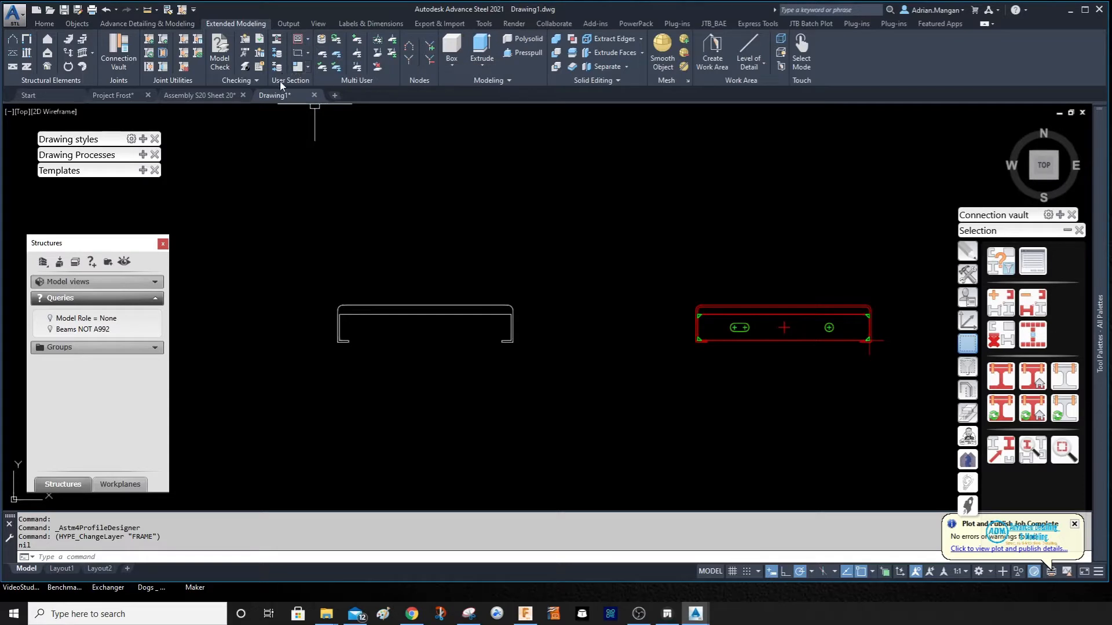
{"action": "left_click", "coordinate": [307, 55]}
{"action": "left_click", "coordinate": [302, 76]}
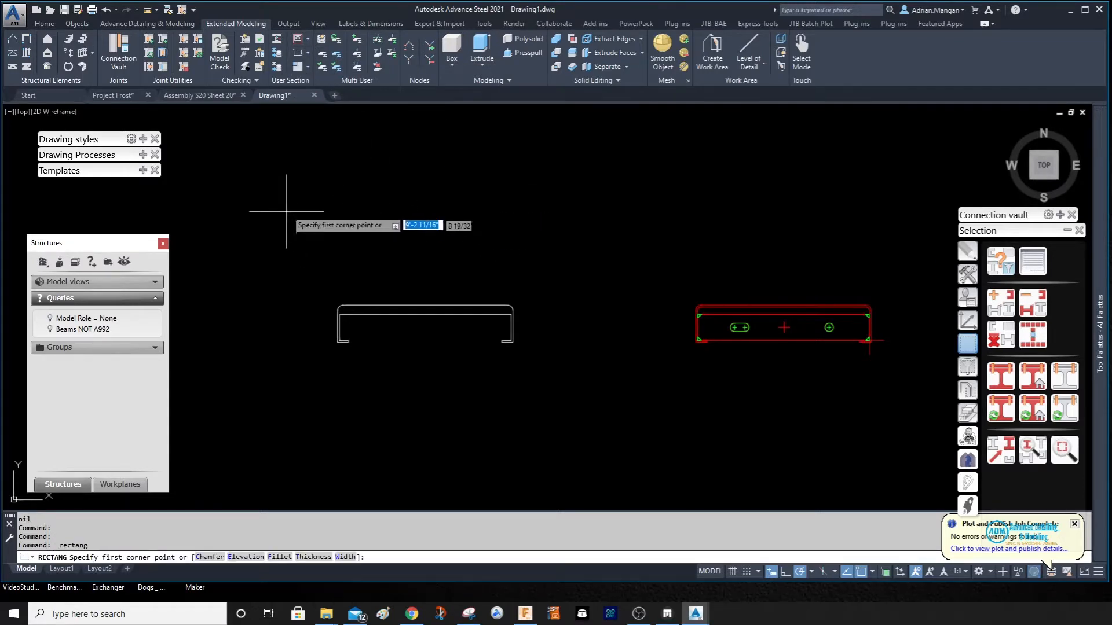
{"action": "left_click", "coordinate": [287, 210]}
{"action": "left_click", "coordinate": [583, 444]}
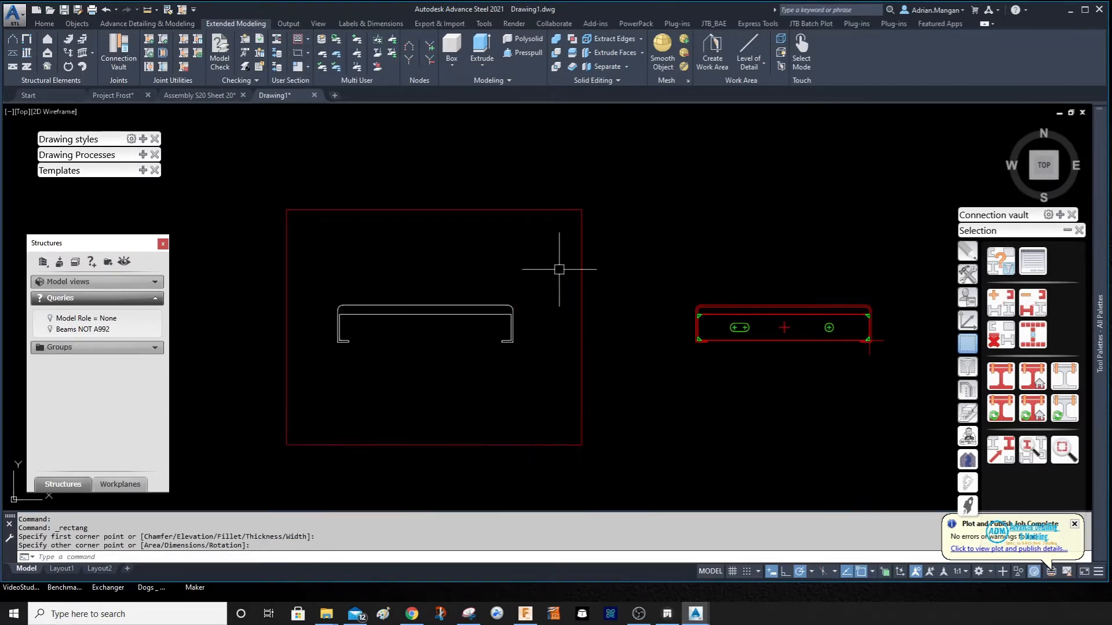
- Join the traced profile's outer outline, inner outline and both short end lines into one closed polyline
{"action": "middle_click_drag", "start_coordinate": [530, 239], "coordinate": [672, 209]}
{"action": "scroll", "coordinate": [652, 210], "scroll_direction": "up", "scroll_amount": 4}
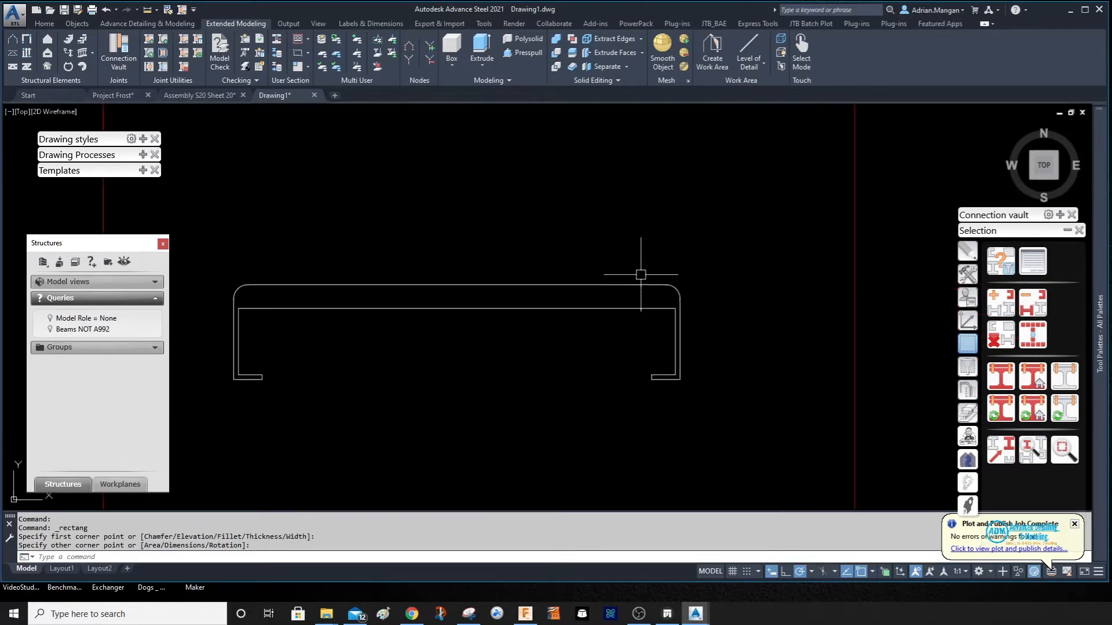
{"action": "left_click", "coordinate": [636, 285]}
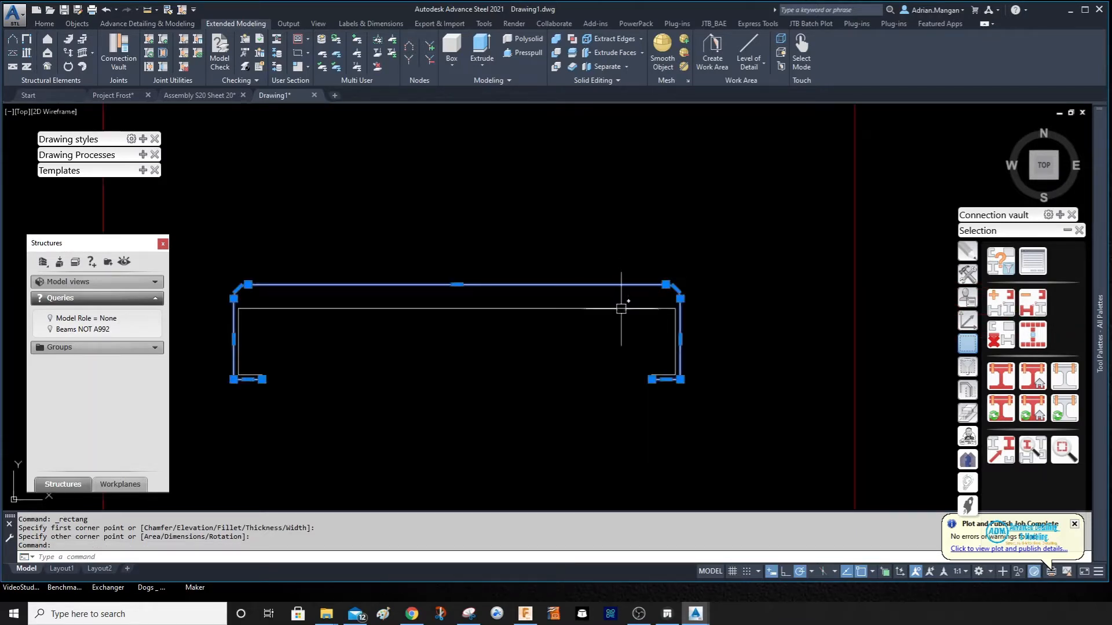
{"action": "scroll", "coordinate": [652, 334], "scroll_direction": "up", "scroll_amount": 4}
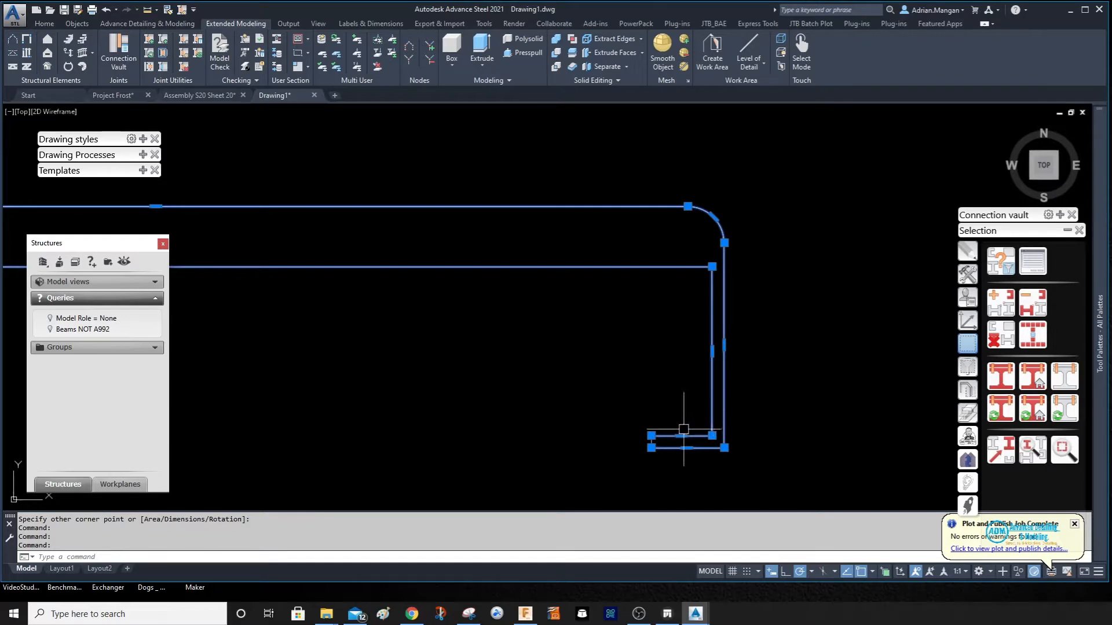
{"action": "scroll", "coordinate": [656, 442], "scroll_direction": "up", "scroll_amount": 4}
{"action": "left_click", "coordinate": [636, 441]}
{"action": "left_click", "coordinate": [640, 440]}
{"action": "left_click", "coordinate": [643, 437]}
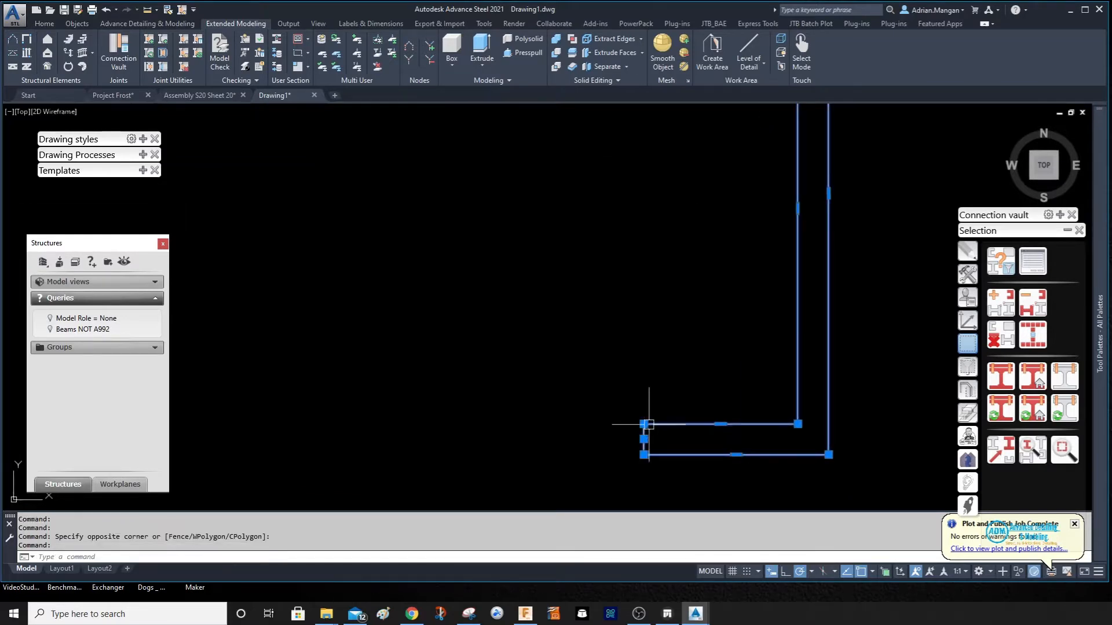
{"action": "scroll", "coordinate": [697, 387], "scroll_direction": "down", "scroll_amount": 4}
{"action": "middle_click_drag", "start_coordinate": [342, 365], "coordinate": [692, 300]}
{"action": "scroll", "coordinate": [660, 320], "scroll_direction": "up", "scroll_amount": 4}
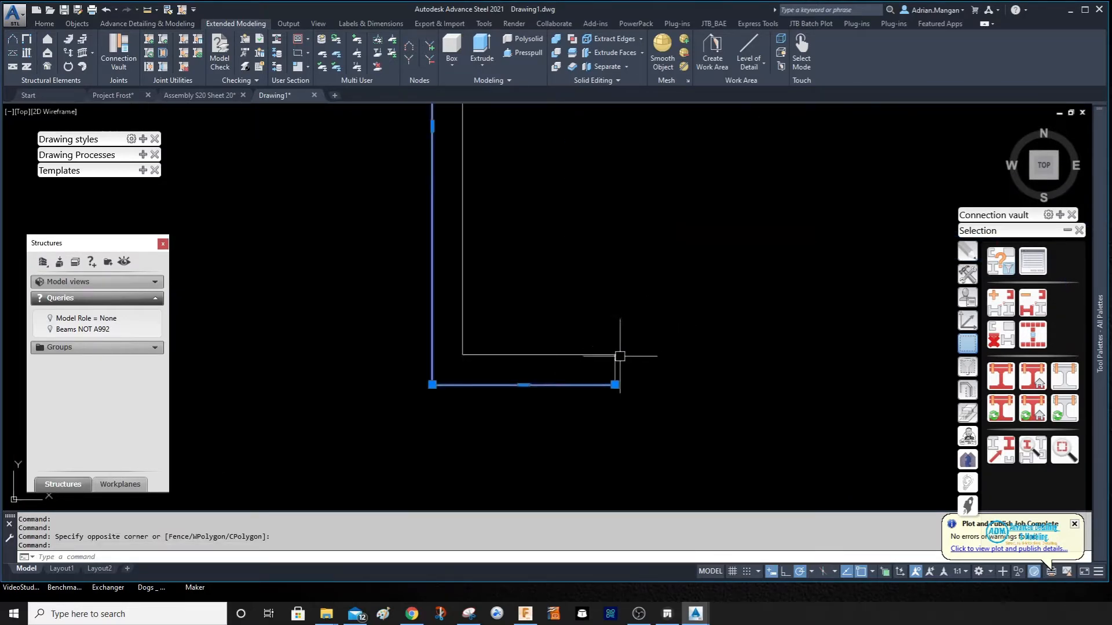
{"action": "left_click", "coordinate": [607, 355]}
{"action": "scroll", "coordinate": [496, 251], "scroll_direction": "down", "scroll_amount": 4}
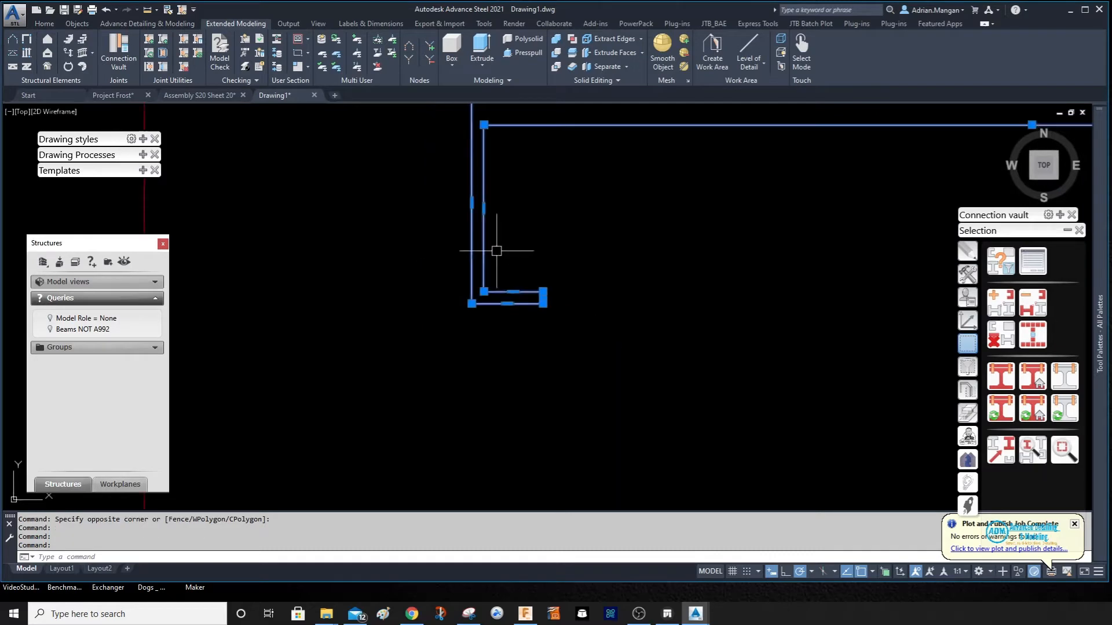
{"action": "middle_click_drag", "start_coordinate": [496, 251], "coordinate": [436, 267]}
{"action": "type", "text": "j"}
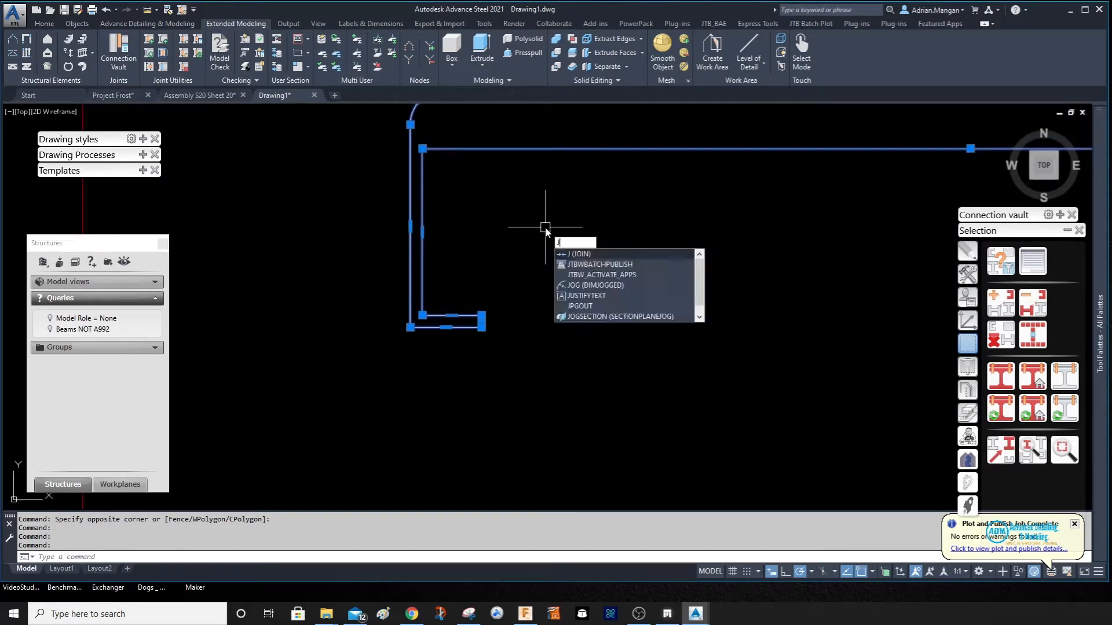
{"action": "key", "text": "Return"}
- Check the joined profile as a single polyline, and clear the selection with the whole frame rectangle in view
{"action": "left_click", "coordinate": [635, 149]}
{"action": "right_click", "coordinate": [635, 149]}
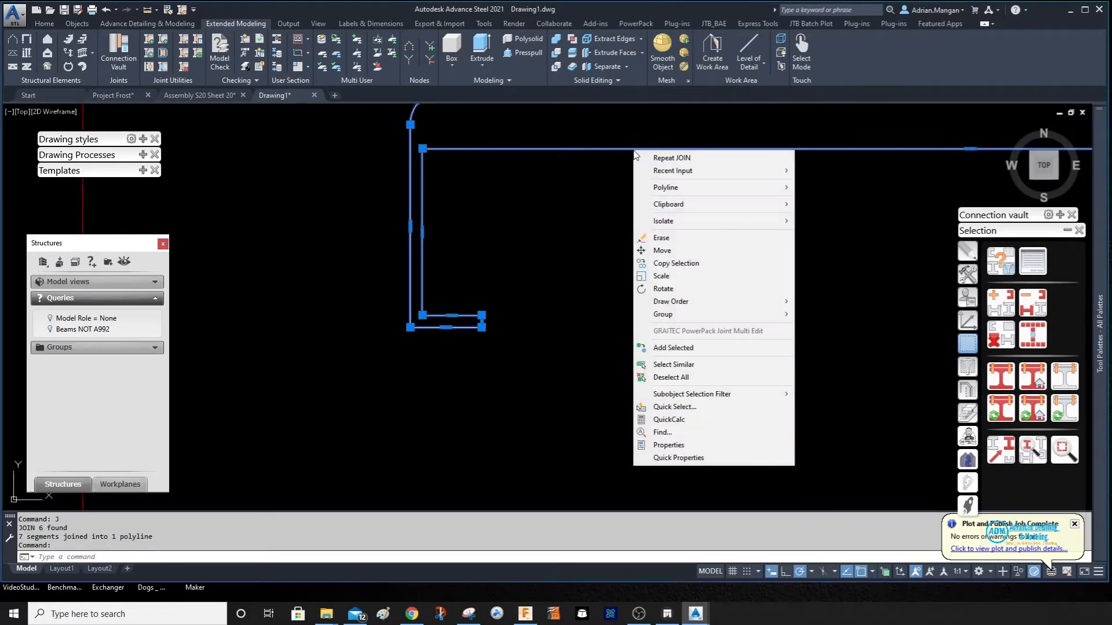
{"action": "mouse_move", "coordinate": [676, 189]}
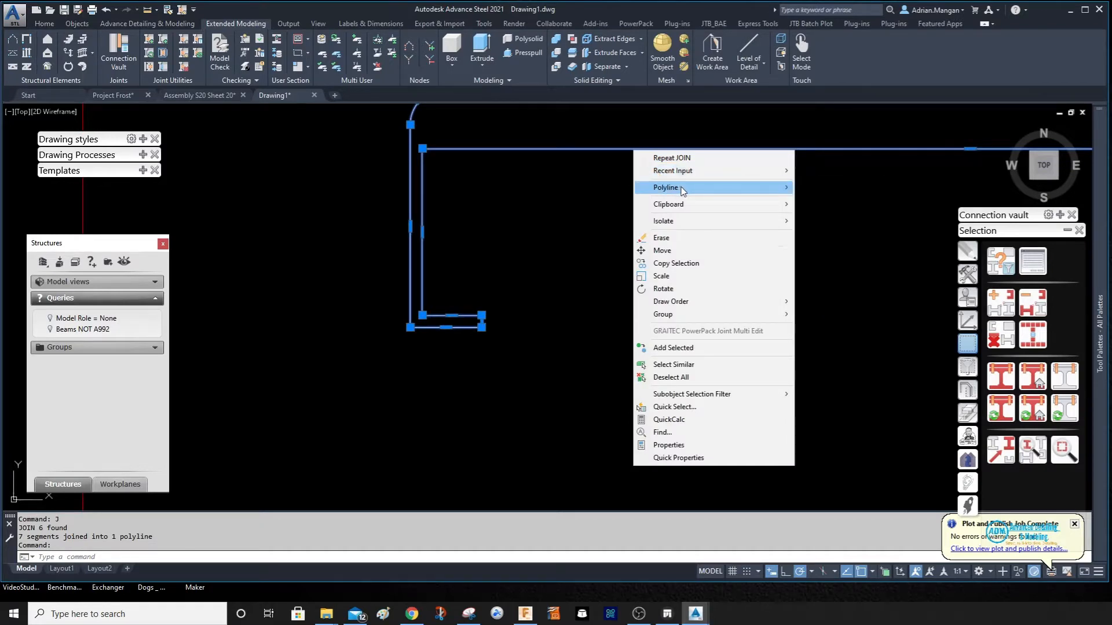
{"action": "left_click", "coordinate": [558, 223]}
{"action": "scroll", "coordinate": [564, 222], "scroll_direction": "down", "scroll_amount": 6}
{"action": "middle_click_drag", "start_coordinate": [564, 222], "coordinate": [476, 264]}
{"action": "key", "text": "Escape"}
{"action": "scroll", "coordinate": [631, 324], "scroll_direction": "down", "scroll_amount": 4}
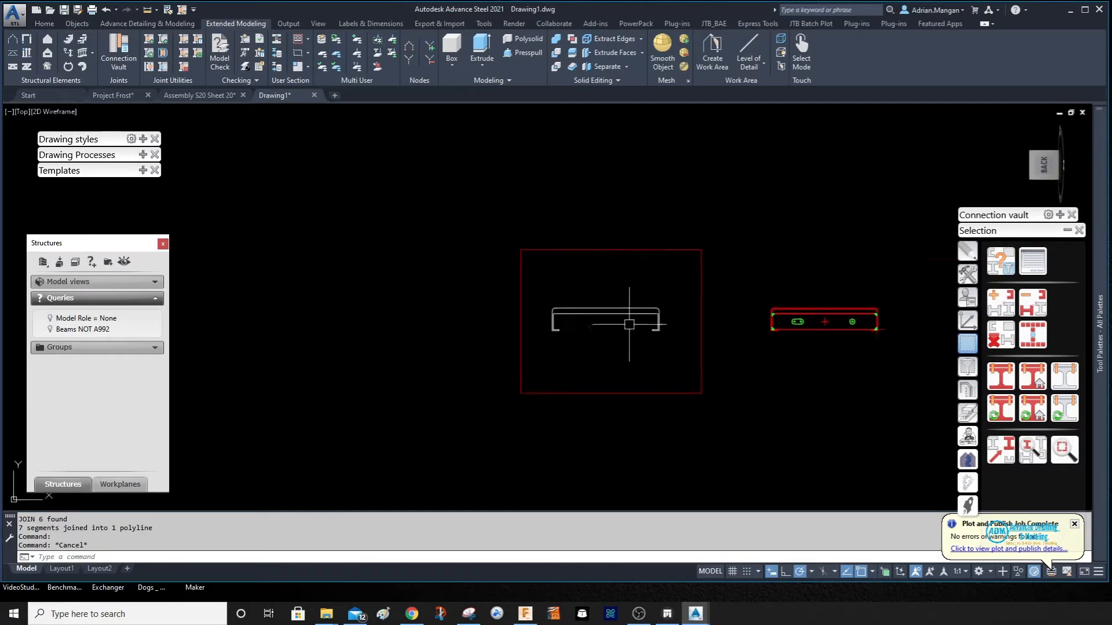
{"action": "scroll", "coordinate": [640, 318], "scroll_direction": "up", "scroll_amount": 2}
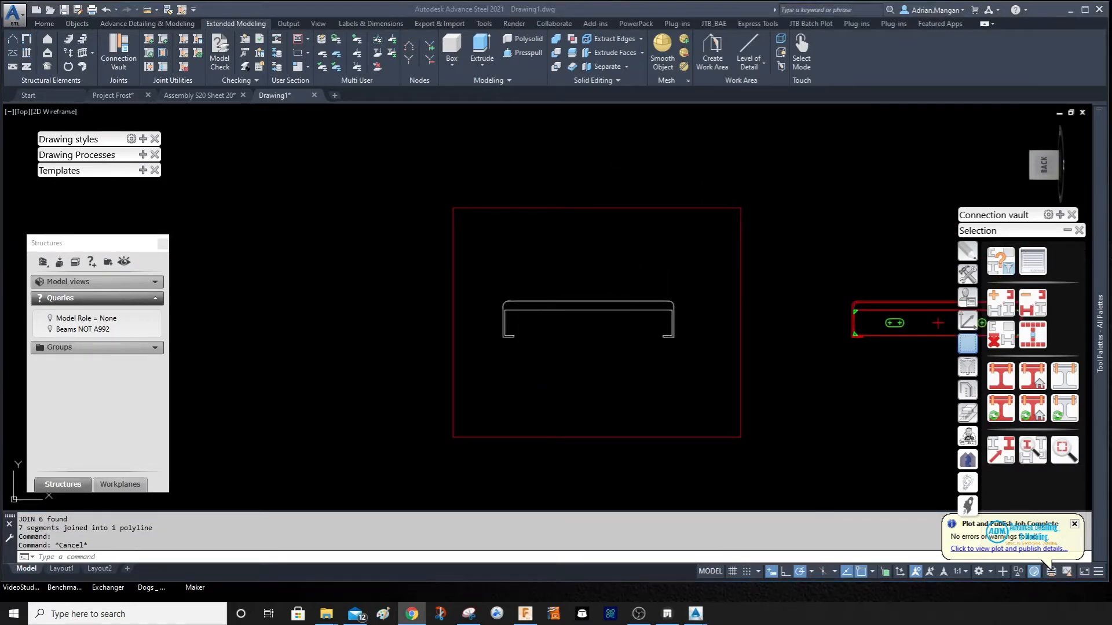
- On the Frame layer, place the text "User Defined Treads" above the profile near the frame's upper edge, keeping the default height and rotation
{"action": "left_click", "coordinate": [609, 122]}
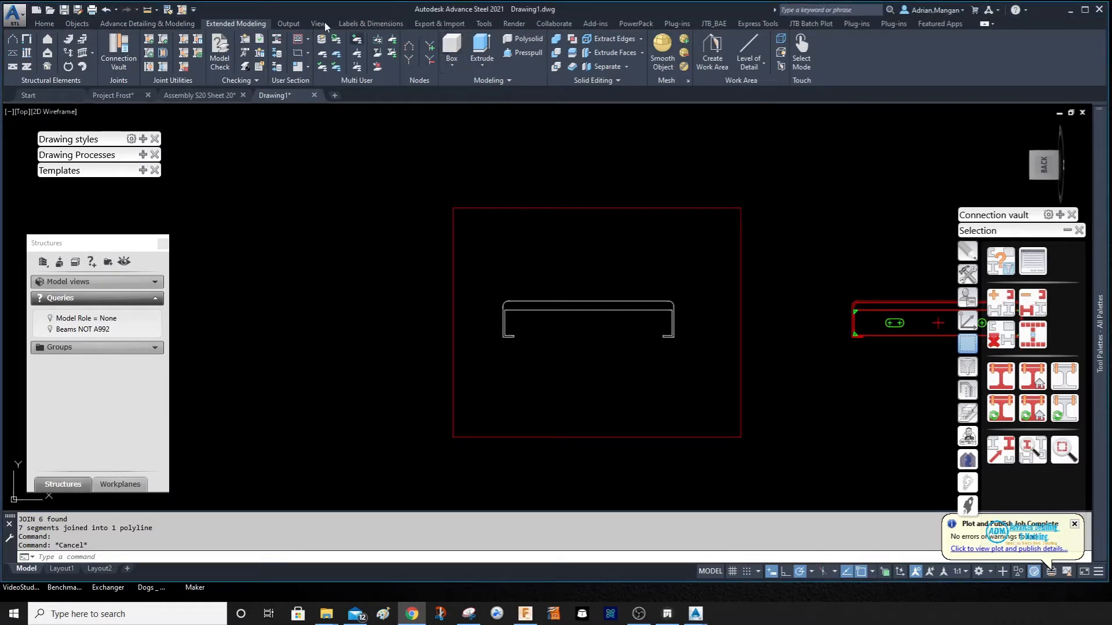
{"action": "left_click", "coordinate": [308, 40]}
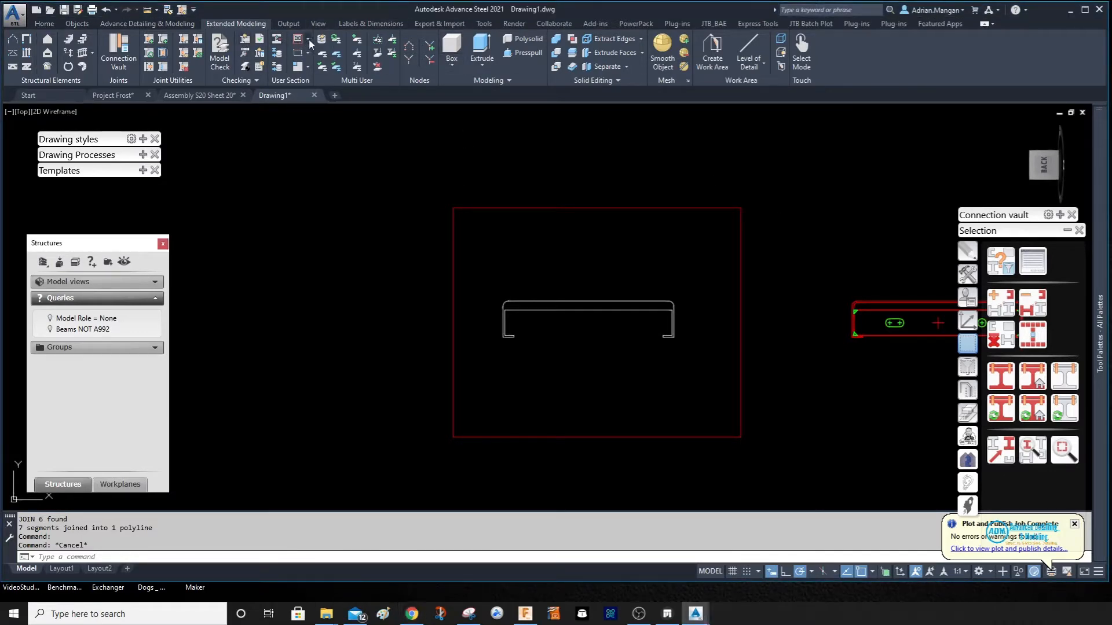
{"action": "left_click", "coordinate": [309, 39]}
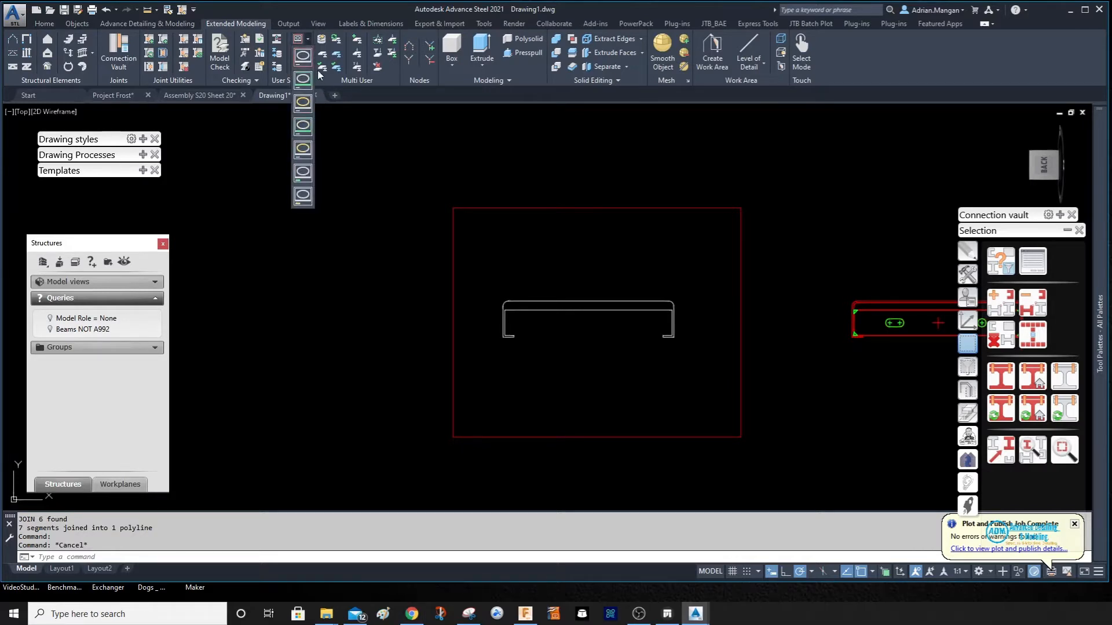
{"action": "left_click", "coordinate": [309, 59]}
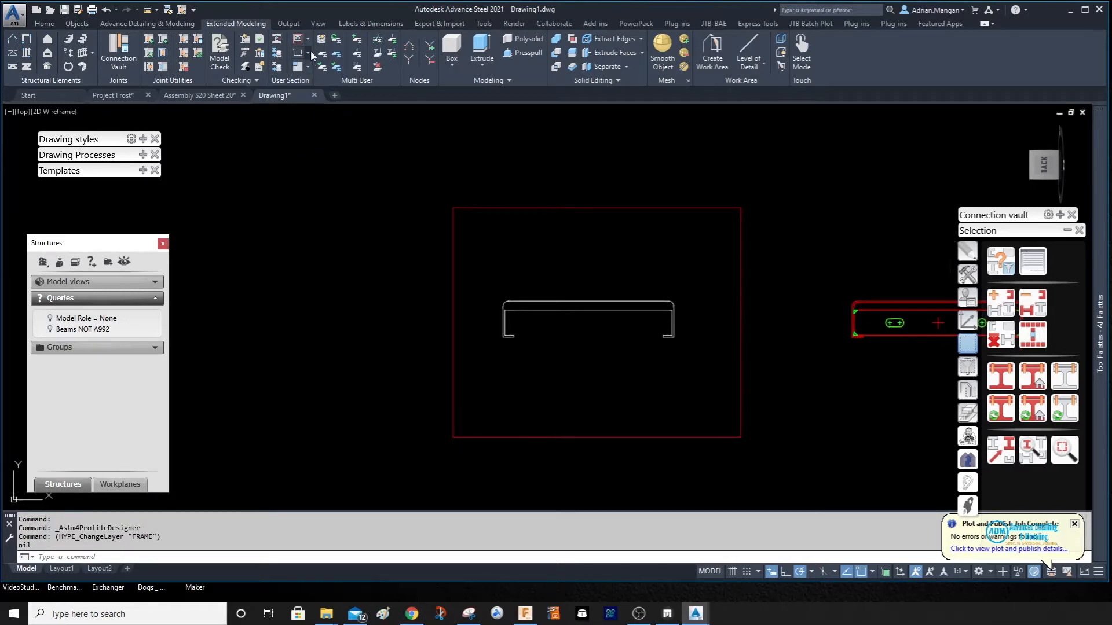
{"action": "left_click", "coordinate": [310, 54]}
{"action": "left_click", "coordinate": [303, 140]}
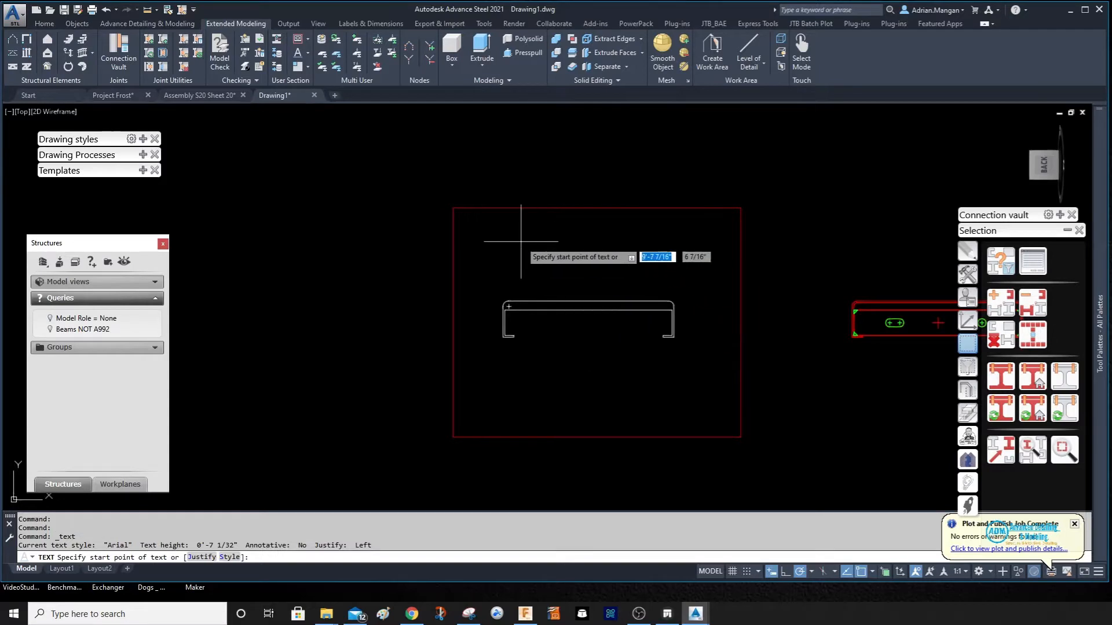
{"action": "left_click", "coordinate": [508, 235]}
{"action": "key", "text": "Return"}
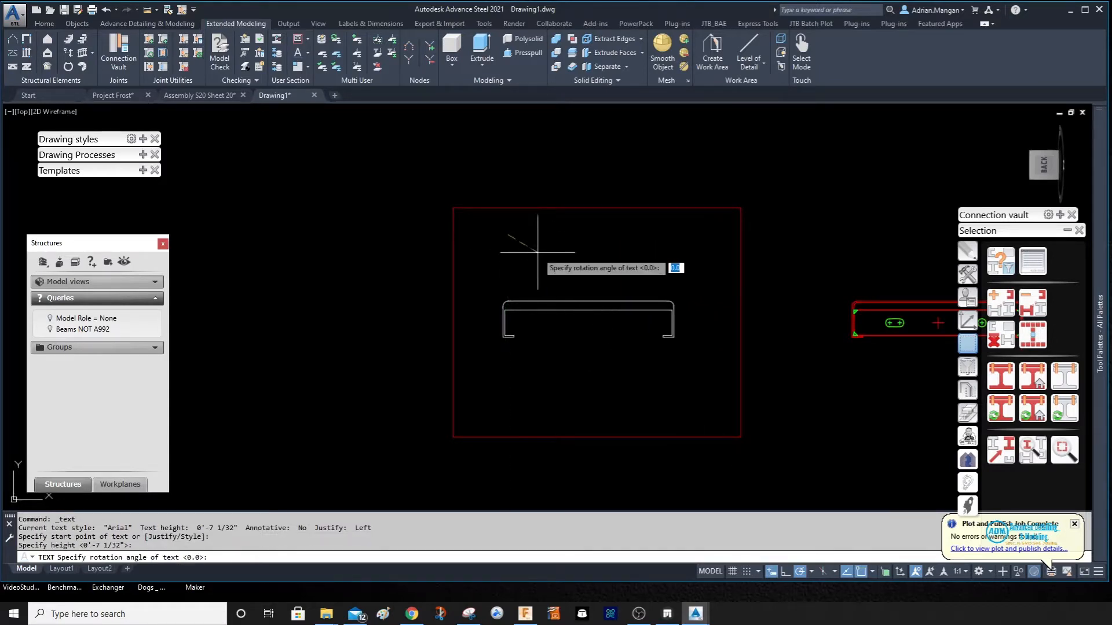
{"action": "key", "text": "Return"}
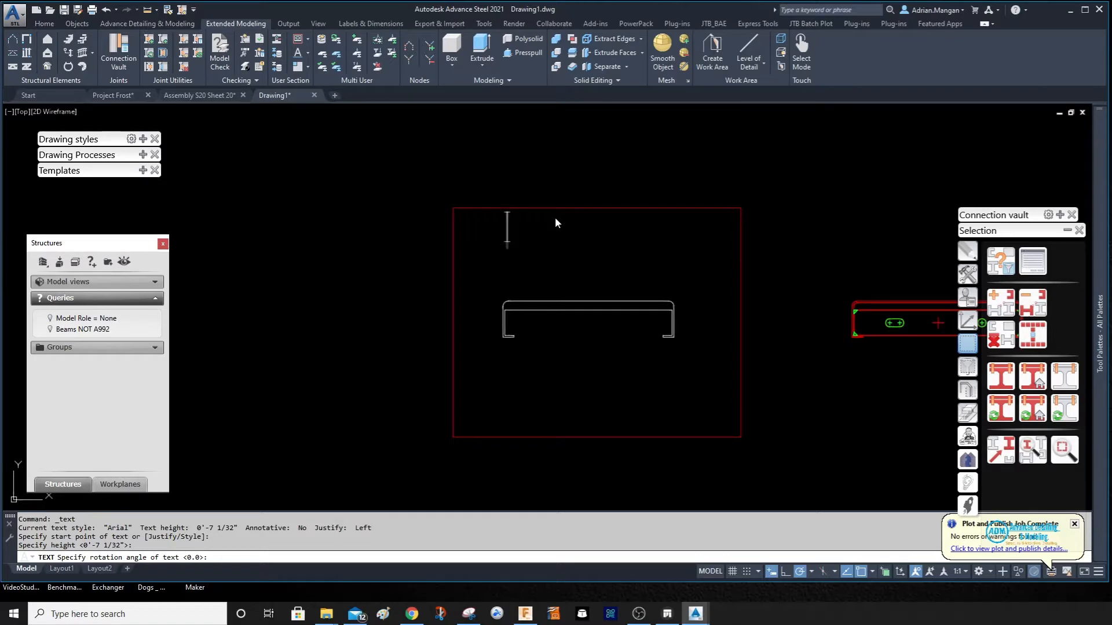
{"action": "type", "text": "User"}
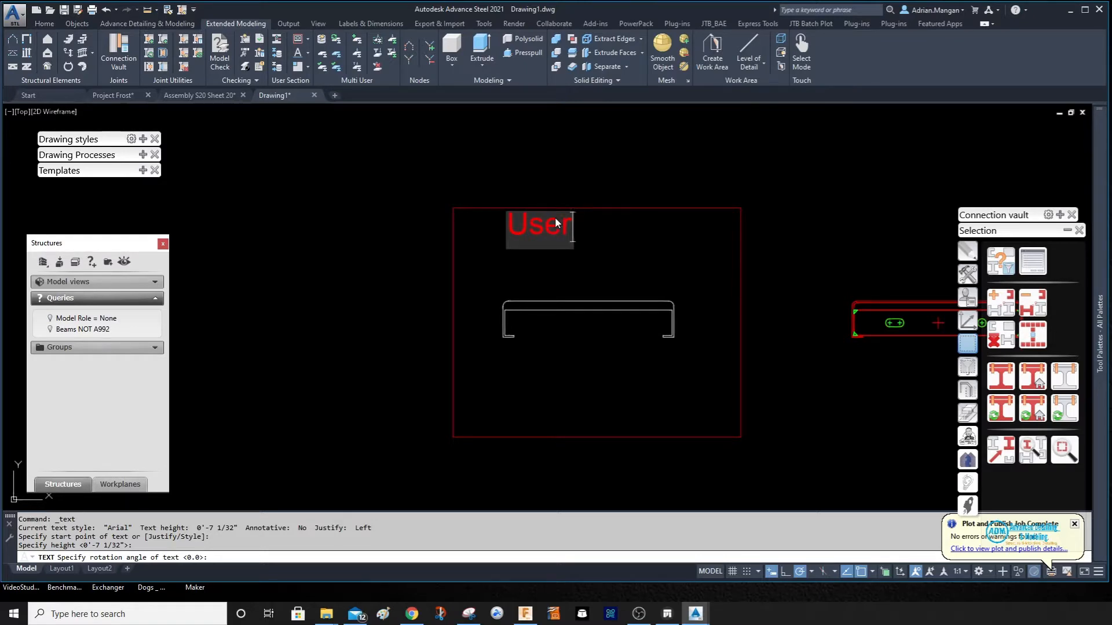
{"action": "type", "text": " Defin"}
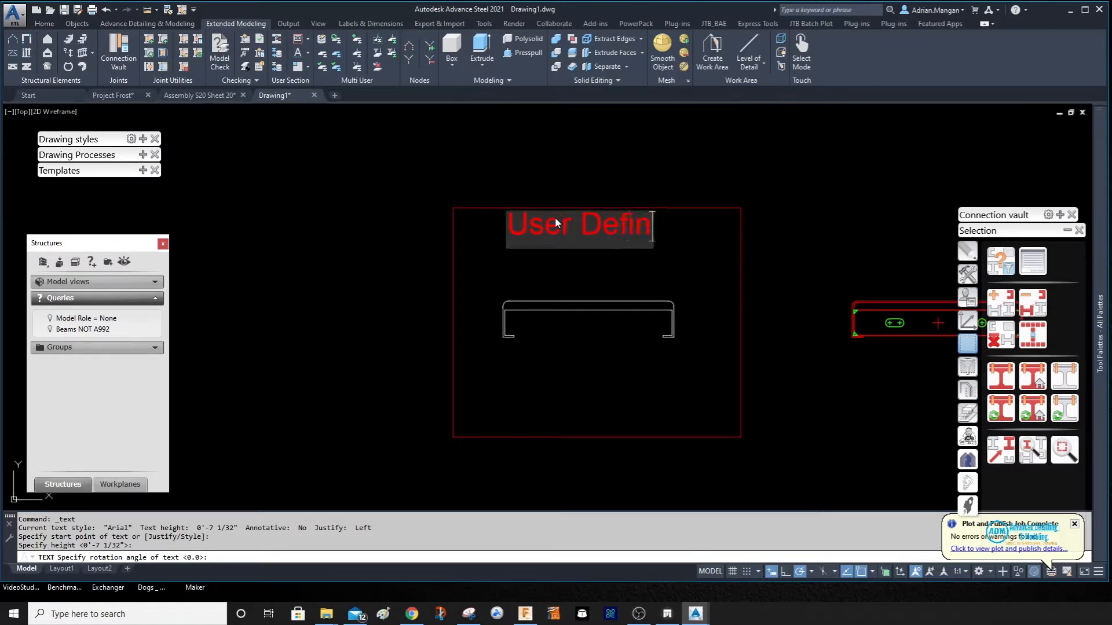
{"action": "type", "text": "ed"}
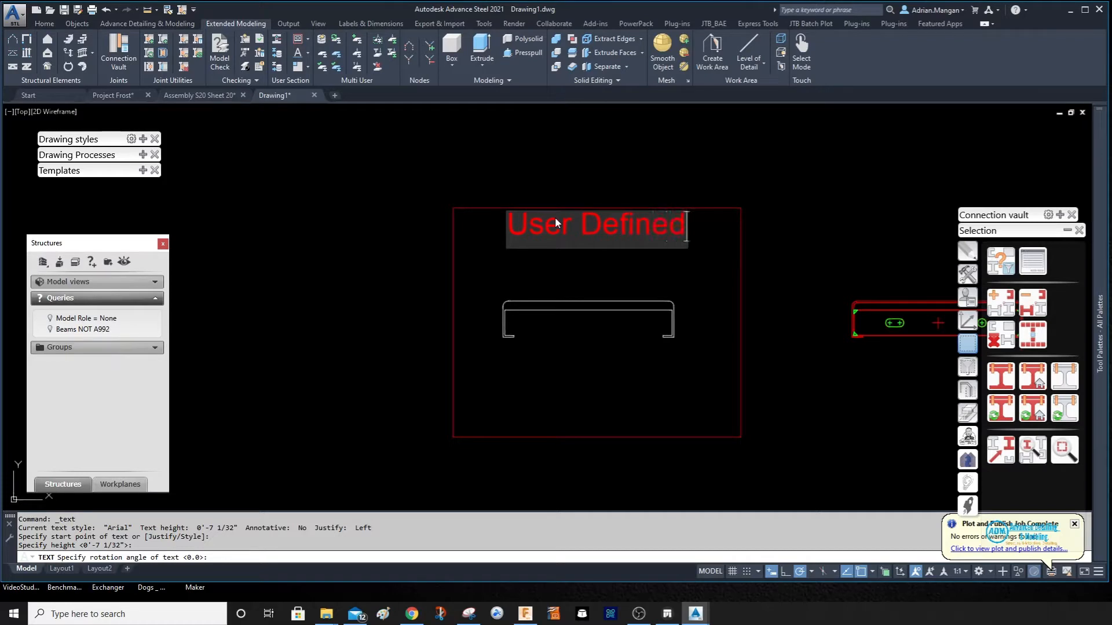
{"action": "type", "text": " Thre"}
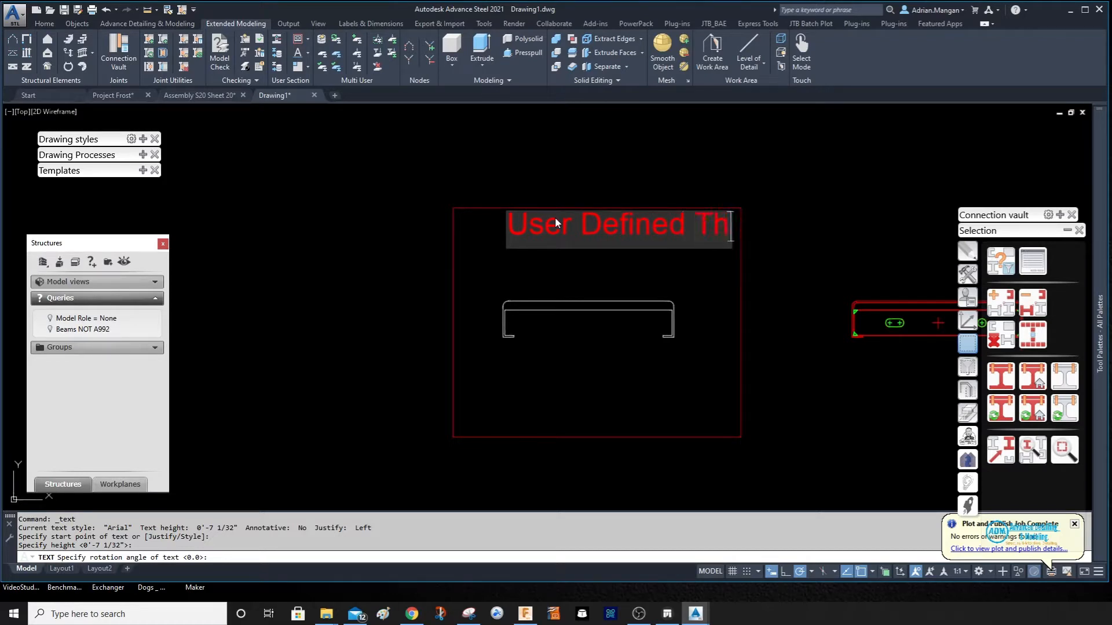
{"action": "key", "text": "BackSpace"}
{"action": "key", "text": "BackSpace"}
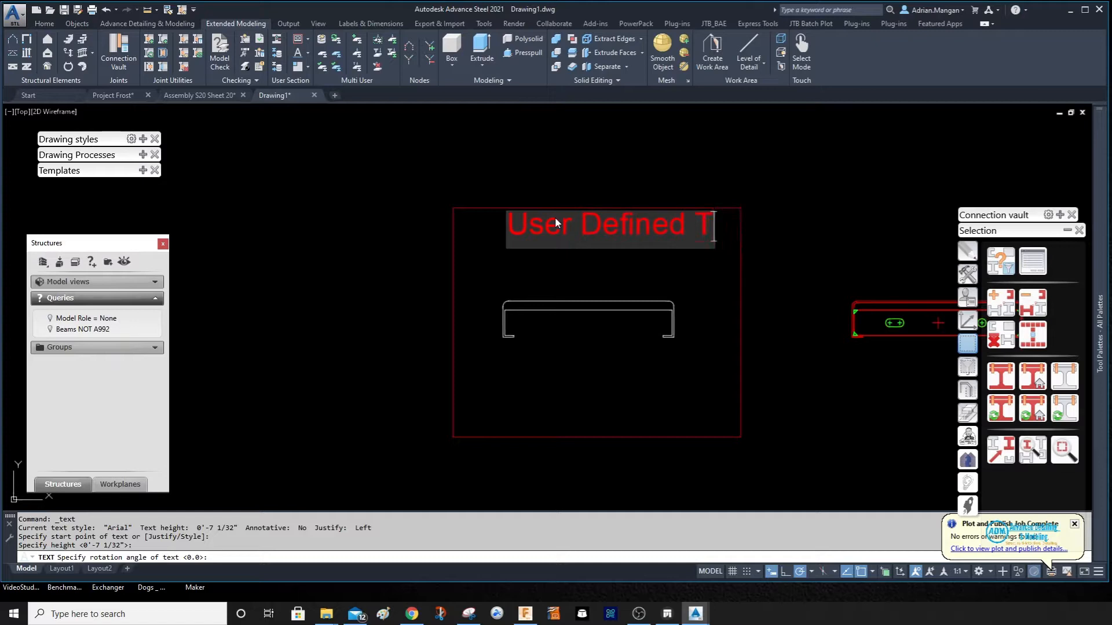
{"action": "type", "text": "reads"}
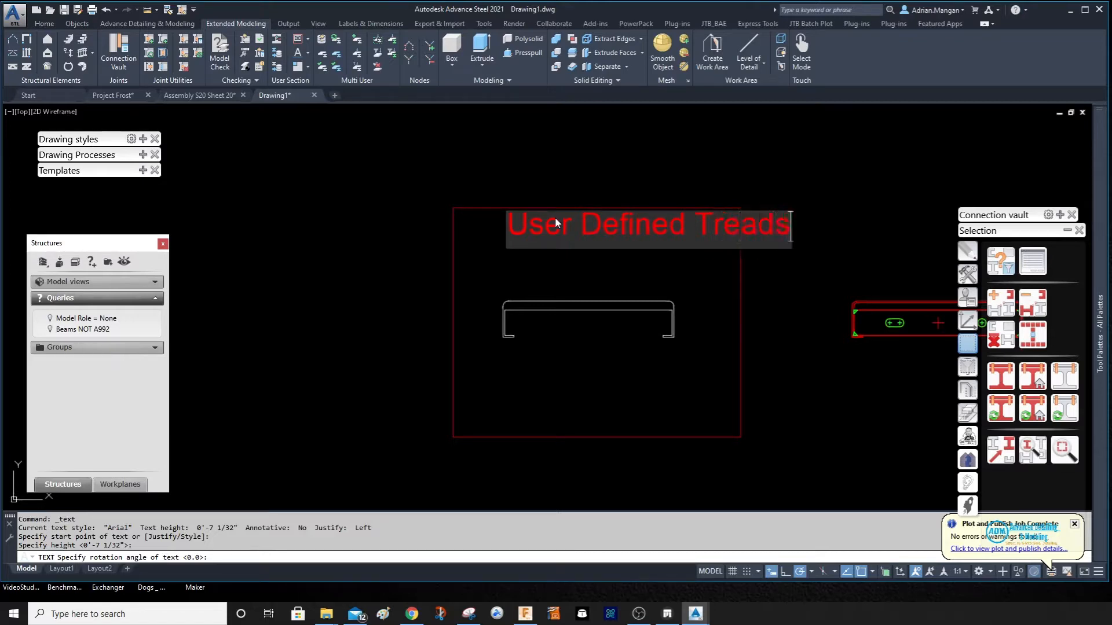
{"action": "key", "text": "Return"}
{"action": "key", "text": "Return"}
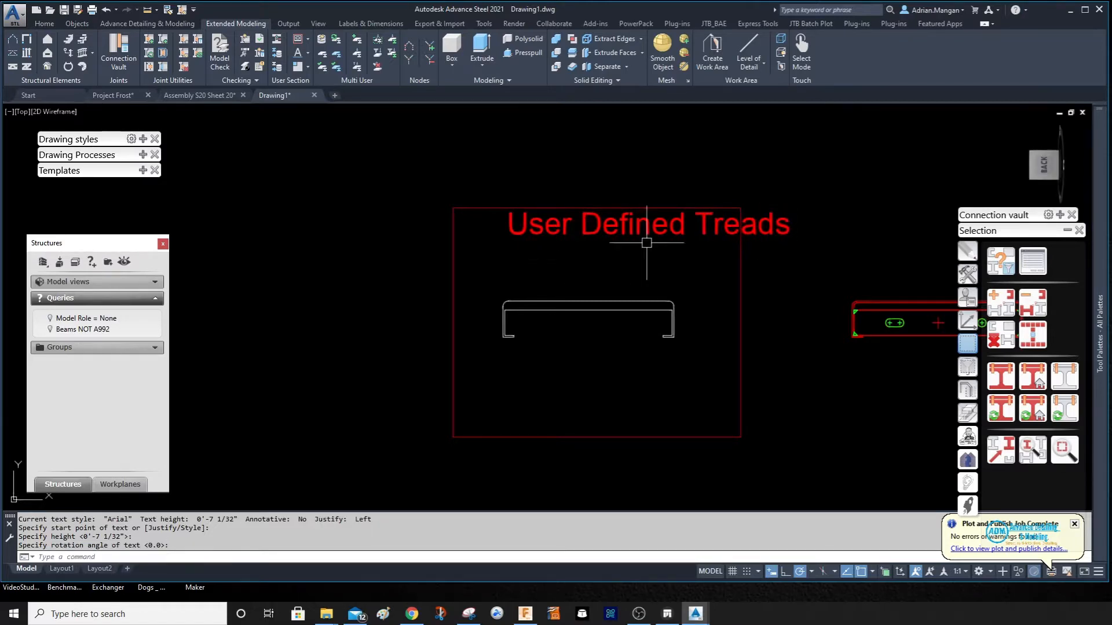
- Select the "User Defined Treads" text and apply the user section's Type_Name layer
{"action": "left_click", "coordinate": [646, 221]}
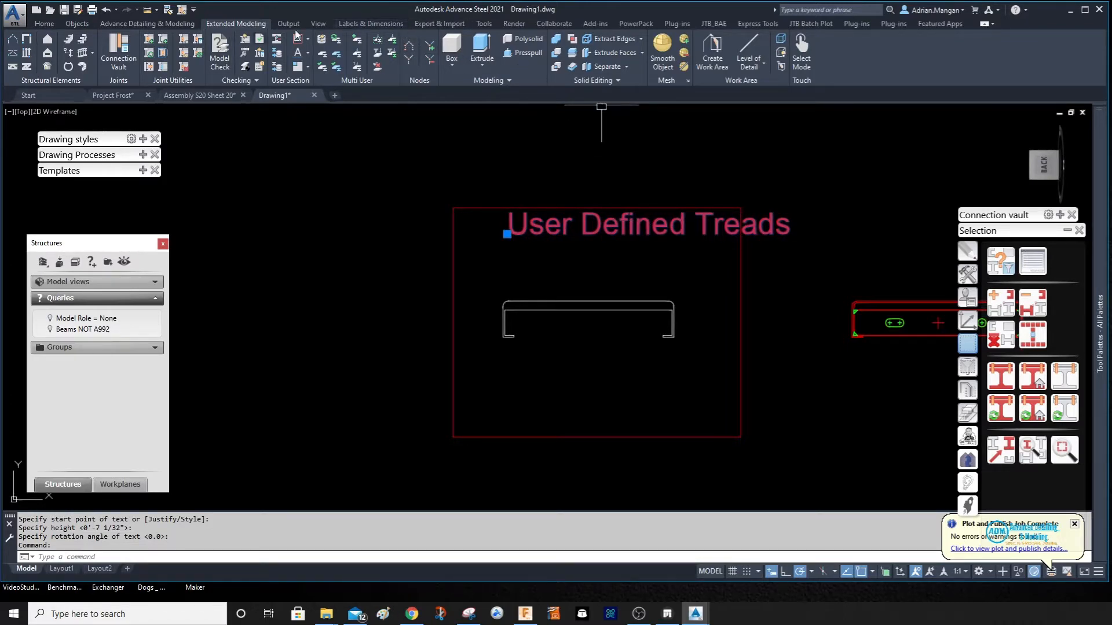
{"action": "left_click", "coordinate": [308, 39]}
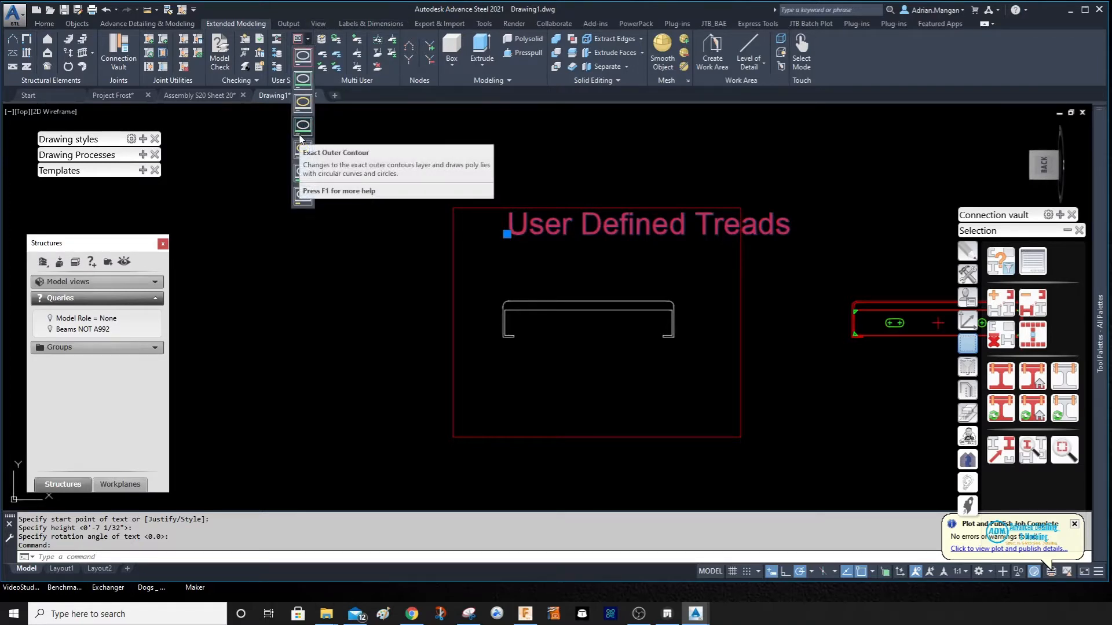
{"action": "left_click", "coordinate": [302, 173]}
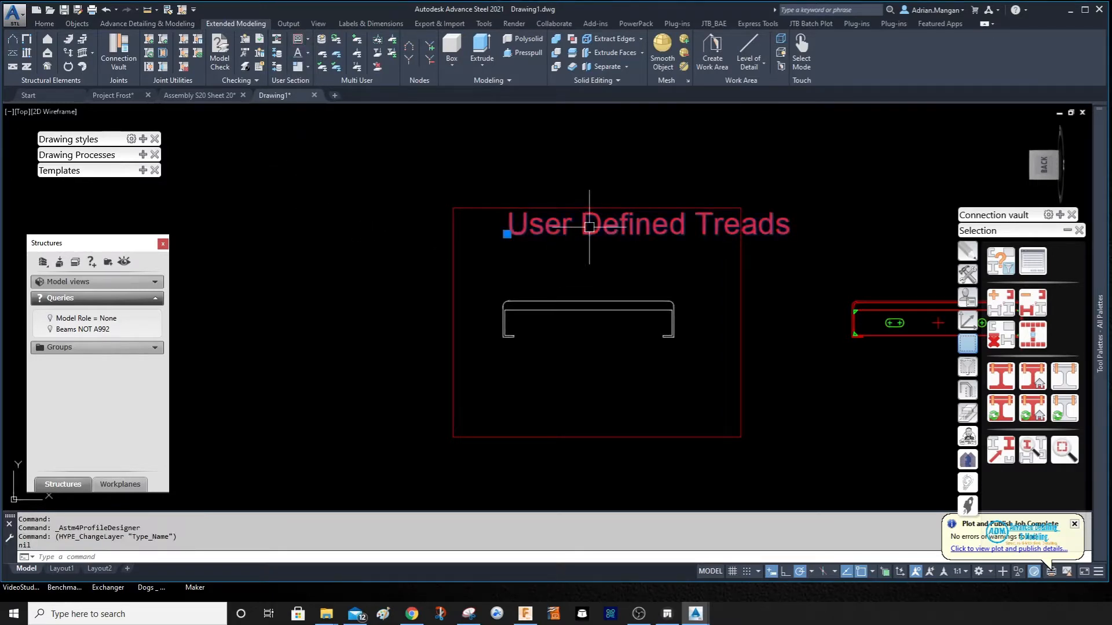
- Put the "User Defined Treads" text on the Hype_SectionName layer and make Hype_TypeName the current layer
{"action": "left_click", "coordinate": [44, 24]}
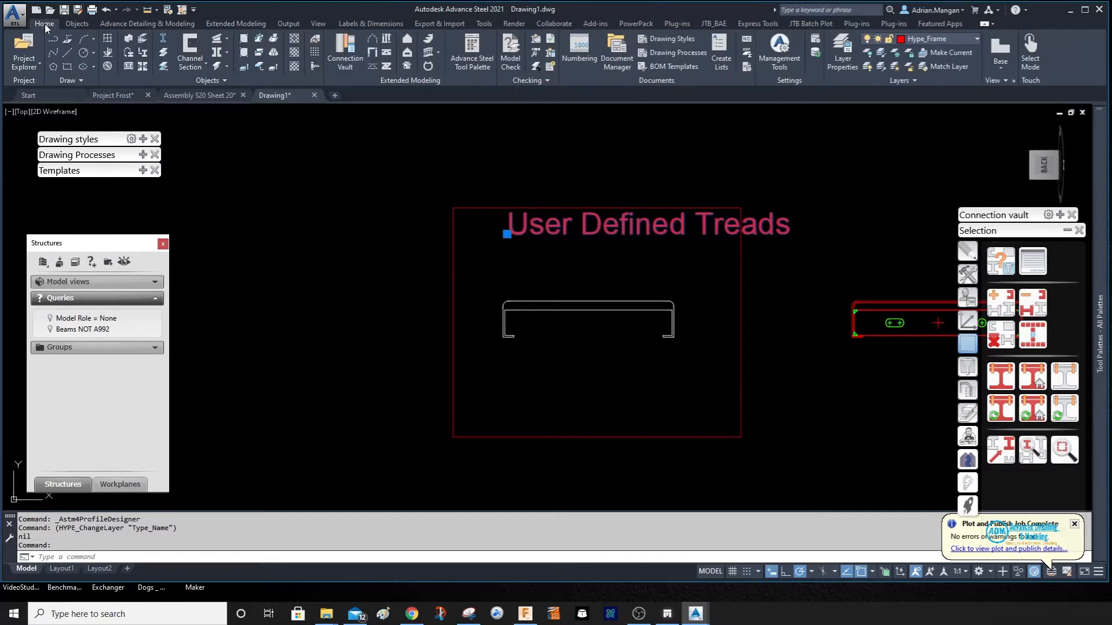
{"action": "left_click", "coordinate": [960, 37]}
{"action": "key", "text": "Escape"}
{"action": "key", "text": "Escape"}
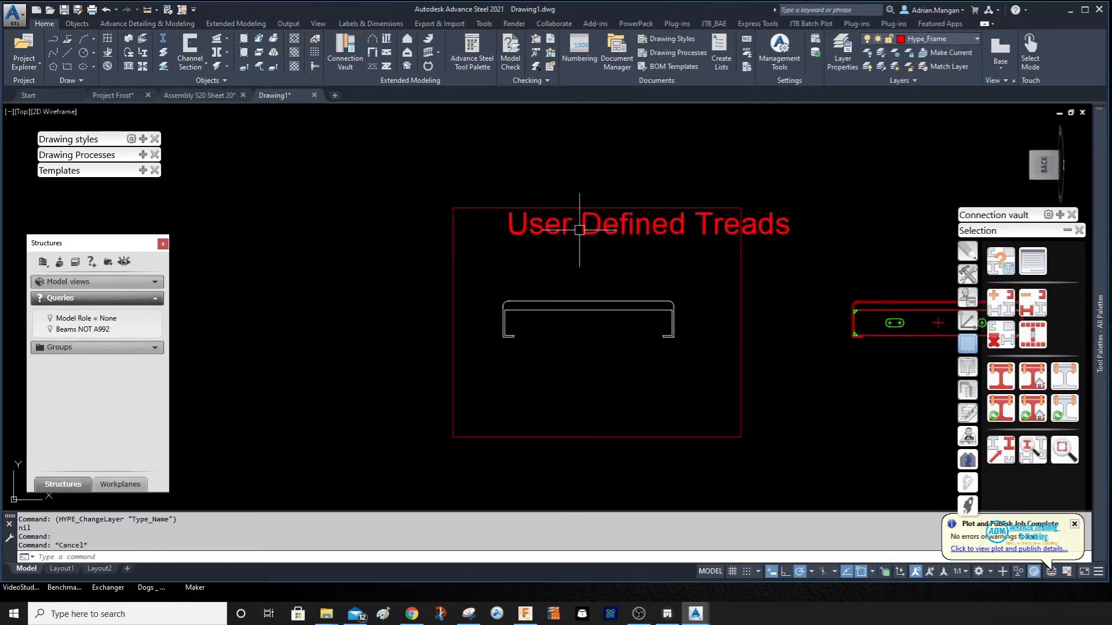
{"action": "left_click", "coordinate": [947, 37]}
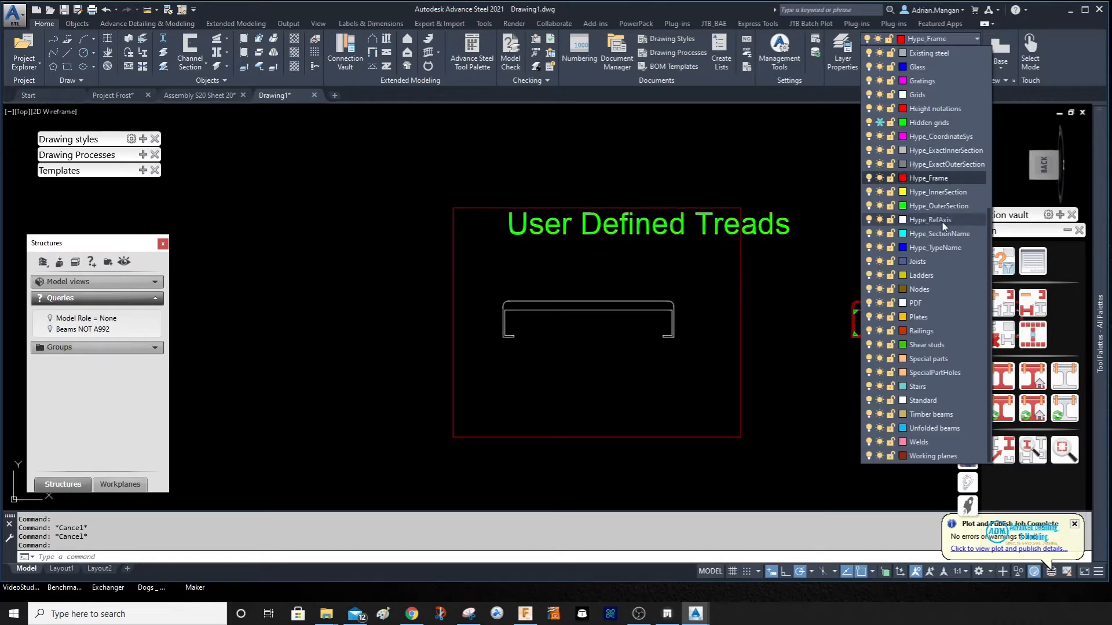
{"action": "left_click", "coordinate": [938, 247]}
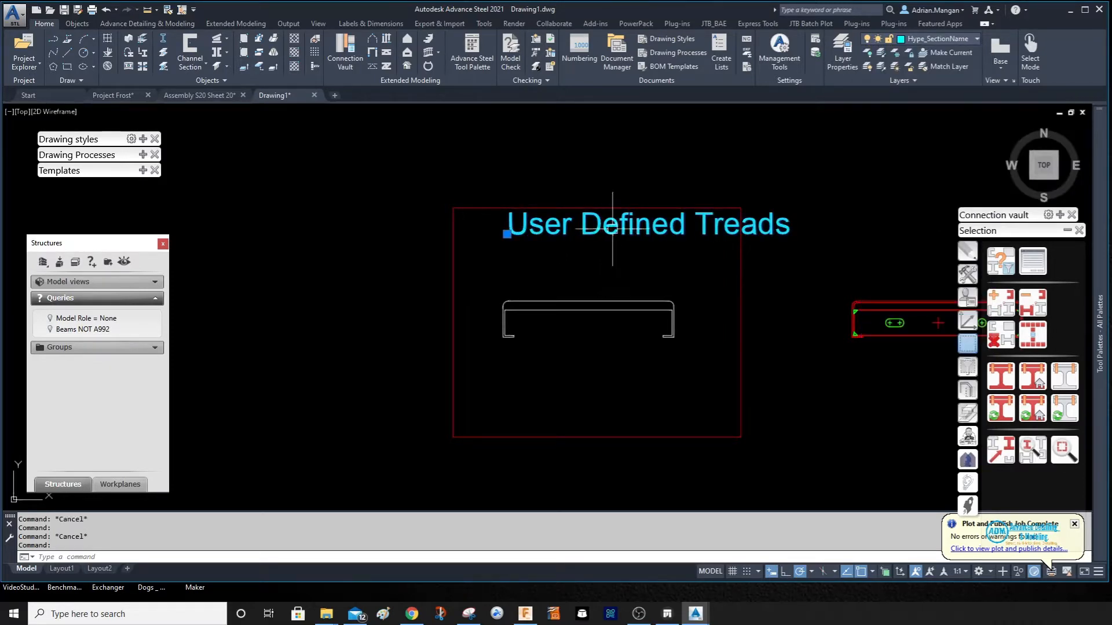
- Set the height of the "User Defined Treads" text to 1.25 inches
{"action": "right_click", "coordinate": [335, 276]}
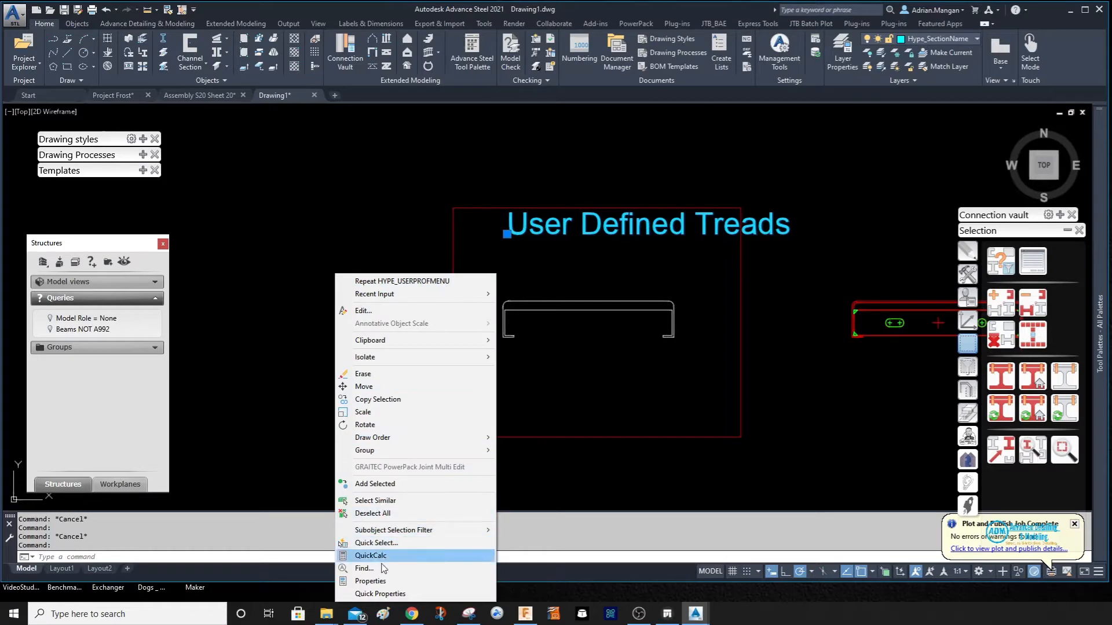
{"action": "left_click", "coordinate": [374, 581]}
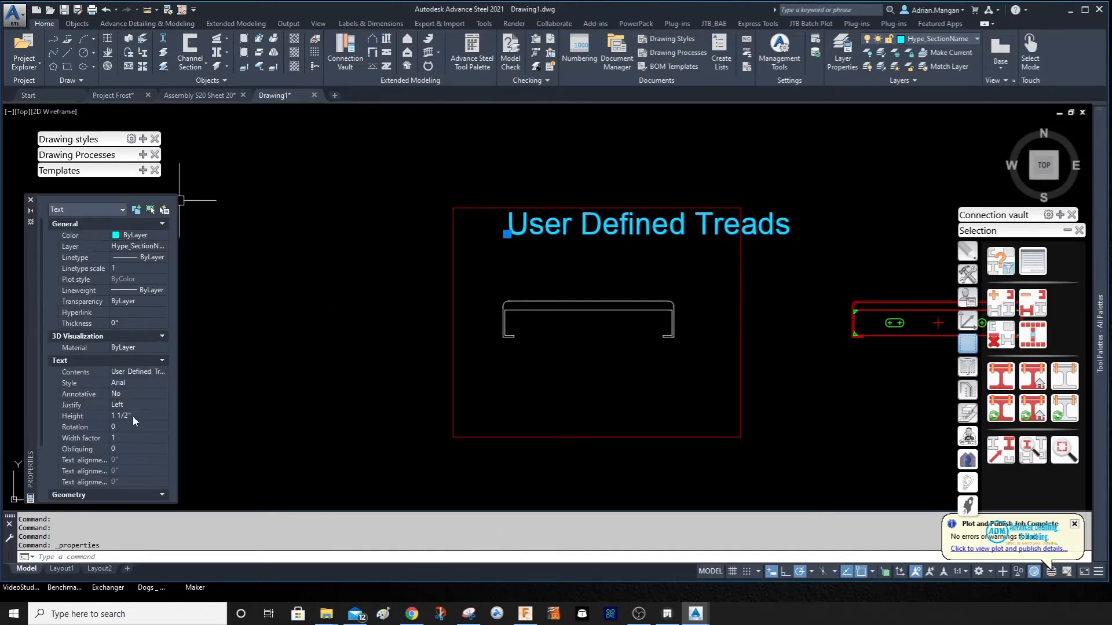
{"action": "left_click", "coordinate": [136, 416]}
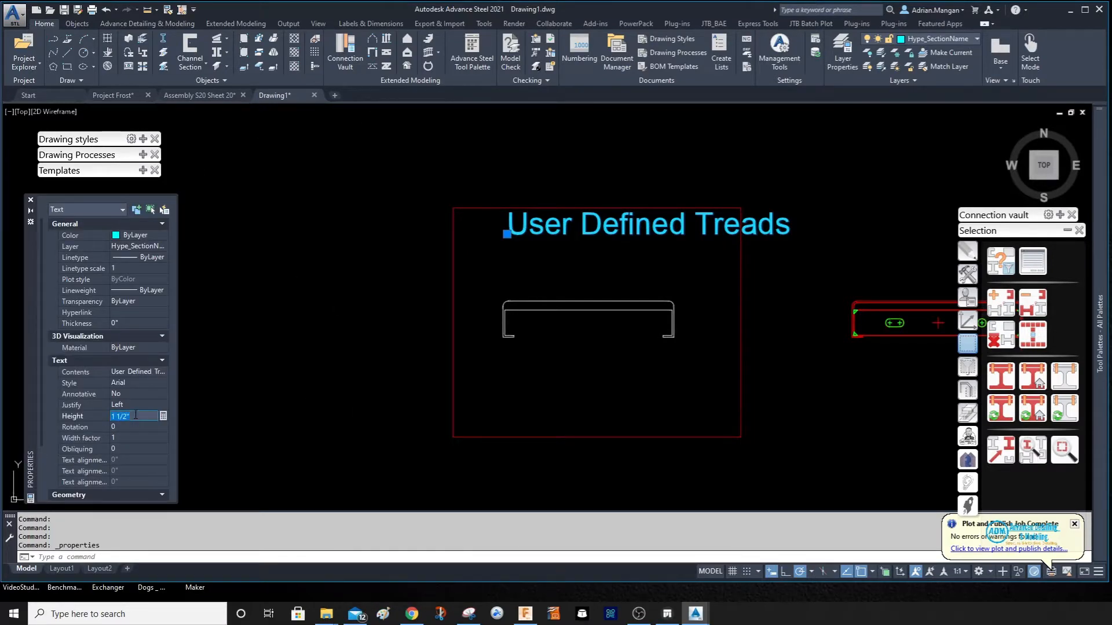
{"action": "type", "text": "1.25"}
{"action": "key", "text": "Tab"}
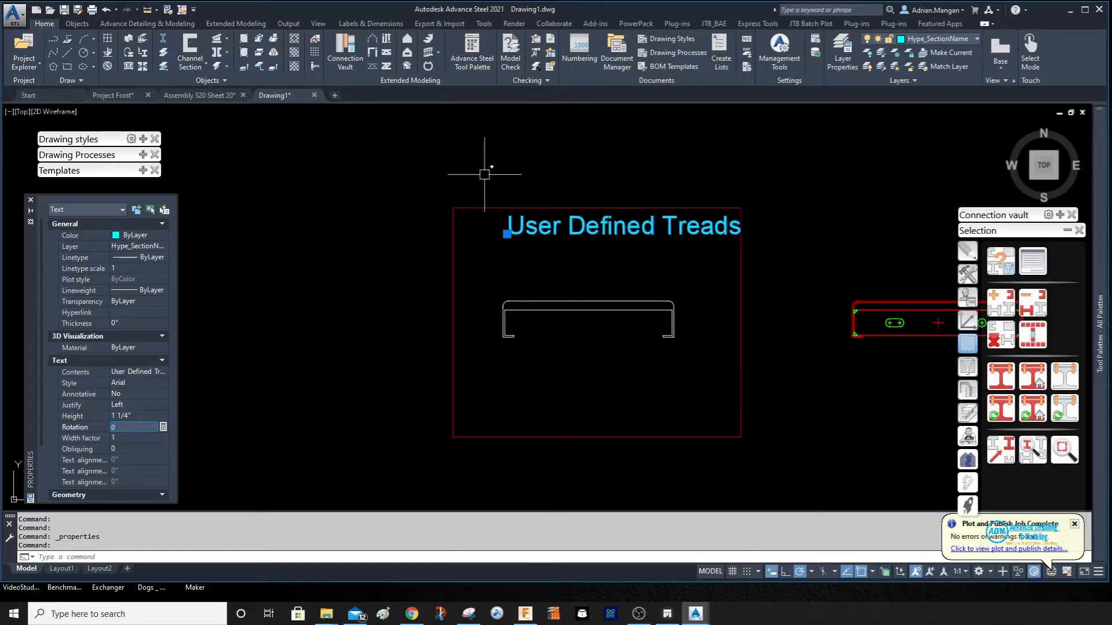
{"action": "key", "text": "Escape"}
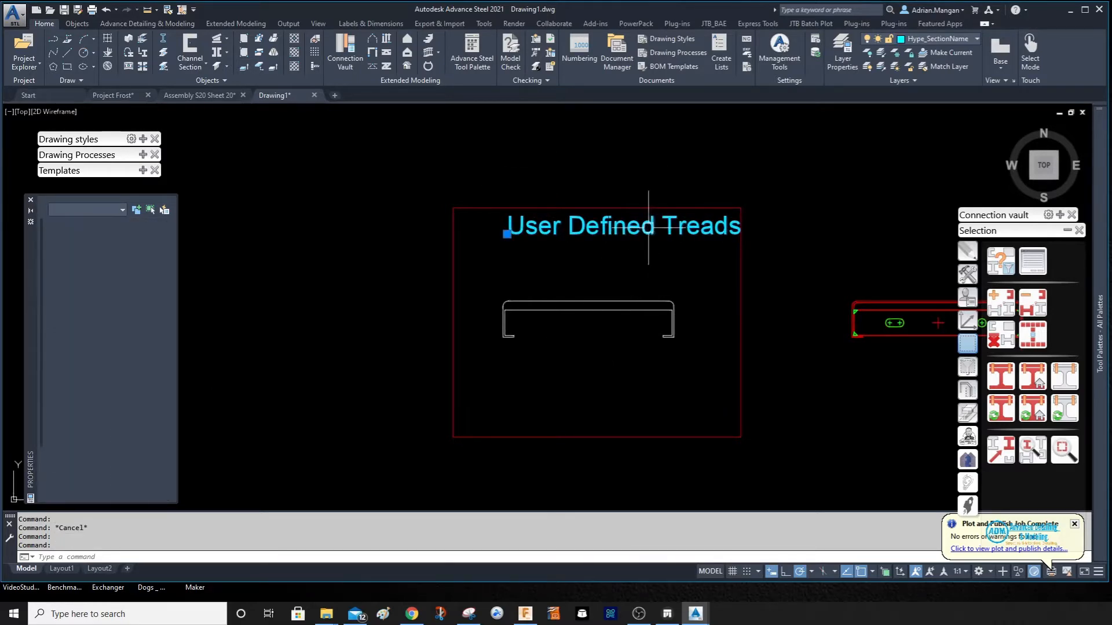
- Centre the "User Defined Treads" text above the profile and copy it straight down to near the frame's lower edge
{"action": "left_click", "coordinate": [630, 232]}
{"action": "right_click", "coordinate": [630, 237]}
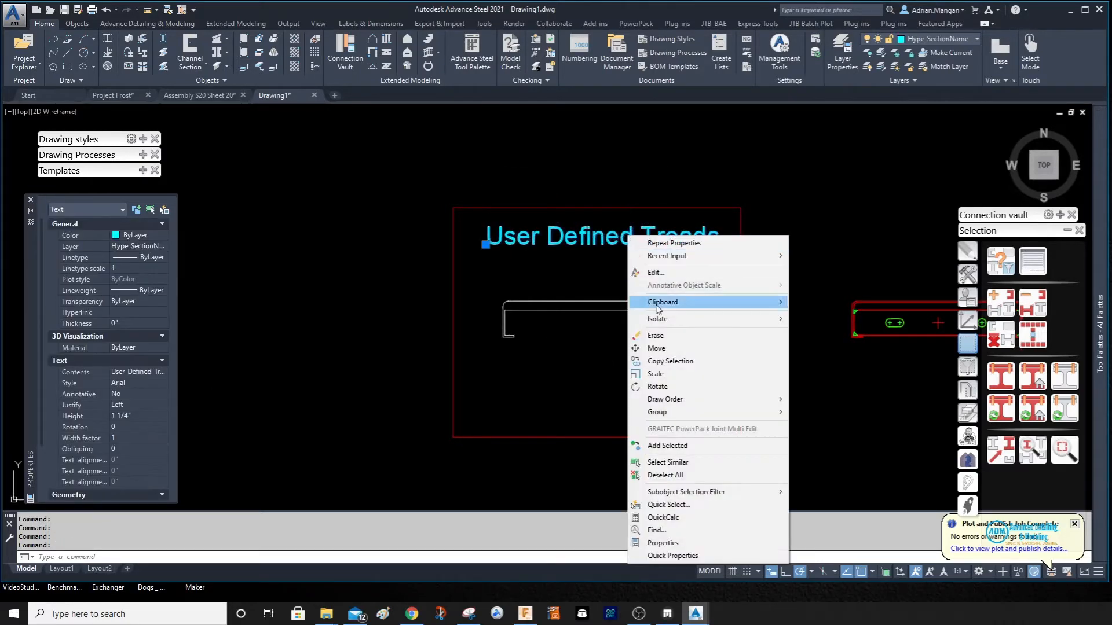
{"action": "left_click", "coordinate": [666, 361]}
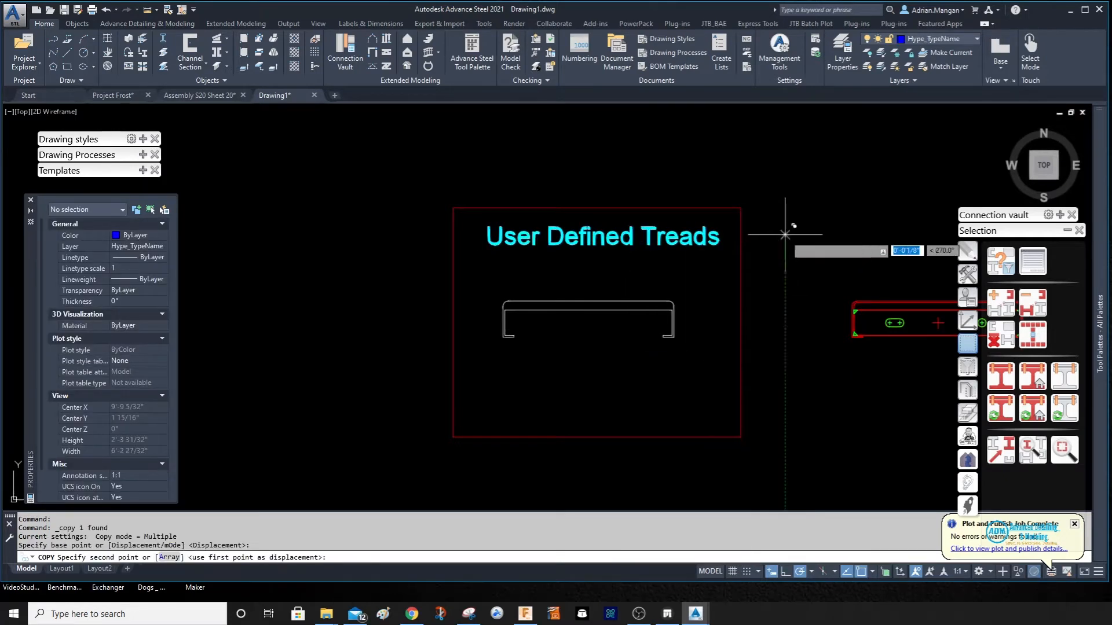
{"action": "left_click", "coordinate": [786, 403]}
{"action": "key", "text": "Escape"}
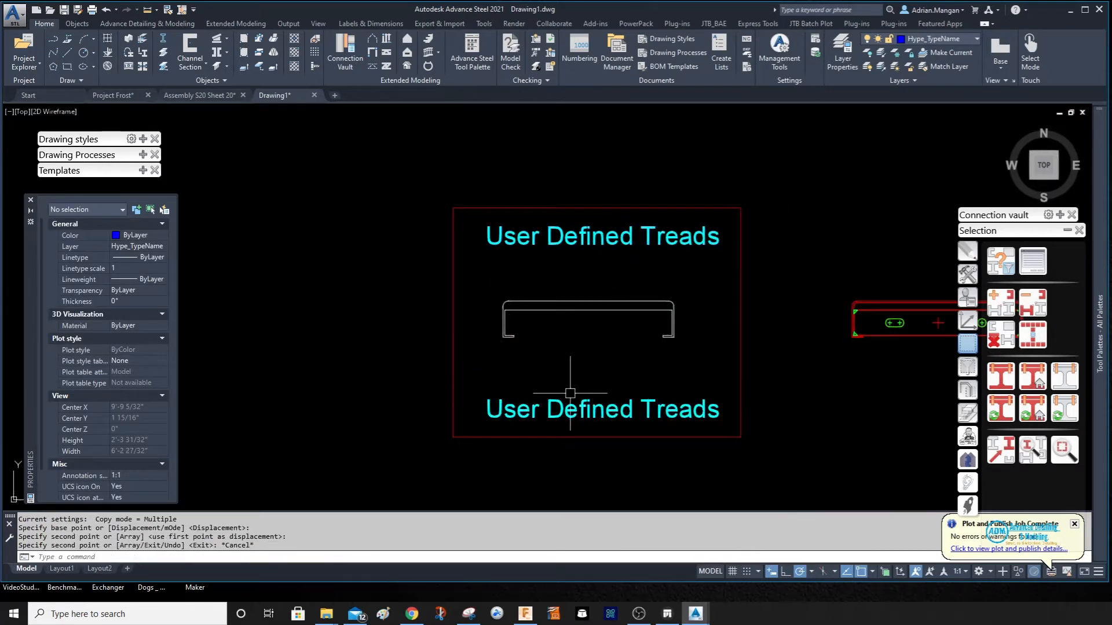
- Change the copied text below the profile to "GRIP STRUT 11 3/4"
{"action": "left_click", "coordinate": [486, 405]}
{"action": "double_click", "coordinate": [565, 411]}
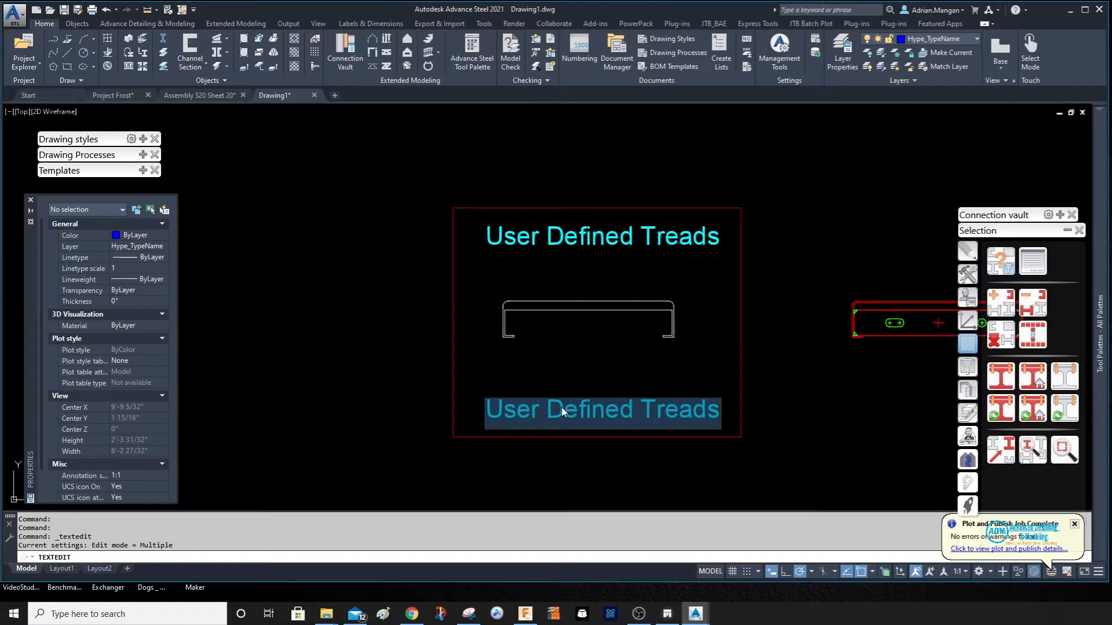
{"action": "type", "text": "gr"}
{"action": "key", "text": "BackSpace"}
{"action": "key", "text": "BackSpace"}
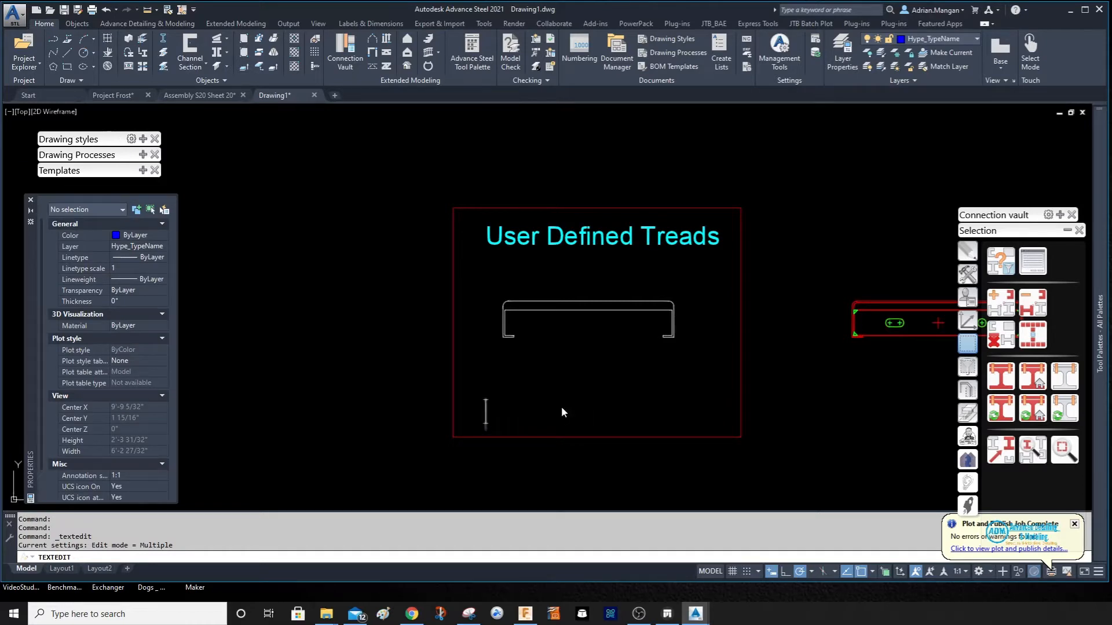
{"action": "type", "text": "GRIP STRUT 11.75"}
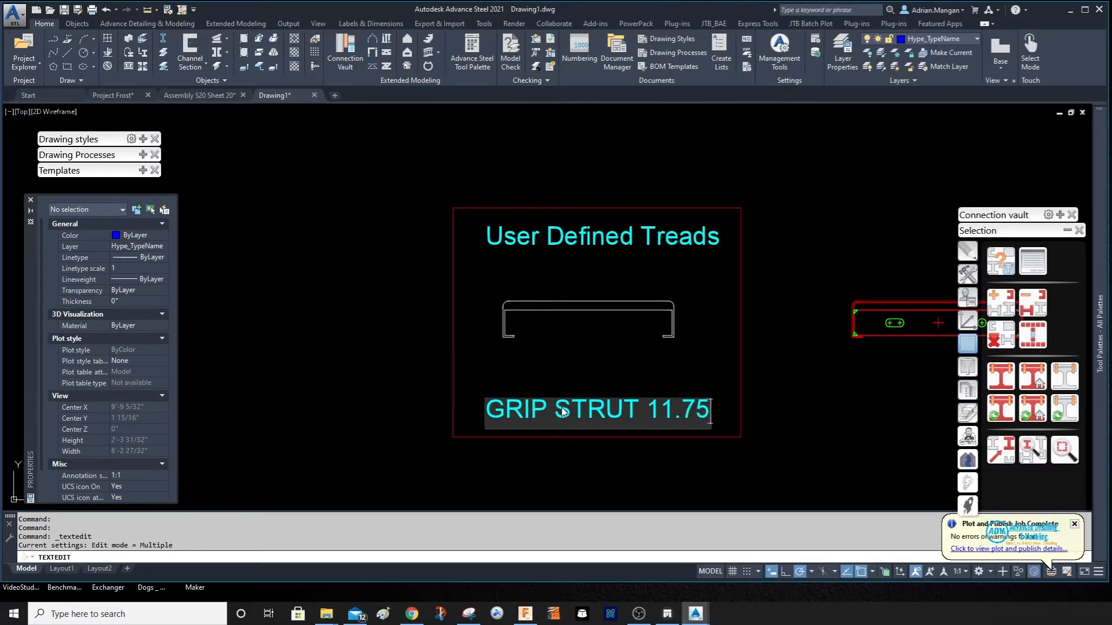
{"action": "key", "text": "BackSpace"}
{"action": "key", "text": "BackSpace"}
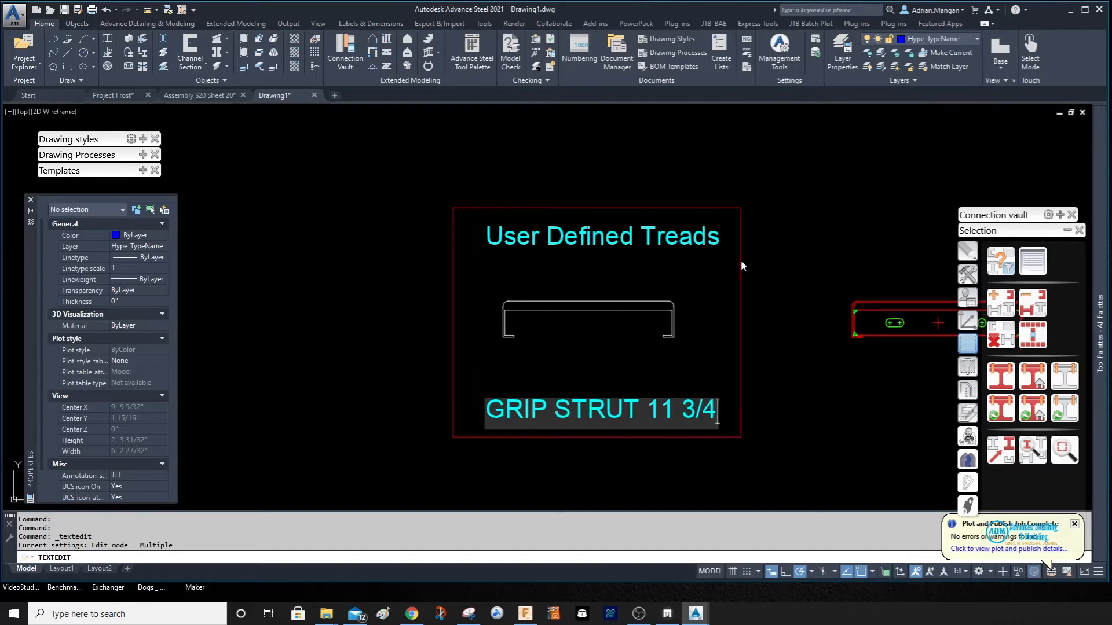
{"action": "key", "text": "Return"}
{"action": "scroll", "coordinate": [631, 313], "scroll_direction": "up", "scroll_amount": 4}
{"action": "key", "text": "Escape"}
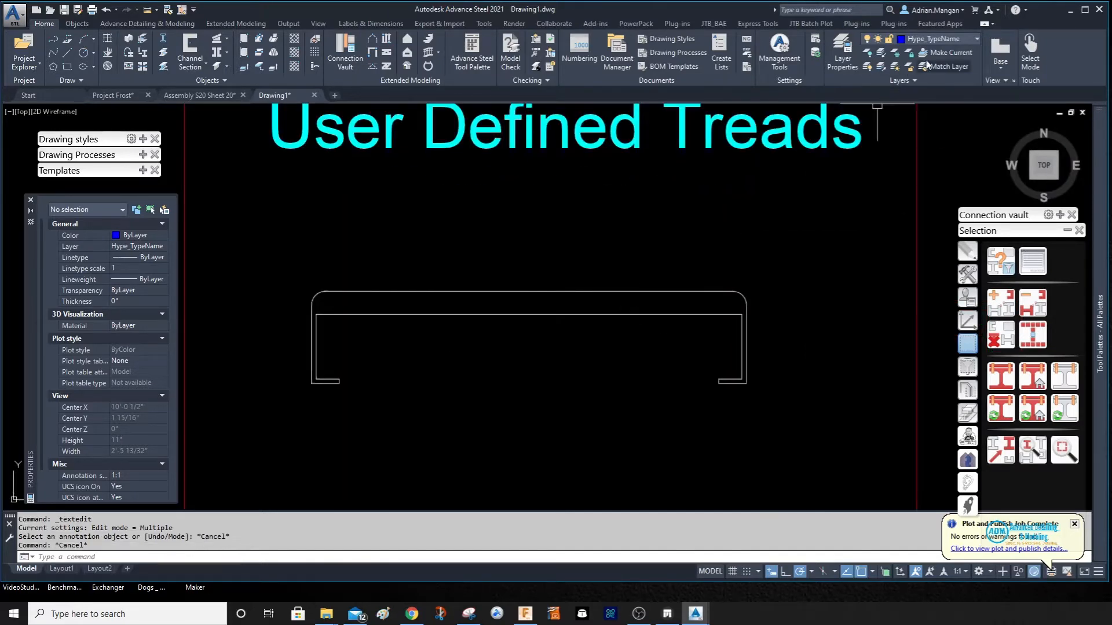
- Assign the closed profile polyline to the Hype_ExactOuterSection layer, check its selection and clear it
{"action": "left_click", "coordinate": [970, 39]}
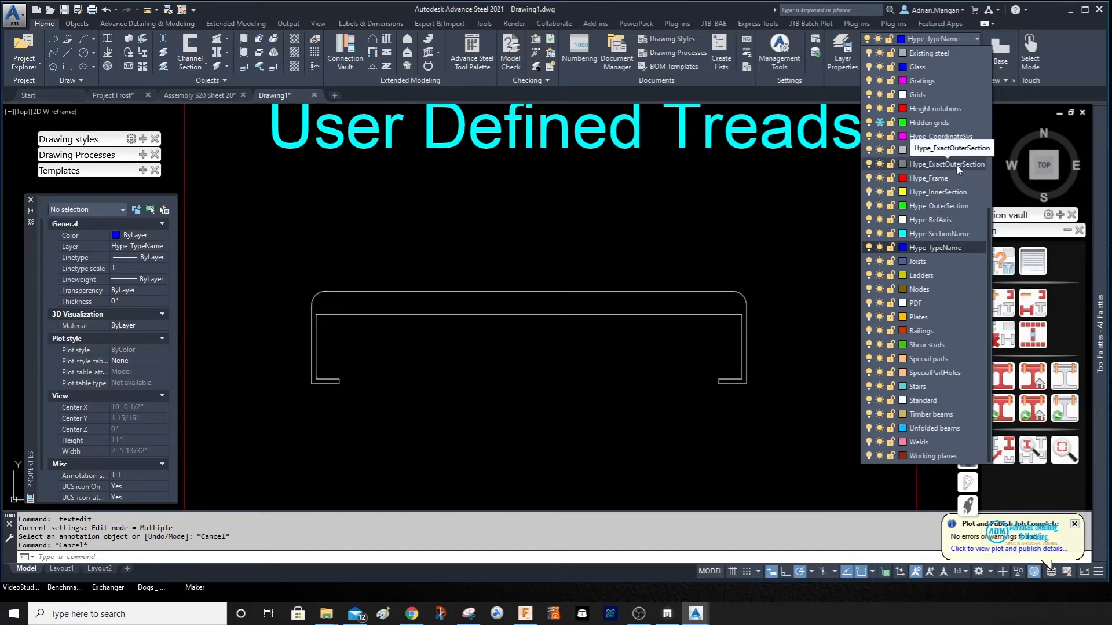
{"action": "left_click", "coordinate": [724, 288]}
{"action": "left_click", "coordinate": [724, 290]}
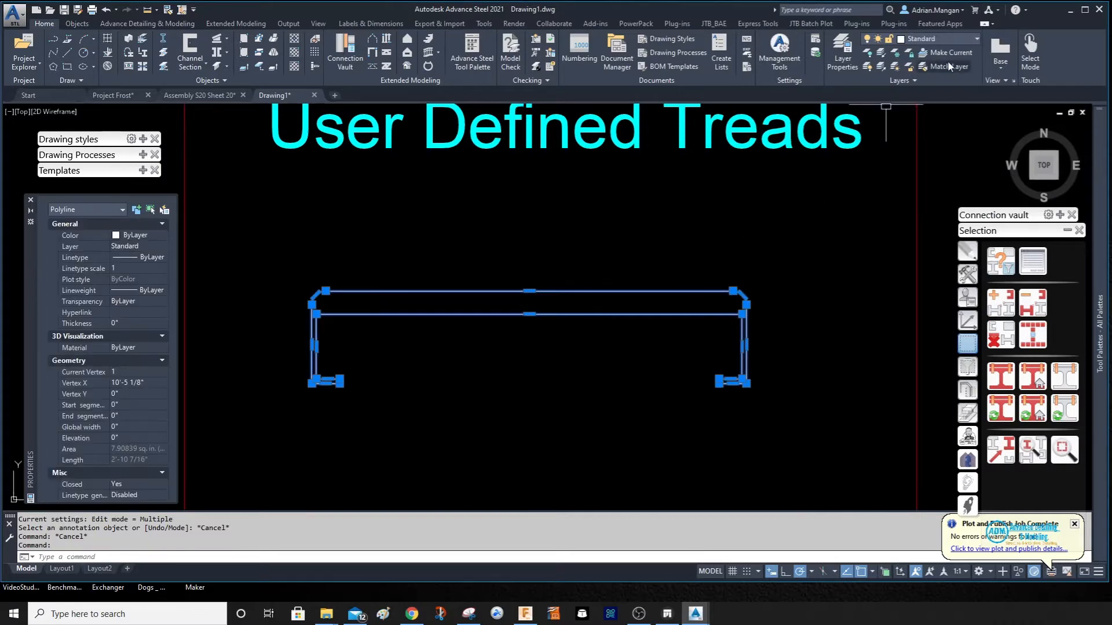
{"action": "left_click", "coordinate": [976, 38]}
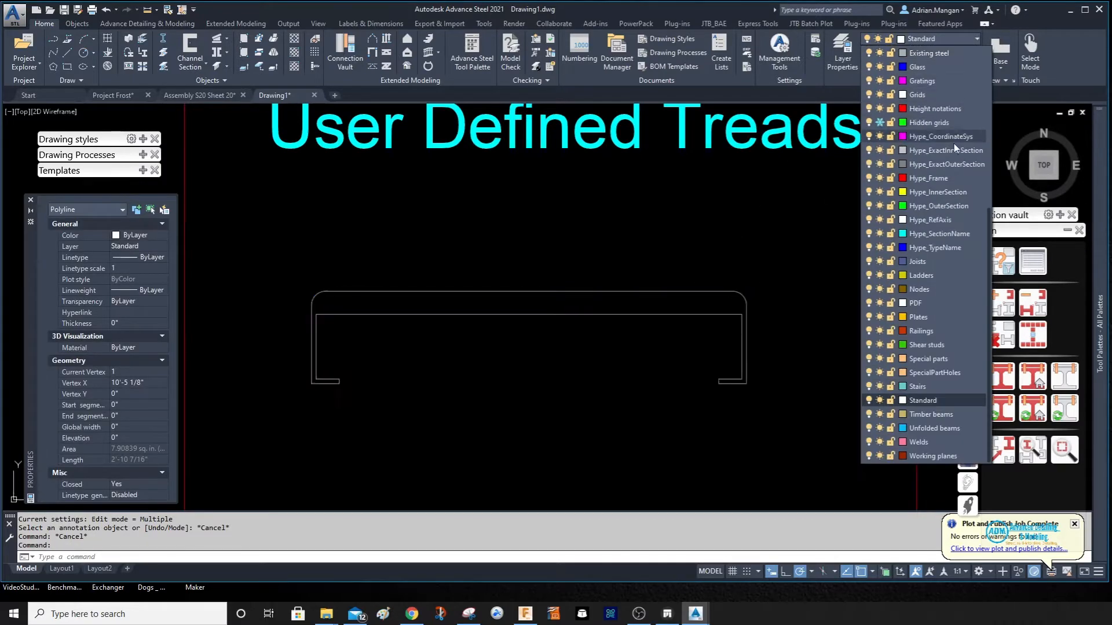
{"action": "left_click", "coordinate": [950, 163]}
{"action": "scroll", "coordinate": [773, 235], "scroll_direction": "down", "scroll_amount": 2}
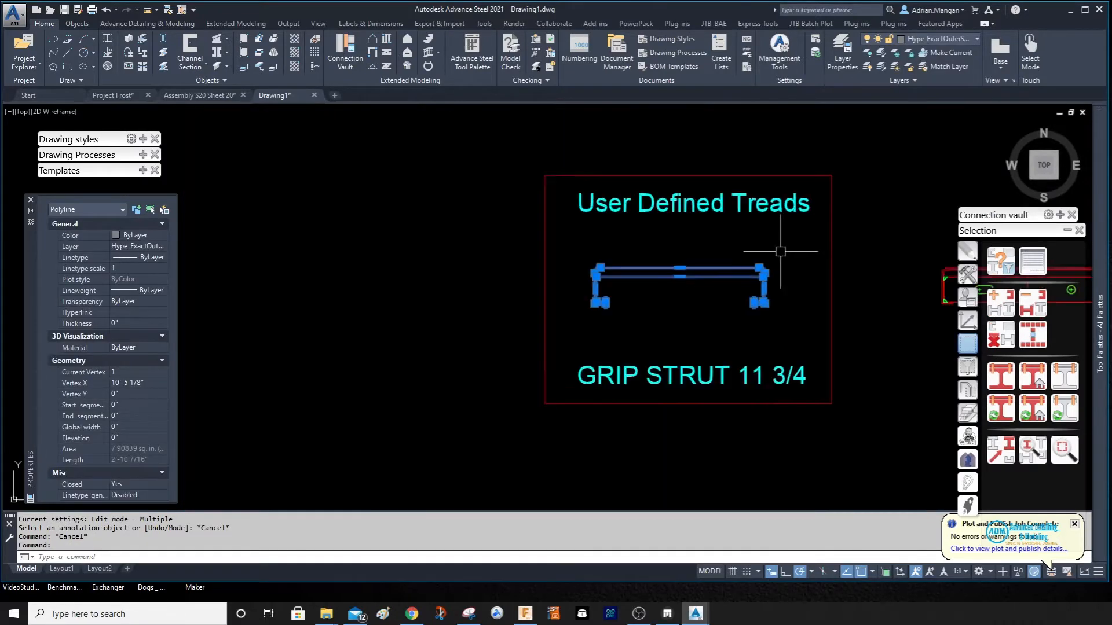
{"action": "key", "text": "Escape"}
{"action": "scroll", "coordinate": [751, 246], "scroll_direction": "up", "scroll_amount": 2}
{"action": "left_click", "coordinate": [757, 243]}
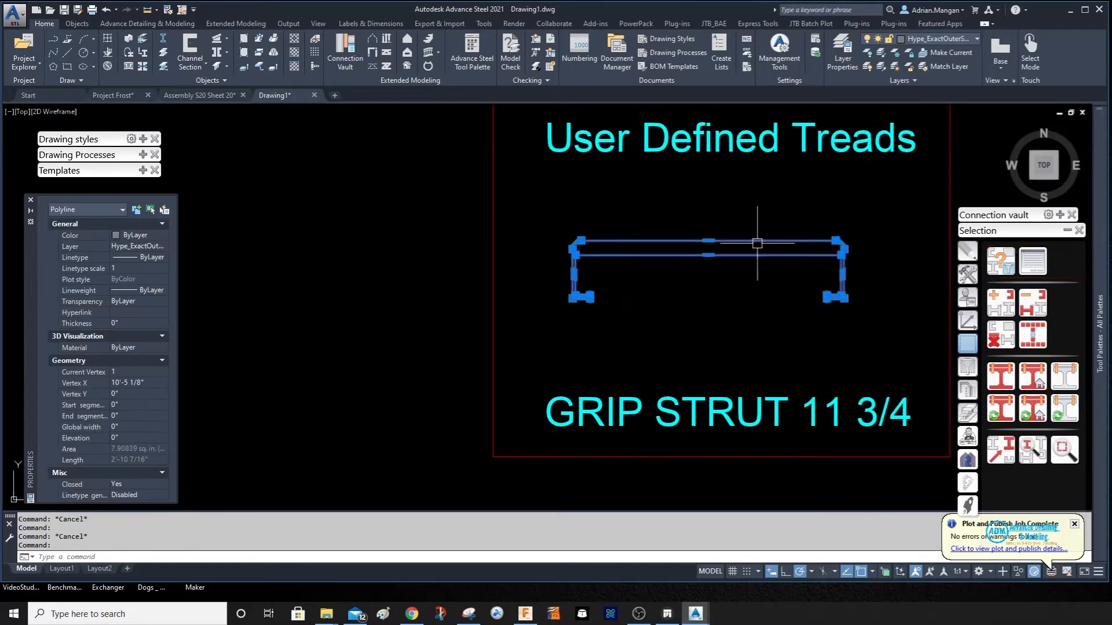
{"action": "key", "text": "Escape"}
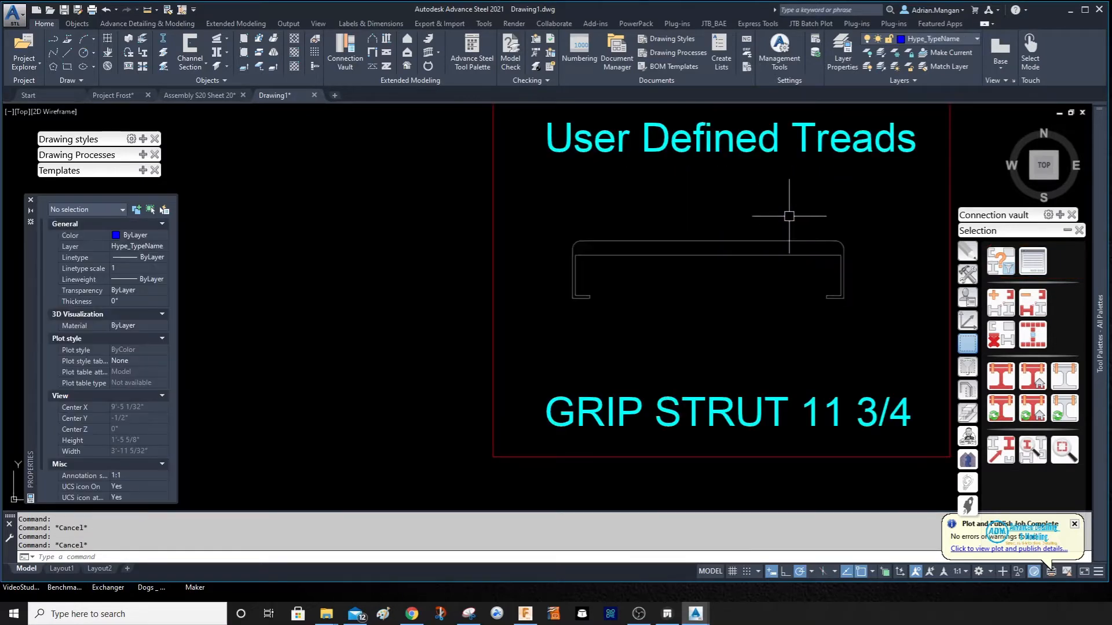
- Add the bottom-right reference axis at the endpoint of the profile's outer lower-right corner
{"action": "scroll", "coordinate": [789, 198], "scroll_direction": "up", "scroll_amount": 4}
{"action": "scroll", "coordinate": [805, 172], "scroll_direction": "down", "scroll_amount": 2}
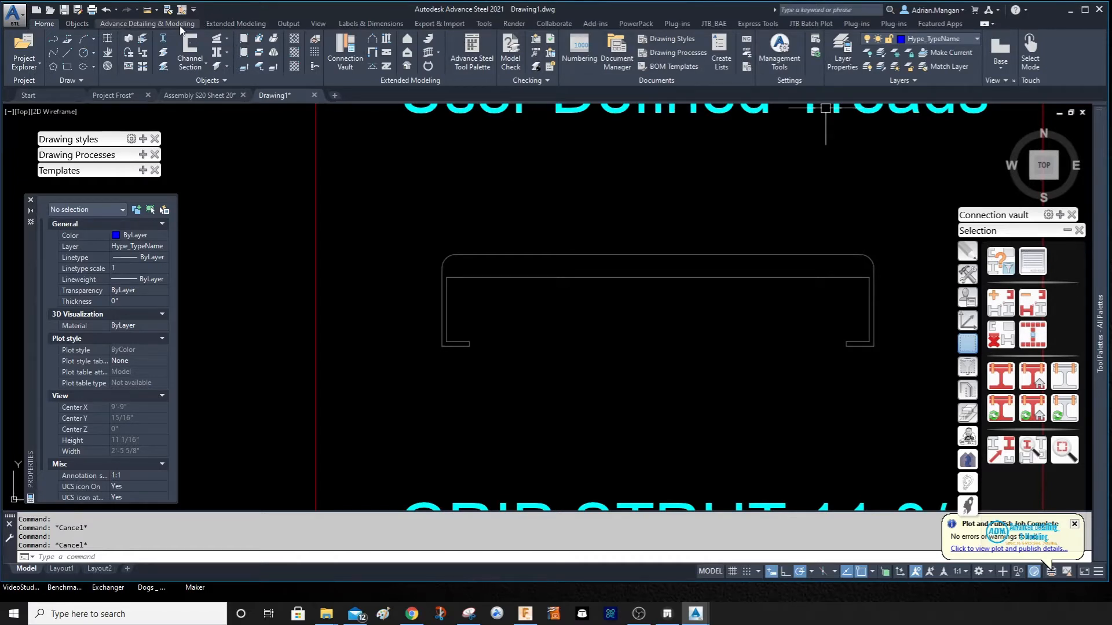
{"action": "left_click", "coordinate": [221, 23]}
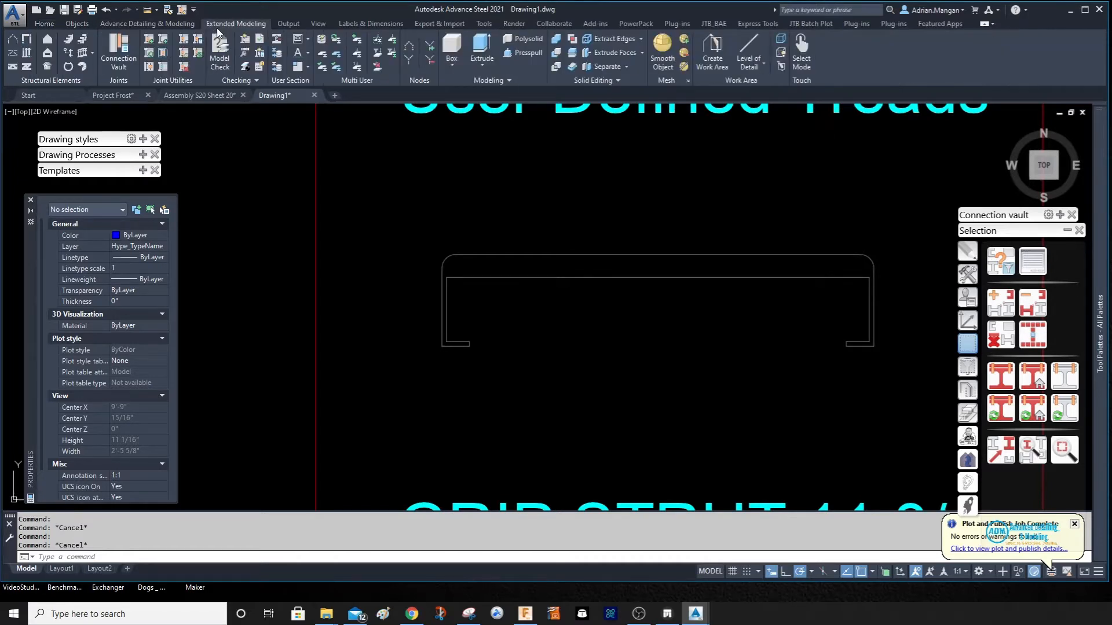
{"action": "left_click", "coordinate": [308, 68]}
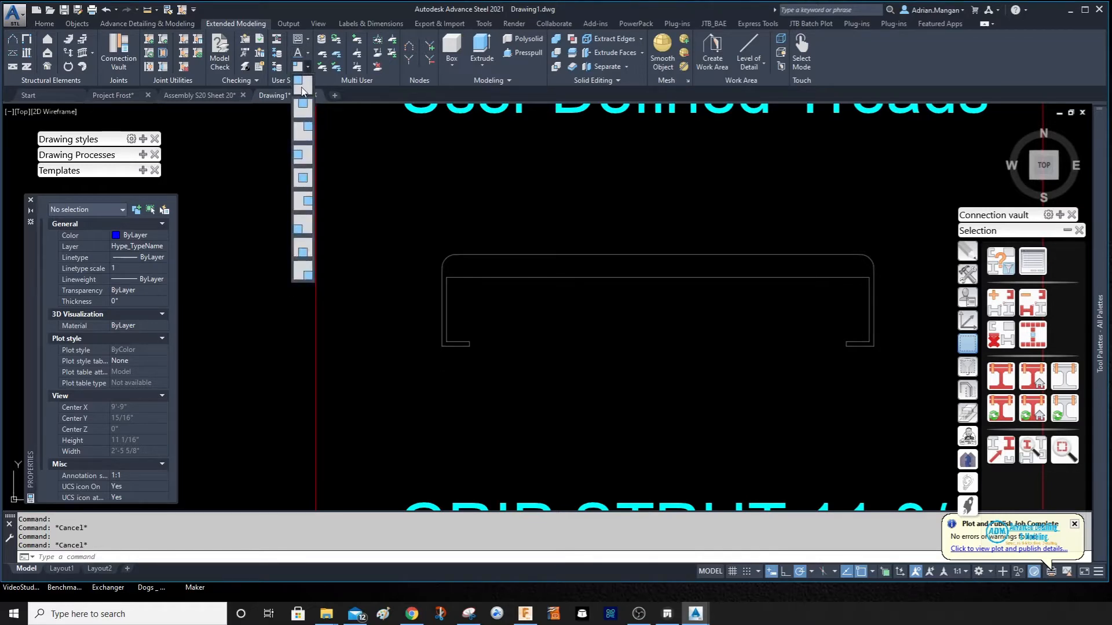
{"action": "left_click", "coordinate": [305, 272]}
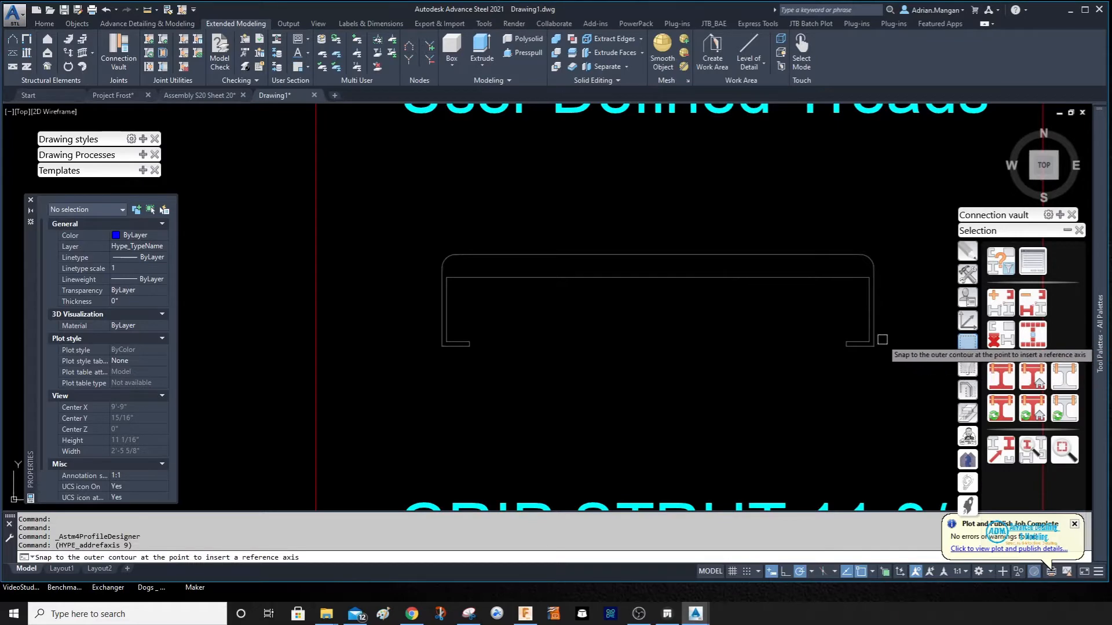
{"action": "right_click", "coordinate": [882, 340], "text": "shift"}
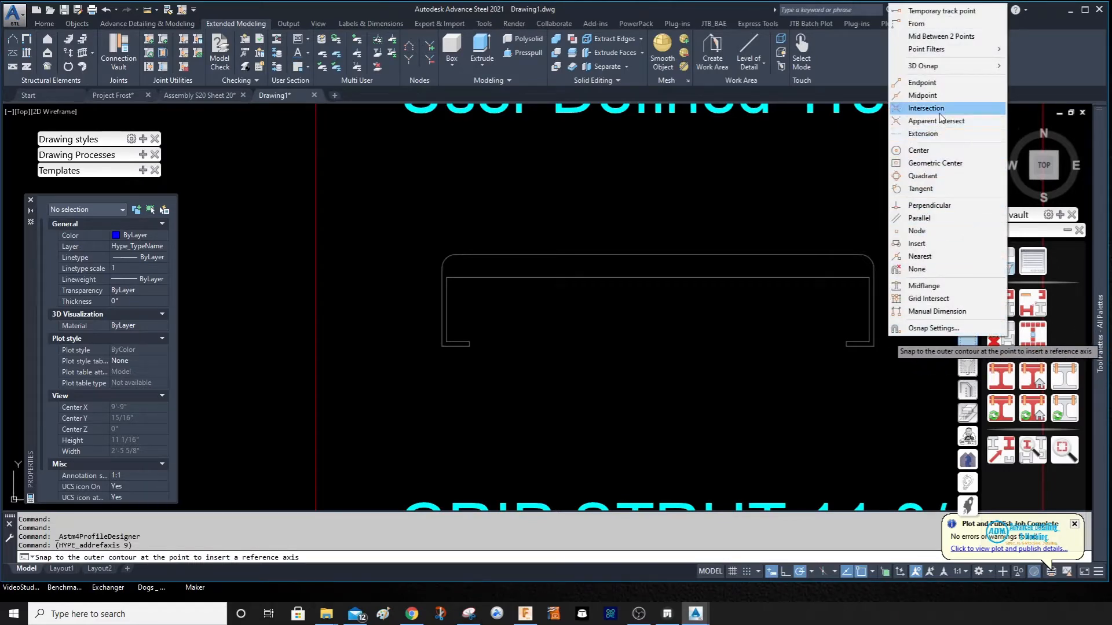
{"action": "left_click", "coordinate": [926, 83]}
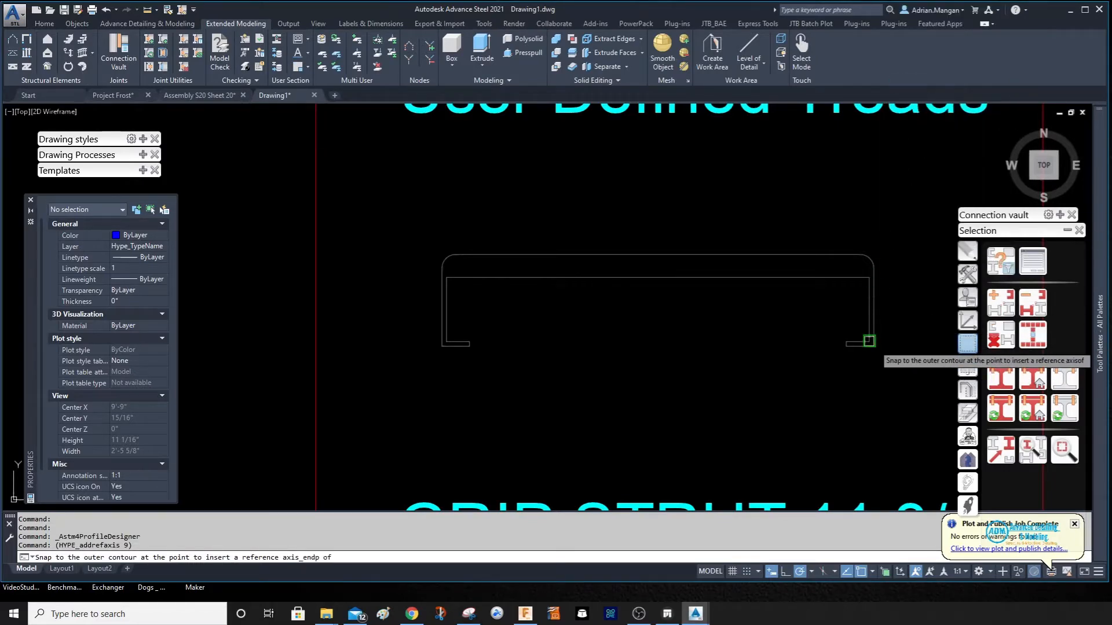
{"action": "left_click", "coordinate": [868, 341]}
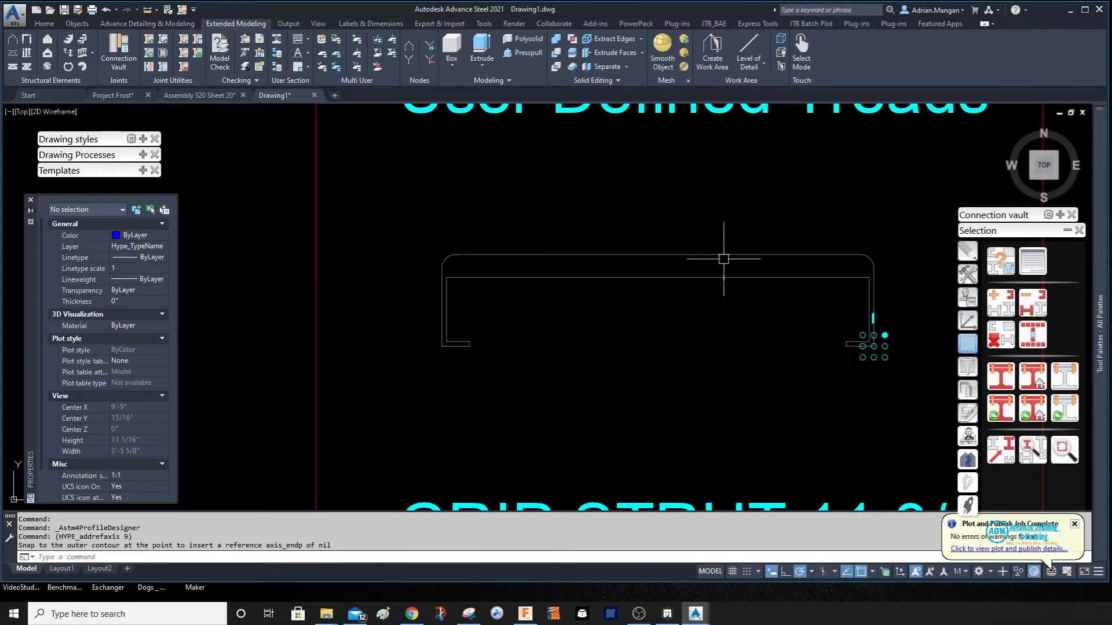
{"action": "right_click", "coordinate": [723, 259], "text": "shift"}
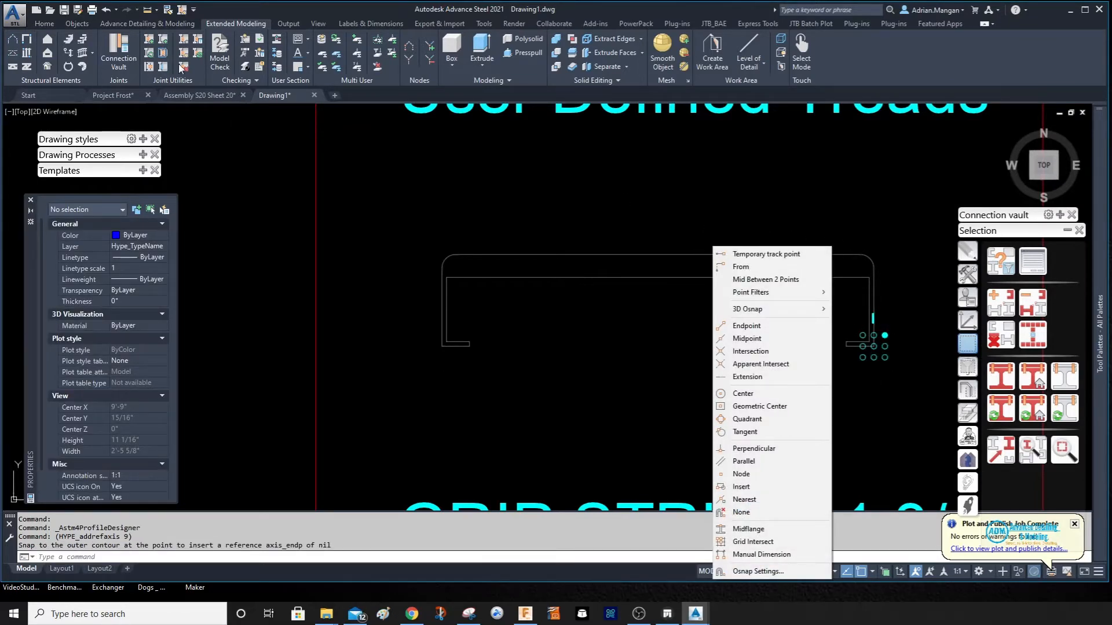
{"action": "left_click", "coordinate": [307, 68]}
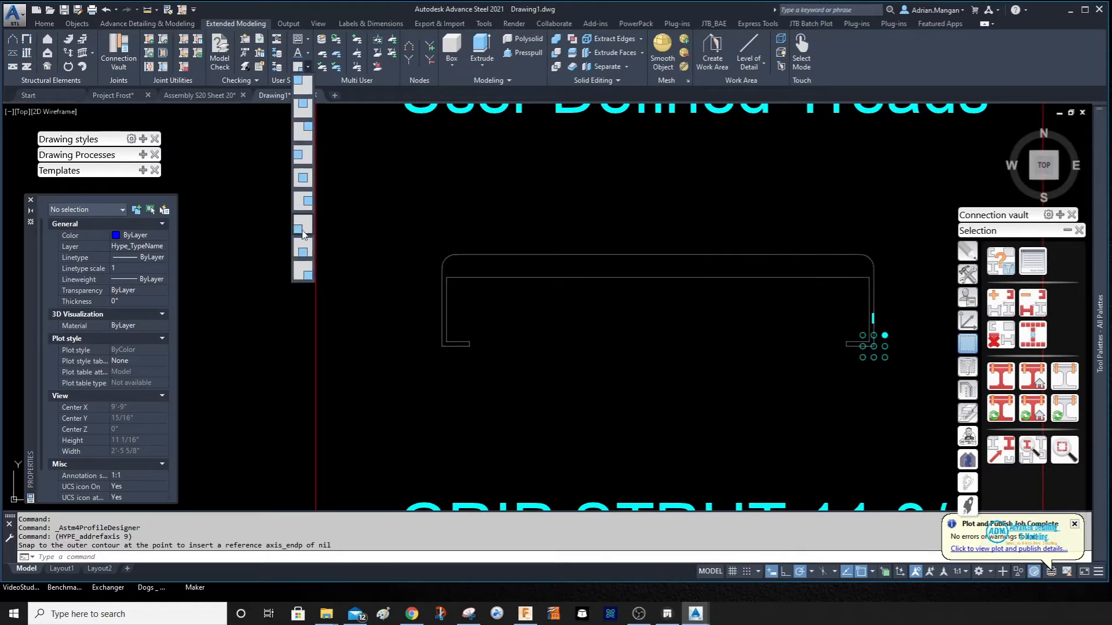
{"action": "left_click", "coordinate": [300, 230]}
{"action": "right_click", "coordinate": [584, 322], "text": "shift"}
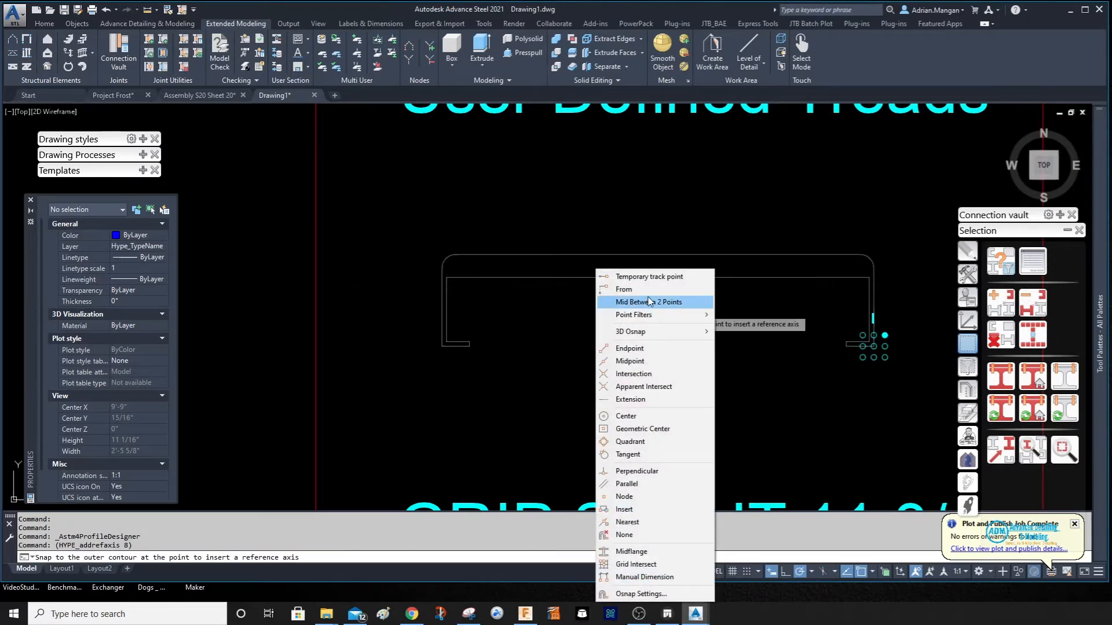
{"action": "left_click", "coordinate": [650, 302]}
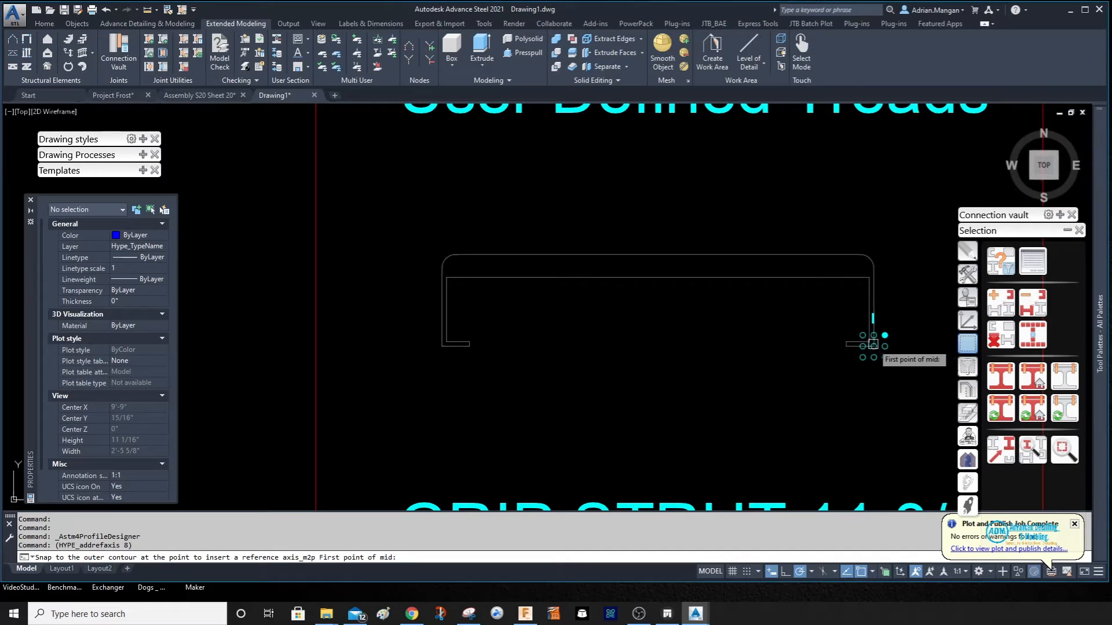
{"action": "scroll", "coordinate": [873, 346], "scroll_direction": "up", "scroll_amount": 5}
{"action": "scroll", "coordinate": [869, 353], "scroll_direction": "down", "scroll_amount": 5}
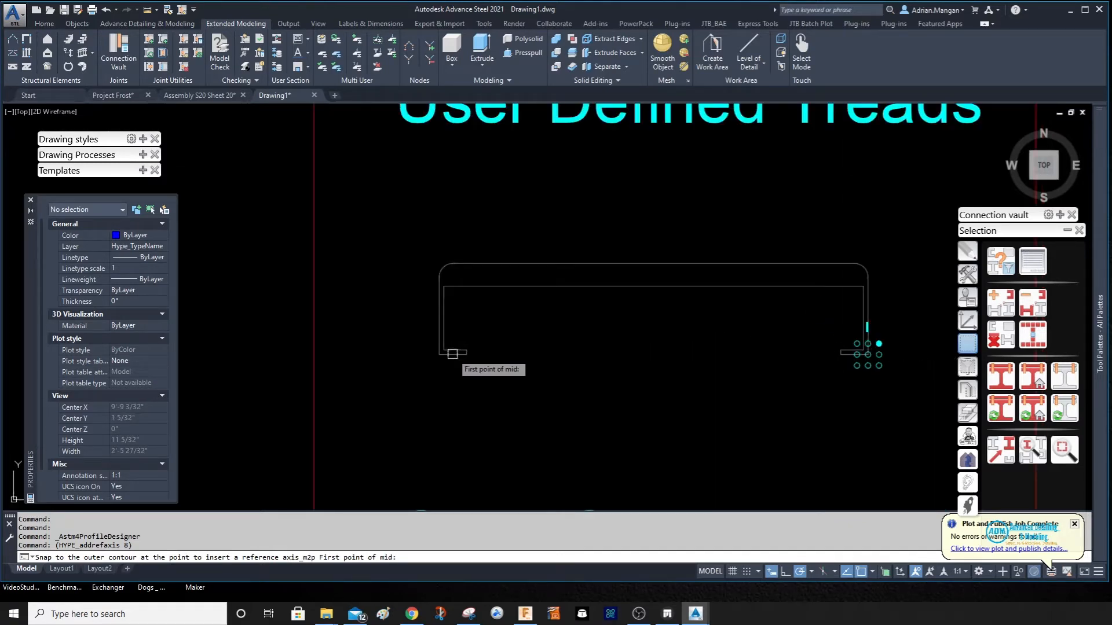
{"action": "scroll", "coordinate": [452, 354], "scroll_direction": "up", "scroll_amount": 3}
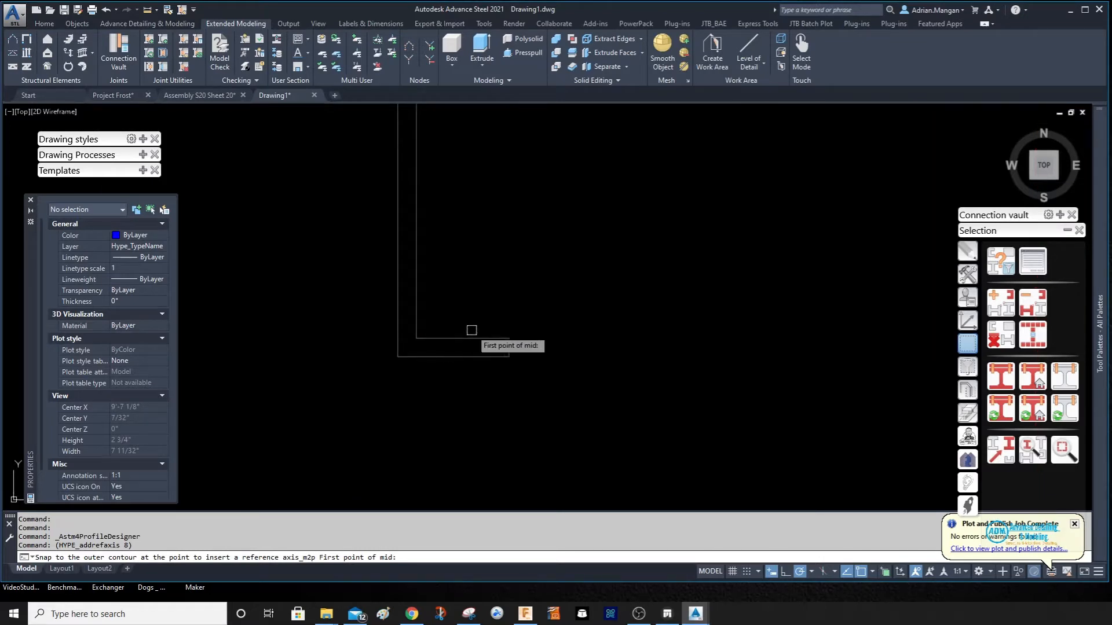
{"action": "right_click", "coordinate": [474, 331], "text": "shift"}
{"action": "left_click", "coordinate": [547, 302]}
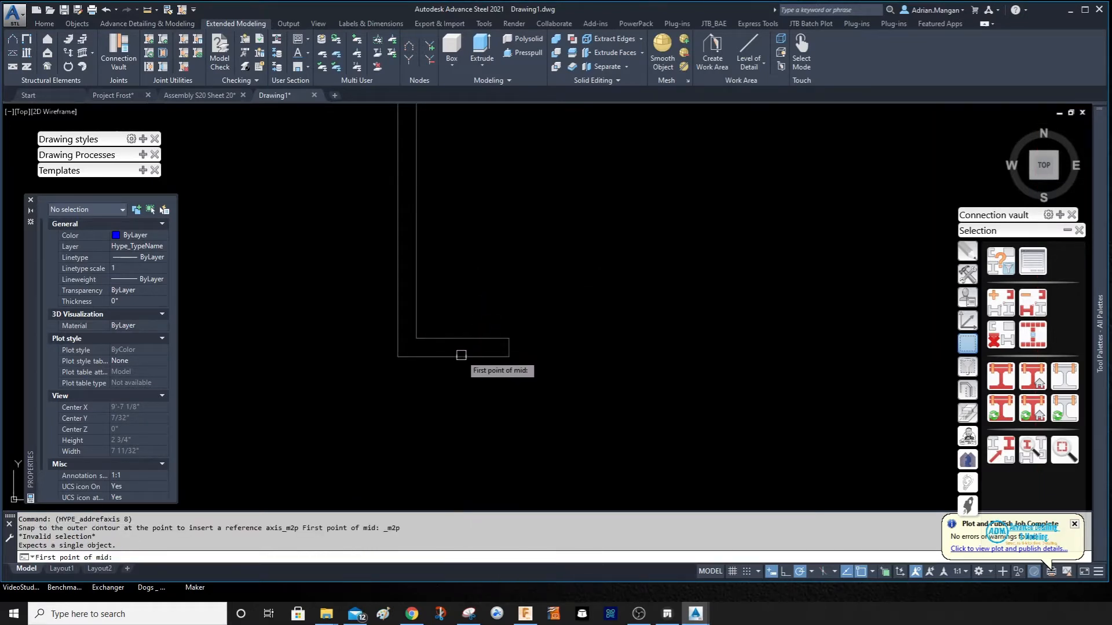
{"action": "left_click", "coordinate": [461, 355]}
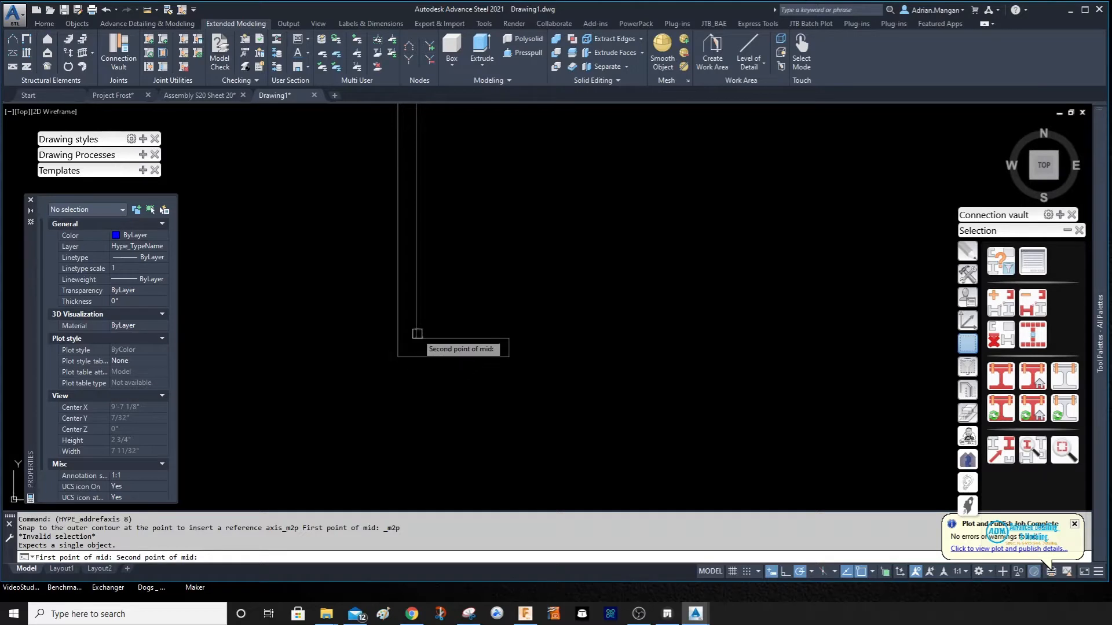
{"action": "key", "text": "Escape"}
{"action": "key", "text": "Escape"}
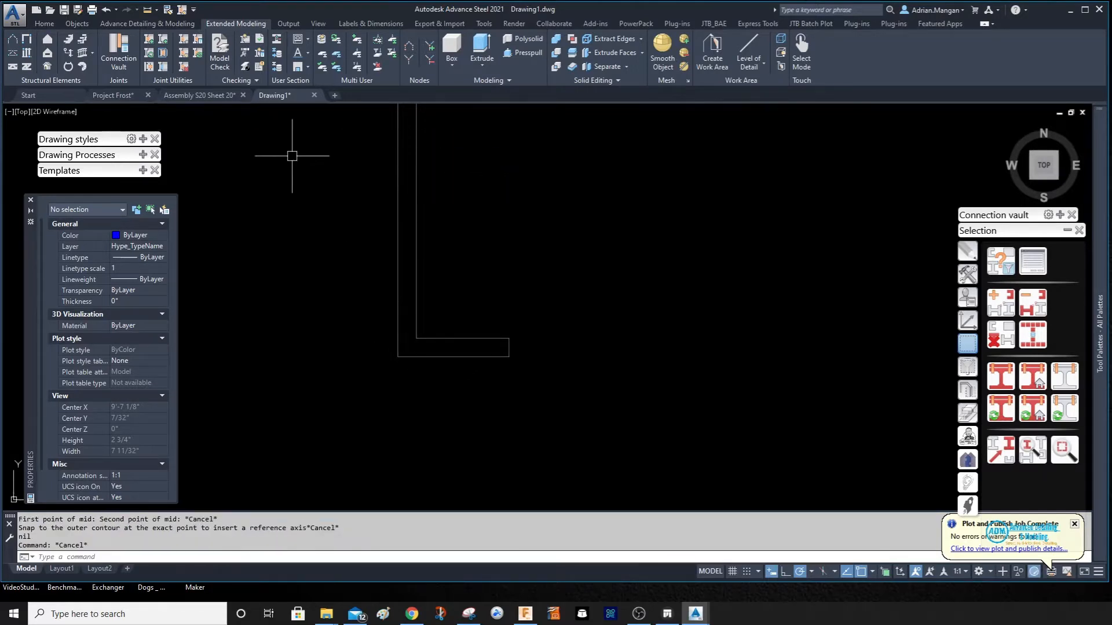
- Add the bottom-left reference axis at the endpoint of the profile's outer lower-left corner
{"action": "left_click", "coordinate": [308, 68]}
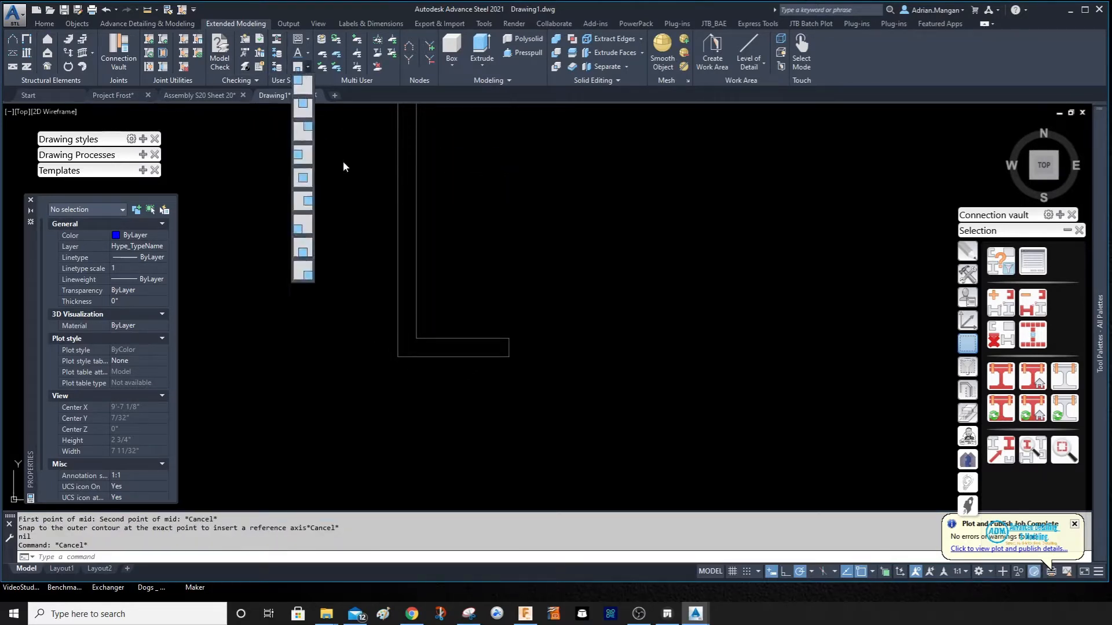
{"action": "left_click", "coordinate": [305, 230]}
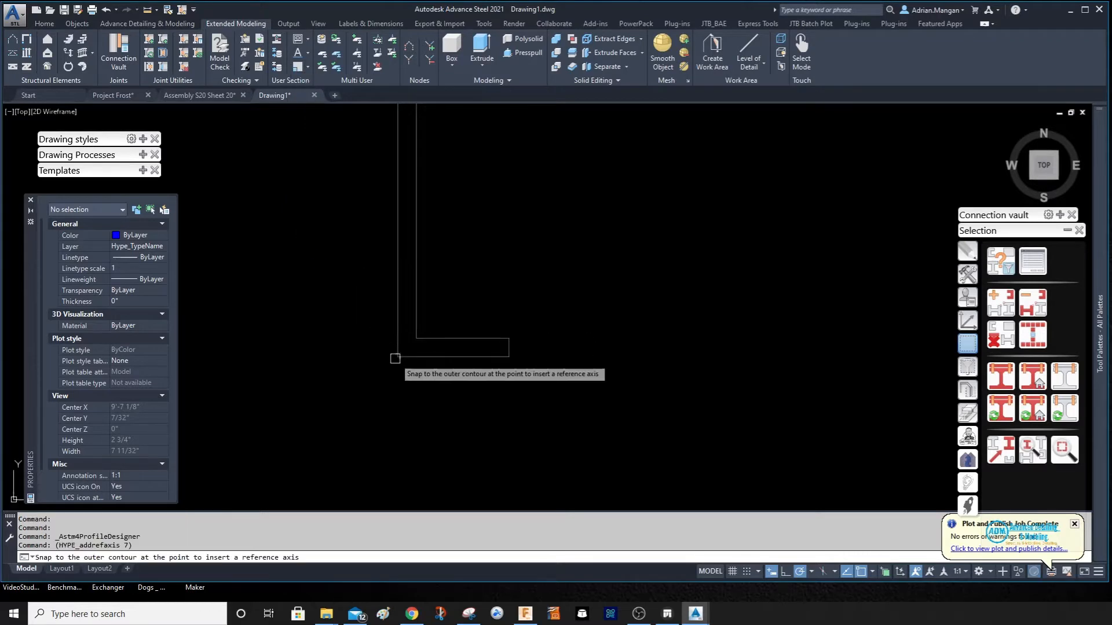
{"action": "right_click", "coordinate": [397, 355], "text": "shift"}
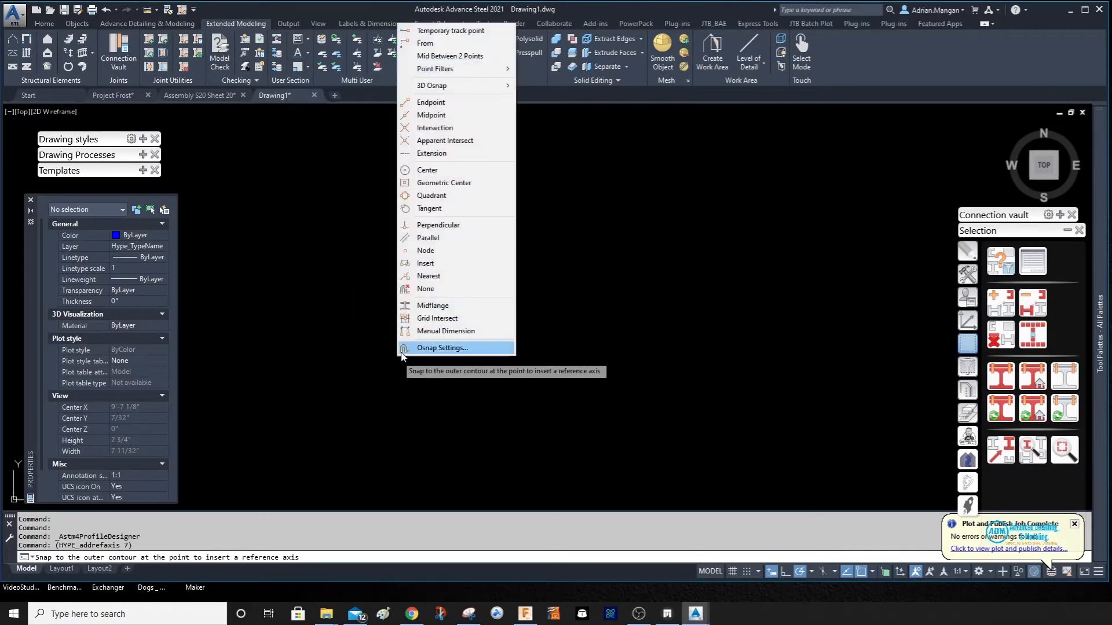
{"action": "left_click", "coordinate": [428, 102]}
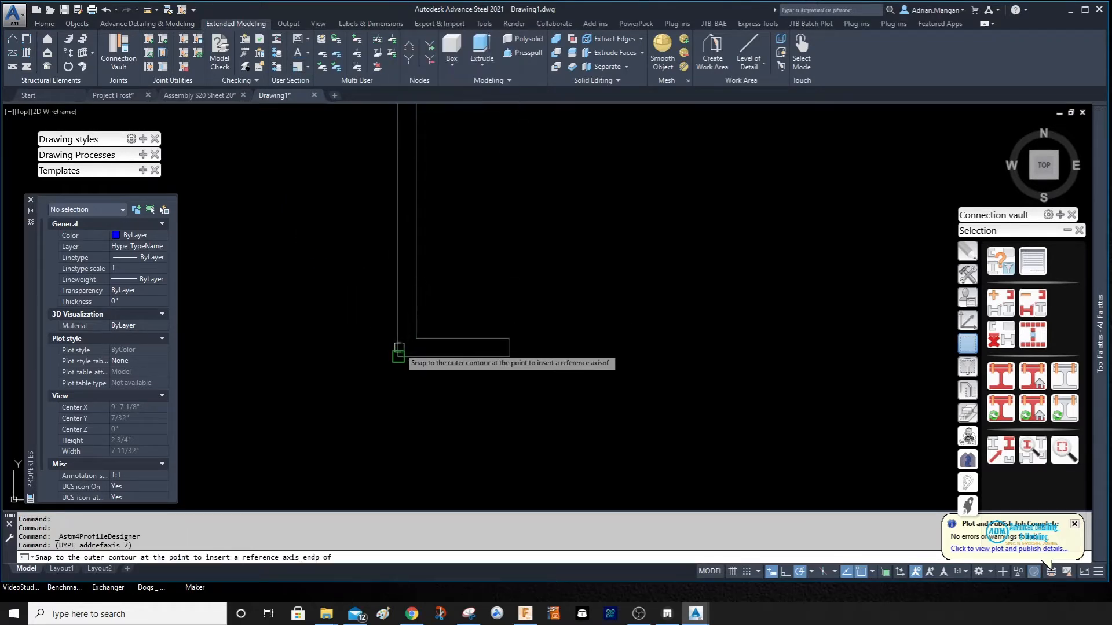
{"action": "left_click", "coordinate": [398, 356]}
- Add the top-middle reference axis at the midpoint of the profile's upper outer edge
{"action": "scroll", "coordinate": [484, 248], "scroll_direction": "down", "scroll_amount": 4}
{"action": "middle_click_drag", "start_coordinate": [484, 248], "coordinate": [450, 323]}
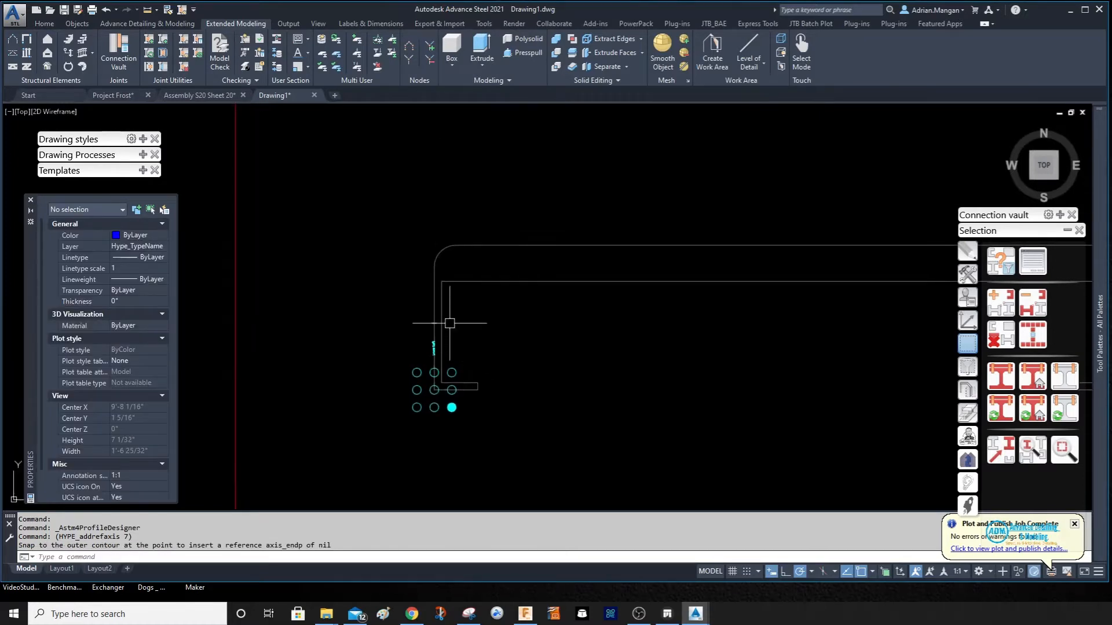
{"action": "scroll", "coordinate": [457, 246], "scroll_direction": "up", "scroll_amount": 1}
{"action": "scroll", "coordinate": [457, 243], "scroll_direction": "down", "scroll_amount": 2}
{"action": "middle_click_drag", "start_coordinate": [422, 244], "coordinate": [316, 248]}
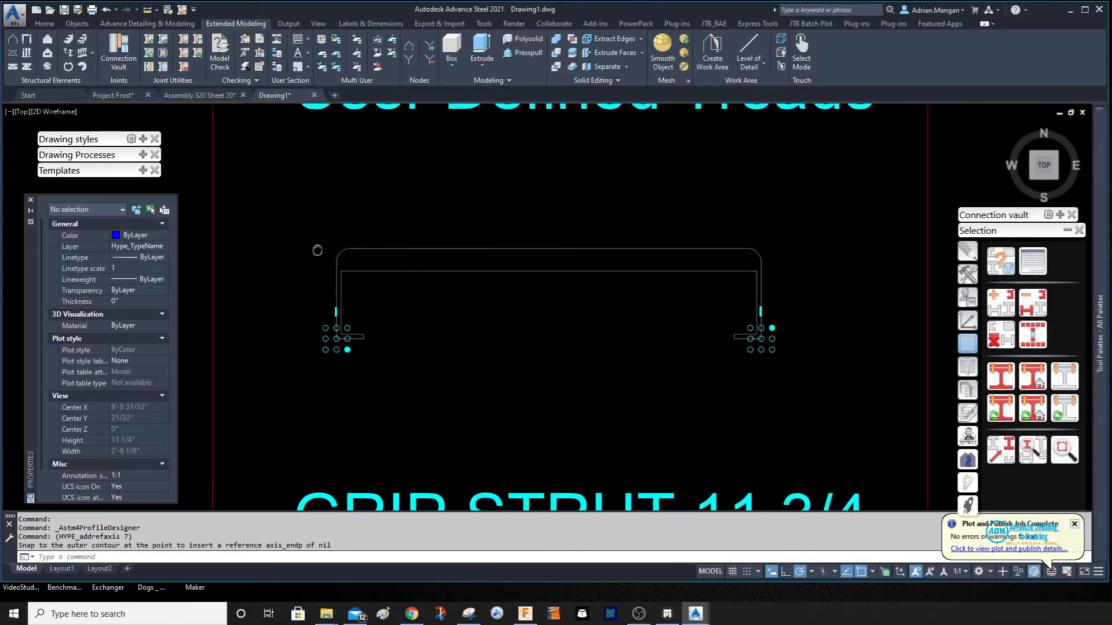
{"action": "left_click", "coordinate": [308, 68]}
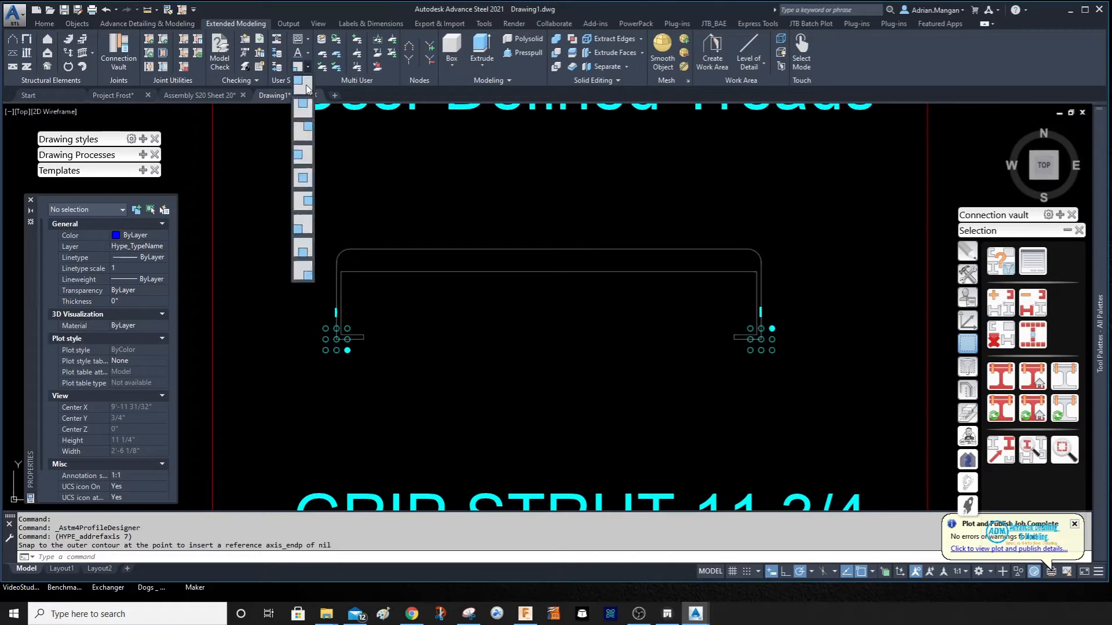
{"action": "left_click", "coordinate": [304, 108]}
{"action": "right_click", "coordinate": [574, 246], "text": "shift"}
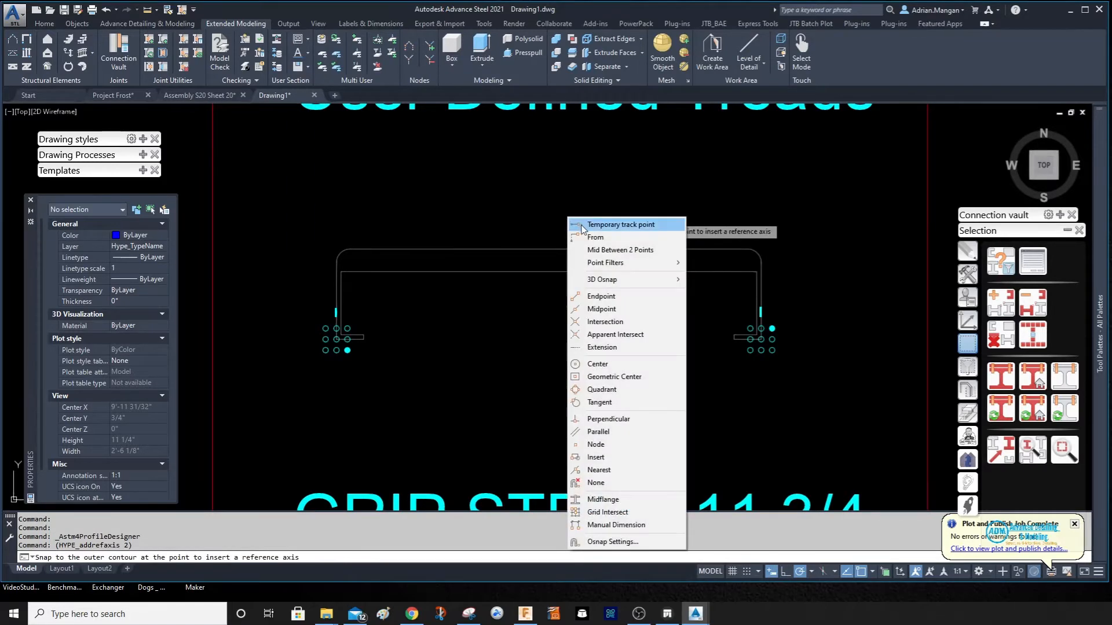
{"action": "left_click", "coordinate": [601, 309]}
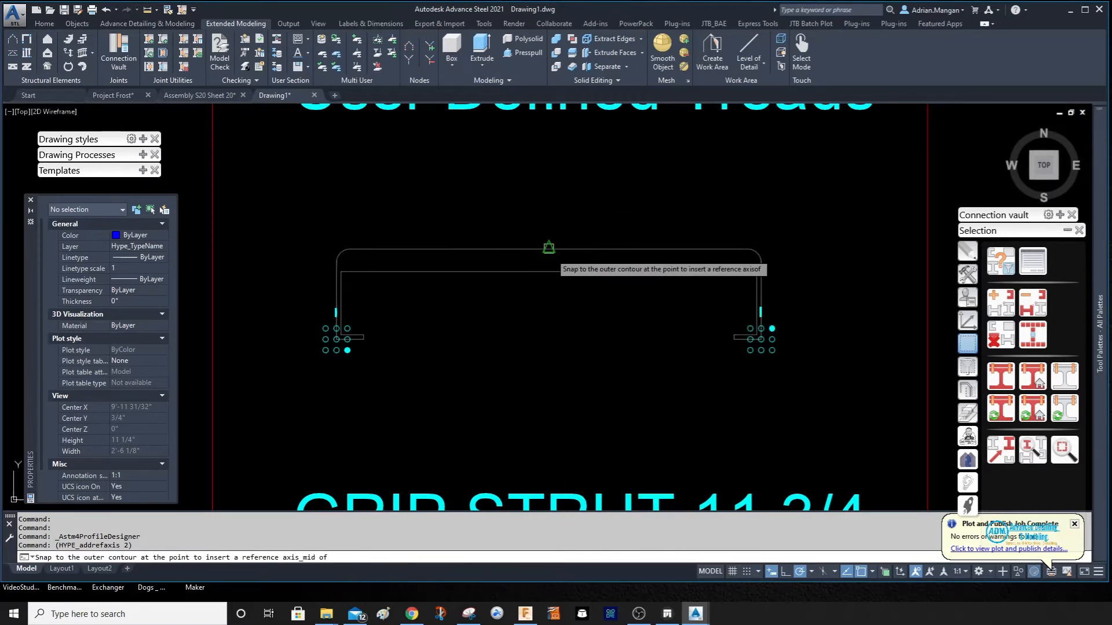
{"action": "left_click", "coordinate": [548, 243]}
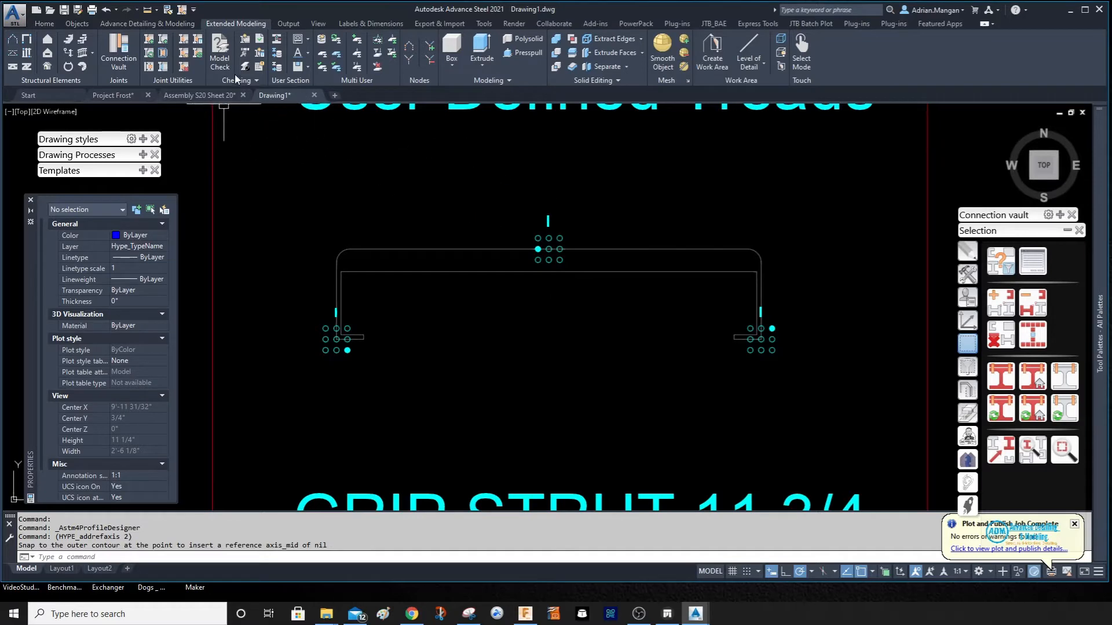
- Draw a horizontal and a vertical construction line from the ends of the outer upper-right corner arc so that they cross beyond the arc
{"action": "left_click", "coordinate": [305, 67]}
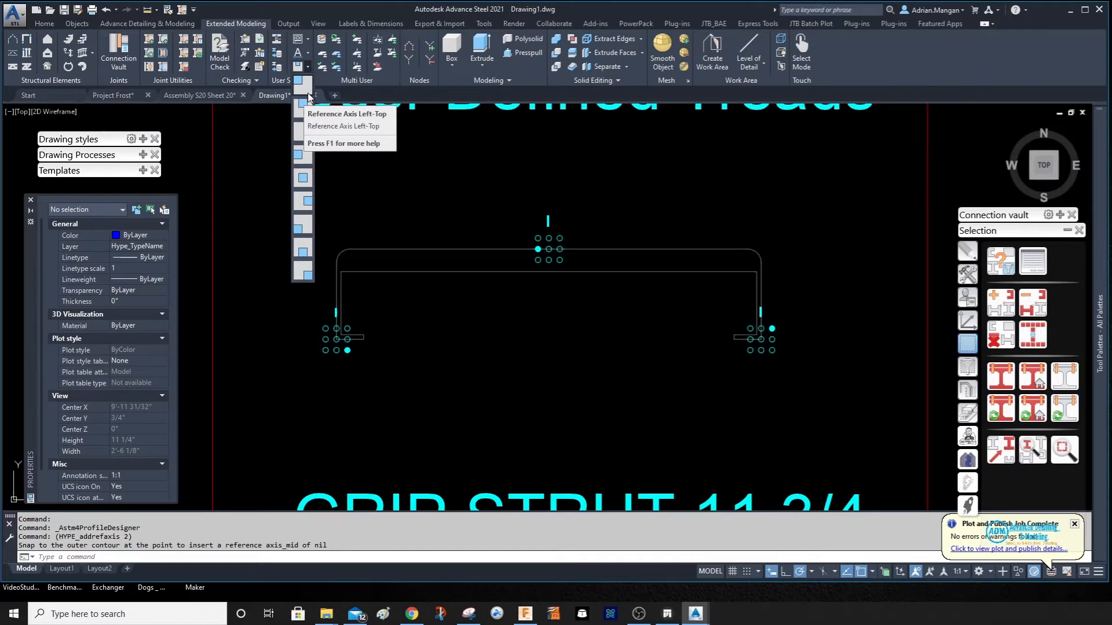
{"action": "scroll", "coordinate": [784, 227], "scroll_direction": "up", "scroll_amount": 4}
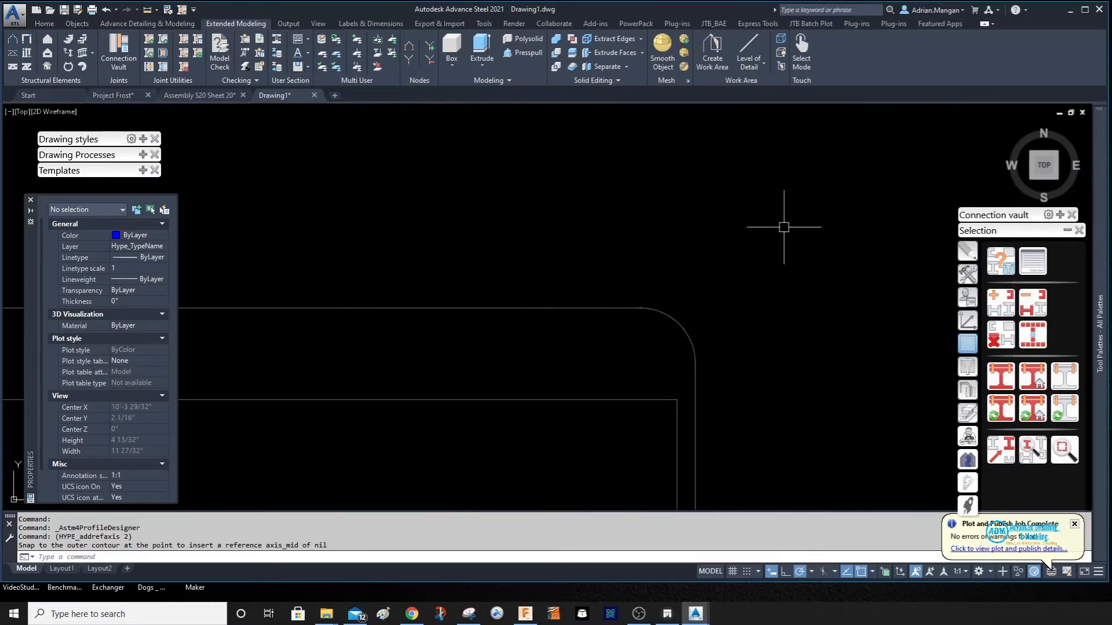
{"action": "key", "text": "Return"}
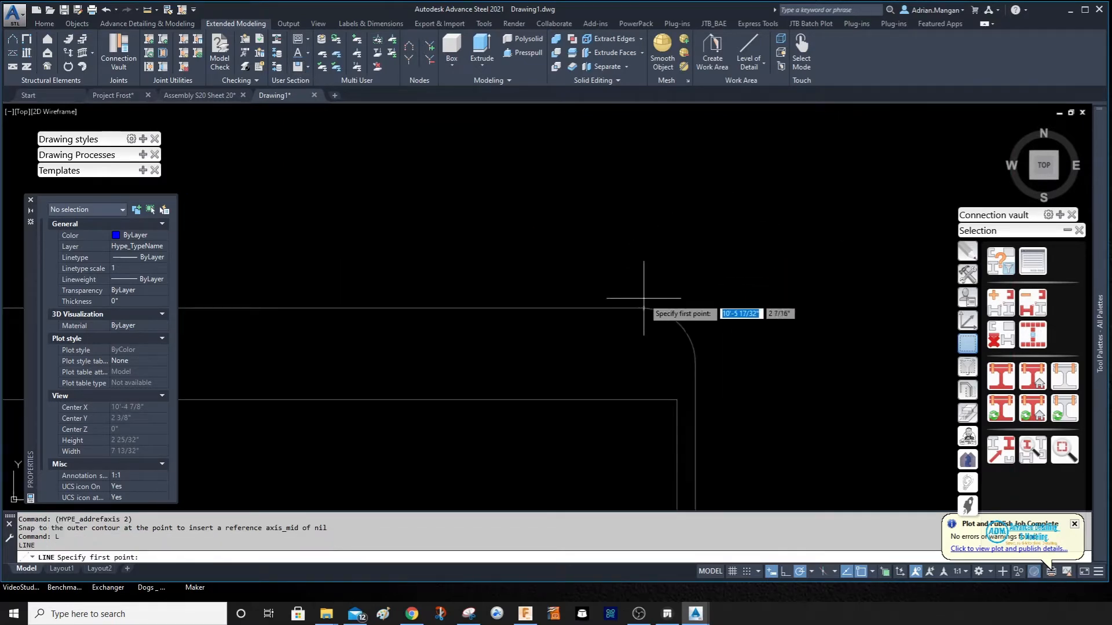
{"action": "left_click", "coordinate": [640, 307]}
{"action": "left_click", "coordinate": [776, 308]}
{"action": "key", "text": "Escape"}
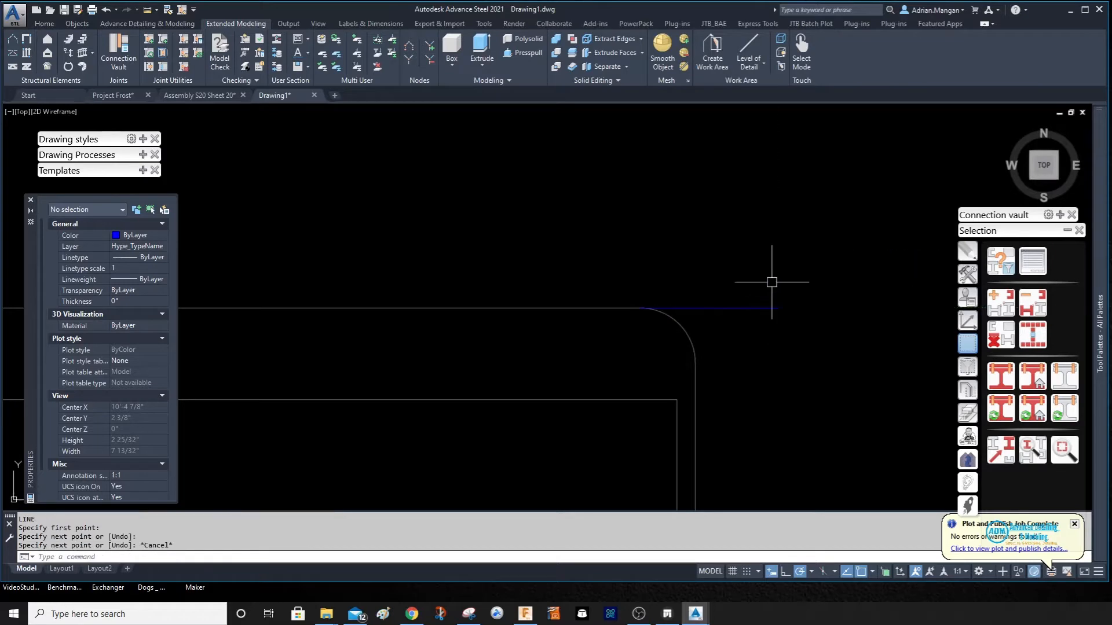
{"action": "key", "text": "Return"}
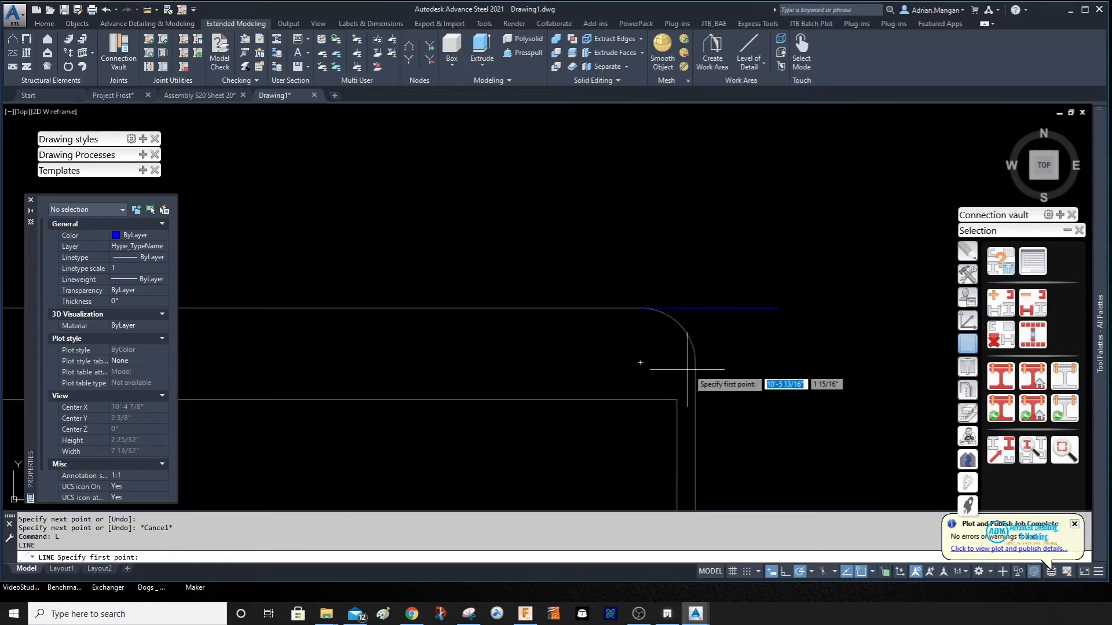
{"action": "left_click", "coordinate": [695, 360]}
{"action": "left_click", "coordinate": [695, 281]}
{"action": "key", "text": "Escape"}
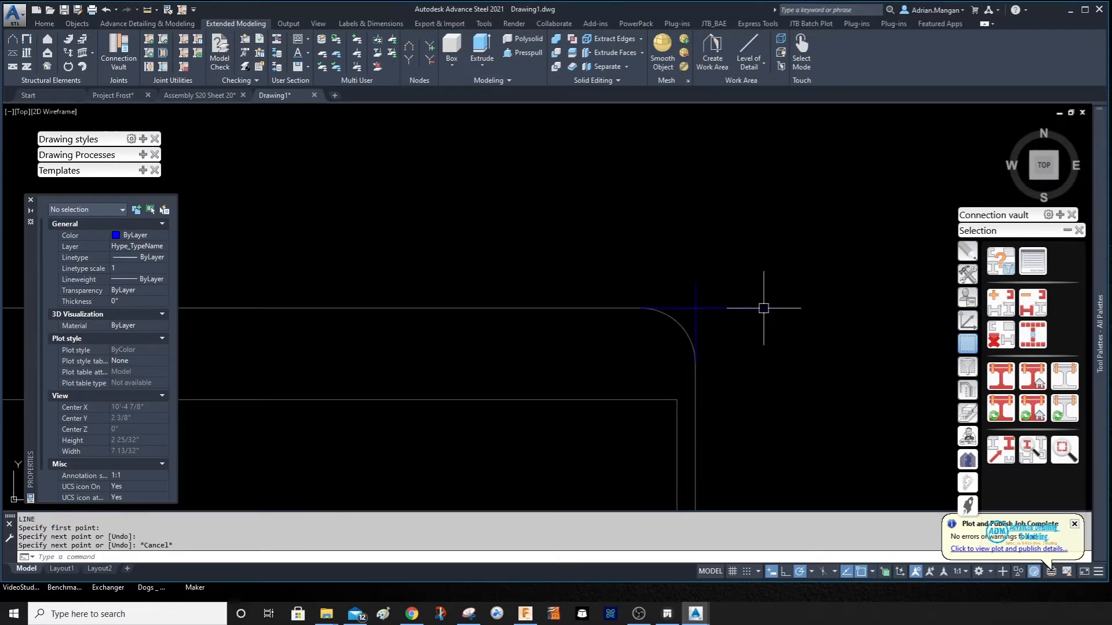
- Mirror the two construction lines about the vertical line through the upper edge's midpoint, keeping the source lines
{"action": "left_click", "coordinate": [763, 308]}
{"action": "left_click", "coordinate": [695, 288]}
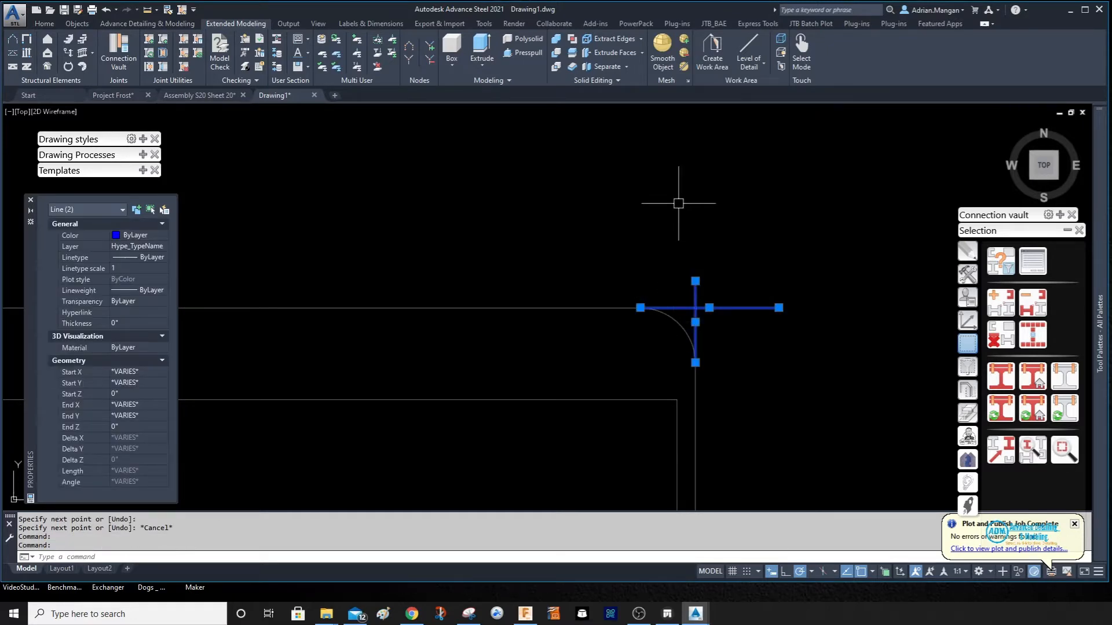
{"action": "type", "text": "MIRROR"}
{"action": "key", "text": "Return"}
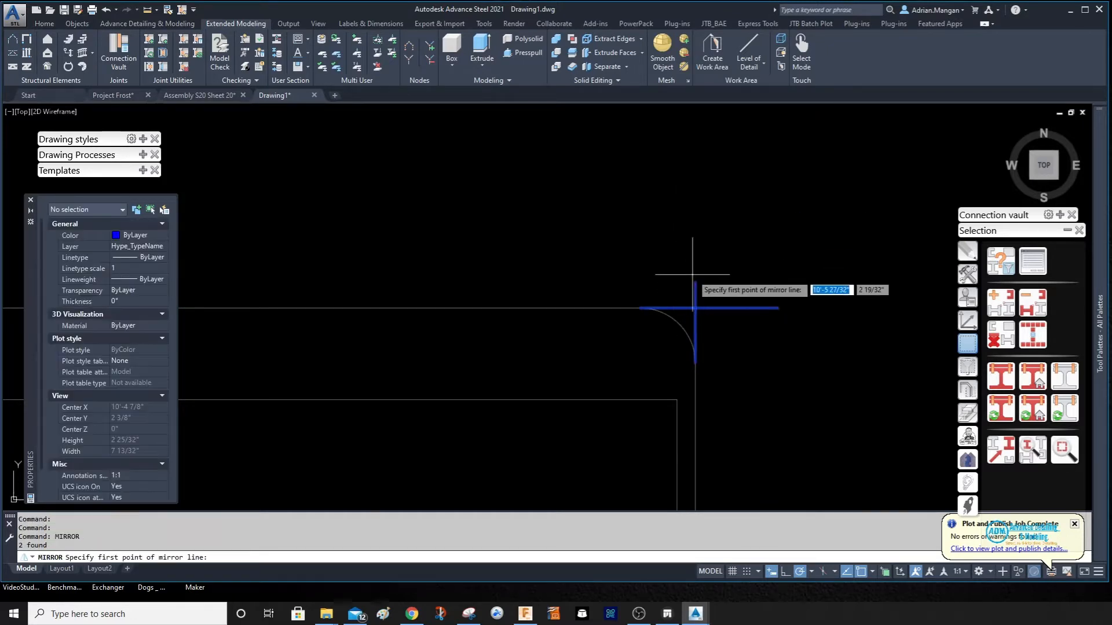
{"action": "scroll", "coordinate": [718, 272], "scroll_direction": "down", "scroll_amount": 5}
{"action": "middle_click_drag", "start_coordinate": [755, 269], "coordinate": [919, 212]}
{"action": "scroll", "coordinate": [654, 225], "scroll_direction": "up", "scroll_amount": 5}
{"action": "left_click", "coordinate": [631, 235]}
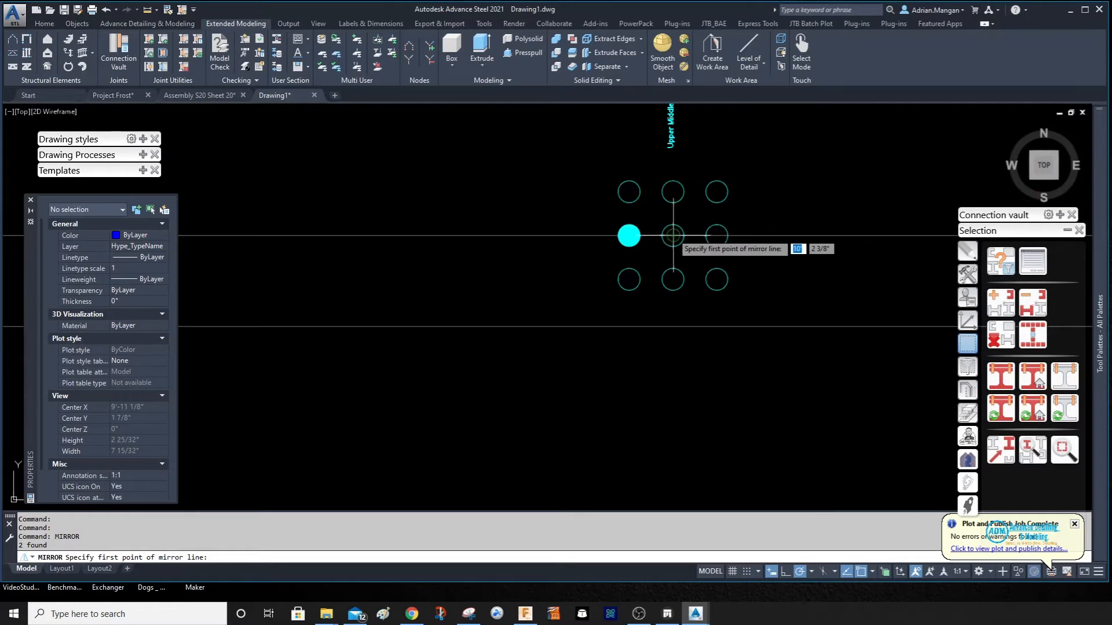
{"action": "scroll", "coordinate": [685, 155], "scroll_direction": "down", "scroll_amount": 5}
{"action": "middle_click_drag", "start_coordinate": [683, 155], "coordinate": [672, 199]}
{"action": "left_click", "coordinate": [675, 152]}
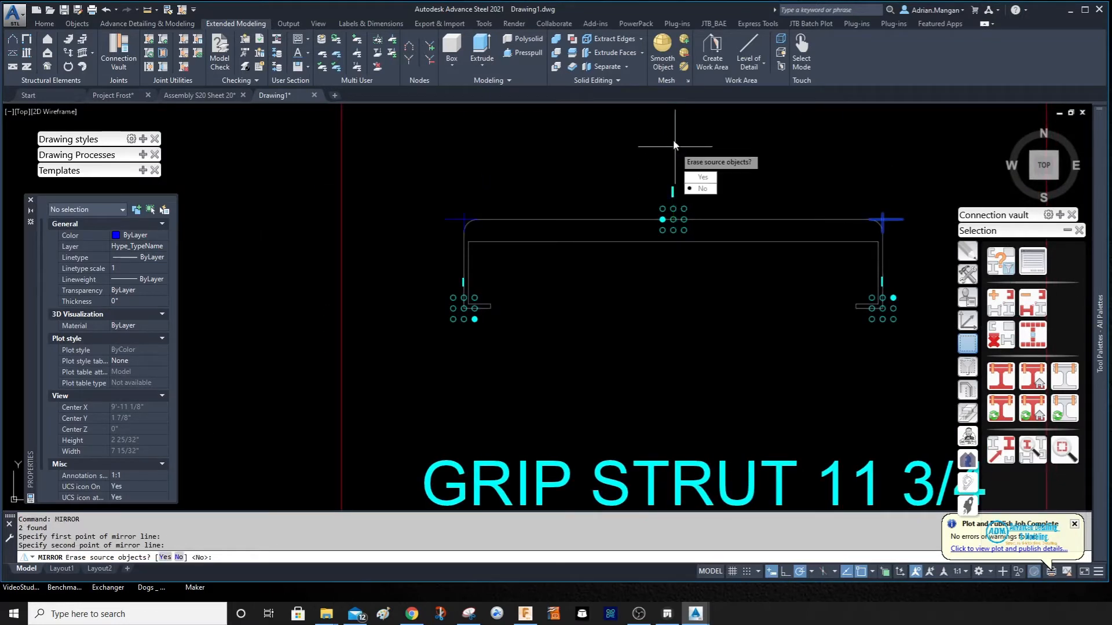
{"action": "left_click", "coordinate": [701, 188]}
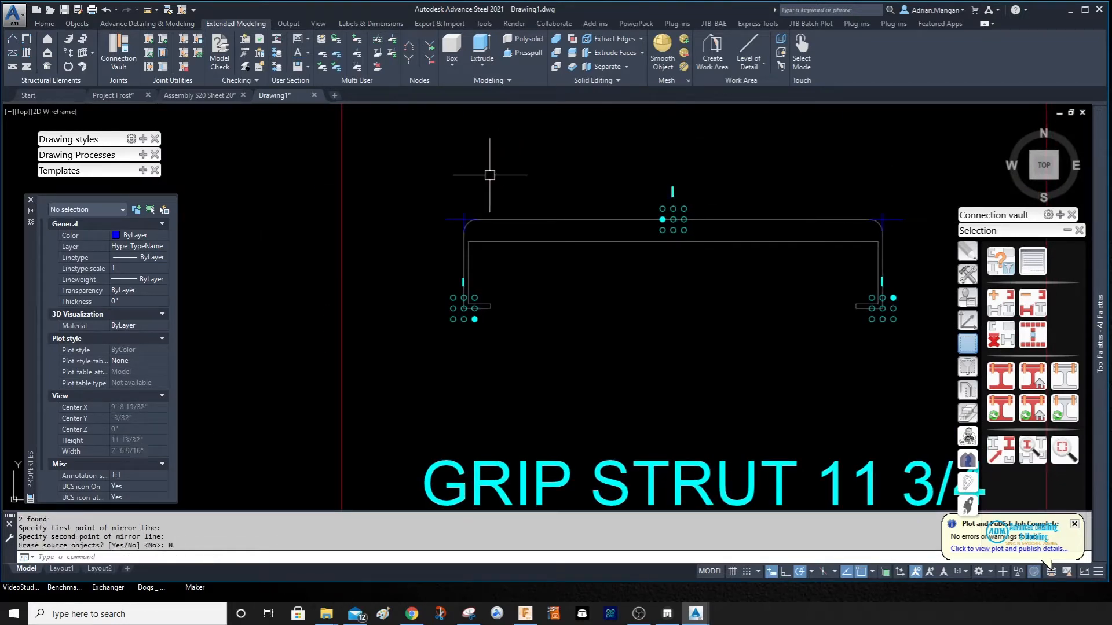
- Add the top-left reference axis at the intersection of the construction lines at the profile's upper-left corner
{"action": "left_click", "coordinate": [293, 71]}
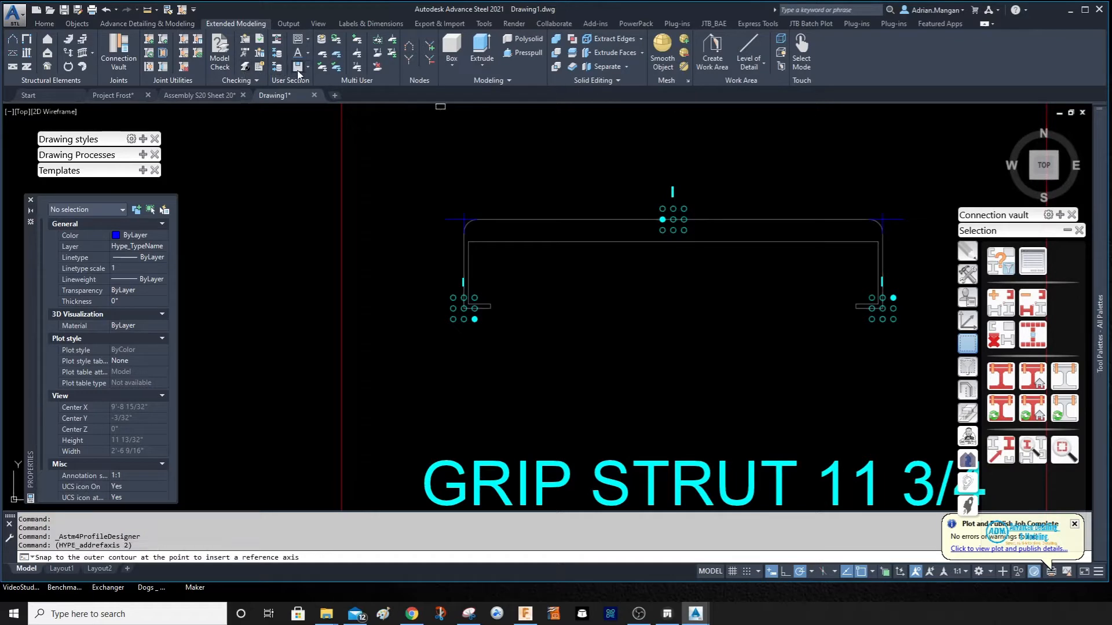
{"action": "left_click", "coordinate": [308, 66]}
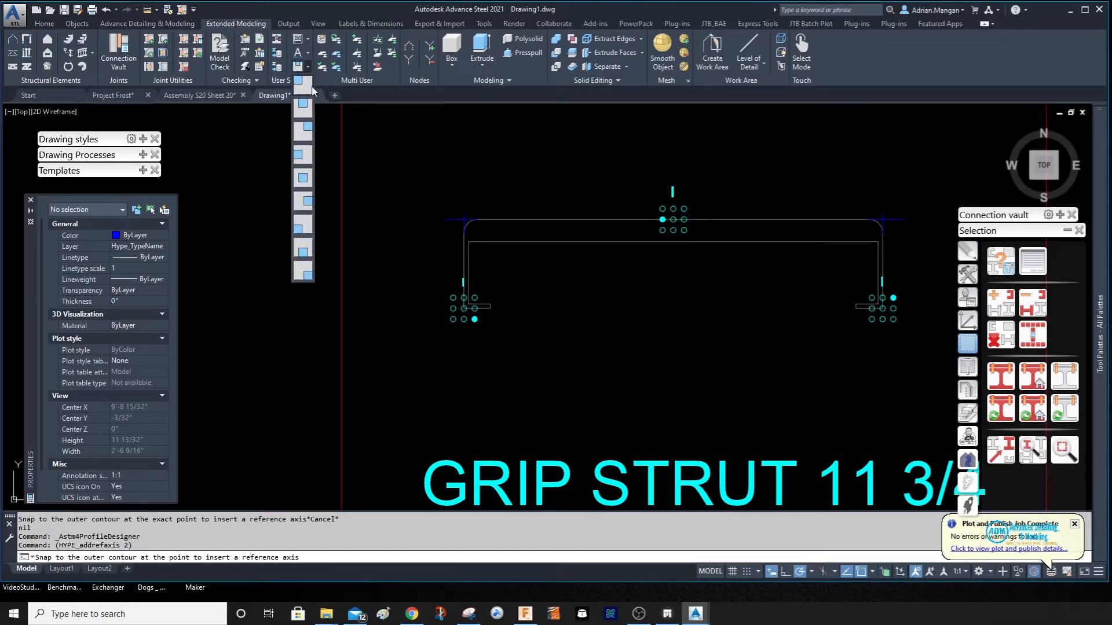
{"action": "left_click", "coordinate": [307, 84]}
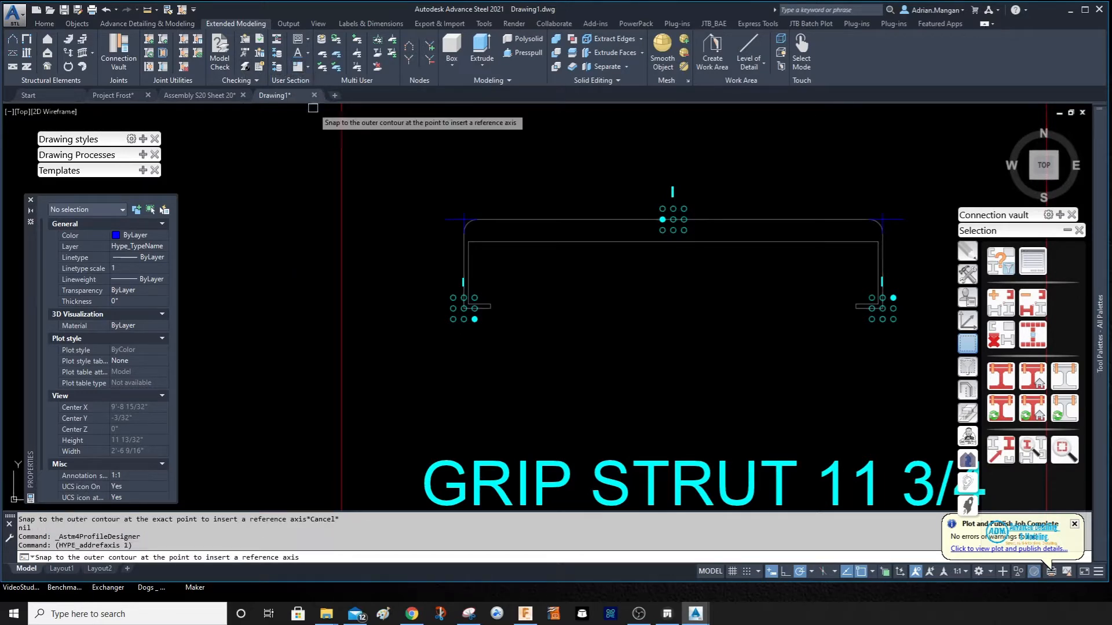
{"action": "left_click", "coordinate": [308, 67]}
{"action": "left_click", "coordinate": [303, 86]}
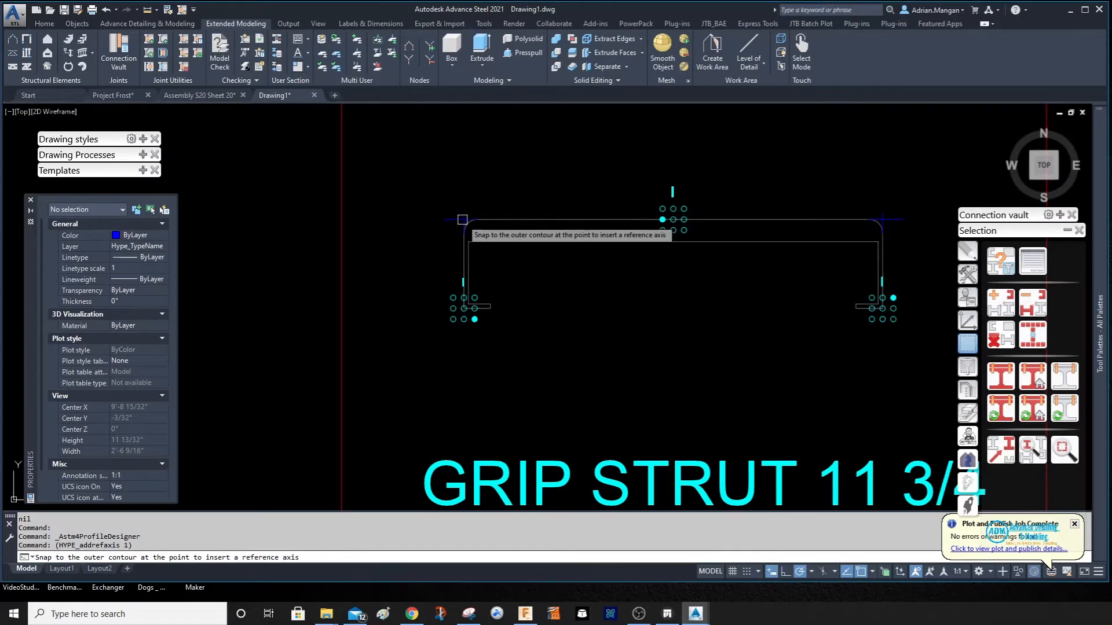
{"action": "scroll", "coordinate": [463, 217], "scroll_direction": "up", "scroll_amount": 3}
{"action": "right_click", "coordinate": [478, 205], "text": "shift"}
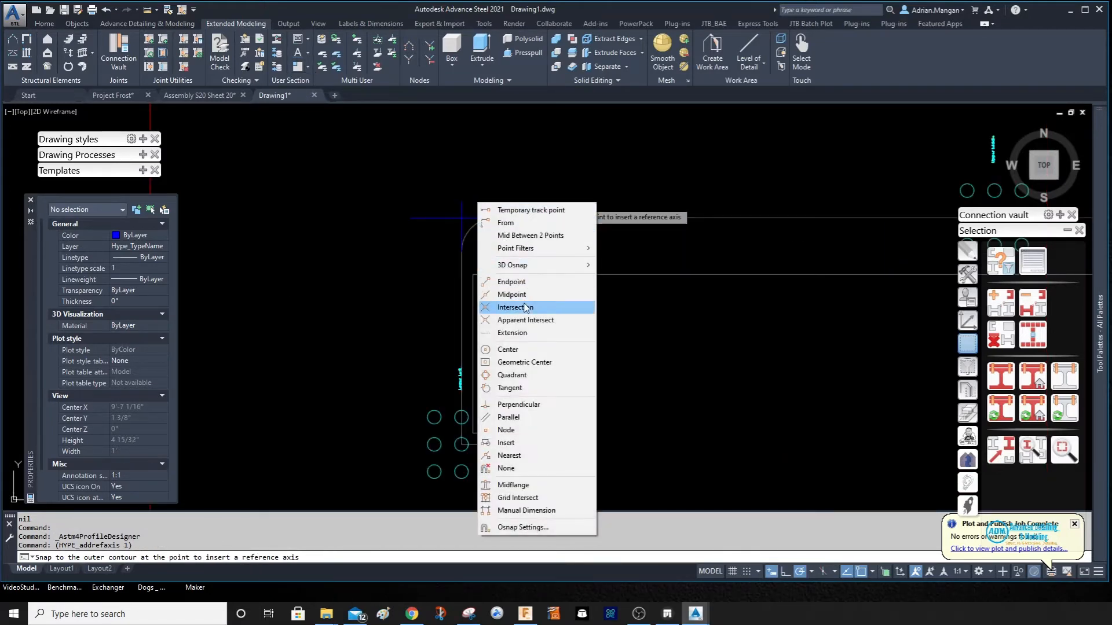
{"action": "left_click", "coordinate": [515, 307]}
{"action": "left_click", "coordinate": [462, 217]}
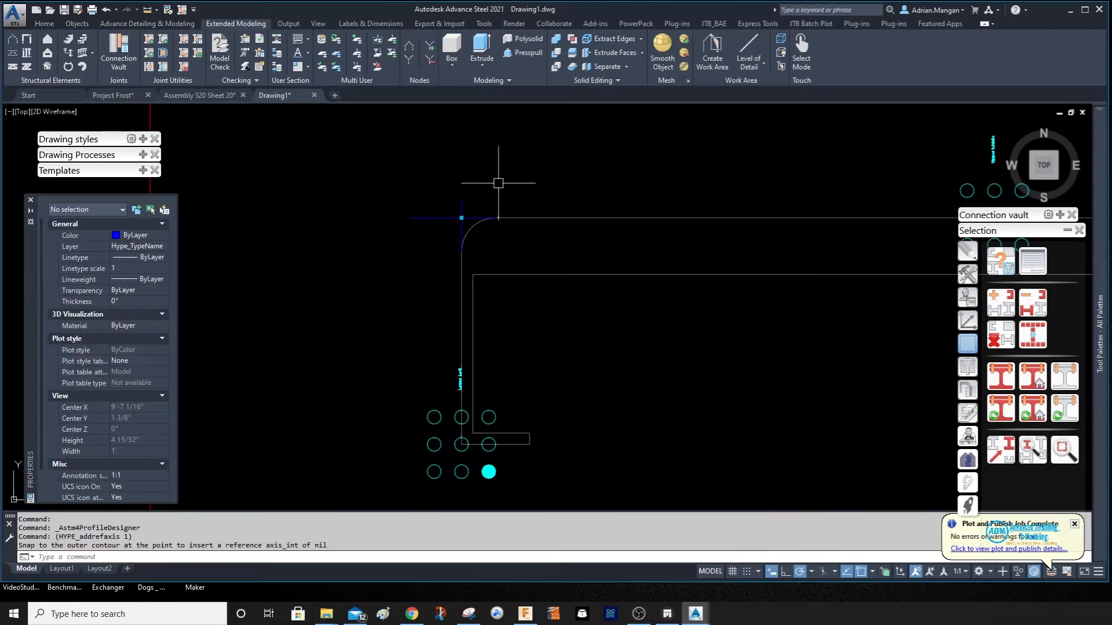
- Add the top-right reference axis at the intersection of the construction lines at the profile's upper-right corner
{"action": "scroll", "coordinate": [504, 179], "scroll_direction": "up", "scroll_amount": 4}
{"action": "scroll", "coordinate": [393, 208], "scroll_direction": "up", "scroll_amount": 3}
{"action": "scroll", "coordinate": [390, 205], "scroll_direction": "down", "scroll_amount": 6}
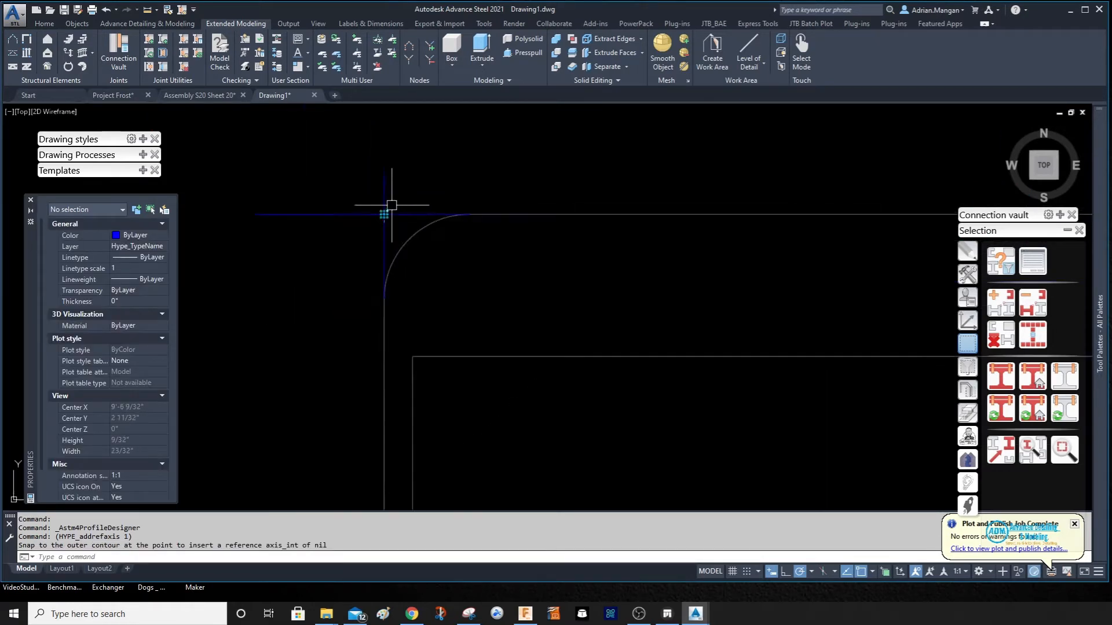
{"action": "scroll", "coordinate": [501, 216], "scroll_direction": "down", "scroll_amount": 3}
{"action": "middle_click_drag", "start_coordinate": [489, 215], "coordinate": [290, 203]}
{"action": "scroll", "coordinate": [673, 194], "scroll_direction": "up", "scroll_amount": 6}
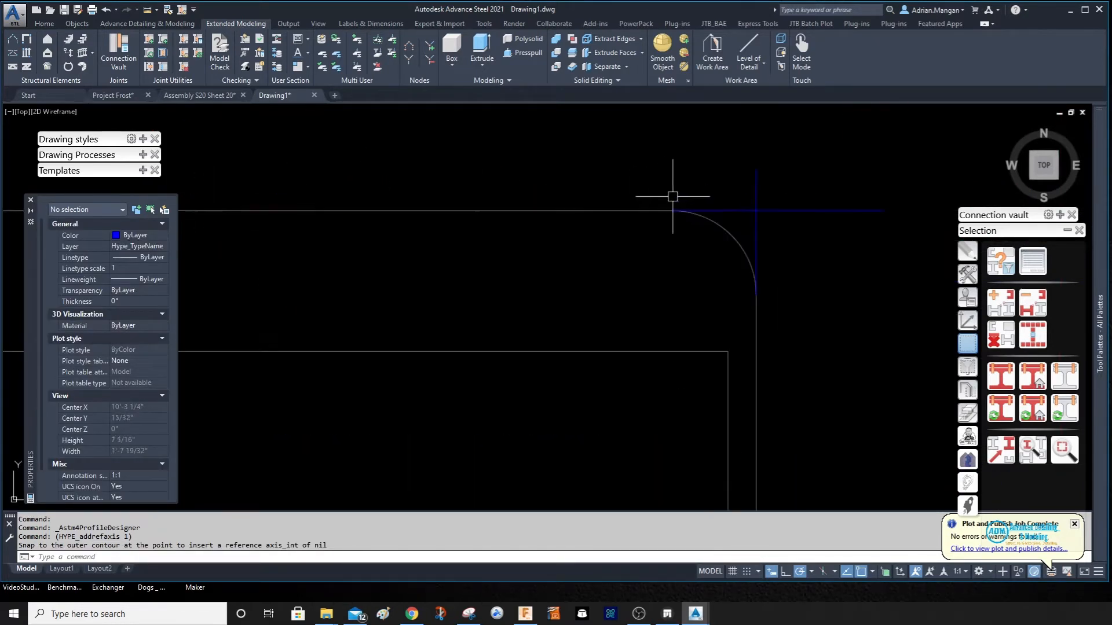
{"action": "left_click", "coordinate": [308, 67]}
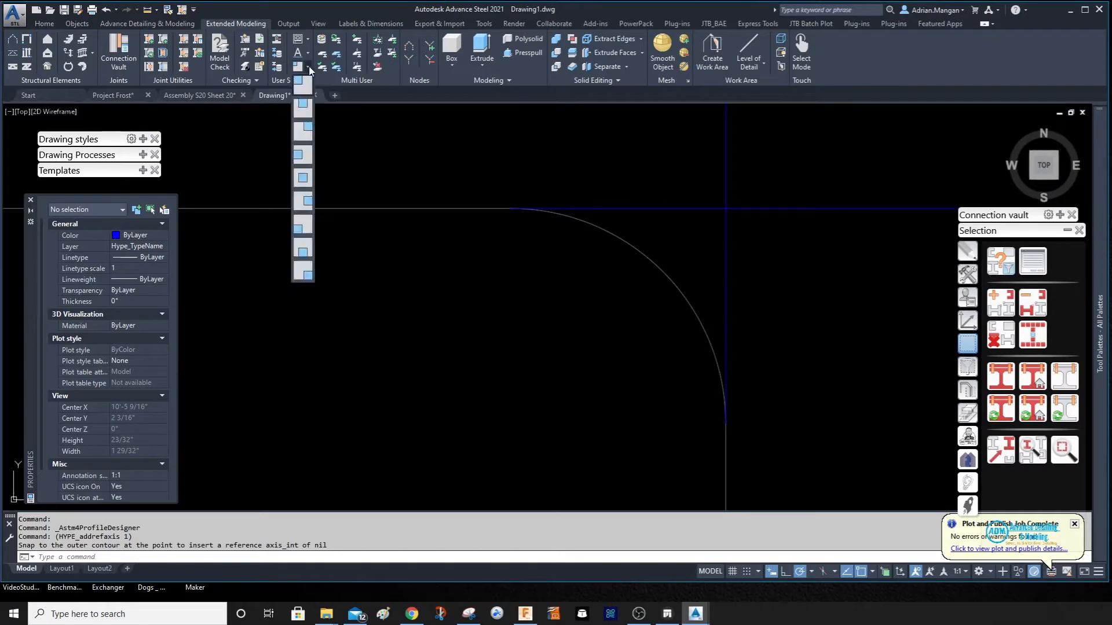
{"action": "left_click", "coordinate": [304, 129]}
{"action": "right_click", "coordinate": [741, 212], "text": "shift"}
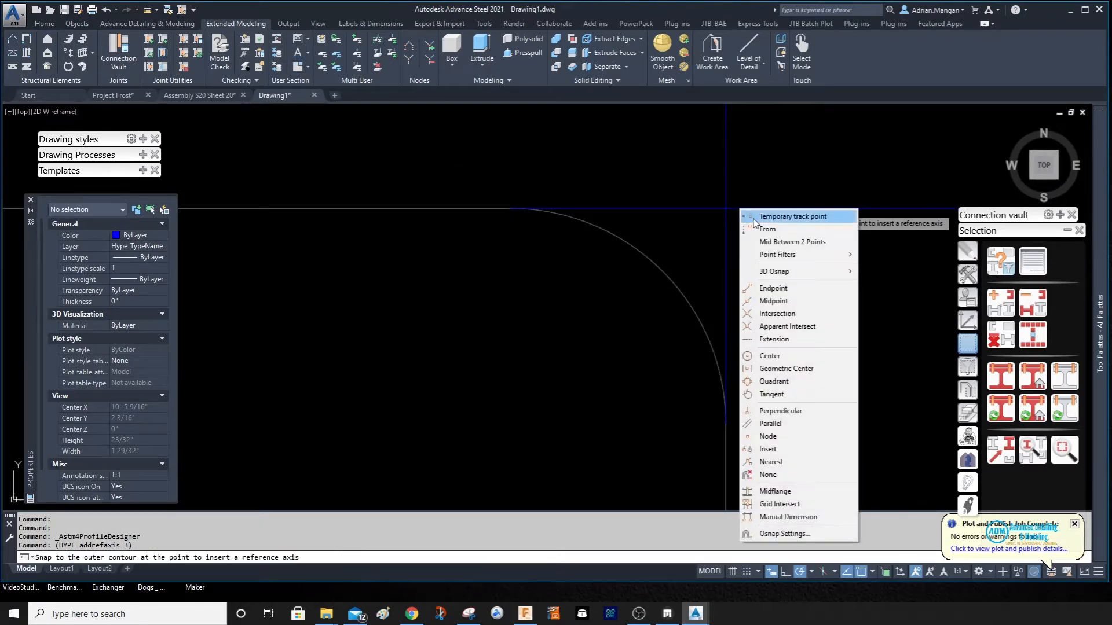
{"action": "left_click", "coordinate": [776, 313]}
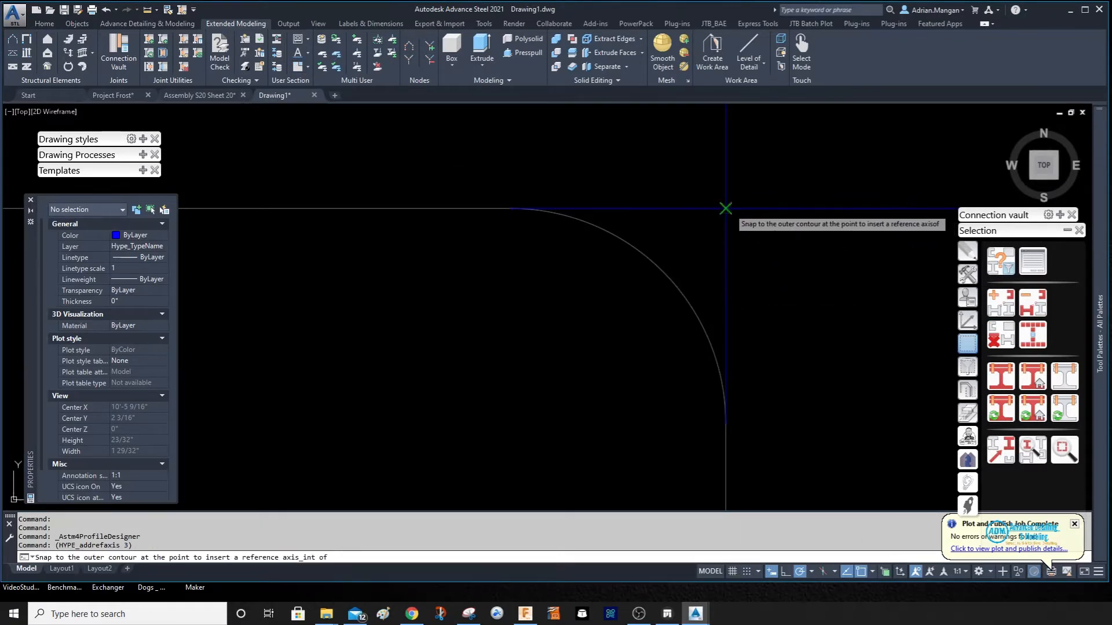
{"action": "left_click", "coordinate": [725, 208]}
{"action": "scroll", "coordinate": [741, 212], "scroll_direction": "down", "scroll_amount": 12}
{"action": "middle_click_drag", "start_coordinate": [735, 224], "coordinate": [817, 187]}
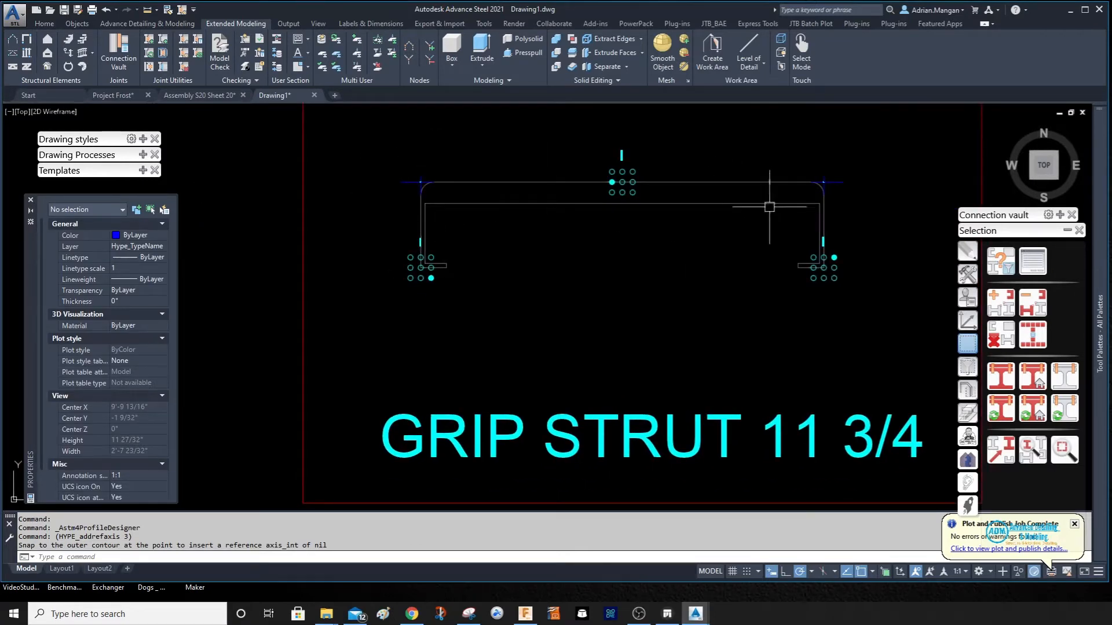
- Define a coordinate system on the upper outer face of the profile contour
{"action": "left_click", "coordinate": [278, 42]}
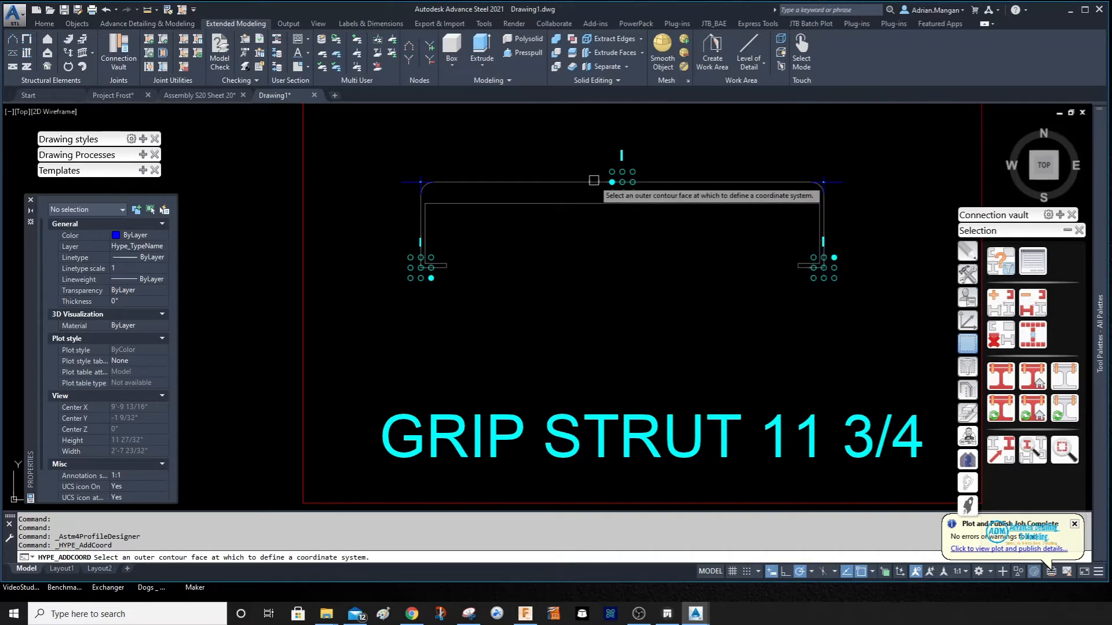
{"action": "scroll", "coordinate": [624, 177], "scroll_direction": "up", "scroll_amount": 5}
{"action": "left_click", "coordinate": [606, 194]}
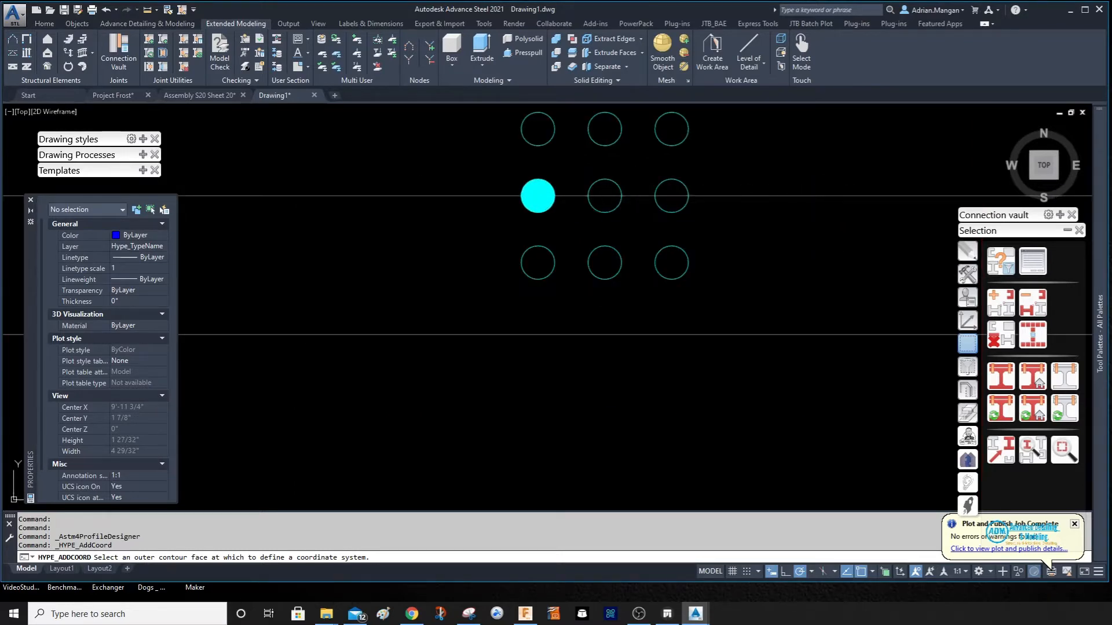
{"action": "scroll", "coordinate": [615, 161], "scroll_direction": "down", "scroll_amount": 4}
{"action": "scroll", "coordinate": [617, 160], "scroll_direction": "down", "scroll_amount": 3}
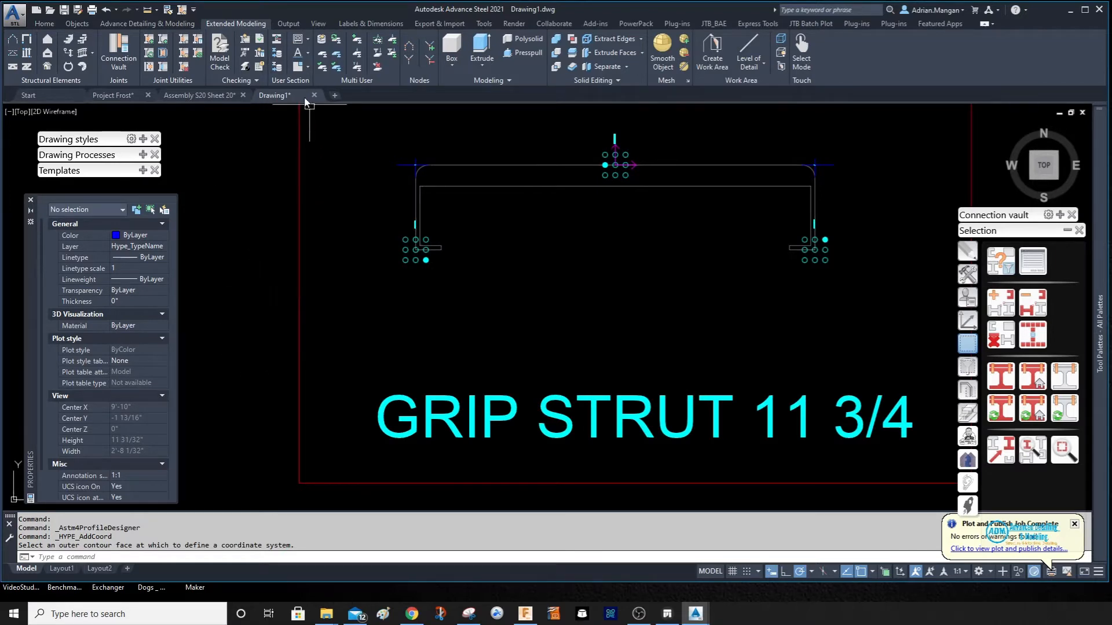
- Define coordinate systems on the right and left vertical outer faces of the profile contour
{"action": "left_click", "coordinate": [280, 44]}
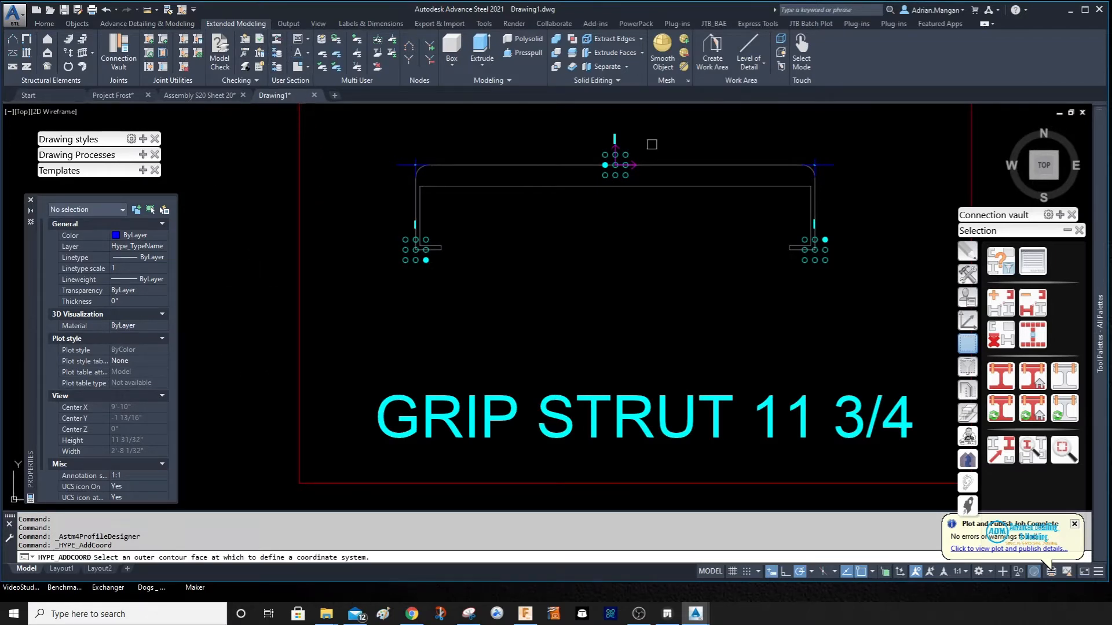
{"action": "scroll", "coordinate": [789, 203], "scroll_direction": "up", "scroll_amount": 3}
{"action": "left_click", "coordinate": [852, 210]}
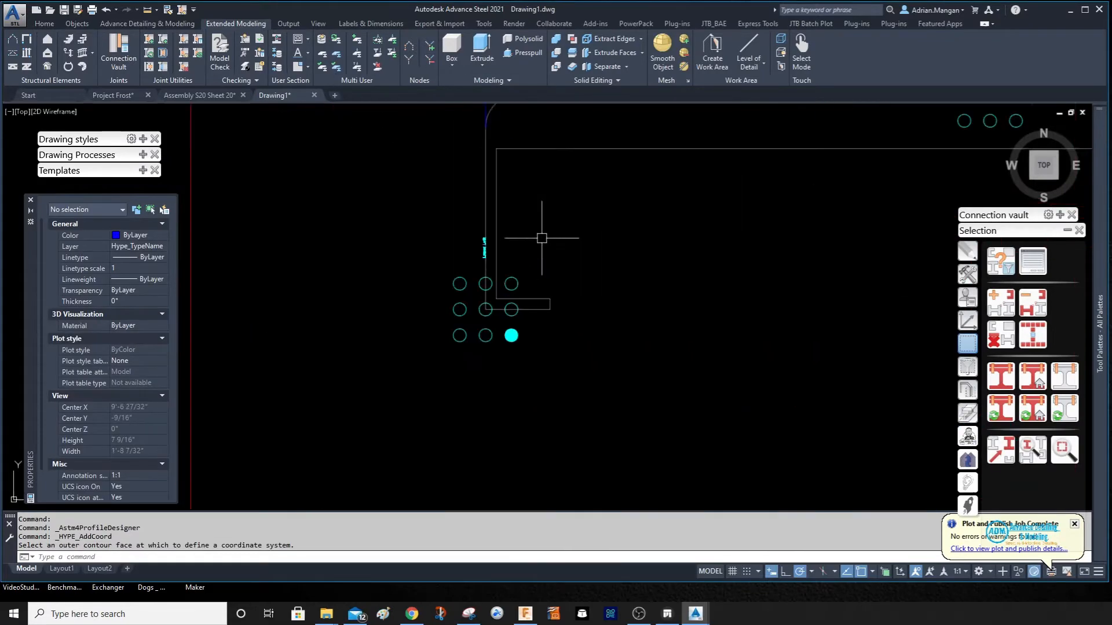
{"action": "left_click", "coordinate": [277, 42]}
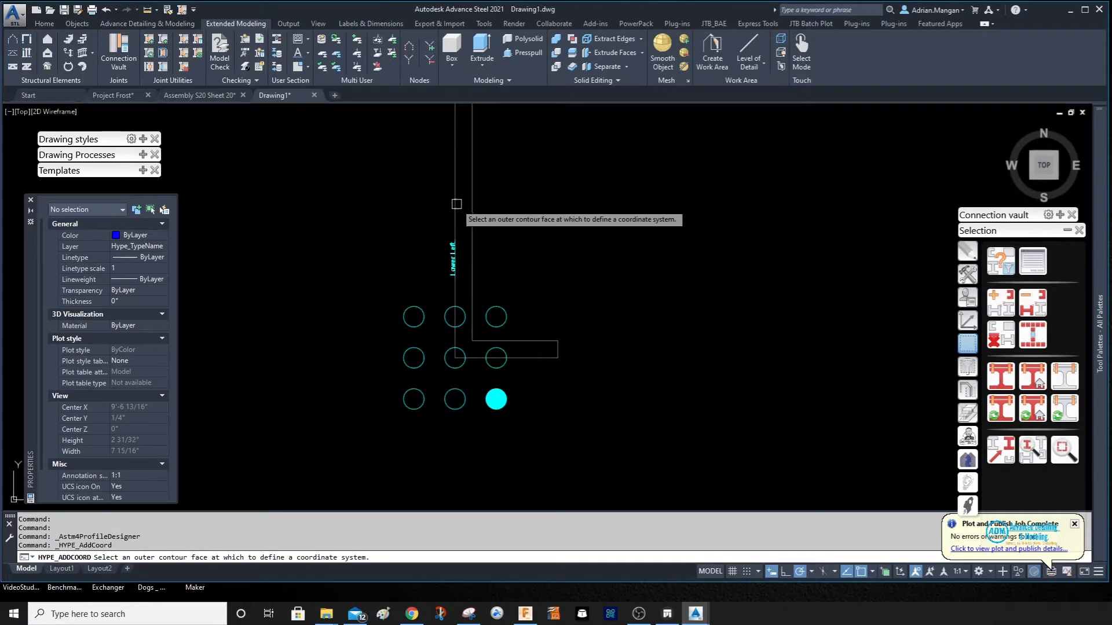
{"action": "left_click", "coordinate": [456, 204]}
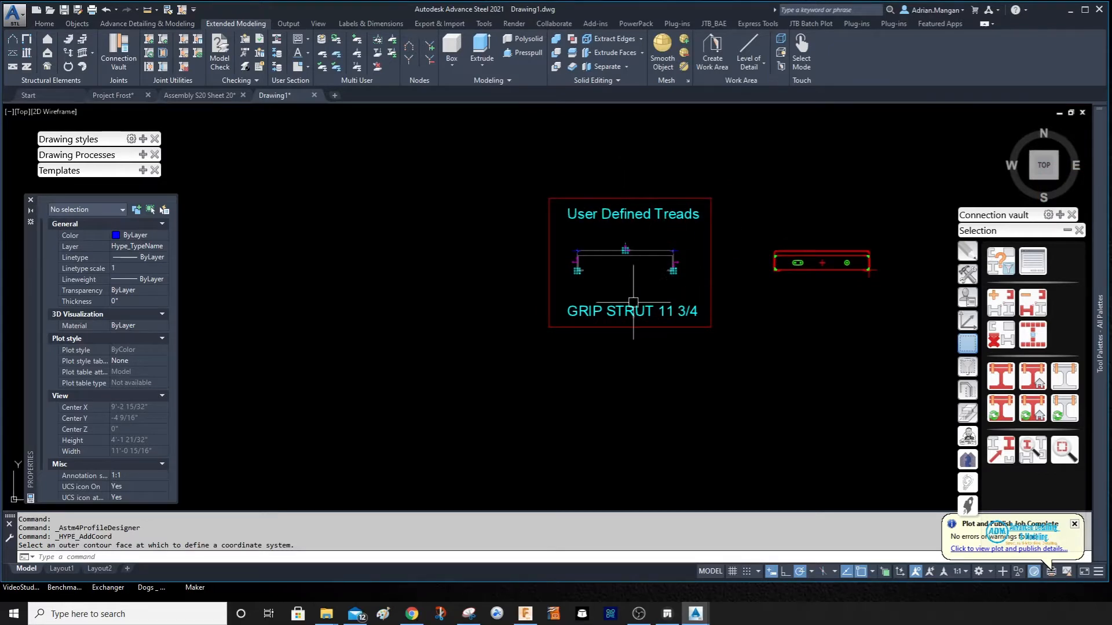
- Assign the GRIP STRUT 11 3/4 text to the Hype_TypeName layer
{"action": "left_click", "coordinate": [646, 305]}
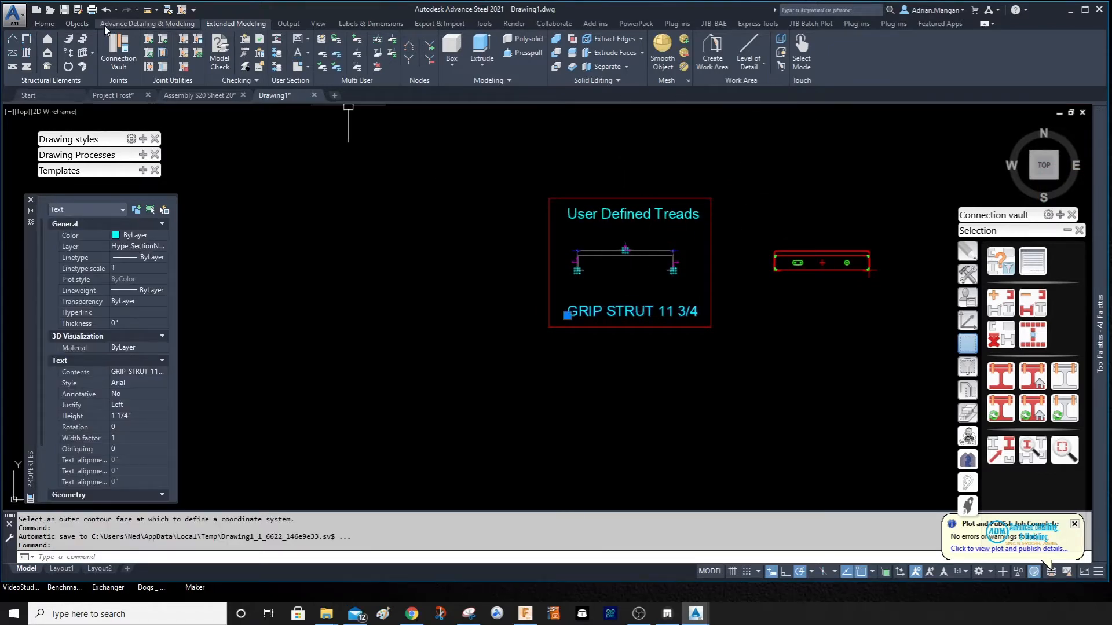
{"action": "left_click", "coordinate": [44, 23]}
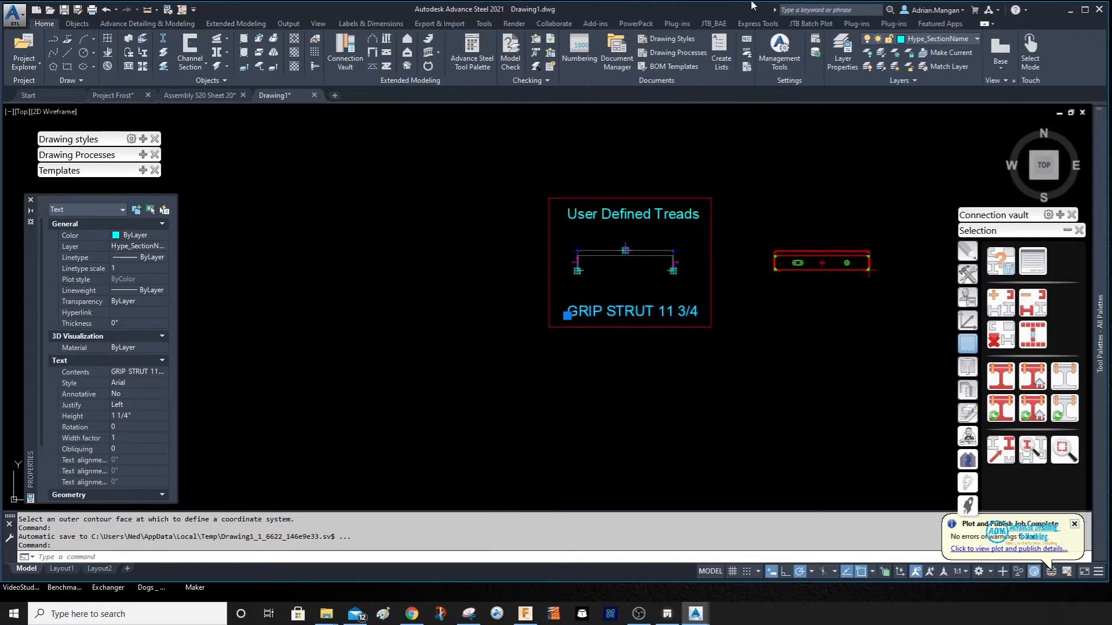
{"action": "left_click", "coordinate": [942, 47]}
{"action": "left_click", "coordinate": [926, 249]}
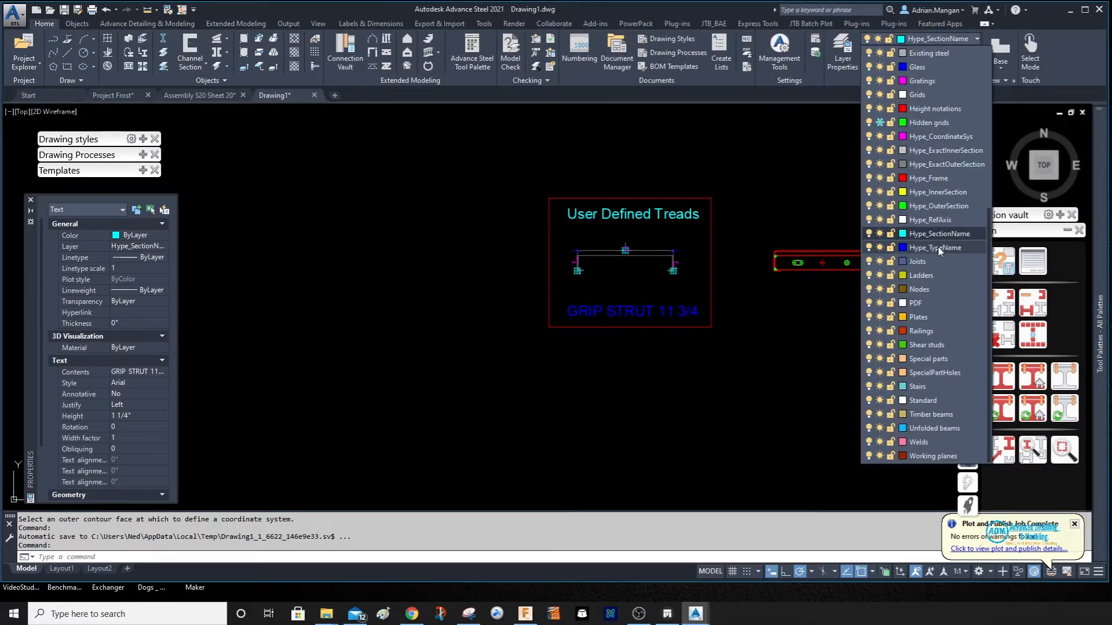
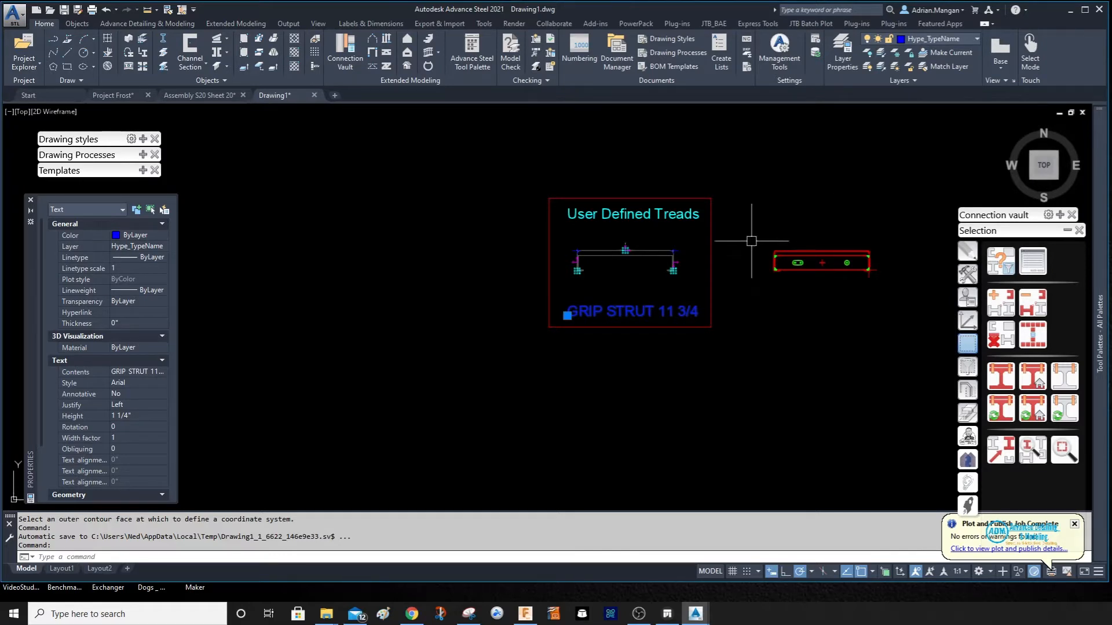
{"action": "key", "text": "Escape"}
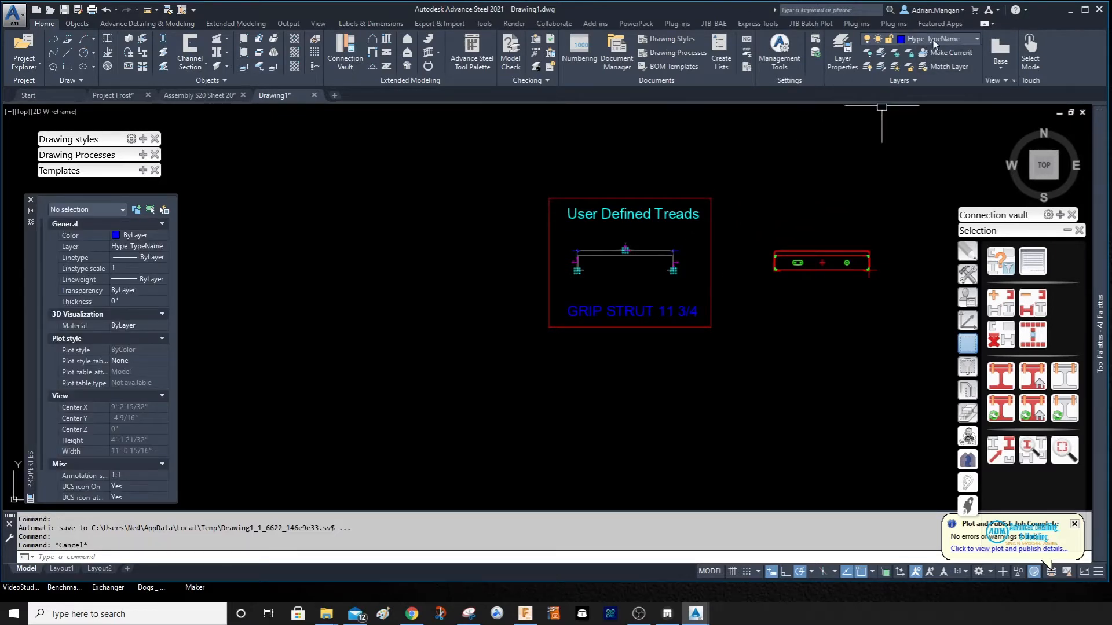
- Assign the User Defined Treads text to the Hype_TypeName layer
{"action": "left_click", "coordinate": [623, 215]}
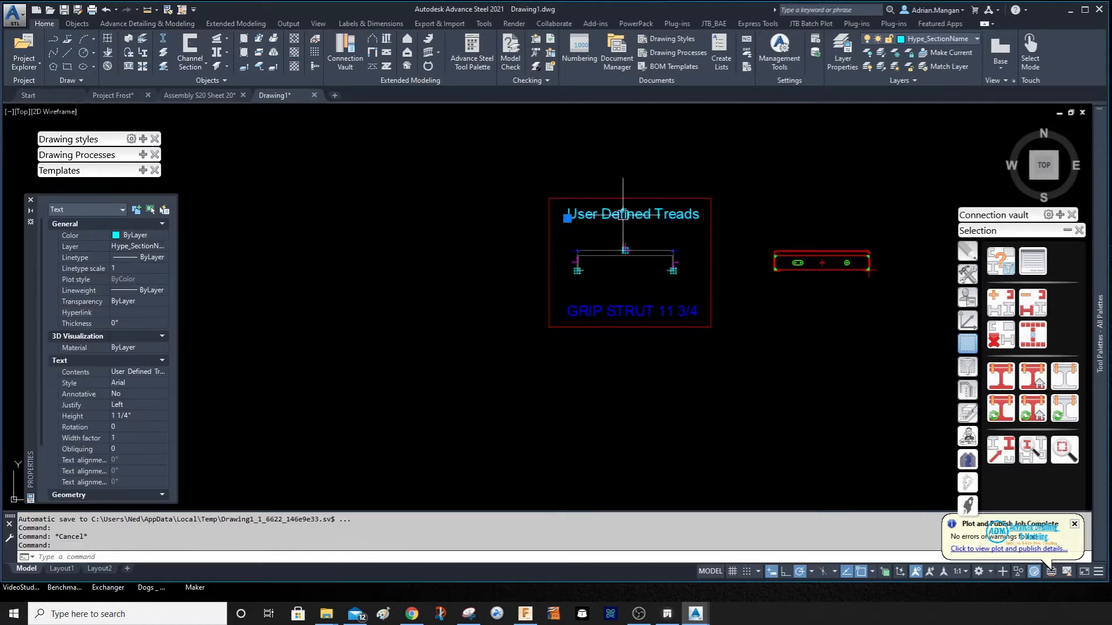
{"action": "left_click", "coordinate": [966, 37]}
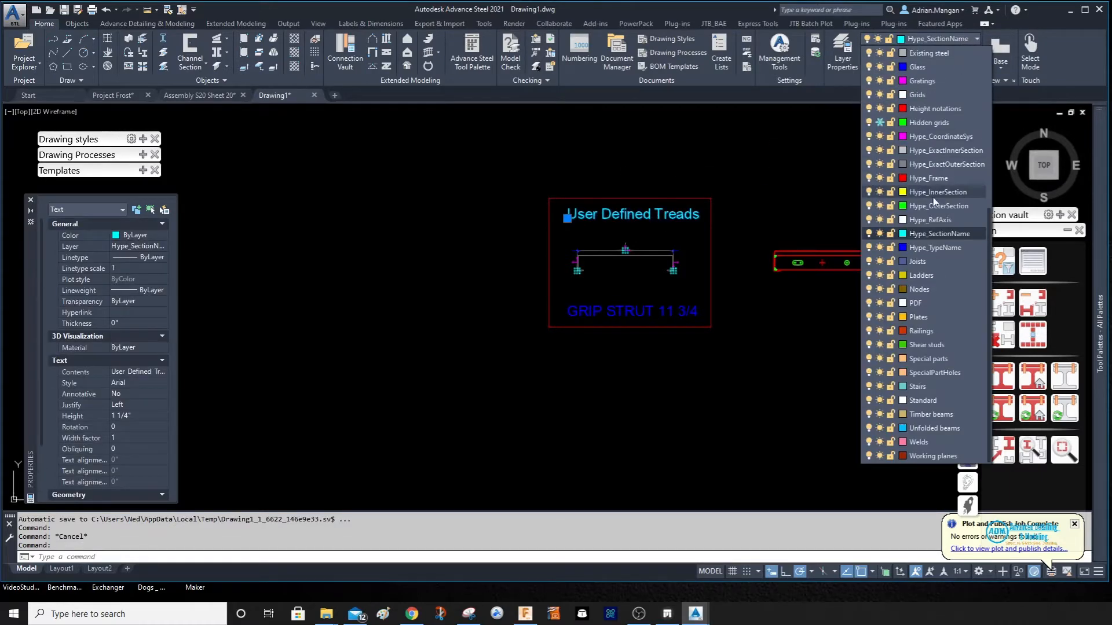
{"action": "left_click", "coordinate": [919, 247]}
{"action": "key", "text": "Escape"}
- Assign the GRIP STRUT 11 3/4 text to the Hype_SectionName layer
{"action": "left_click", "coordinate": [658, 311]}
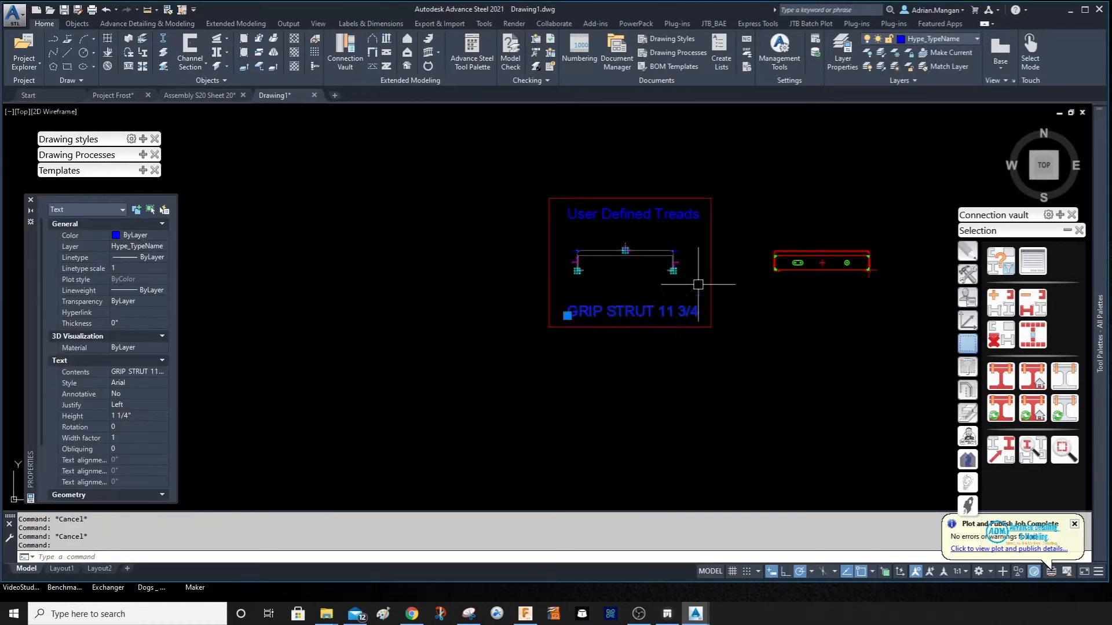
{"action": "left_click", "coordinate": [966, 39]}
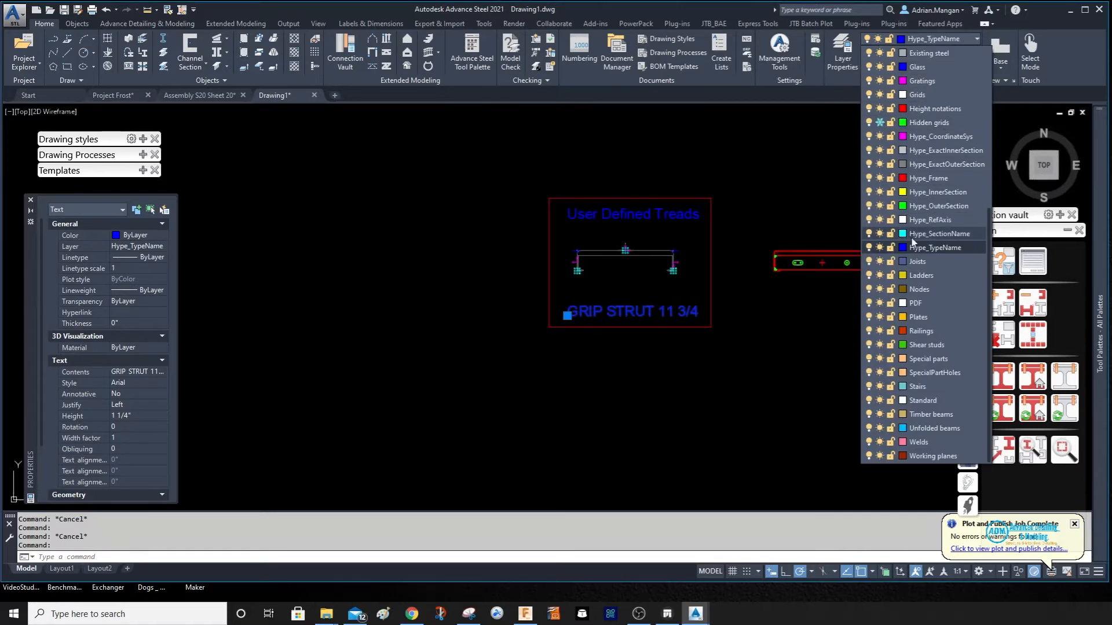
{"action": "left_click", "coordinate": [932, 233]}
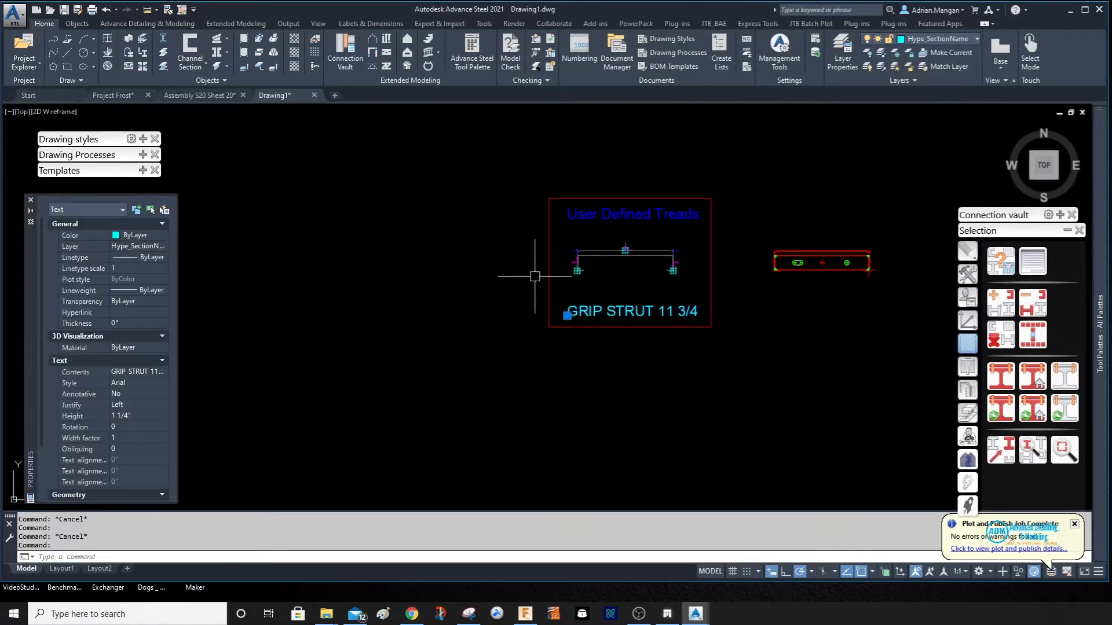
{"action": "key", "text": "Escape"}
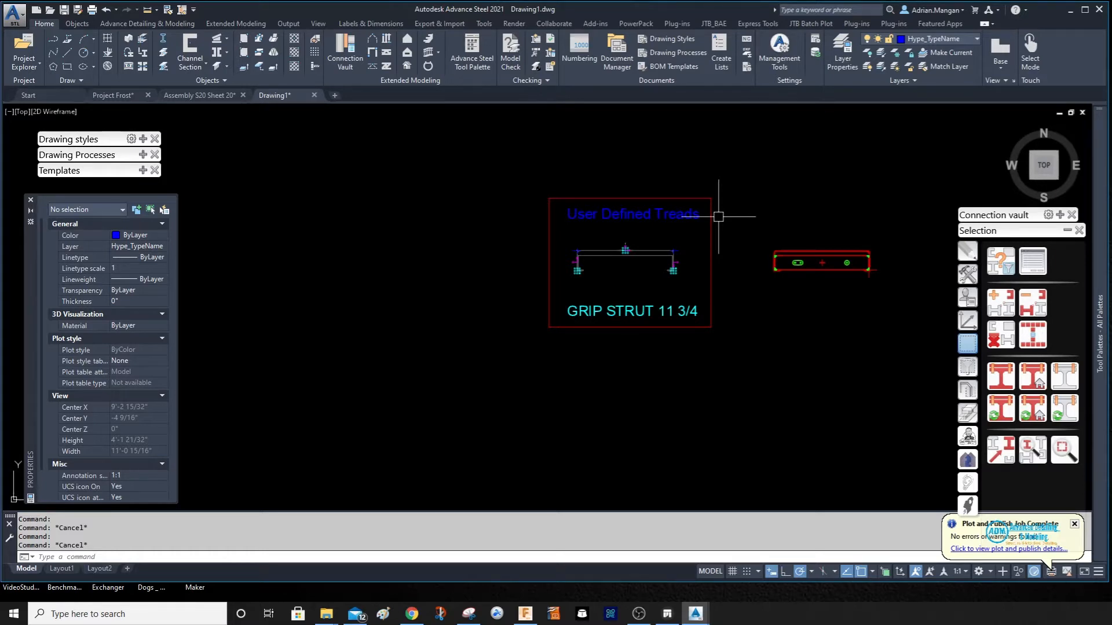
- Check which layers the profile contour and the surrounding frame are assigned to
{"action": "scroll", "coordinate": [639, 234], "scroll_direction": "up", "scroll_amount": 5}
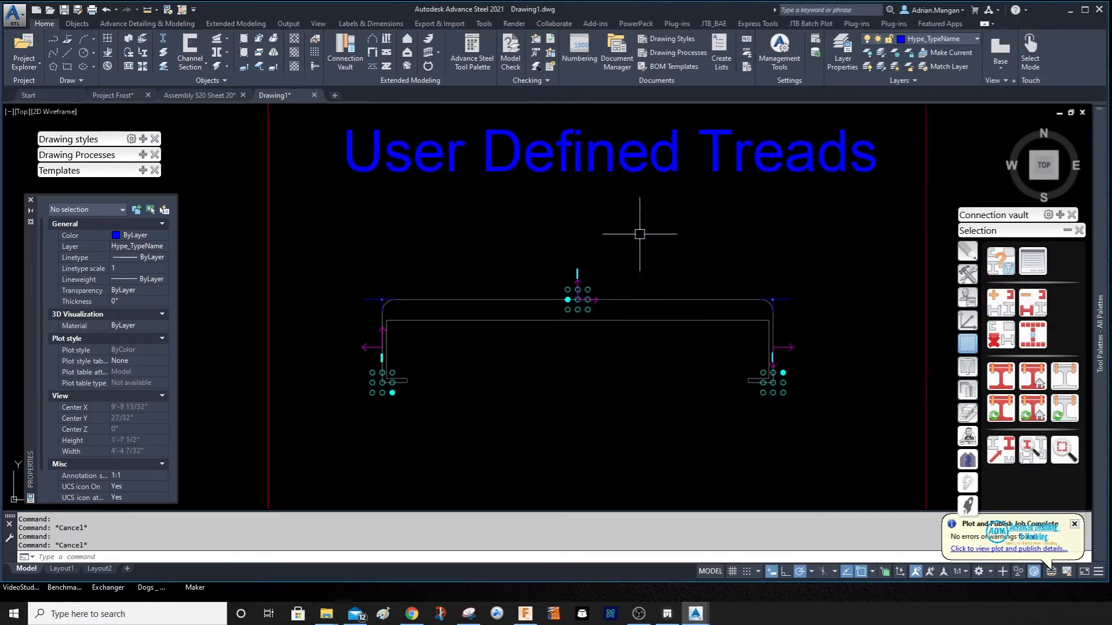
{"action": "left_click", "coordinate": [672, 299]}
{"action": "scroll", "coordinate": [786, 315], "scroll_direction": "down", "scroll_amount": 1}
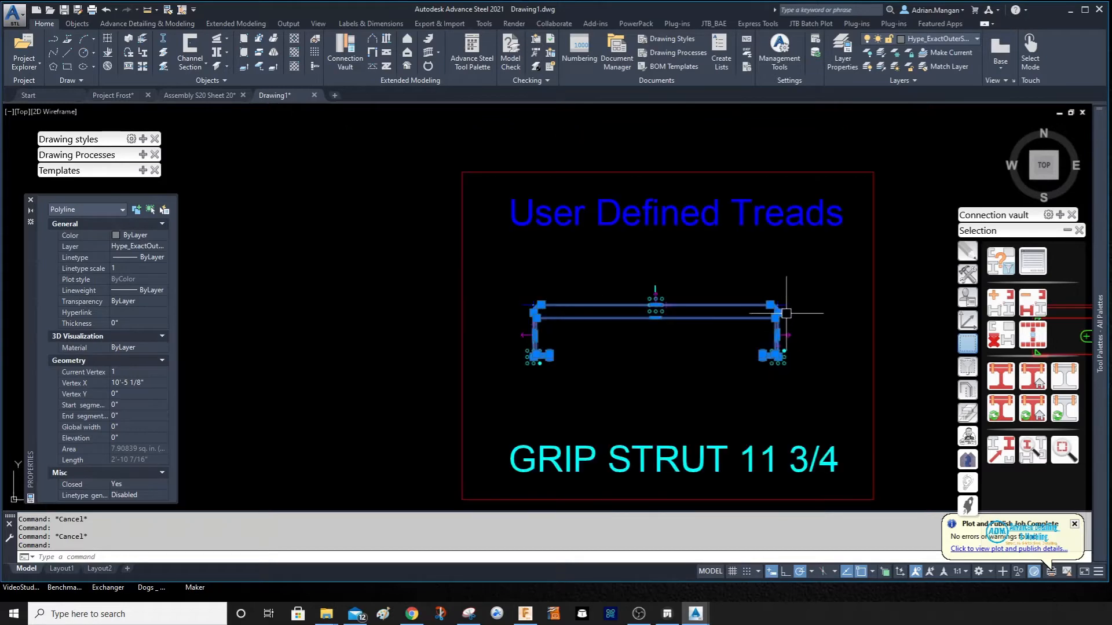
{"action": "scroll", "coordinate": [783, 316], "scroll_direction": "up", "scroll_amount": 4}
{"action": "scroll", "coordinate": [779, 320], "scroll_direction": "down", "scroll_amount": 5}
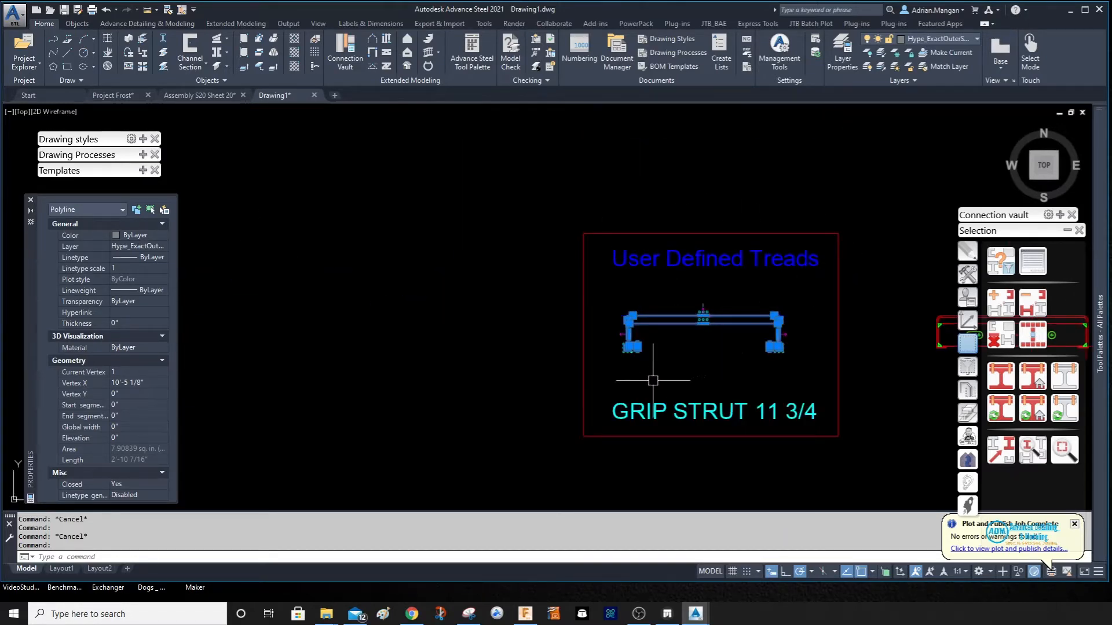
{"action": "key", "text": "Escape"}
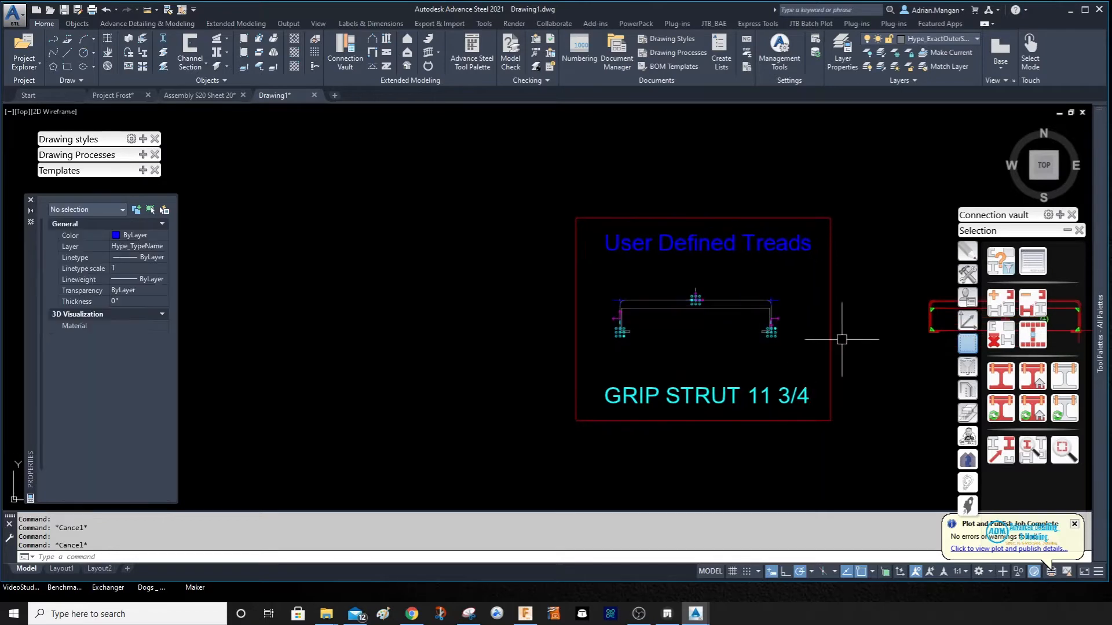
{"action": "scroll", "coordinate": [844, 335], "scroll_direction": "down", "scroll_amount": 2}
{"action": "left_click", "coordinate": [711, 244]}
{"action": "left_click", "coordinate": [709, 255]}
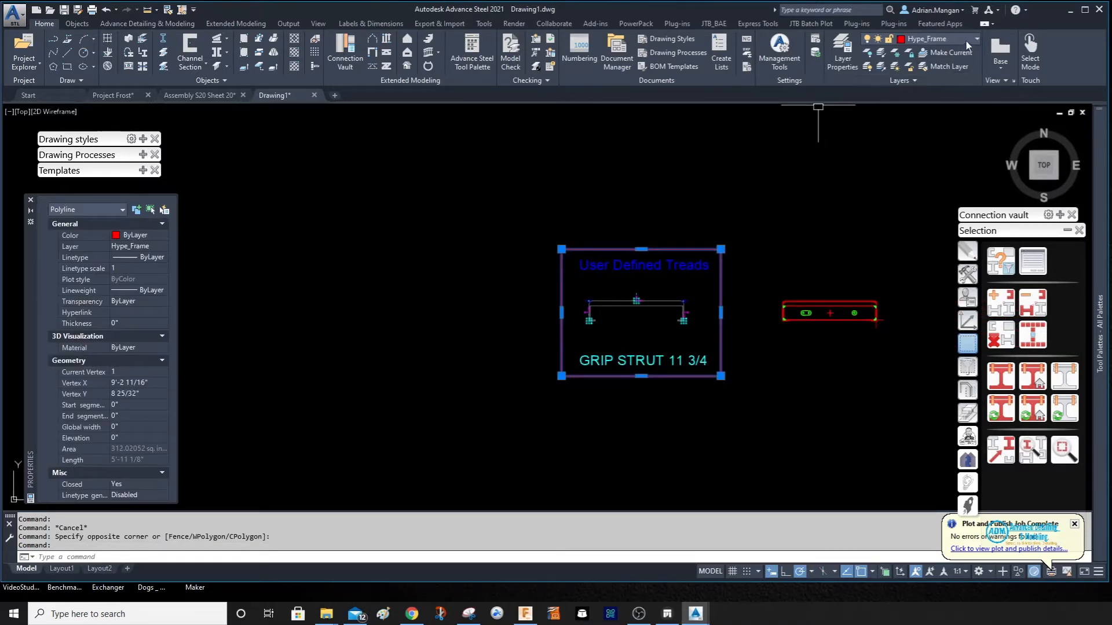
{"action": "middle_click_drag", "start_coordinate": [788, 218], "coordinate": [730, 234]}
{"action": "key", "text": "Escape"}
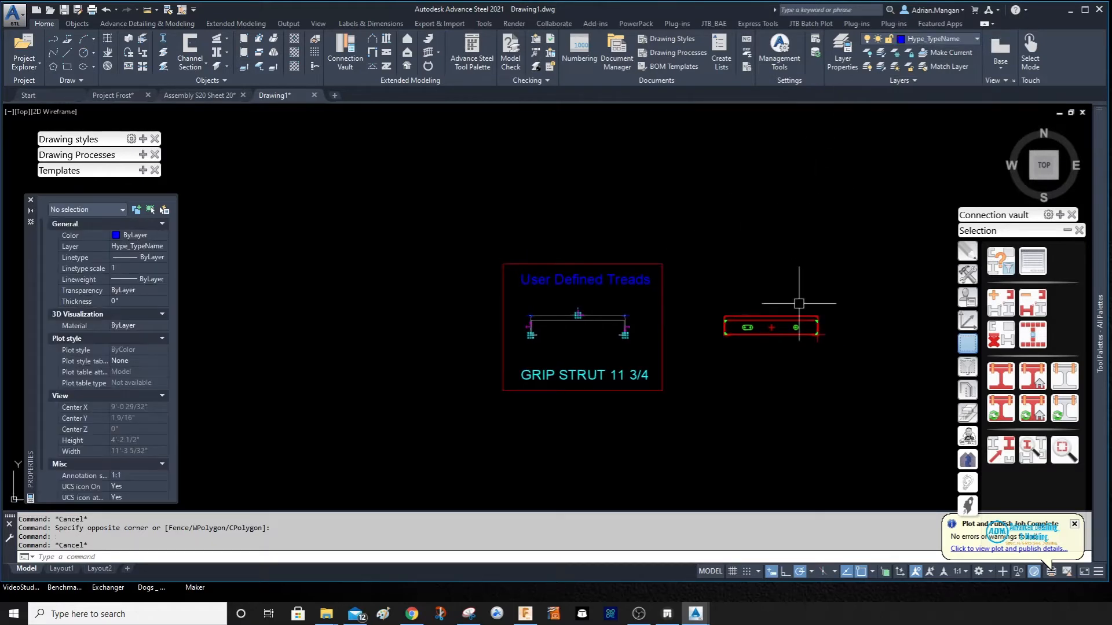
- Delete the leftover source tread geometry to the right of the section frame
{"action": "scroll", "coordinate": [799, 303], "scroll_direction": "down", "scroll_amount": 2}
{"action": "middle_click_drag", "start_coordinate": [716, 283], "coordinate": [626, 197]}
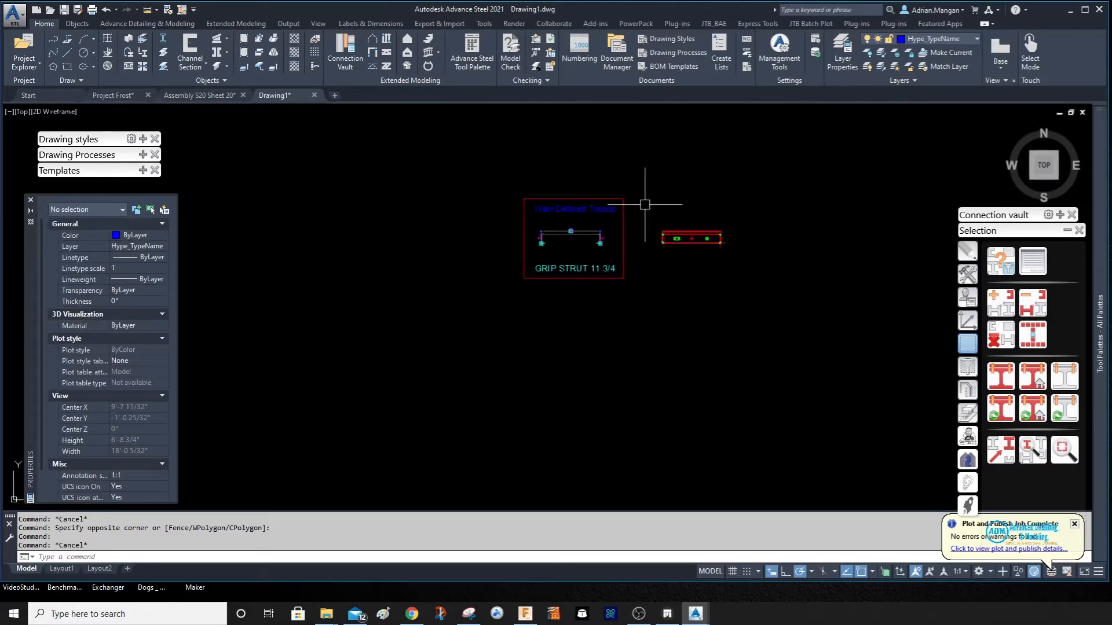
{"action": "left_click", "coordinate": [644, 204]}
{"action": "left_click", "coordinate": [814, 310]}
{"action": "key", "text": "Delete"}
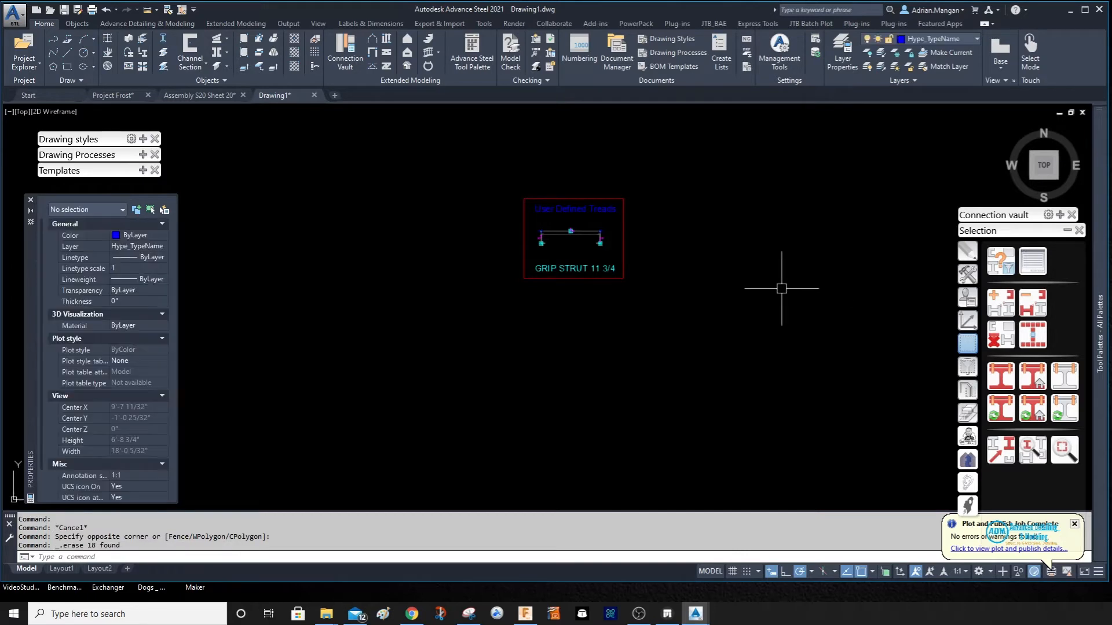
- Try to move the entire framed section from the frame's lower-left corner to 0,0,0
{"action": "scroll", "coordinate": [771, 306], "scroll_direction": "down", "scroll_amount": 3}
{"action": "left_click", "coordinate": [646, 273]}
{"action": "left_click", "coordinate": [704, 320]}
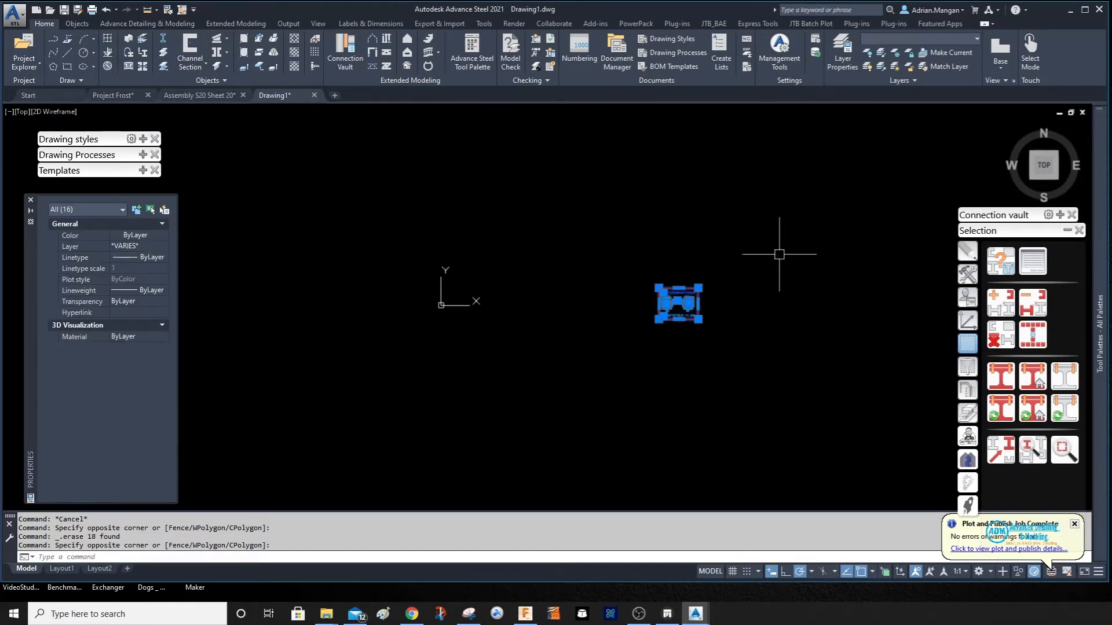
{"action": "right_click", "coordinate": [779, 253]}
{"action": "left_click", "coordinate": [781, 341]}
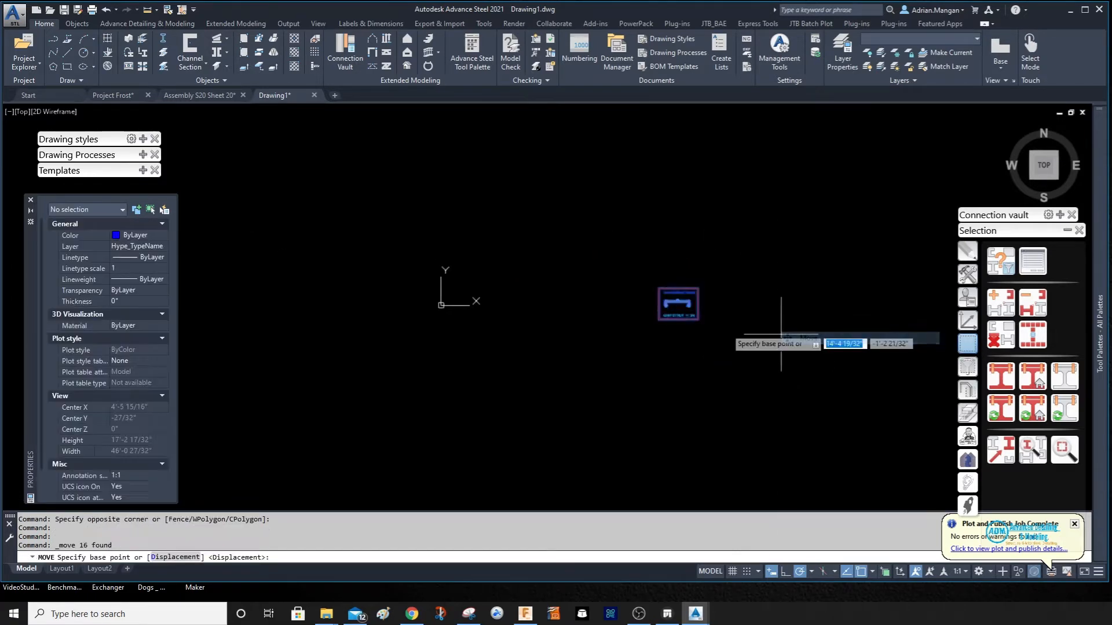
{"action": "left_click", "coordinate": [658, 320]}
{"action": "scroll", "coordinate": [481, 289], "scroll_direction": "up", "scroll_amount": 6}
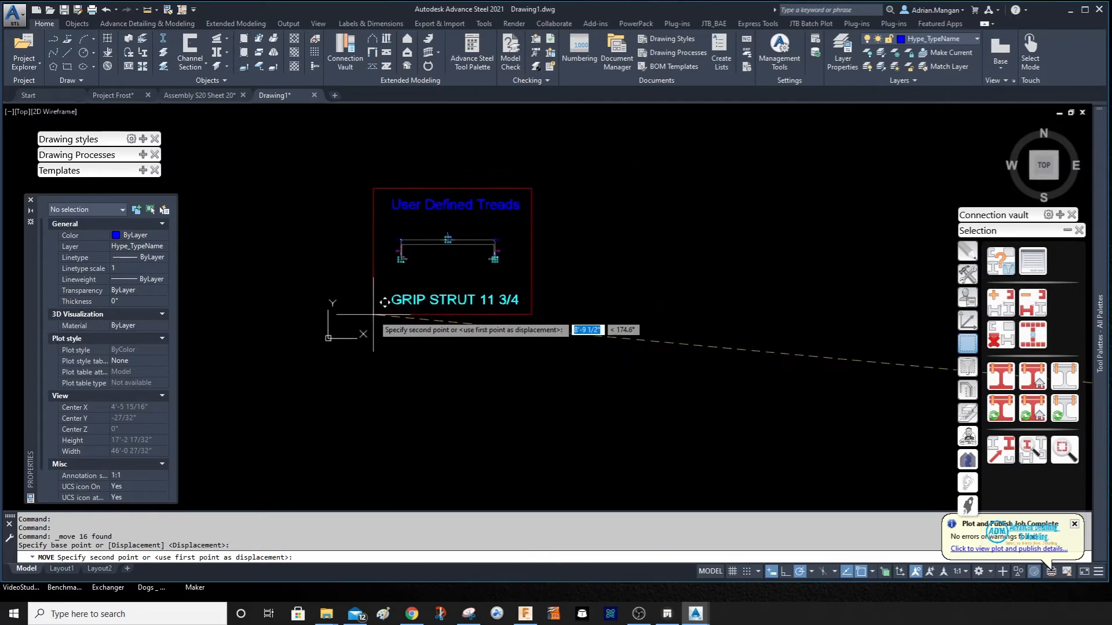
{"action": "type", "text": "0"}
{"action": "key", "text": "Tab"}
{"action": "type", "text": "0"}
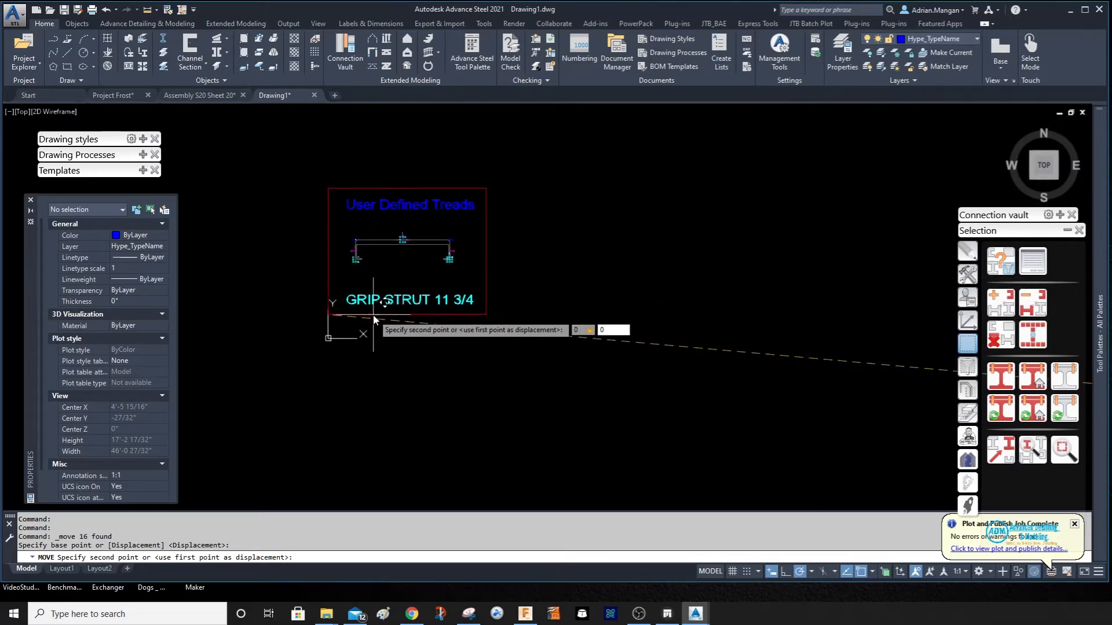
{"action": "key", "text": "Tab"}
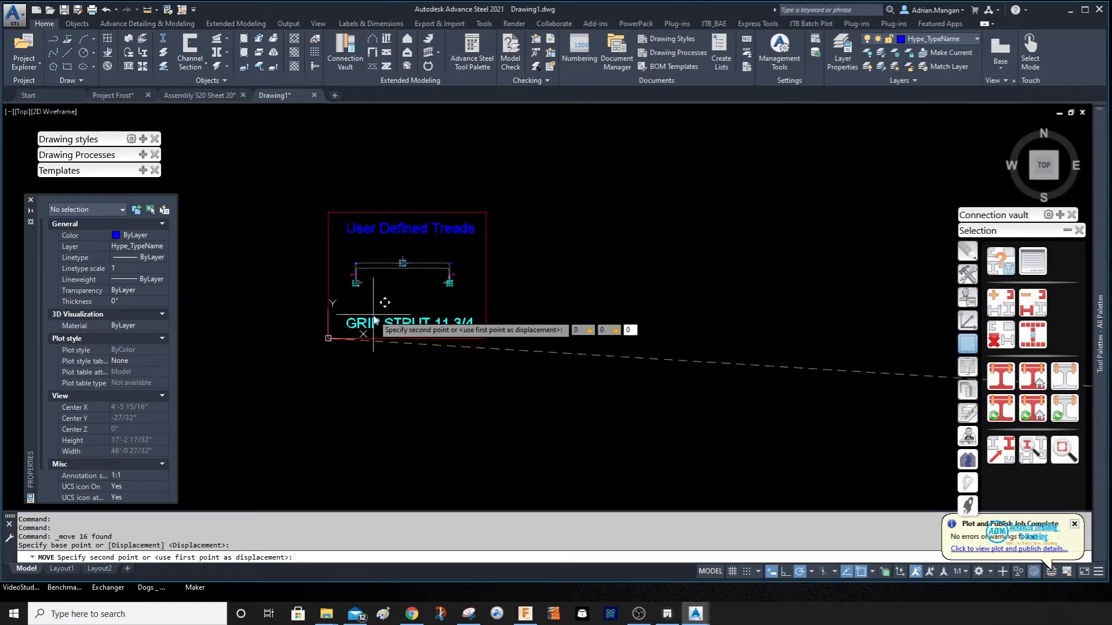
{"action": "key", "text": "Return"}
{"action": "scroll", "coordinate": [478, 325], "scroll_direction": "down", "scroll_amount": 5}
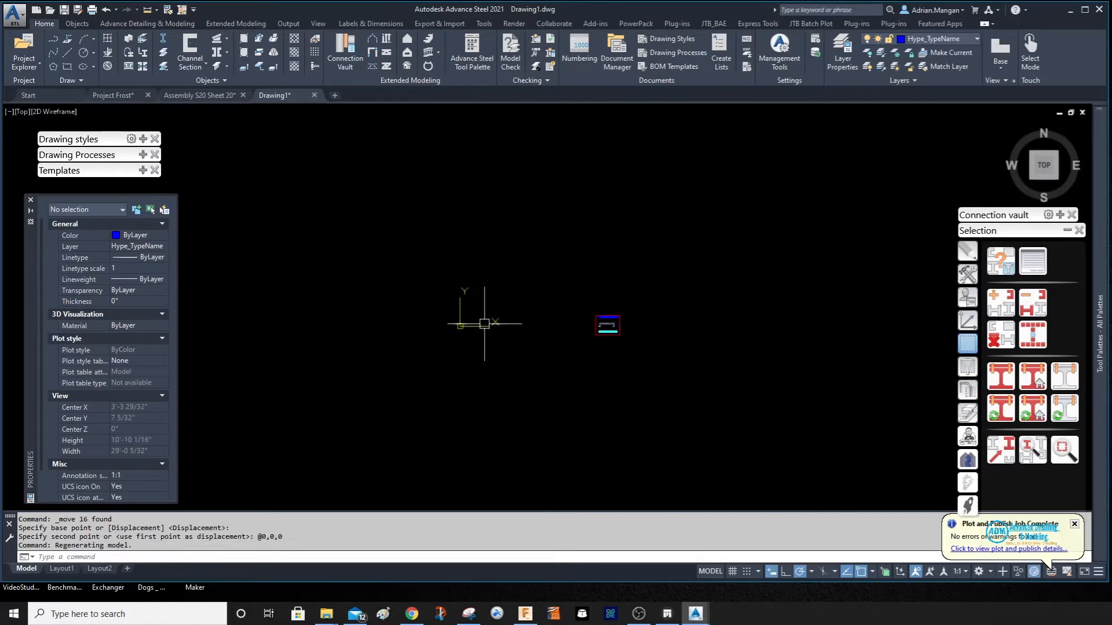
- Try again to move the framed section to the origin, entering 0,0 as the second point
{"action": "left_click", "coordinate": [576, 298]}
{"action": "left_click", "coordinate": [650, 365]}
{"action": "right_click", "coordinate": [689, 289]}
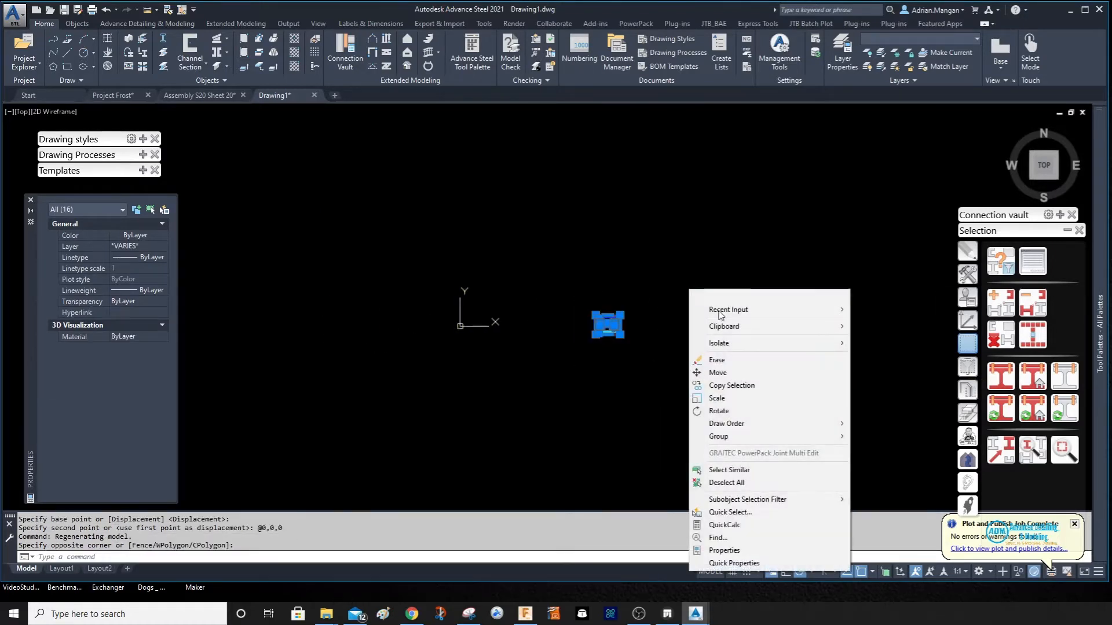
{"action": "left_click", "coordinate": [724, 370]}
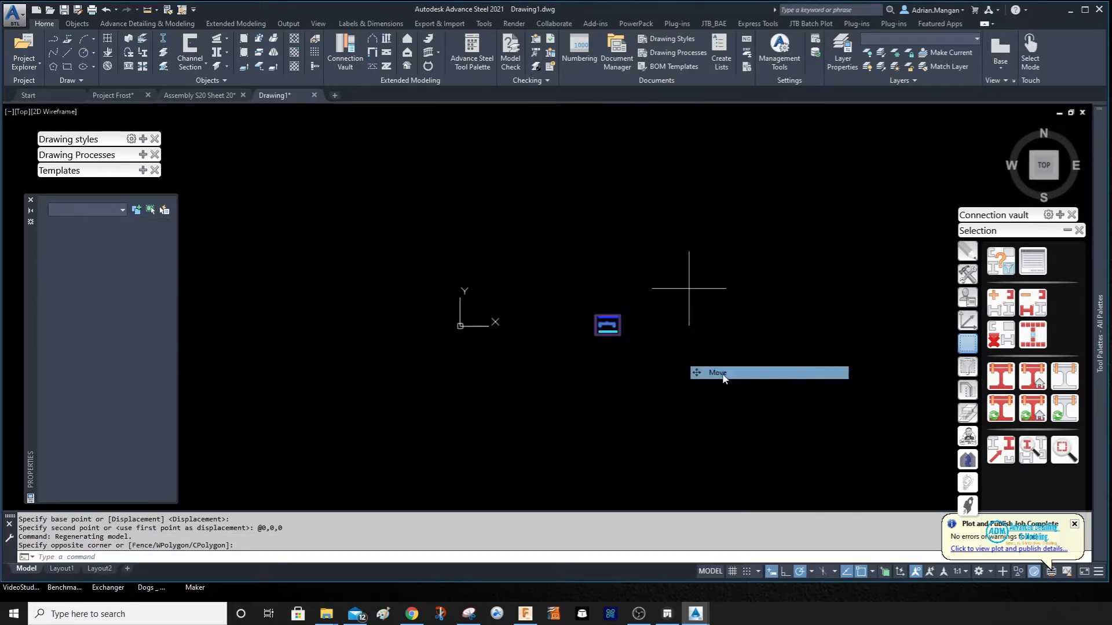
{"action": "left_click", "coordinate": [595, 334]}
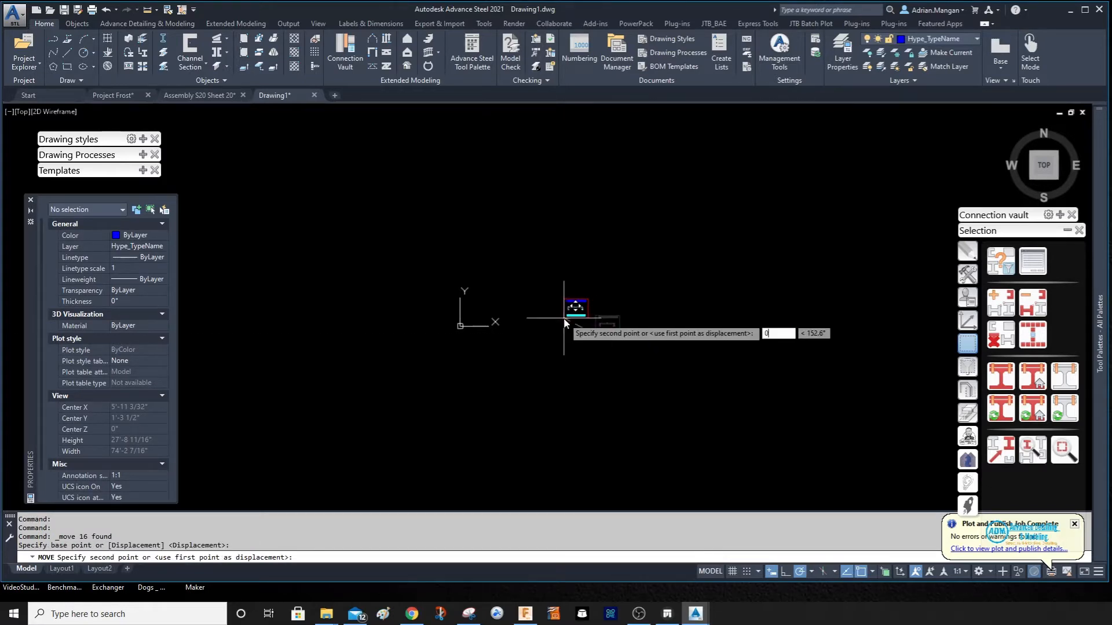
{"action": "type", "text": "0"}
{"action": "key", "text": "Tab"}
{"action": "type", "text": "0"}
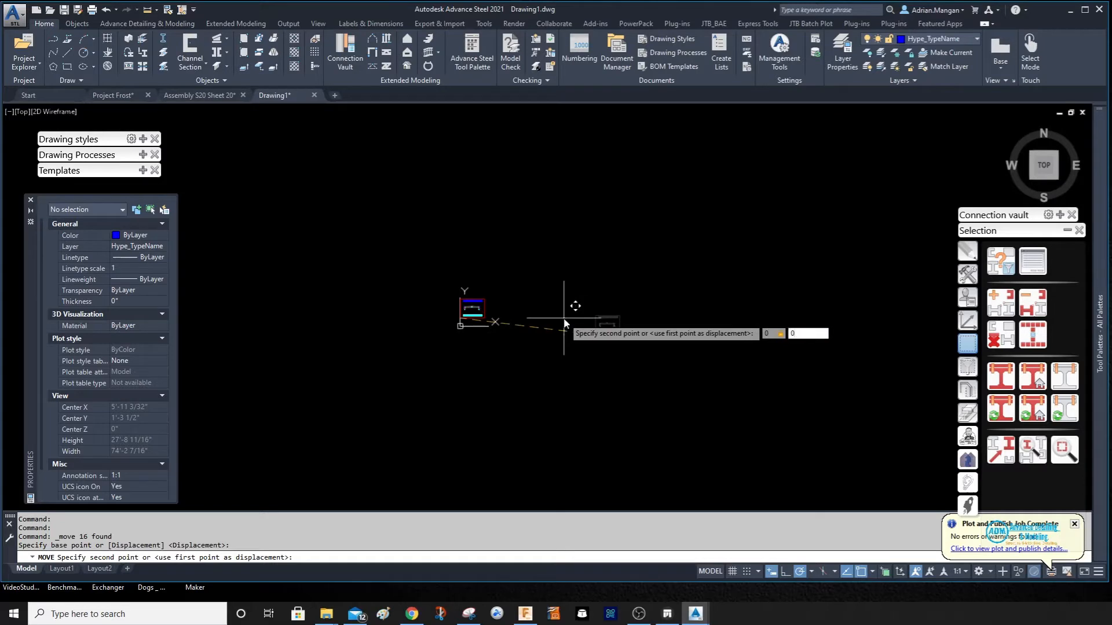
{"action": "key", "text": "Return"}
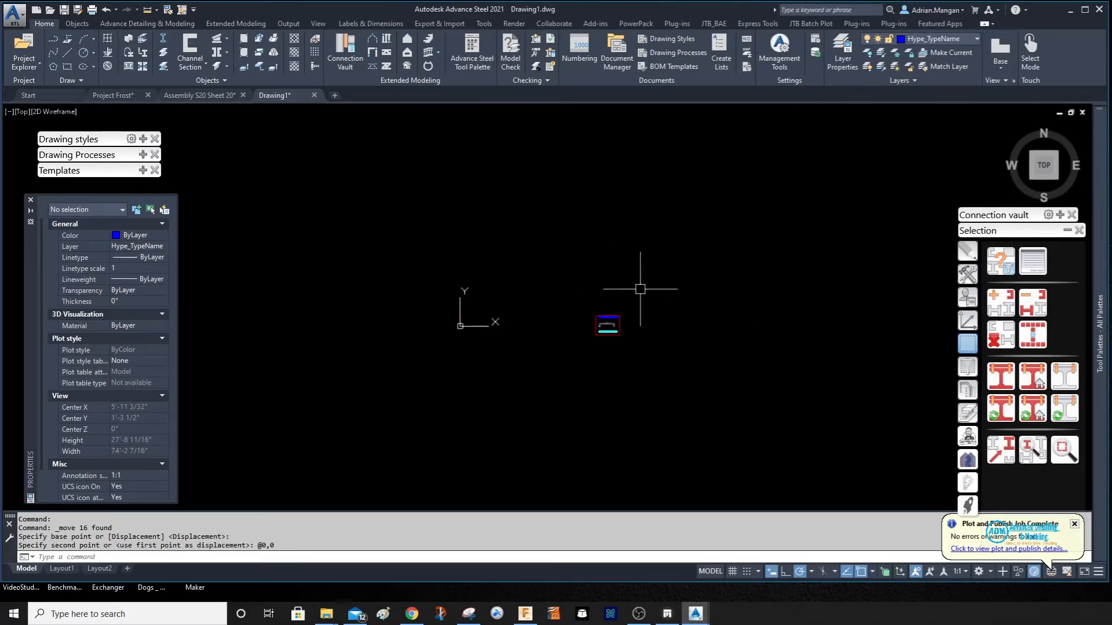
- Generate the GRIP STRUT 11 3/4 user section into the Advance Steel database and close the generation report
{"action": "scroll", "coordinate": [687, 257], "scroll_direction": "down", "scroll_amount": 5}
{"action": "scroll", "coordinate": [681, 264], "scroll_direction": "up", "scroll_amount": 7}
{"action": "middle_click_drag", "start_coordinate": [670, 269], "coordinate": [642, 240], "text": "shift"}
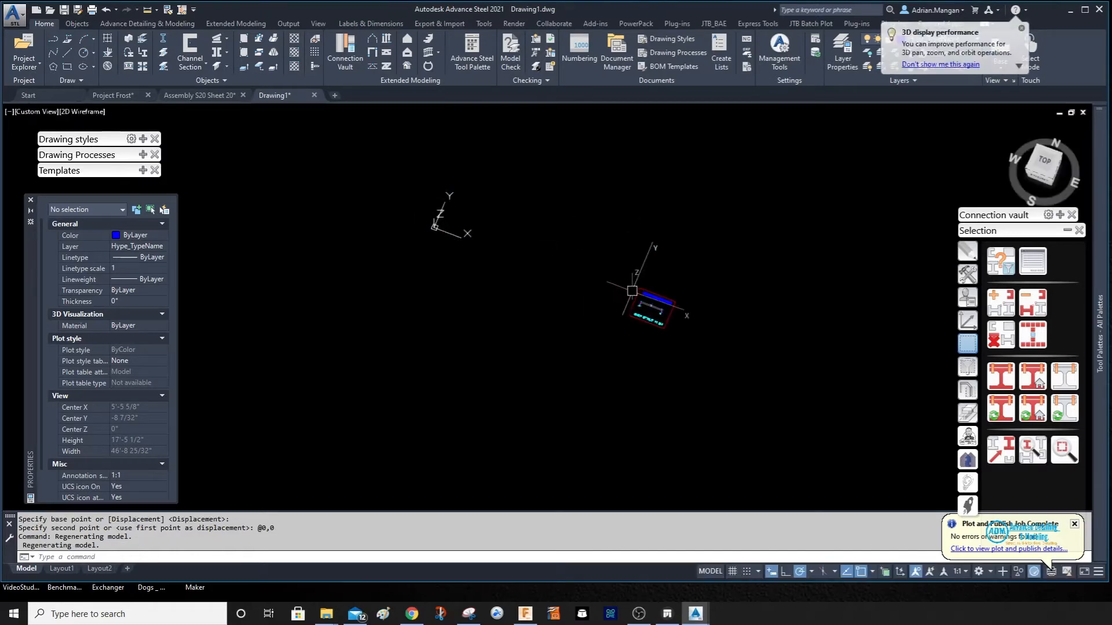
{"action": "scroll", "coordinate": [631, 290], "scroll_direction": "down", "scroll_amount": 3}
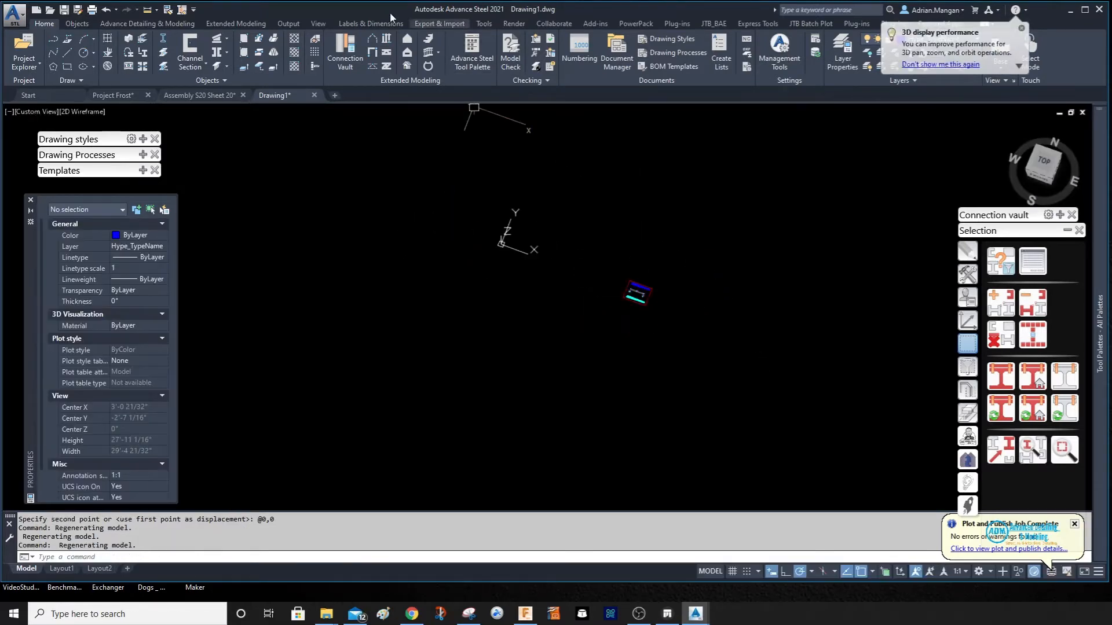
{"action": "left_click", "coordinate": [237, 24]}
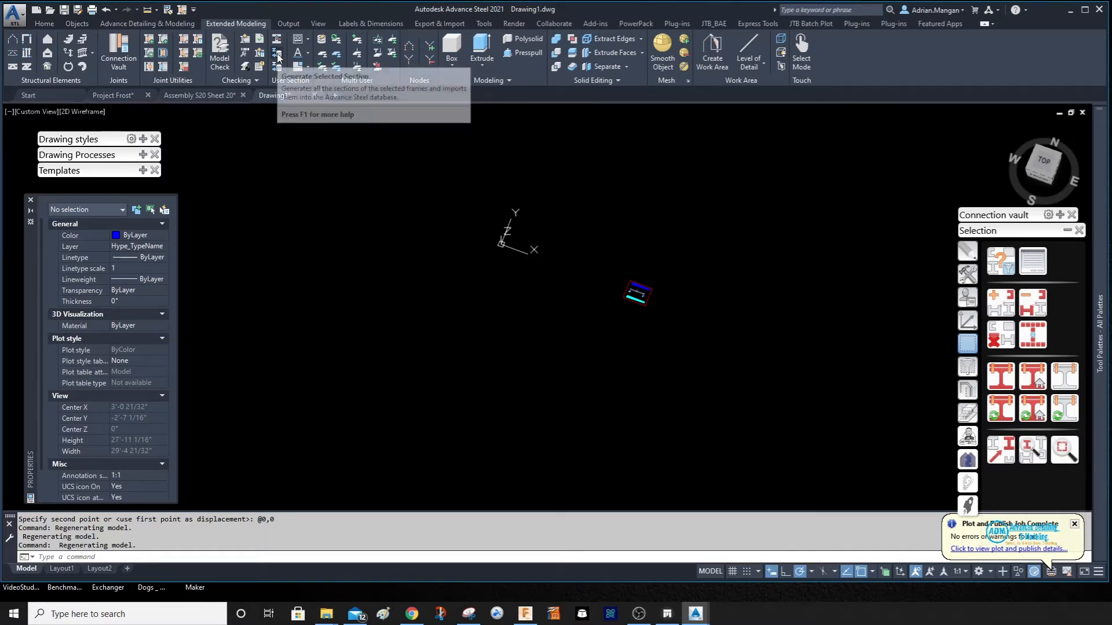
{"action": "left_click", "coordinate": [278, 58]}
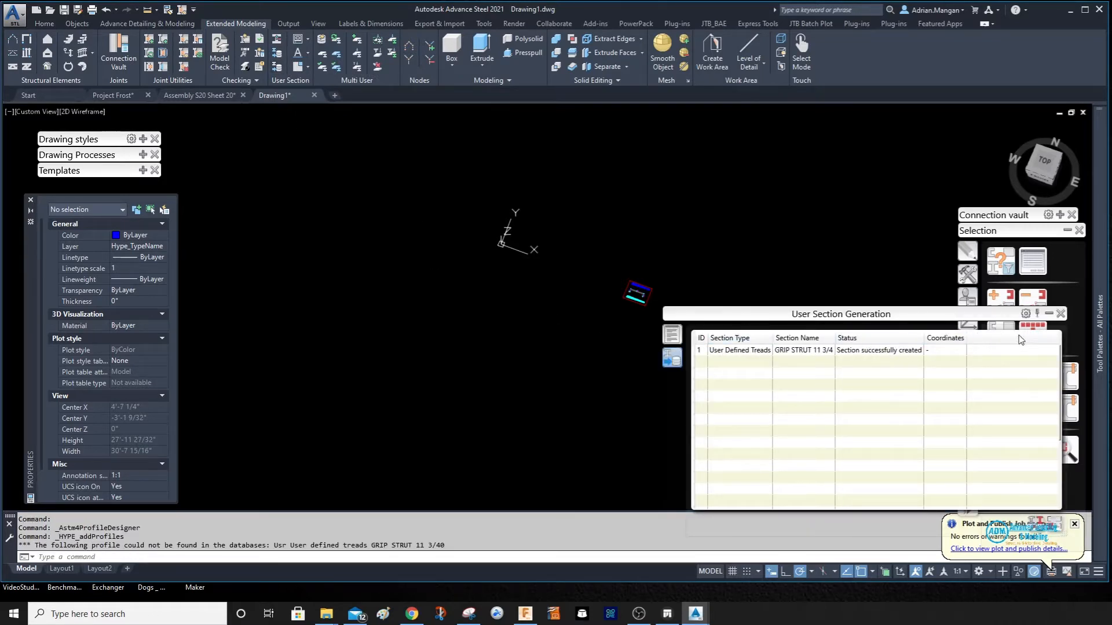
{"action": "left_click", "coordinate": [1059, 313]}
{"action": "scroll", "coordinate": [564, 287], "scroll_direction": "down", "scroll_amount": 4}
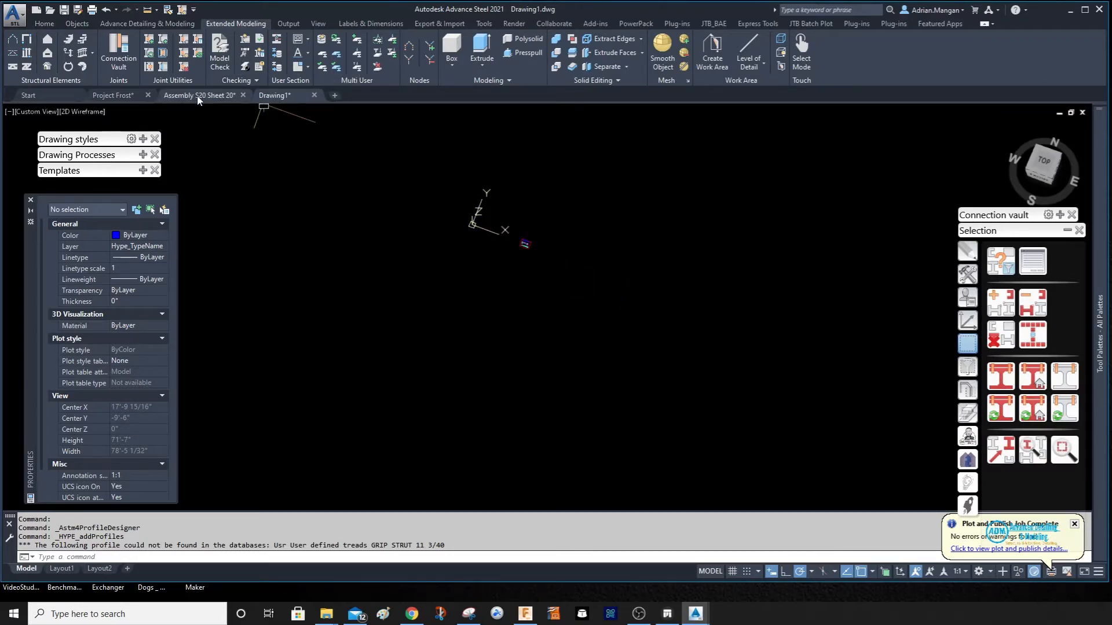
- Switch to the Project Frost drawing and reload the Advance Steel database
{"action": "left_click", "coordinate": [128, 97]}
{"action": "scroll", "coordinate": [568, 249], "scroll_direction": "down", "scroll_amount": 5}
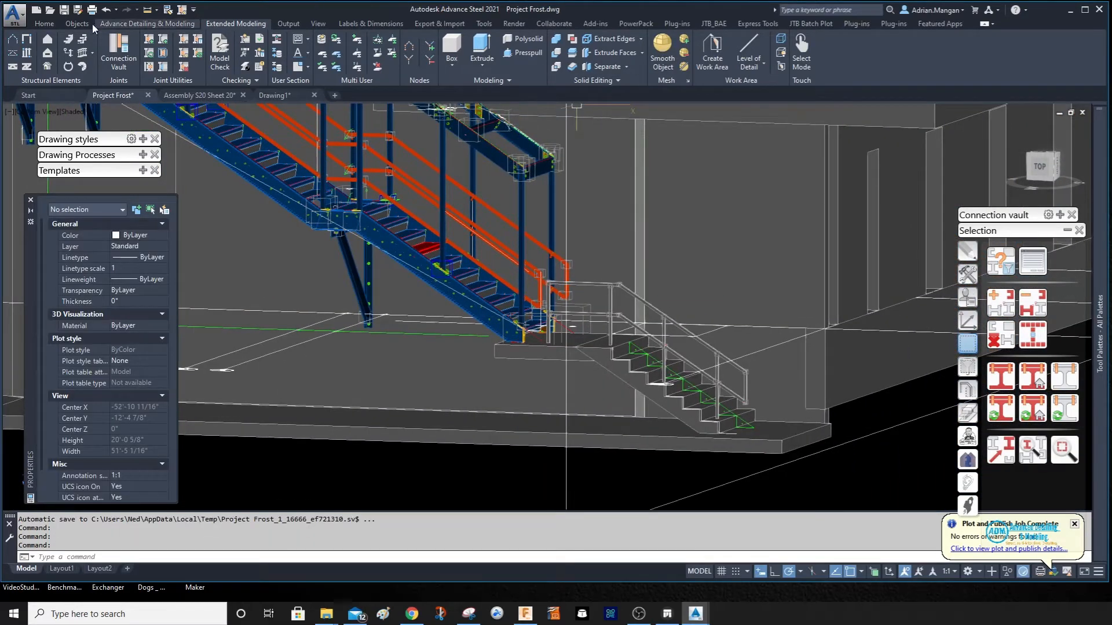
{"action": "left_click", "coordinate": [45, 24]}
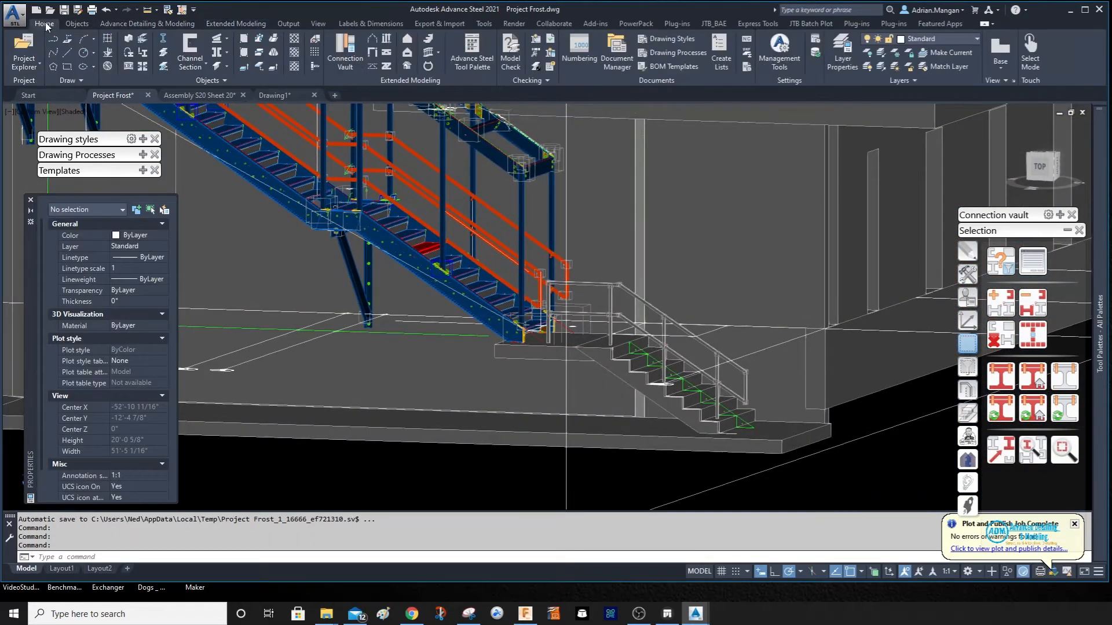
{"action": "left_click", "coordinate": [816, 54]}
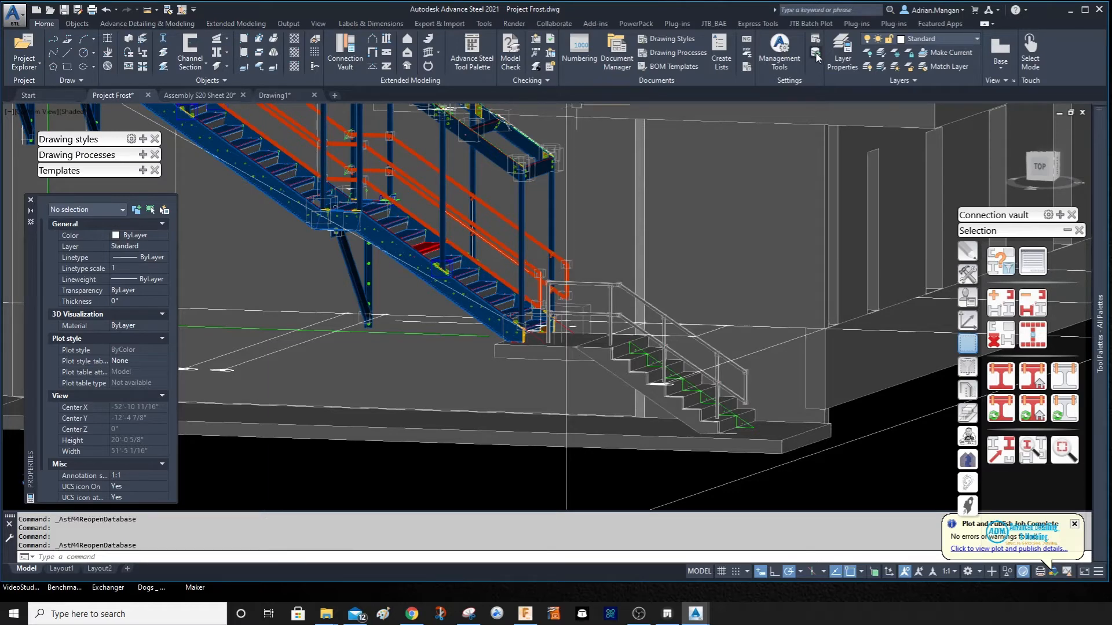
- Inspect the joint properties of a tread on the short landing stair, then close them without changes
{"action": "scroll", "coordinate": [766, 225], "scroll_direction": "down", "scroll_amount": 6}
{"action": "middle_click_drag", "start_coordinate": [763, 226], "coordinate": [506, 239]}
{"action": "scroll", "coordinate": [629, 246], "scroll_direction": "down", "scroll_amount": 5}
{"action": "middle_click_drag", "start_coordinate": [629, 245], "coordinate": [664, 227]}
{"action": "key", "text": "Escape"}
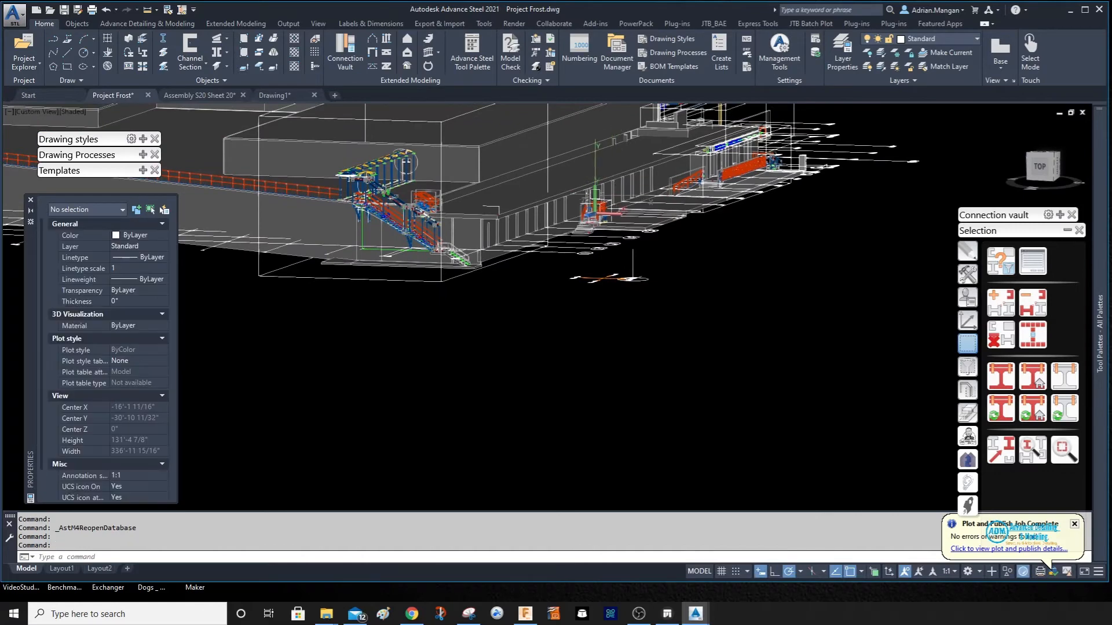
{"action": "scroll", "coordinate": [586, 194], "scroll_direction": "up", "scroll_amount": 10}
{"action": "middle_click_drag", "start_coordinate": [586, 193], "coordinate": [620, 186], "text": "shift"}
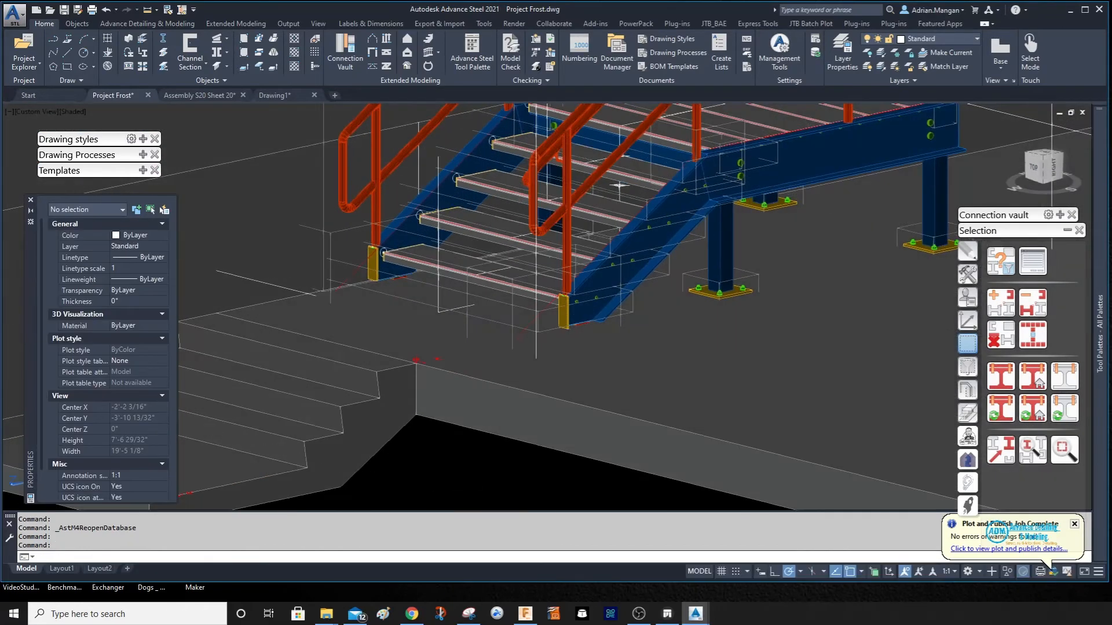
{"action": "scroll", "coordinate": [619, 186], "scroll_direction": "up", "scroll_amount": 5}
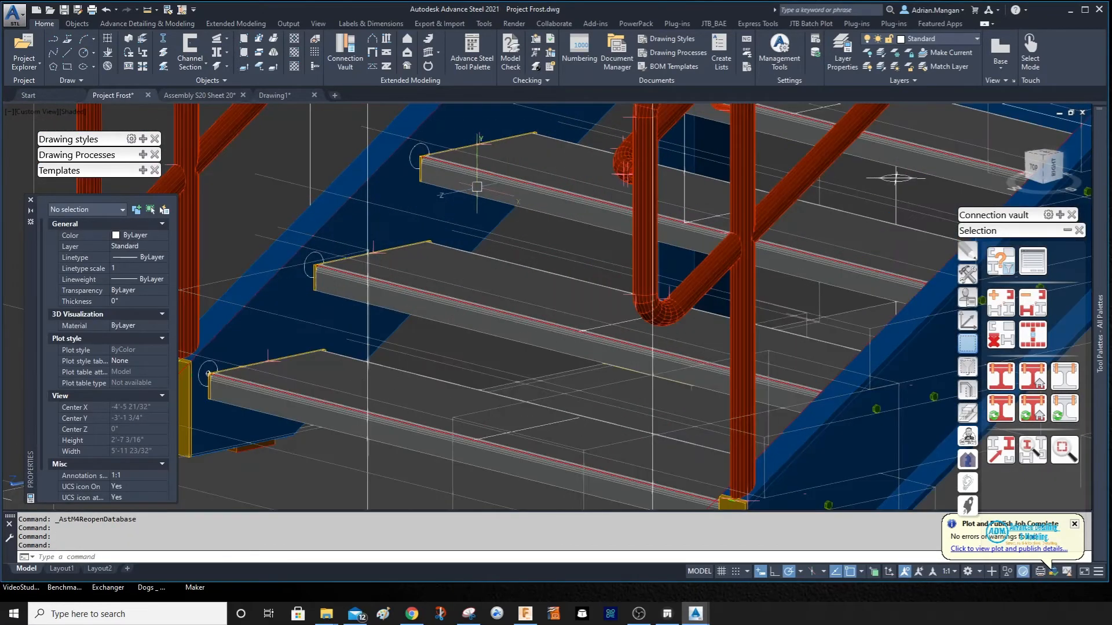
{"action": "left_click", "coordinate": [619, 191]}
{"action": "right_click", "coordinate": [482, 186]}
{"action": "left_click", "coordinate": [556, 374]}
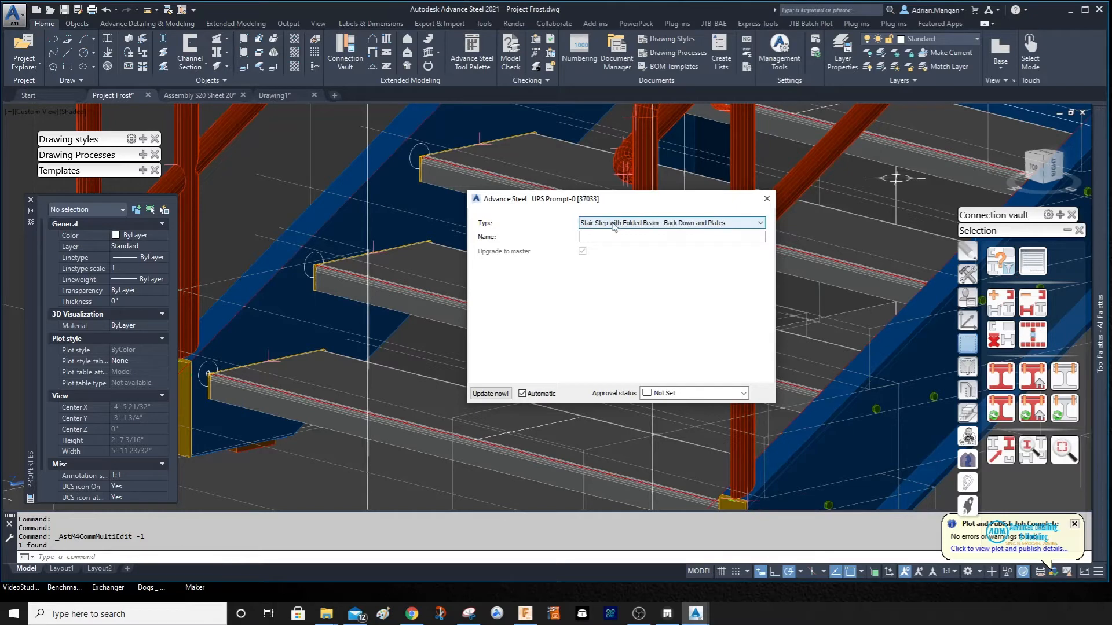
{"action": "left_click", "coordinate": [764, 205]}
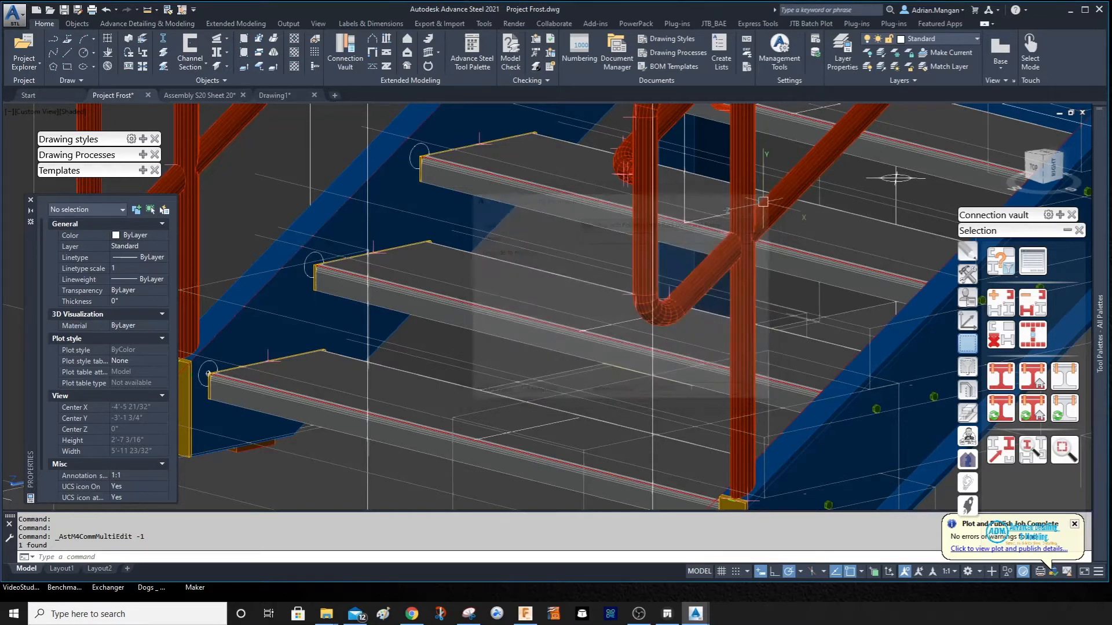
- Try to open the advance properties of the channel stringer on the short landing stair, then clear the selection
{"action": "scroll", "coordinate": [898, 180], "scroll_direction": "down", "scroll_amount": 4}
{"action": "middle_click_drag", "start_coordinate": [897, 180], "coordinate": [606, 308]}
{"action": "key", "text": "Escape"}
{"action": "scroll", "coordinate": [662, 238], "scroll_direction": "down", "scroll_amount": 2}
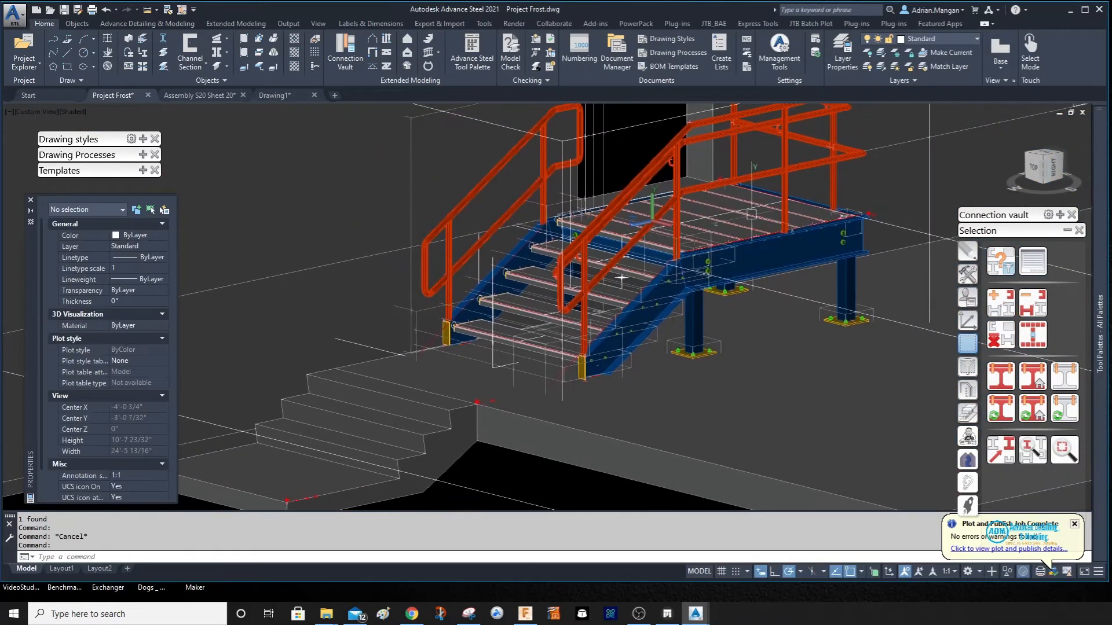
{"action": "scroll", "coordinate": [605, 307], "scroll_direction": "down", "scroll_amount": 7}
{"action": "scroll", "coordinate": [611, 297], "scroll_direction": "up", "scroll_amount": 8}
{"action": "scroll", "coordinate": [611, 297], "scroll_direction": "up", "scroll_amount": 2}
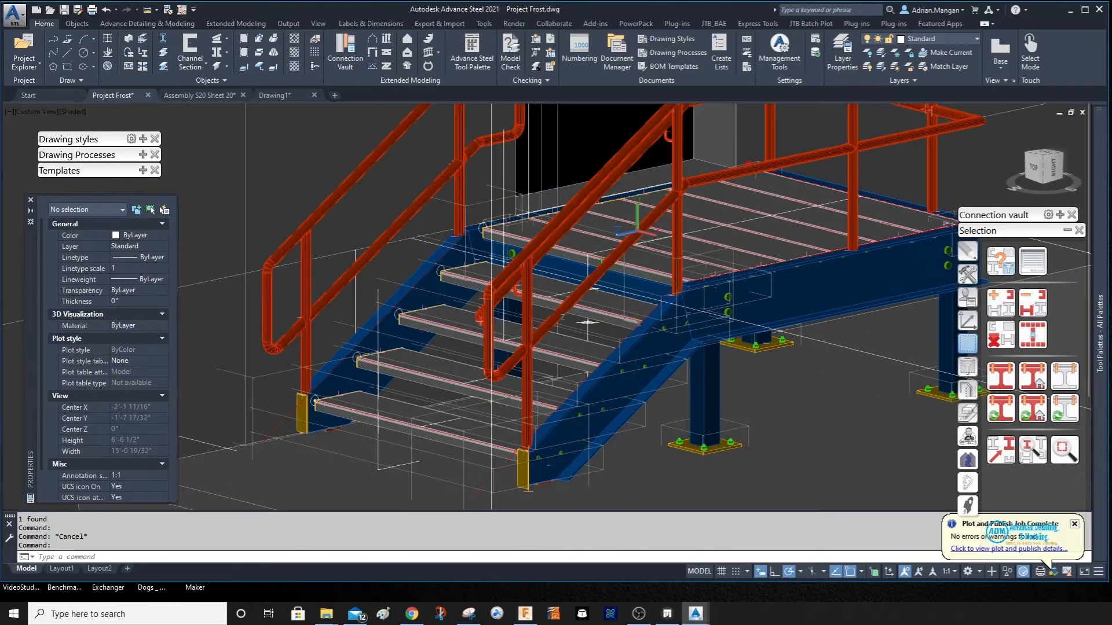
{"action": "left_click", "coordinate": [611, 297]}
{"action": "key", "text": "Escape"}
{"action": "scroll", "coordinate": [636, 339], "scroll_direction": "up", "scroll_amount": 4}
{"action": "left_click", "coordinate": [634, 335]}
{"action": "right_click", "coordinate": [634, 335]}
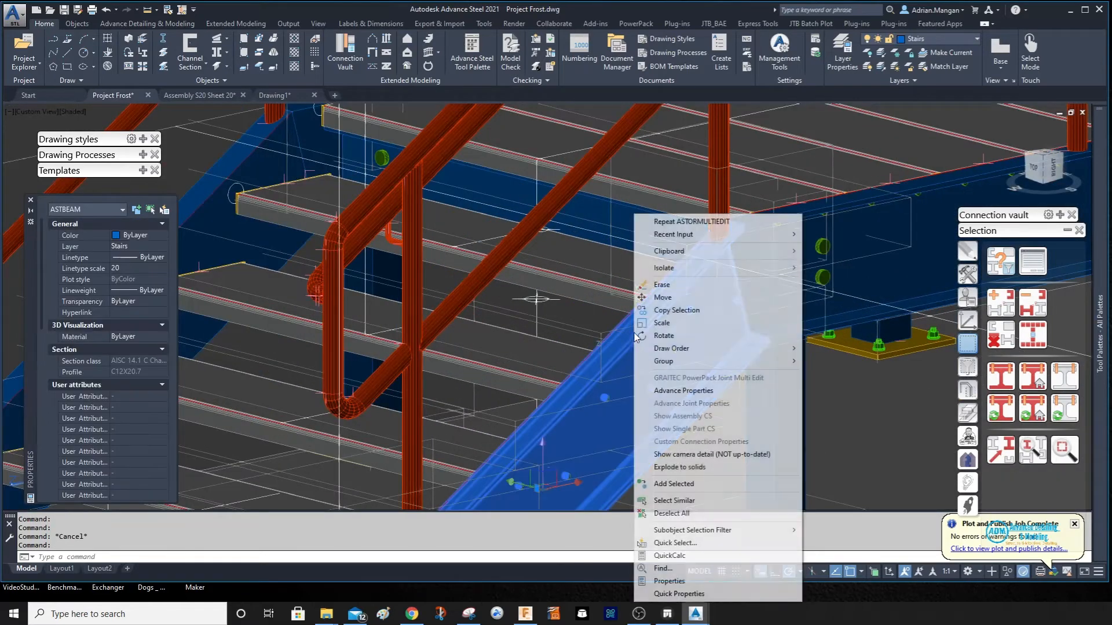
{"action": "left_click", "coordinate": [689, 386]}
{"action": "scroll", "coordinate": [536, 299], "scroll_direction": "down", "scroll_amount": 6}
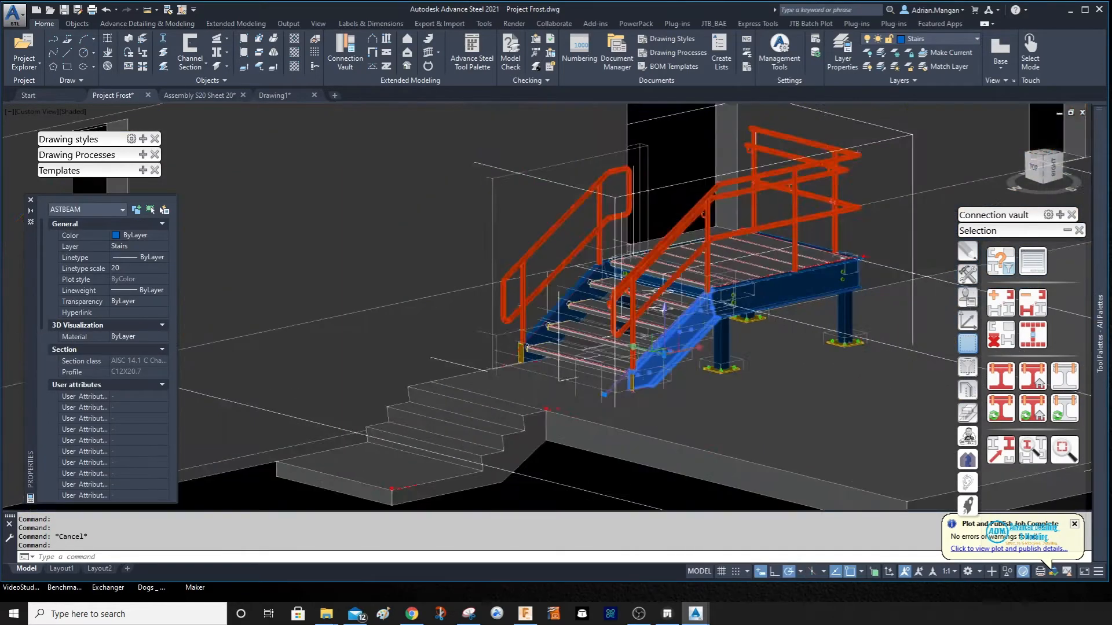
{"action": "key", "text": "Escape"}
{"action": "scroll", "coordinate": [688, 307], "scroll_direction": "up", "scroll_amount": 2}
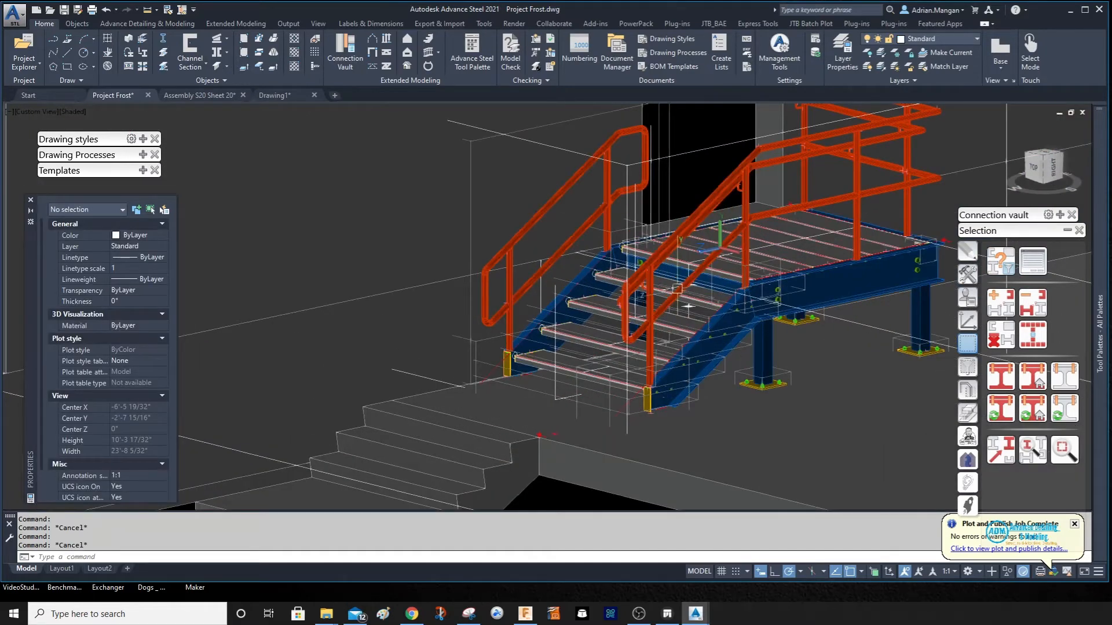
{"action": "scroll", "coordinate": [688, 307], "scroll_direction": "down", "scroll_amount": 2}
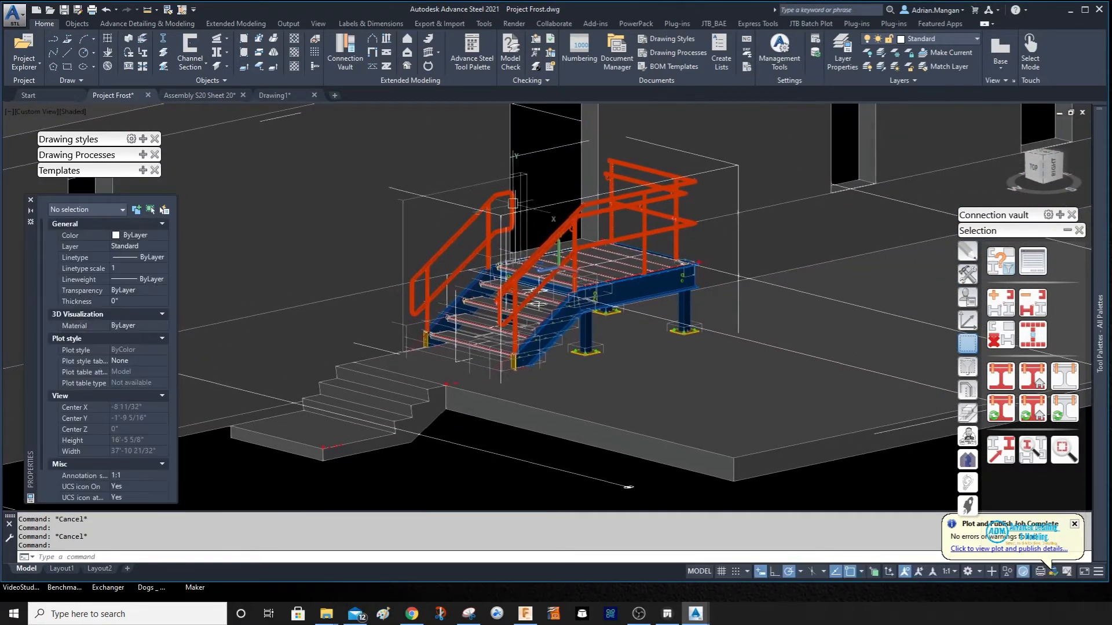
- Undo the recent operations in the Project Frost drawing one by one, going back past the database reload
{"action": "left_click", "coordinate": [106, 10]}
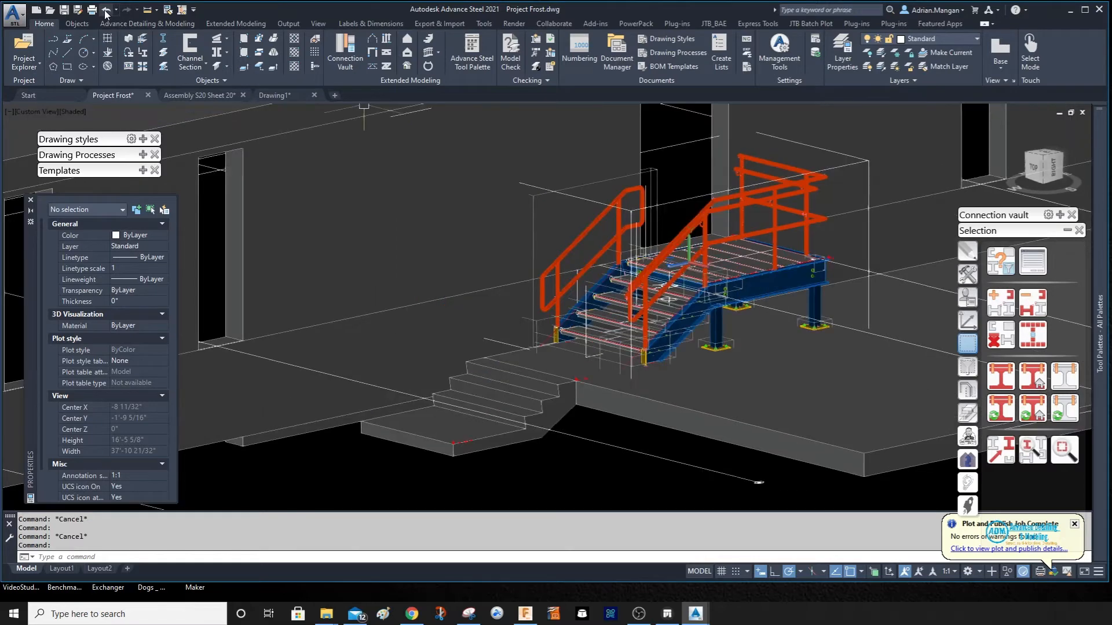
{"action": "left_click", "coordinate": [106, 10]}
{"action": "left_click", "coordinate": [106, 10]}
{"action": "left_click", "coordinate": [106, 9]}
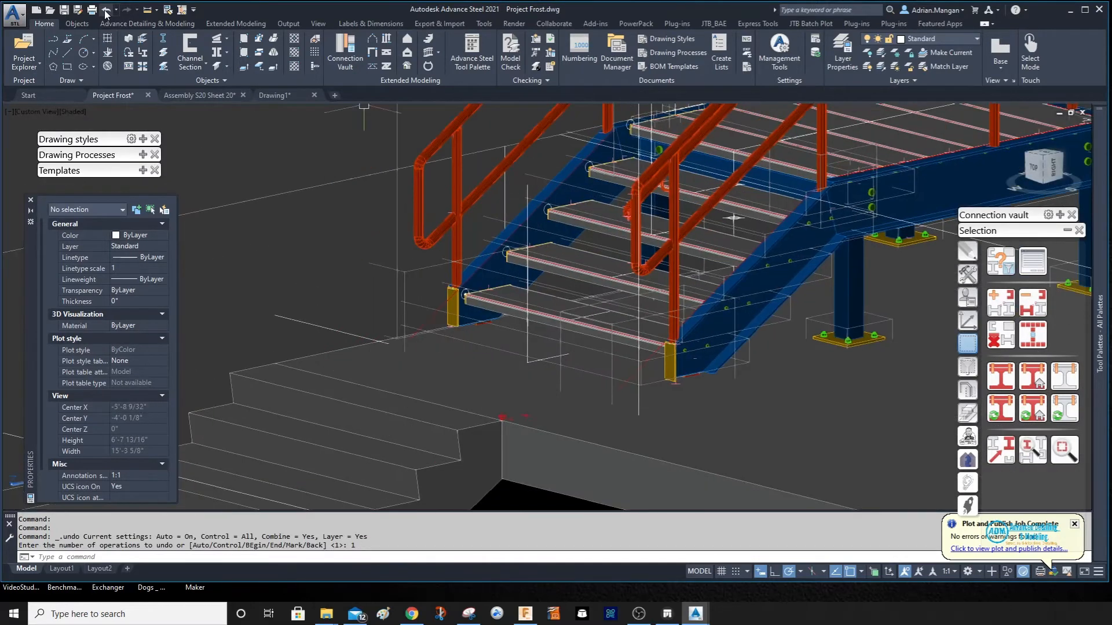
{"action": "left_click", "coordinate": [106, 10]}
{"action": "left_click", "coordinate": [106, 9]}
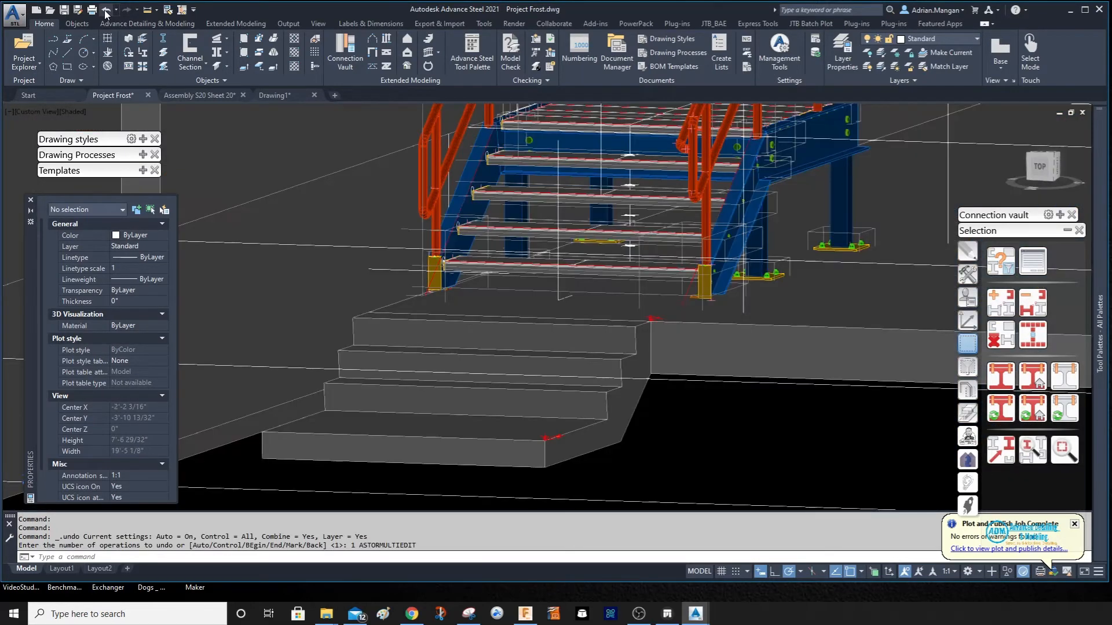
{"action": "left_click", "coordinate": [106, 10]}
{"action": "left_click", "coordinate": [106, 9]}
{"action": "left_click", "coordinate": [106, 10]}
{"action": "left_click", "coordinate": [106, 10]}
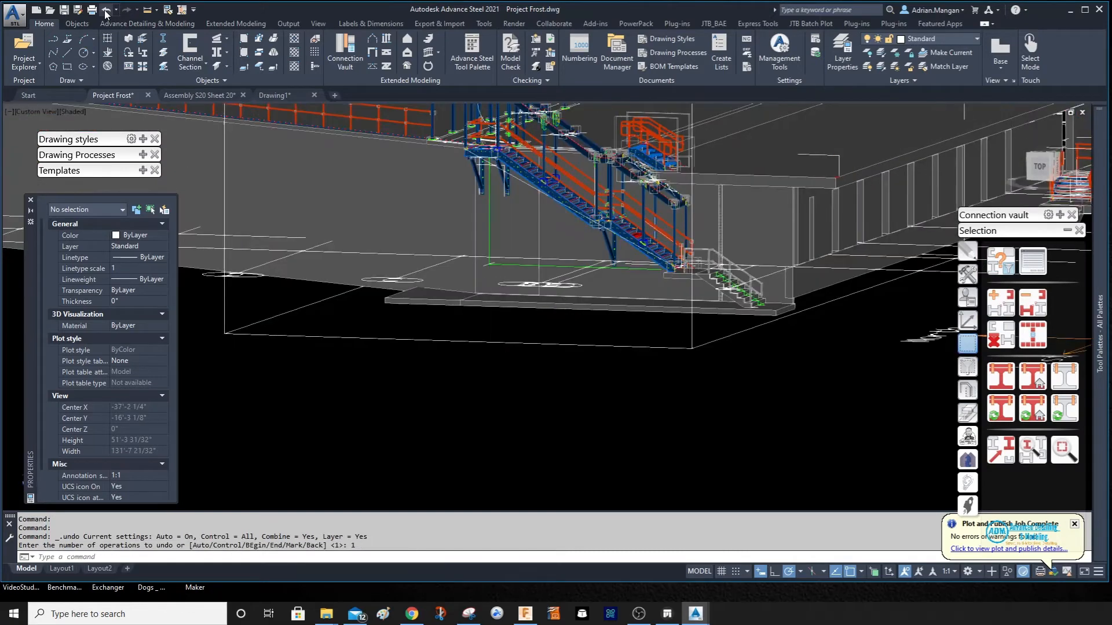
{"action": "left_click", "coordinate": [106, 9]}
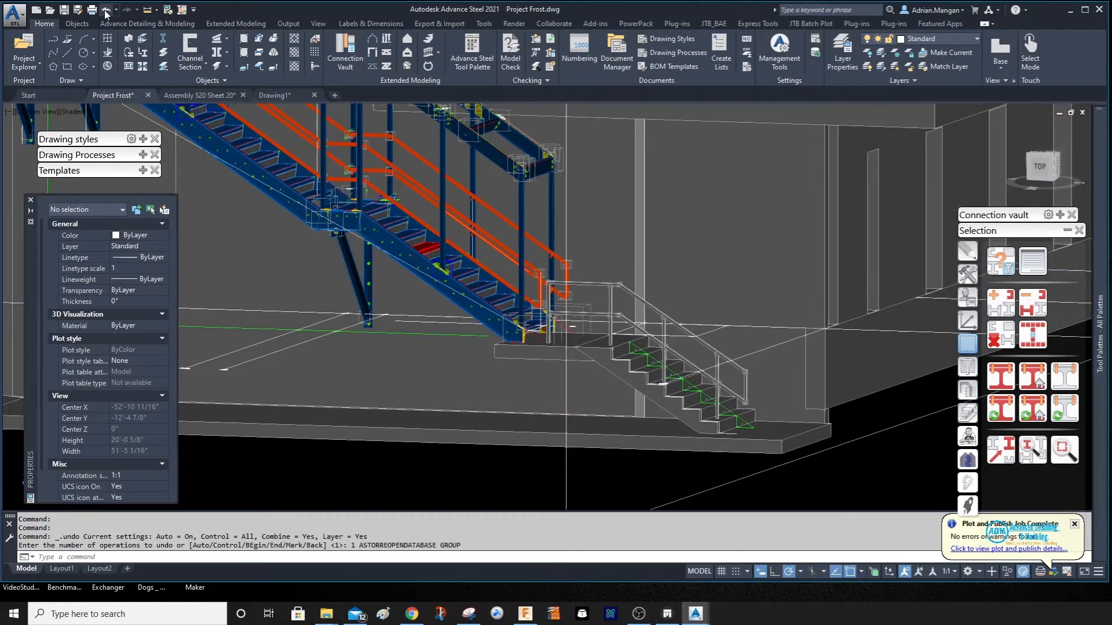
{"action": "left_click", "coordinate": [106, 10]}
{"action": "left_click", "coordinate": [106, 10]}
{"action": "left_click", "coordinate": [106, 9]}
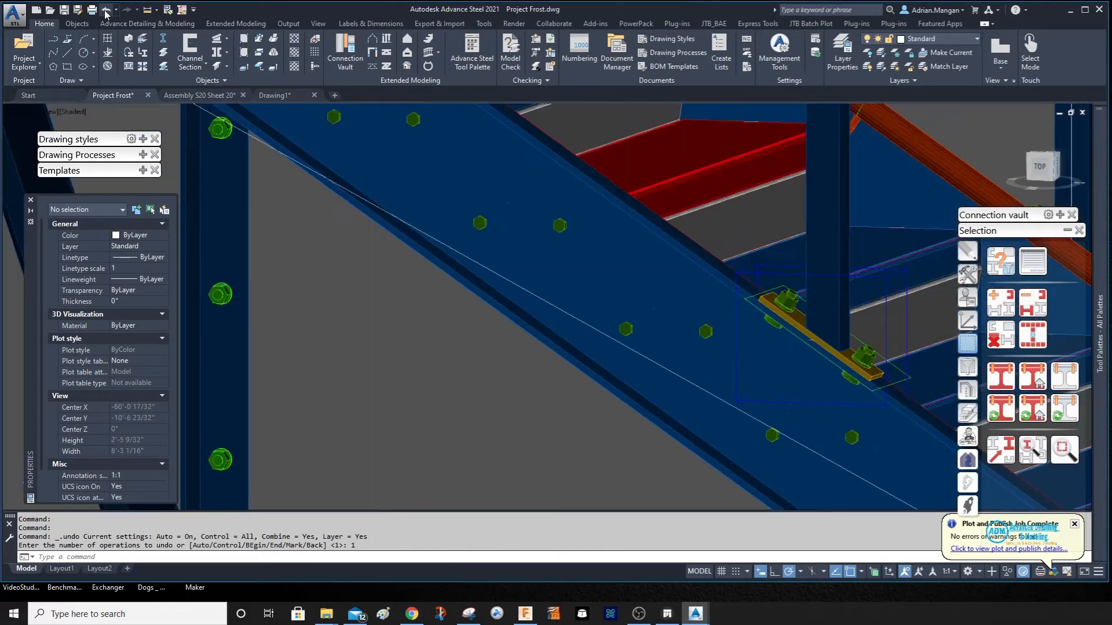
{"action": "left_click", "coordinate": [106, 10]}
{"action": "left_click", "coordinate": [106, 10]}
{"action": "left_click", "coordinate": [106, 9]}
{"action": "left_click", "coordinate": [106, 10]}
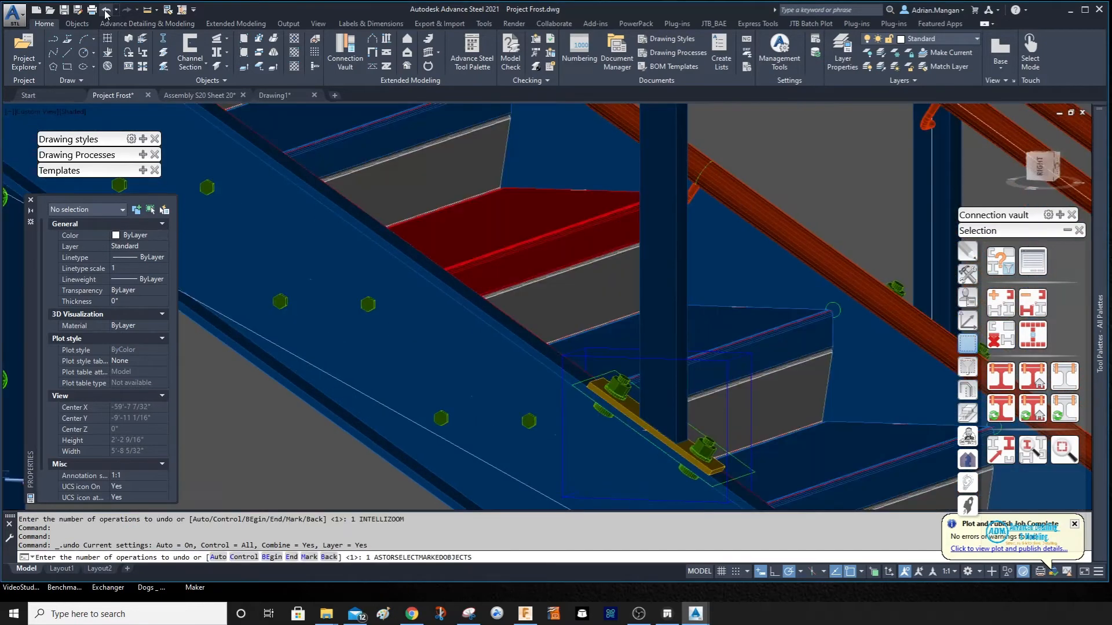
{"action": "left_click", "coordinate": [106, 10]}
{"action": "left_click", "coordinate": [106, 10]}
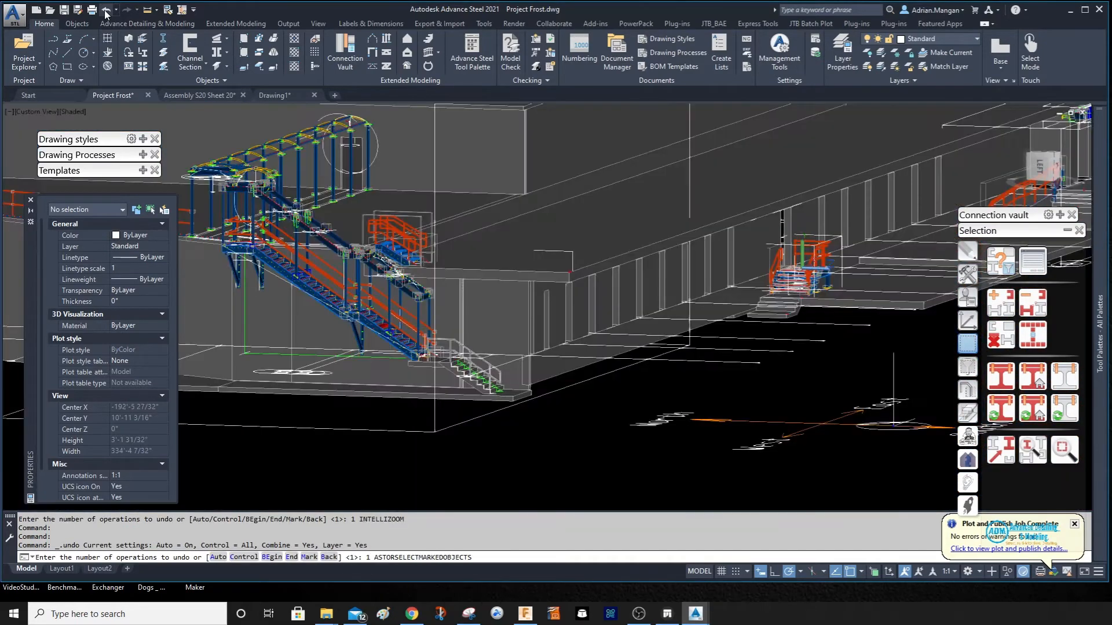
- Undo the recent operations repeatedly, back to the view of the small stair and landing with its members marked red
{"action": "left_click", "coordinate": [106, 10]}
{"action": "left_click", "coordinate": [106, 10]}
{"action": "left_click", "coordinate": [106, 10]}
{"action": "left_click", "coordinate": [106, 10]}
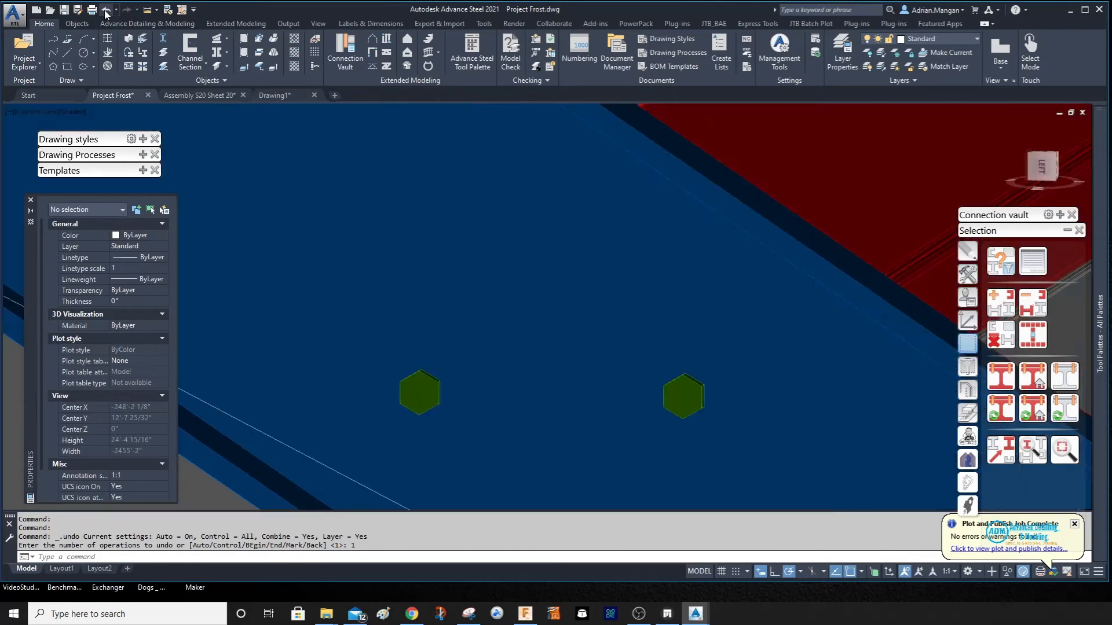
{"action": "left_click", "coordinate": [106, 10]}
{"action": "left_click", "coordinate": [106, 10]}
{"action": "left_click", "coordinate": [106, 9]}
{"action": "left_click", "coordinate": [106, 10]}
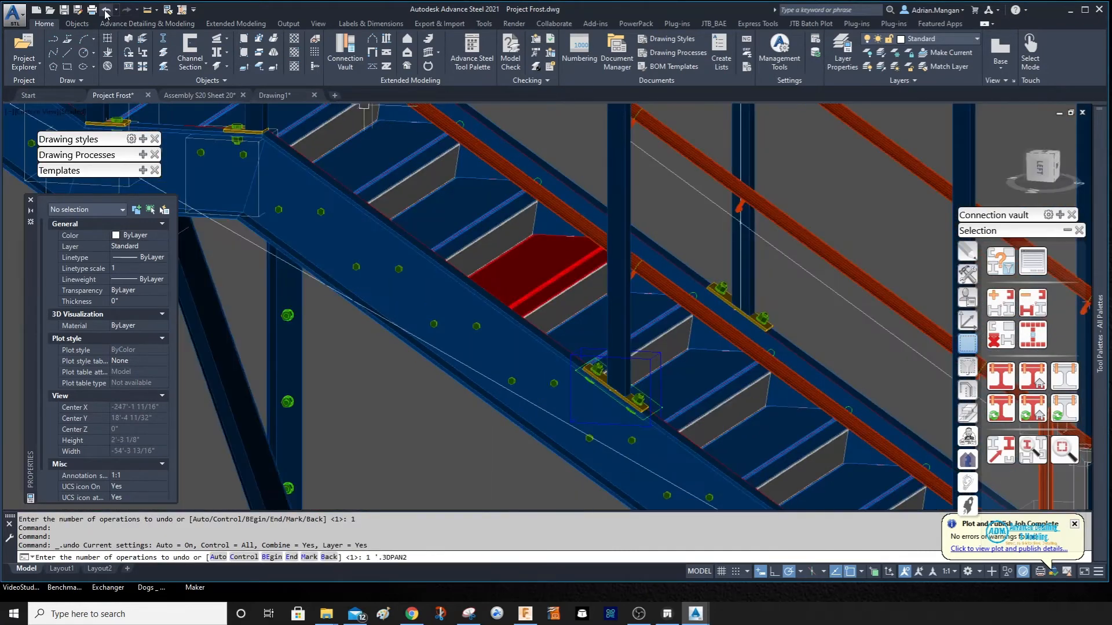
{"action": "left_click", "coordinate": [106, 10]}
{"action": "left_click", "coordinate": [106, 10]}
{"action": "left_click", "coordinate": [106, 10]}
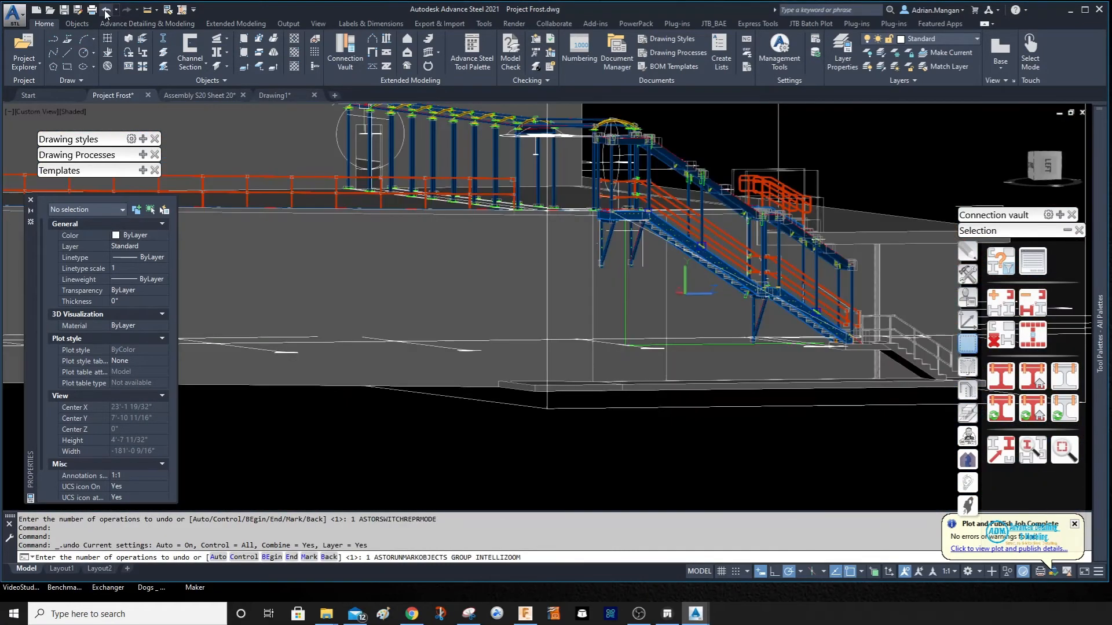
{"action": "left_click", "coordinate": [106, 10]}
{"action": "left_click", "coordinate": [106, 10]}
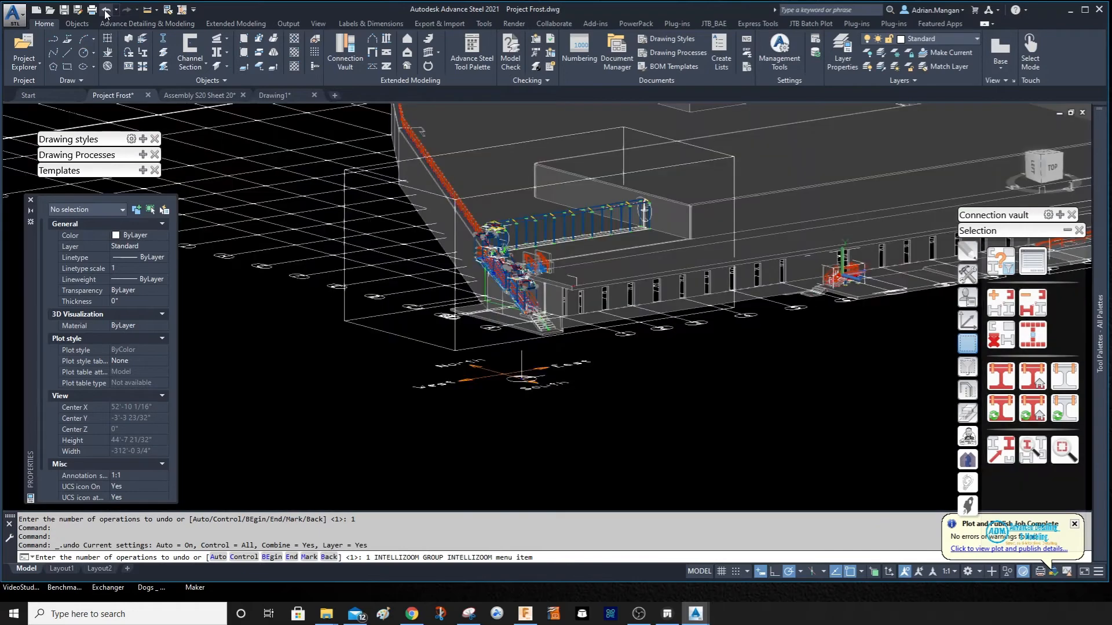
{"action": "left_click", "coordinate": [106, 10]}
{"action": "left_click", "coordinate": [106, 10]}
{"action": "left_click", "coordinate": [106, 10]}
{"action": "left_click", "coordinate": [106, 9]}
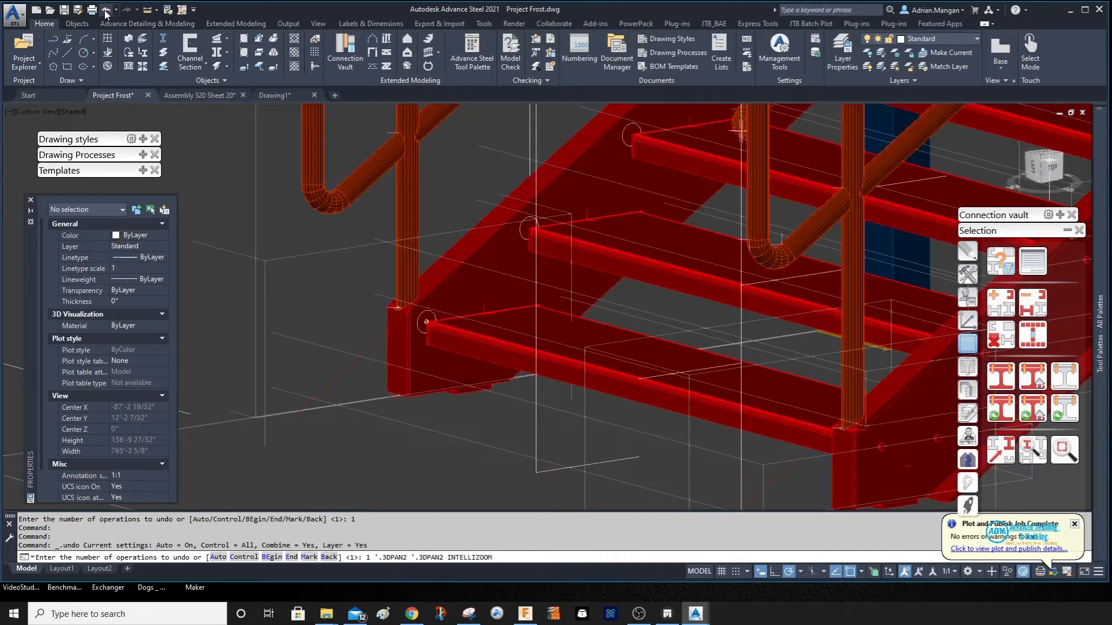
{"action": "left_click", "coordinate": [106, 10]}
{"action": "left_click", "coordinate": [106, 10]}
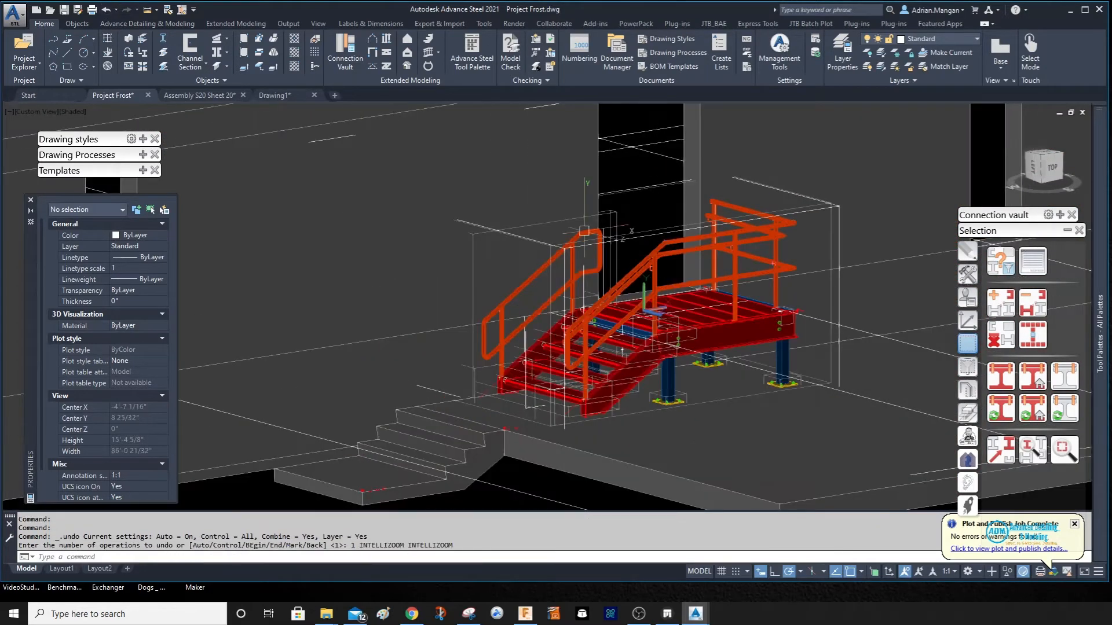
{"action": "key", "text": "Escape"}
- Unmark the marked objects and open the joint properties of a middle stair tread on the small stair
{"action": "scroll", "coordinate": [536, 372], "scroll_direction": "up", "scroll_amount": 5}
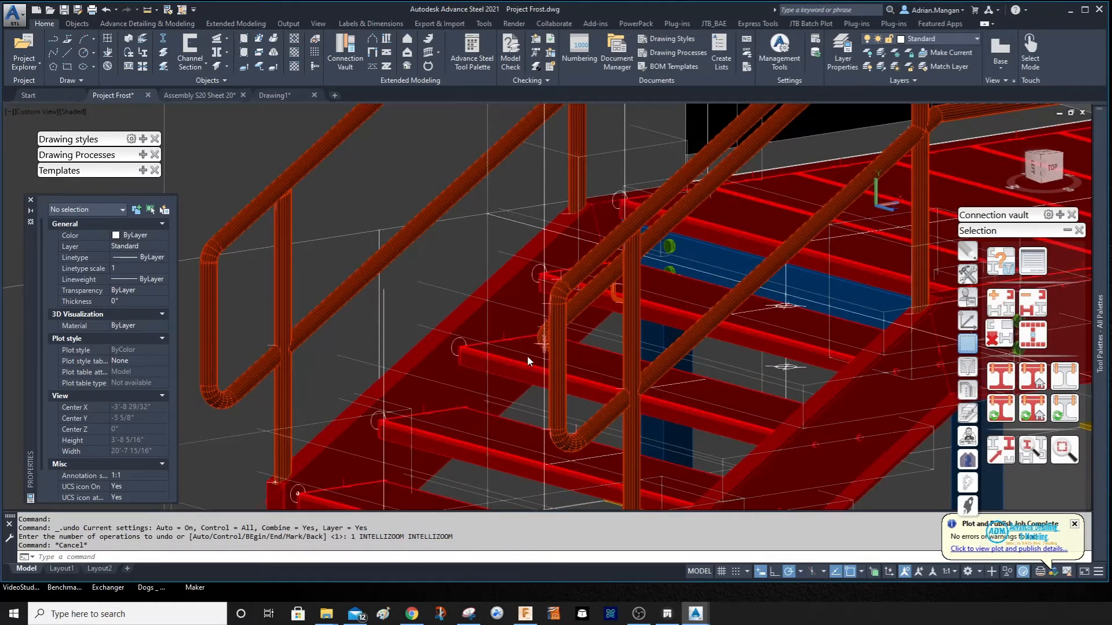
{"action": "left_click", "coordinate": [532, 370]}
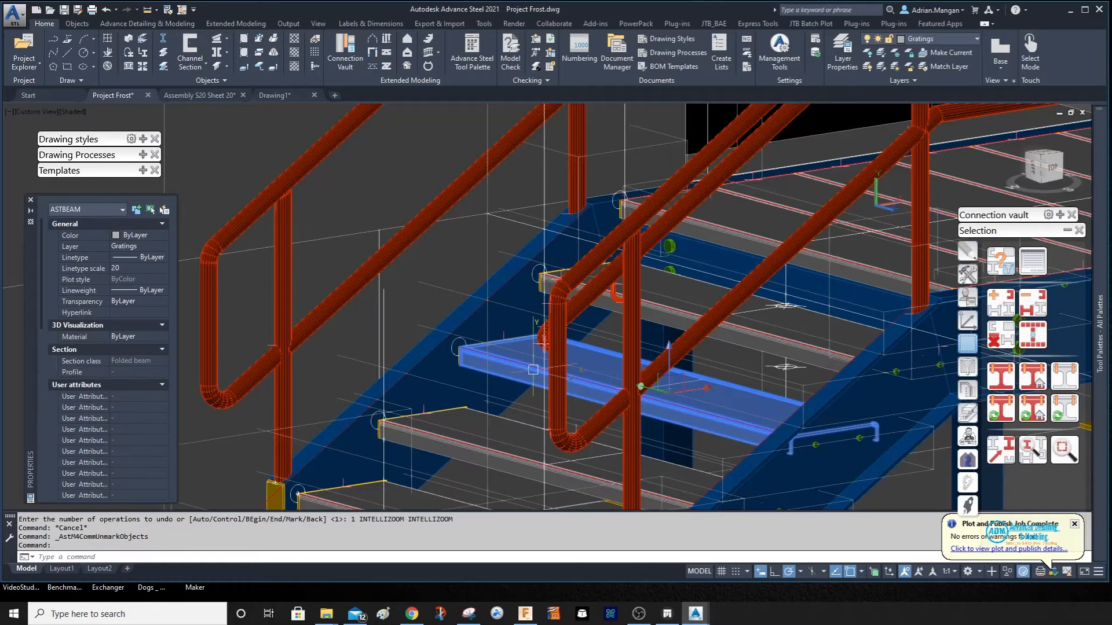
{"action": "right_click", "coordinate": [578, 292]}
{"action": "left_click", "coordinate": [634, 405]}
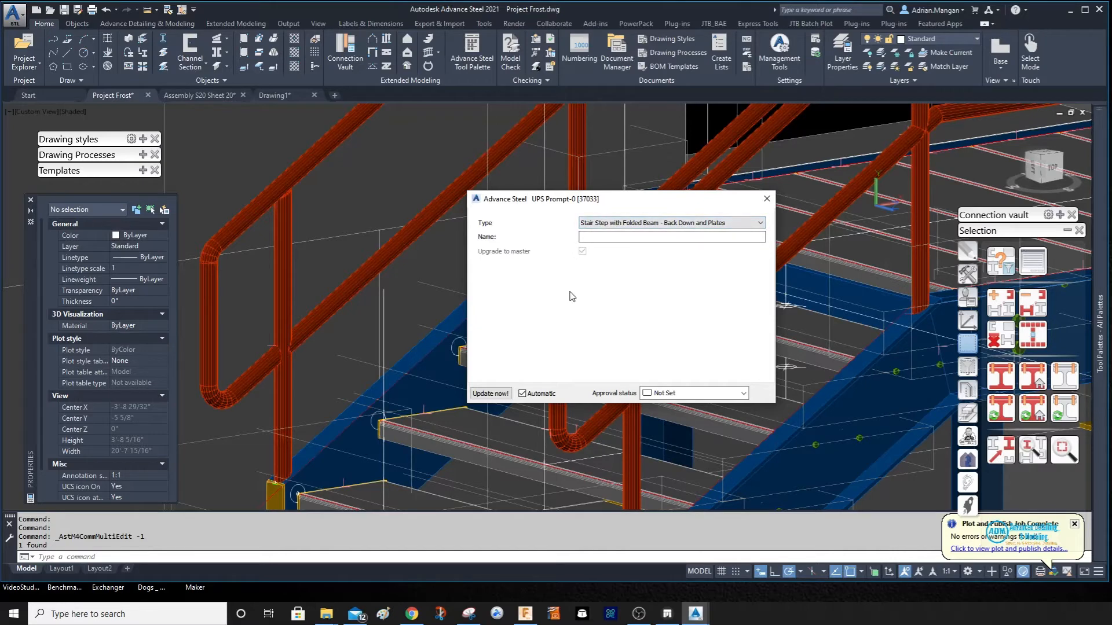
{"action": "key", "text": "Escape"}
{"action": "left_click", "coordinate": [868, 404]}
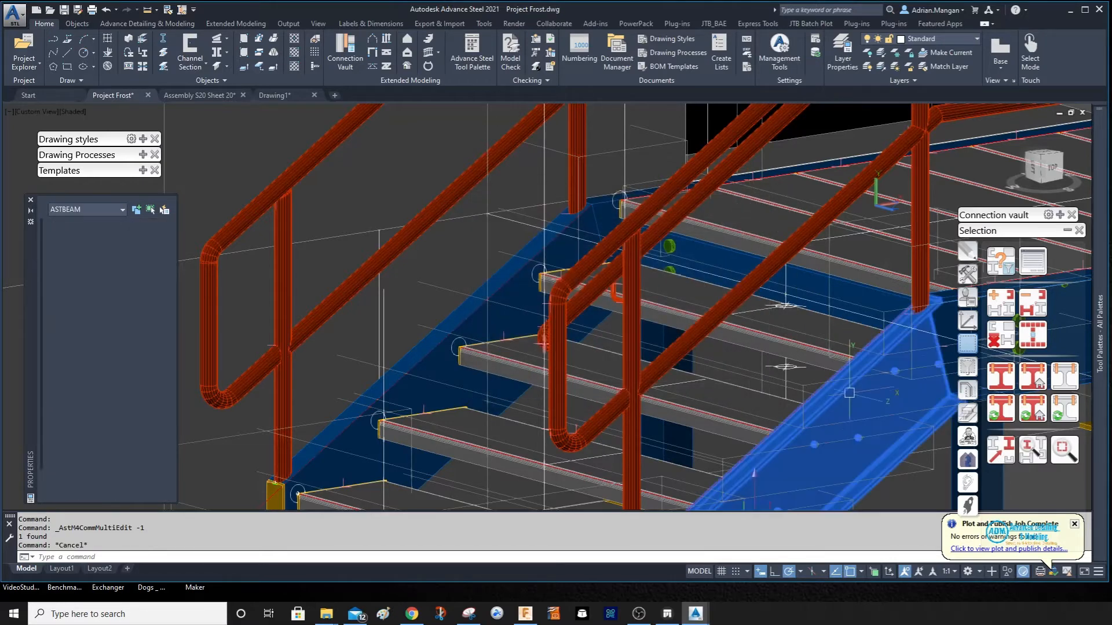
{"action": "right_click", "coordinate": [868, 404]}
{"action": "key", "text": "Escape"}
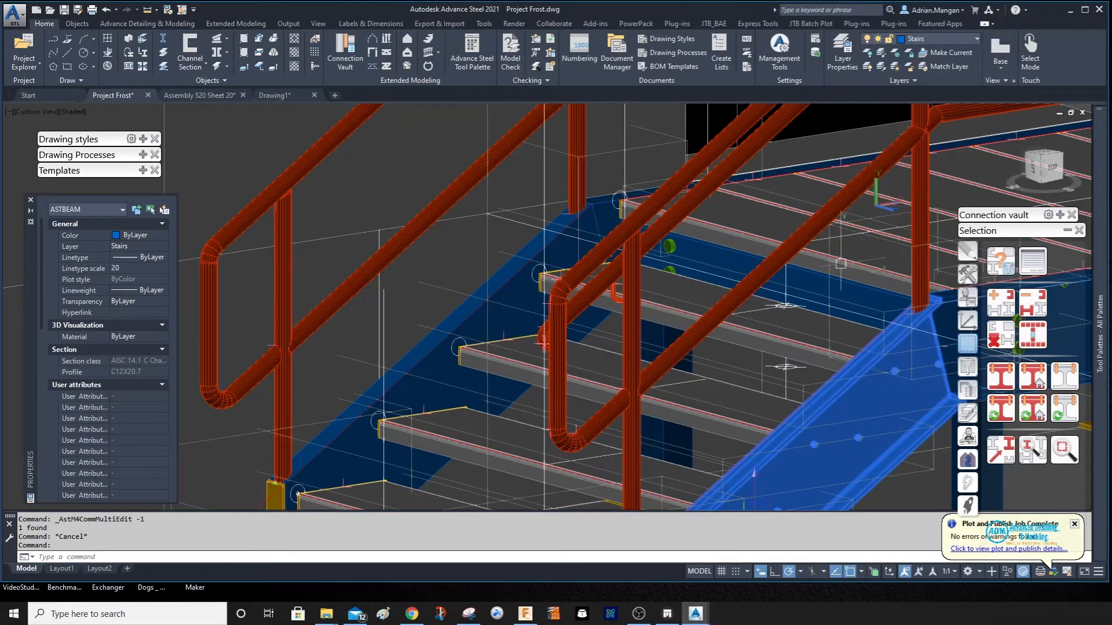
{"action": "key", "text": "Escape"}
- Examine the landing's railing and the open slab area beside the small stair
{"action": "scroll", "coordinate": [808, 294], "scroll_direction": "down", "scroll_amount": 6}
{"action": "middle_click_drag", "start_coordinate": [808, 294], "coordinate": [600, 275]}
{"action": "scroll", "coordinate": [762, 155], "scroll_direction": "up", "scroll_amount": 5}
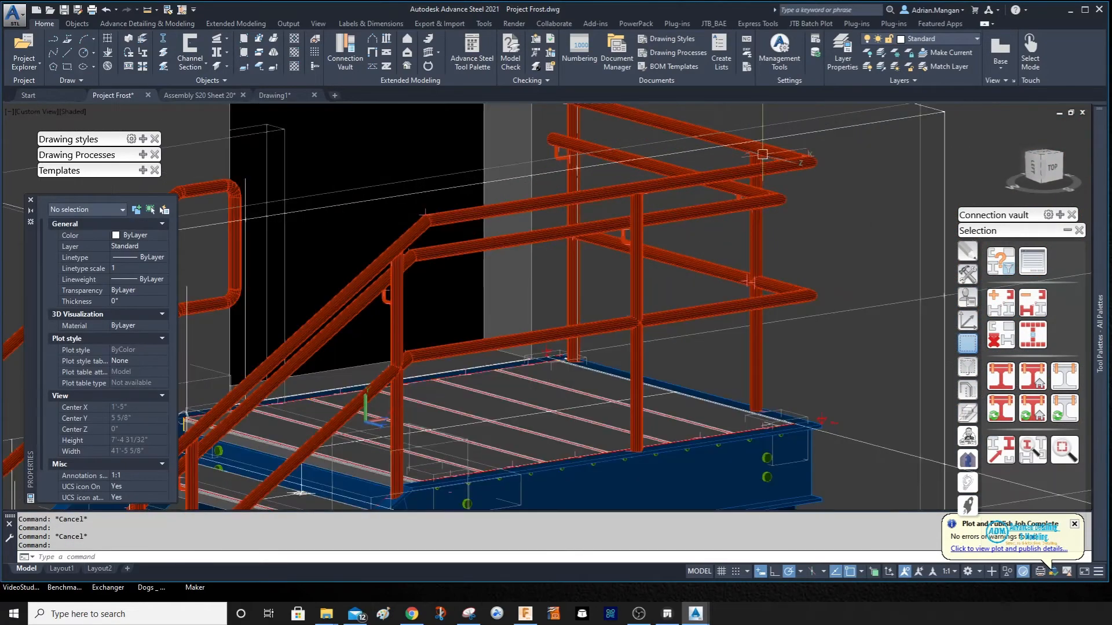
{"action": "scroll", "coordinate": [763, 154], "scroll_direction": "down", "scroll_amount": 5}
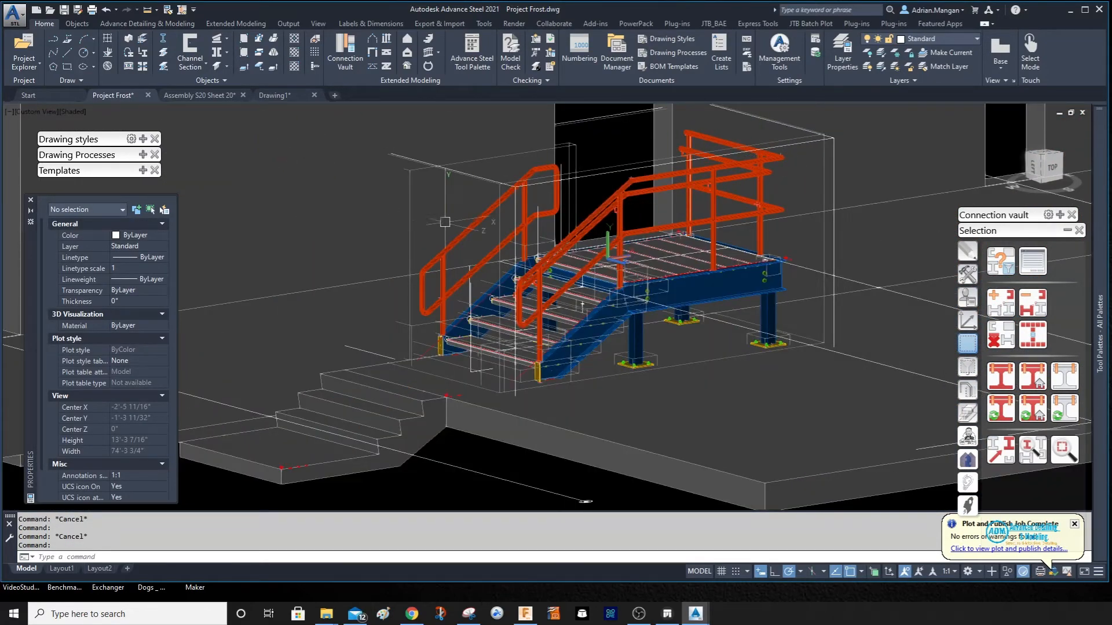
{"action": "scroll", "coordinate": [444, 222], "scroll_direction": "down", "scroll_amount": 7}
{"action": "middle_click_drag", "start_coordinate": [445, 222], "coordinate": [335, 204]}
{"action": "scroll", "coordinate": [399, 249], "scroll_direction": "up", "scroll_amount": 8}
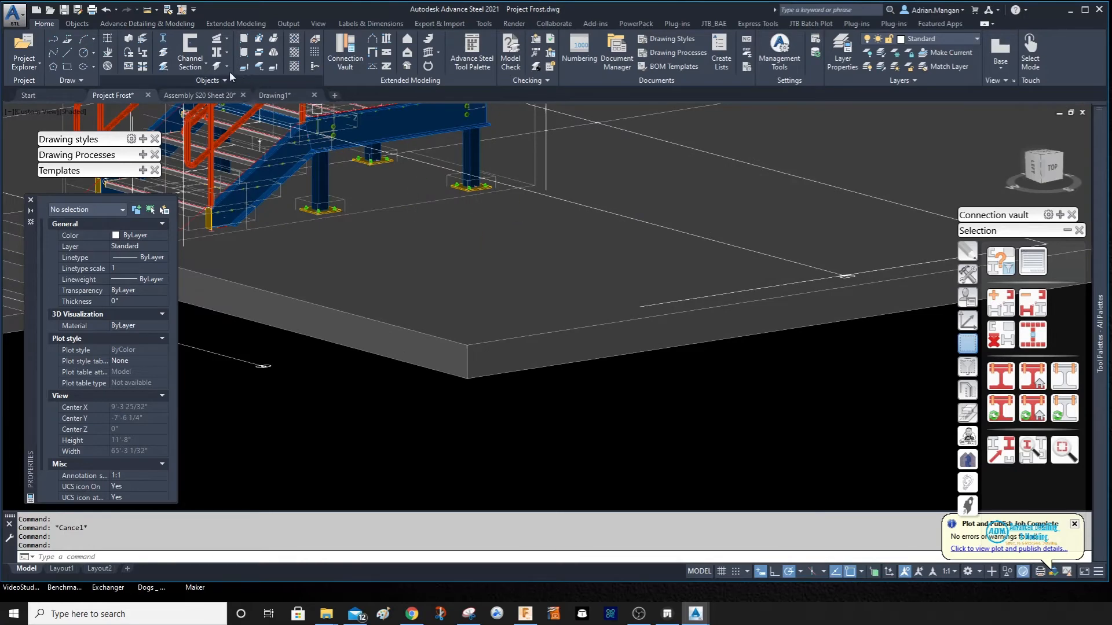
- Draw a line along the stringer from the bottom tread's front corner to the topmost tread's front corner
{"action": "middle_click_drag", "start_coordinate": [420, 189], "coordinate": [556, 267]}
{"action": "scroll", "coordinate": [497, 255], "scroll_direction": "up", "scroll_amount": 5}
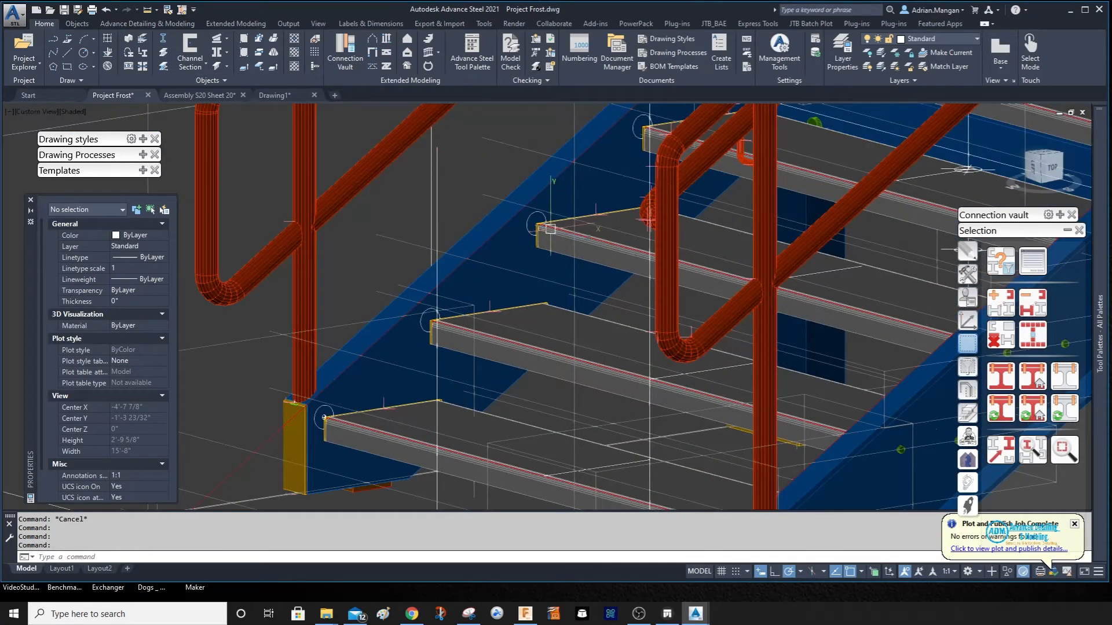
{"action": "key", "text": "Return"}
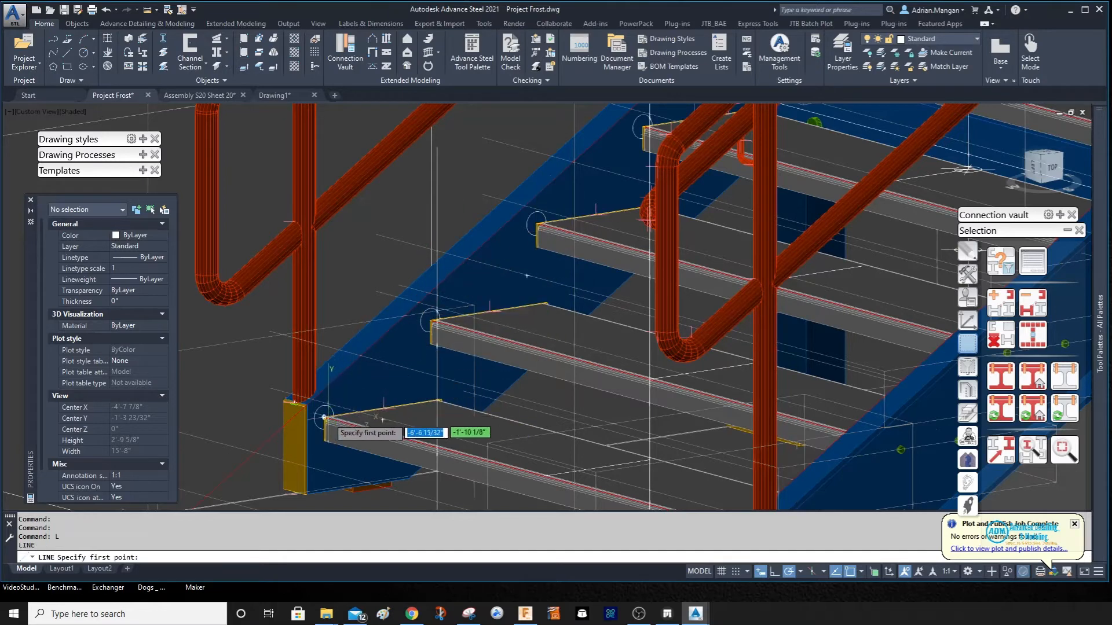
{"action": "scroll", "coordinate": [326, 417], "scroll_direction": "up", "scroll_amount": 3}
{"action": "left_click", "coordinate": [325, 417]}
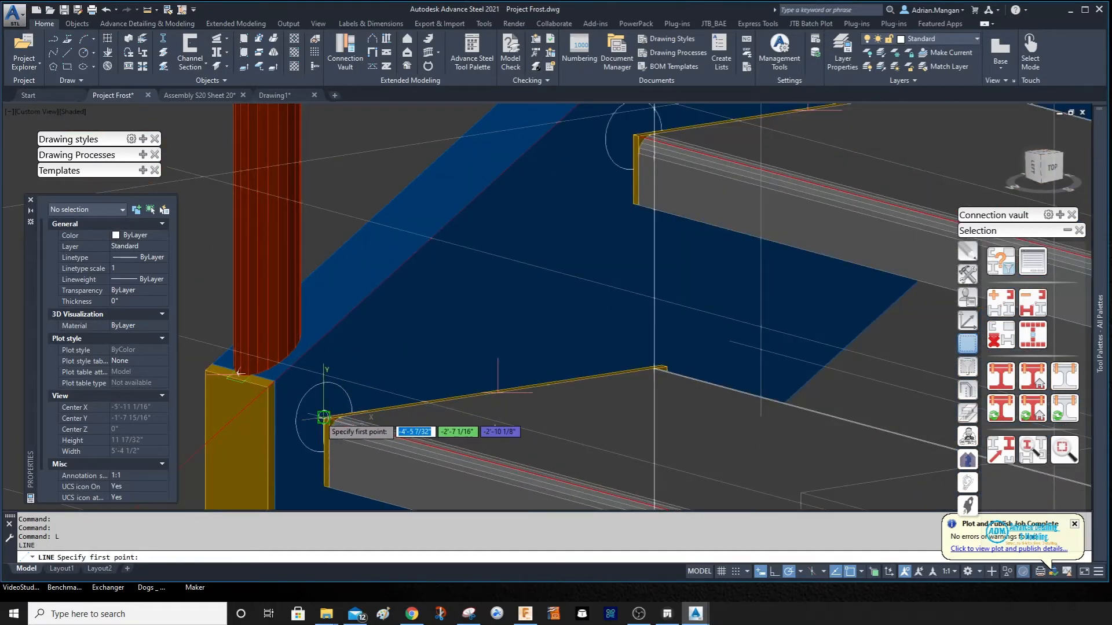
{"action": "scroll", "coordinate": [654, 139], "scroll_direction": "down", "scroll_amount": 5}
{"action": "scroll", "coordinate": [579, 249], "scroll_direction": "up", "scroll_amount": 4}
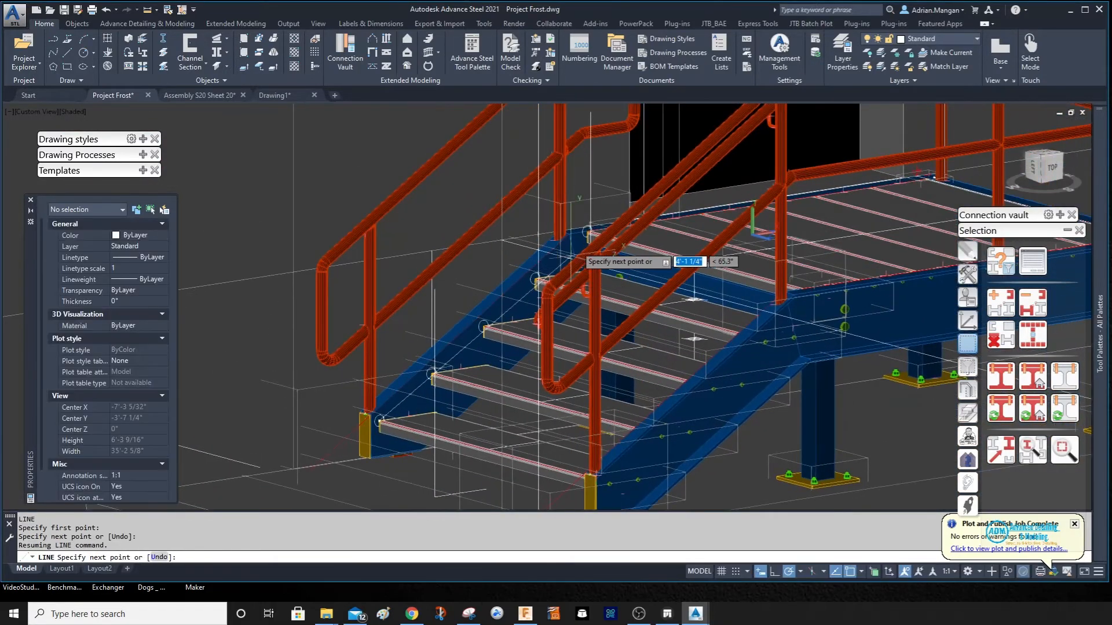
{"action": "left_click", "coordinate": [619, 216]}
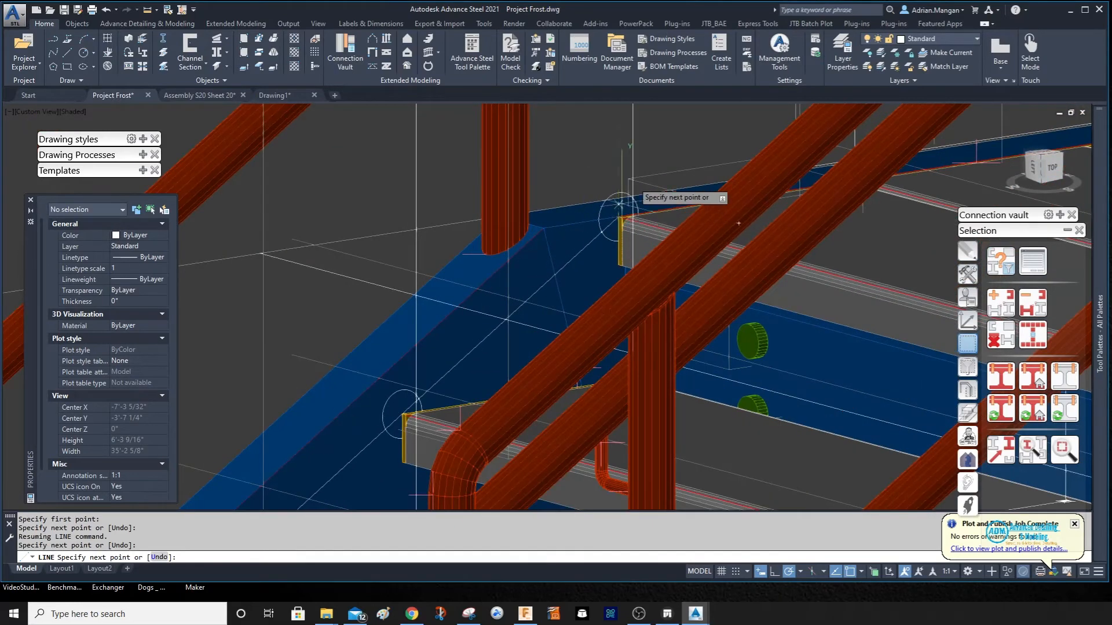
{"action": "scroll", "coordinate": [625, 184], "scroll_direction": "down", "scroll_amount": 5}
{"action": "middle_click_drag", "start_coordinate": [625, 184], "coordinate": [726, 92]}
{"action": "scroll", "coordinate": [466, 333], "scroll_direction": "up", "scroll_amount": 2}
{"action": "key", "text": "Escape"}
- Draw a second line from the second tread's front corner down to the bottom tread's front corner
{"action": "scroll", "coordinate": [466, 333], "scroll_direction": "up", "scroll_amount": 3}
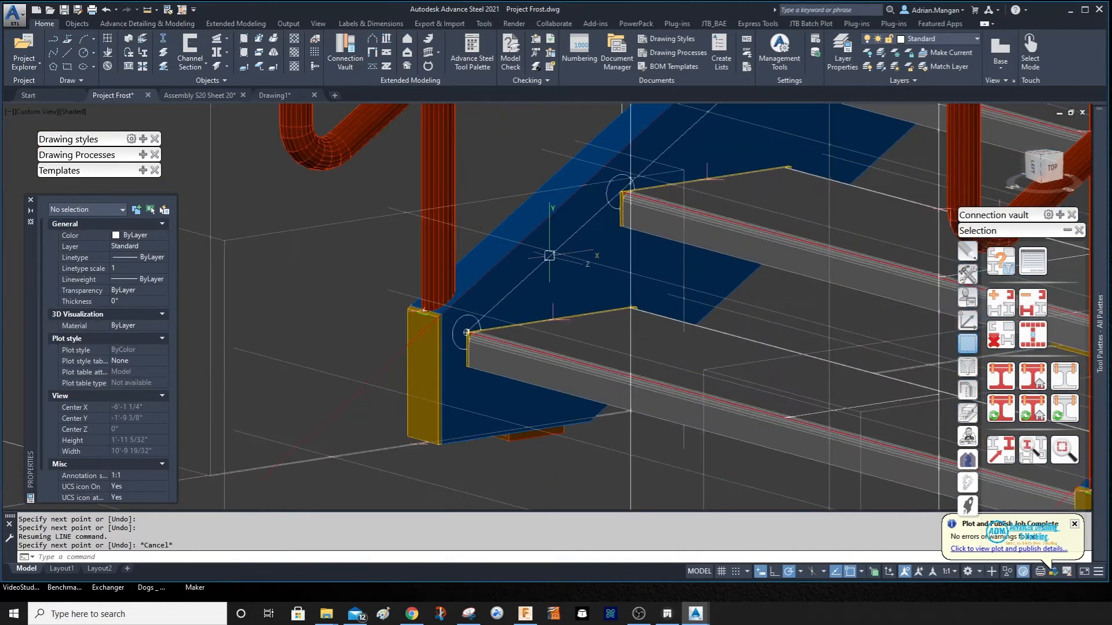
{"action": "type", "text": "L"}
{"action": "key", "text": "Return"}
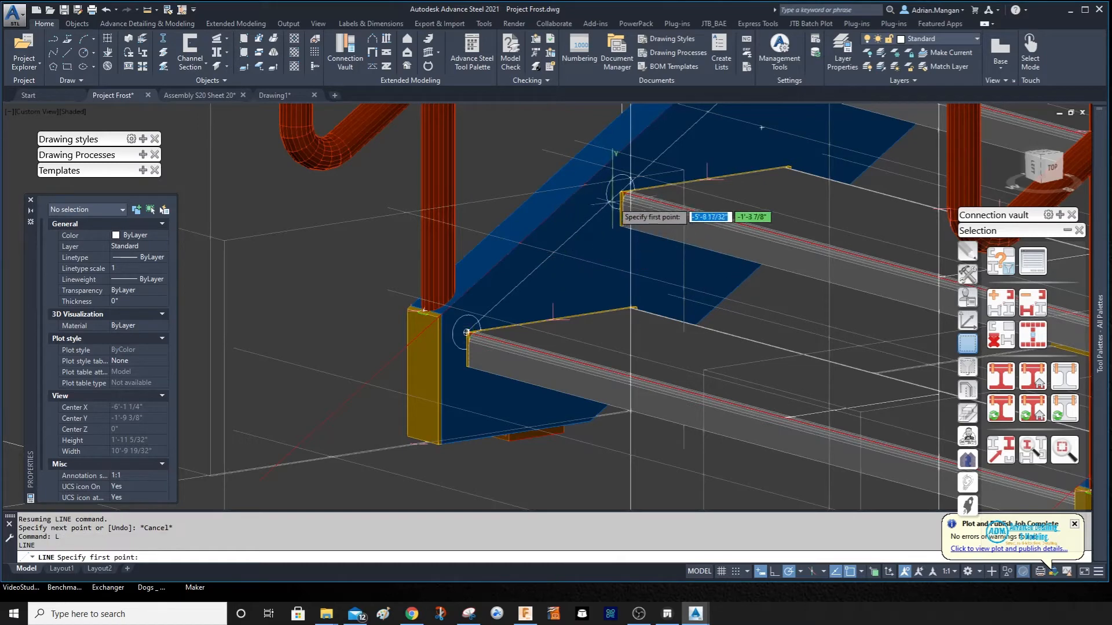
{"action": "left_click", "coordinate": [621, 193]}
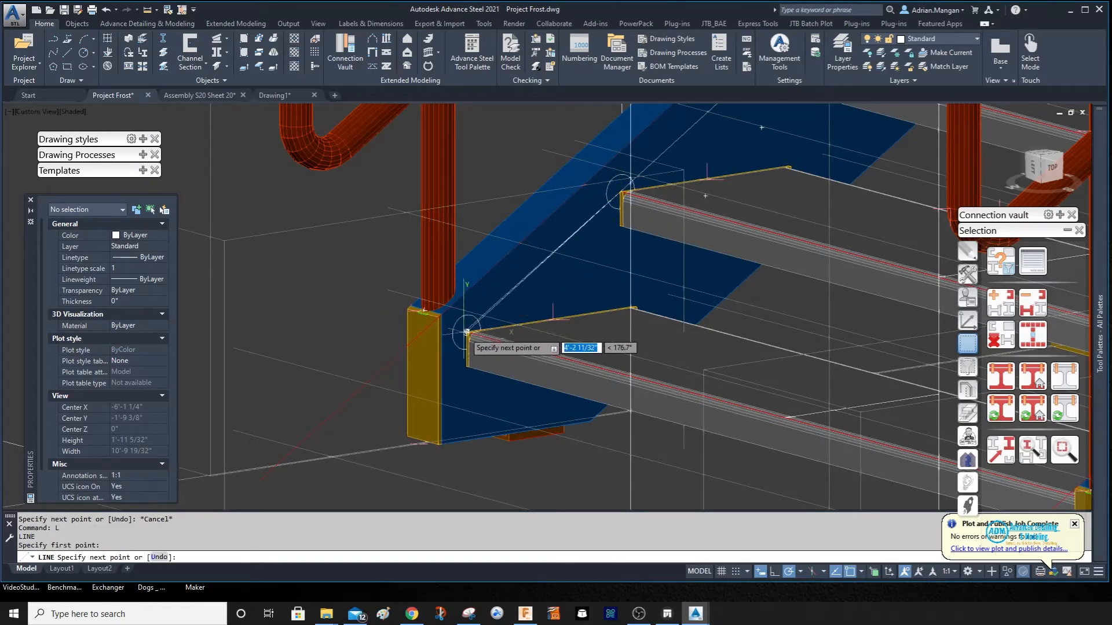
{"action": "scroll", "coordinate": [466, 332], "scroll_direction": "up", "scroll_amount": 3}
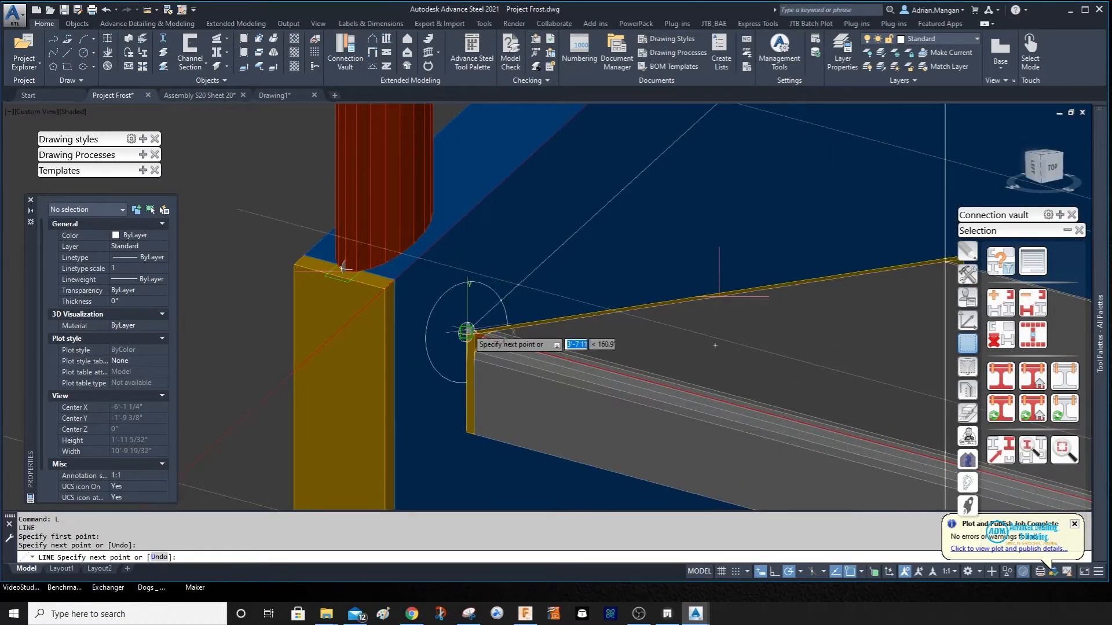
{"action": "left_click", "coordinate": [466, 333]}
{"action": "key", "text": "Escape"}
- Move both slope lines together 30' along the Z axis, away from the stair
{"action": "left_click", "coordinate": [566, 244]}
{"action": "scroll", "coordinate": [567, 243], "scroll_direction": "down", "scroll_amount": 4}
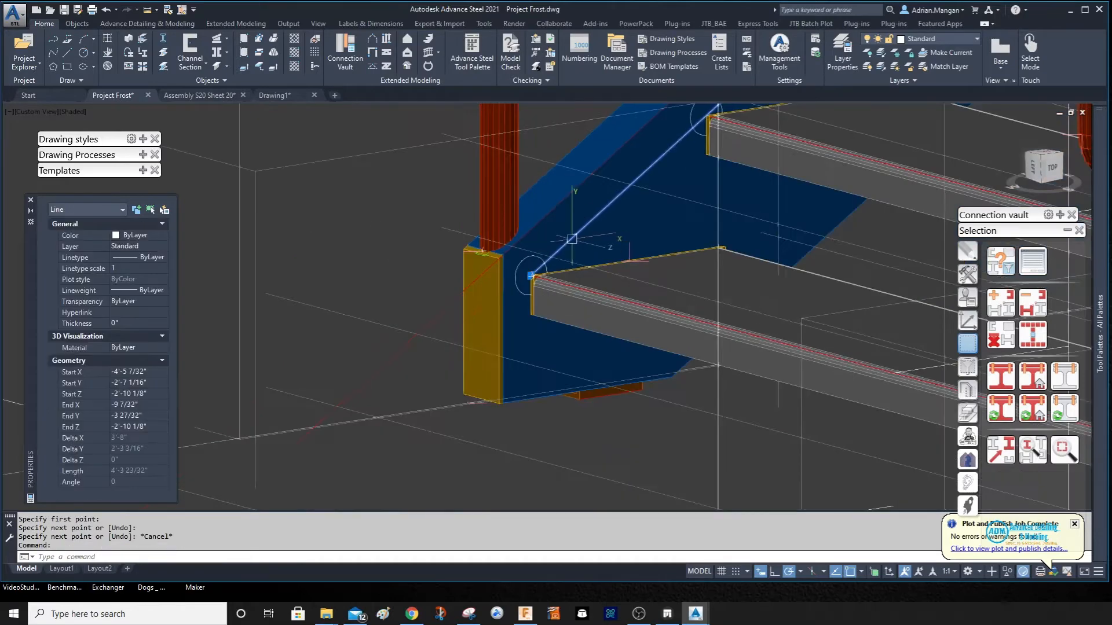
{"action": "middle_click_drag", "start_coordinate": [707, 133], "coordinate": [555, 274]}
{"action": "scroll", "coordinate": [634, 195], "scroll_direction": "up", "scroll_amount": 2}
{"action": "middle_click_drag", "start_coordinate": [647, 184], "coordinate": [615, 214]}
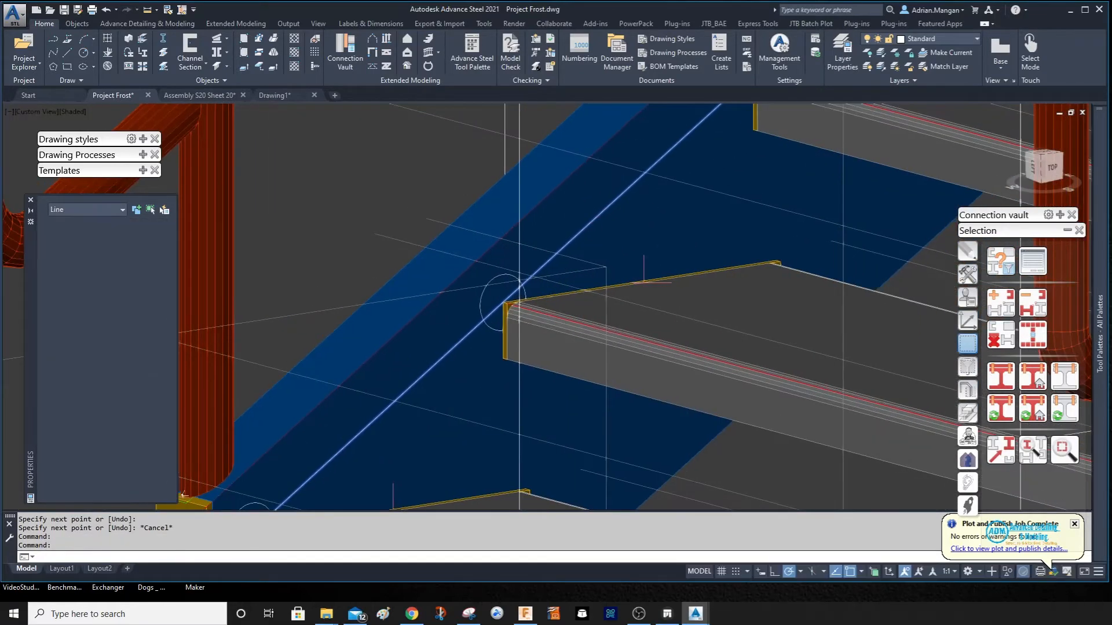
{"action": "left_click", "coordinate": [471, 330]}
{"action": "right_click", "coordinate": [469, 331]}
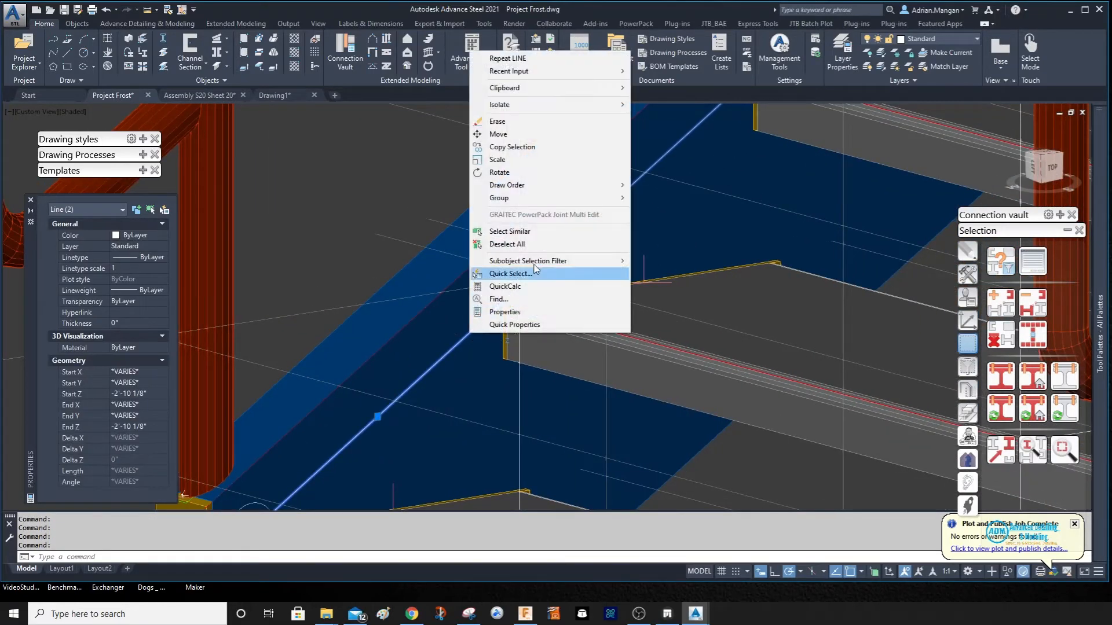
{"action": "left_click", "coordinate": [543, 136]}
{"action": "scroll", "coordinate": [543, 139], "scroll_direction": "down", "scroll_amount": 5}
{"action": "middle_click_drag", "start_coordinate": [894, 401], "coordinate": [672, 315]}
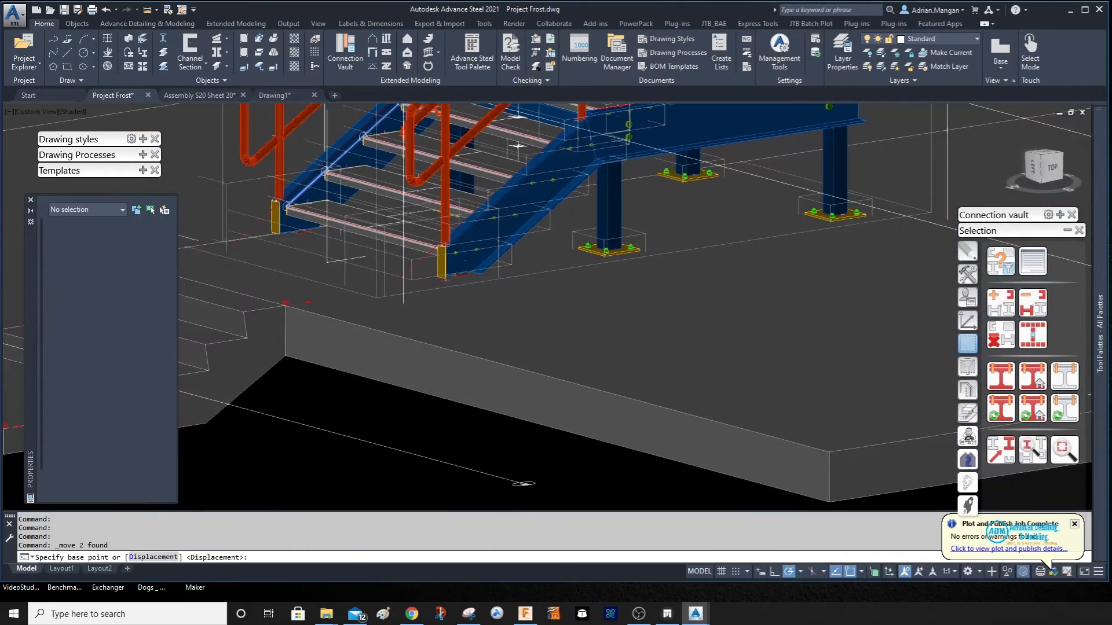
{"action": "left_click", "coordinate": [672, 315]}
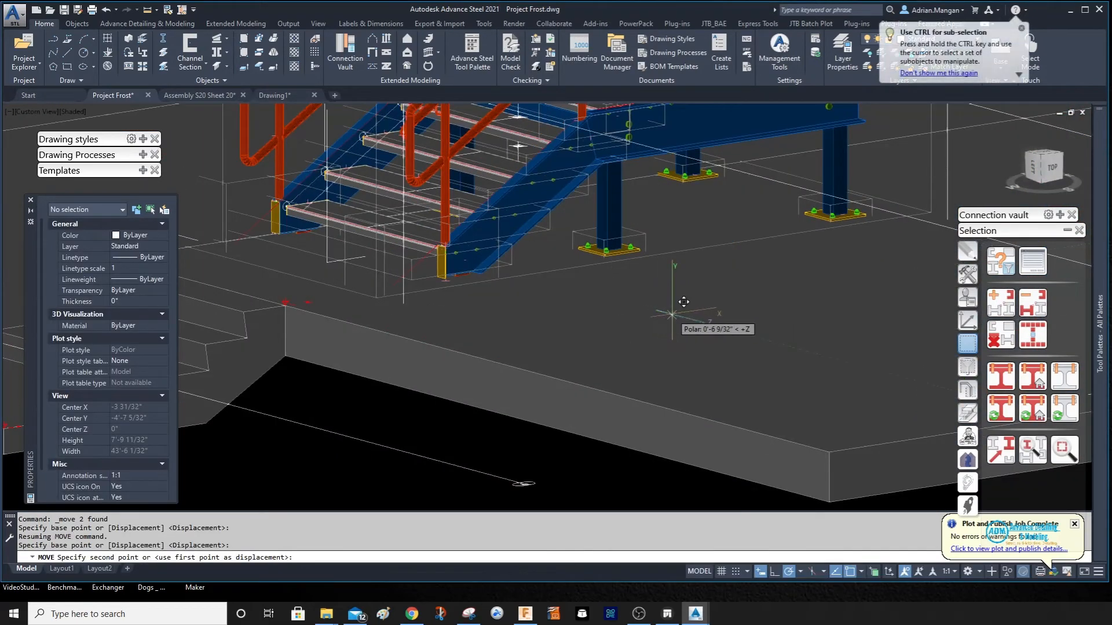
{"action": "type", "text": "30'"}
{"action": "key", "text": "Return"}
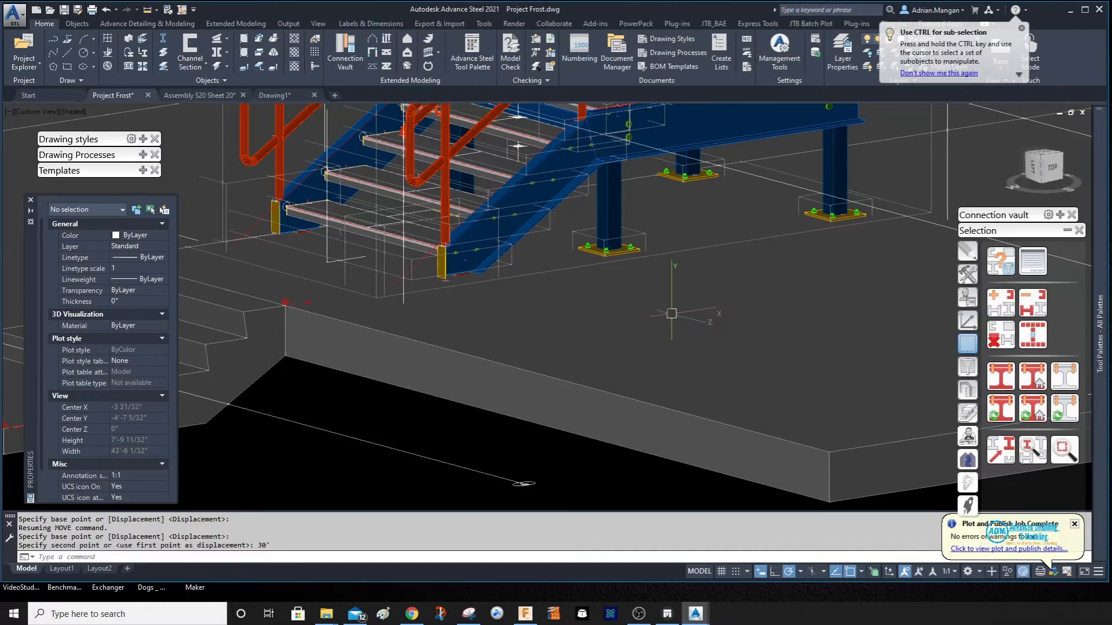
{"action": "scroll", "coordinate": [612, 328], "scroll_direction": "down", "scroll_amount": 5}
{"action": "key", "text": "Escape"}
{"action": "key", "text": "Escape"}
- Move the short slope line by its upper endpoint onto the lower endpoint of the long line, extending the slope by one step
{"action": "scroll", "coordinate": [857, 333], "scroll_direction": "up", "scroll_amount": 10}
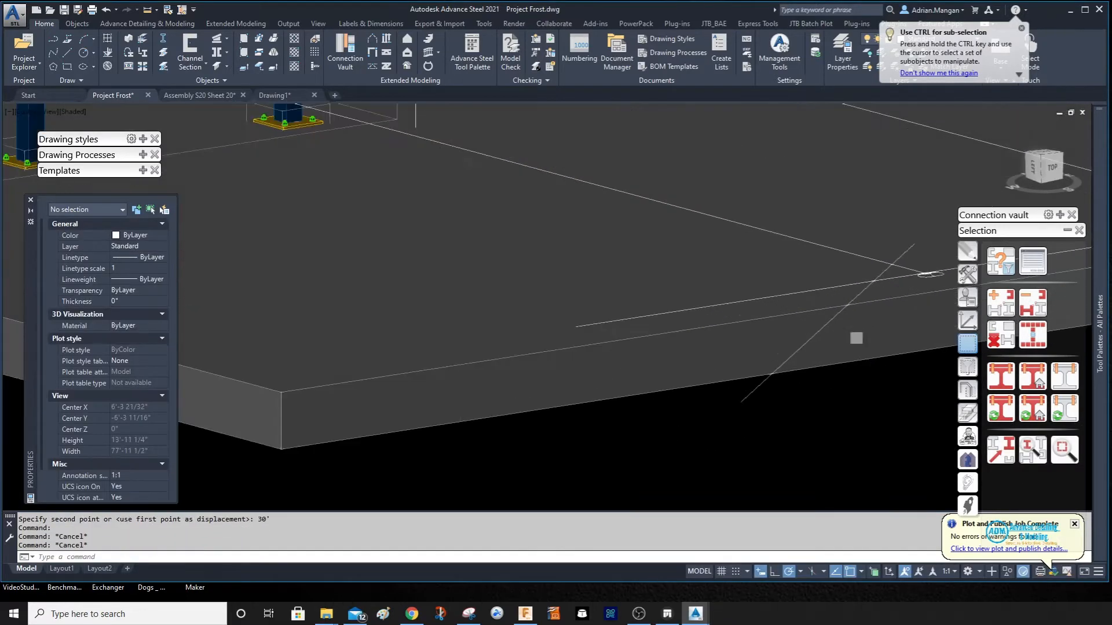
{"action": "left_click", "coordinate": [753, 384]}
{"action": "right_click", "coordinate": [794, 377]}
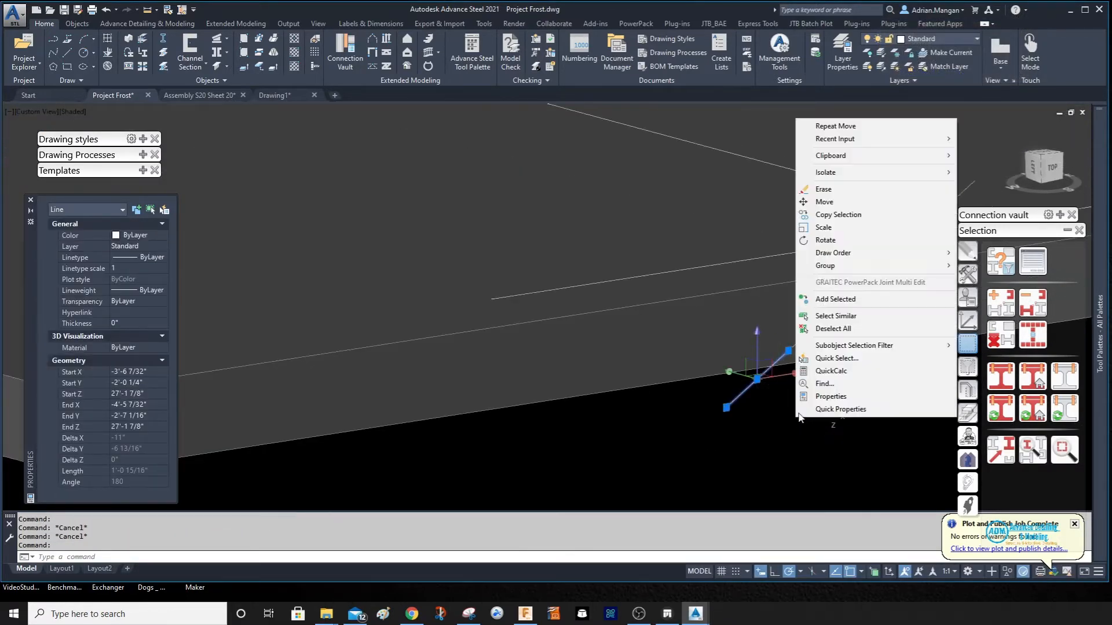
{"action": "left_click", "coordinate": [834, 203]}
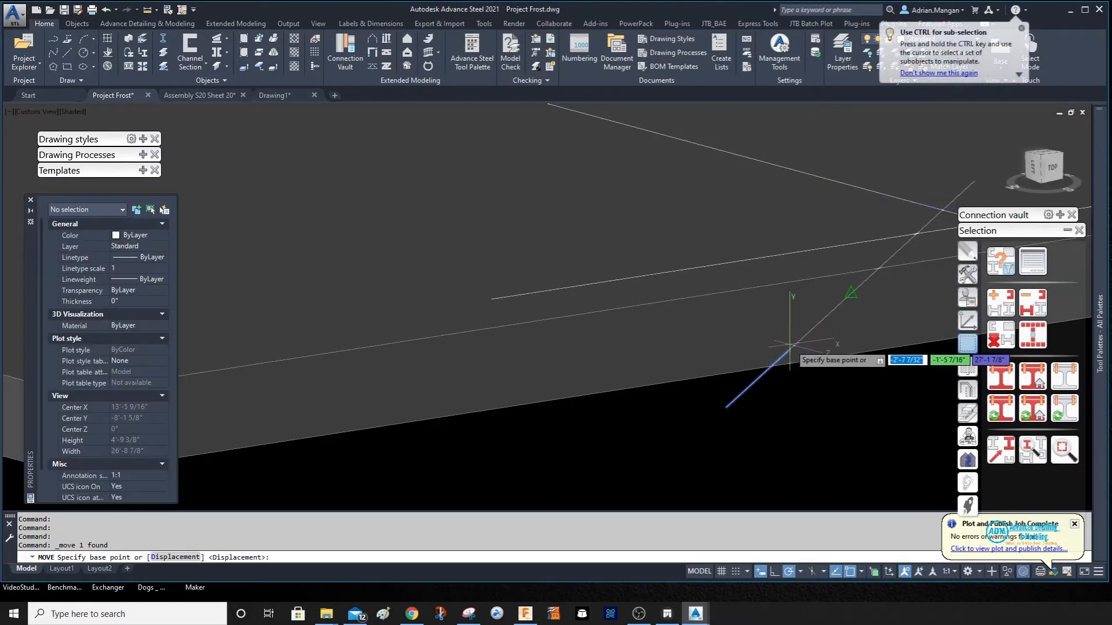
{"action": "left_click", "coordinate": [788, 350]}
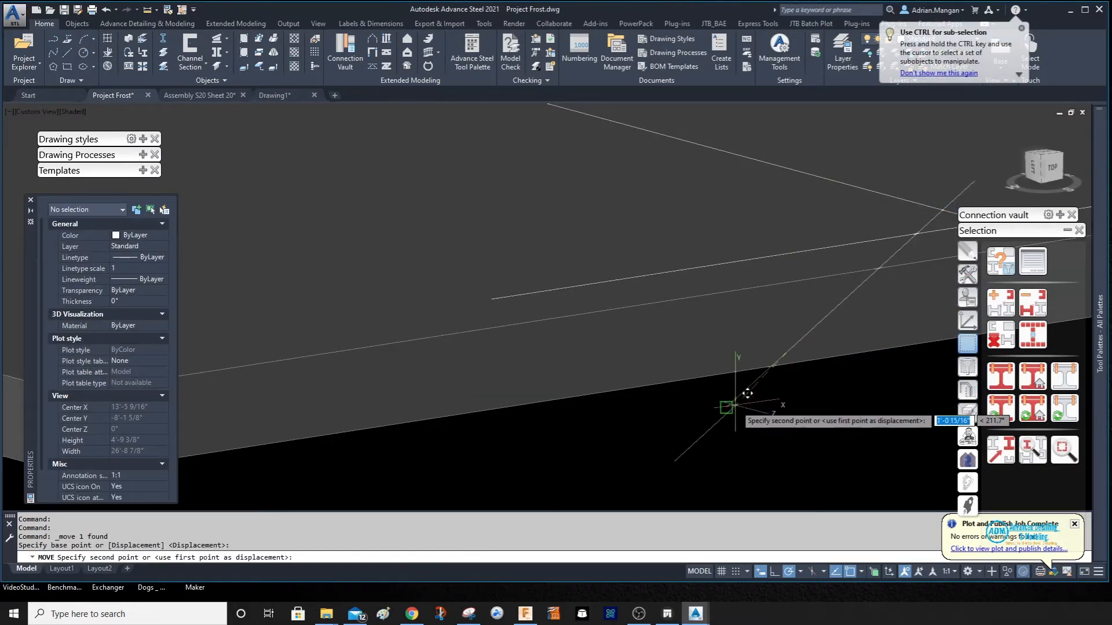
{"action": "left_click", "coordinate": [728, 401]}
{"action": "scroll", "coordinate": [506, 233], "scroll_direction": "down", "scroll_amount": 2}
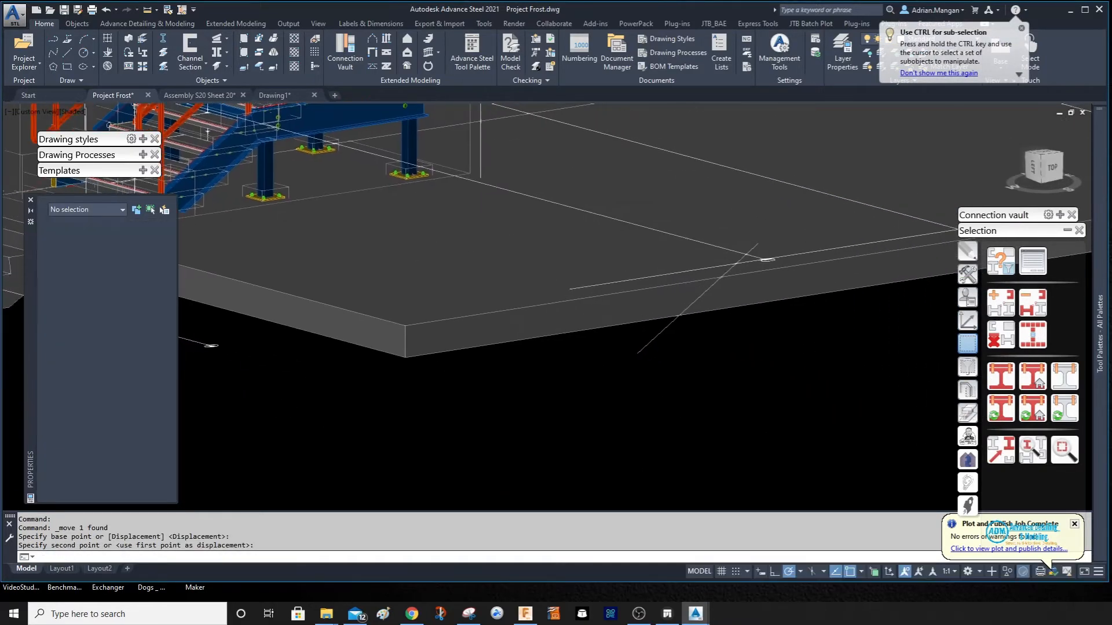
- Join the long and short slope lines into one line
{"action": "scroll", "coordinate": [686, 306], "scroll_direction": "up", "scroll_amount": 5}
{"action": "left_click", "coordinate": [681, 315]}
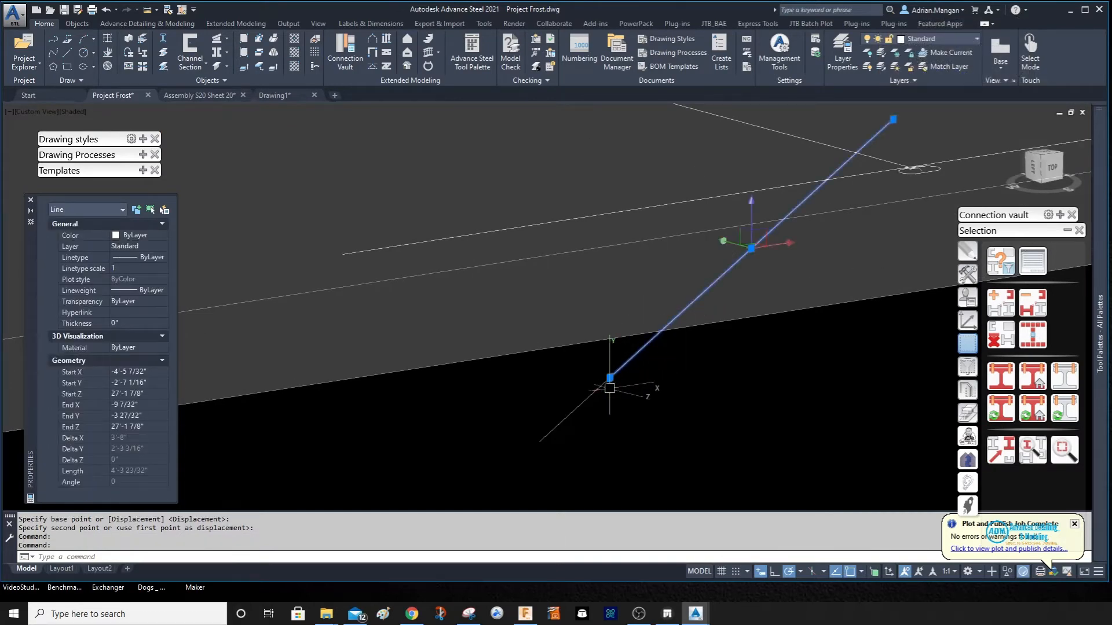
{"action": "left_click", "coordinate": [596, 389]}
{"action": "type", "text": "J"}
{"action": "key", "text": "Return"}
- Reset the UCS to World and create a middle-aligned stair from the joined line's lower endpoint to its upper endpoint
{"action": "scroll", "coordinate": [689, 446], "scroll_direction": "down", "scroll_amount": 4}
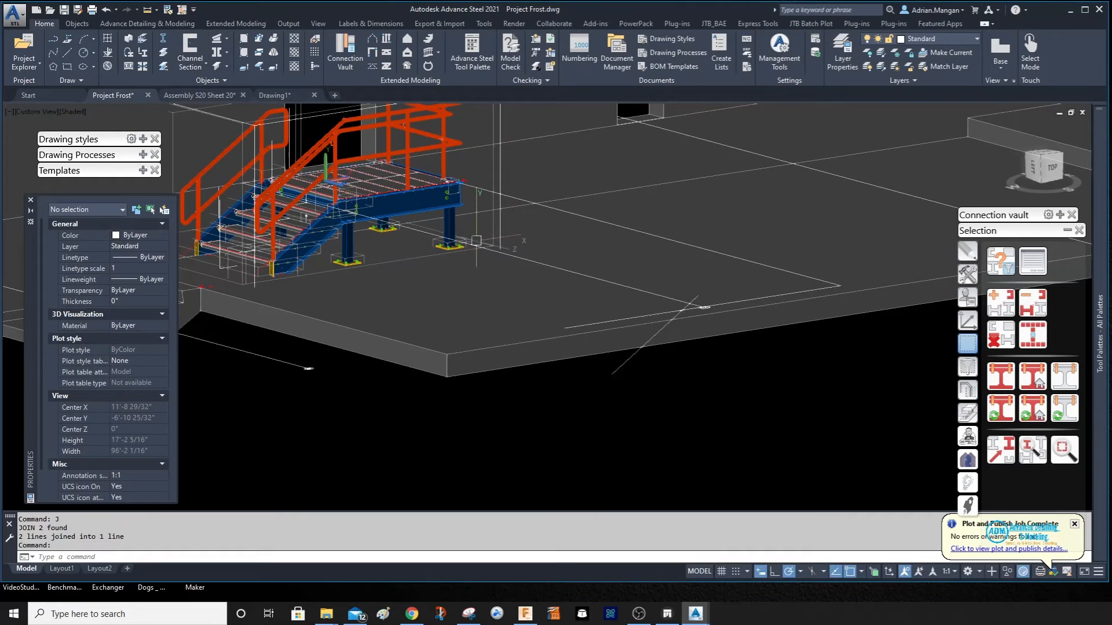
{"action": "left_click", "coordinate": [967, 321]}
{"action": "left_click", "coordinate": [997, 261]}
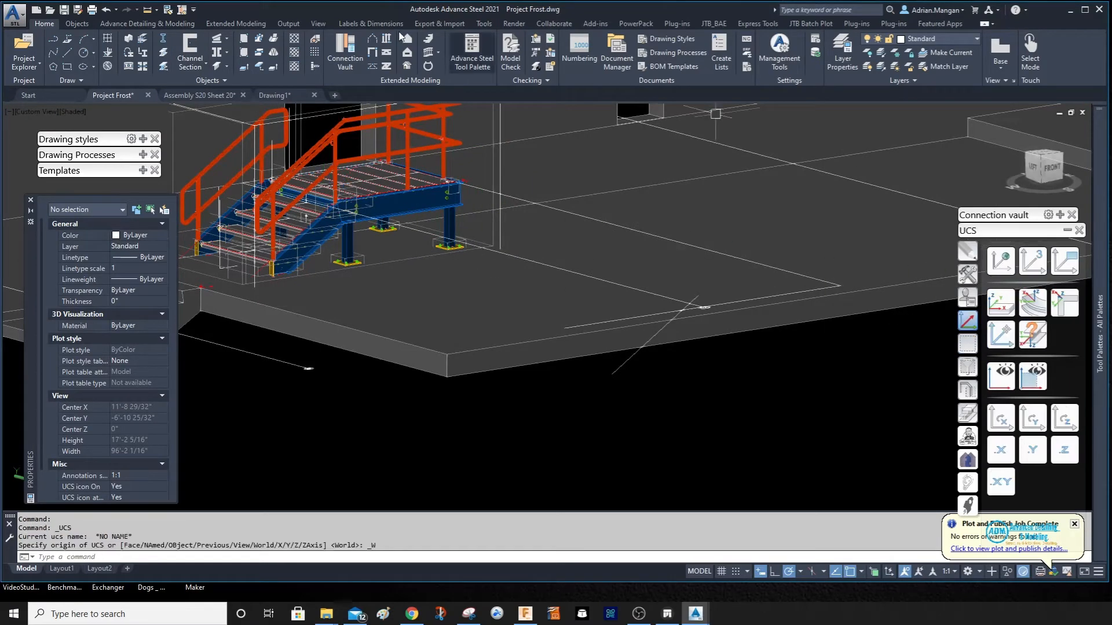
{"action": "left_click", "coordinate": [204, 24]}
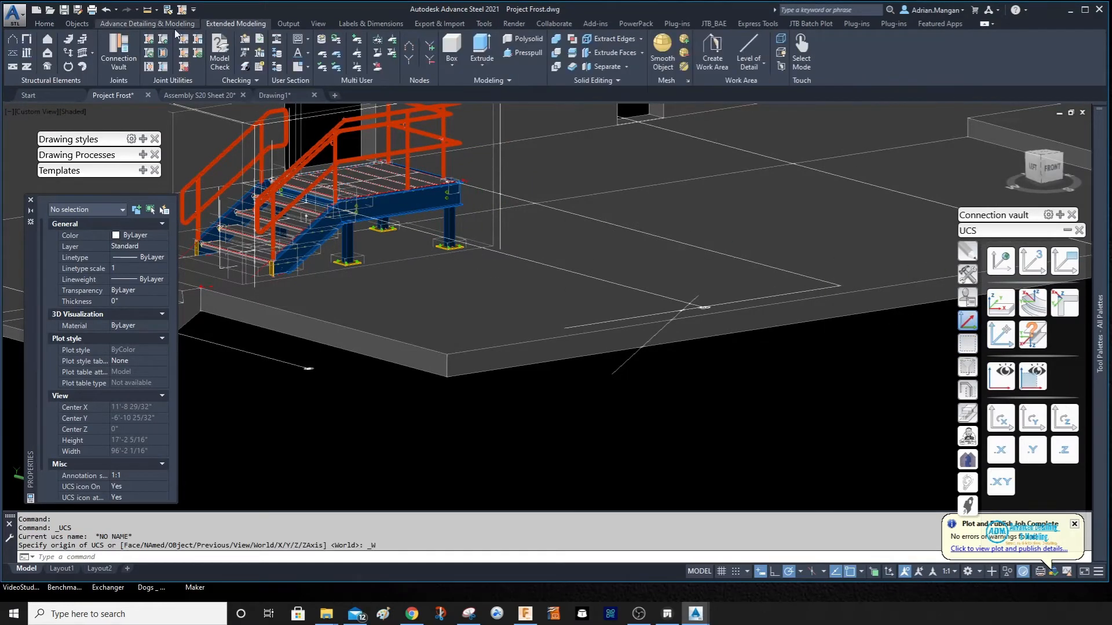
{"action": "left_click", "coordinate": [68, 45]}
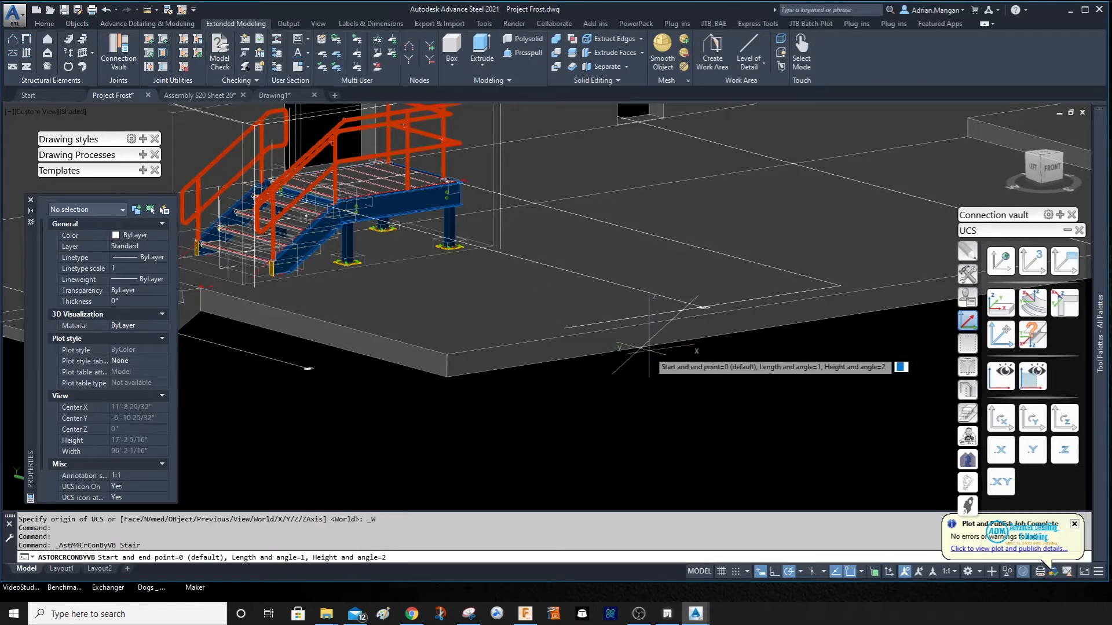
{"action": "left_click", "coordinate": [612, 374]}
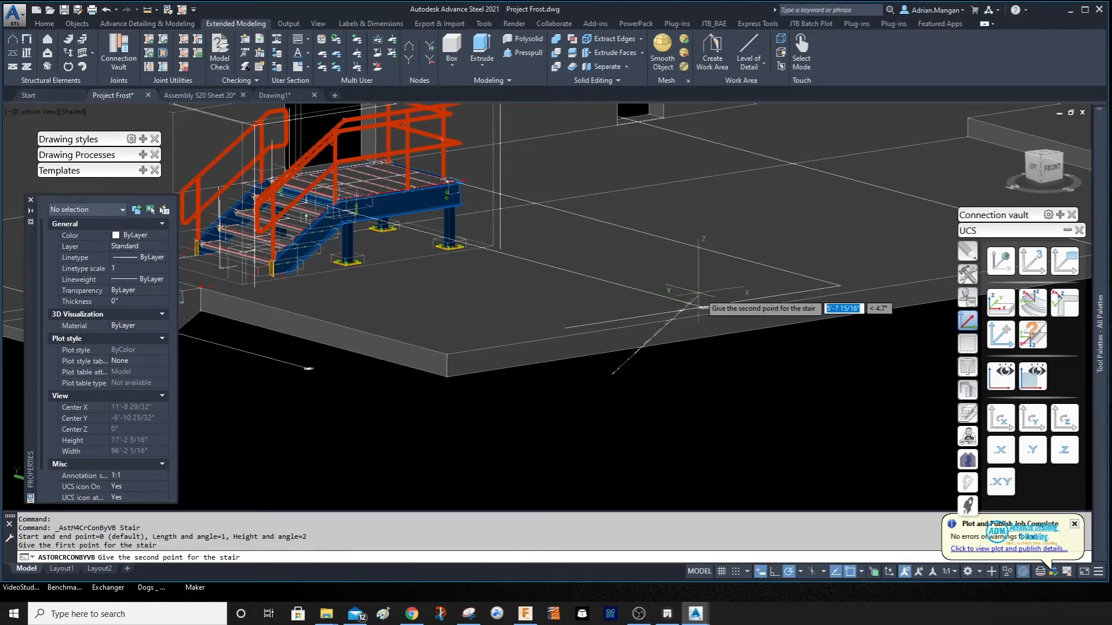
{"action": "left_click", "coordinate": [694, 296]}
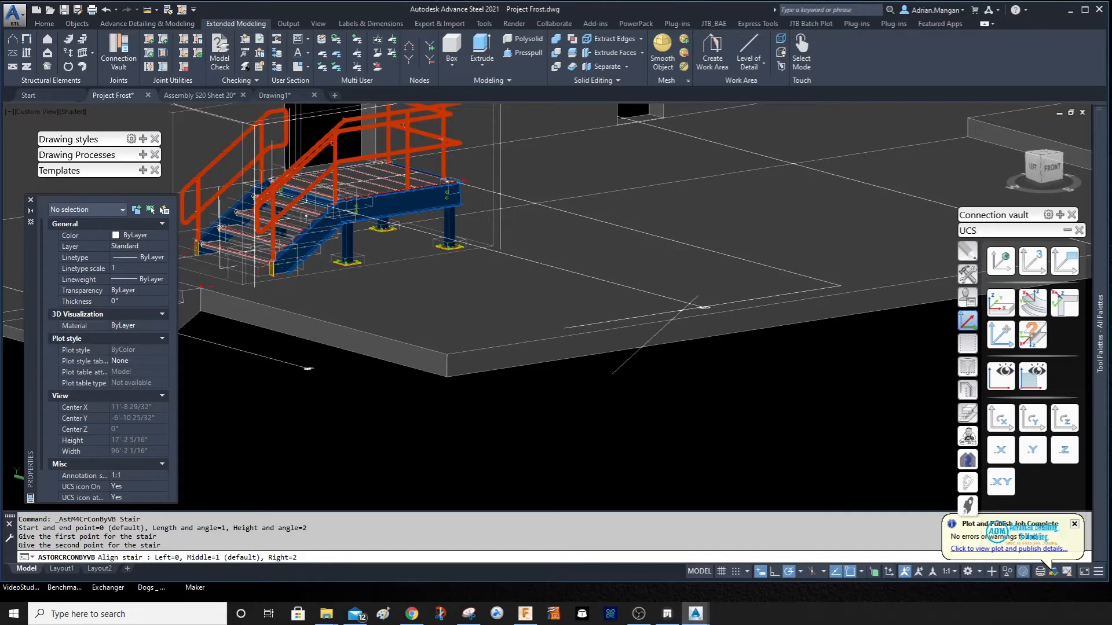
{"action": "key", "text": "Return"}
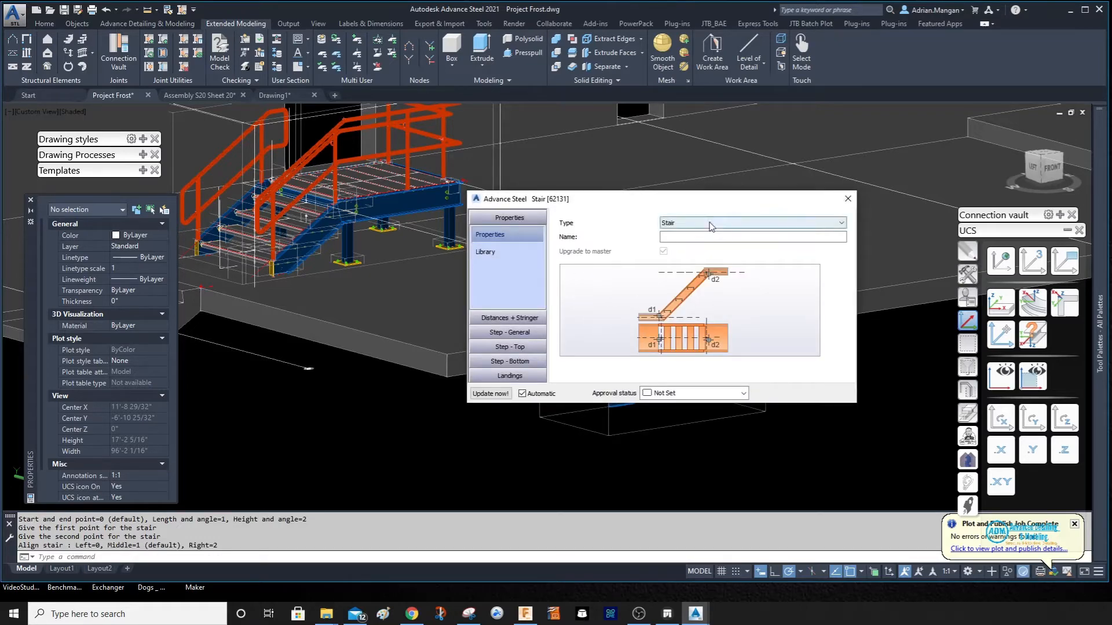
- Apply the Frost Grip Strut preset from the stair library to the new stair
{"action": "left_click_drag", "start_coordinate": [753, 200], "coordinate": [1012, 161]}
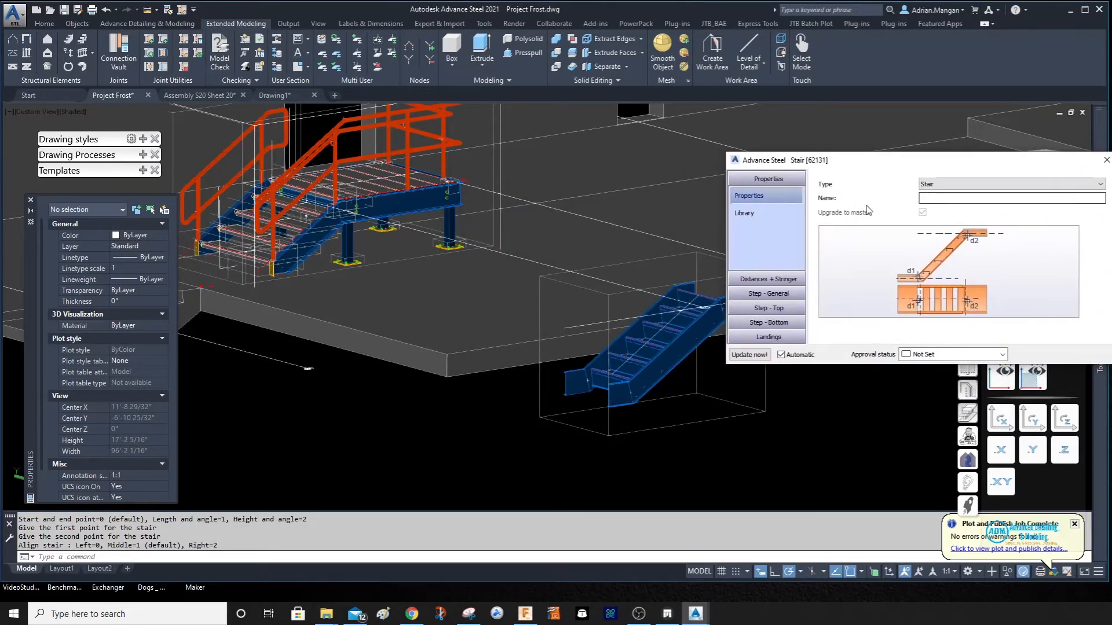
{"action": "left_click", "coordinate": [777, 215]}
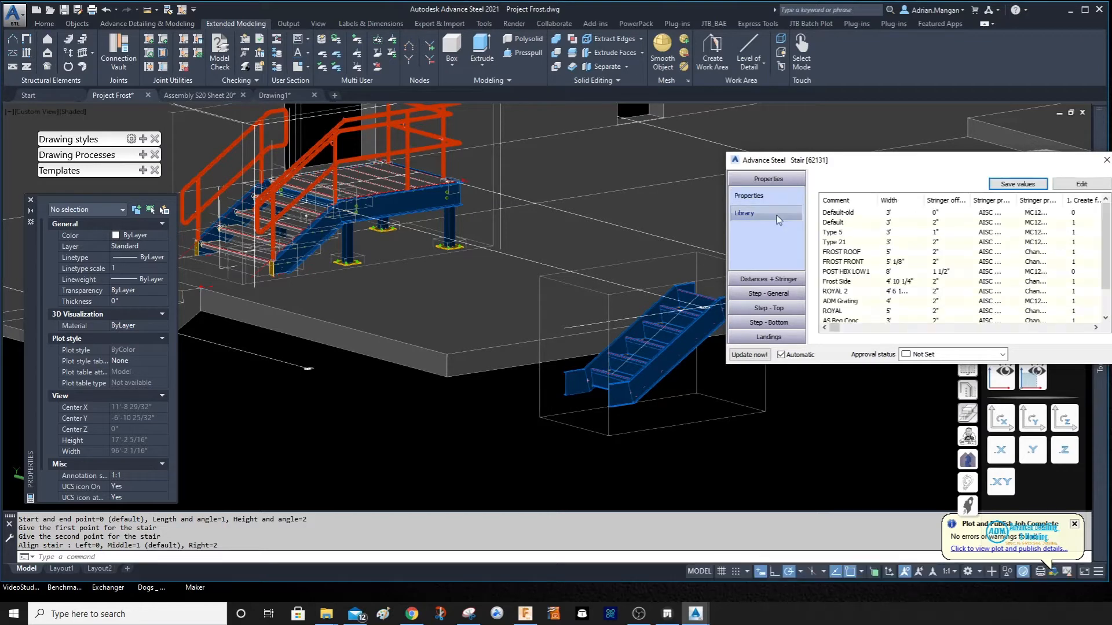
{"action": "scroll", "coordinate": [866, 272], "scroll_direction": "down", "scroll_amount": 3}
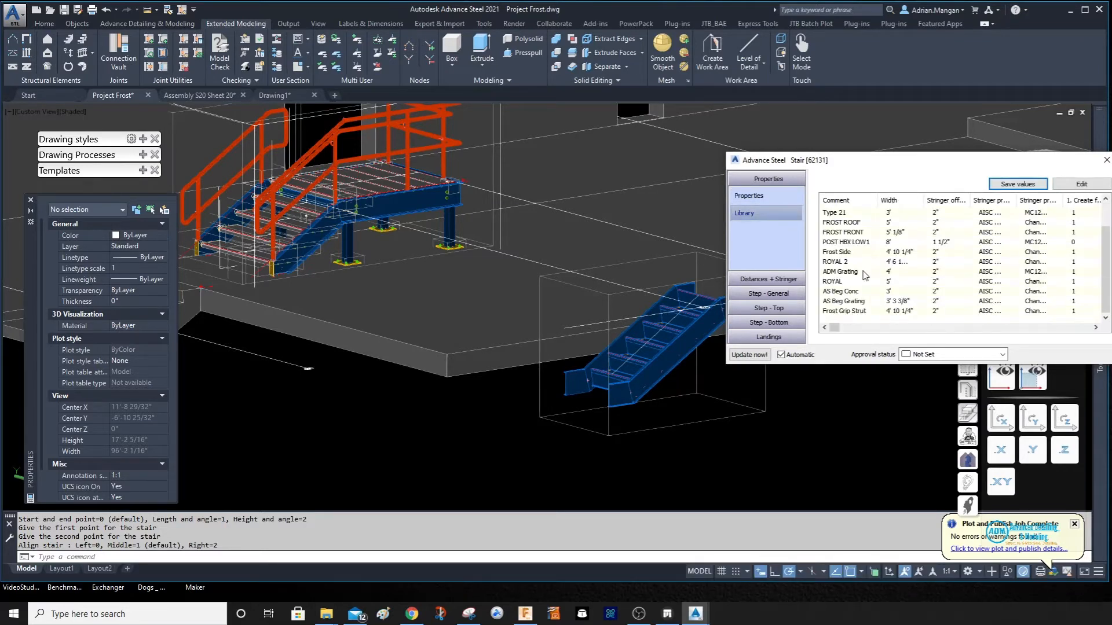
{"action": "double_click", "coordinate": [855, 311]}
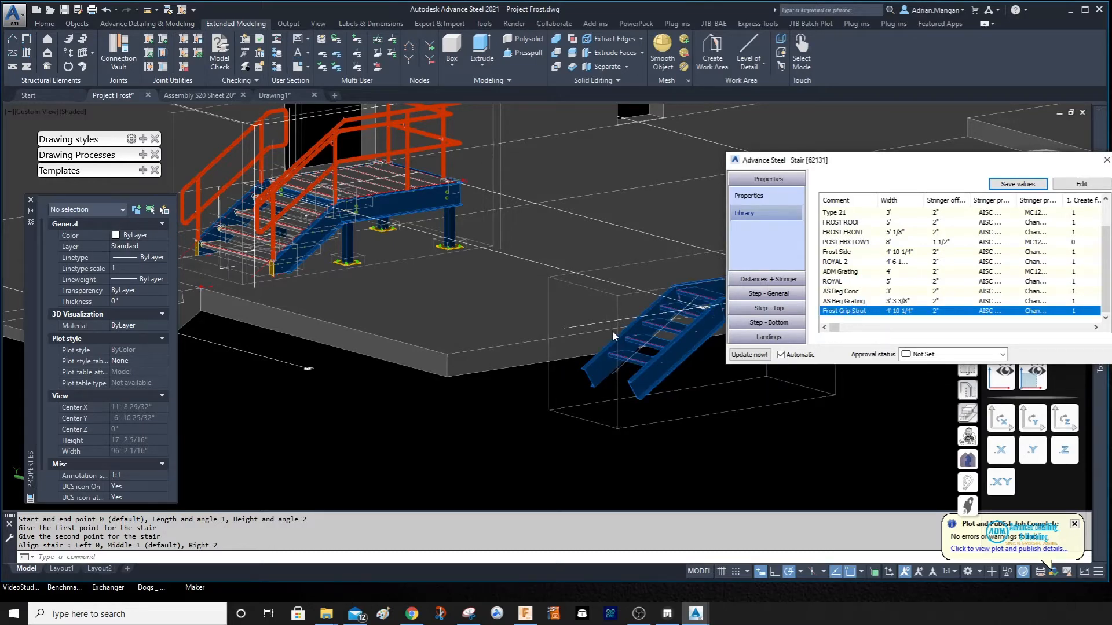
- Examine the new stair's treads and stringers from the front and at the end of the stringers
{"action": "scroll", "coordinate": [643, 341], "scroll_direction": "up", "scroll_amount": 2}
{"action": "middle_click_drag", "start_coordinate": [643, 341], "coordinate": [521, 329]}
{"action": "scroll", "coordinate": [527, 328], "scroll_direction": "up", "scroll_amount": 5}
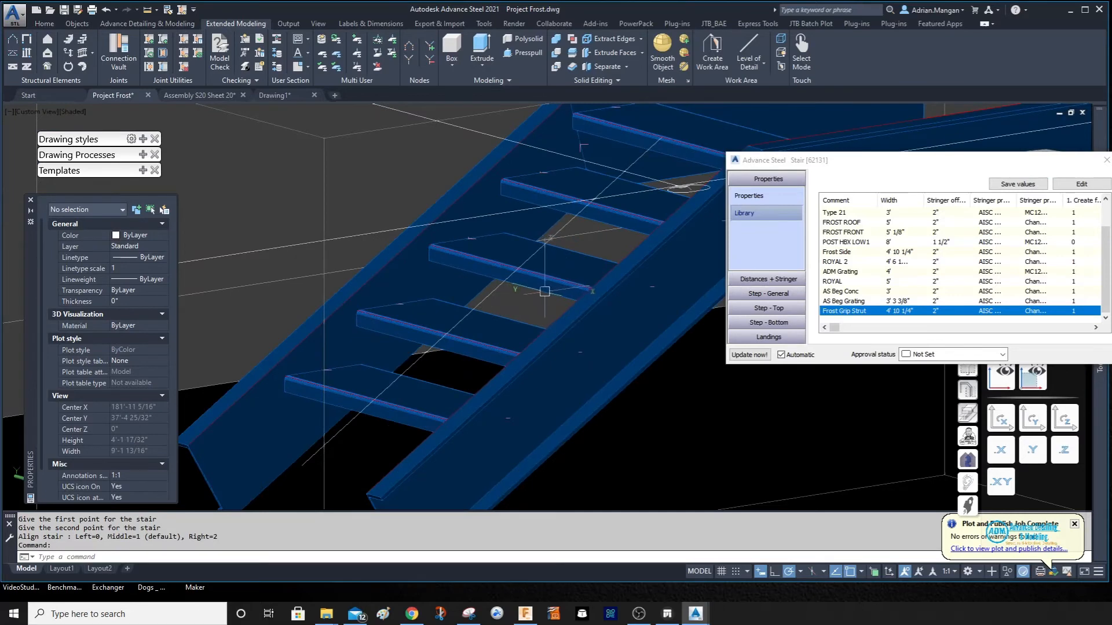
{"action": "scroll", "coordinate": [462, 260], "scroll_direction": "up", "scroll_amount": 3}
{"action": "middle_click_drag", "start_coordinate": [462, 260], "coordinate": [563, 266], "text": "shift"}
{"action": "scroll", "coordinate": [475, 272], "scroll_direction": "down", "scroll_amount": 10}
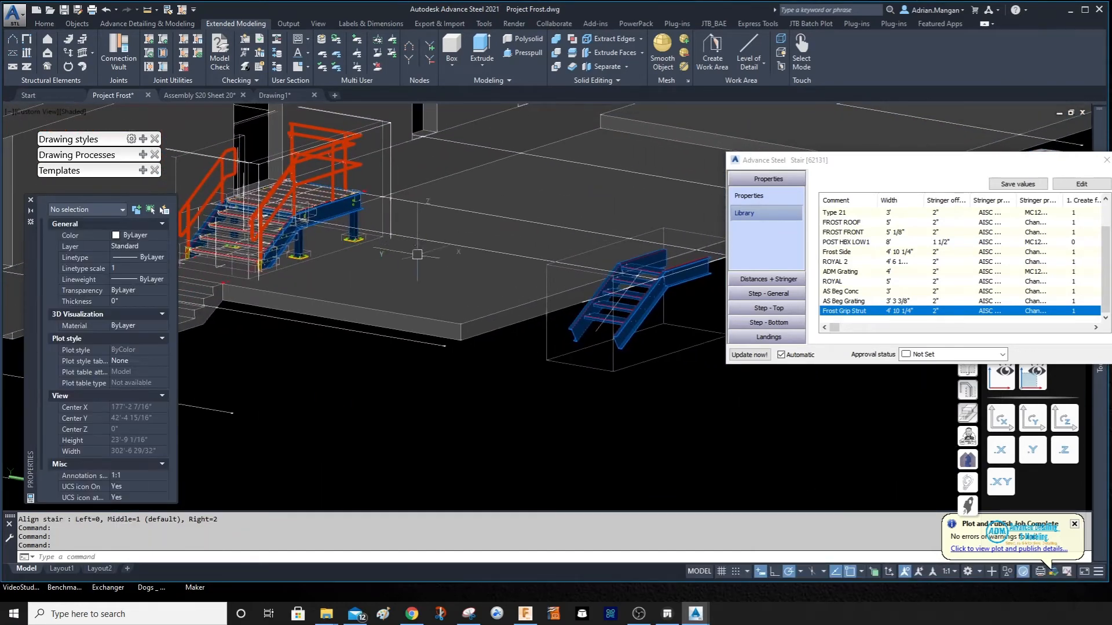
{"action": "scroll", "coordinate": [637, 290], "scroll_direction": "up", "scroll_amount": 6}
{"action": "middle_click_drag", "start_coordinate": [475, 290], "coordinate": [453, 249], "text": "shift"}
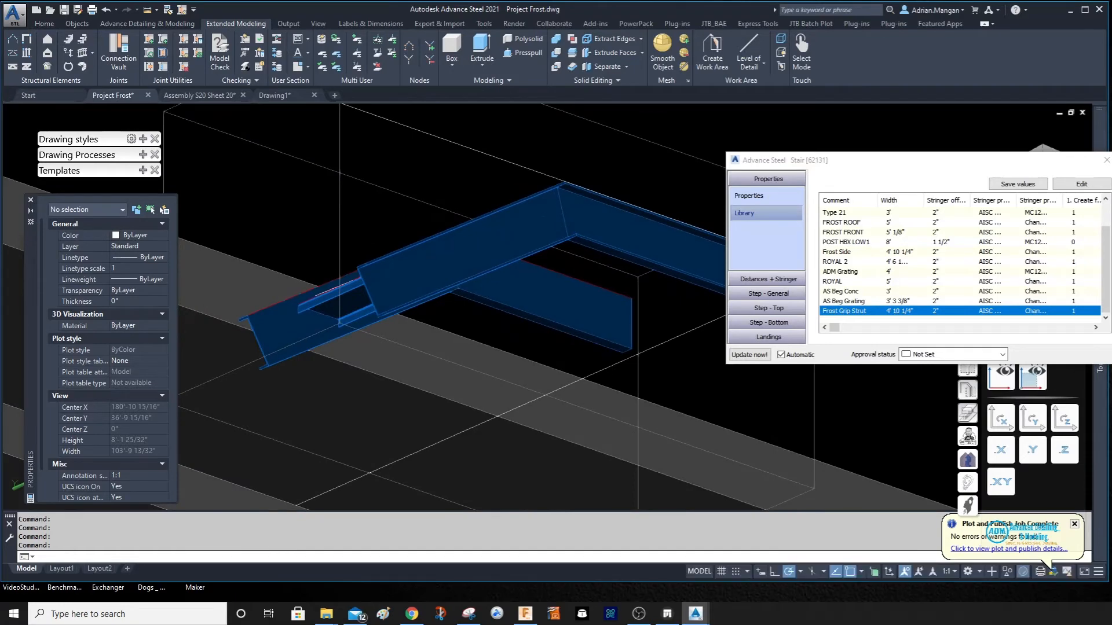
{"action": "scroll", "coordinate": [336, 318], "scroll_direction": "up", "scroll_amount": 5}
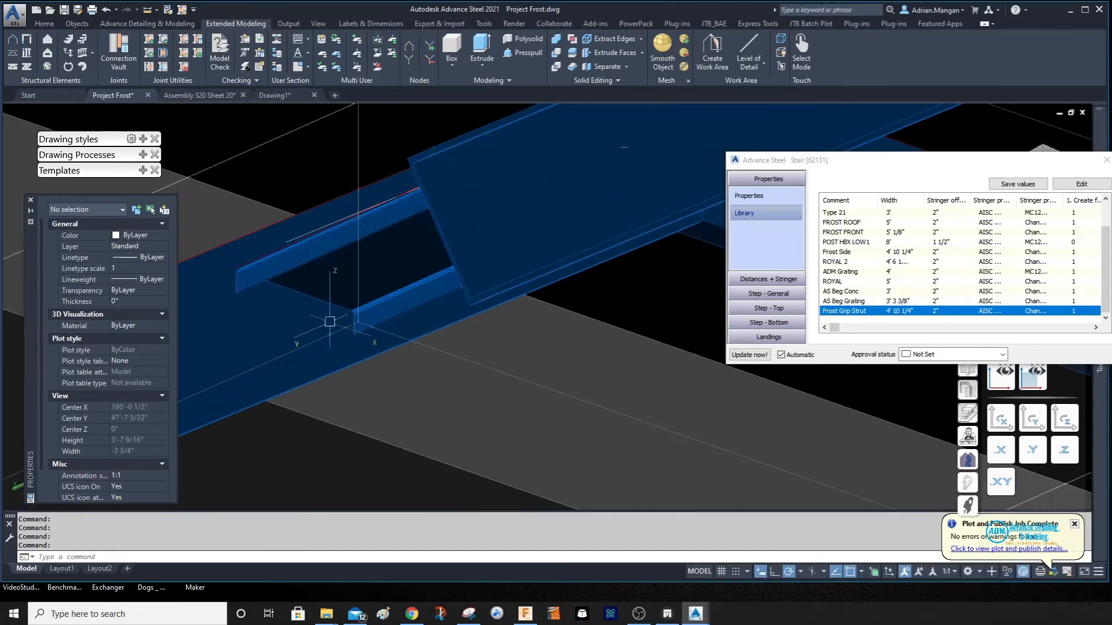
- Set the tread width in the stair's first tread dimensions to 11 3/4"
{"action": "left_click", "coordinate": [768, 293]}
{"action": "left_click", "coordinate": [761, 260]}
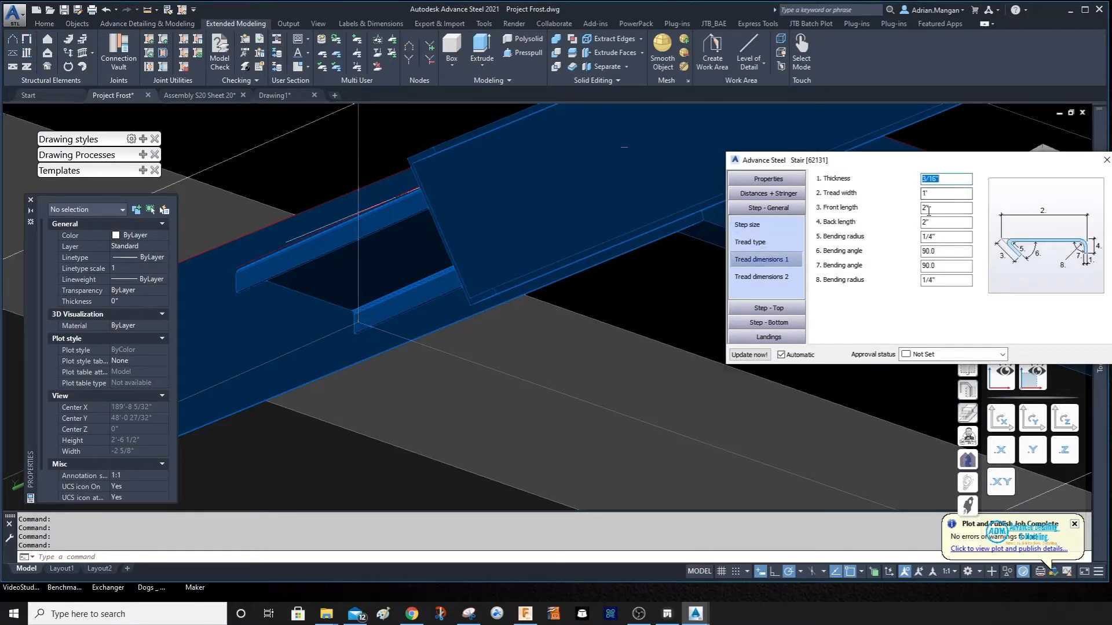
{"action": "key", "text": "Tab"}
{"action": "type", "text": "11"}
{"action": "key", "text": "Return"}
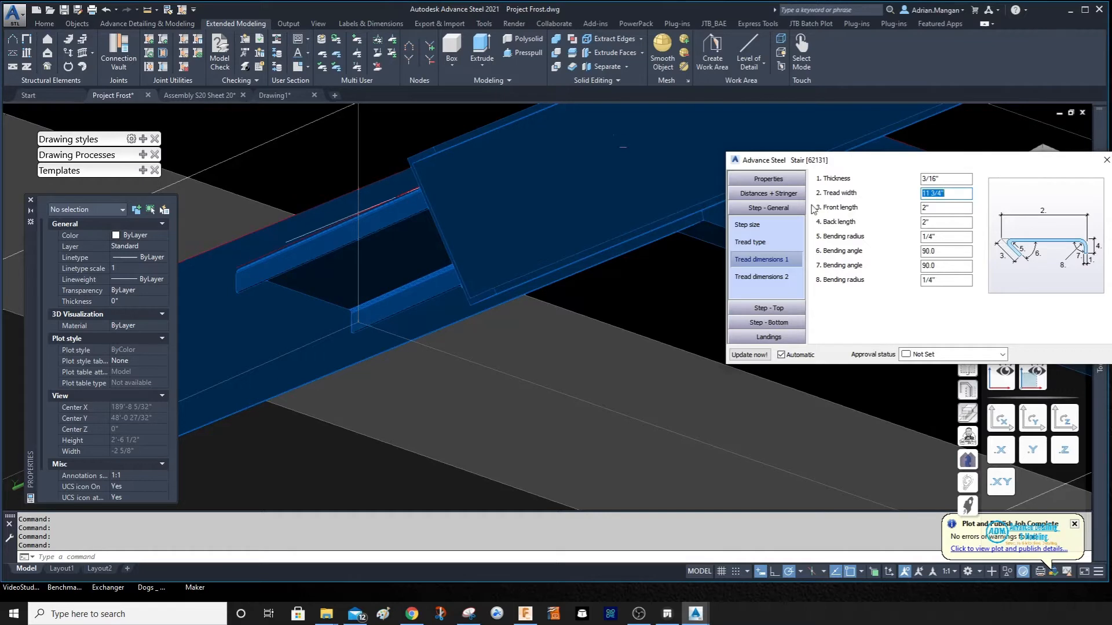
- Review the stair's step size settings and the tread types and tread sizes available for the current Type 11 tread
{"action": "left_click", "coordinate": [779, 210]}
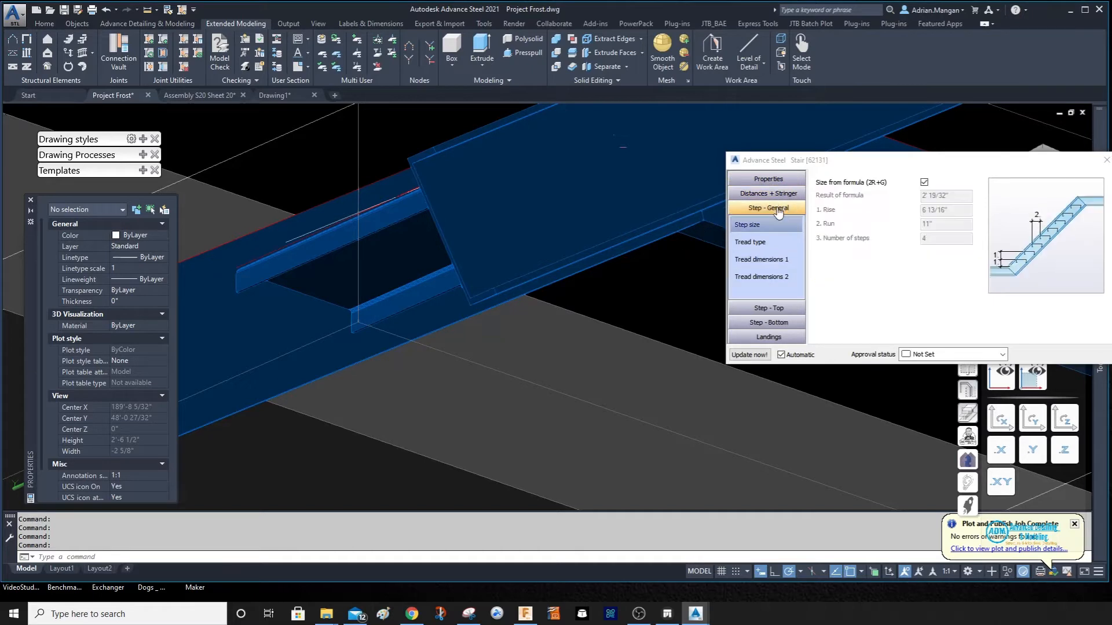
{"action": "left_click", "coordinate": [768, 246]}
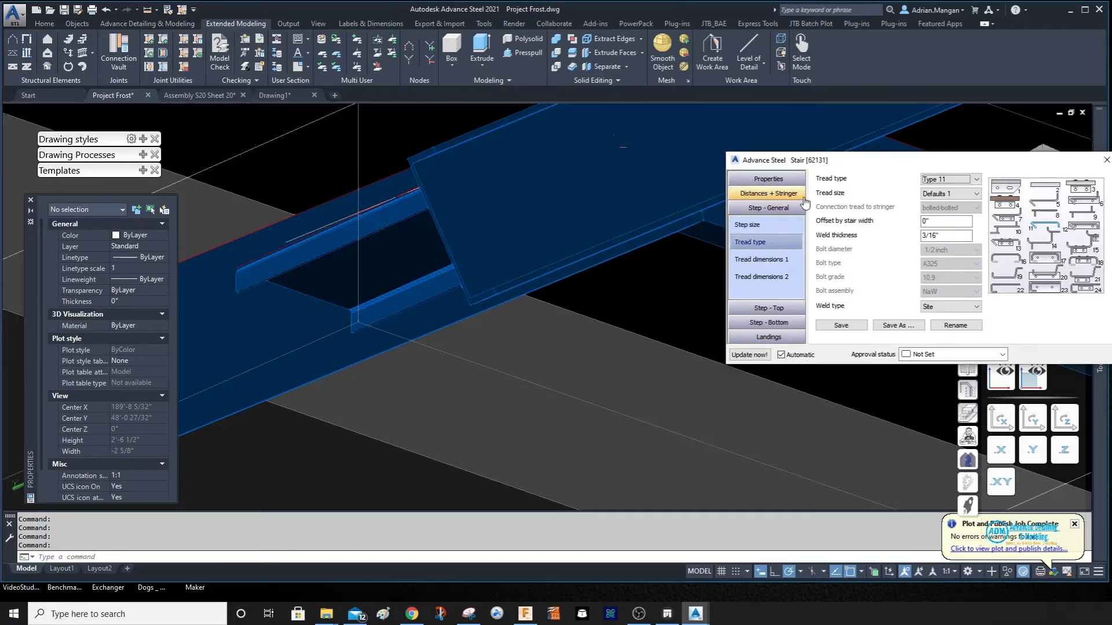
{"action": "left_click", "coordinate": [977, 180]}
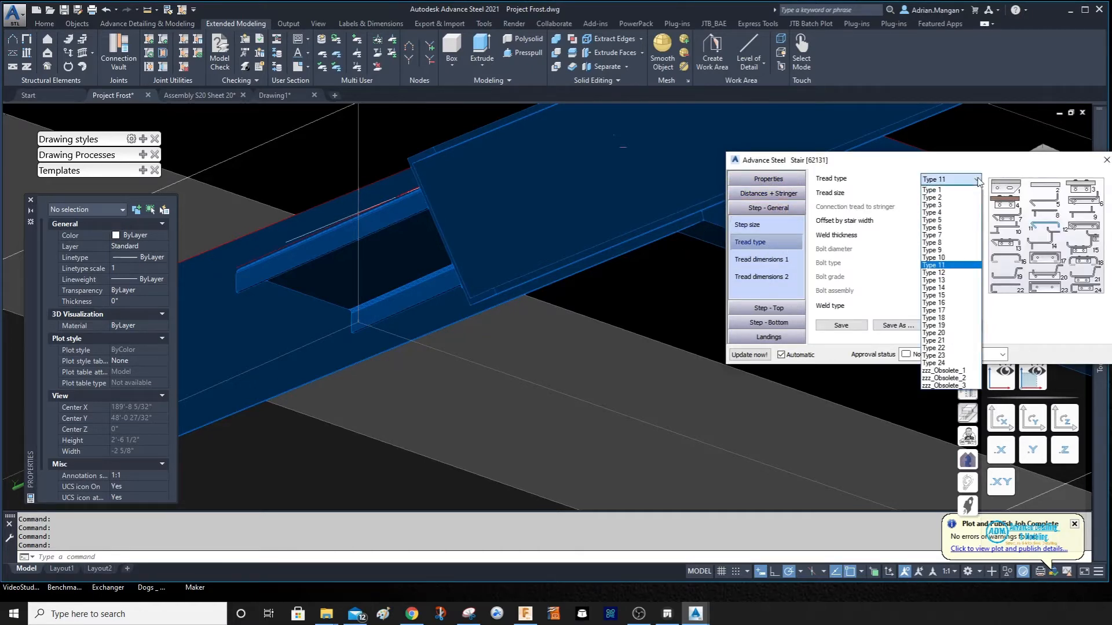
{"action": "left_click", "coordinate": [971, 181]}
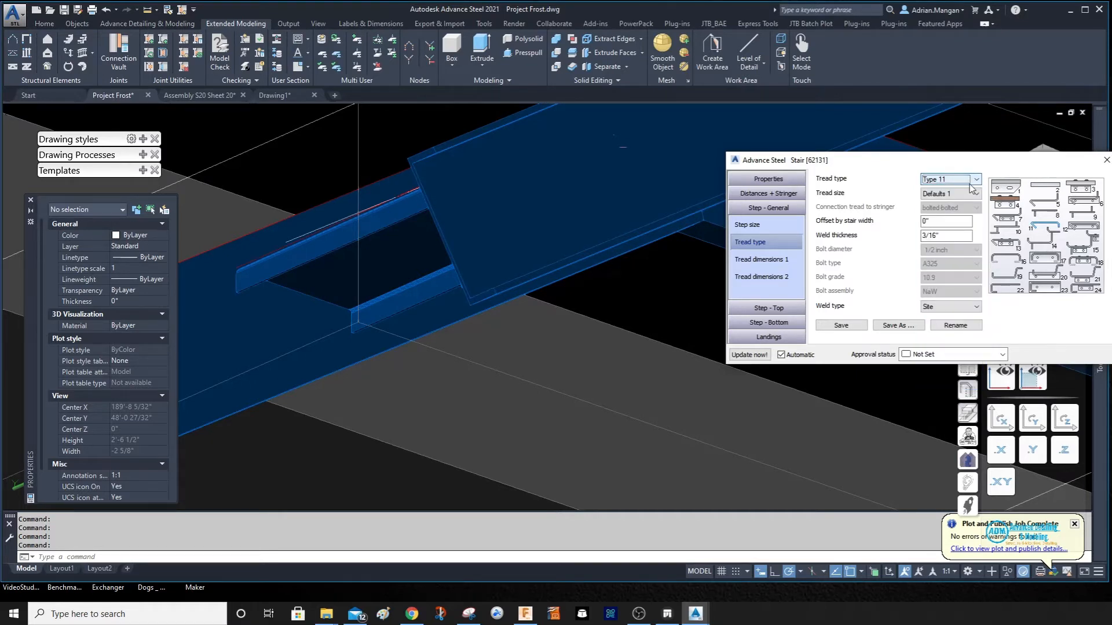
{"action": "left_click", "coordinate": [971, 195]}
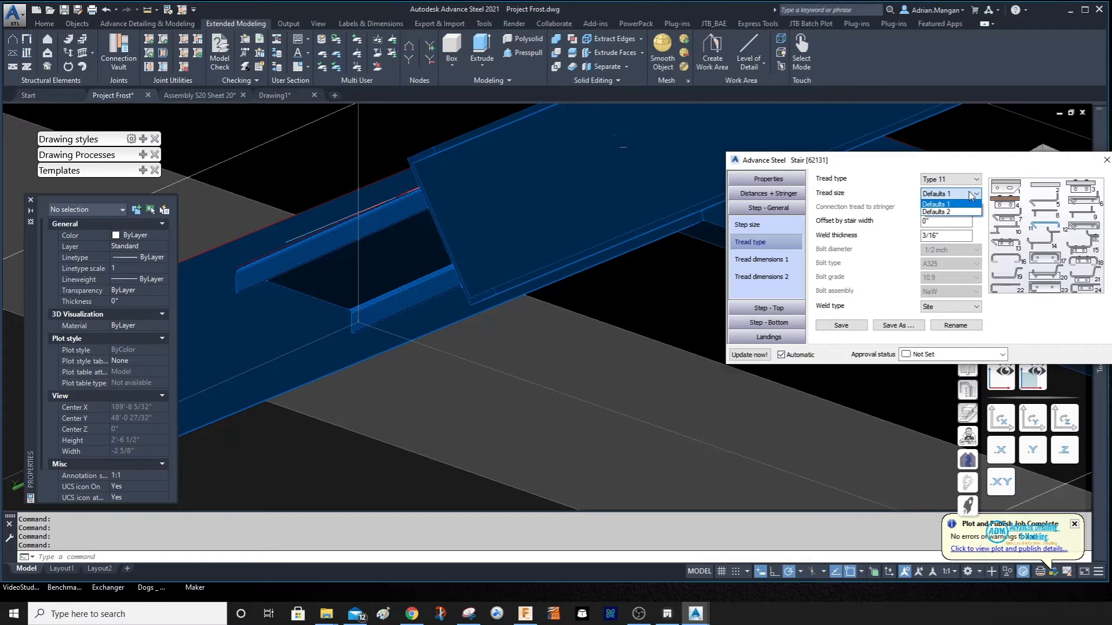
{"action": "left_click", "coordinate": [971, 196]}
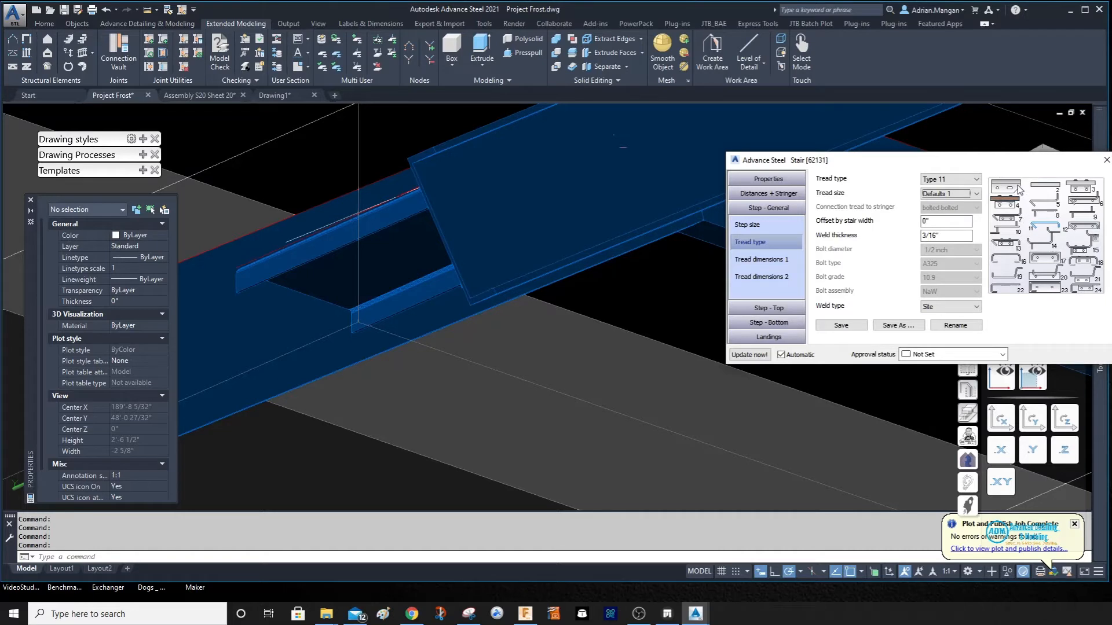
{"action": "left_click", "coordinate": [947, 194]}
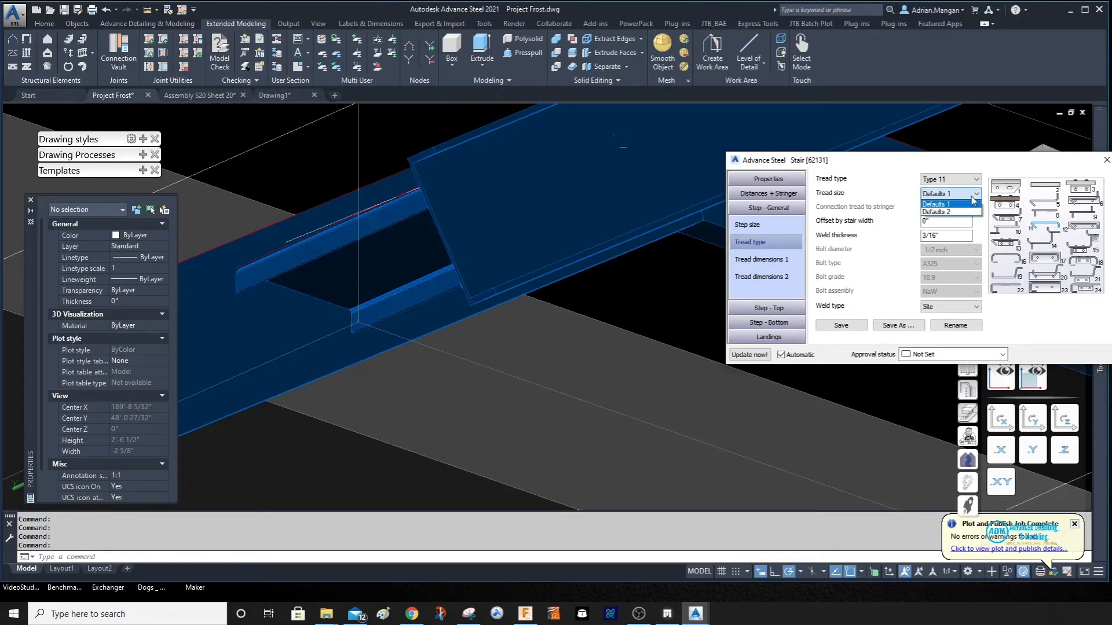
{"action": "left_click", "coordinate": [943, 204]}
- Try tread Type 3 on the stair, and set the tread type to Type 4 instead
{"action": "left_click", "coordinate": [949, 179]}
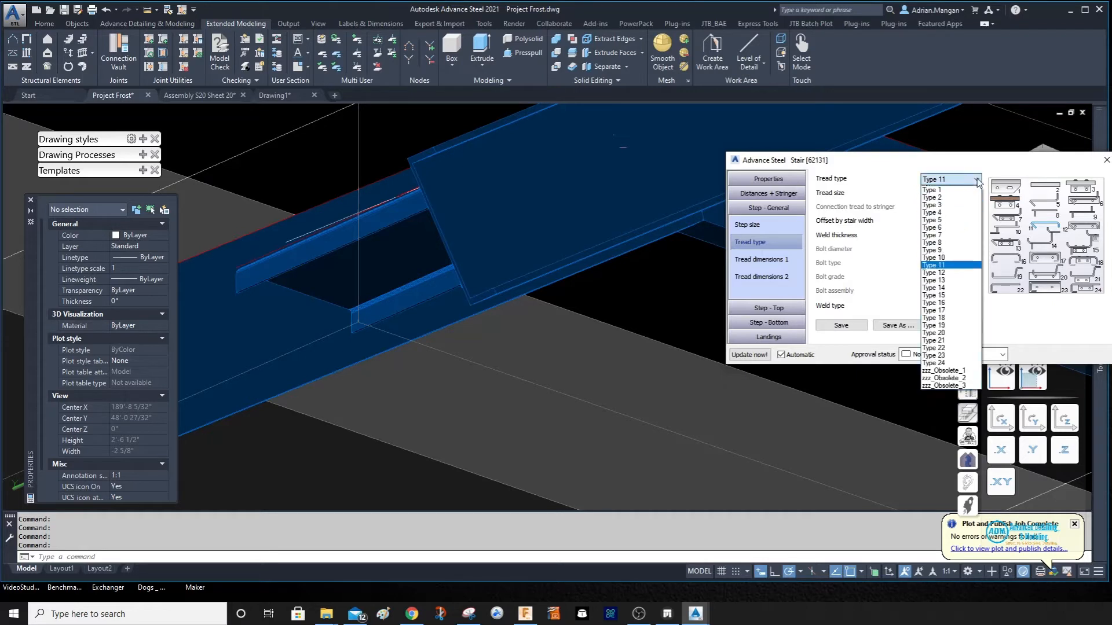
{"action": "left_click", "coordinate": [954, 205]}
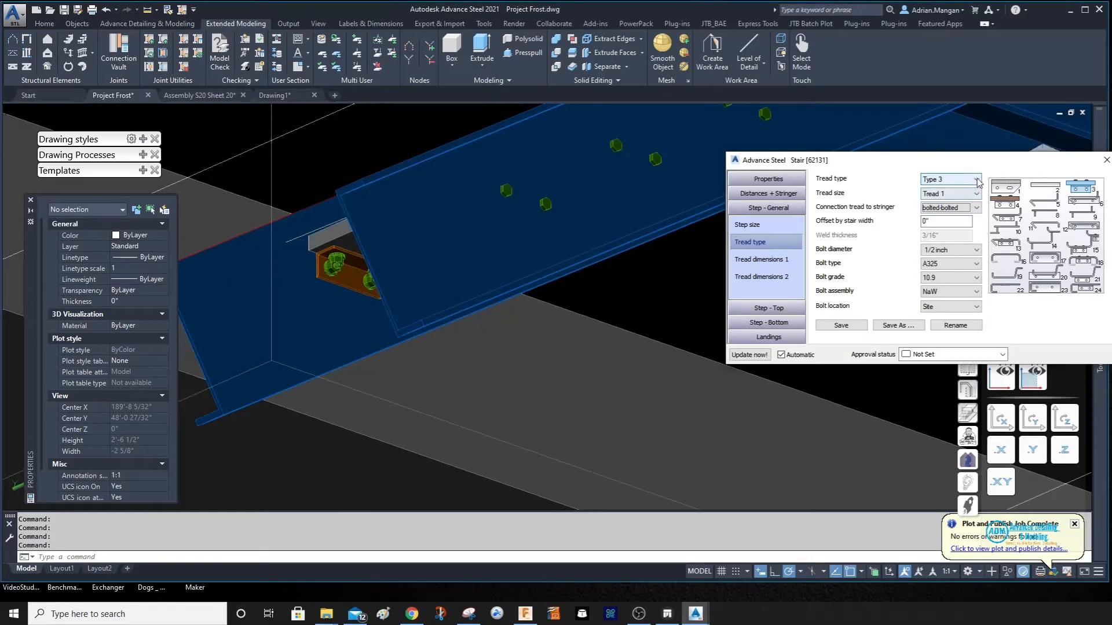
{"action": "left_click", "coordinate": [976, 180]}
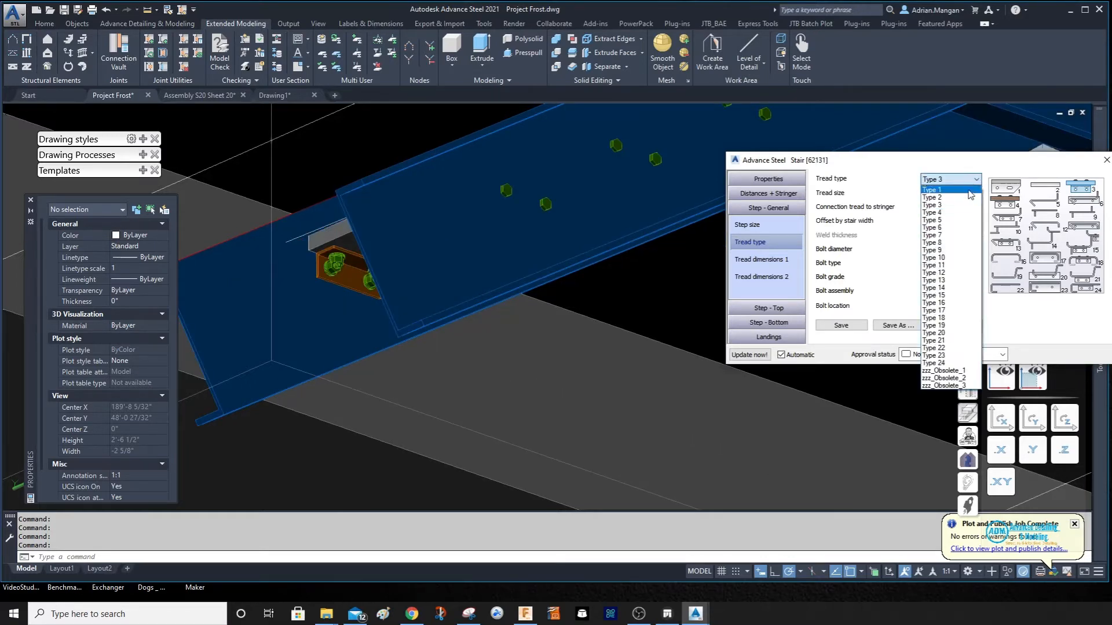
{"action": "left_click", "coordinate": [954, 213]}
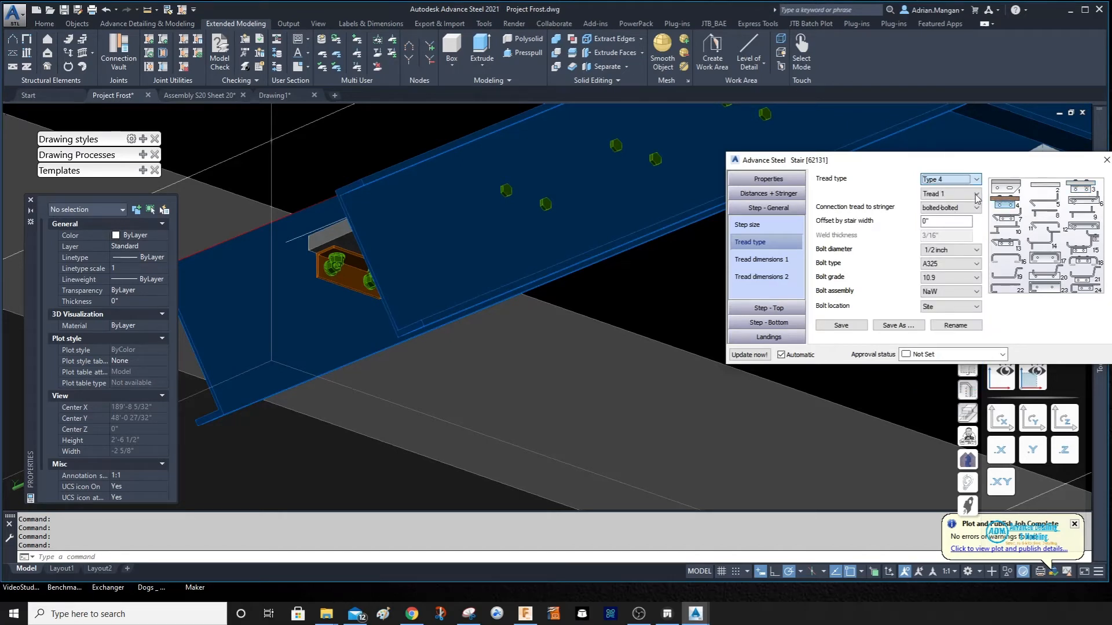
- Check the tread sizes offered for the Type 4 tread, the step size settings and the tread type options
{"action": "left_click", "coordinate": [979, 198]}
{"action": "left_click", "coordinate": [980, 197]}
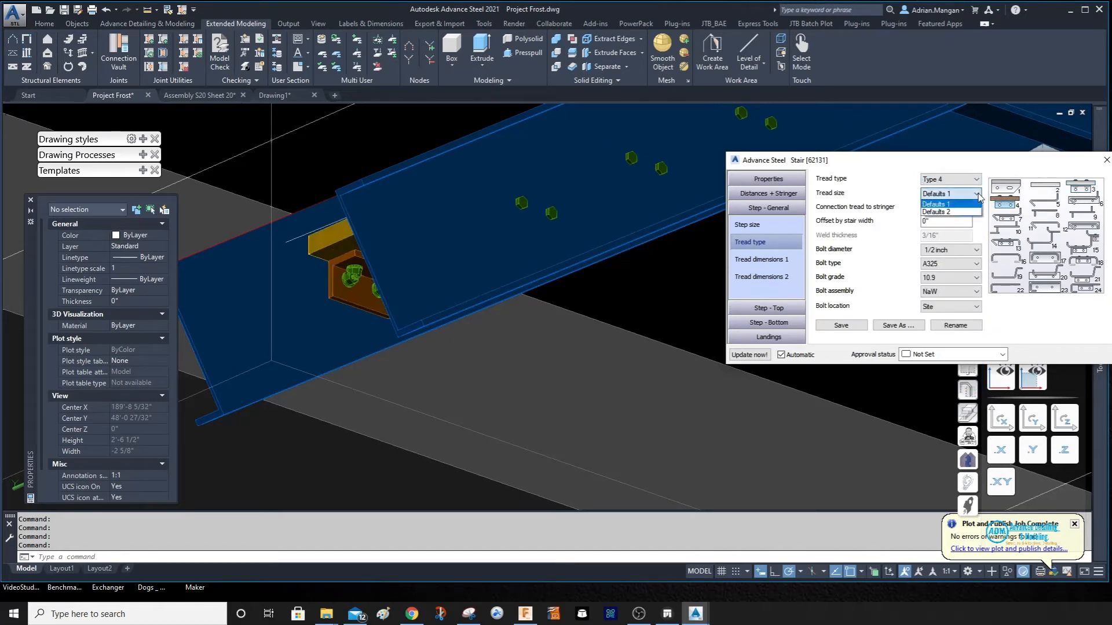
{"action": "left_click", "coordinate": [980, 197]}
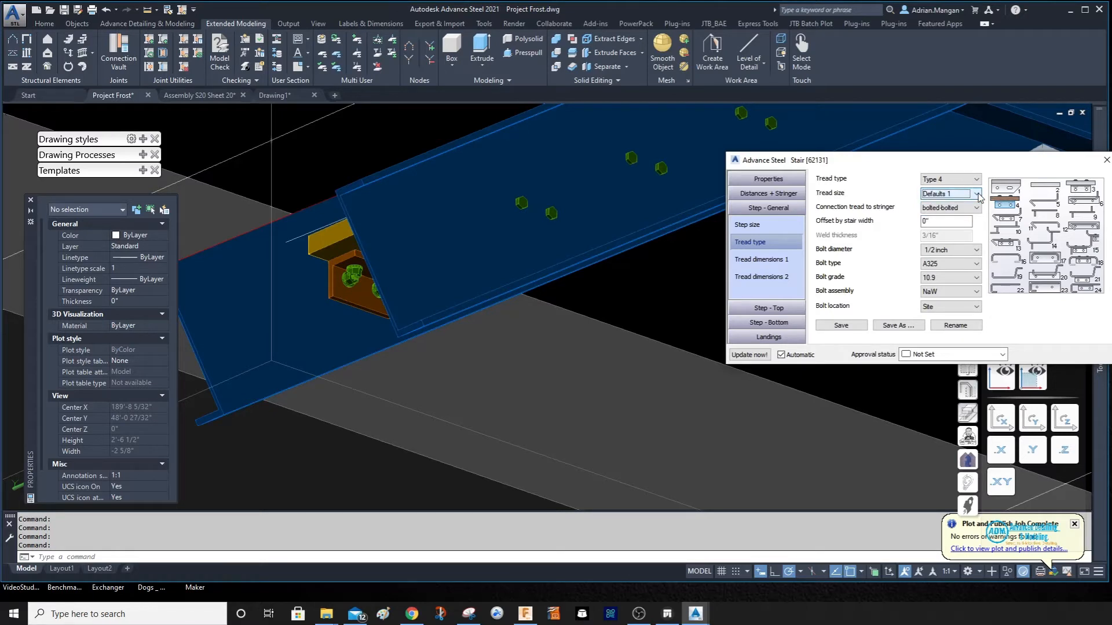
{"action": "left_click", "coordinate": [979, 198]}
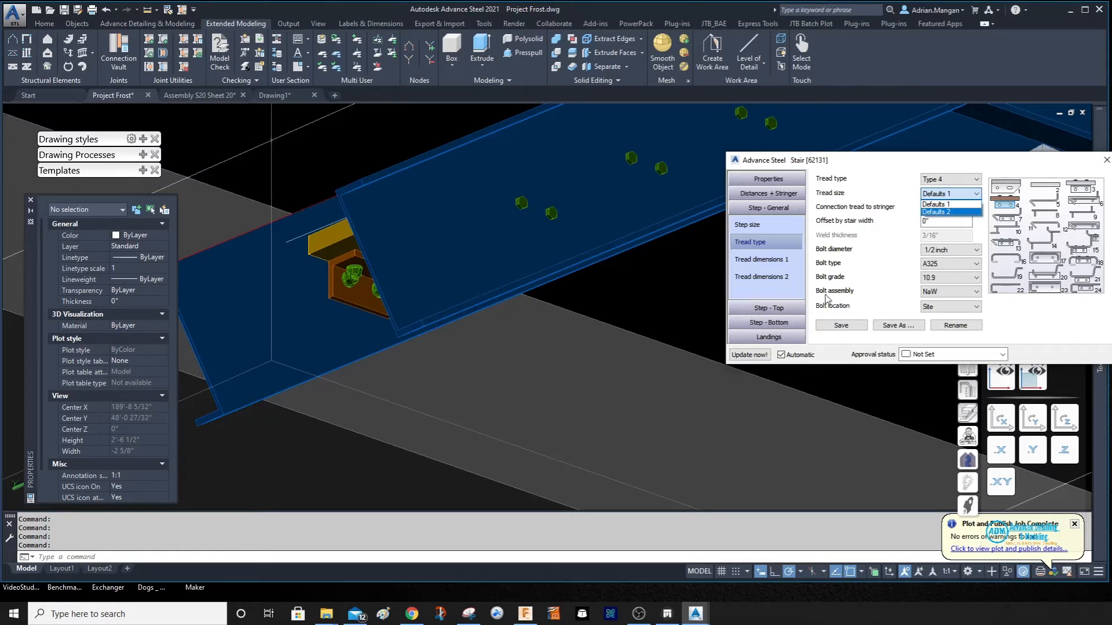
{"action": "left_click", "coordinate": [768, 223]}
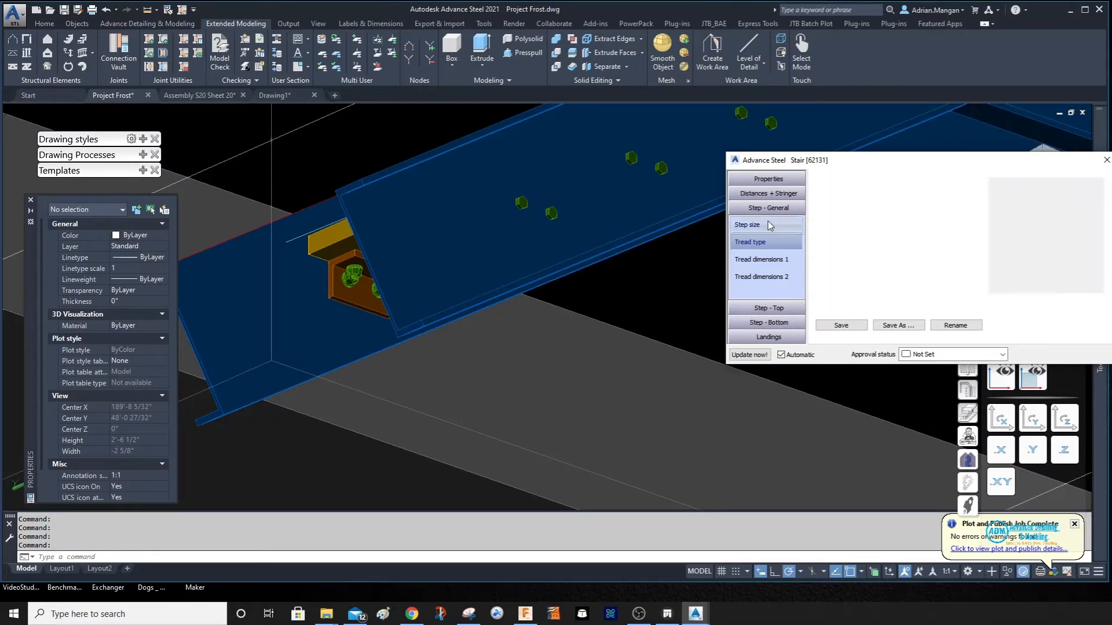
{"action": "left_click", "coordinate": [768, 224]}
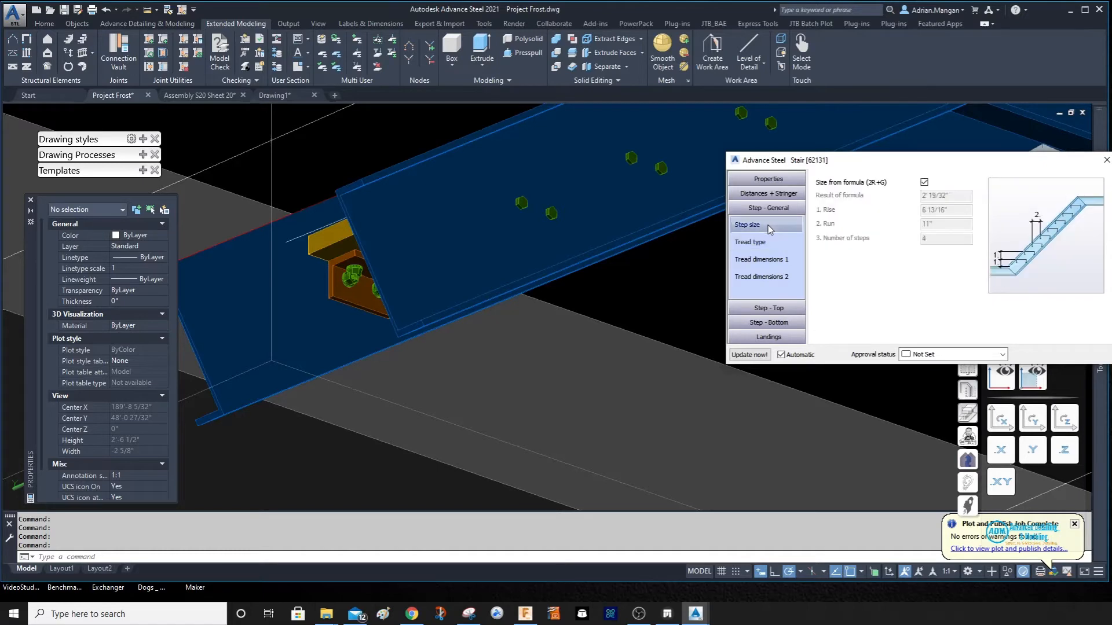
{"action": "left_click", "coordinate": [766, 241]}
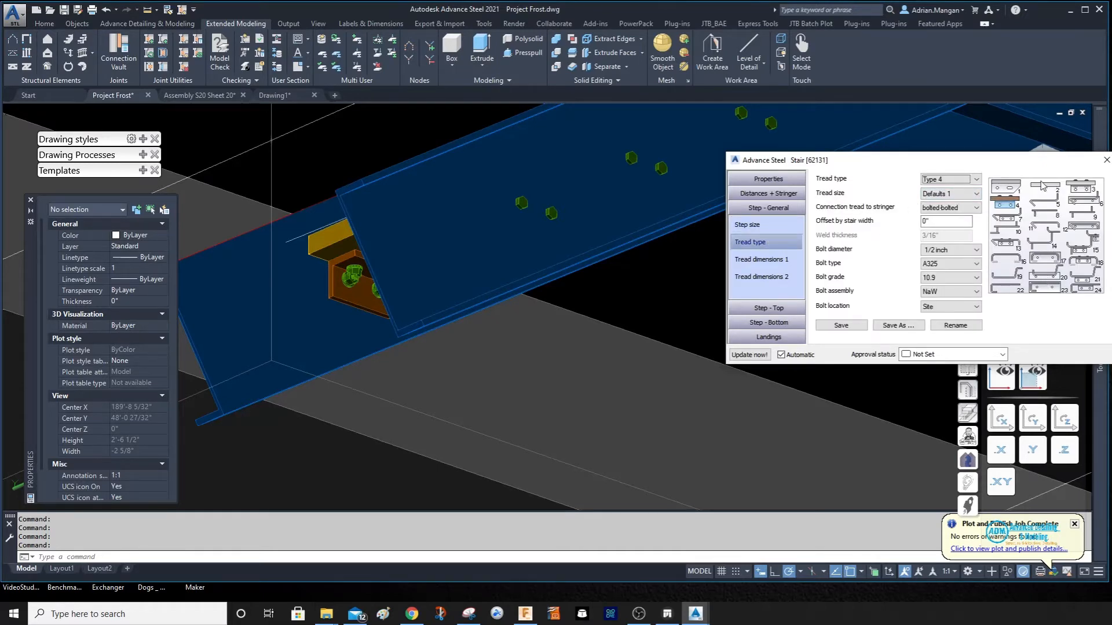
- Try tread Type 1 on the stair, check its available tread sizes, and switch the tread type to Type 2
{"action": "left_click", "coordinate": [974, 179]}
{"action": "left_click", "coordinate": [931, 191]}
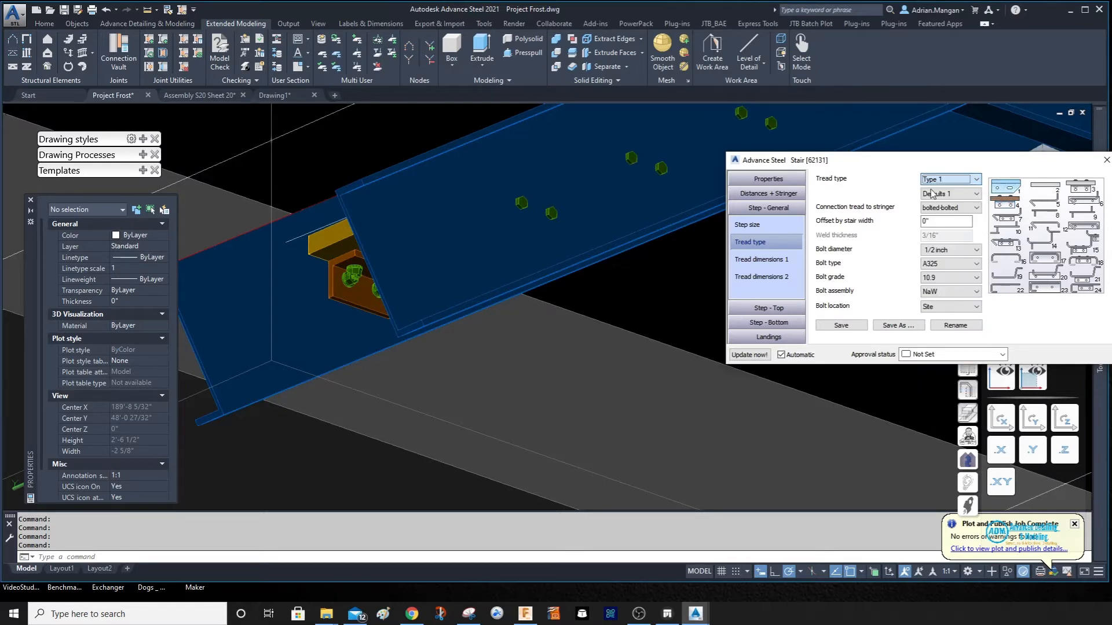
{"action": "left_click", "coordinate": [964, 194]}
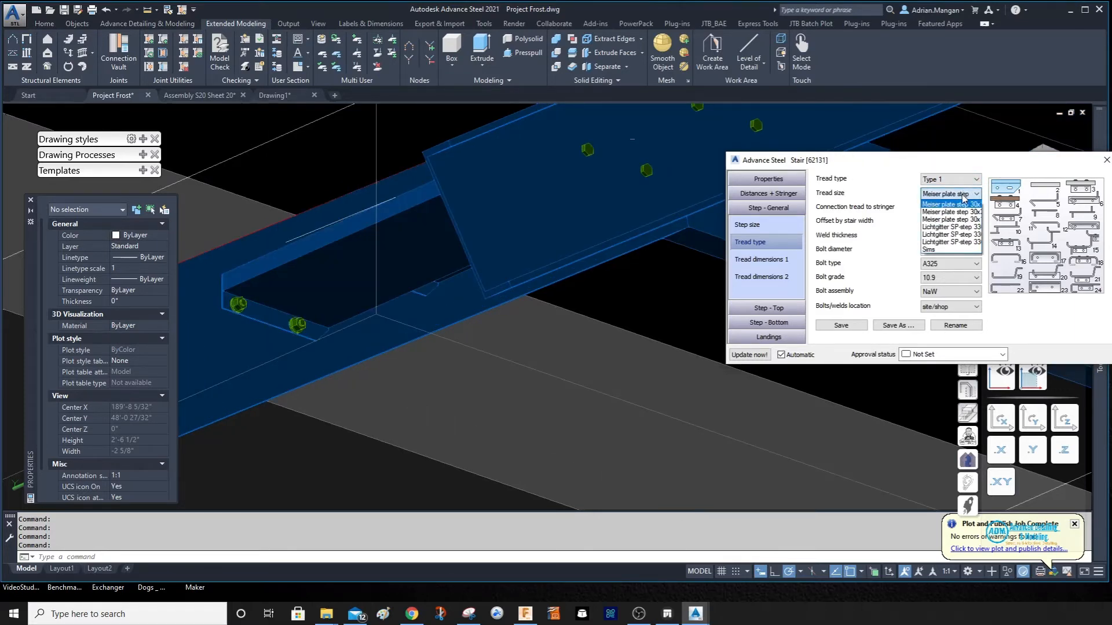
{"action": "left_click", "coordinate": [972, 198]}
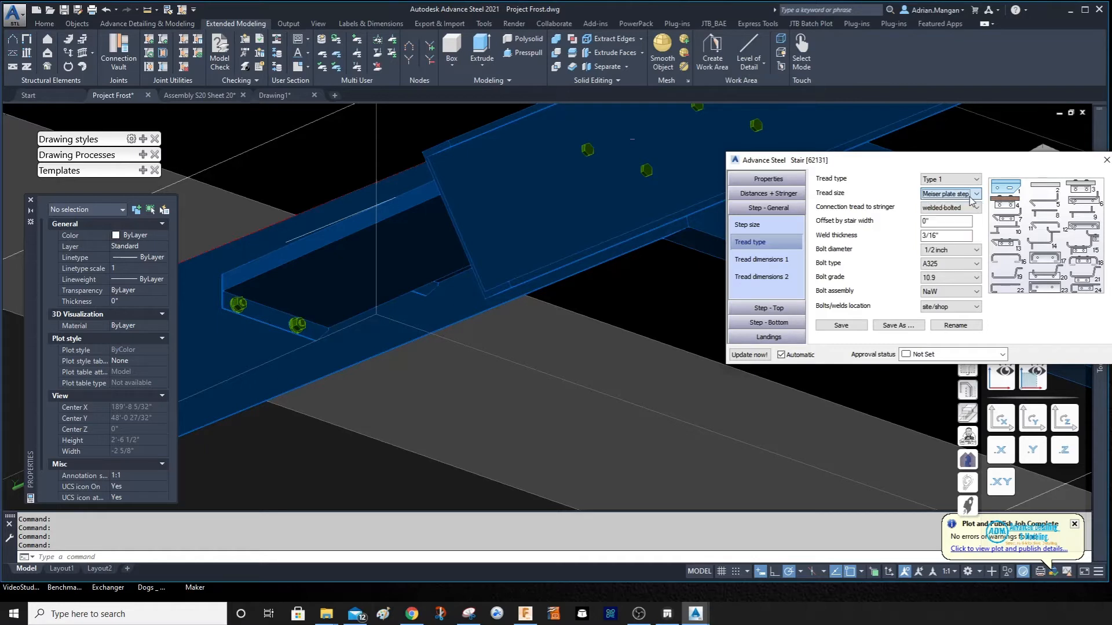
{"action": "left_click", "coordinate": [975, 181]}
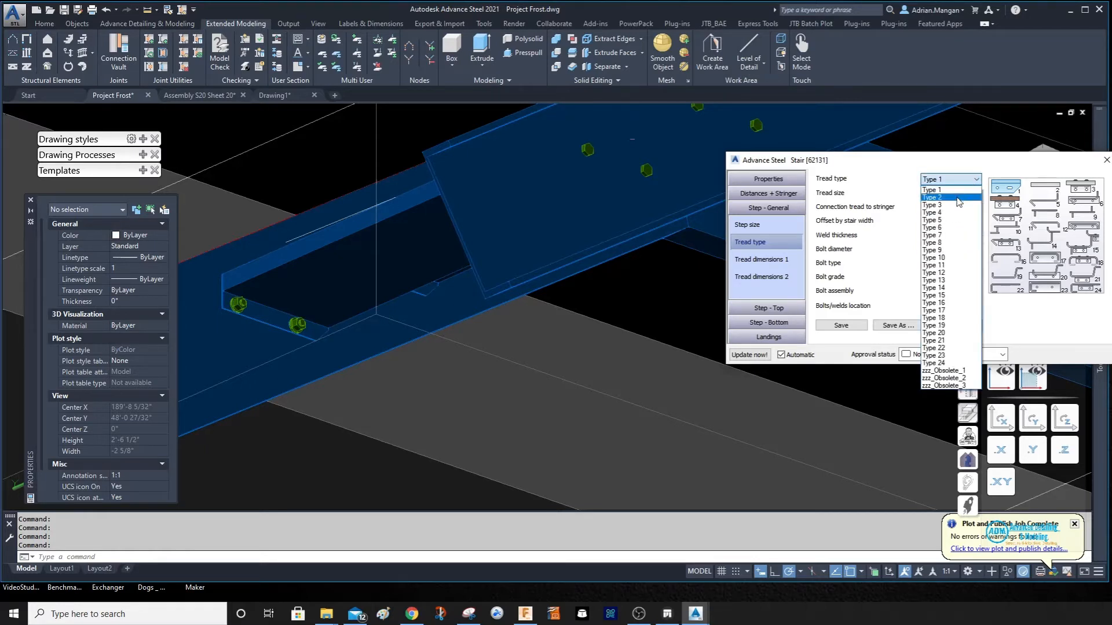
{"action": "left_click", "coordinate": [959, 198]}
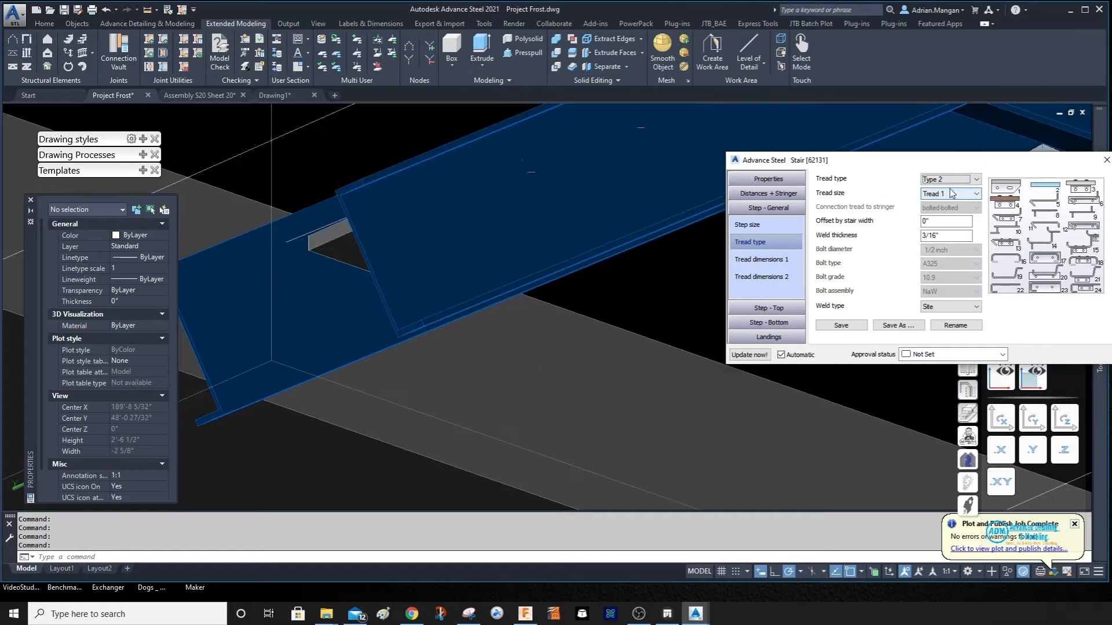
- Try tread Type 24 on the stair, check its tread sizes, and use the GRIP STRUT 11 3/4 tread profile
{"action": "left_click", "coordinate": [949, 179]}
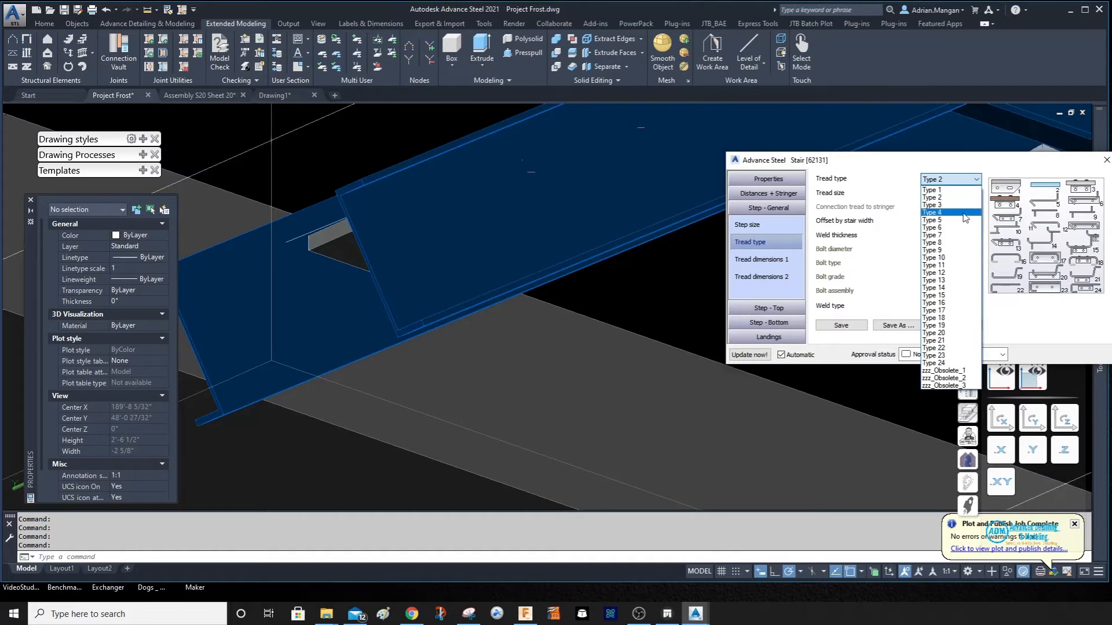
{"action": "left_click", "coordinate": [958, 364]}
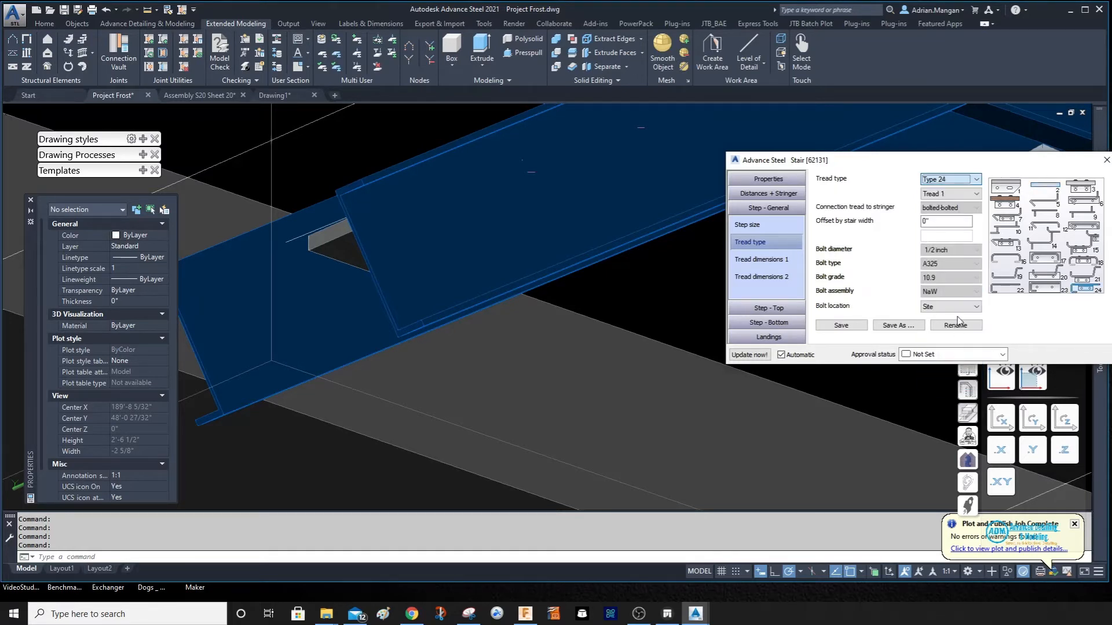
{"action": "left_click", "coordinate": [974, 195]}
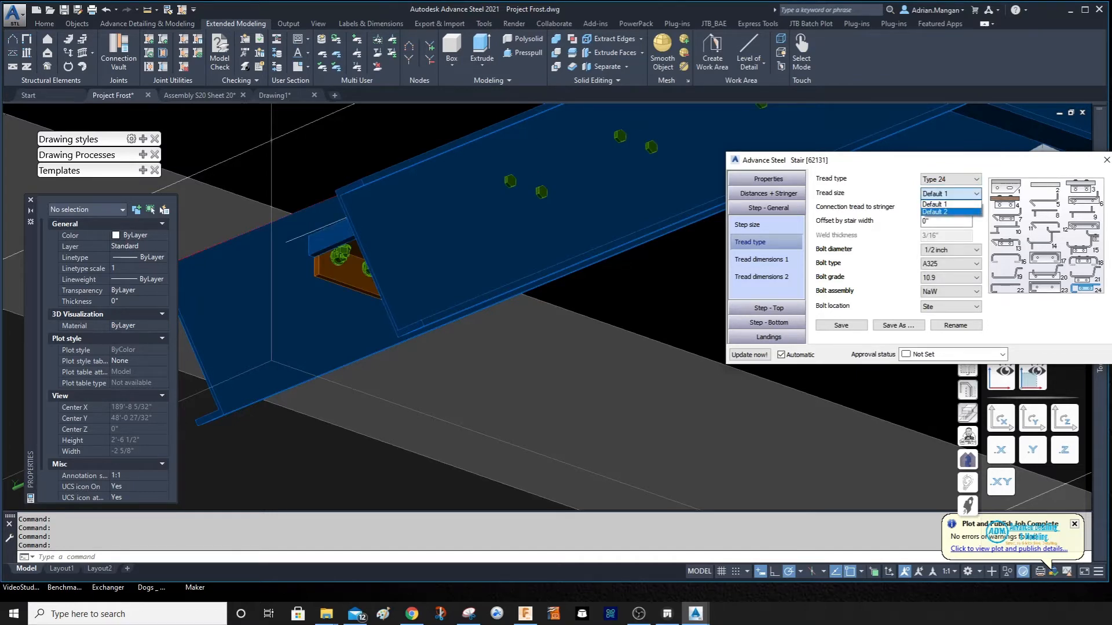
{"action": "key", "text": "alt+Tab"}
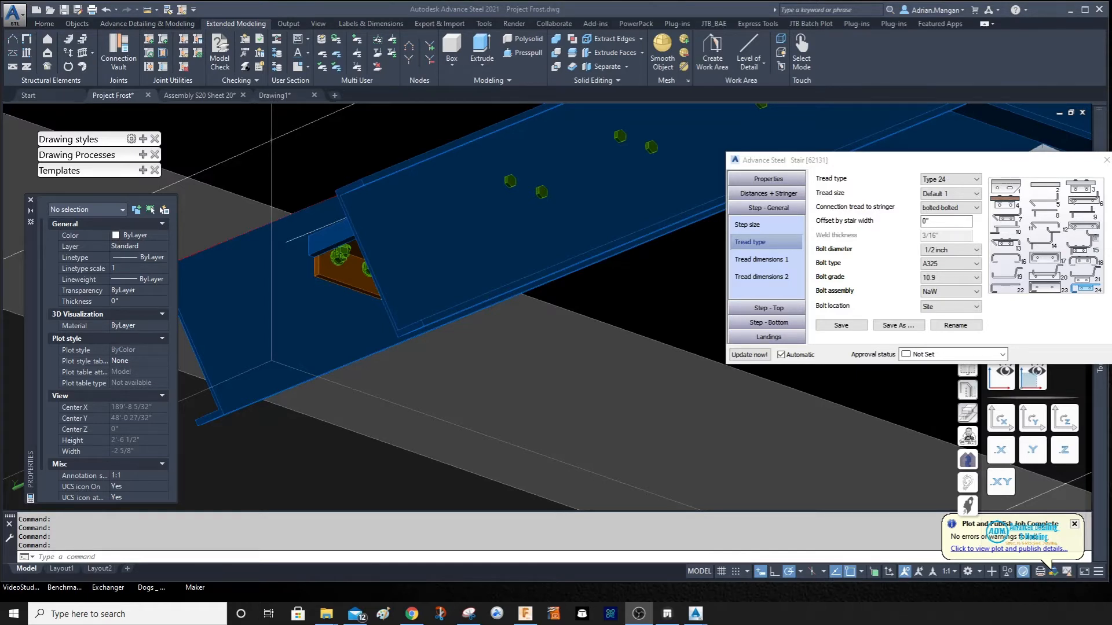
{"action": "left_click", "coordinate": [762, 260]}
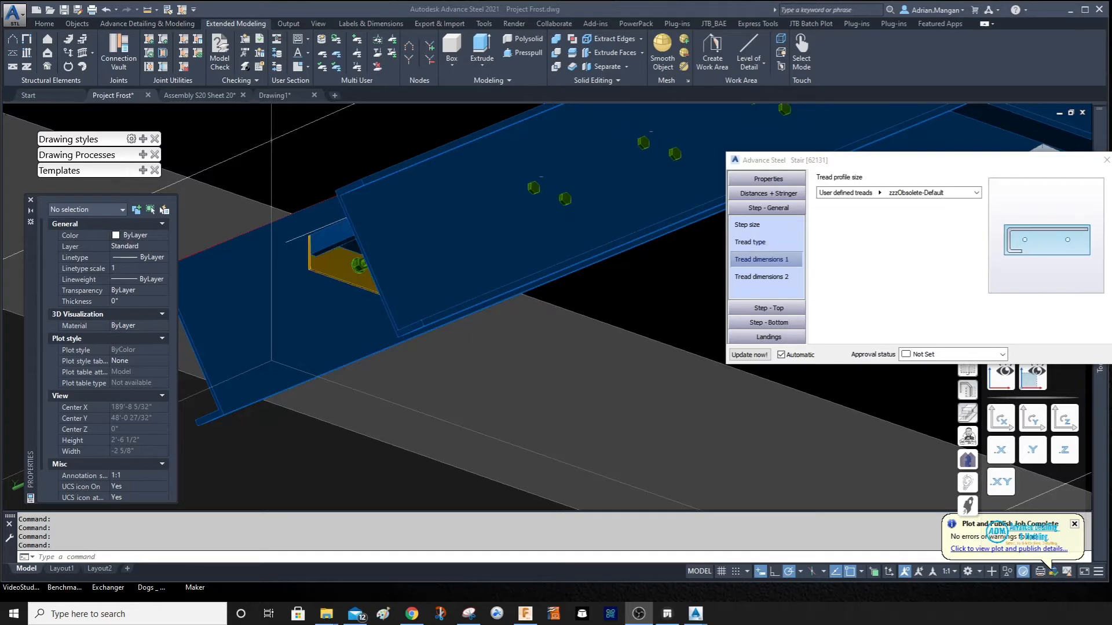
{"action": "left_click", "coordinate": [1089, 215]}
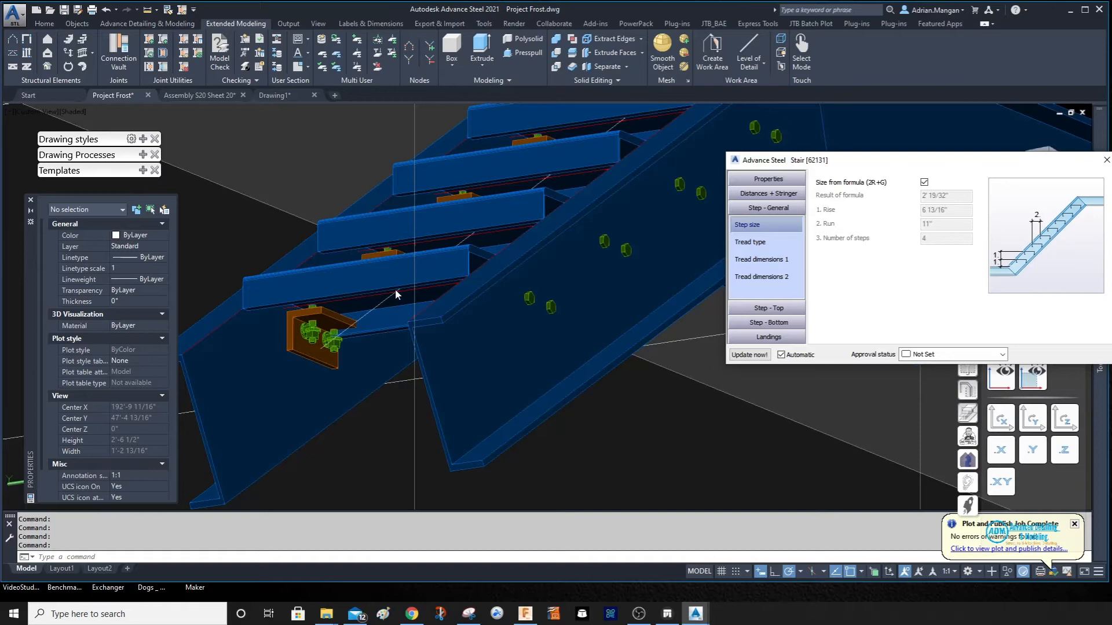
- Open the lowest tread's beam positioning, try the upper-right offset point, and set the upper-left offset point instead
{"action": "left_click", "coordinate": [395, 290]}
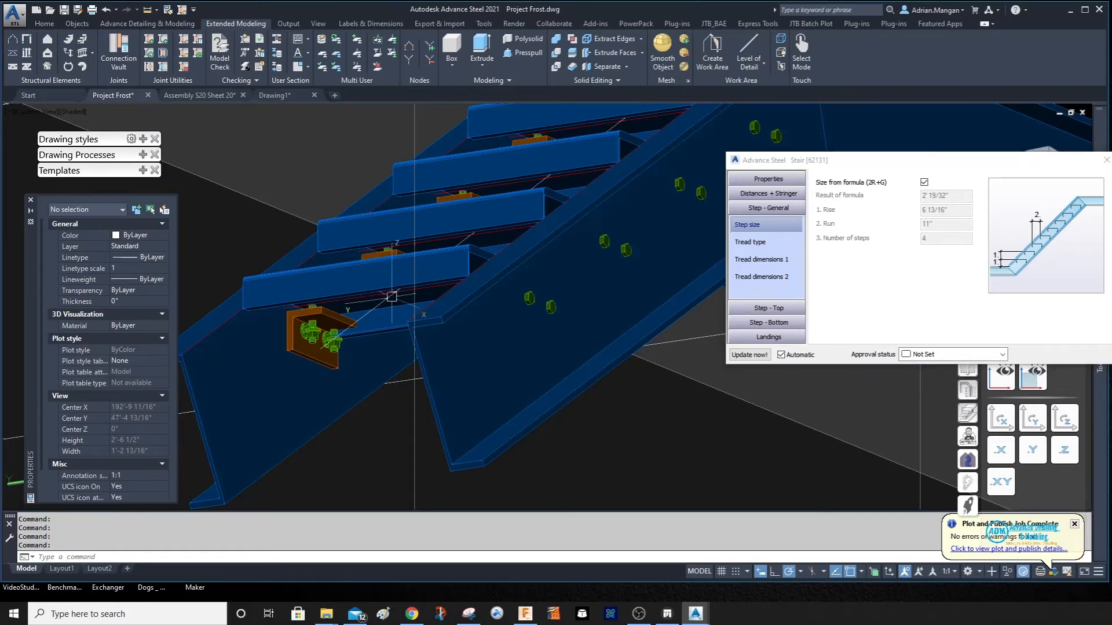
{"action": "middle_click_drag", "start_coordinate": [395, 290], "coordinate": [461, 305], "text": "shift"}
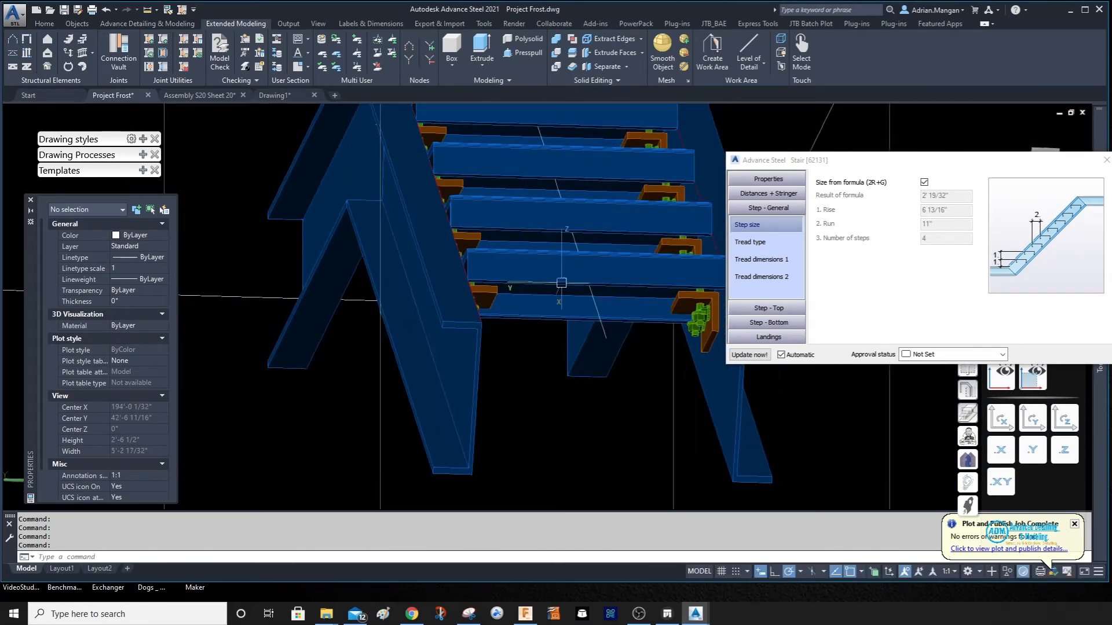
{"action": "middle_click_drag", "start_coordinate": [576, 286], "coordinate": [454, 291], "text": "shift"}
{"action": "middle_click_drag", "start_coordinate": [455, 290], "coordinate": [353, 307], "text": "shift"}
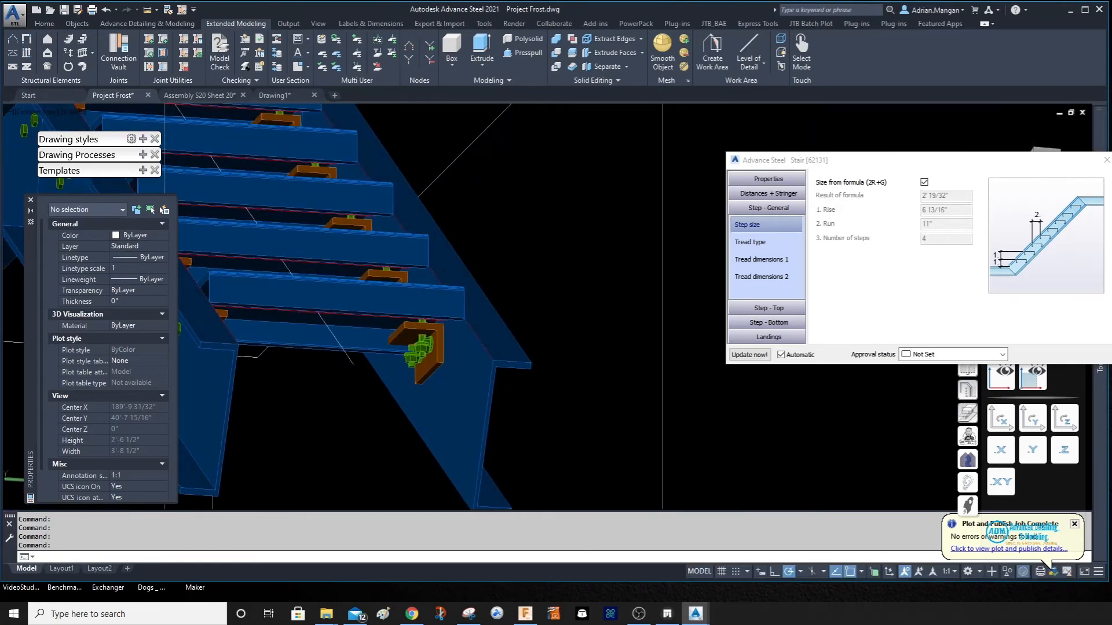
{"action": "double_click", "coordinate": [425, 301]}
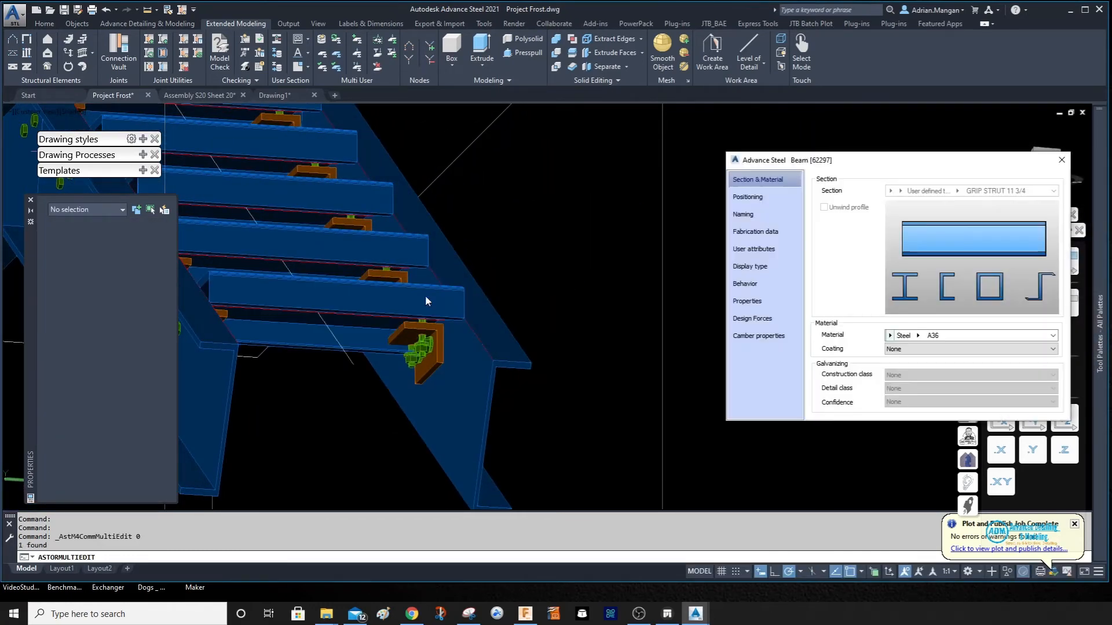
{"action": "left_click", "coordinate": [747, 197]}
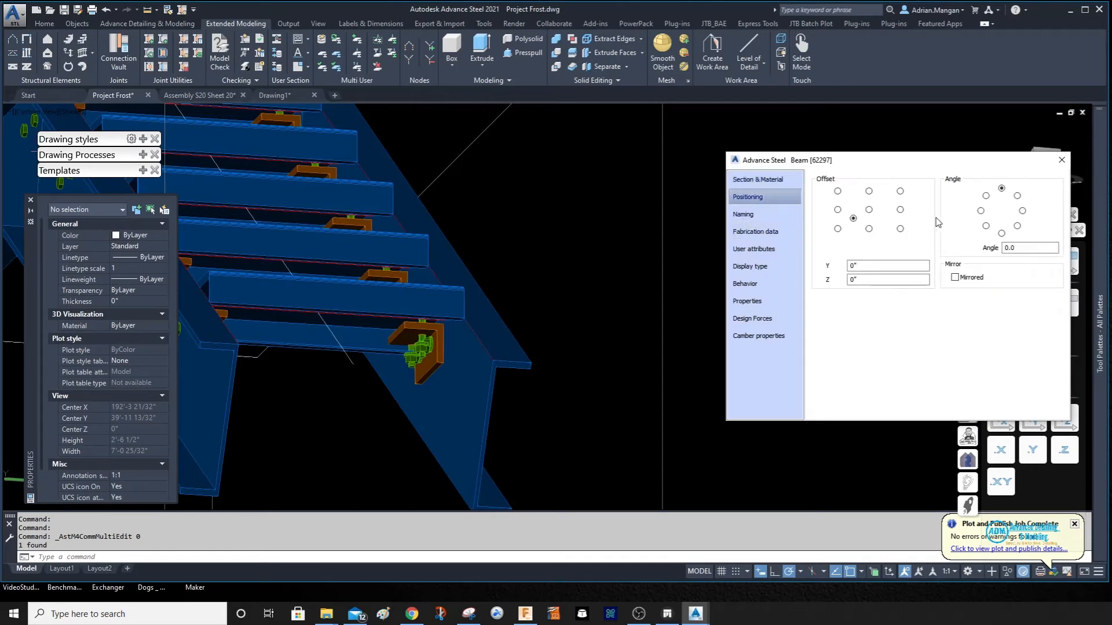
{"action": "left_click", "coordinate": [900, 192]}
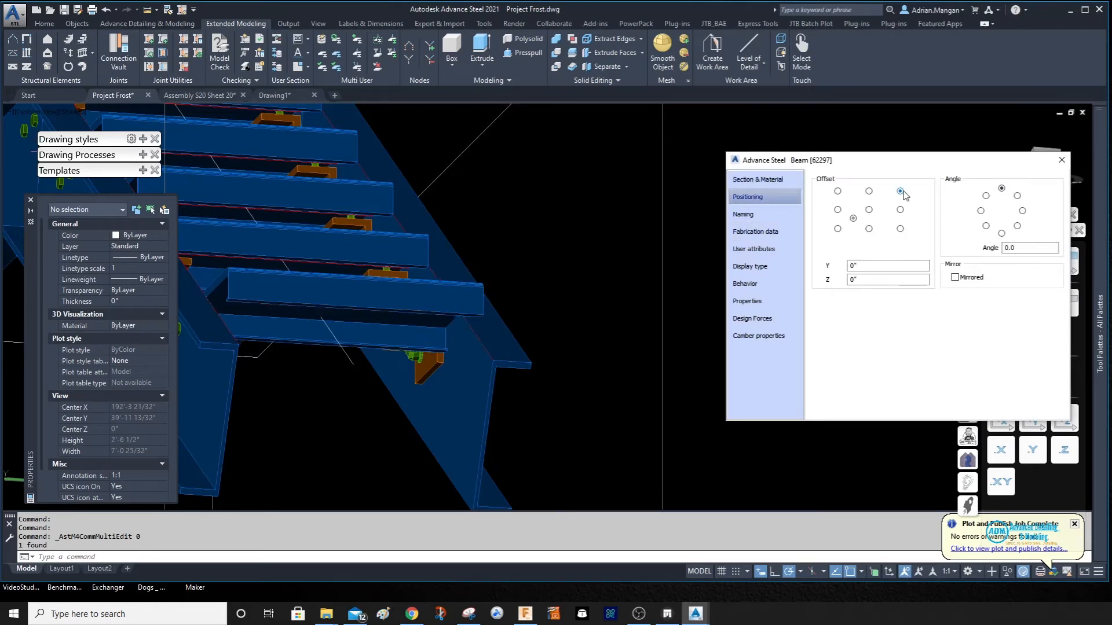
{"action": "left_click", "coordinate": [838, 192]}
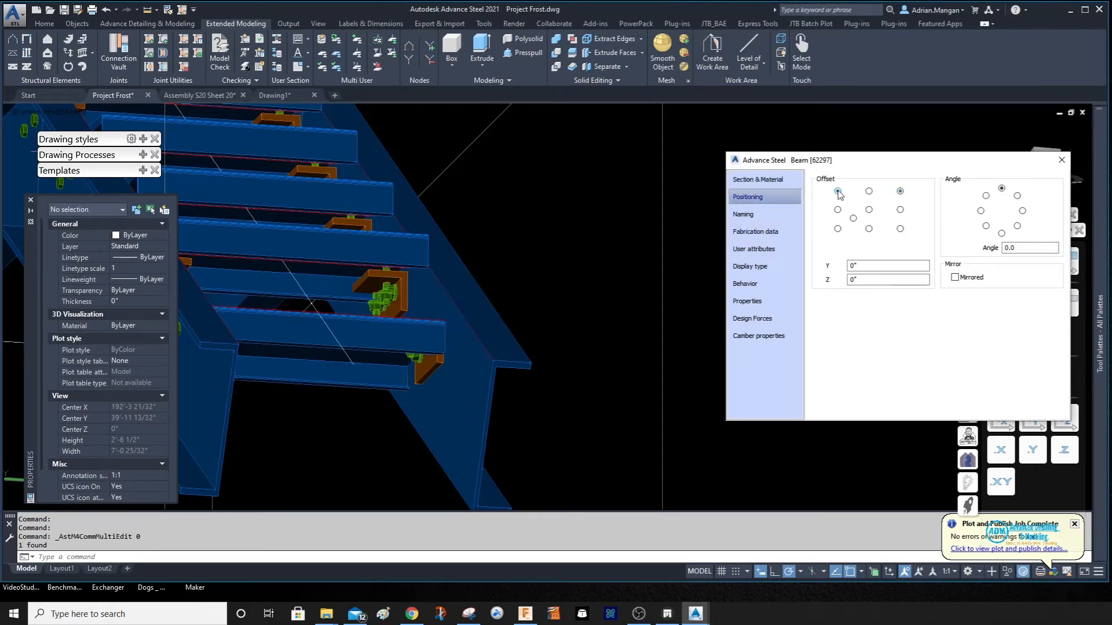
- Examine the repositioned lowest tread between the stringers from several angles, and close its beam properties
{"action": "middle_click_drag", "start_coordinate": [488, 301], "coordinate": [472, 165], "text": "shift"}
{"action": "scroll", "coordinate": [462, 348], "scroll_direction": "down", "scroll_amount": 10}
{"action": "middle_click_drag", "start_coordinate": [502, 283], "coordinate": [368, 322]}
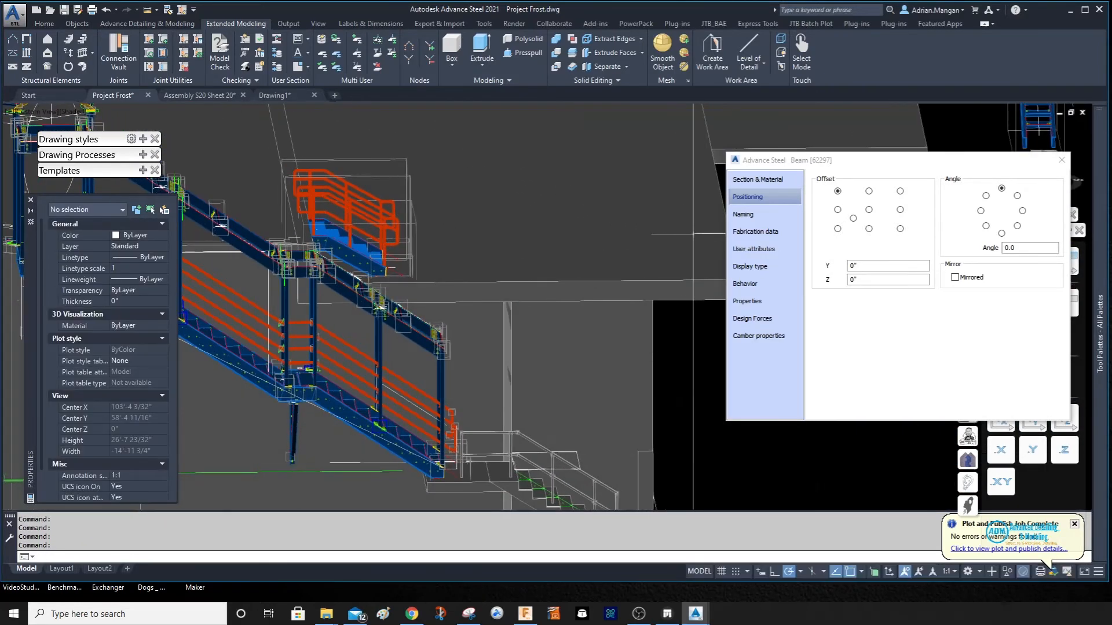
{"action": "middle_click_drag", "start_coordinate": [536, 238], "coordinate": [1, 391]}
{"action": "scroll", "coordinate": [543, 269], "scroll_direction": "up", "scroll_amount": 5}
{"action": "scroll", "coordinate": [417, 270], "scroll_direction": "up", "scroll_amount": 5}
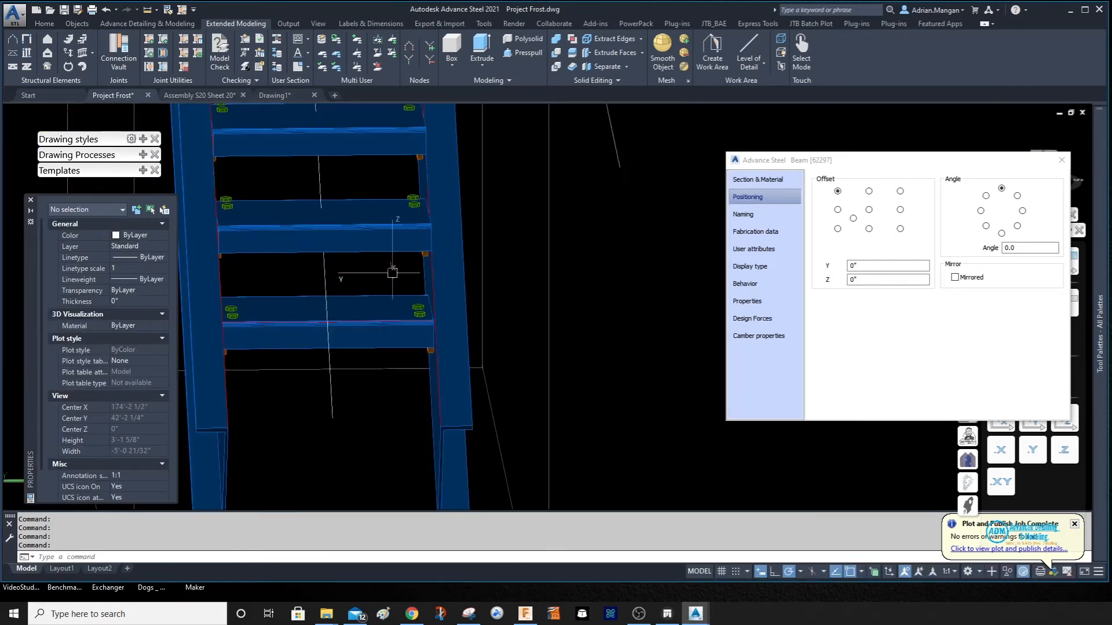
{"action": "middle_click_drag", "start_coordinate": [392, 271], "coordinate": [478, 299], "text": "shift"}
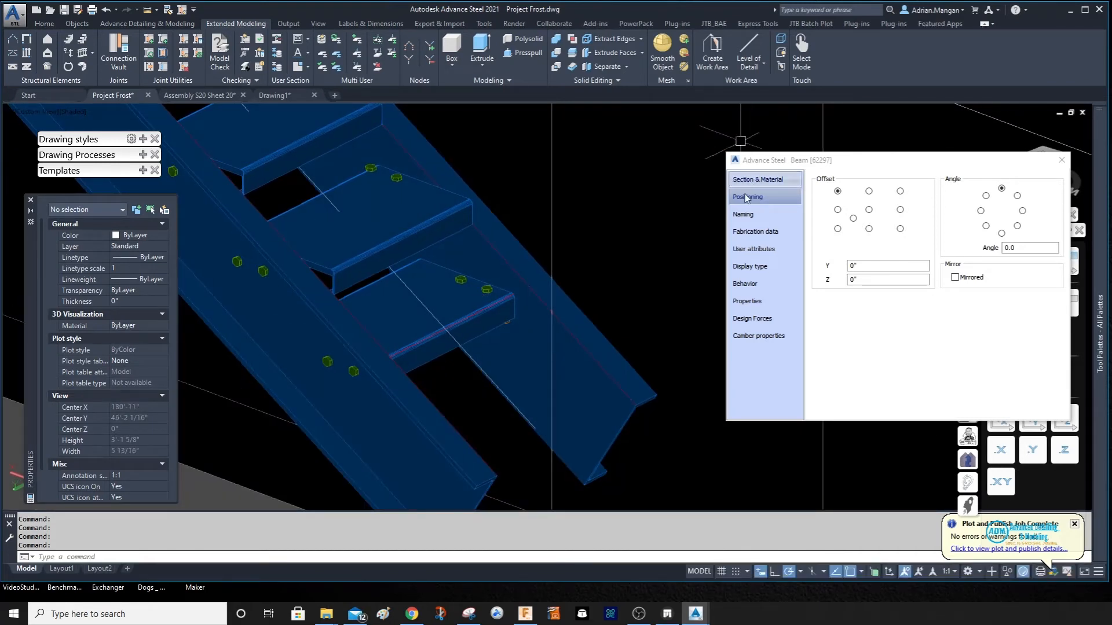
{"action": "left_click", "coordinate": [1061, 160]}
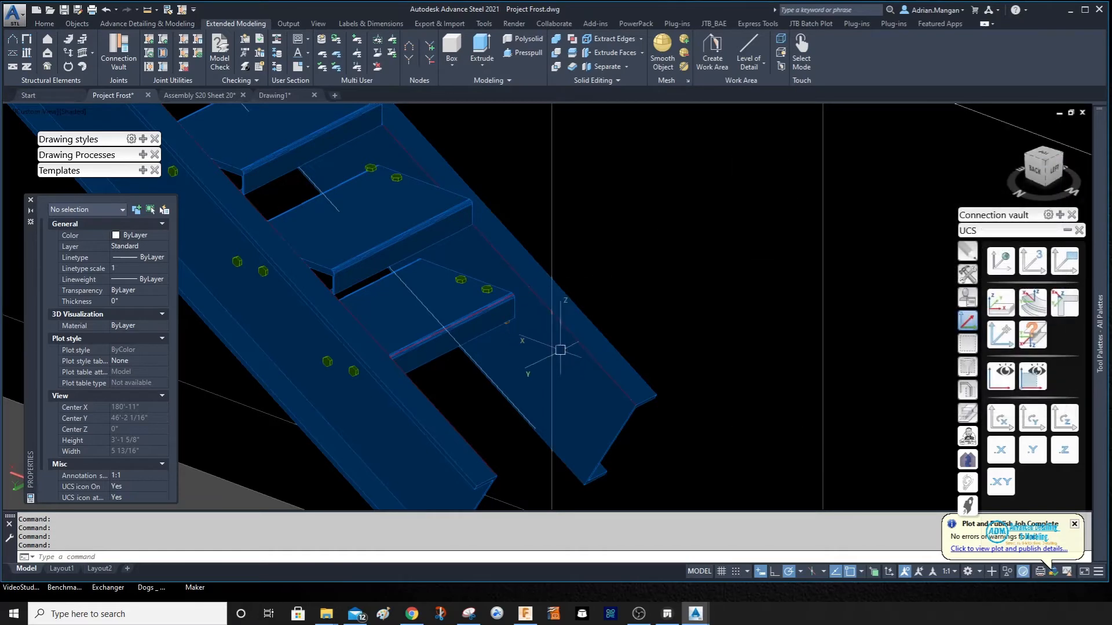
- Switch the model display to 2D Wireframe and open the stair's joint properties from its stringer
{"action": "left_click", "coordinate": [562, 370]}
{"action": "right_click", "coordinate": [570, 400]}
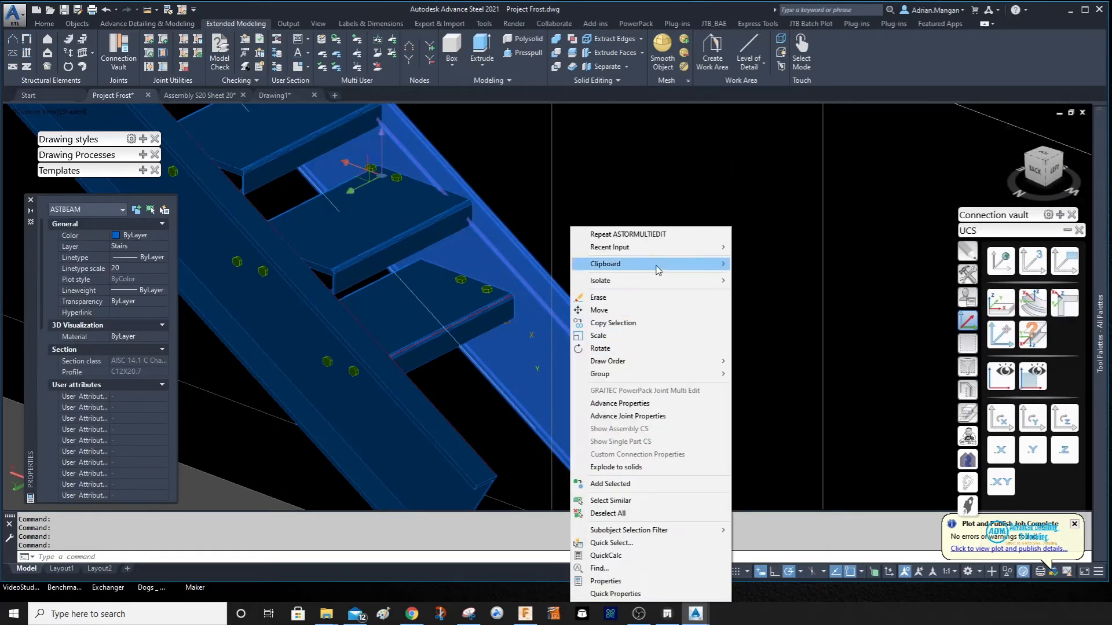
{"action": "left_click", "coordinate": [656, 416]}
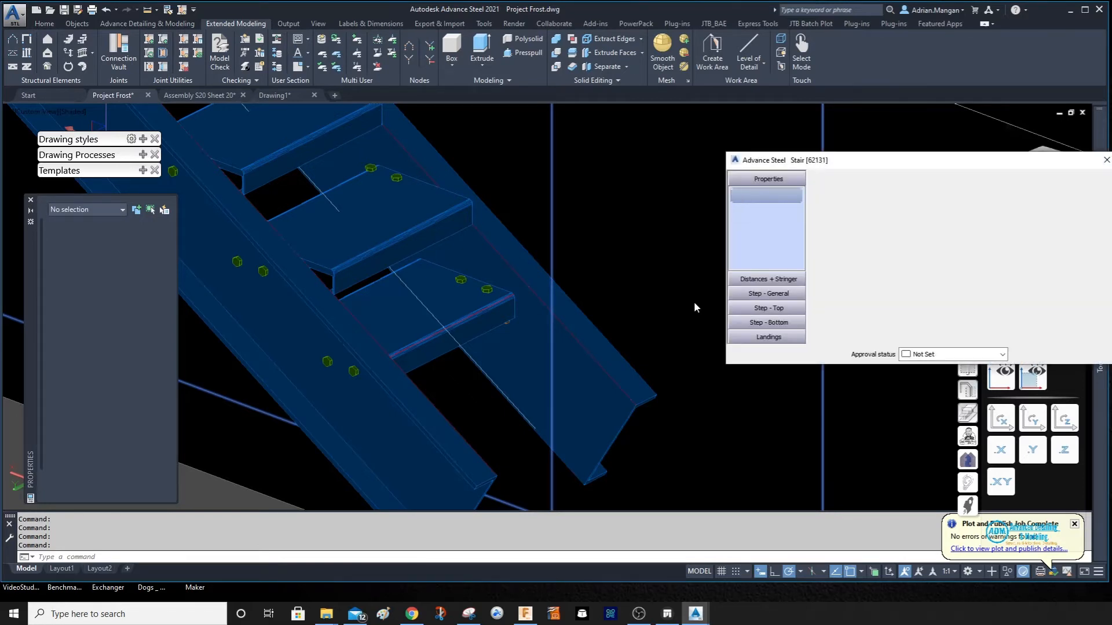
{"action": "left_click", "coordinate": [81, 112]}
{"action": "left_click", "coordinate": [118, 142]}
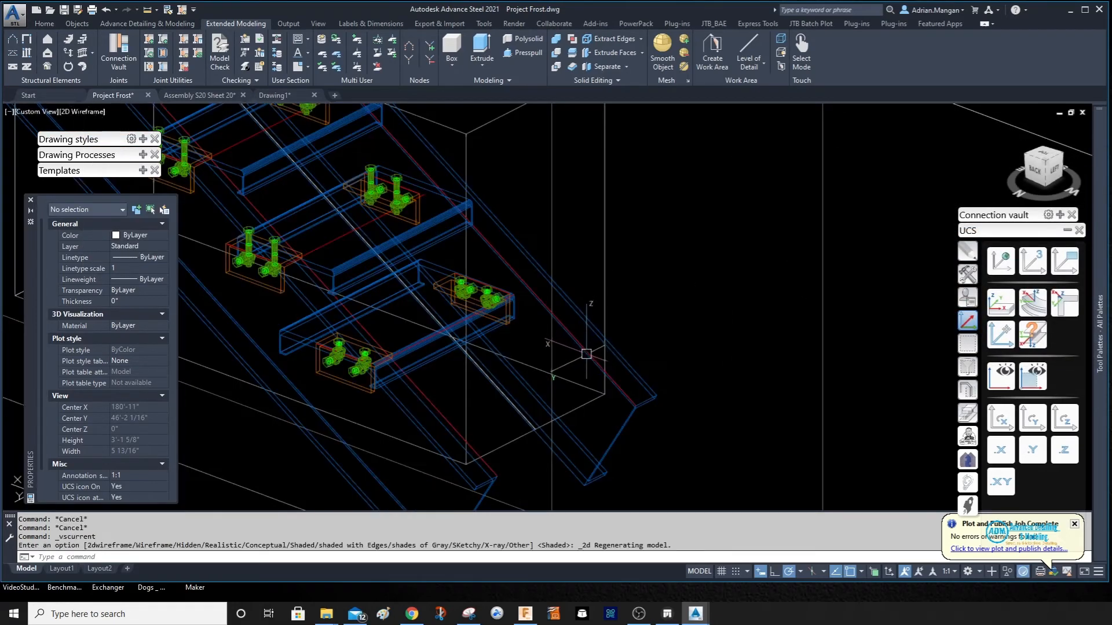
{"action": "left_click", "coordinate": [586, 351]}
{"action": "right_click", "coordinate": [591, 349]}
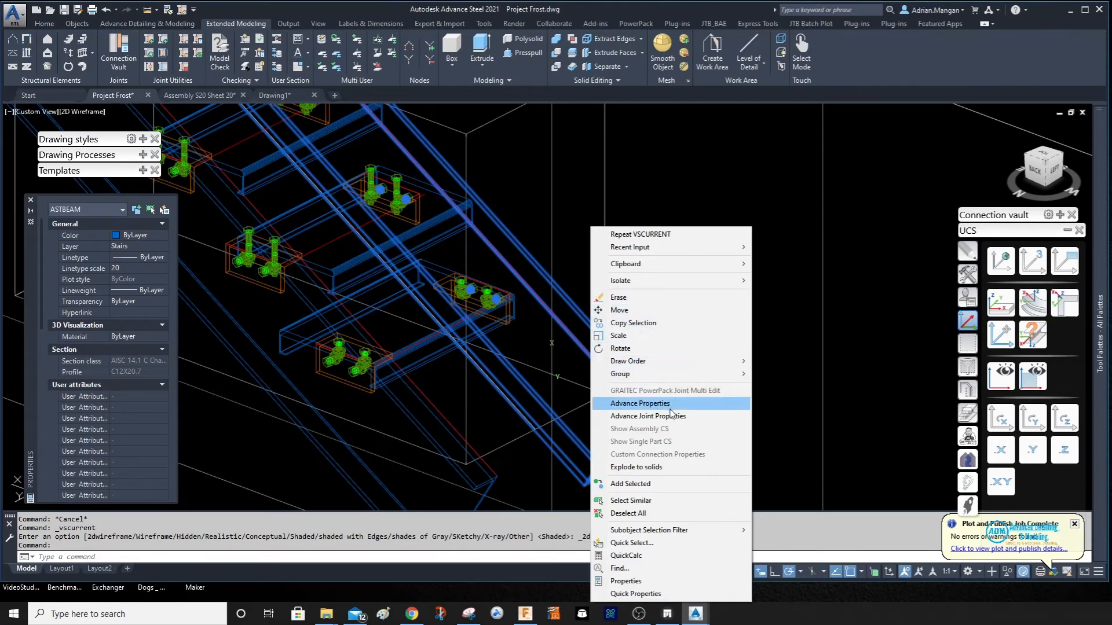
{"action": "left_click", "coordinate": [671, 418]}
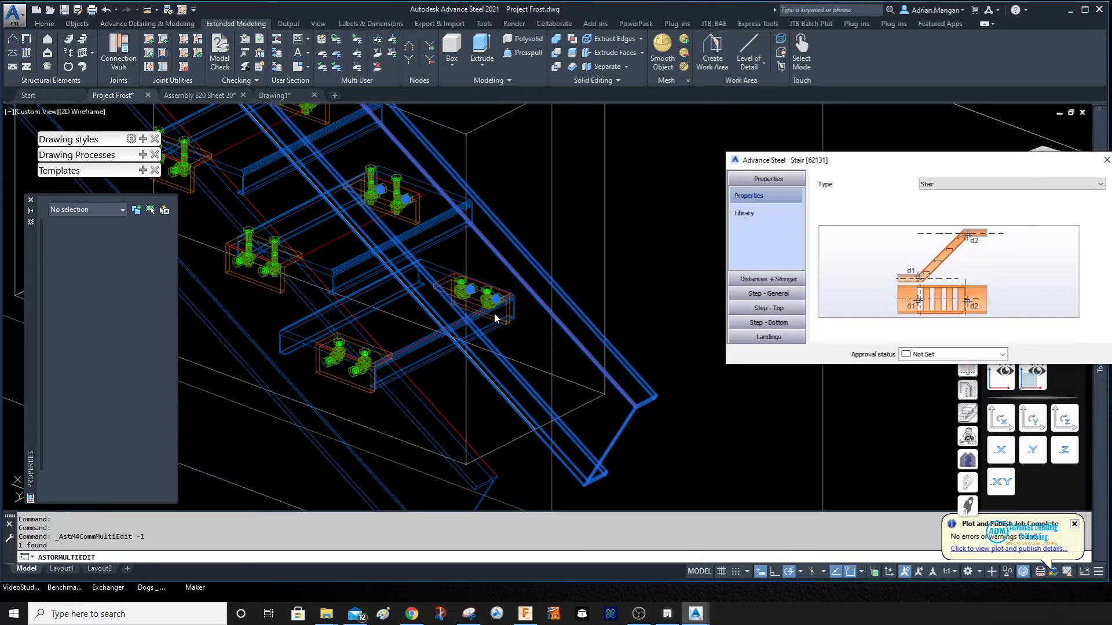
- Set the stair's tread type to Type 23 in the general step settings
{"action": "left_click", "coordinate": [779, 291]}
{"action": "left_click", "coordinate": [789, 246]}
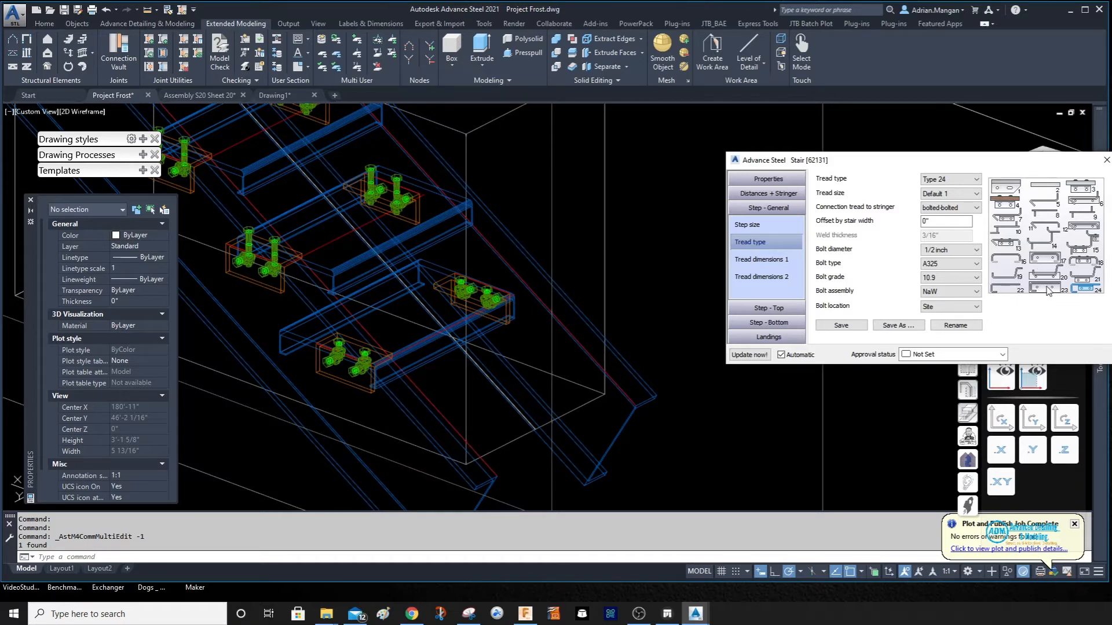
{"action": "left_click", "coordinate": [949, 179]}
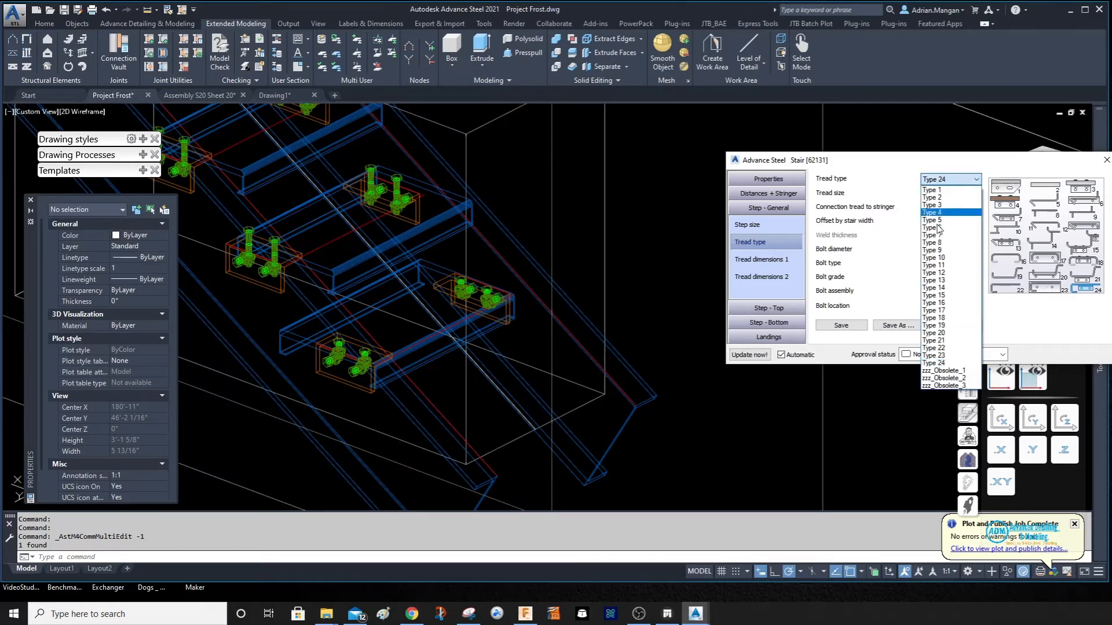
{"action": "left_click", "coordinate": [957, 355]}
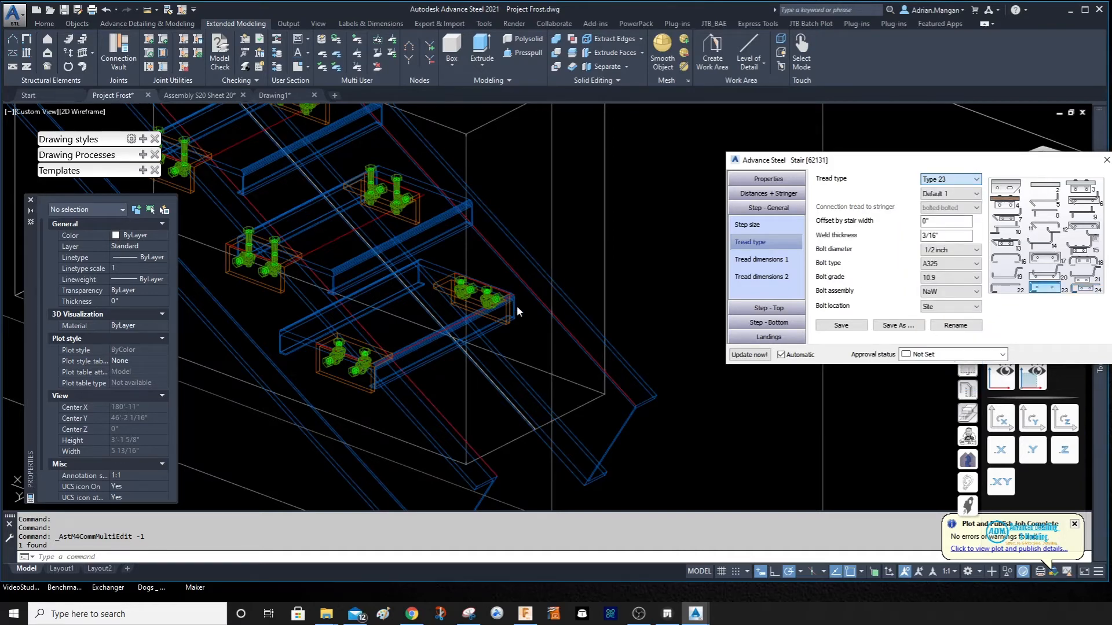
- Set the tread profile size in the first tread dimensions to GRIP STRUT 11 3/4 from the user defined treads
{"action": "middle_click_drag", "start_coordinate": [565, 303], "coordinate": [613, 276]}
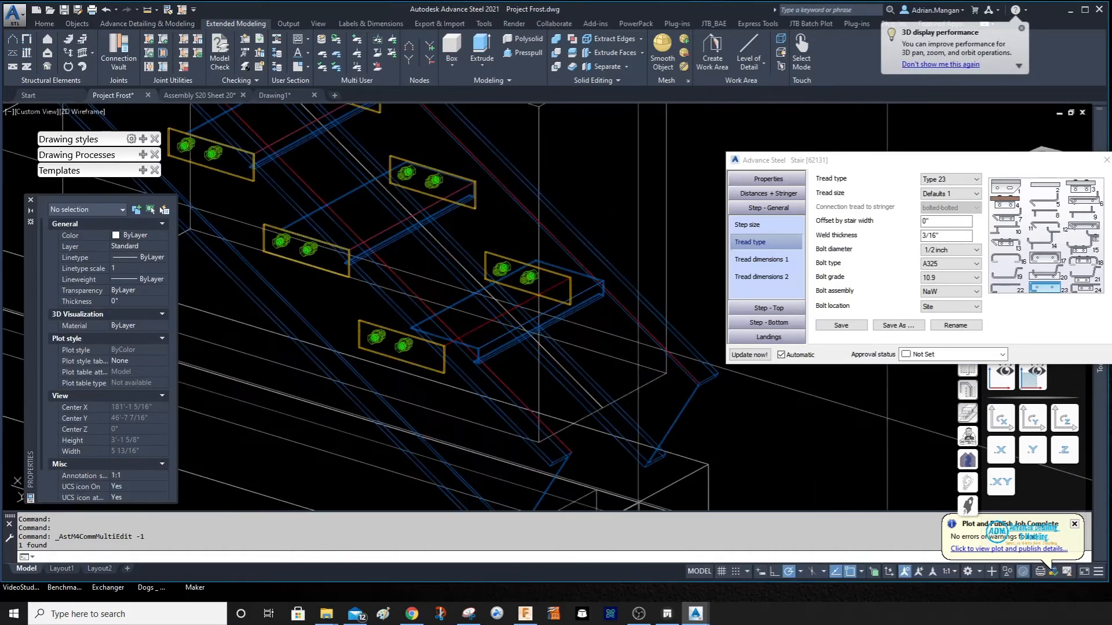
{"action": "scroll", "coordinate": [524, 310], "scroll_direction": "up", "scroll_amount": 4}
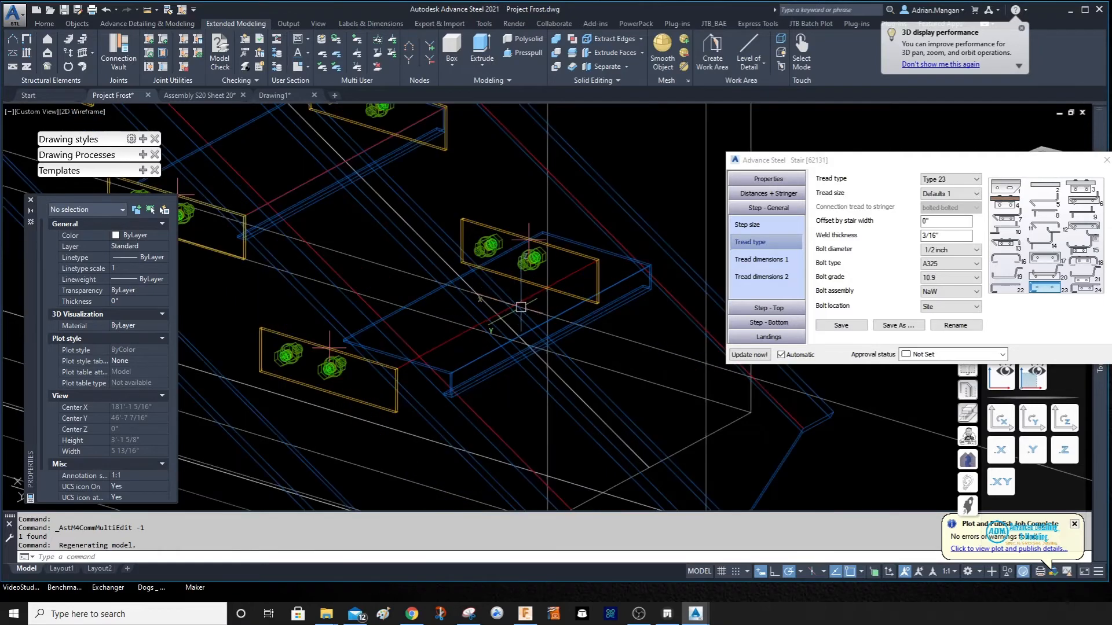
{"action": "left_click", "coordinate": [761, 260]}
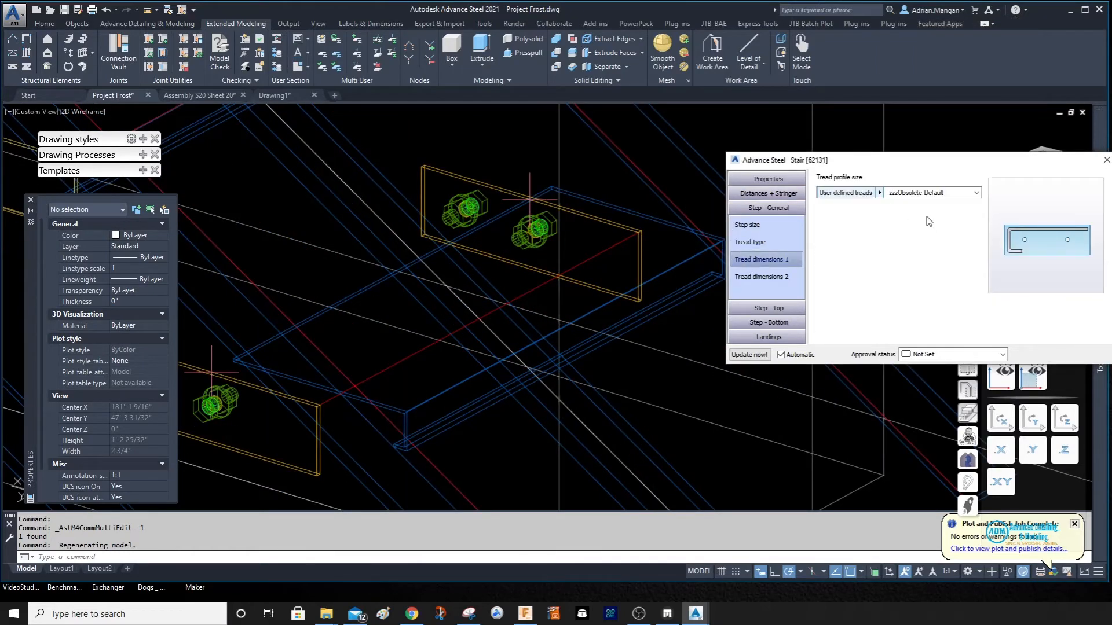
{"action": "left_click", "coordinate": [880, 192]}
{"action": "left_click", "coordinate": [898, 225]}
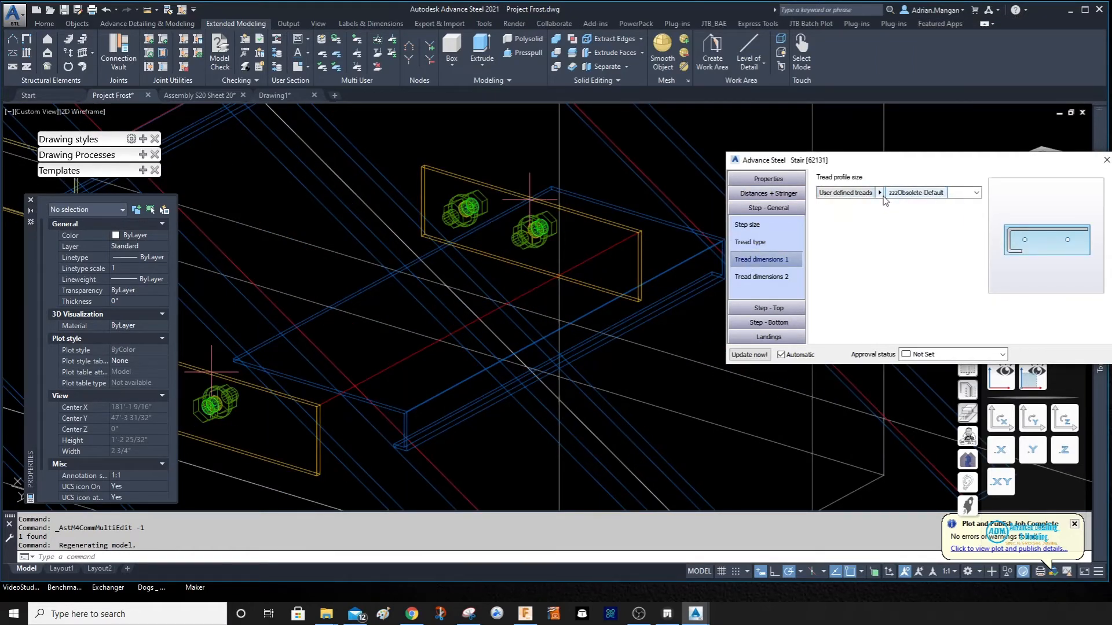
{"action": "left_click", "coordinate": [881, 195]}
{"action": "left_click", "coordinate": [885, 231]}
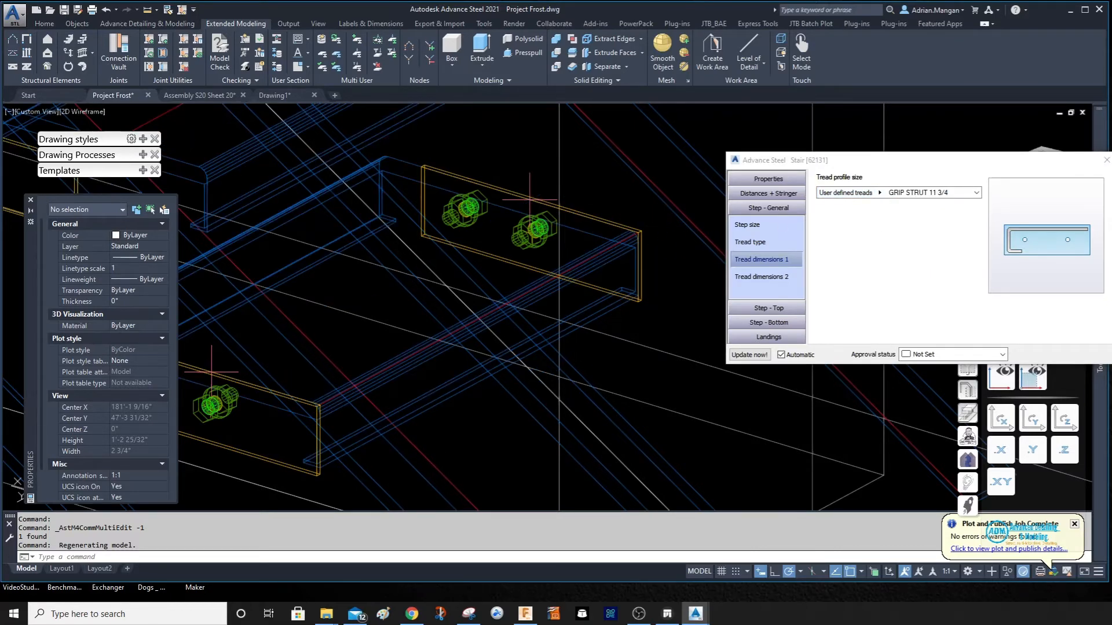
- Try tread type Type 1 for the stair and check its grating settings in the first tread dimensions
{"action": "scroll", "coordinate": [673, 230], "scroll_direction": "down", "scroll_amount": 5}
{"action": "mouse_move", "coordinate": [672, 231]}
{"action": "middle_mouse_down"}
{"action": "mouse_move", "coordinate": [688, 260]}
{"action": "mouse_move", "coordinate": [669, 228]}
{"action": "middle_mouse_up"}
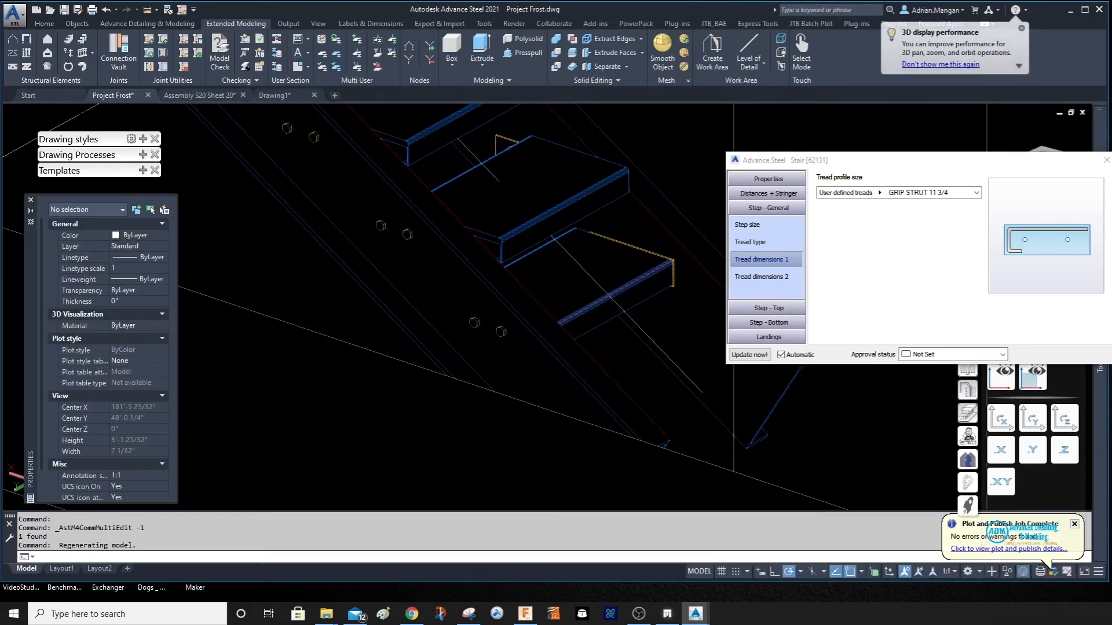
{"action": "scroll", "coordinate": [598, 229], "scroll_direction": "up", "scroll_amount": 6}
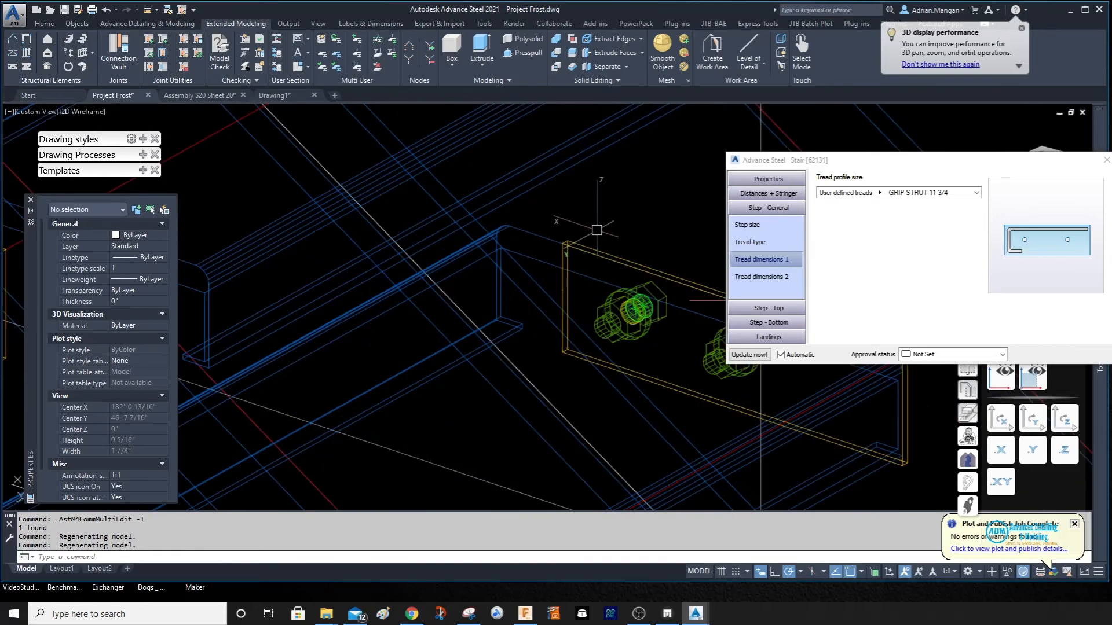
{"action": "middle_click_drag", "start_coordinate": [592, 228], "coordinate": [592, 234], "text": "shift"}
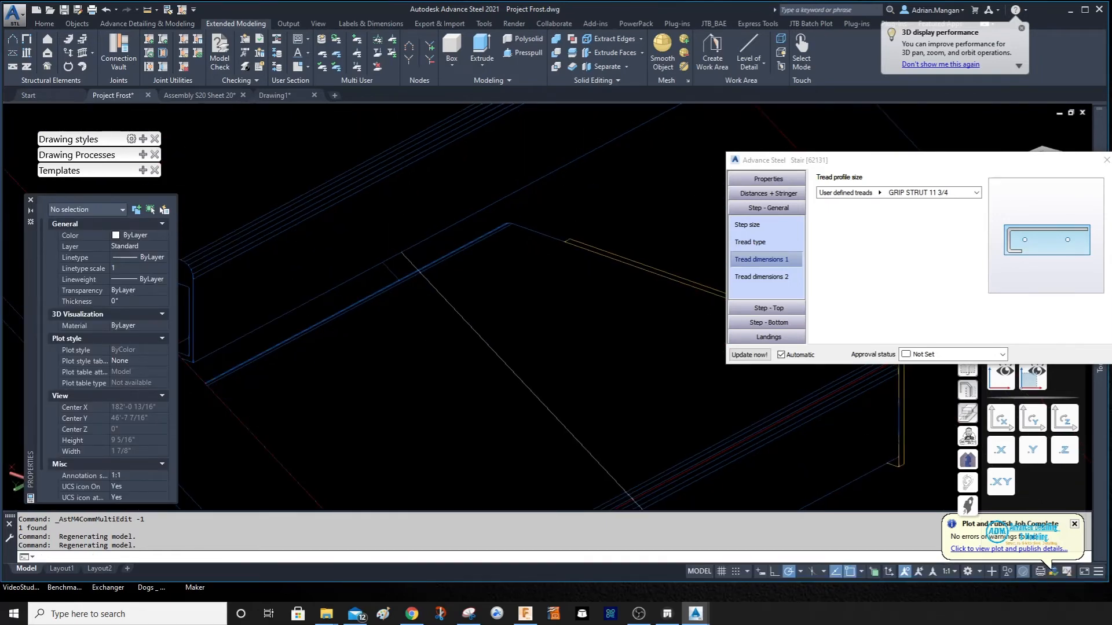
{"action": "left_click", "coordinate": [776, 241]}
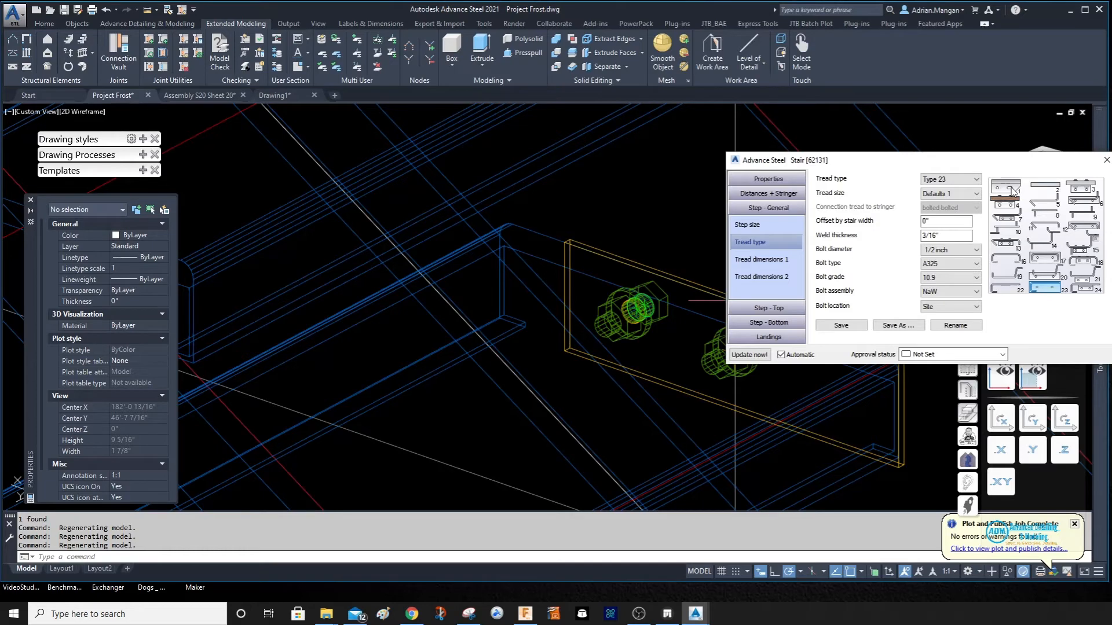
{"action": "left_click", "coordinate": [949, 179]}
{"action": "left_click", "coordinate": [935, 188]}
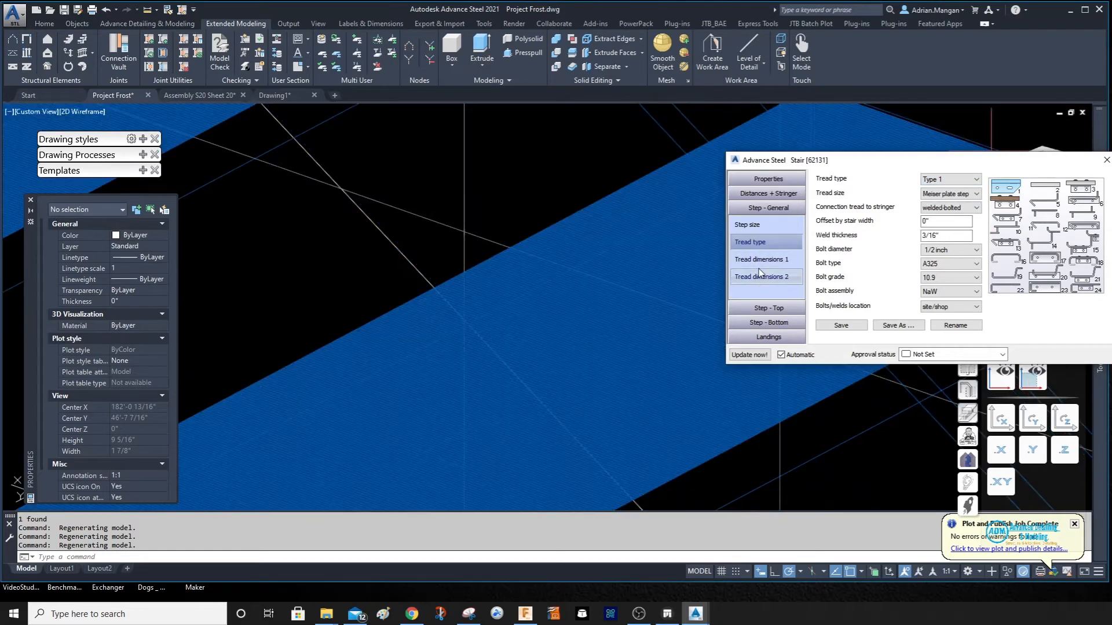
{"action": "left_click", "coordinate": [762, 262]}
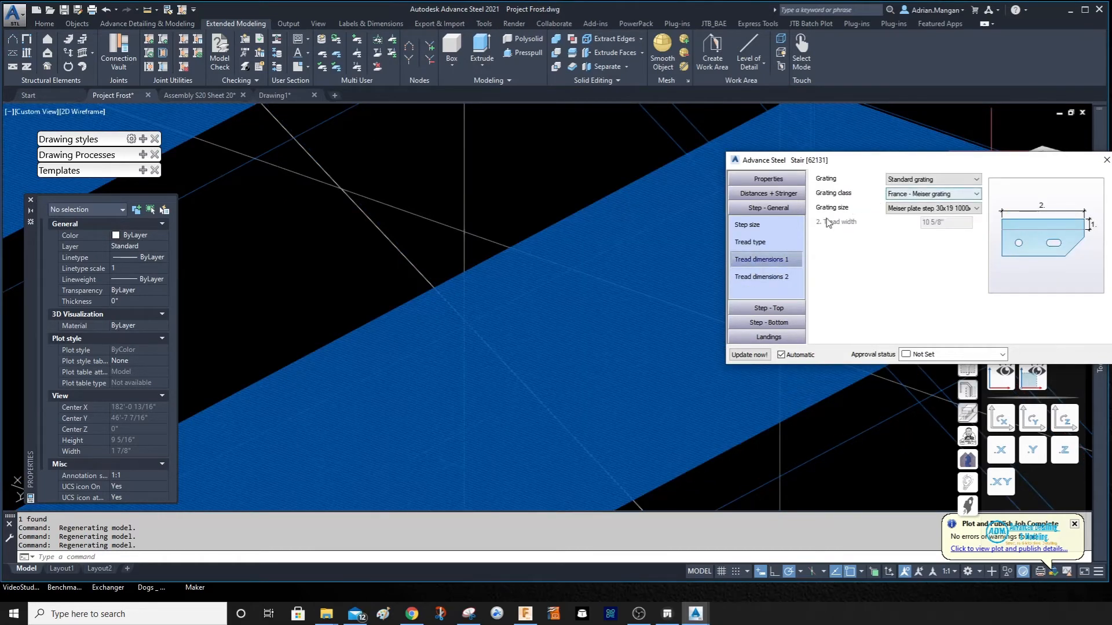
{"action": "left_click", "coordinate": [762, 229]}
{"action": "left_click", "coordinate": [751, 242]}
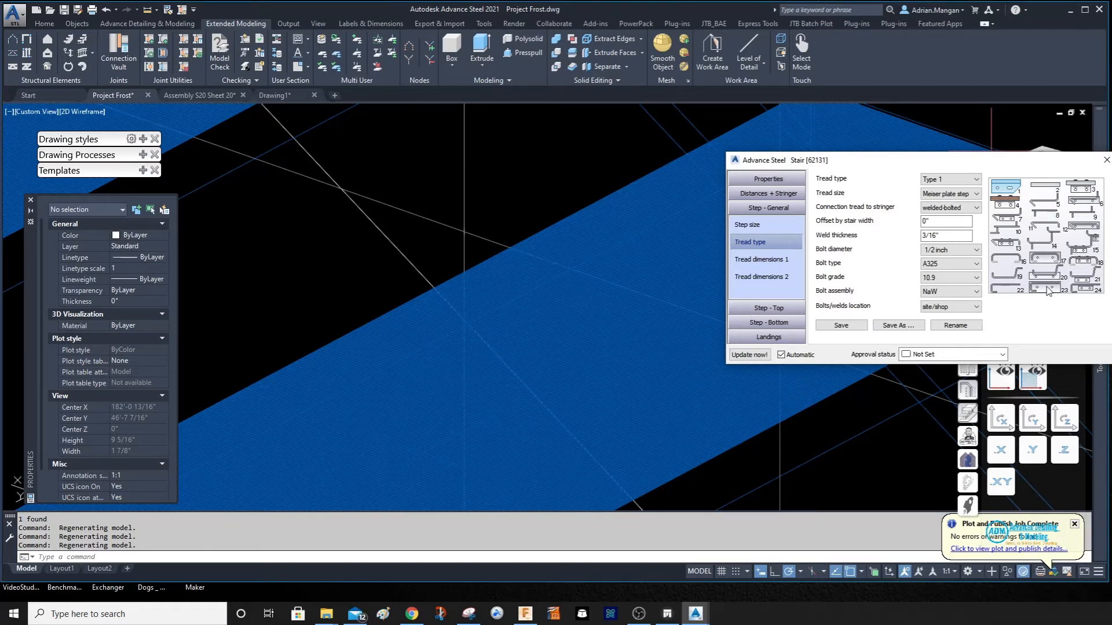
- Set the tread type to Type 23 with the GRIP STRUT 11 3/4 profile from the user defined treads, and close the stair properties
{"action": "left_click", "coordinate": [949, 179]}
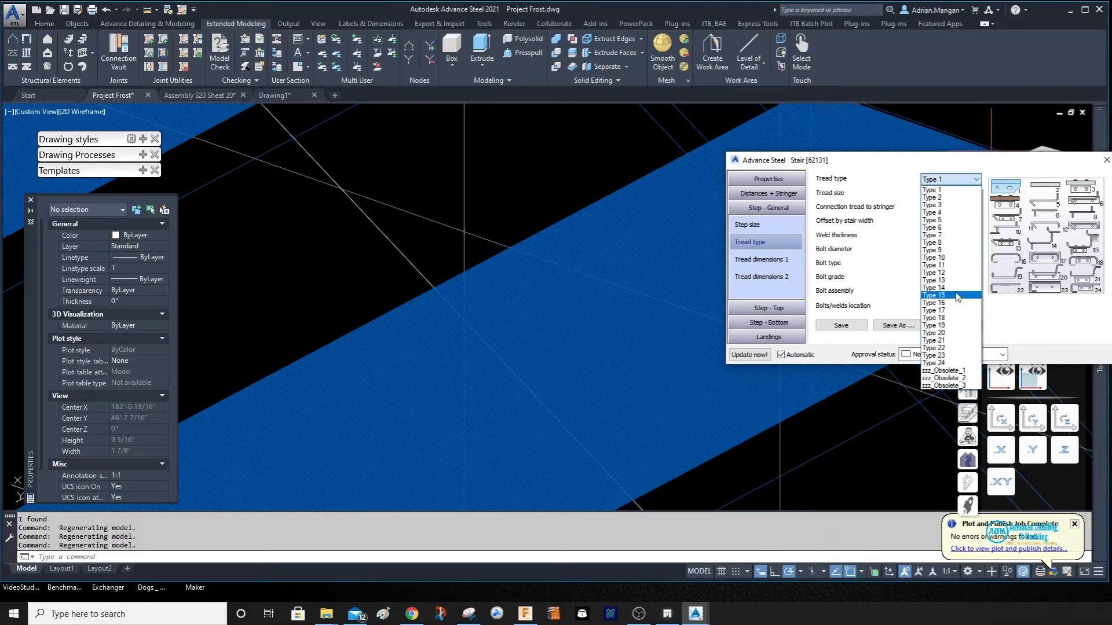
{"action": "left_click", "coordinate": [949, 355]}
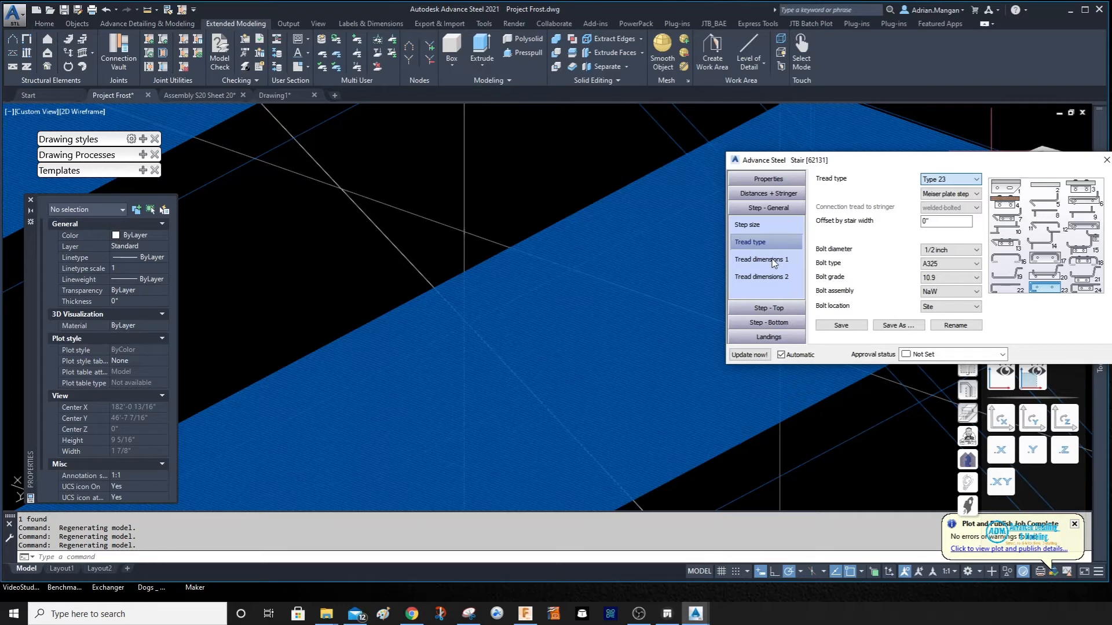
{"action": "left_click", "coordinate": [775, 261]}
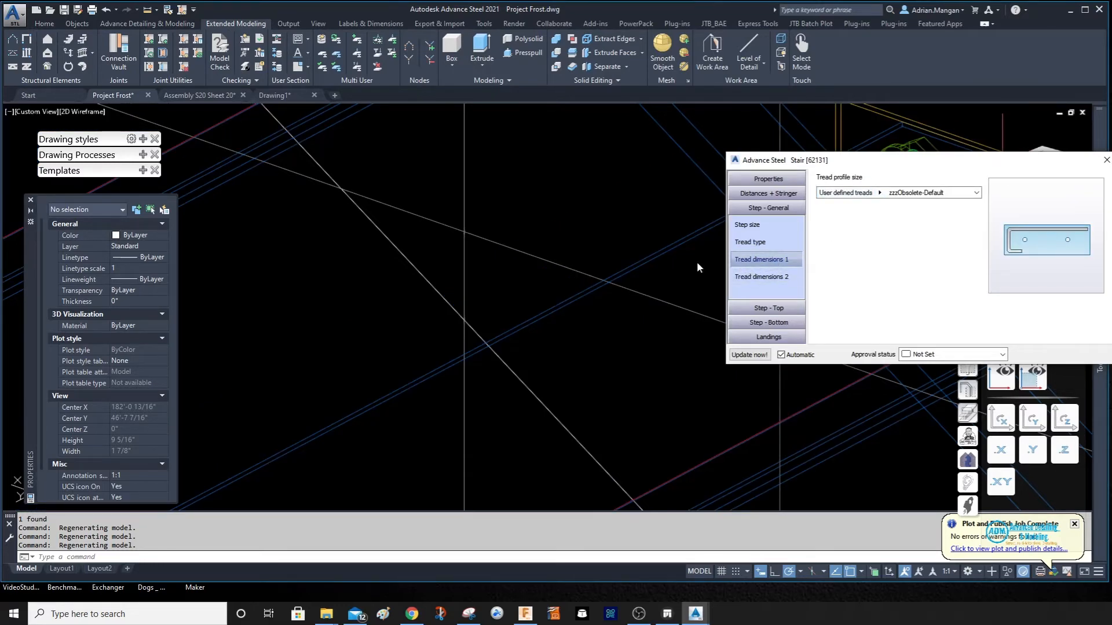
{"action": "scroll", "coordinate": [603, 257], "scroll_direction": "down", "scroll_amount": 5}
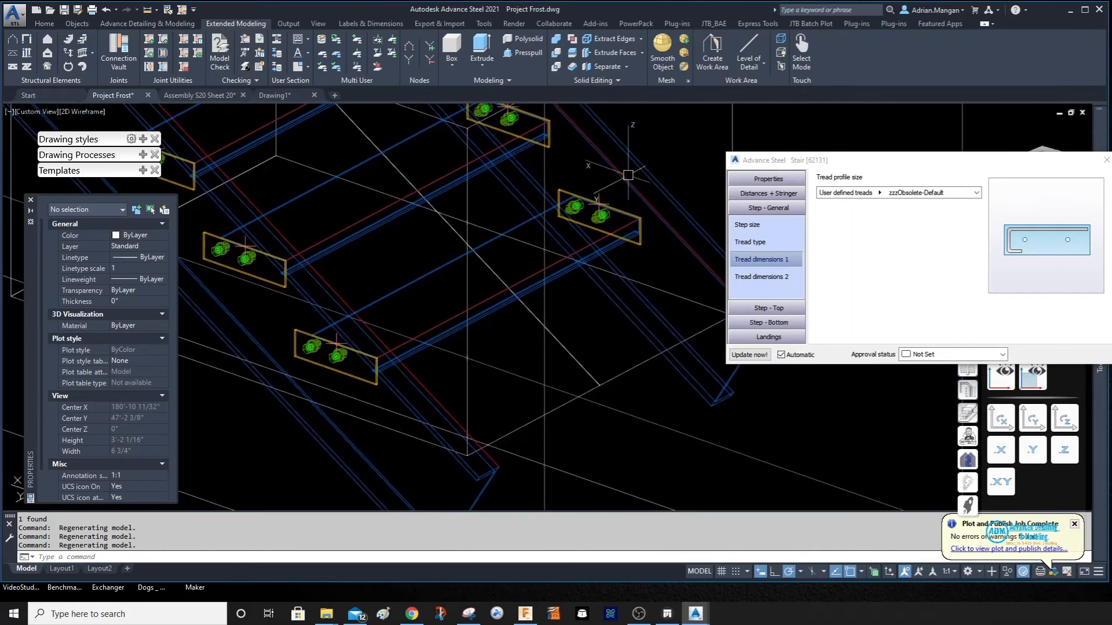
{"action": "scroll", "coordinate": [621, 194], "scroll_direction": "up", "scroll_amount": 5}
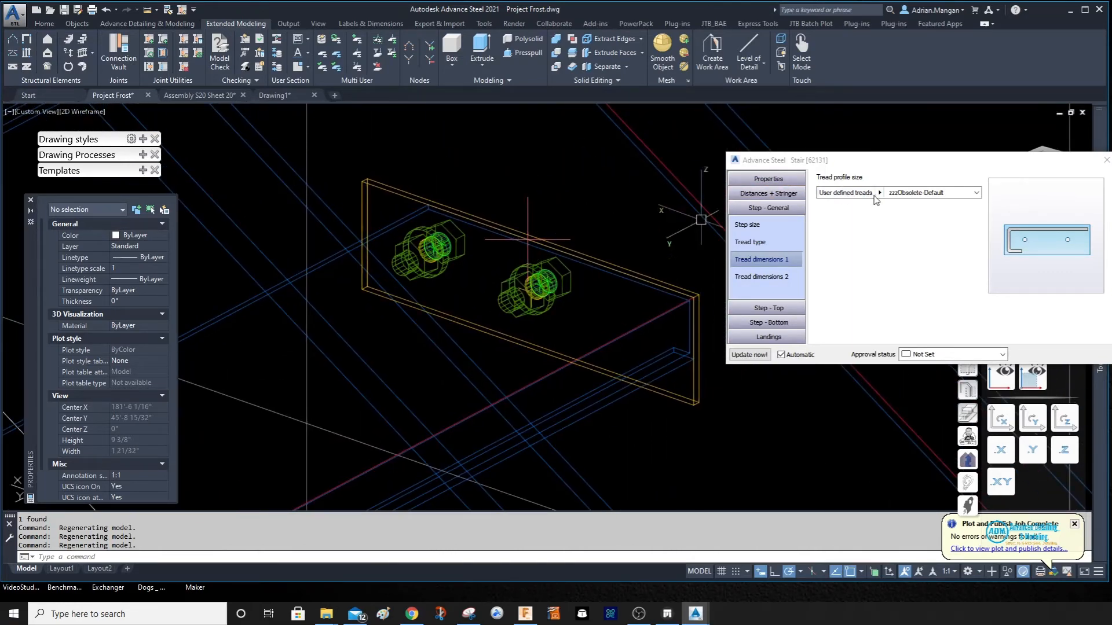
{"action": "left_click", "coordinate": [879, 193]}
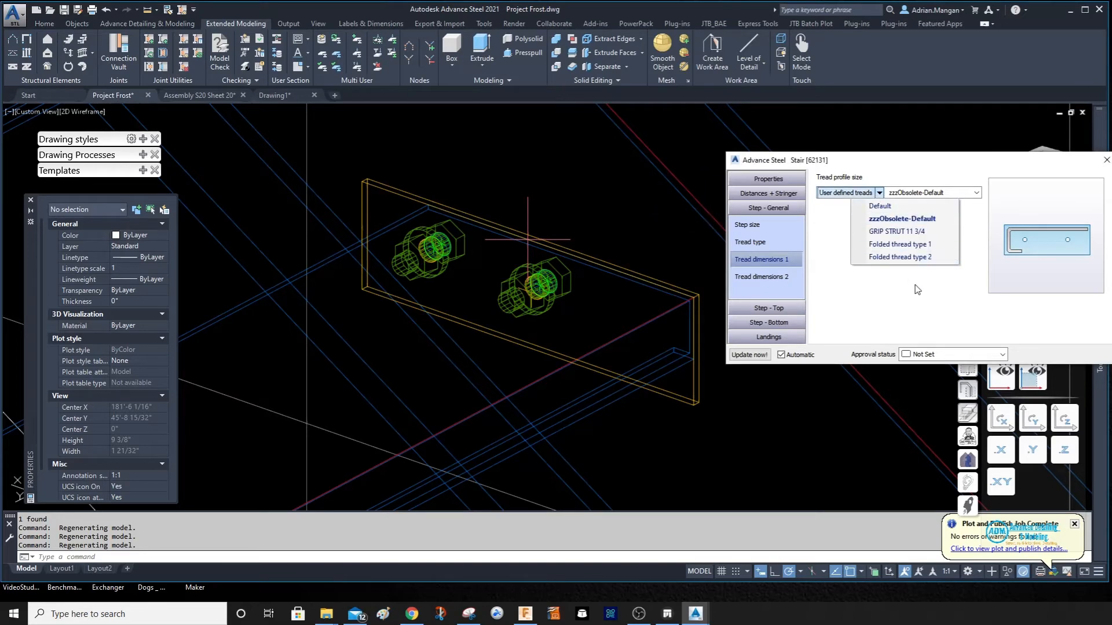
{"action": "left_click", "coordinate": [923, 232]}
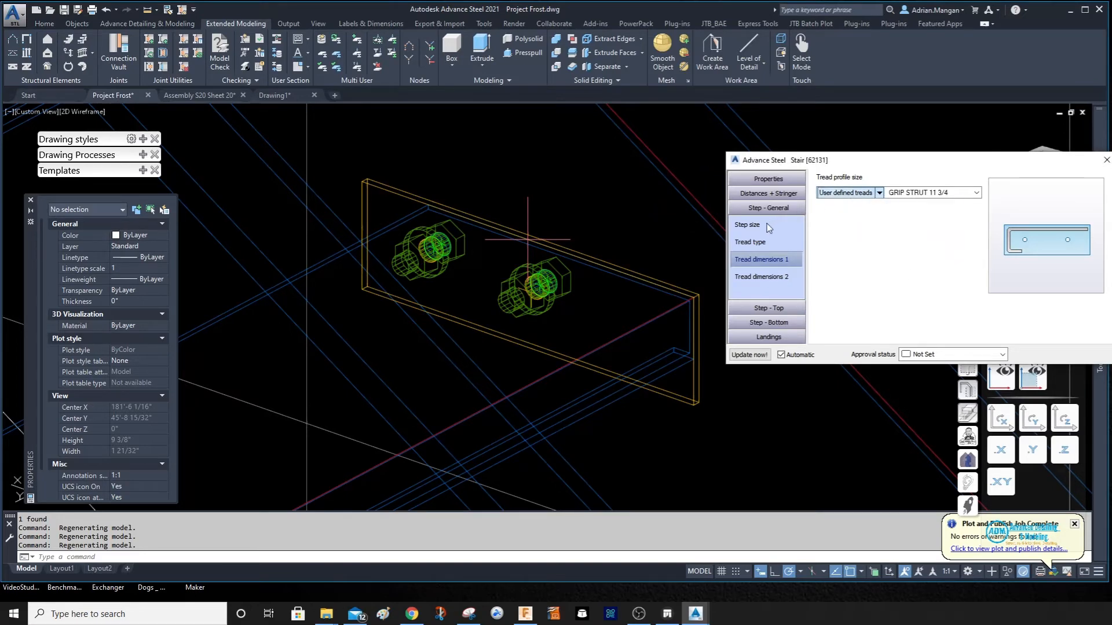
{"action": "scroll", "coordinate": [527, 238], "scroll_direction": "down", "scroll_amount": 6}
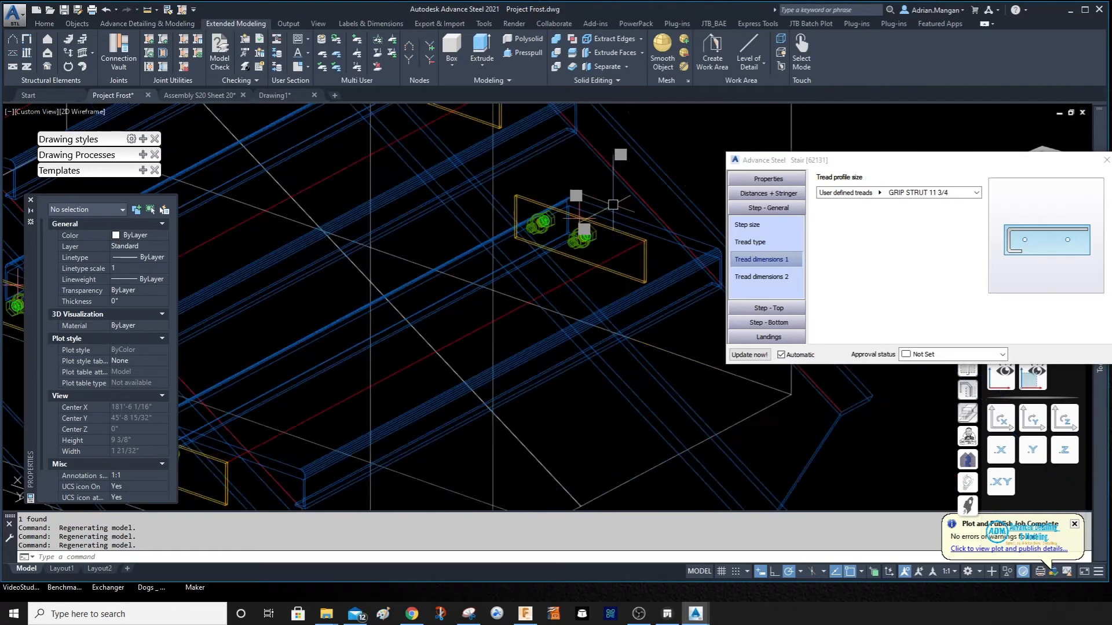
{"action": "left_click", "coordinate": [1107, 160]}
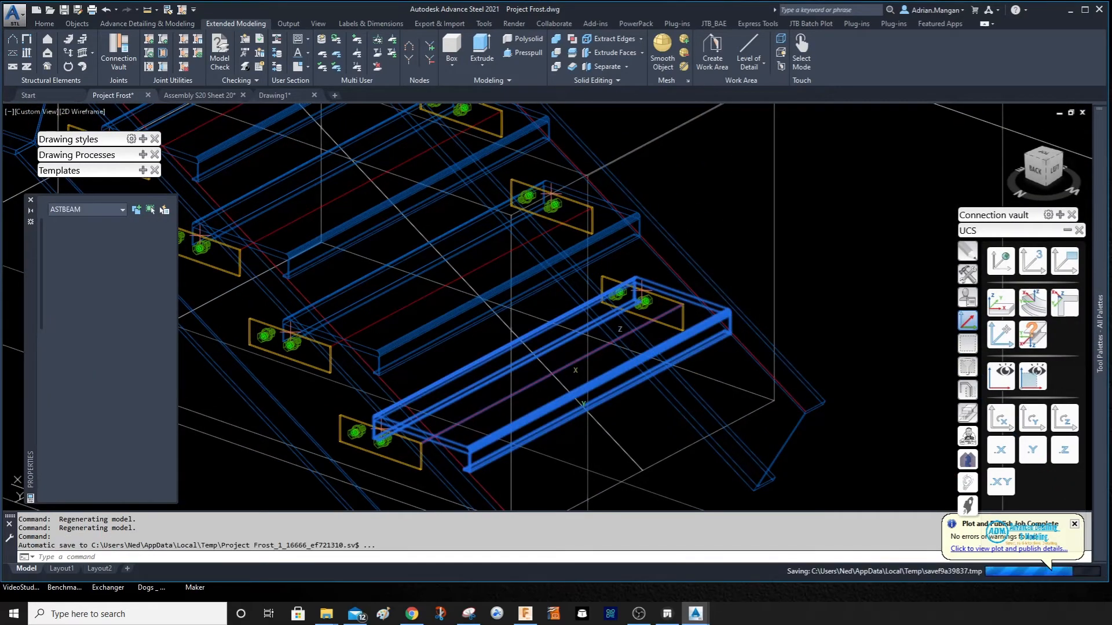
- Select all five treads of the stair and open their shared beam properties
{"action": "left_click", "coordinate": [586, 380]}
{"action": "scroll", "coordinate": [716, 364], "scroll_direction": "up", "scroll_amount": 3}
{"action": "left_click", "coordinate": [717, 364]}
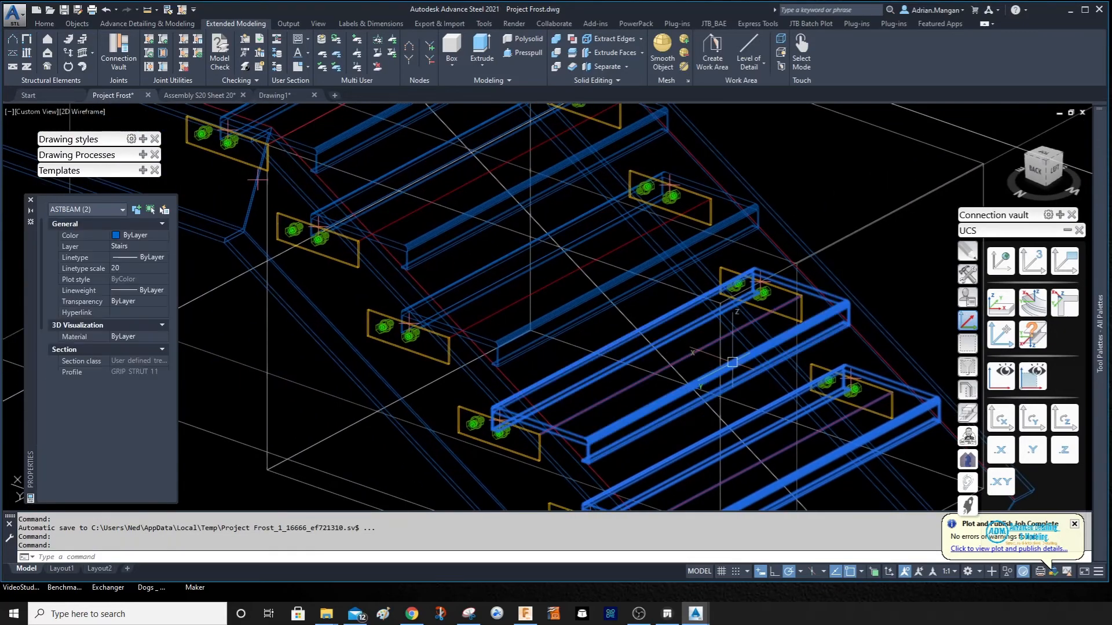
{"action": "left_click", "coordinate": [579, 271]}
{"action": "left_click", "coordinate": [501, 198]}
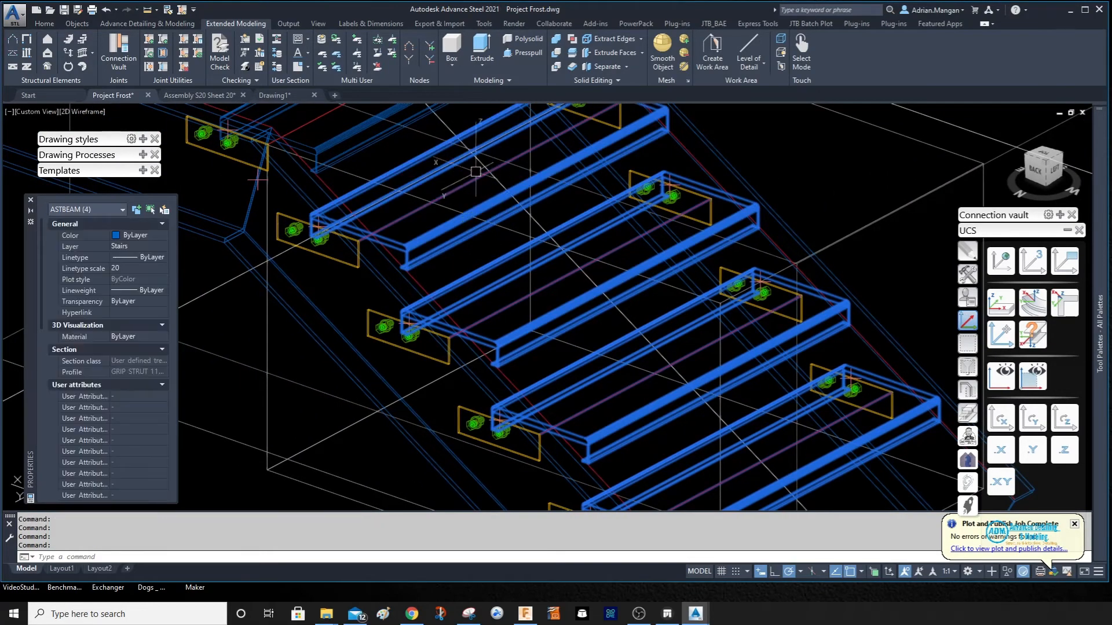
{"action": "middle_click_drag", "start_coordinate": [434, 161], "coordinate": [715, 306]}
{"action": "left_click", "coordinate": [645, 279]}
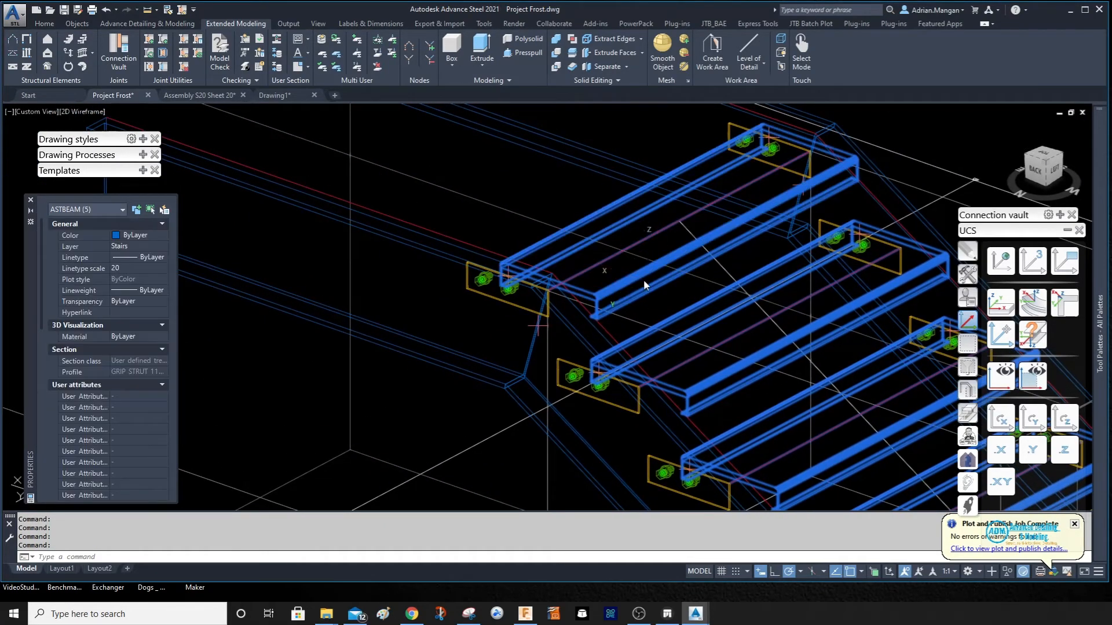
{"action": "right_click", "coordinate": [645, 280]}
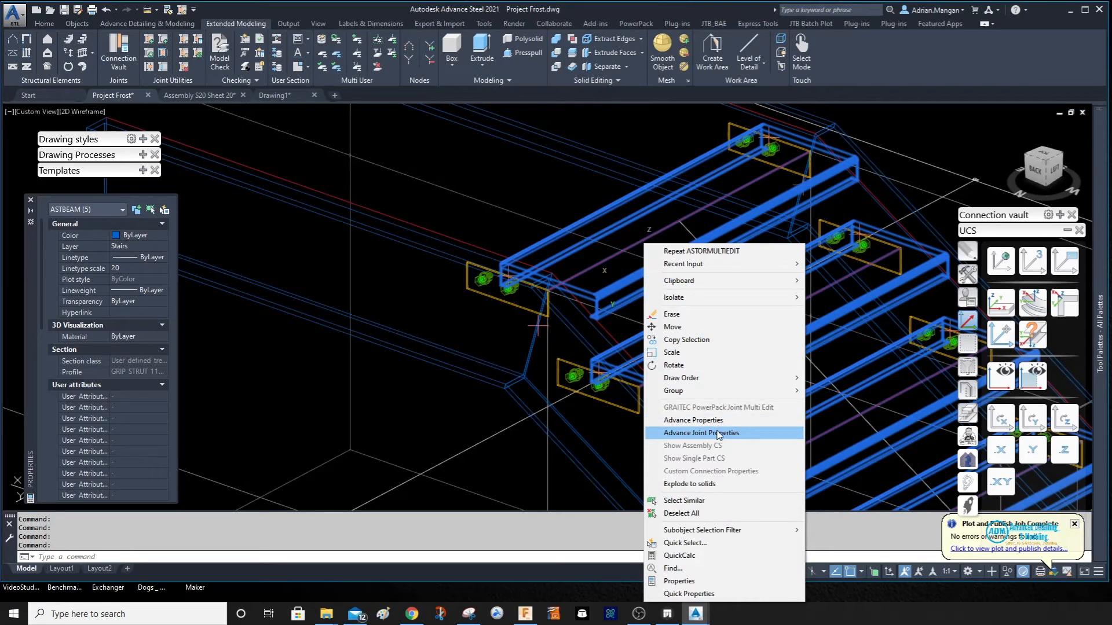
{"action": "left_click", "coordinate": [694, 420]}
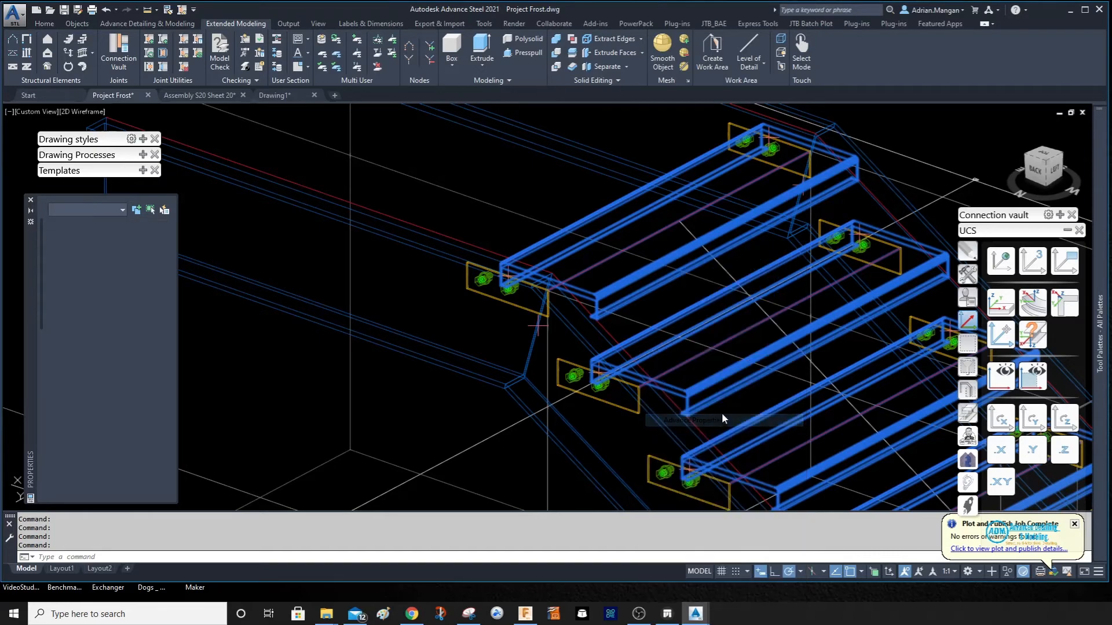
- Set the positioning offset of the five treads to the profile's upper-left reference point and close the beam properties
{"action": "left_click", "coordinate": [778, 200]}
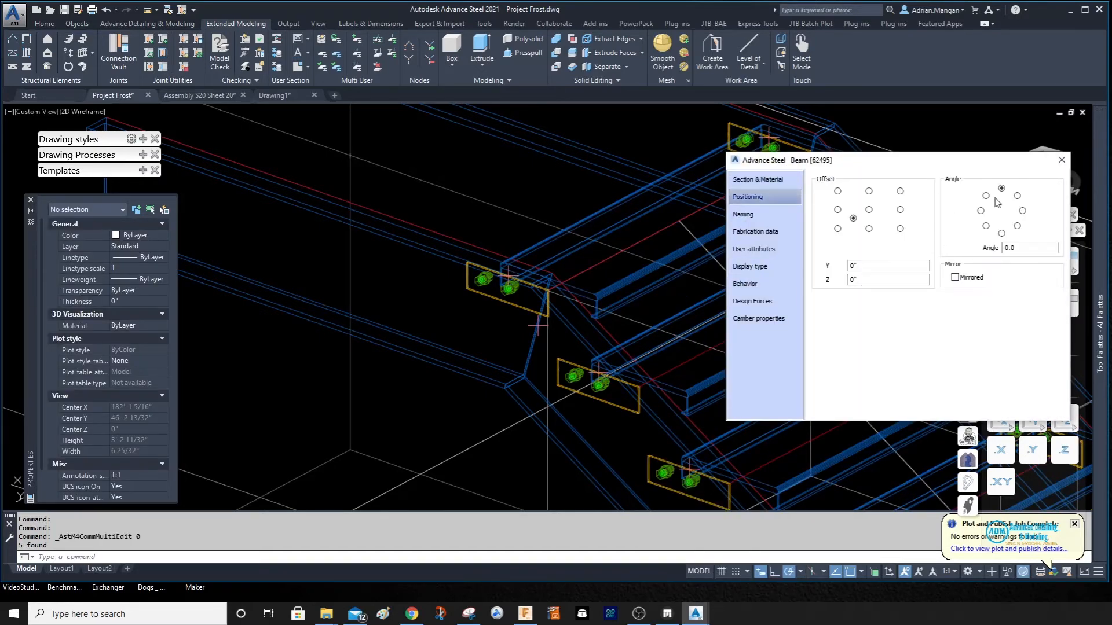
{"action": "left_click", "coordinate": [899, 192]}
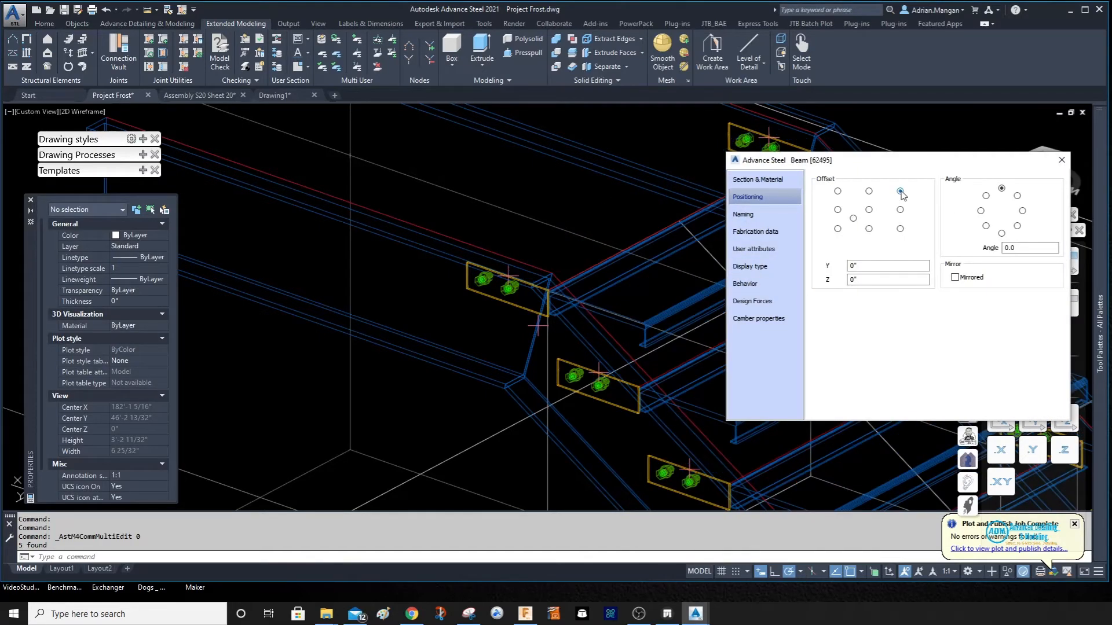
{"action": "left_click", "coordinate": [837, 192]}
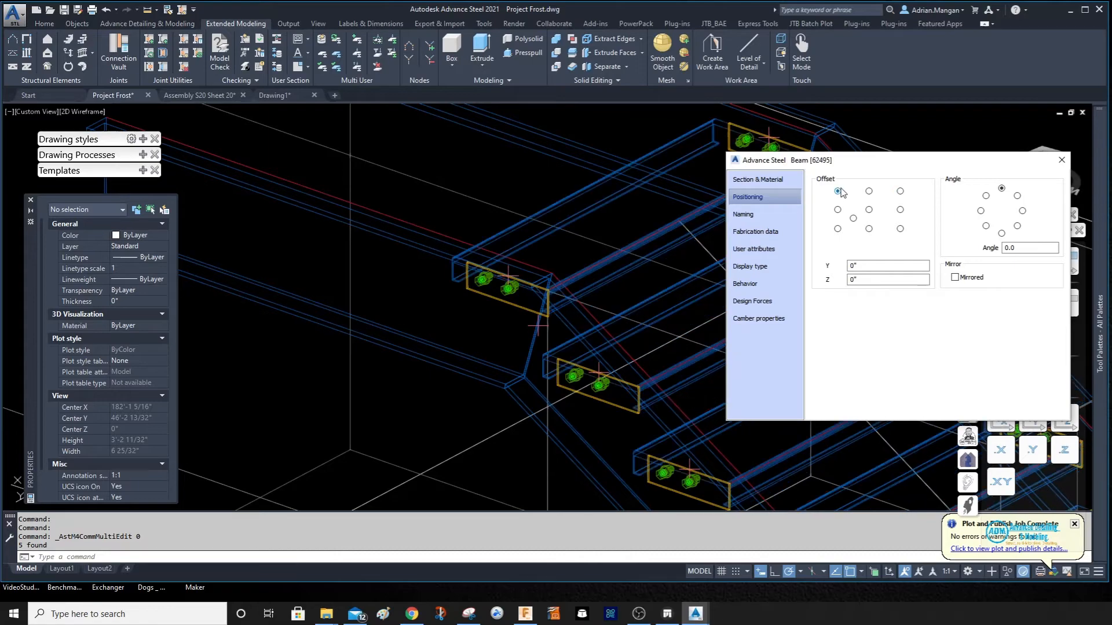
{"action": "left_click", "coordinate": [1061, 160]}
- Open the stair's joint properties from the bolted side plate of the lowest tread
{"action": "scroll", "coordinate": [497, 222], "scroll_direction": "up", "scroll_amount": 12}
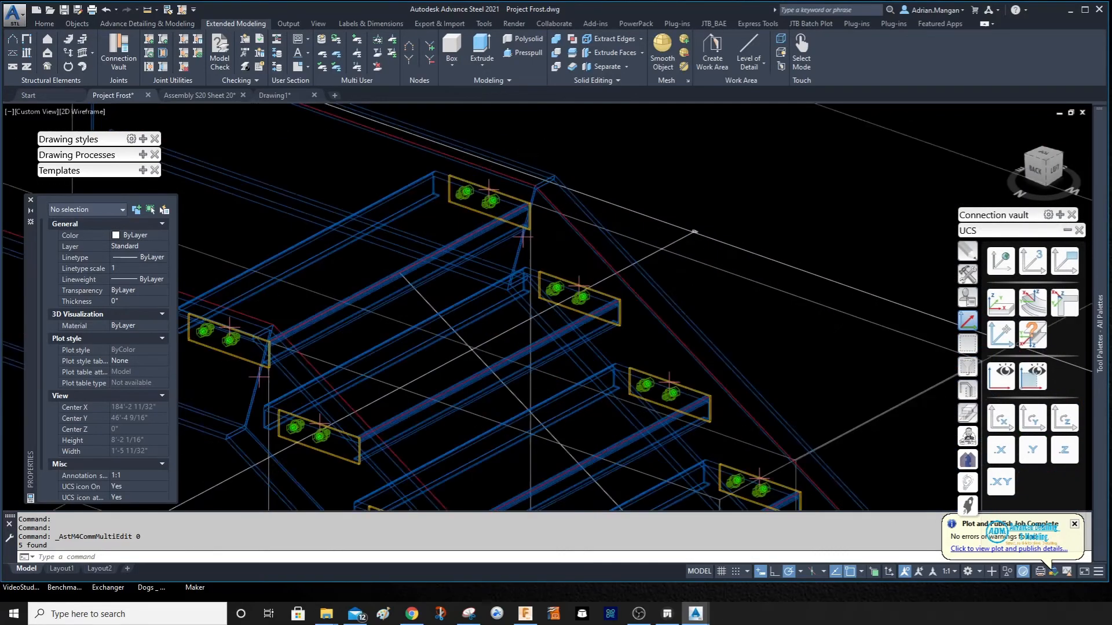
{"action": "scroll", "coordinate": [497, 222], "scroll_direction": "down", "scroll_amount": 12}
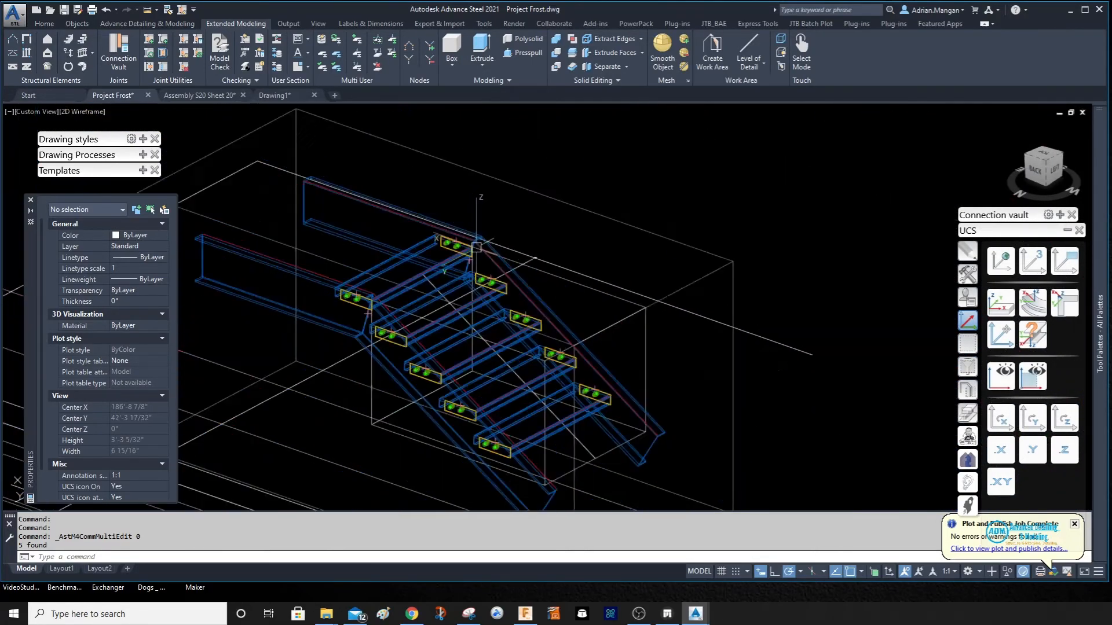
{"action": "scroll", "coordinate": [511, 248], "scroll_direction": "up", "scroll_amount": 8}
{"action": "middle_click_drag", "start_coordinate": [511, 247], "coordinate": [735, 362]}
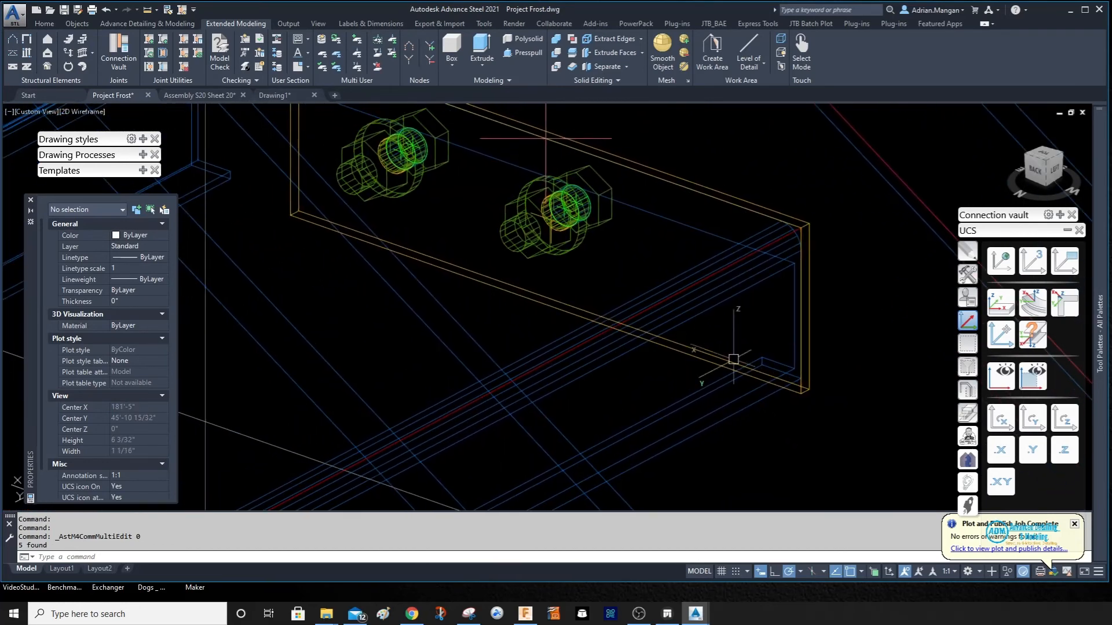
{"action": "middle_click_drag", "start_coordinate": [694, 258], "coordinate": [749, 316]}
{"action": "left_click", "coordinate": [758, 233]}
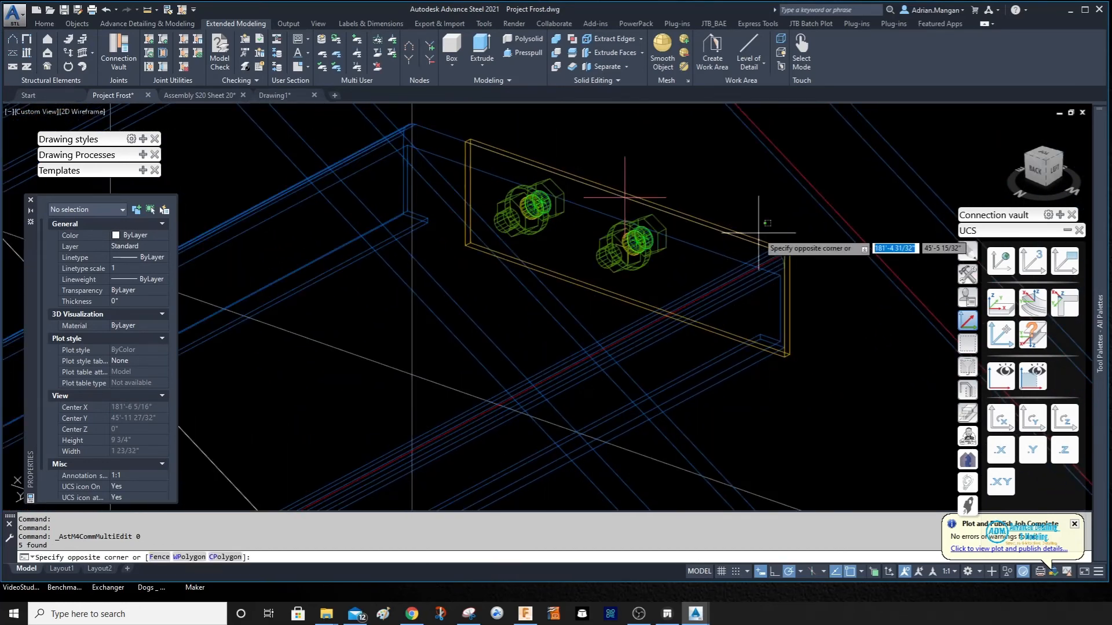
{"action": "left_click", "coordinate": [747, 248]}
{"action": "right_click", "coordinate": [760, 231]}
{"action": "key", "text": "Escape"}
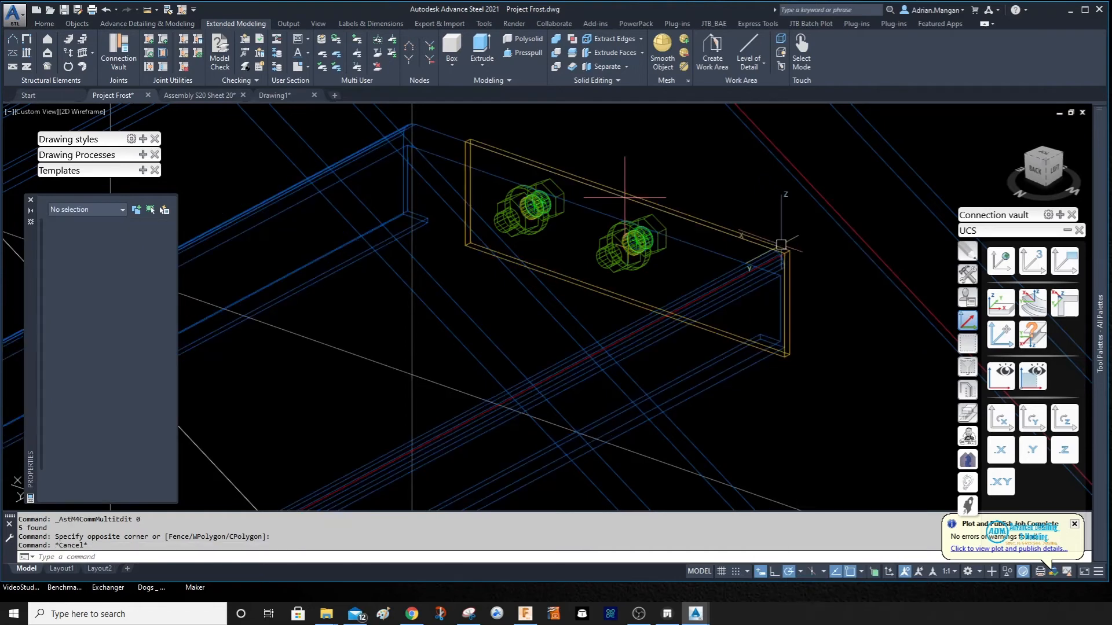
{"action": "left_click", "coordinate": [782, 250]}
{"action": "right_click", "coordinate": [787, 227]}
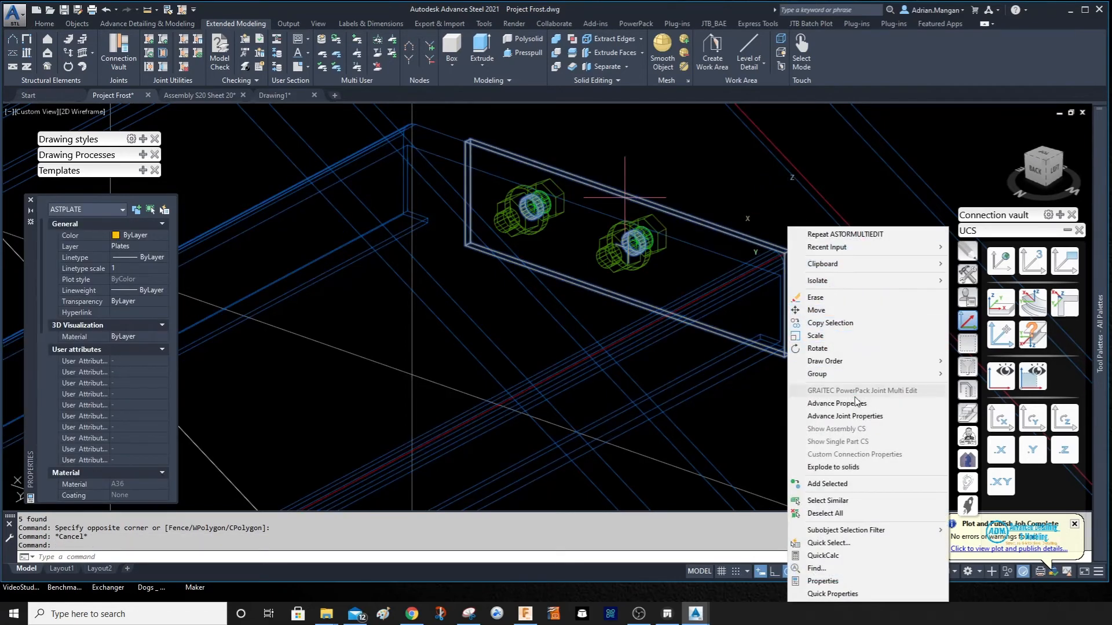
{"action": "left_click", "coordinate": [859, 418]}
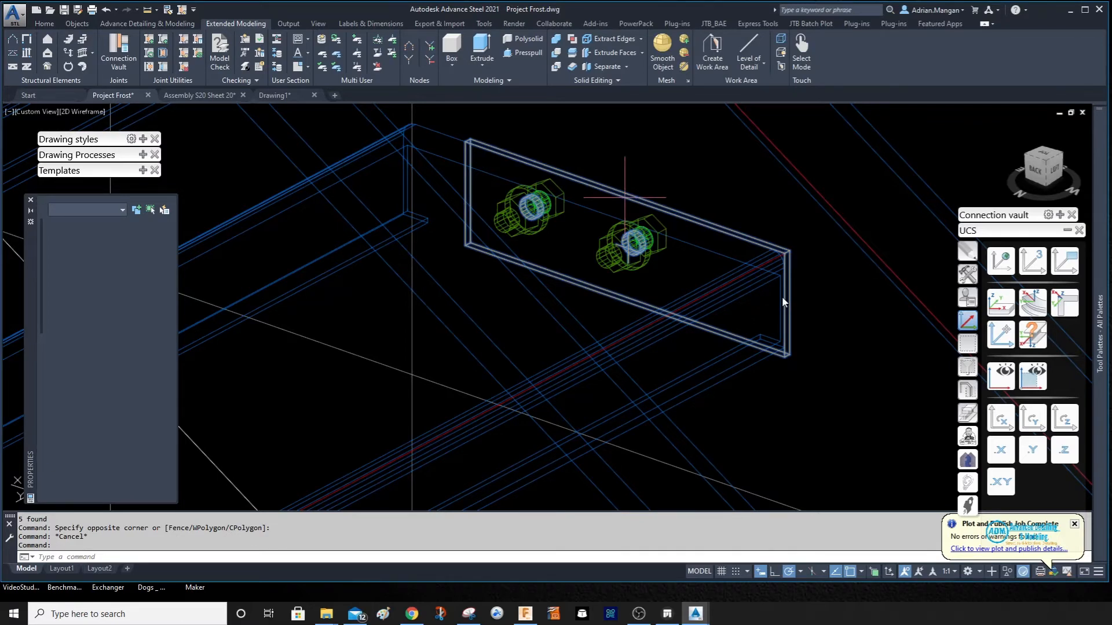
- Set the side plates height to 1 3/4" in the second set of the stair's general tread dimensions
{"action": "scroll", "coordinate": [532, 233], "scroll_direction": "down", "scroll_amount": 2}
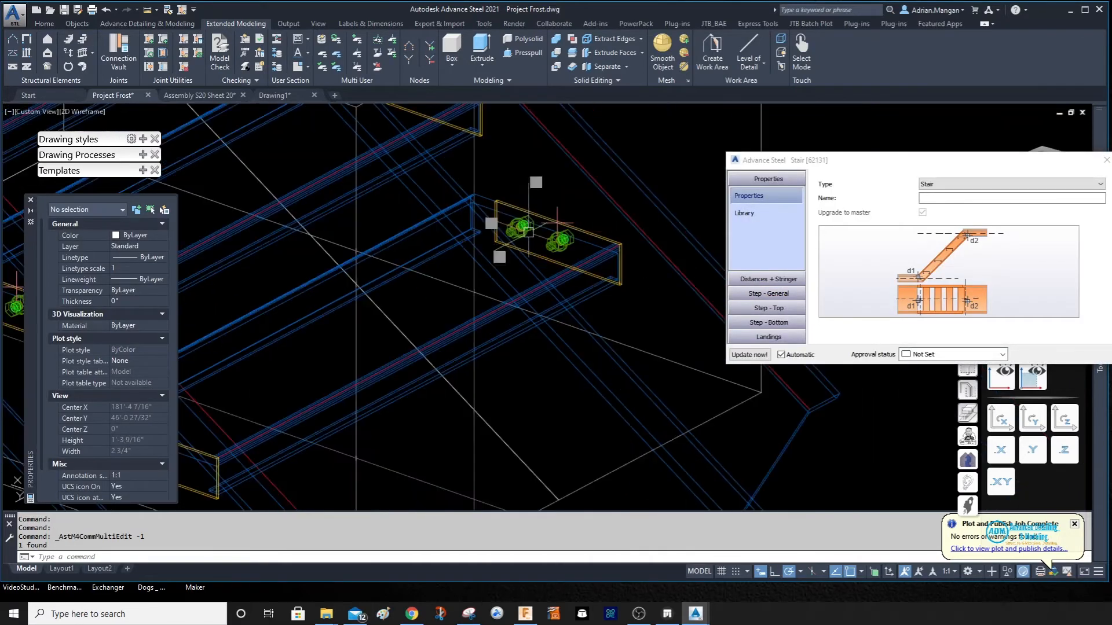
{"action": "middle_click_drag", "start_coordinate": [532, 233], "coordinate": [617, 266]}
{"action": "scroll", "coordinate": [703, 281], "scroll_direction": "up", "scroll_amount": 2}
{"action": "middle_click_drag", "start_coordinate": [702, 280], "coordinate": [585, 283]}
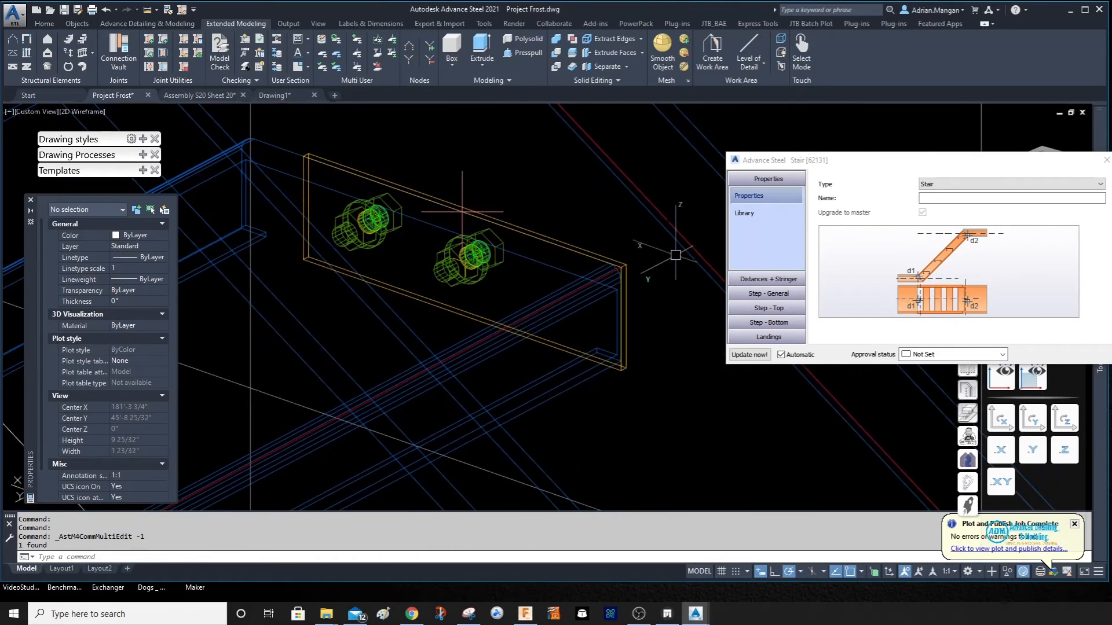
{"action": "left_click", "coordinate": [782, 294]}
{"action": "left_click", "coordinate": [785, 260]}
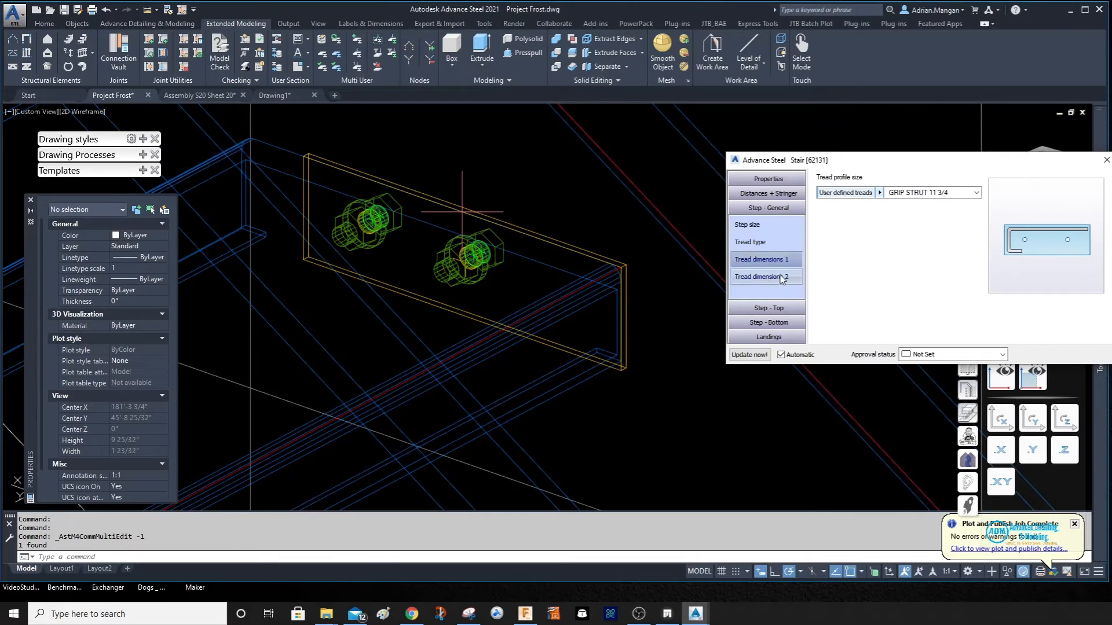
{"action": "left_click", "coordinate": [761, 277]}
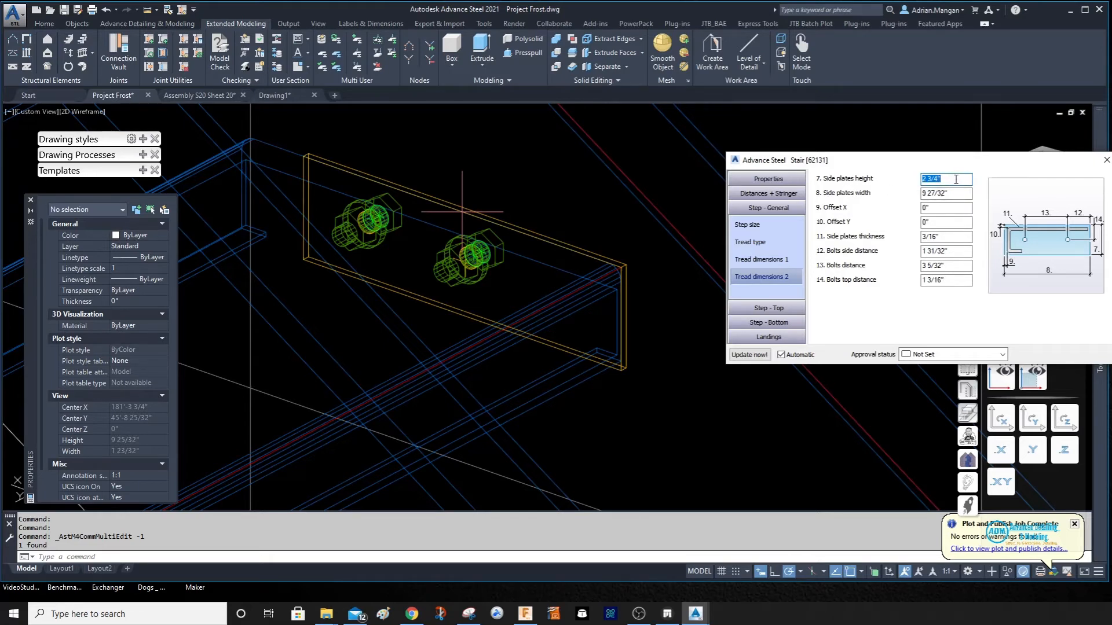
{"action": "type", "text": "2"}
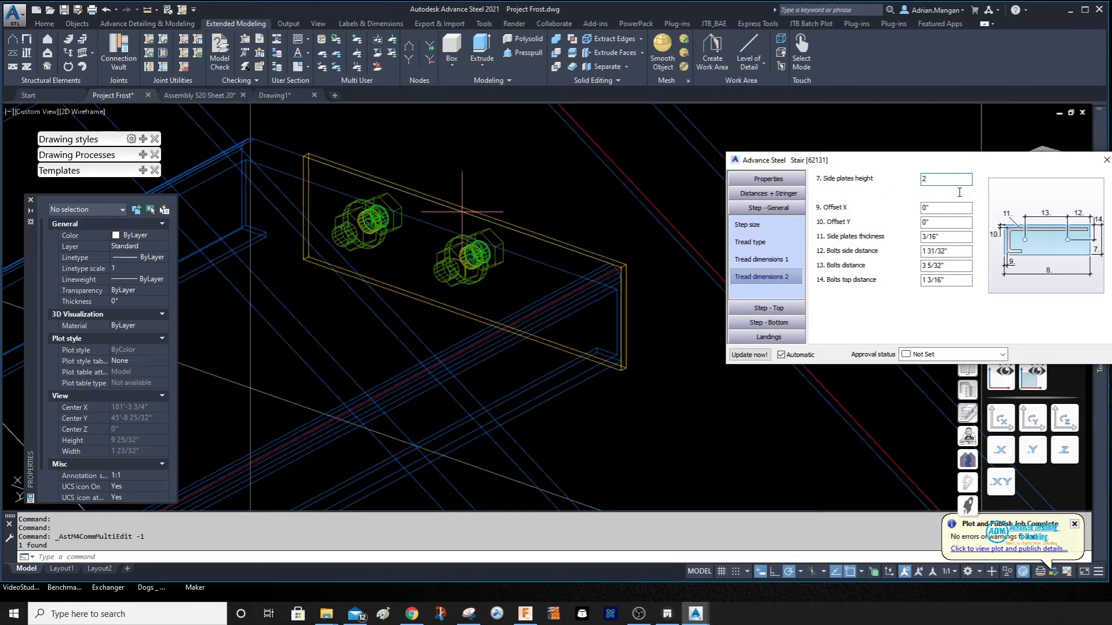
{"action": "key", "text": "Tab"}
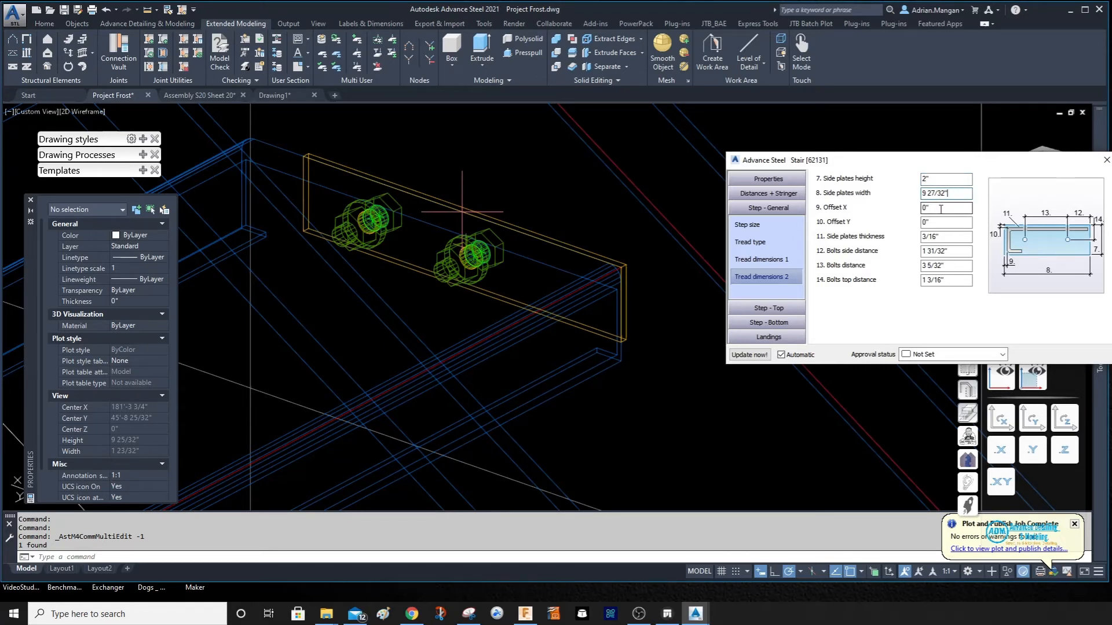
{"action": "left_click", "coordinate": [947, 179]}
{"action": "type", "text": "1.75"}
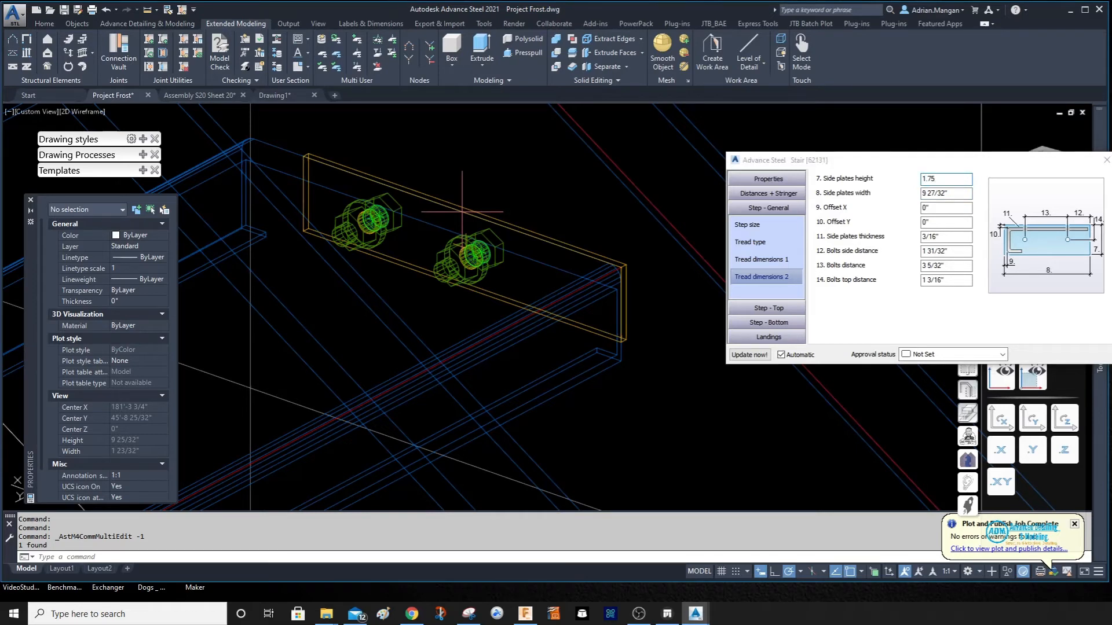
{"action": "key", "text": "Return"}
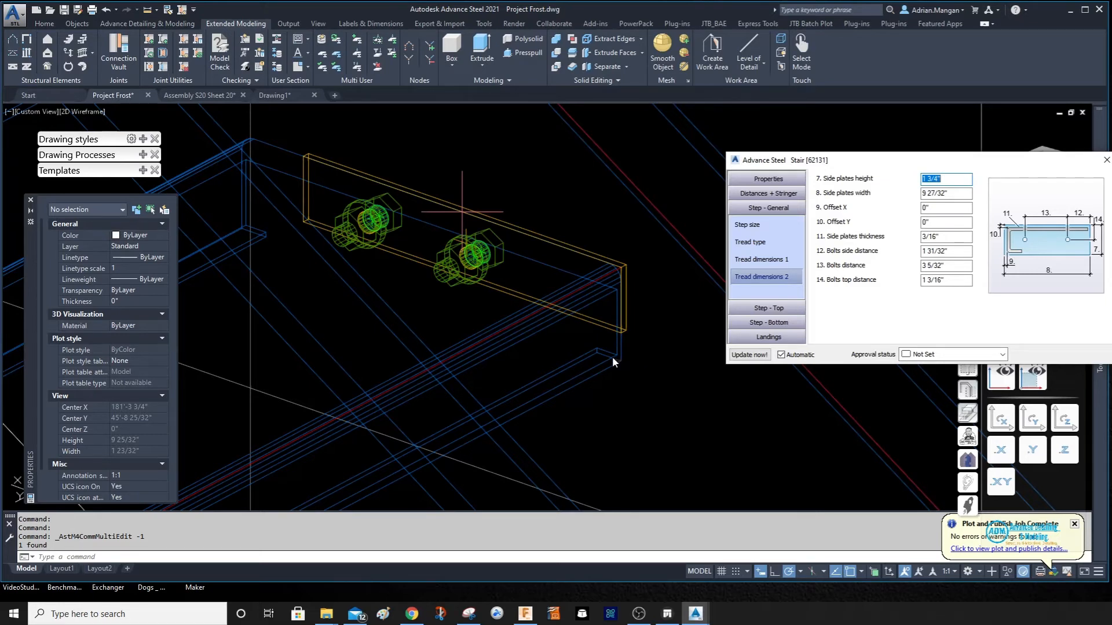
- Try a side plate Offset X of 5/8" and reset it to 0"
{"action": "left_click", "coordinate": [937, 207]}
{"action": "type", "text": "5/8"}
{"action": "key", "text": "Return"}
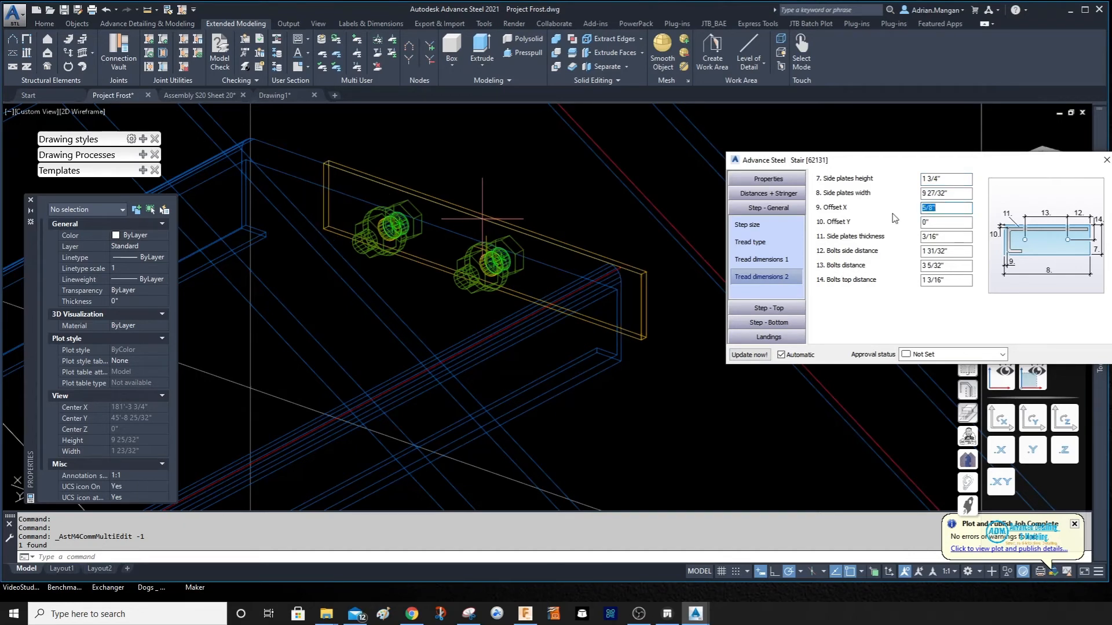
{"action": "type", "text": "0"}
{"action": "key", "text": "Tab"}
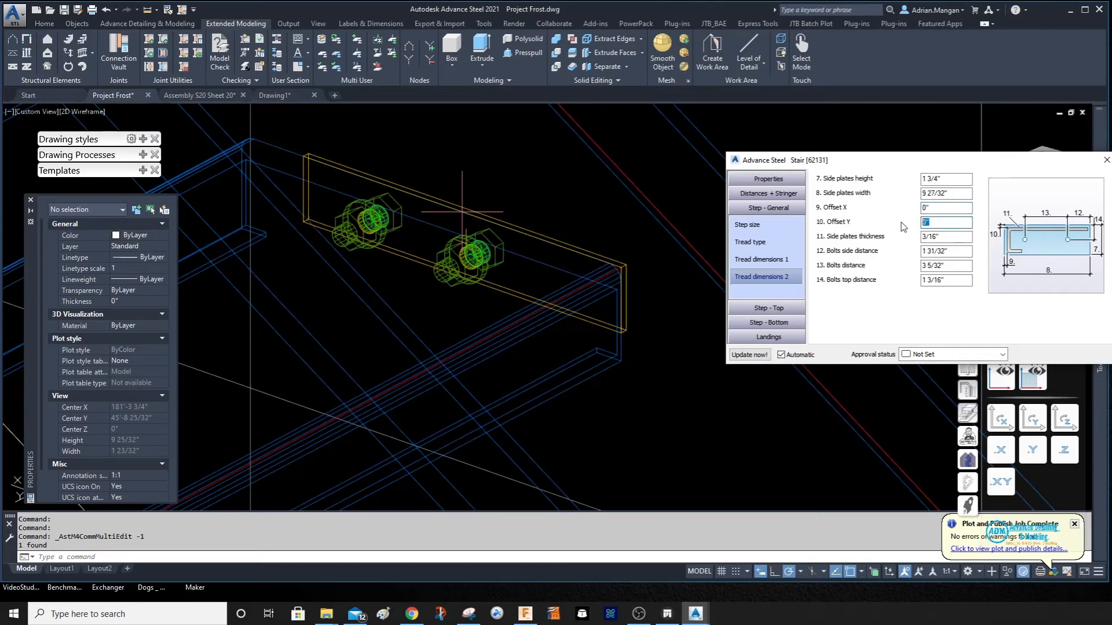
- Set the side plates' Offset Y to -5/8" so they move down on the treads
{"action": "type", "text": "5/8"}
{"action": "key", "text": "Return"}
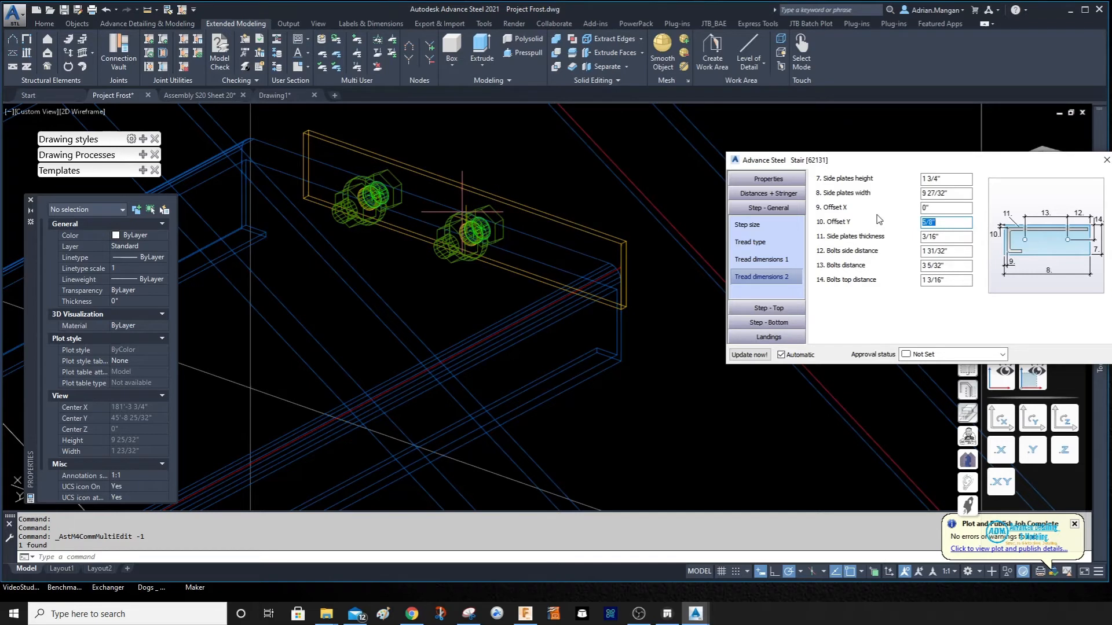
{"action": "left_click", "coordinate": [923, 222]}
{"action": "type", "text": "-"}
{"action": "key", "text": "Return"}
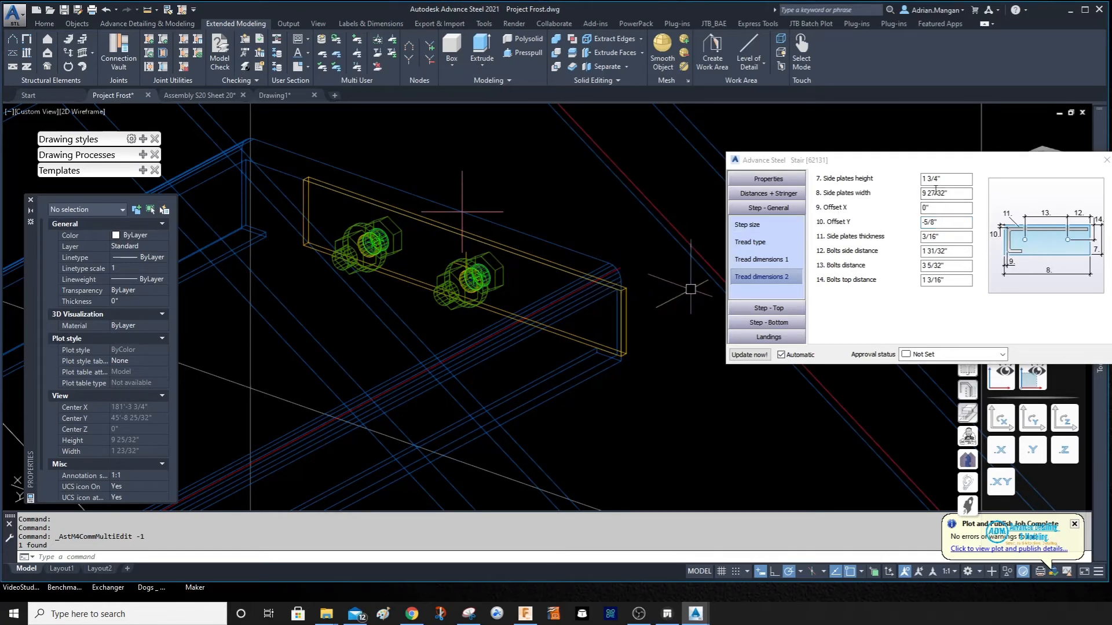
- Set the side plates width to 11 1/2" and check the plate against the tread profile
{"action": "left_click", "coordinate": [959, 194]}
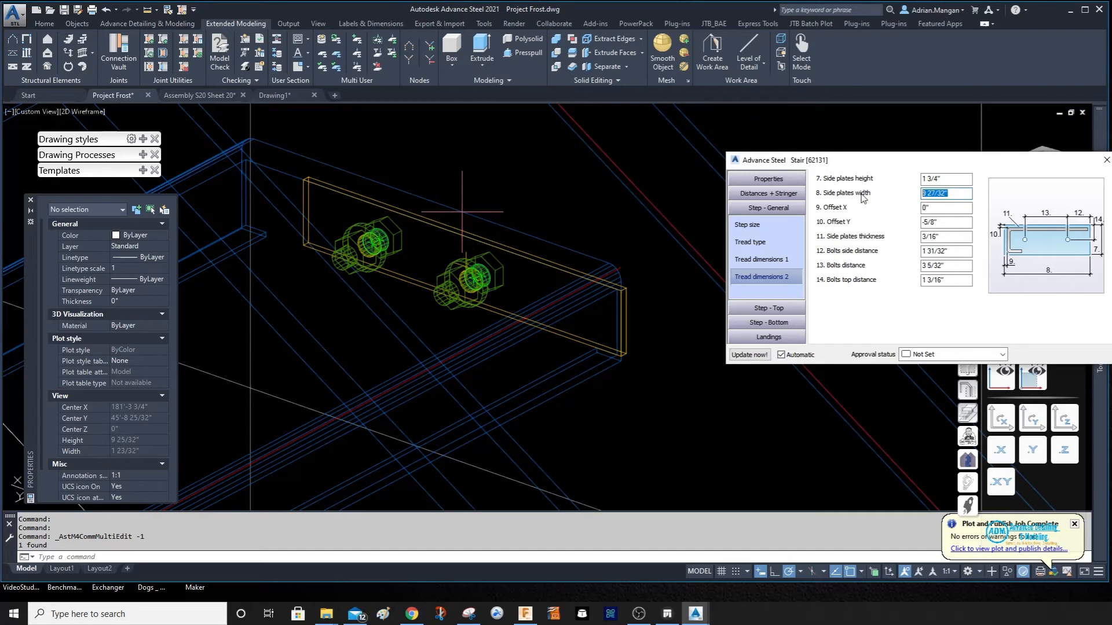
{"action": "type", "text": "11.5"}
{"action": "key", "text": "Return"}
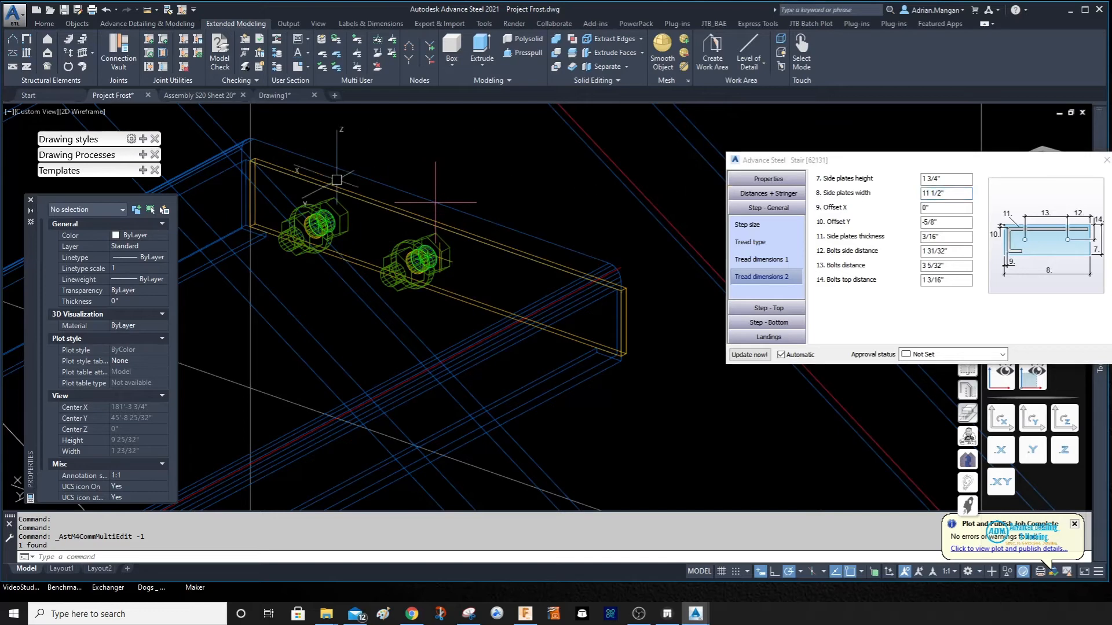
{"action": "scroll", "coordinate": [247, 187], "scroll_direction": "up", "scroll_amount": 2}
{"action": "scroll", "coordinate": [247, 187], "scroll_direction": "down", "scroll_amount": 2}
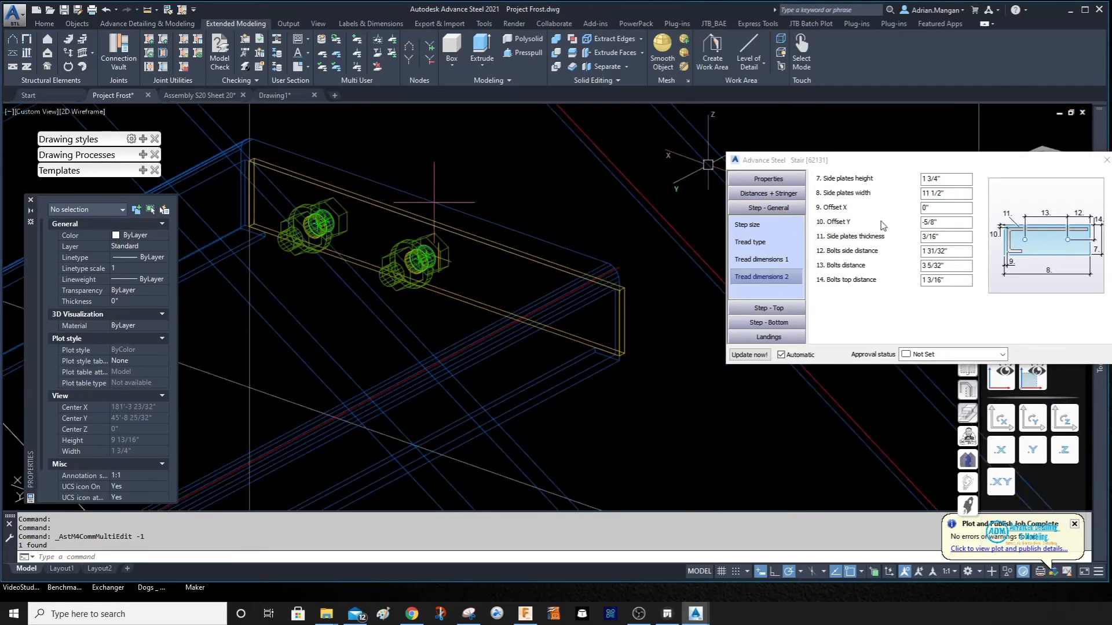
- Set the side plates' Offset X to -1/8"
{"action": "left_click", "coordinate": [926, 207]}
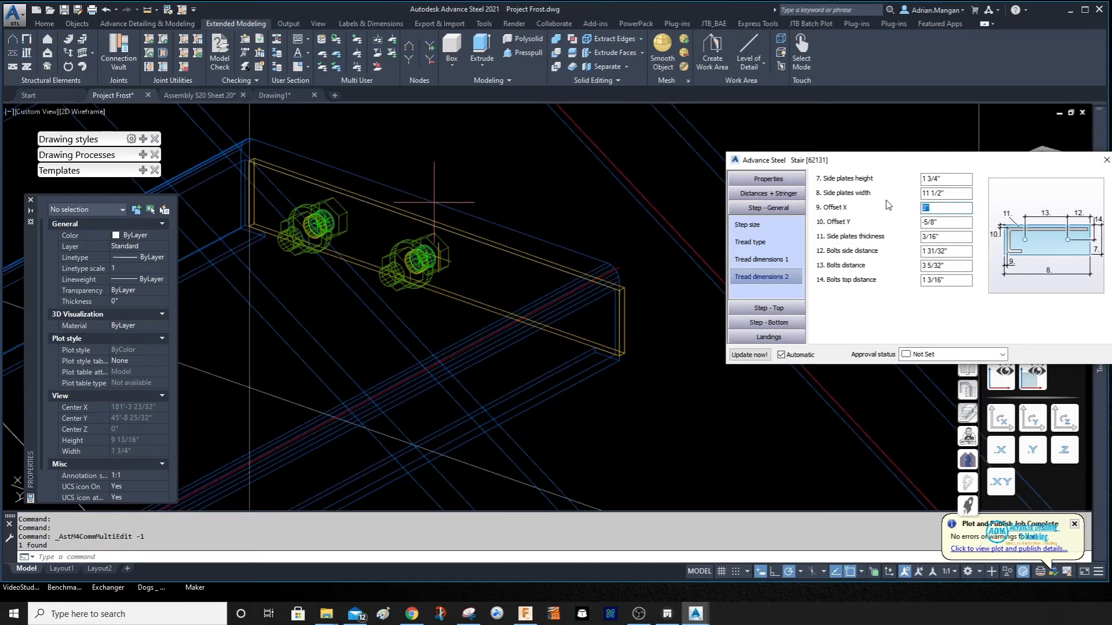
{"action": "type", "text": "-1/8"}
{"action": "key", "text": "Return"}
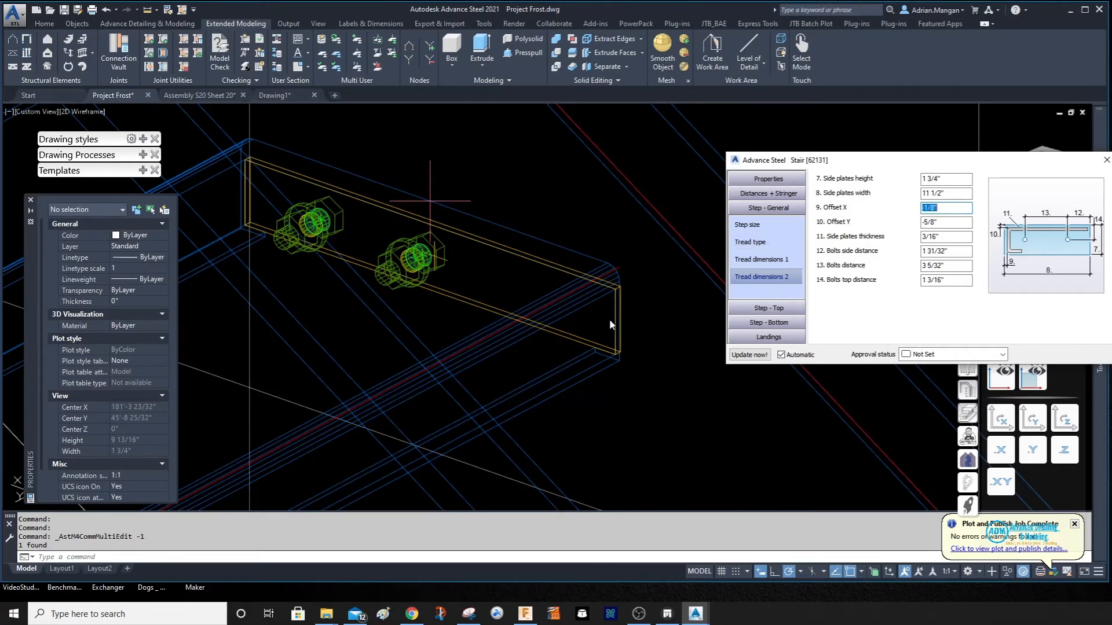
- Set the side plates thickness to 1/4" after trying 1/2"
{"action": "scroll", "coordinate": [684, 274], "scroll_direction": "down", "scroll_amount": 2}
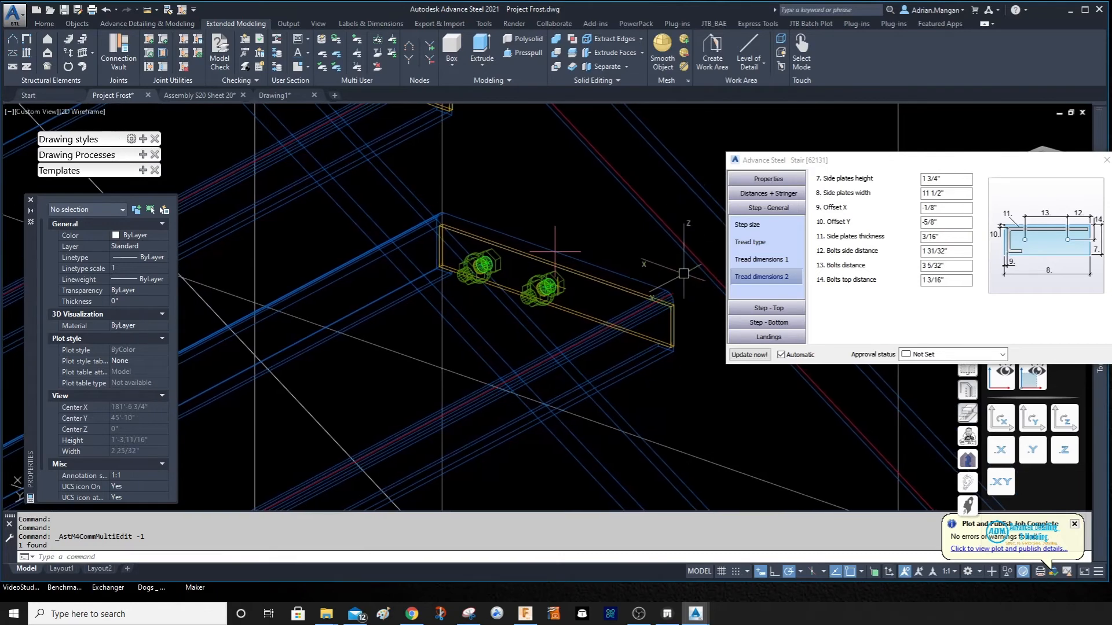
{"action": "middle_click_drag", "start_coordinate": [524, 279], "coordinate": [633, 275], "text": "shift"}
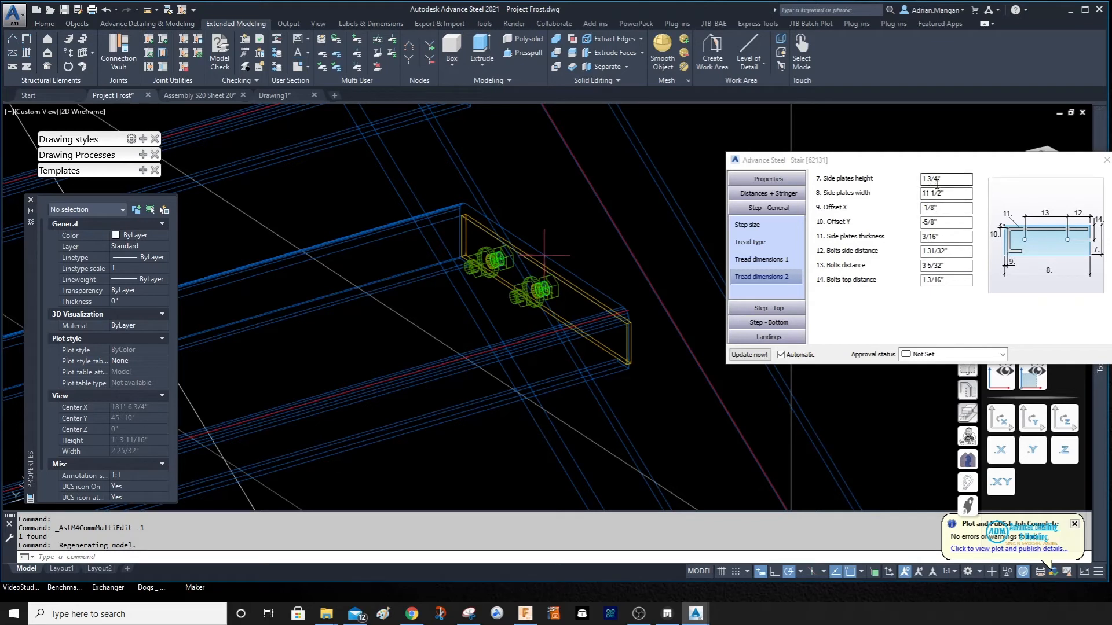
{"action": "left_click", "coordinate": [940, 237]}
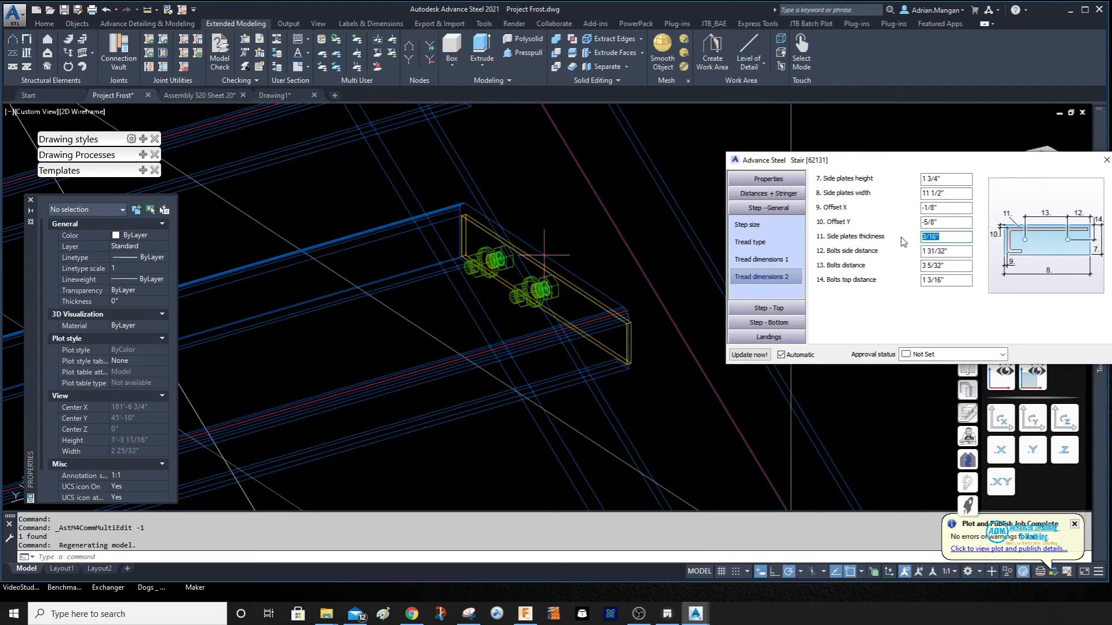
{"action": "type", "text": ".5"}
{"action": "key", "text": "Return"}
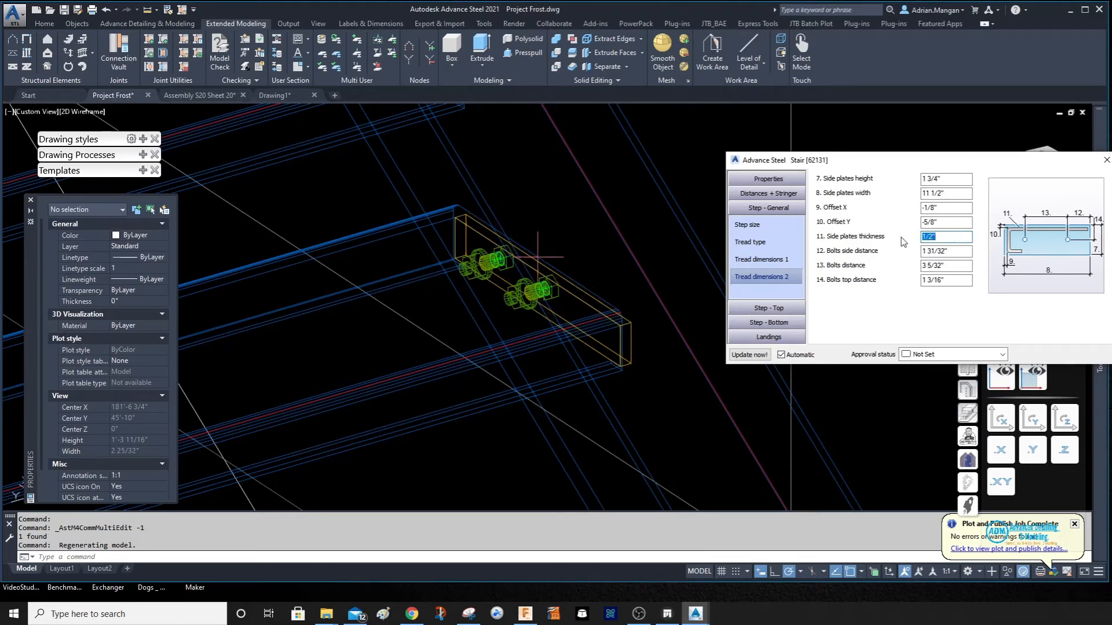
{"action": "type", "text": ".25"}
{"action": "key", "text": "Return"}
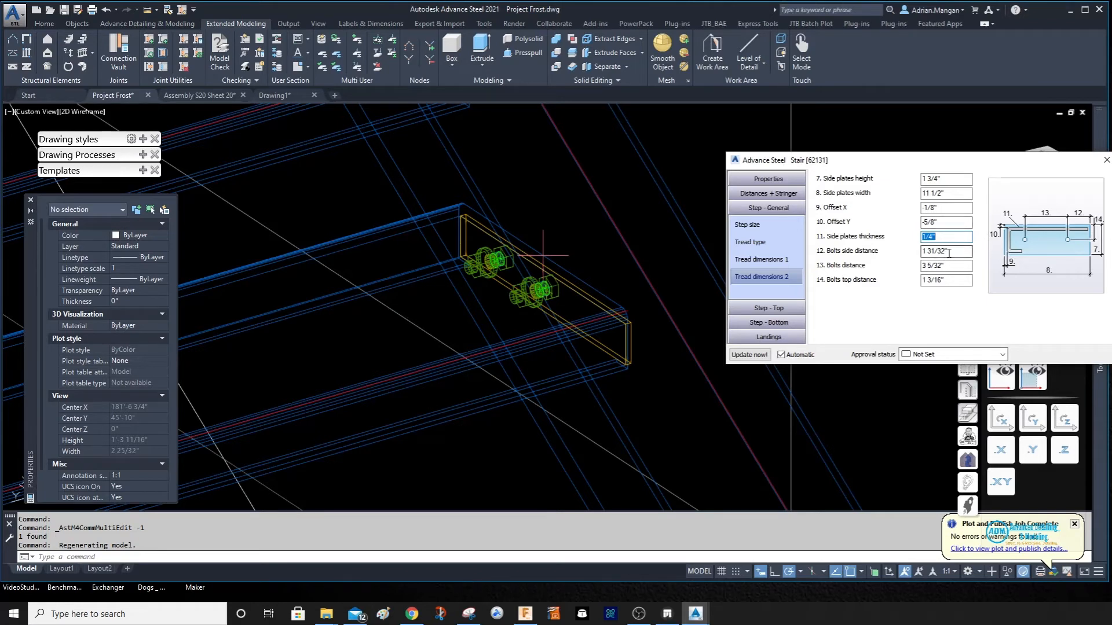
- Set the bolts side distance to 2 3/4" and the distance between the bolts to 6"
{"action": "key", "text": "Tab"}
{"action": "type", "text": "2.75"}
{"action": "key", "text": "Return"}
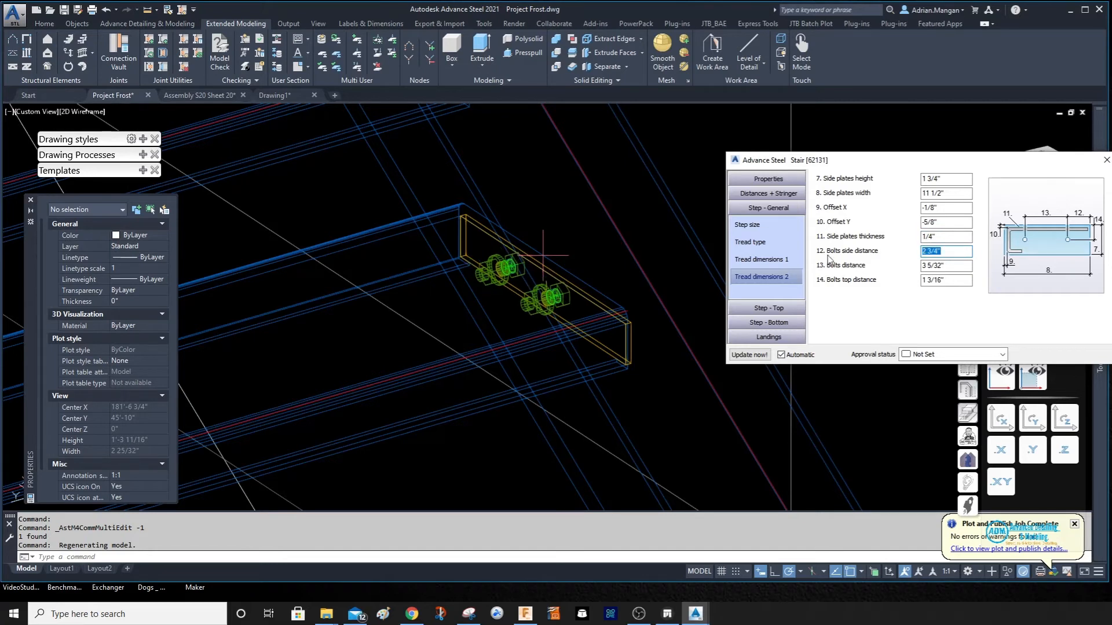
{"action": "key", "text": "Tab"}
{"action": "type", "text": "6"}
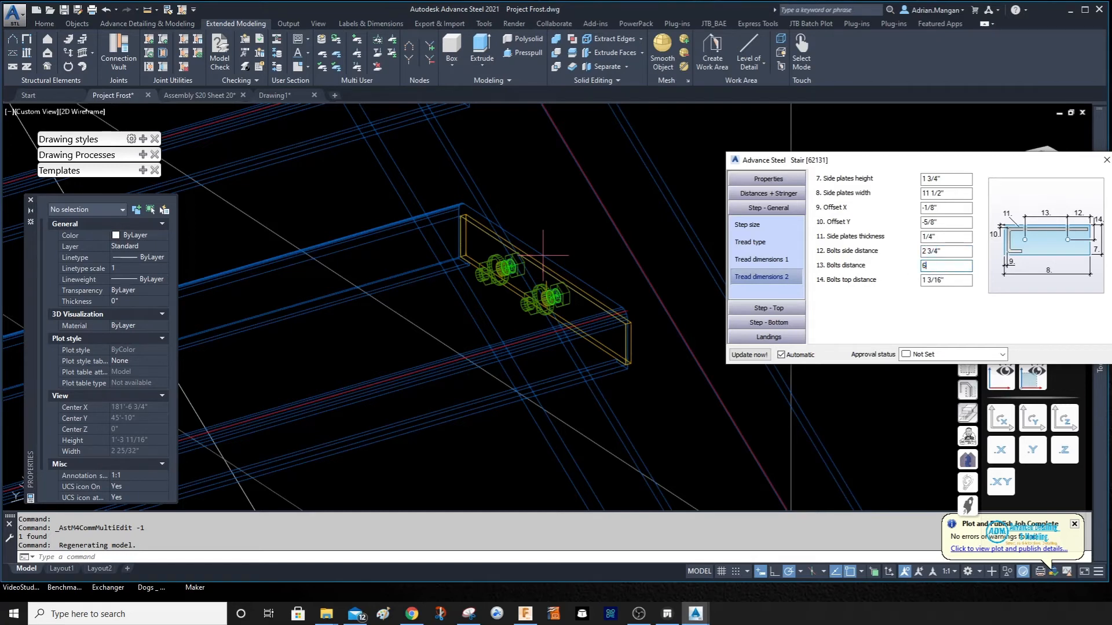
{"action": "key", "text": "Return"}
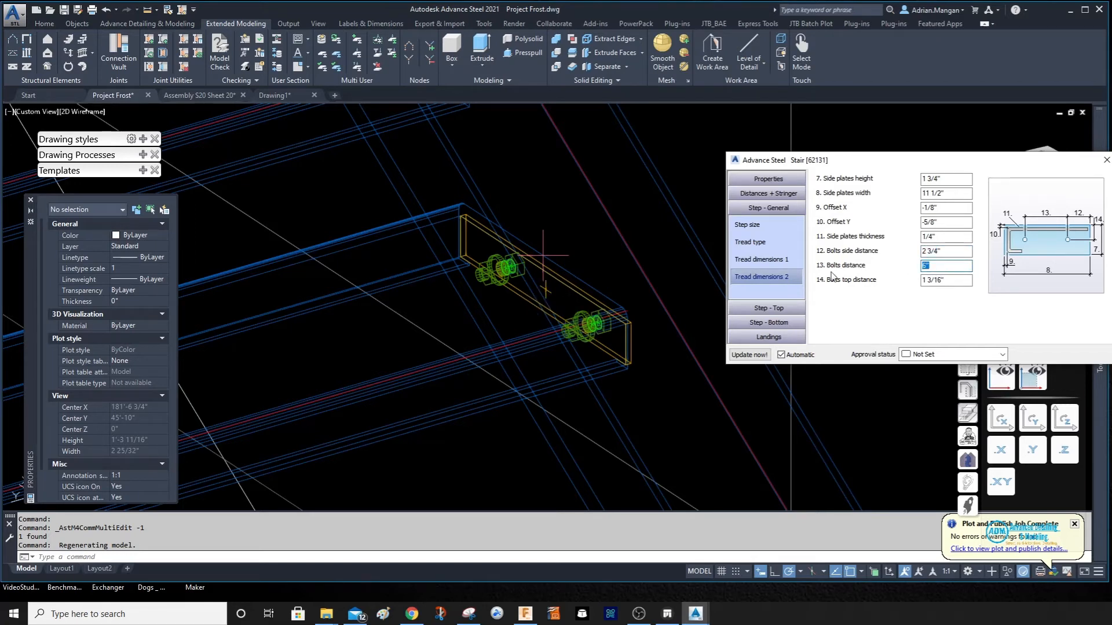
- Set the bolts top distance on the side plates to 7/8"
{"action": "left_click", "coordinate": [959, 281]}
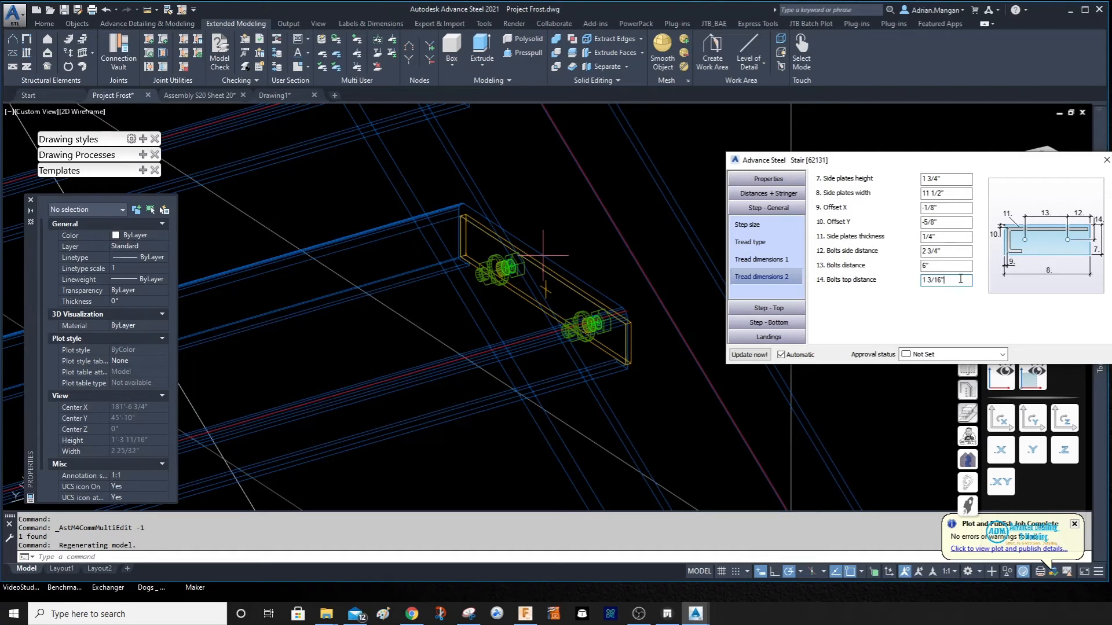
{"action": "left_click_drag", "start_coordinate": [956, 279], "coordinate": [919, 281]}
{"action": "type", "text": "7/8"}
{"action": "key", "text": "Return"}
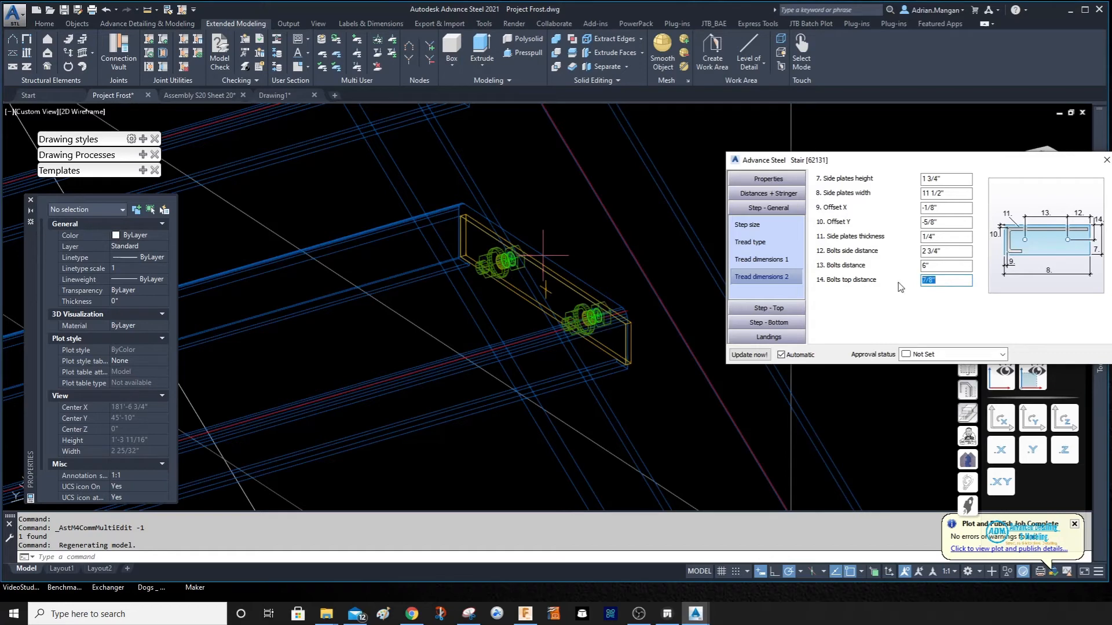
- Review the tread profile, bolt settings and side plate dimensions, and examine the bolted side plates along the stair
{"action": "mouse_move", "coordinate": [637, 321]}
{"action": "middle_mouse_down", "text": "shift"}
{"action": "mouse_move", "coordinate": [626, 318]}
{"action": "mouse_move", "coordinate": [650, 307]}
{"action": "middle_mouse_up", "text": "shift"}
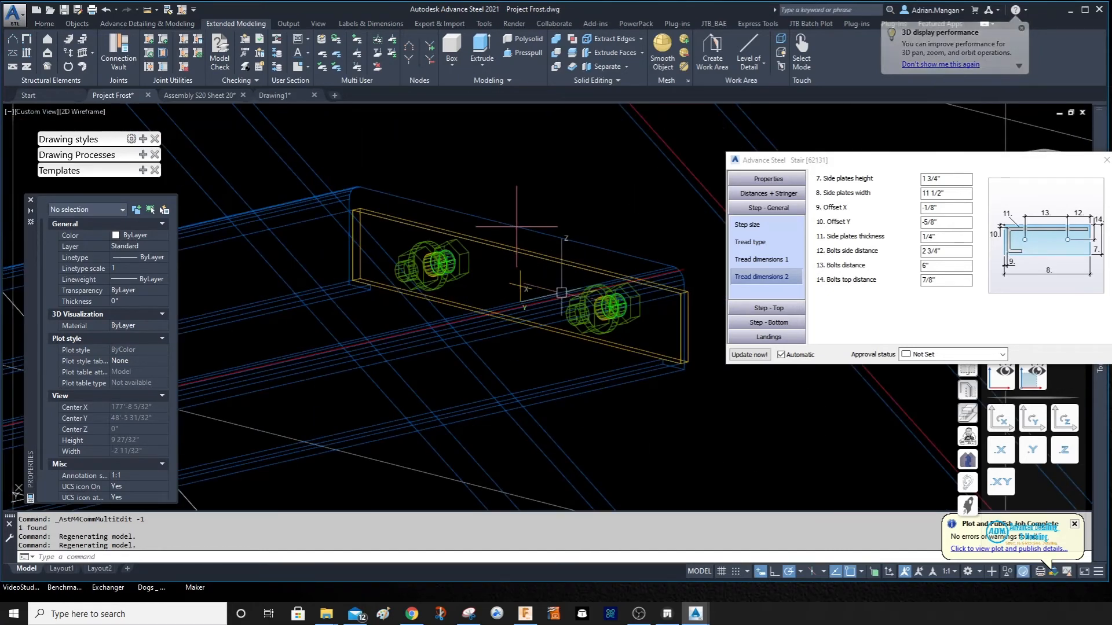
{"action": "left_click", "coordinate": [790, 262]}
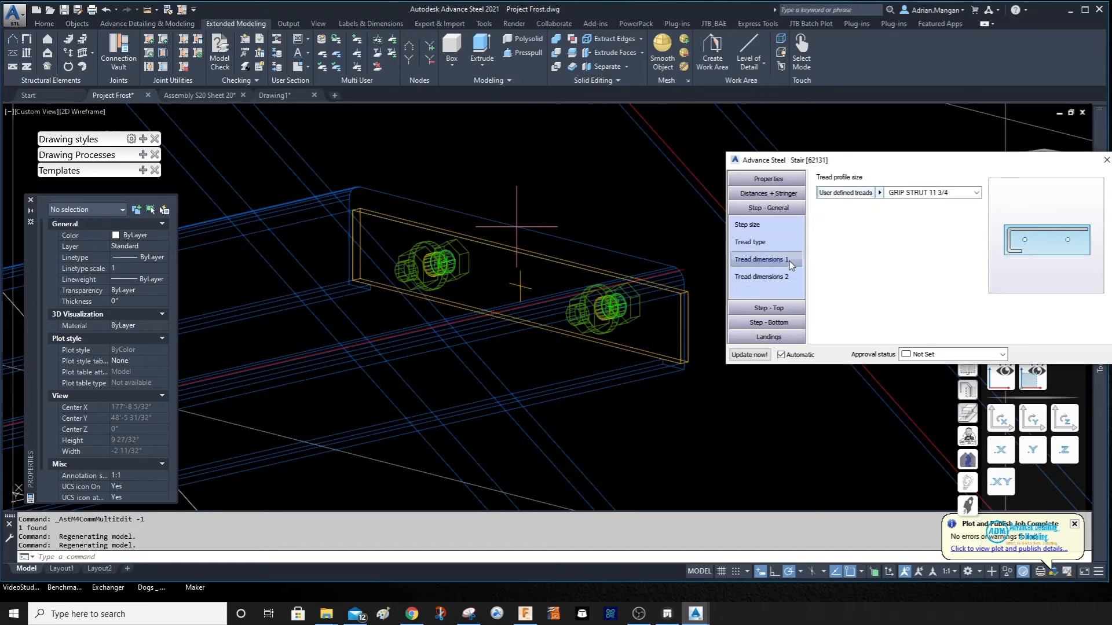
{"action": "left_click", "coordinate": [786, 243]}
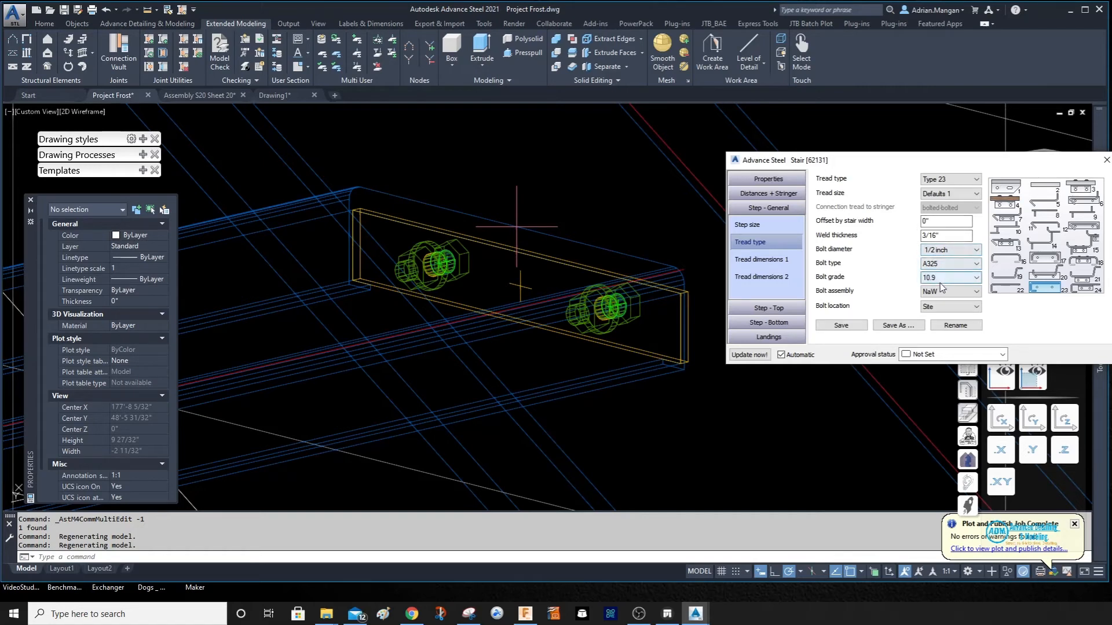
{"action": "scroll", "coordinate": [609, 258], "scroll_direction": "down", "scroll_amount": 6}
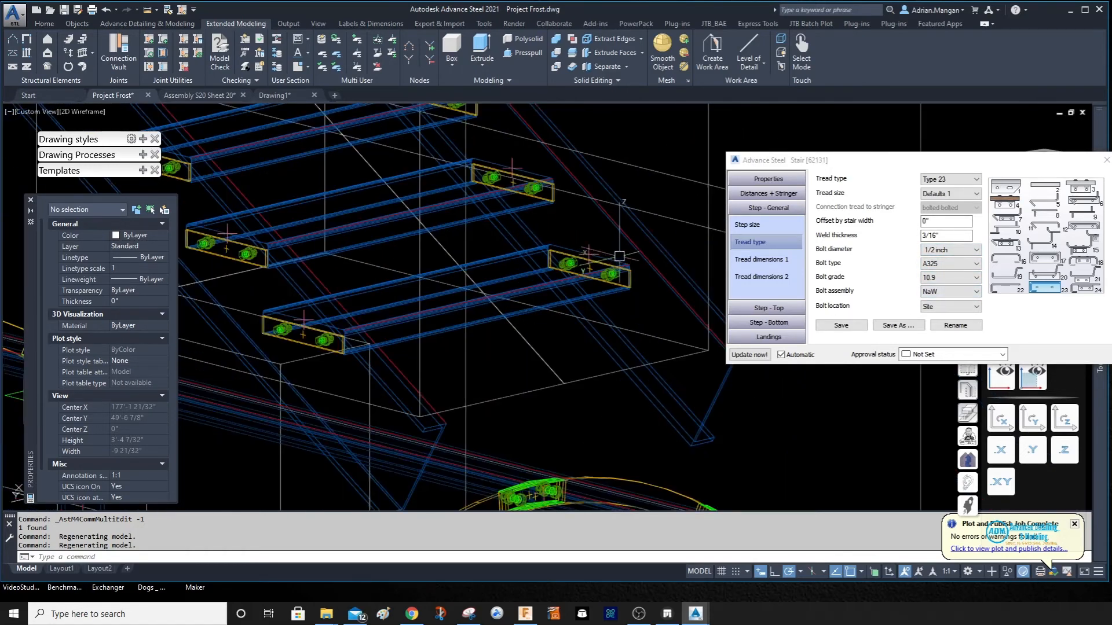
{"action": "scroll", "coordinate": [620, 257], "scroll_direction": "down", "scroll_amount": 4}
{"action": "middle_click_drag", "start_coordinate": [622, 264], "coordinate": [627, 299]}
{"action": "scroll", "coordinate": [627, 299], "scroll_direction": "up", "scroll_amount": 3}
{"action": "scroll", "coordinate": [515, 246], "scroll_direction": "up", "scroll_amount": 4}
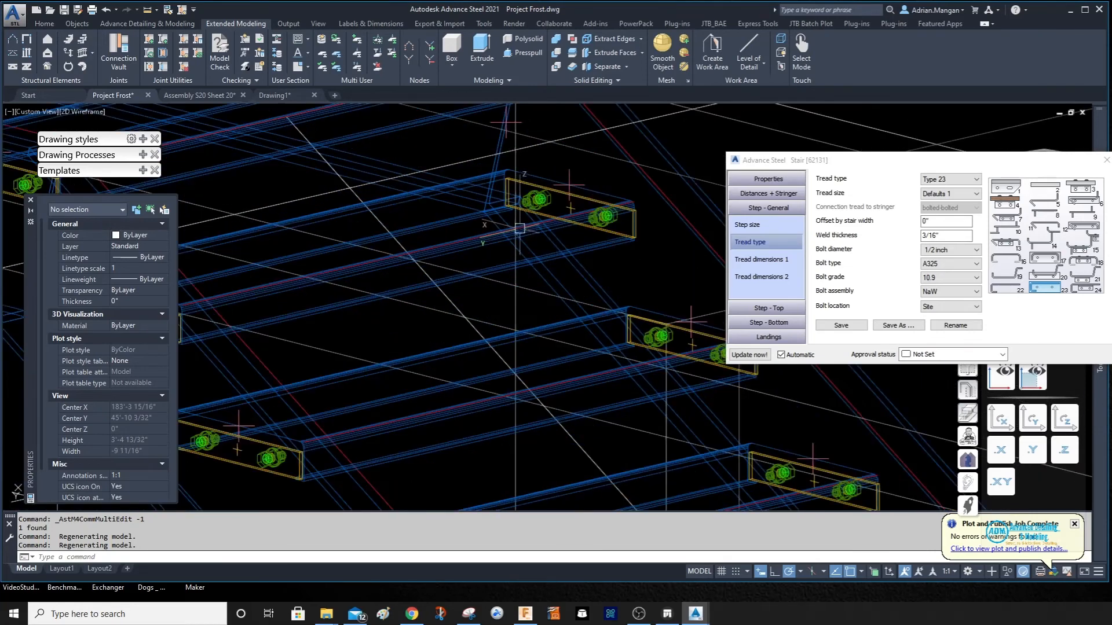
{"action": "middle_click_drag", "start_coordinate": [592, 228], "coordinate": [588, 230], "text": "shift"}
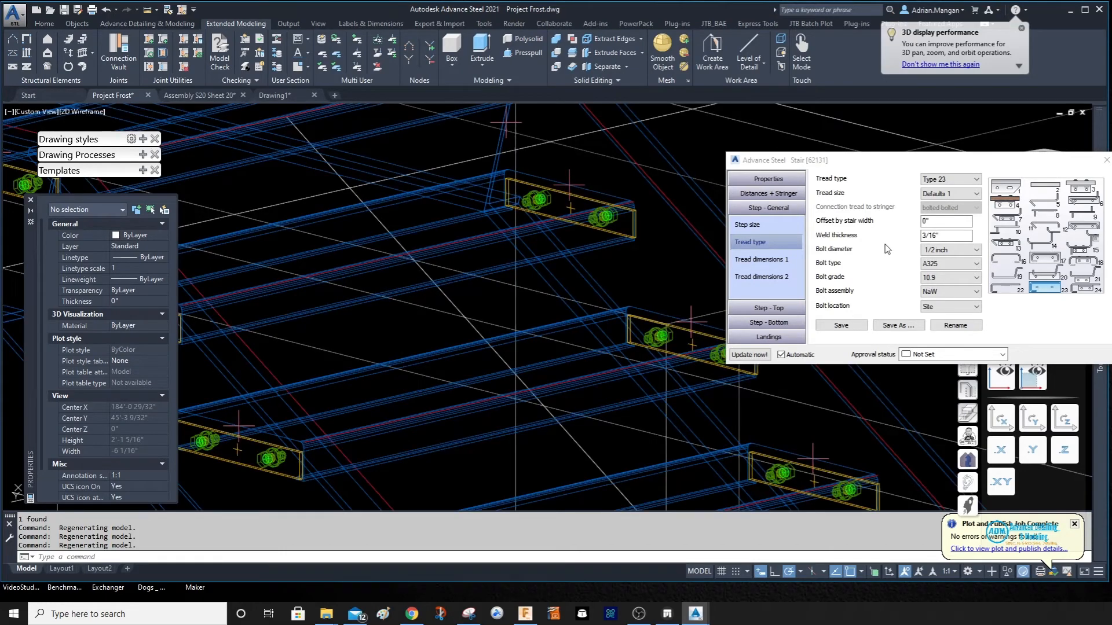
{"action": "scroll", "coordinate": [612, 200], "scroll_direction": "up", "scroll_amount": 3}
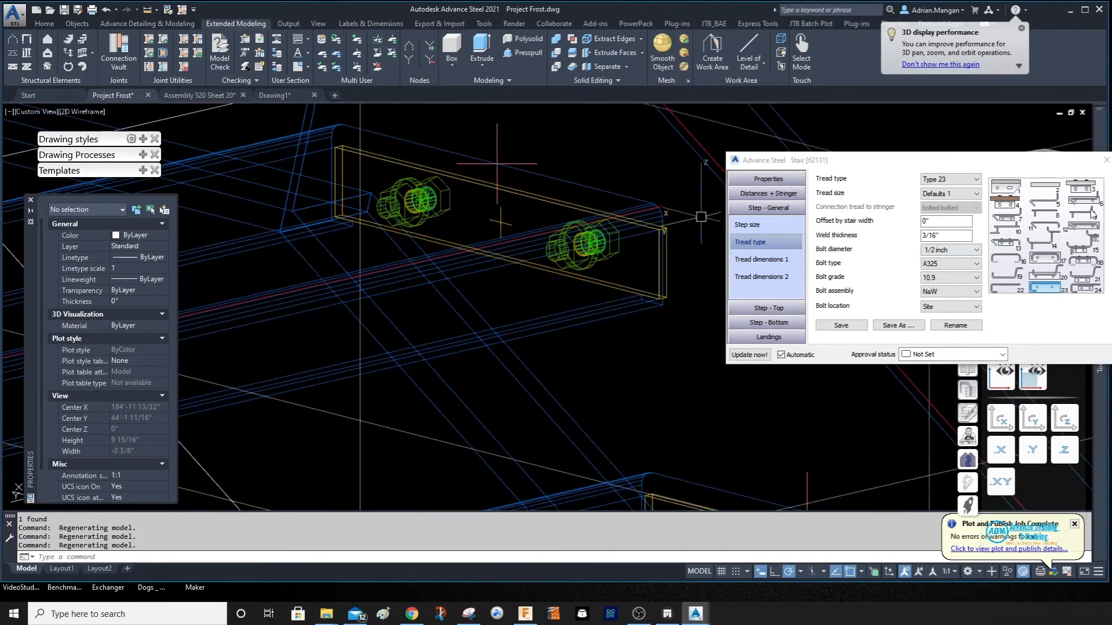
{"action": "left_click", "coordinate": [762, 277]}
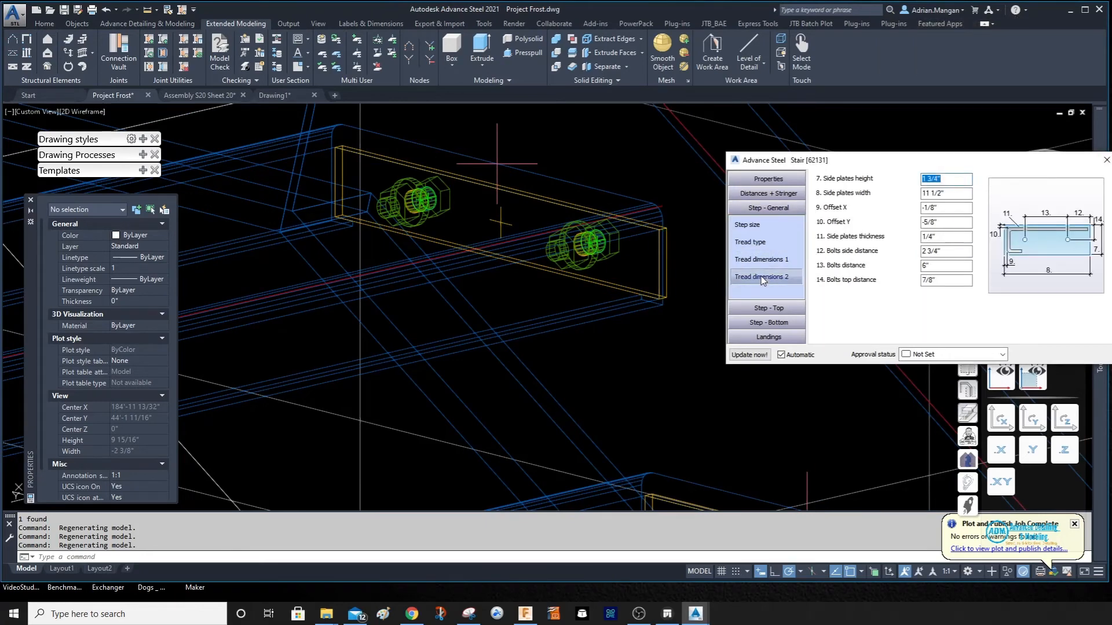
- Check the stair's step size and change the tread type to Type 22
{"action": "left_click", "coordinate": [771, 225]}
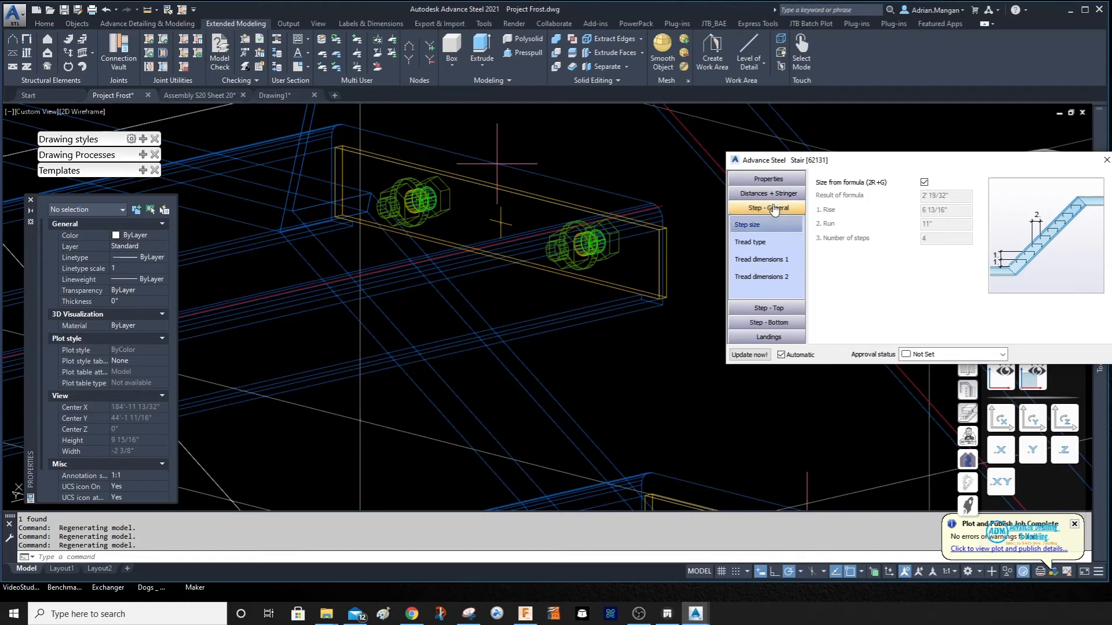
{"action": "scroll", "coordinate": [664, 277], "scroll_direction": "down", "scroll_amount": 5}
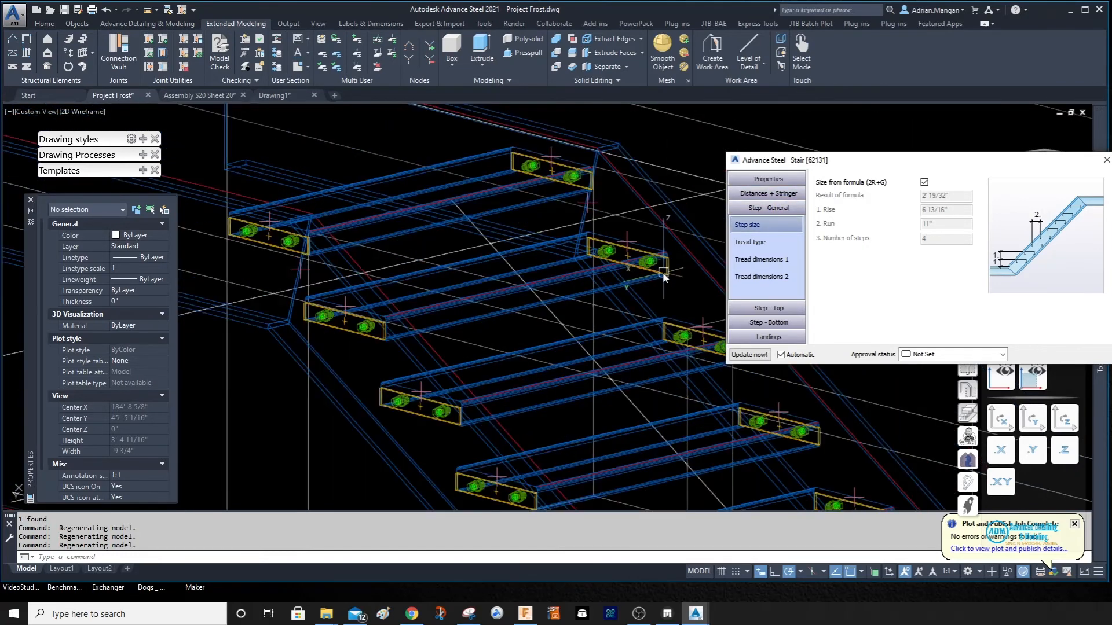
{"action": "left_click", "coordinate": [764, 241]}
{"action": "left_click", "coordinate": [770, 227]}
{"action": "left_click", "coordinate": [763, 242]}
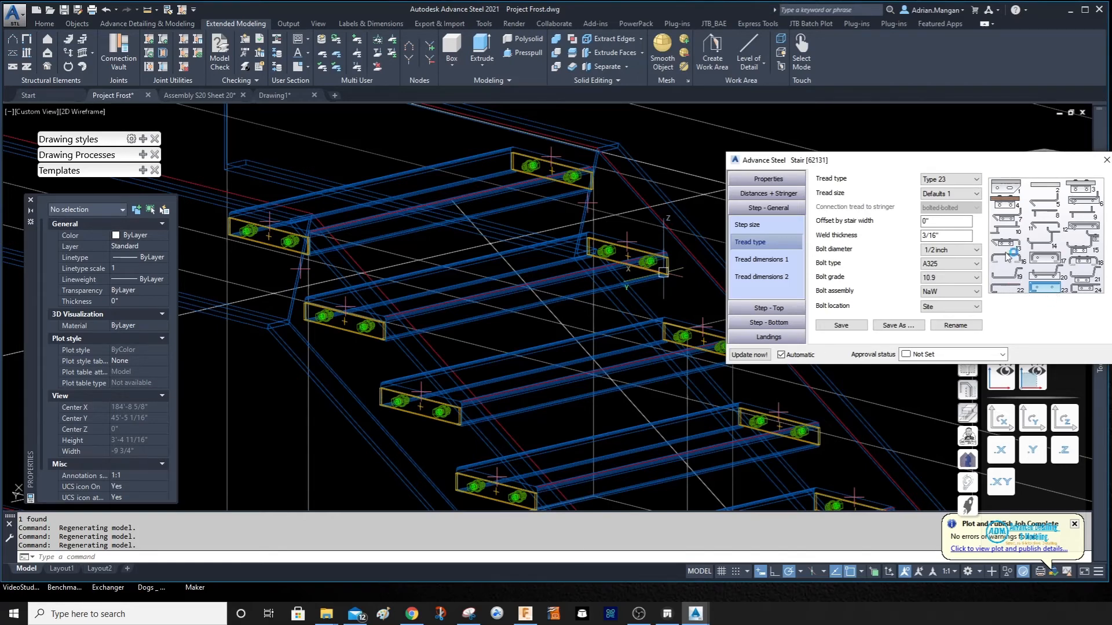
{"action": "left_click", "coordinate": [970, 181]}
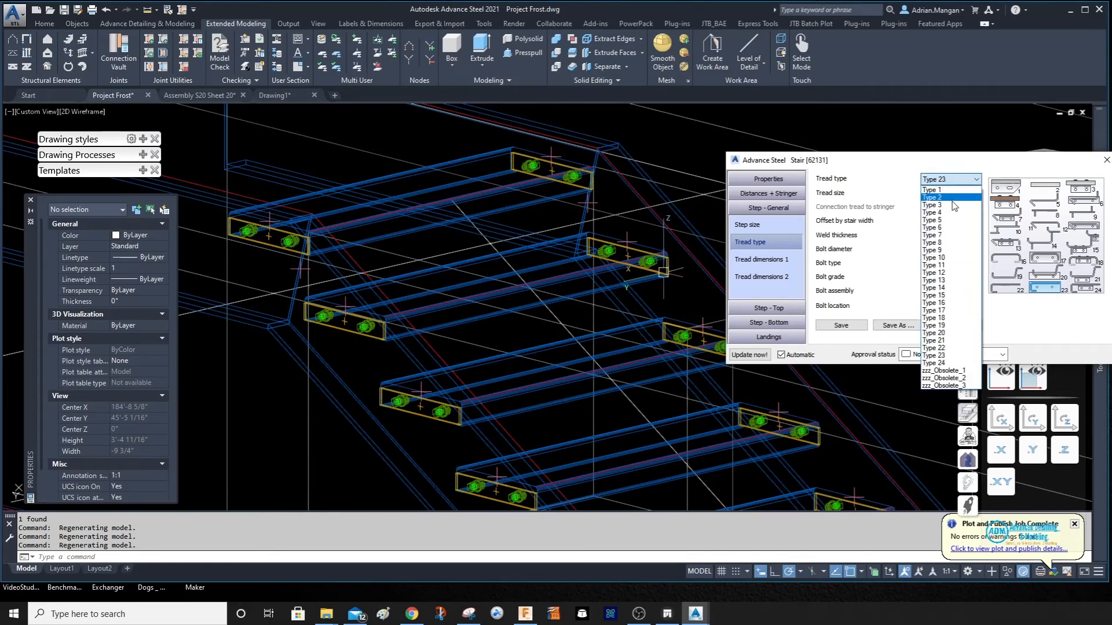
{"action": "left_click", "coordinate": [954, 350]}
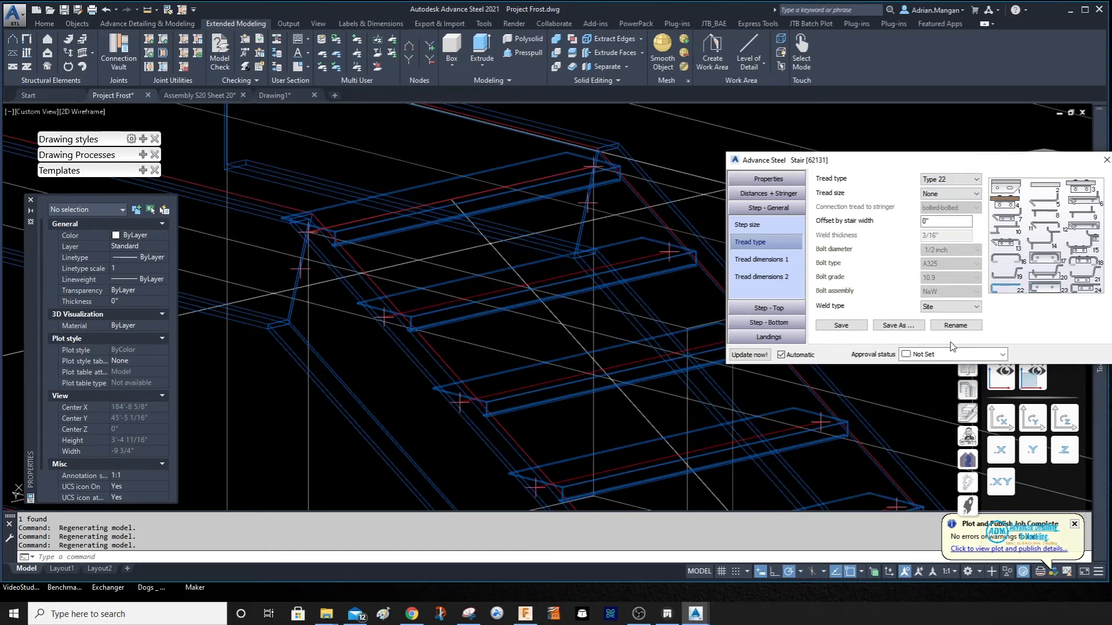
- Set the tread profile size to the user-defined GRIP STRUT 11 3/4 and close the stair's properties
{"action": "left_click", "coordinate": [761, 260]}
{"action": "left_click", "coordinate": [886, 195]}
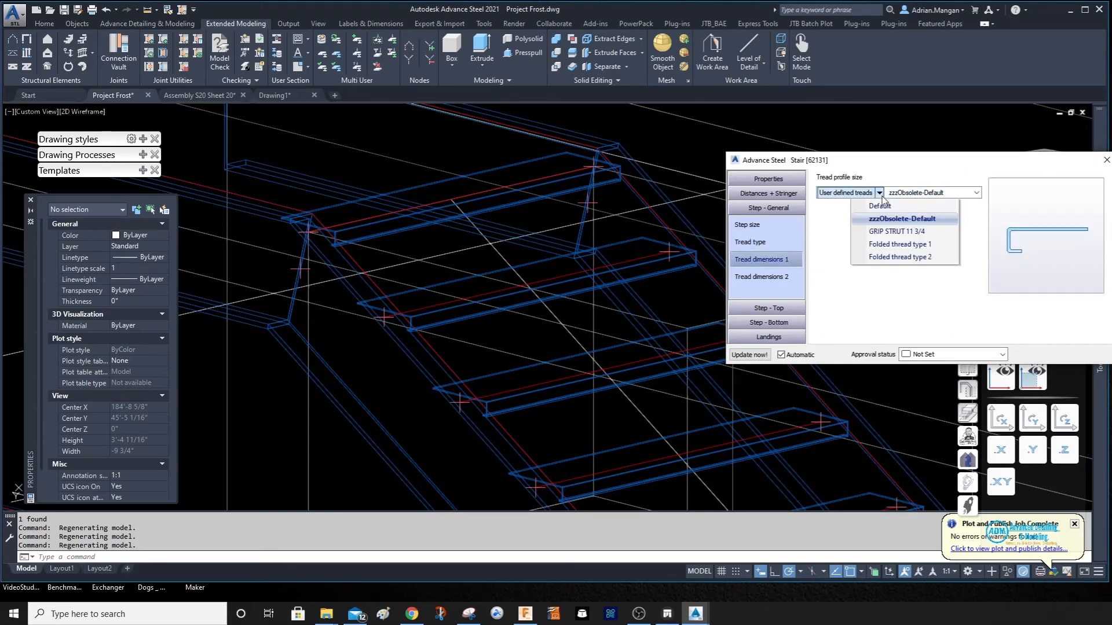
{"action": "left_click", "coordinate": [907, 235]}
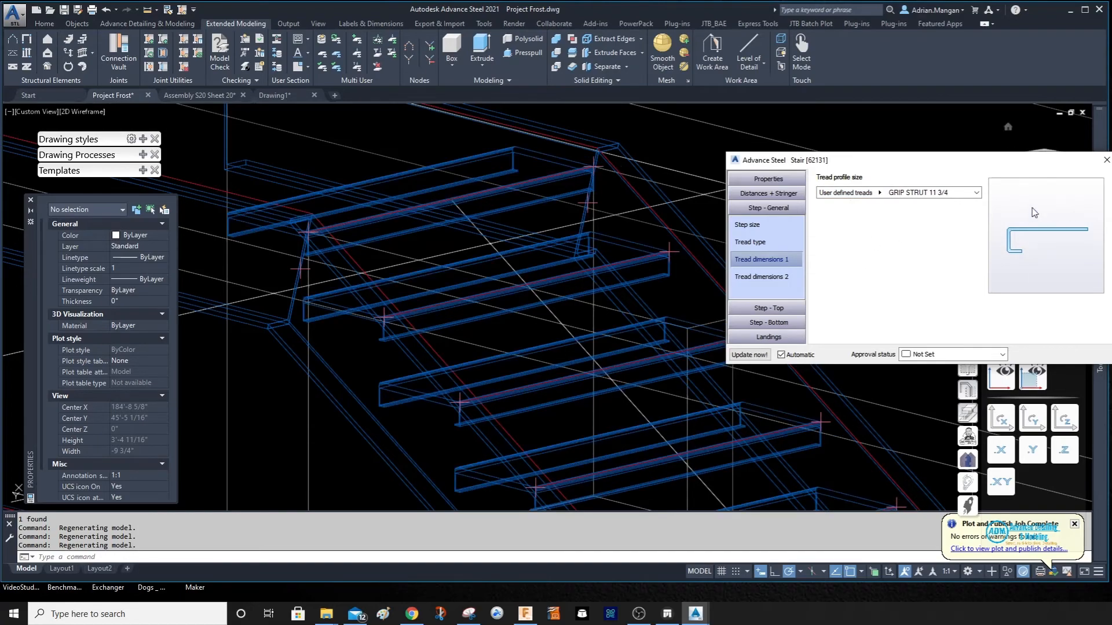
{"action": "left_click", "coordinate": [1109, 162]}
- Select a bolted side plate at the end of a tread on the long stair
{"action": "scroll", "coordinate": [628, 319], "scroll_direction": "down", "scroll_amount": 12}
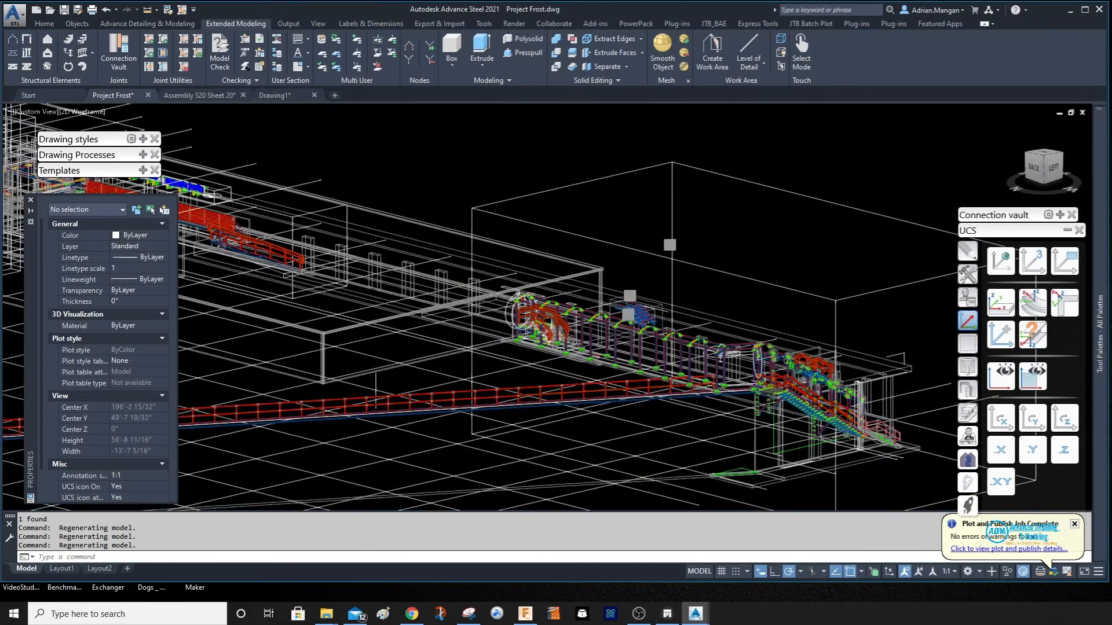
{"action": "middle_click_drag", "start_coordinate": [629, 315], "coordinate": [658, 232]}
{"action": "scroll", "coordinate": [745, 273], "scroll_direction": "up", "scroll_amount": 4}
{"action": "scroll", "coordinate": [689, 375], "scroll_direction": "up", "scroll_amount": 8}
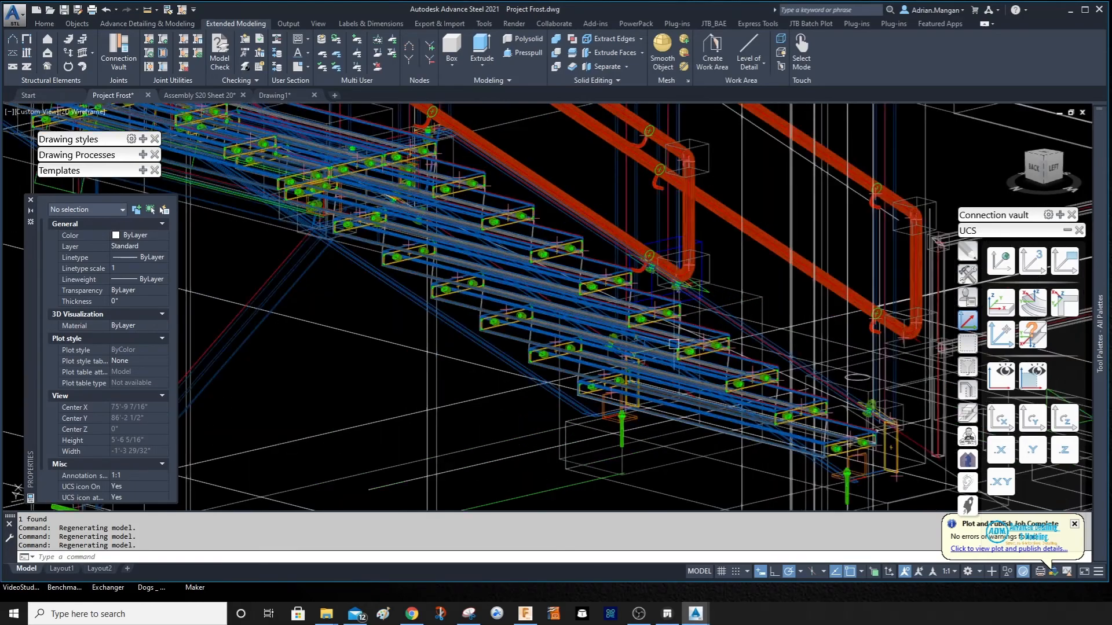
{"action": "left_click", "coordinate": [707, 307]}
{"action": "scroll", "coordinate": [708, 306], "scroll_direction": "up", "scroll_amount": 4}
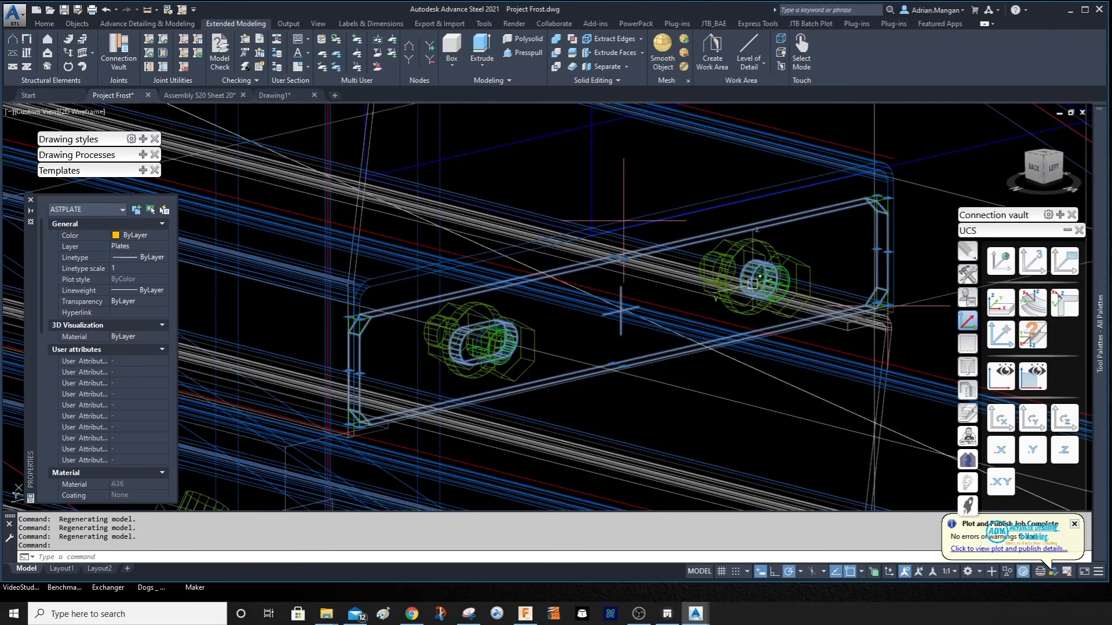
{"action": "left_click", "coordinate": [754, 277]}
{"action": "left_click", "coordinate": [539, 334]}
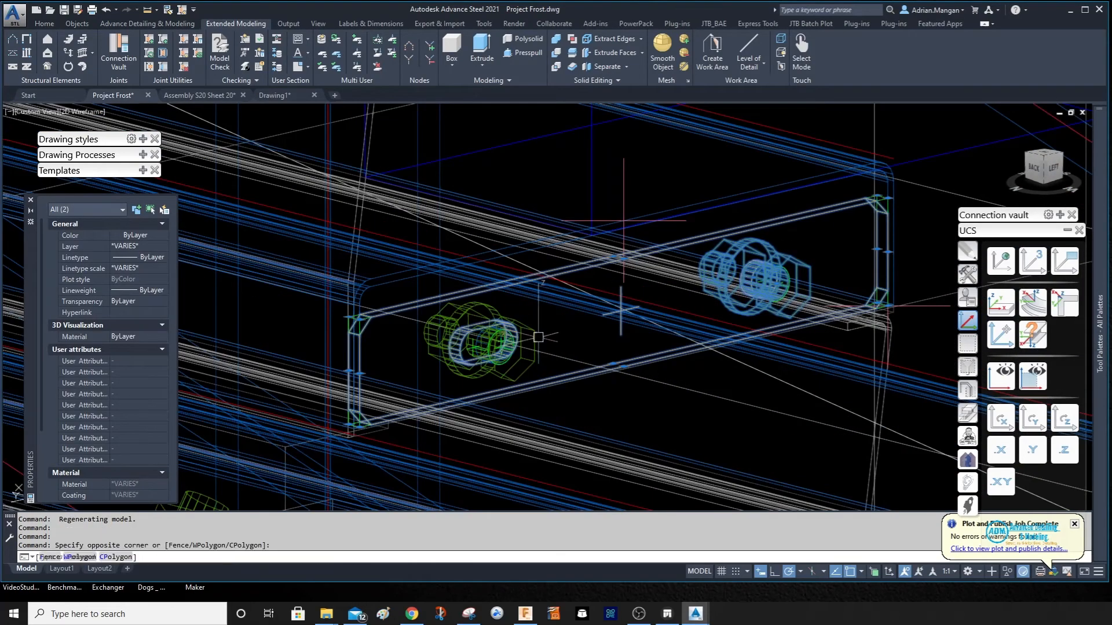
{"action": "left_click", "coordinate": [516, 339]}
{"action": "right_click", "coordinate": [542, 330]}
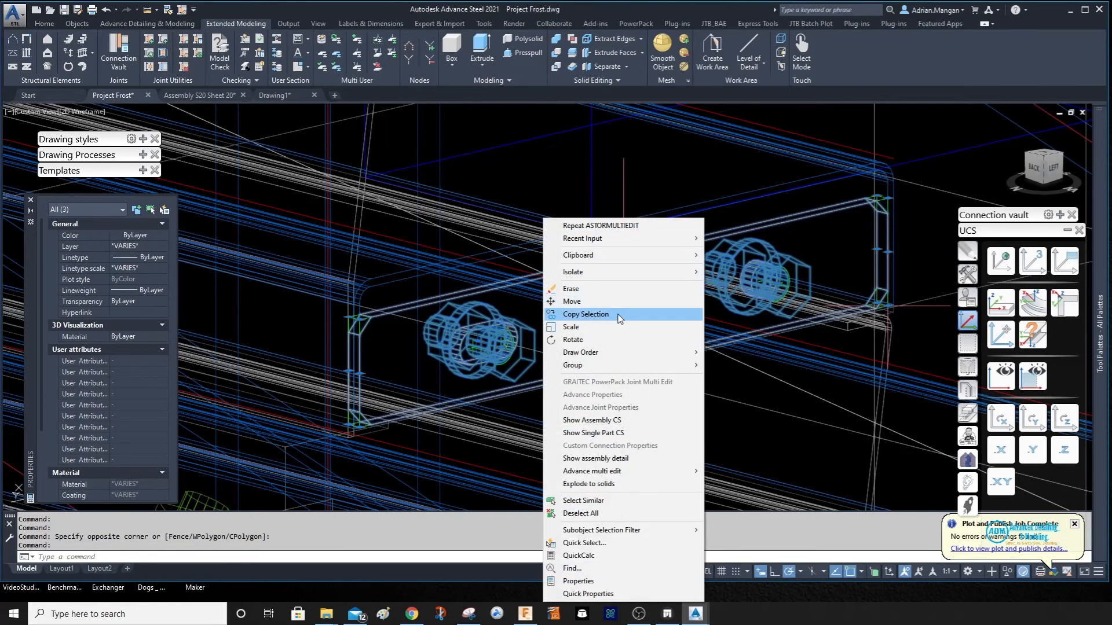
{"action": "left_click", "coordinate": [969, 275]}
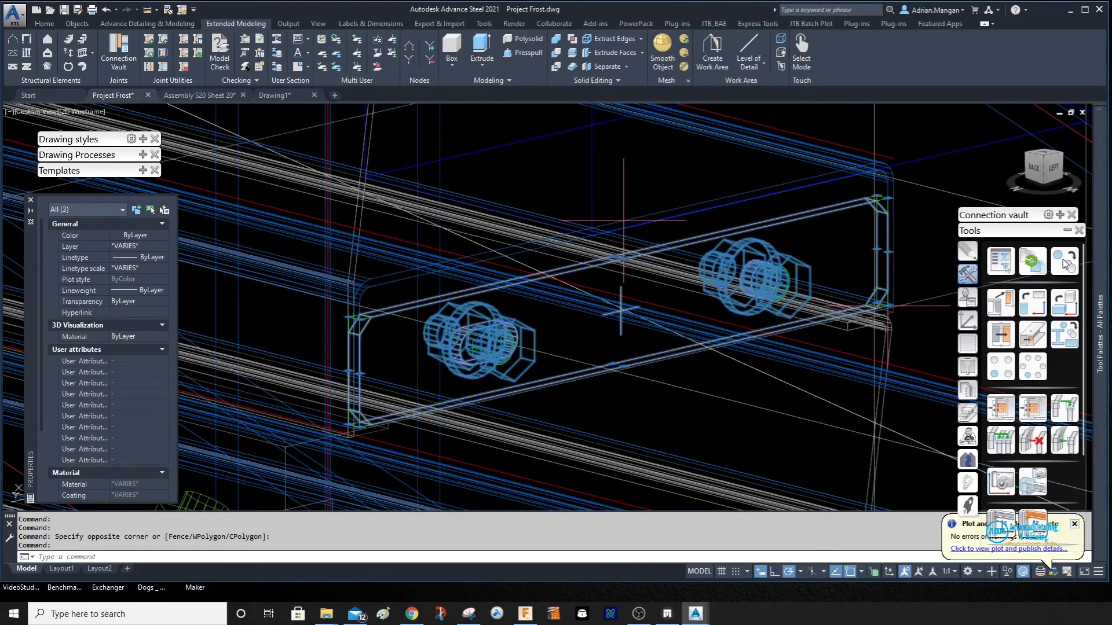
{"action": "left_click", "coordinate": [1064, 263]}
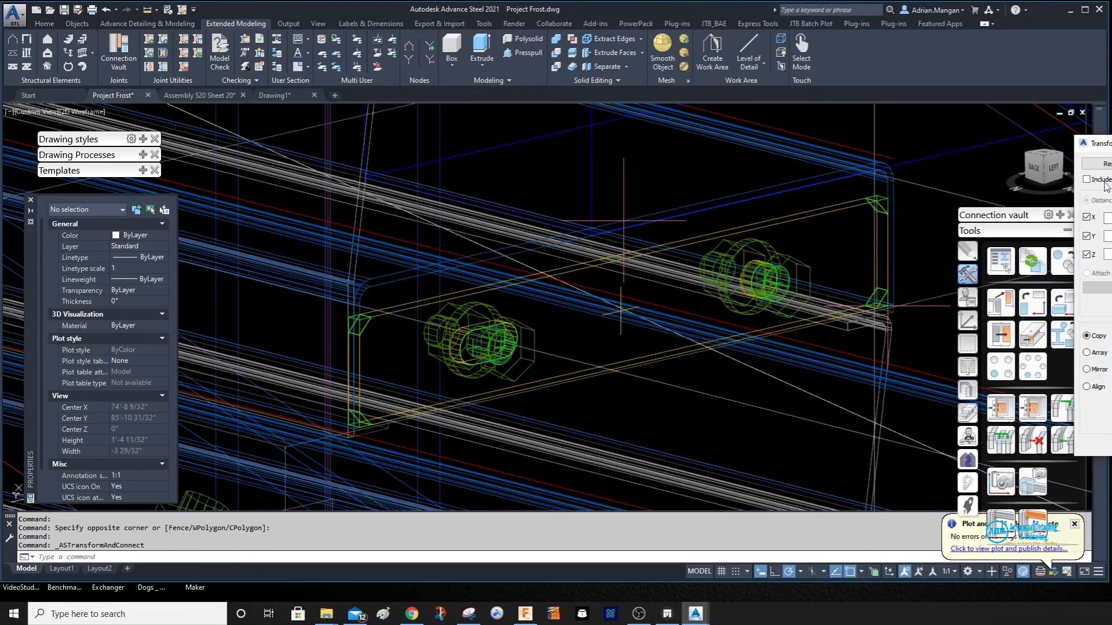
{"action": "key", "text": "Return"}
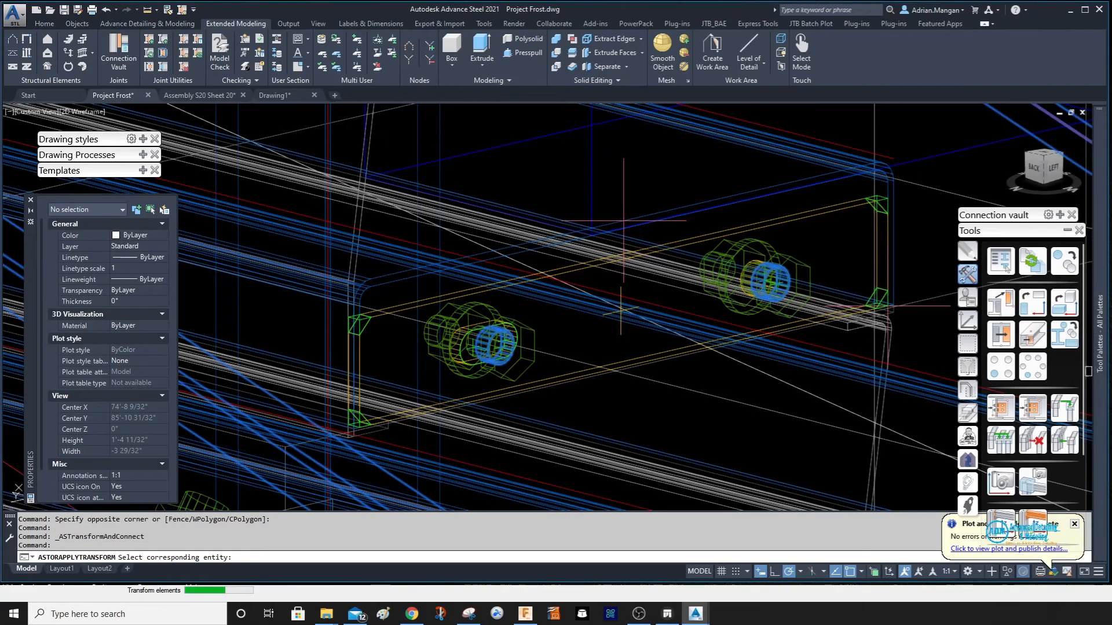
{"action": "key", "text": "Escape"}
- Copy the side plate and its bolt, without connected elements, from the plate's lower corner to the lower corner of the small stair's tread end
{"action": "left_click", "coordinate": [797, 250]}
{"action": "left_click", "coordinate": [776, 258]}
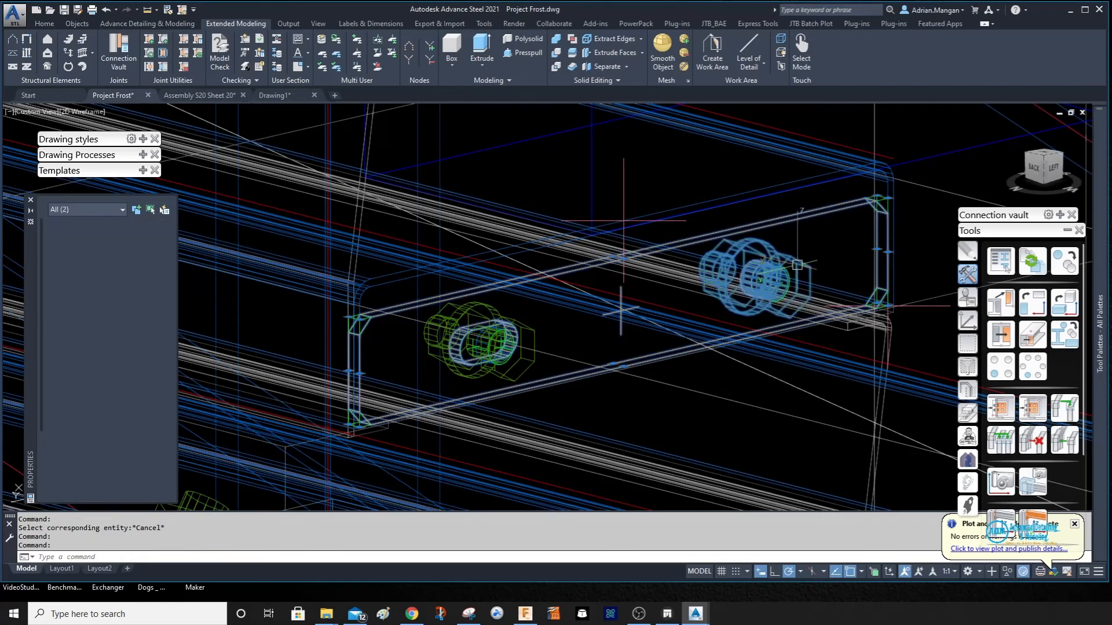
{"action": "left_click", "coordinate": [1004, 301]}
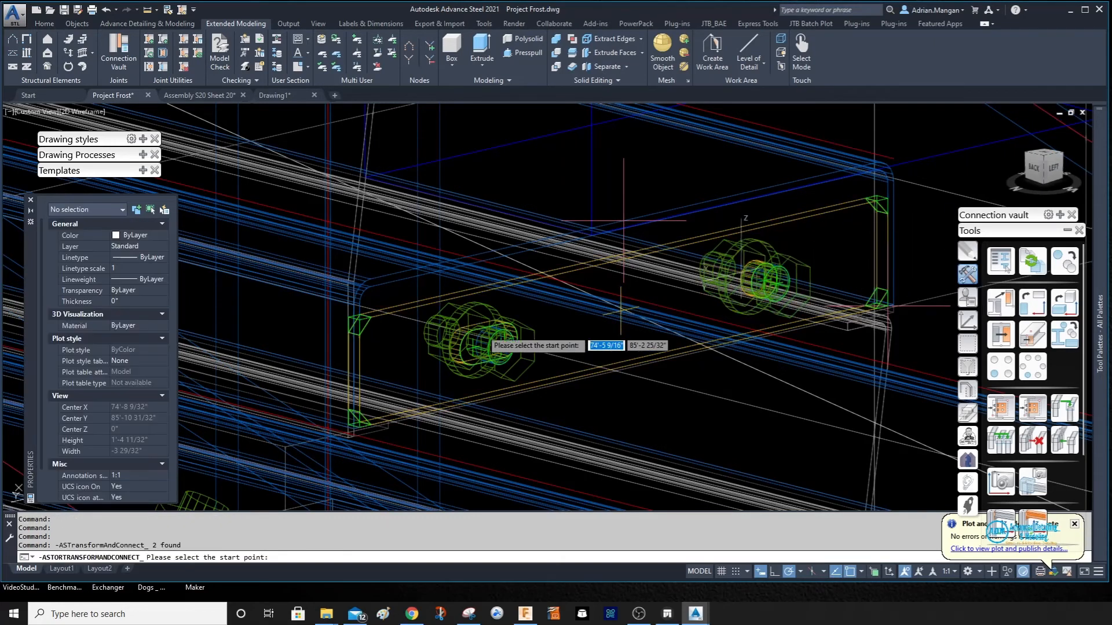
{"action": "scroll", "coordinate": [348, 422], "scroll_direction": "up", "scroll_amount": 3}
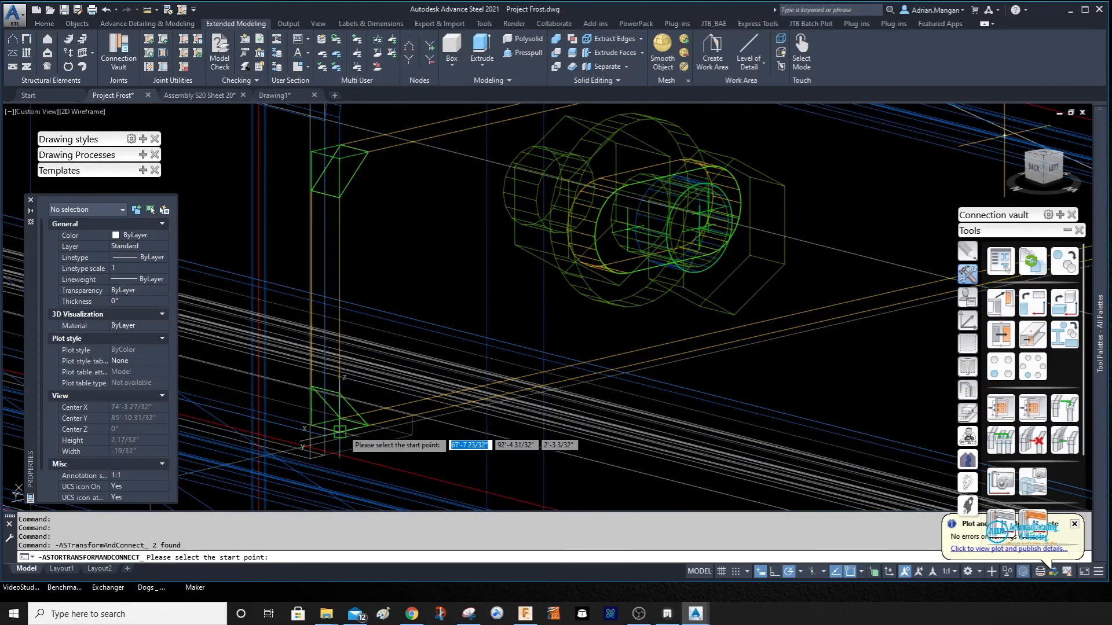
{"action": "left_click", "coordinate": [342, 425]}
{"action": "scroll", "coordinate": [697, 277], "scroll_direction": "down", "scroll_amount": 10}
{"action": "middle_click_drag", "start_coordinate": [697, 277], "coordinate": [509, 436]}
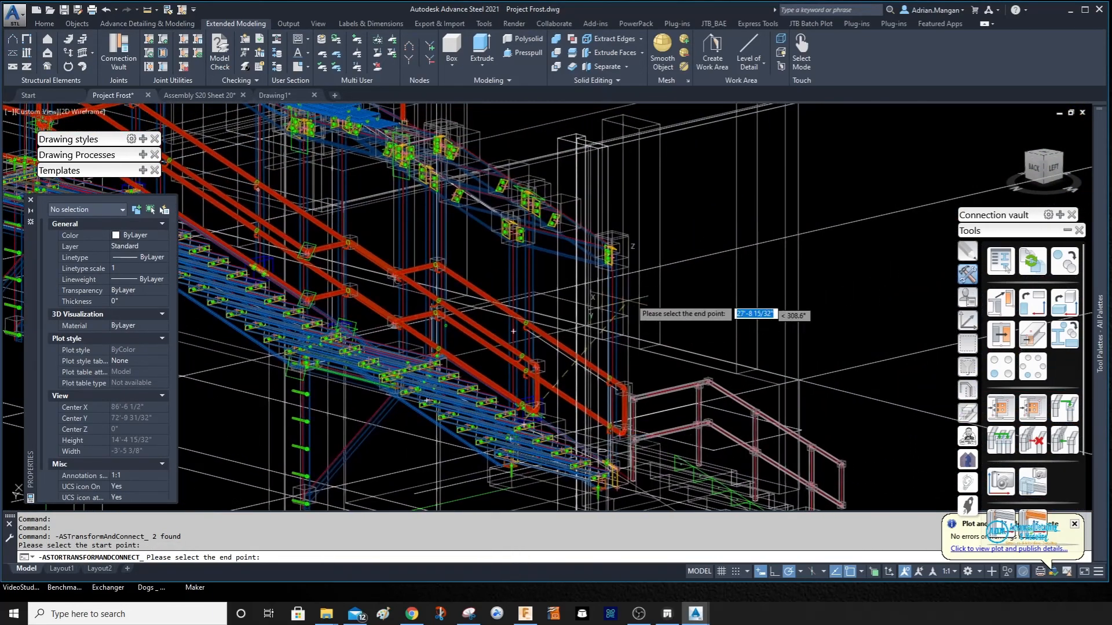
{"action": "scroll", "coordinate": [685, 276], "scroll_direction": "down", "scroll_amount": 5}
{"action": "middle_click_drag", "start_coordinate": [685, 280], "coordinate": [539, 337]}
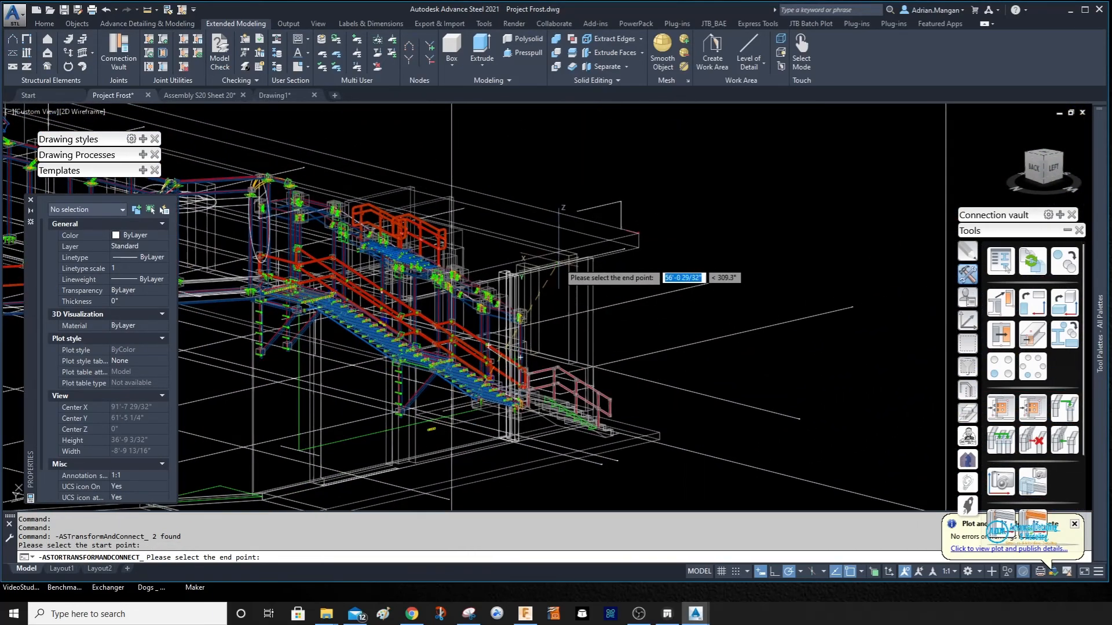
{"action": "scroll", "coordinate": [605, 295], "scroll_direction": "up", "scroll_amount": 2}
{"action": "middle_click_drag", "start_coordinate": [608, 291], "coordinate": [564, 336]}
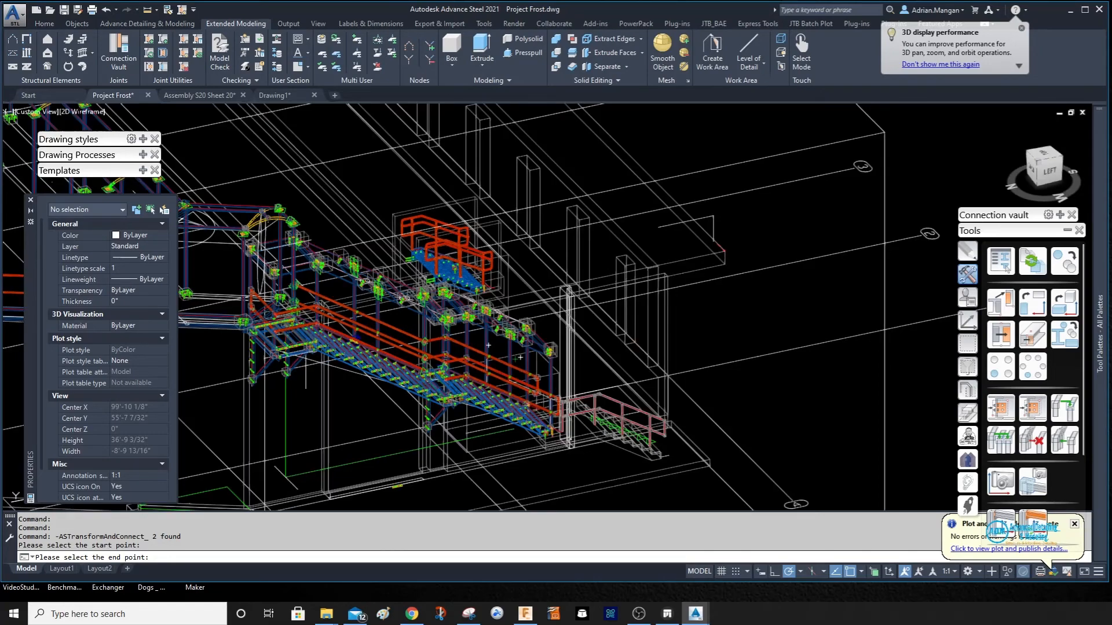
{"action": "scroll", "coordinate": [642, 251], "scroll_direction": "up", "scroll_amount": 4}
{"action": "scroll", "coordinate": [641, 250], "scroll_direction": "down", "scroll_amount": 5}
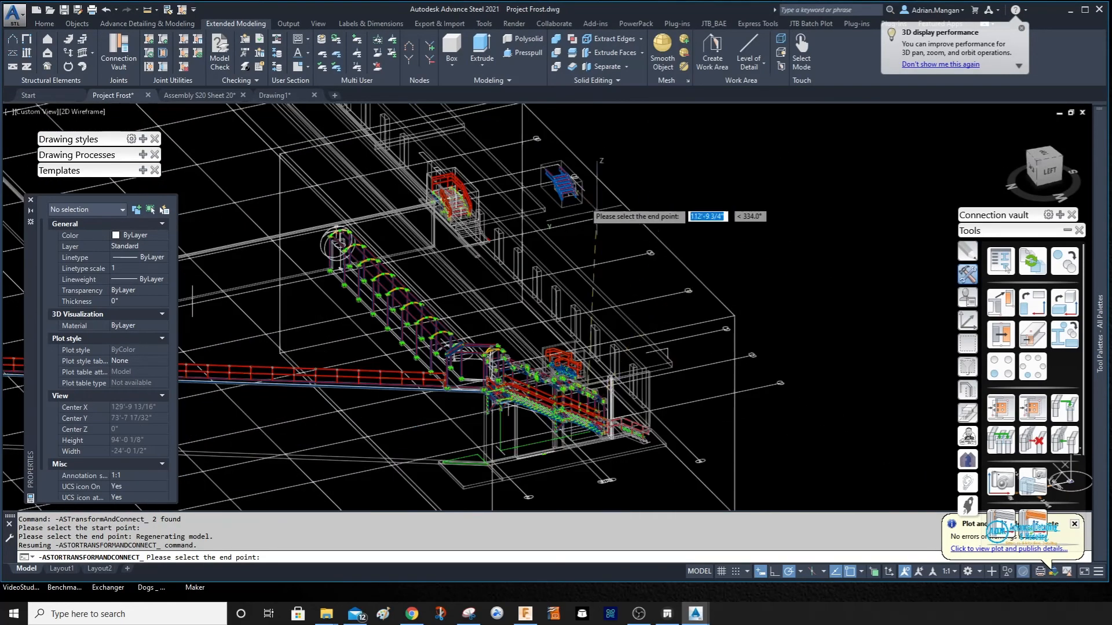
{"action": "scroll", "coordinate": [558, 180], "scroll_direction": "up", "scroll_amount": 4}
{"action": "scroll", "coordinate": [600, 215], "scroll_direction": "up", "scroll_amount": 7}
{"action": "scroll", "coordinate": [640, 329], "scroll_direction": "up", "scroll_amount": 2}
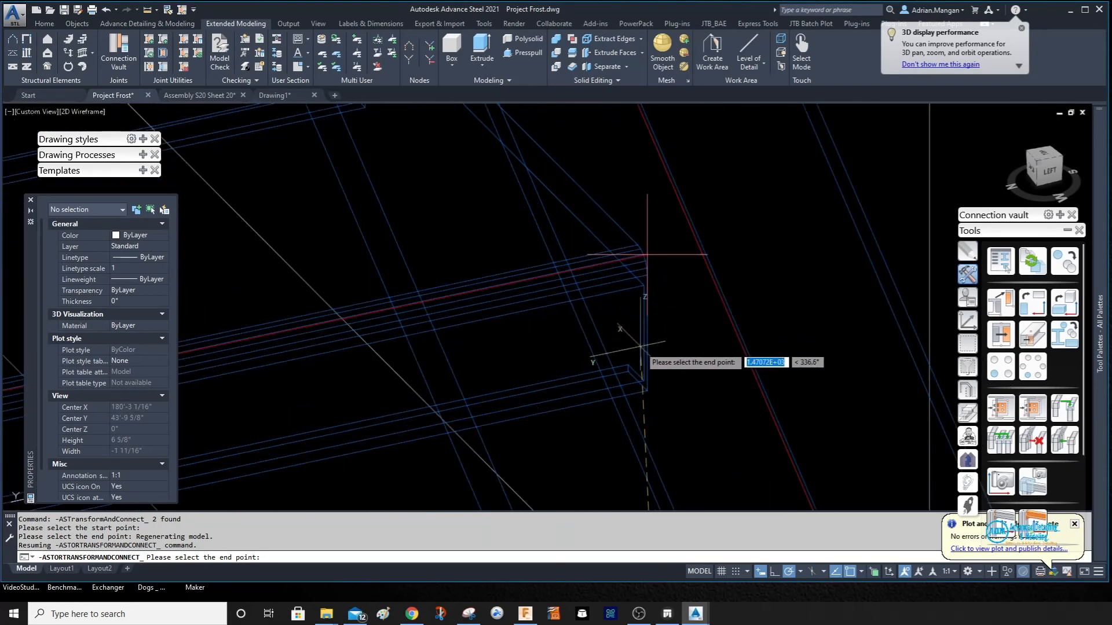
{"action": "left_click", "coordinate": [644, 381]}
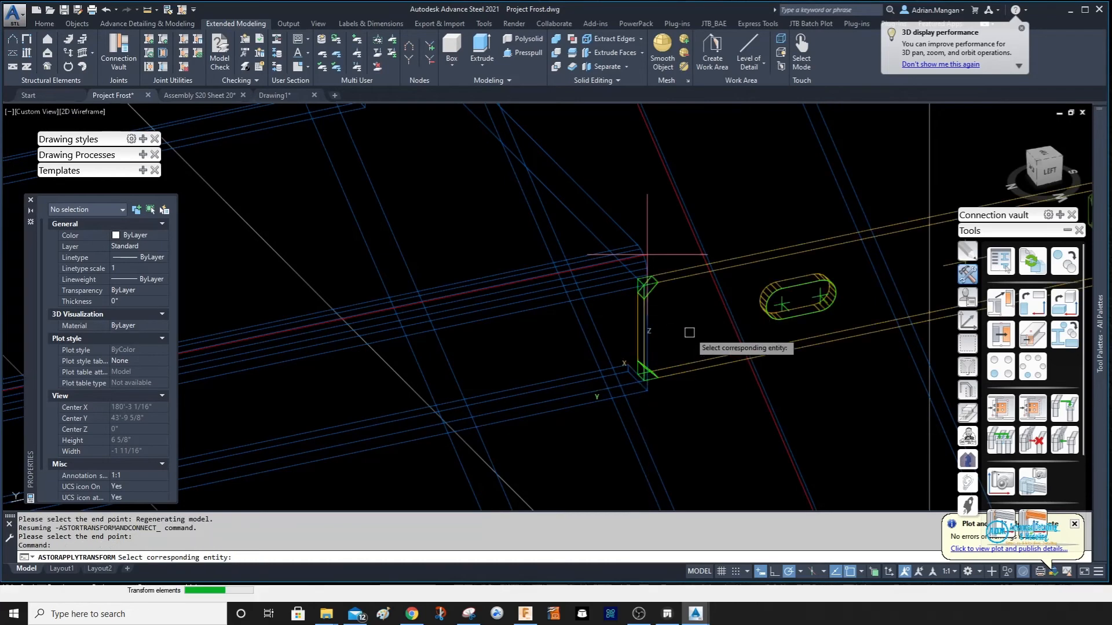
{"action": "key", "text": "Escape"}
- Rotate the copied side plate about its lower corner so it runs in the direction of the tread's depth
{"action": "scroll", "coordinate": [666, 293], "scroll_direction": "down", "scroll_amount": 5}
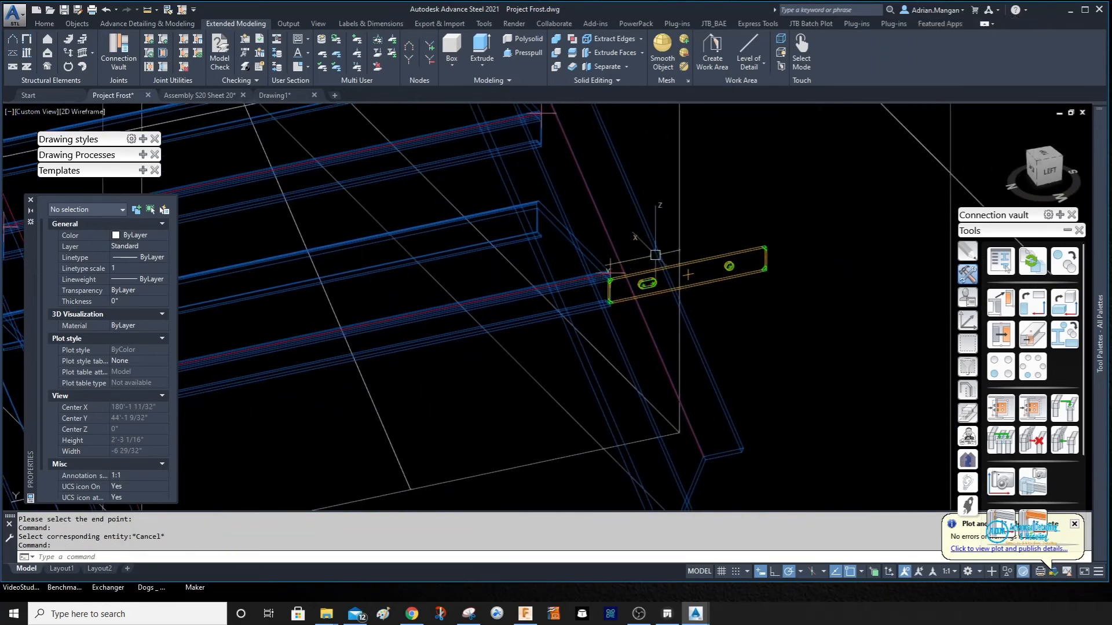
{"action": "left_click", "coordinate": [687, 274]}
{"action": "right_click", "coordinate": [654, 227]}
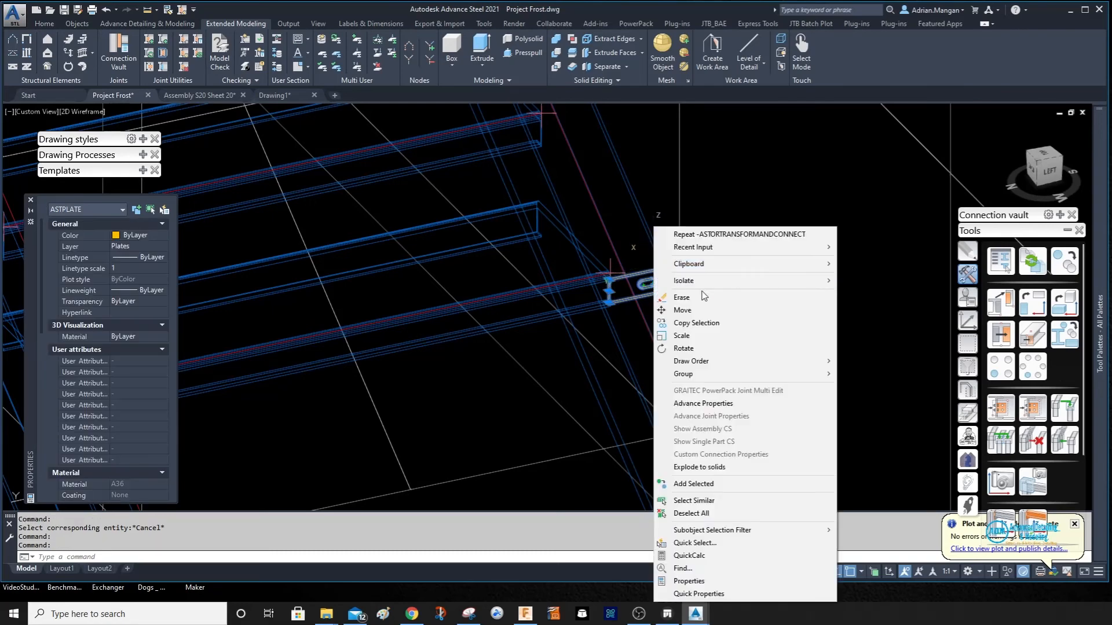
{"action": "left_click", "coordinate": [683, 348]}
{"action": "scroll", "coordinate": [605, 292], "scroll_direction": "up", "scroll_amount": 3}
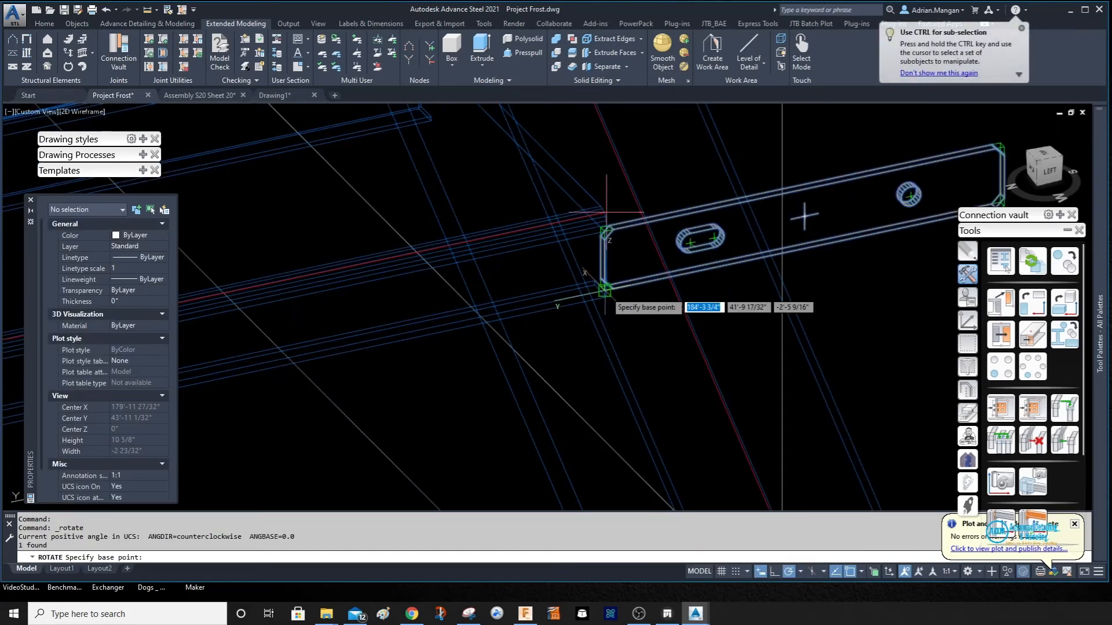
{"action": "left_click", "coordinate": [605, 290]}
{"action": "scroll", "coordinate": [579, 278], "scroll_direction": "down", "scroll_amount": 3}
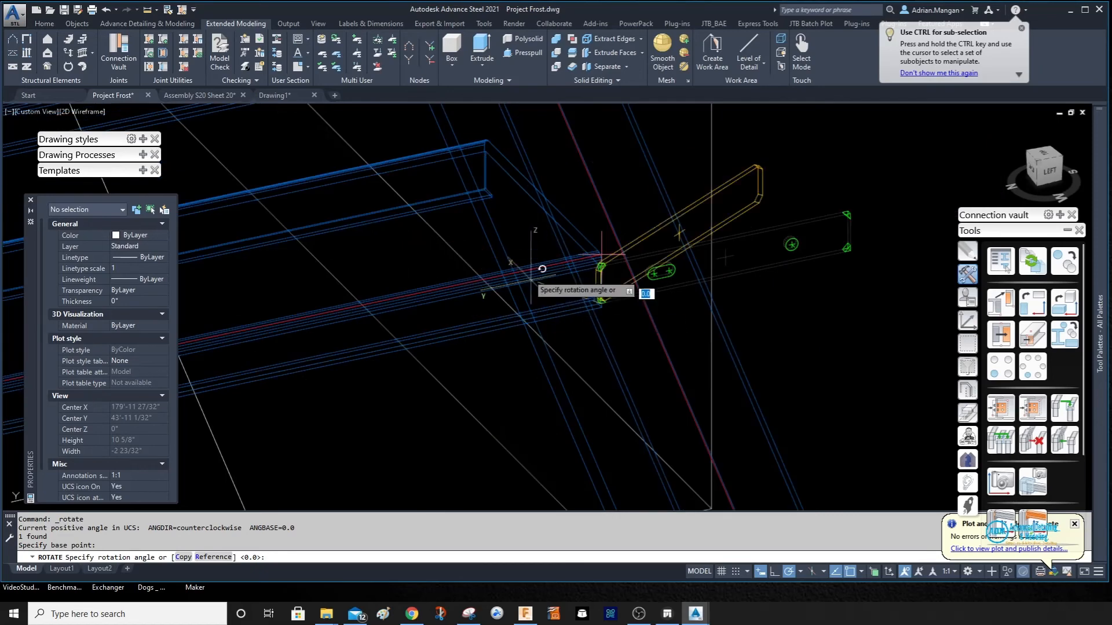
{"action": "left_click", "coordinate": [744, 272]}
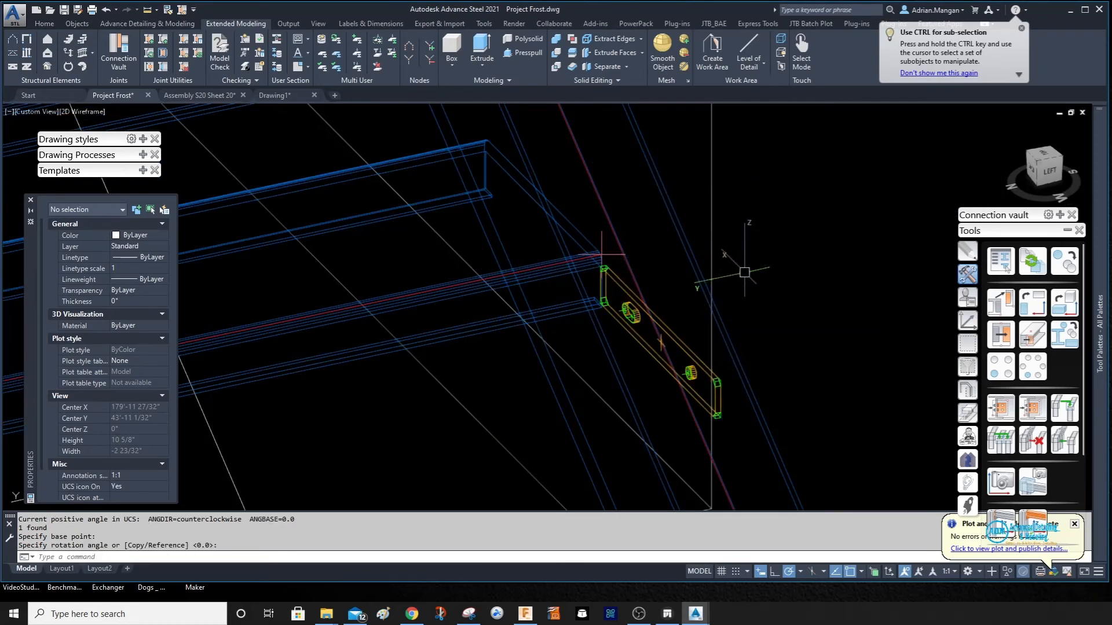
- Move the rotated side plate along the X axis only, from its far upper corner to the tread's end edge
{"action": "left_click", "coordinate": [631, 312]}
{"action": "right_click", "coordinate": [664, 339]}
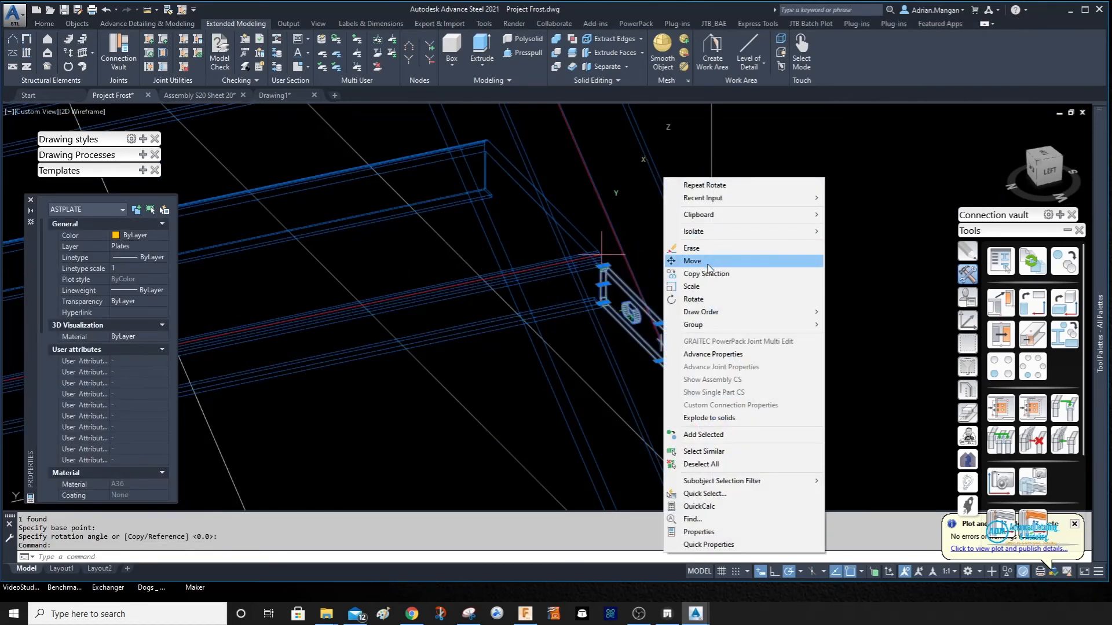
{"action": "left_click", "coordinate": [707, 268]}
{"action": "scroll", "coordinate": [695, 371], "scroll_direction": "up", "scroll_amount": 3}
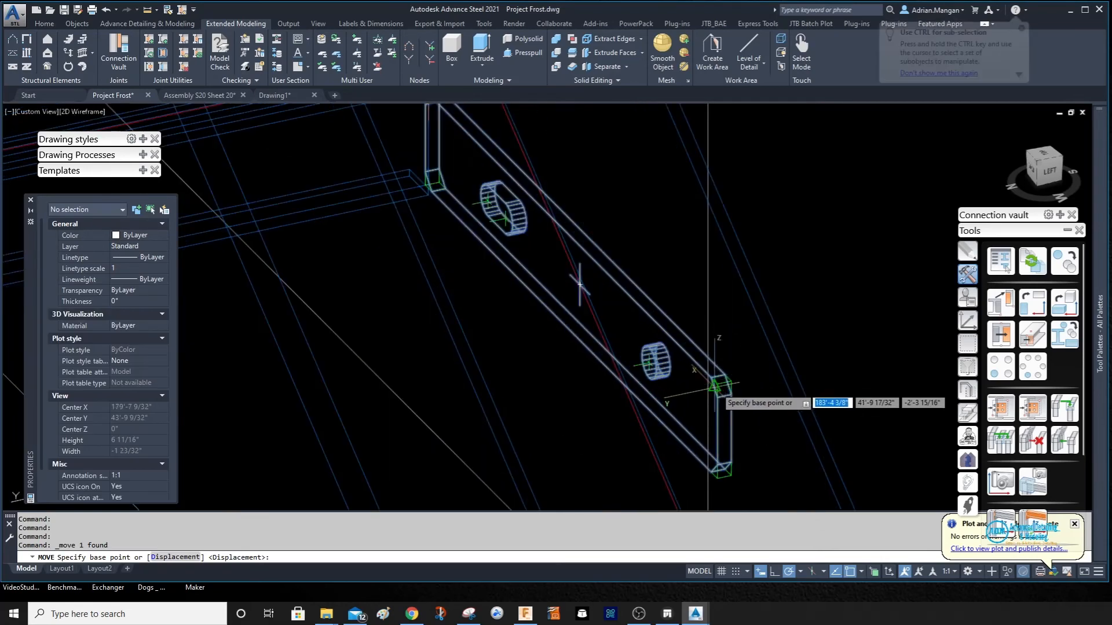
{"action": "left_click", "coordinate": [716, 386]}
{"action": "scroll", "coordinate": [753, 371], "scroll_direction": "down", "scroll_amount": 3}
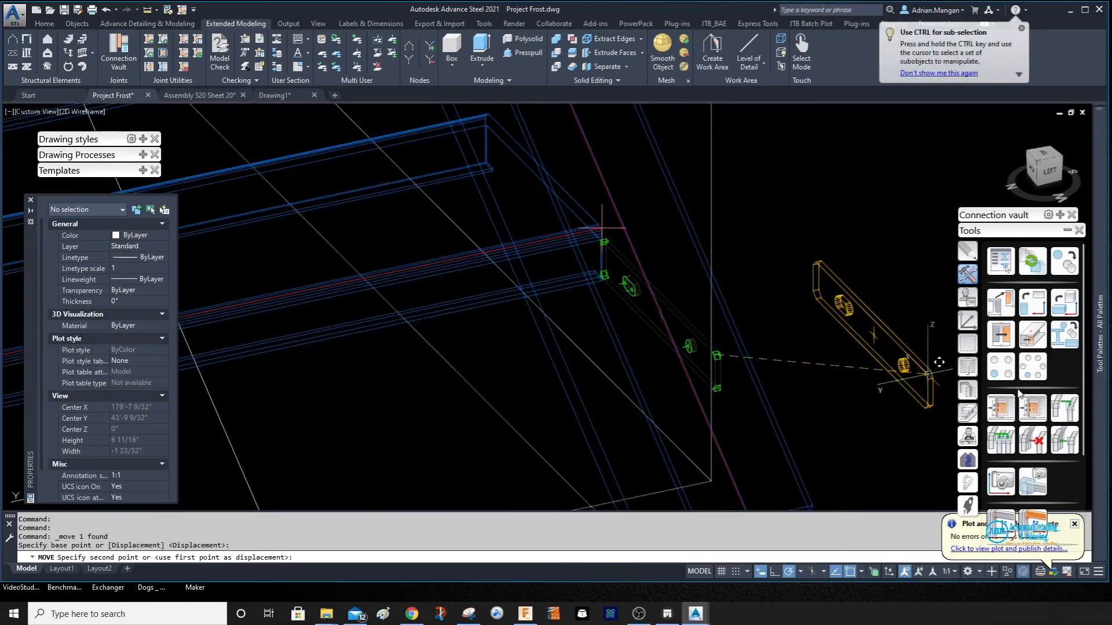
{"action": "left_click", "coordinate": [970, 325]}
{"action": "left_click", "coordinate": [1001, 450]}
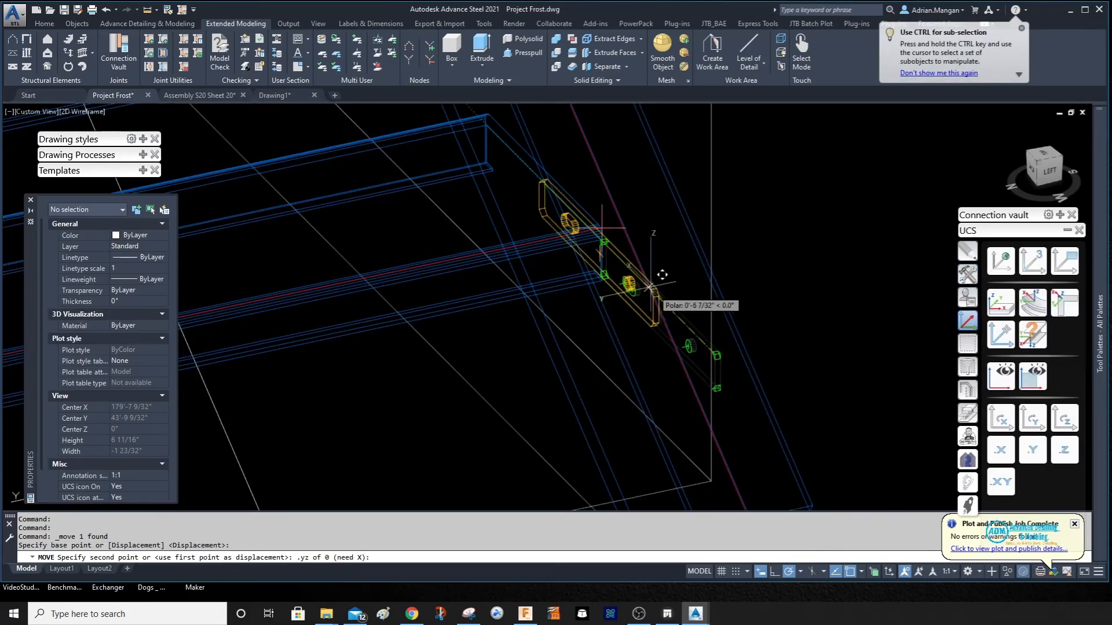
{"action": "scroll", "coordinate": [625, 263], "scroll_direction": "up", "scroll_amount": 6}
{"action": "left_click", "coordinate": [534, 235]}
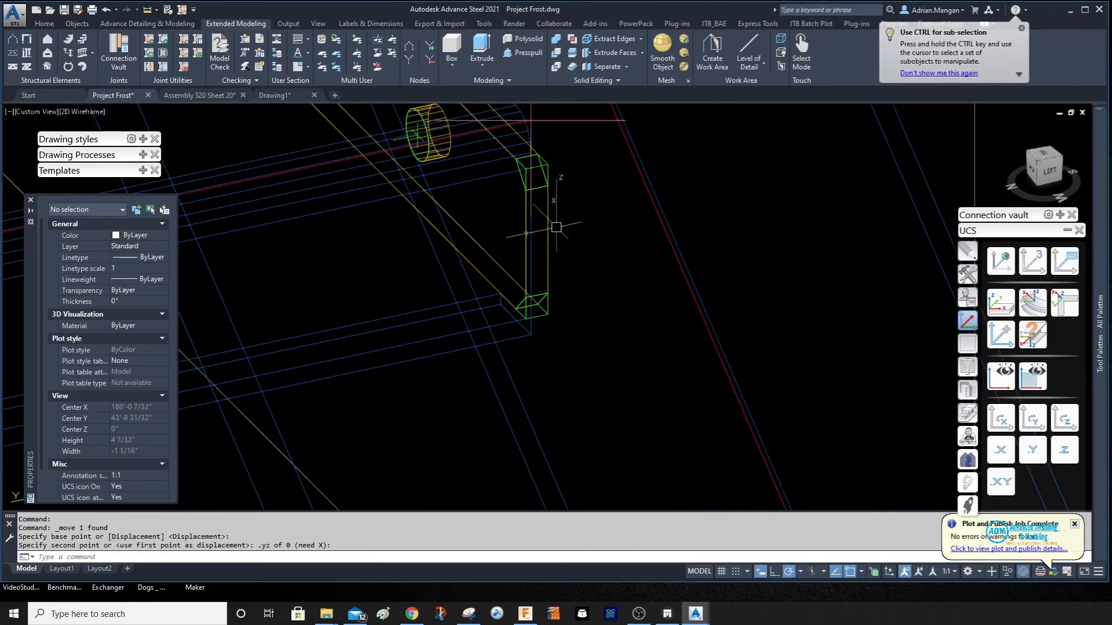
{"action": "scroll", "coordinate": [584, 215], "scroll_direction": "down", "scroll_amount": 5}
{"action": "middle_click_drag", "start_coordinate": [602, 234], "coordinate": [505, 236], "text": "shift"}
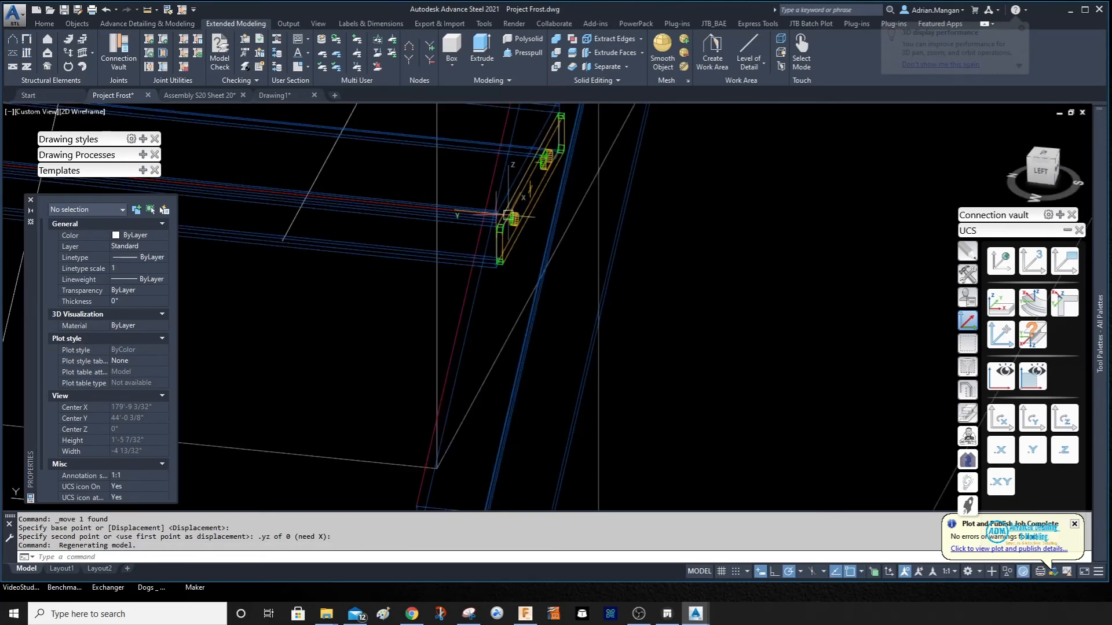
- Move the side plate by its own thickness, from its outer lower corner to the adjacent inner lower corner, at the tread end
{"action": "scroll", "coordinate": [492, 212], "scroll_direction": "up", "scroll_amount": 6}
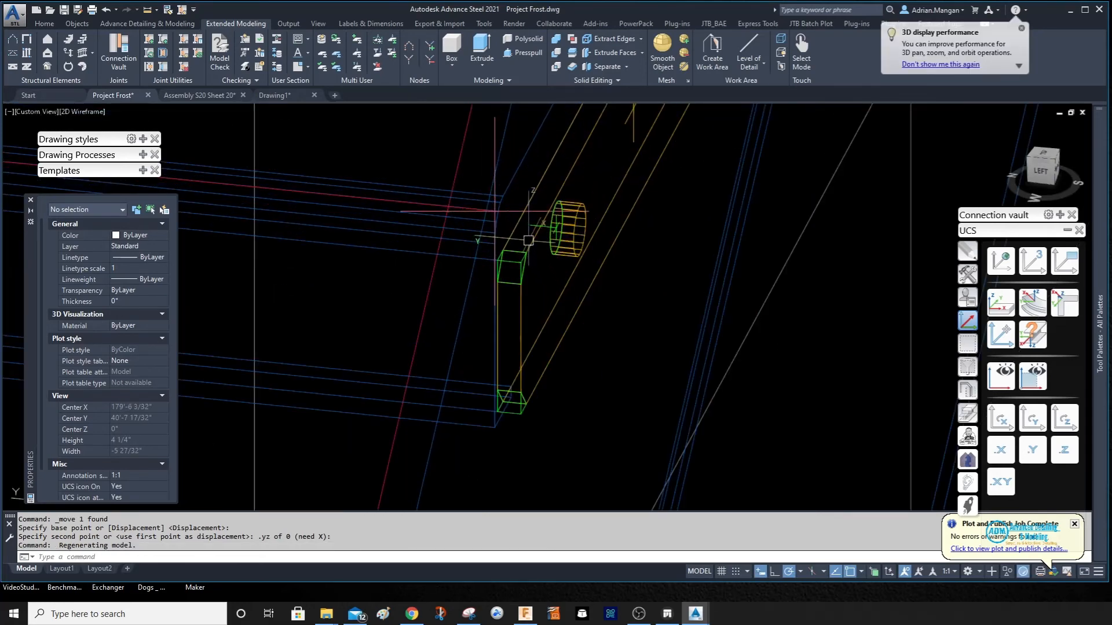
{"action": "left_click", "coordinate": [528, 240]}
{"action": "right_click", "coordinate": [529, 228]}
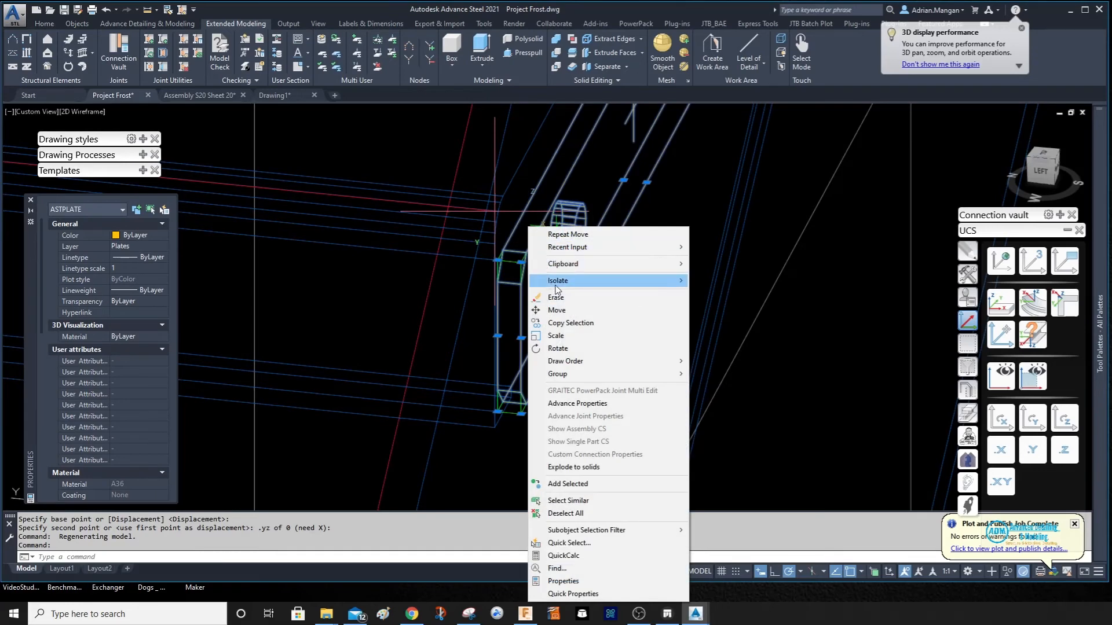
{"action": "left_click", "coordinate": [556, 309]}
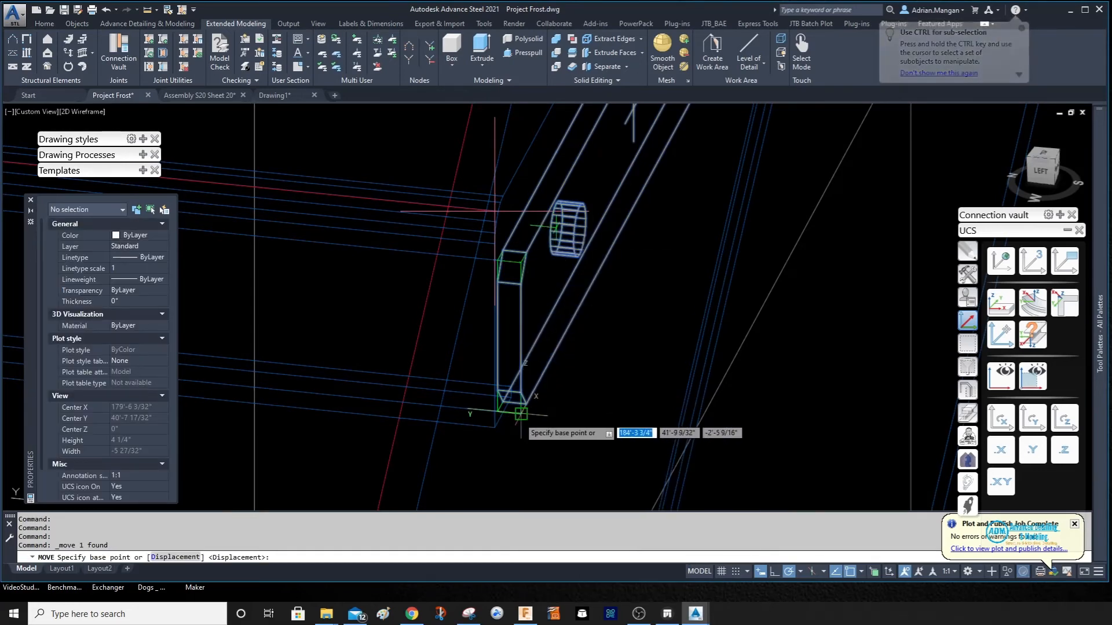
{"action": "left_click", "coordinate": [521, 414]}
{"action": "left_click", "coordinate": [497, 411]}
{"action": "scroll", "coordinate": [573, 357], "scroll_direction": "down", "scroll_amount": 4}
{"action": "middle_click_drag", "start_coordinate": [576, 357], "coordinate": [570, 383]}
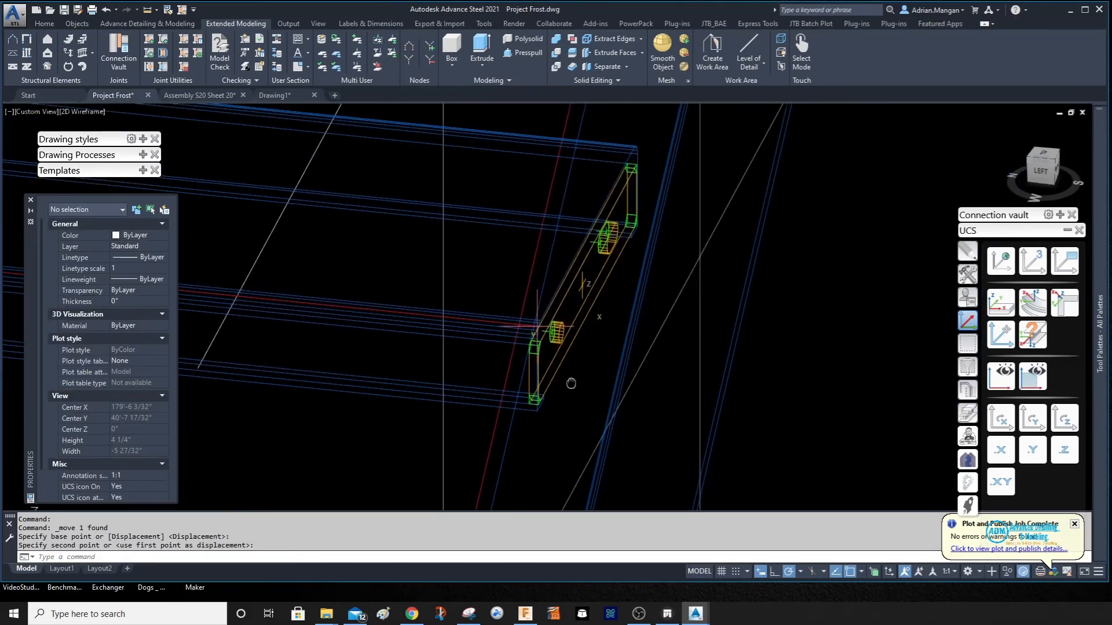
- Examine the face of the moved side plate, with its round hole and slot, against the tread end
{"action": "middle_click_drag", "start_coordinate": [579, 284], "coordinate": [492, 306], "text": "shift"}
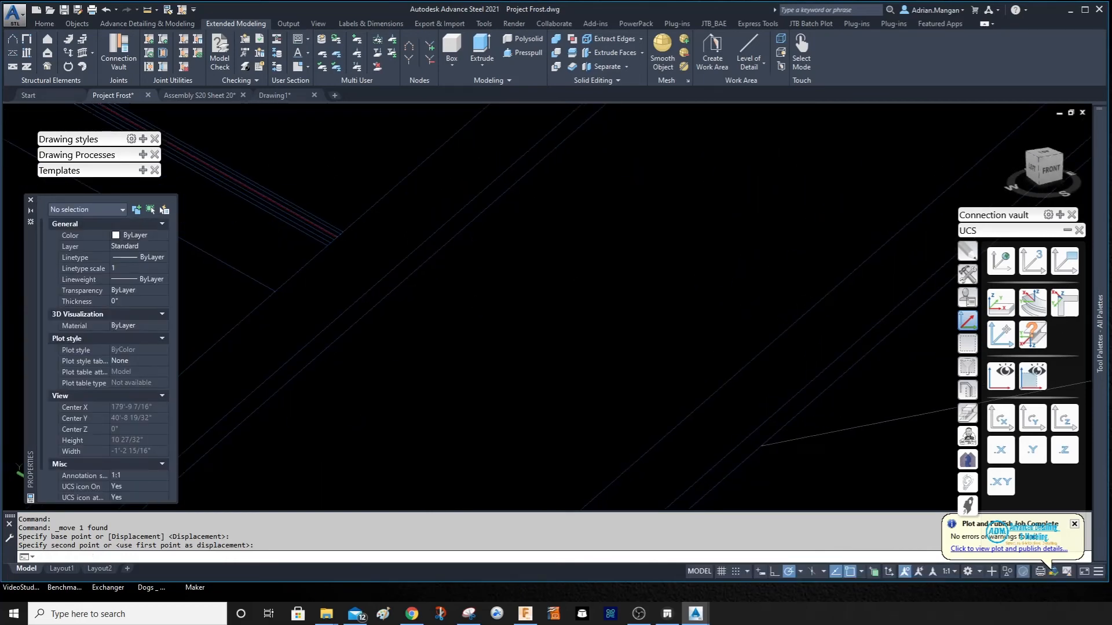
{"action": "scroll", "coordinate": [508, 351], "scroll_direction": "down", "scroll_amount": 4}
{"action": "middle_click_drag", "start_coordinate": [512, 353], "coordinate": [640, 313]}
{"action": "scroll", "coordinate": [692, 279], "scroll_direction": "up", "scroll_amount": 5}
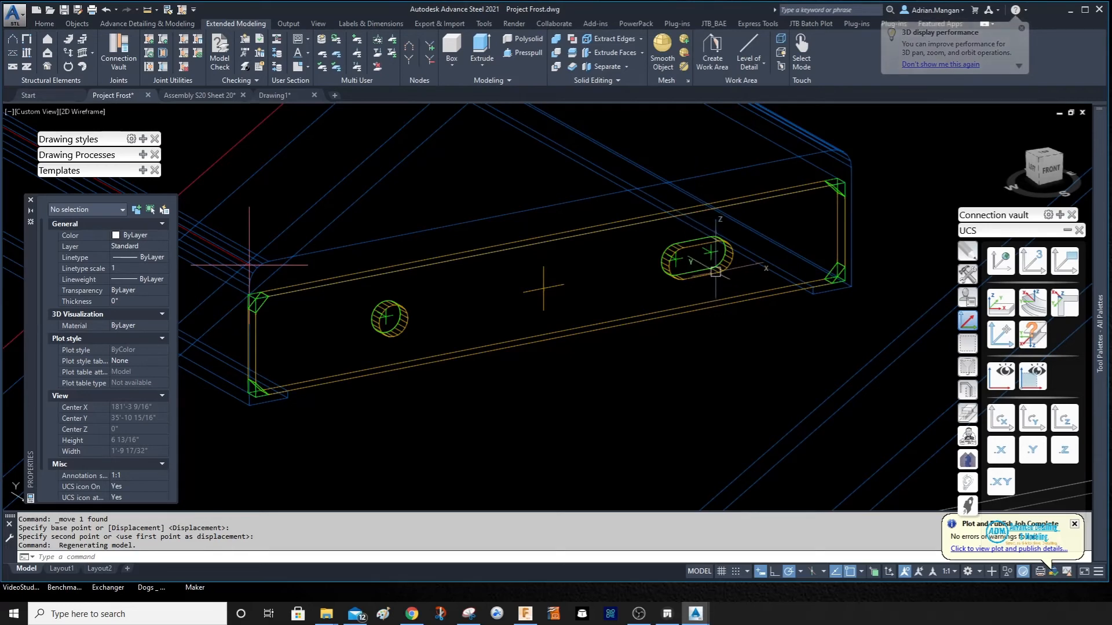
{"action": "scroll", "coordinate": [698, 272], "scroll_direction": "down", "scroll_amount": 3}
{"action": "scroll", "coordinate": [700, 277], "scroll_direction": "up", "scroll_amount": 5}
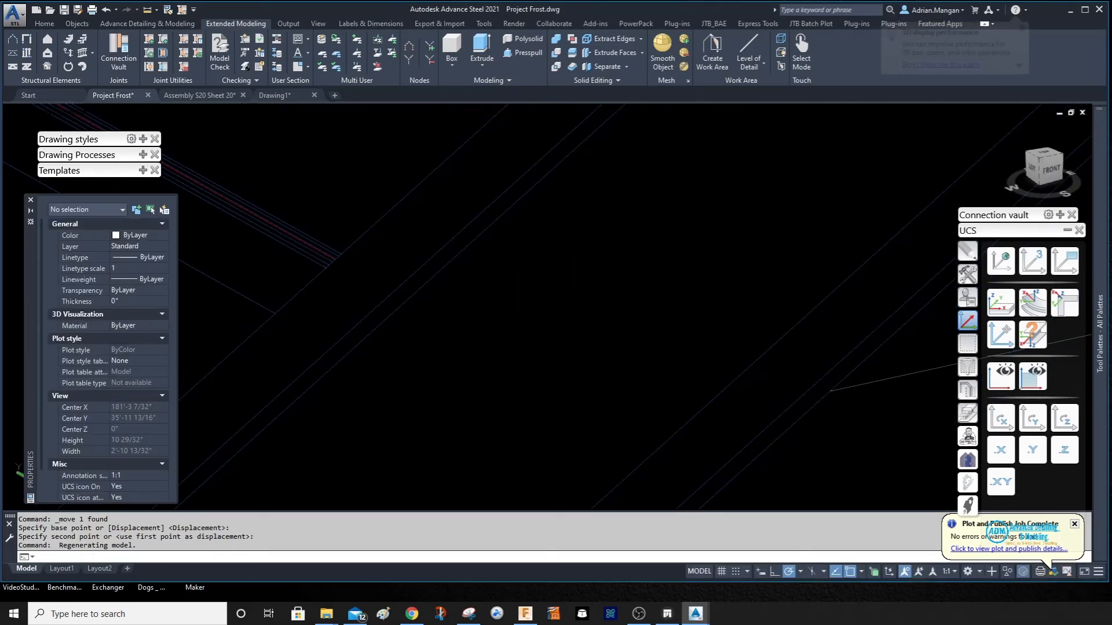
{"action": "scroll", "coordinate": [666, 278], "scroll_direction": "down", "scroll_amount": 4}
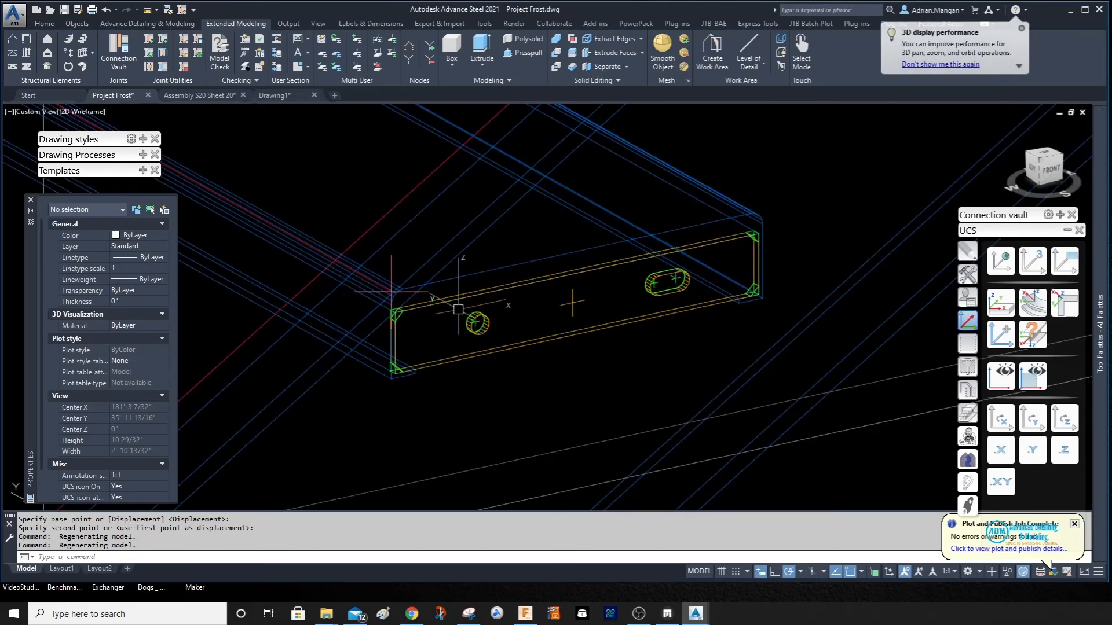
{"action": "scroll", "coordinate": [460, 307], "scroll_direction": "up", "scroll_amount": 2}
{"action": "scroll", "coordinate": [462, 313], "scroll_direction": "down", "scroll_amount": 2}
{"action": "scroll", "coordinate": [464, 311], "scroll_direction": "up", "scroll_amount": 2}
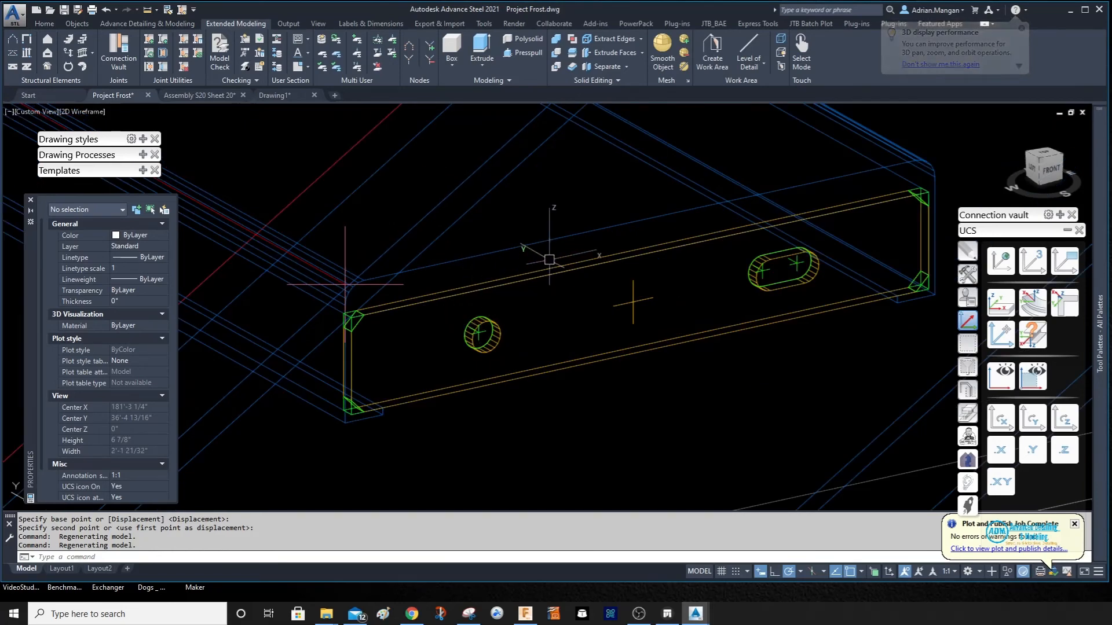
- Draw a line from the round hole's centre to the midpoint between the slot's two centres, and check its length
{"action": "type", "text": "L"}
{"action": "key", "text": "Return"}
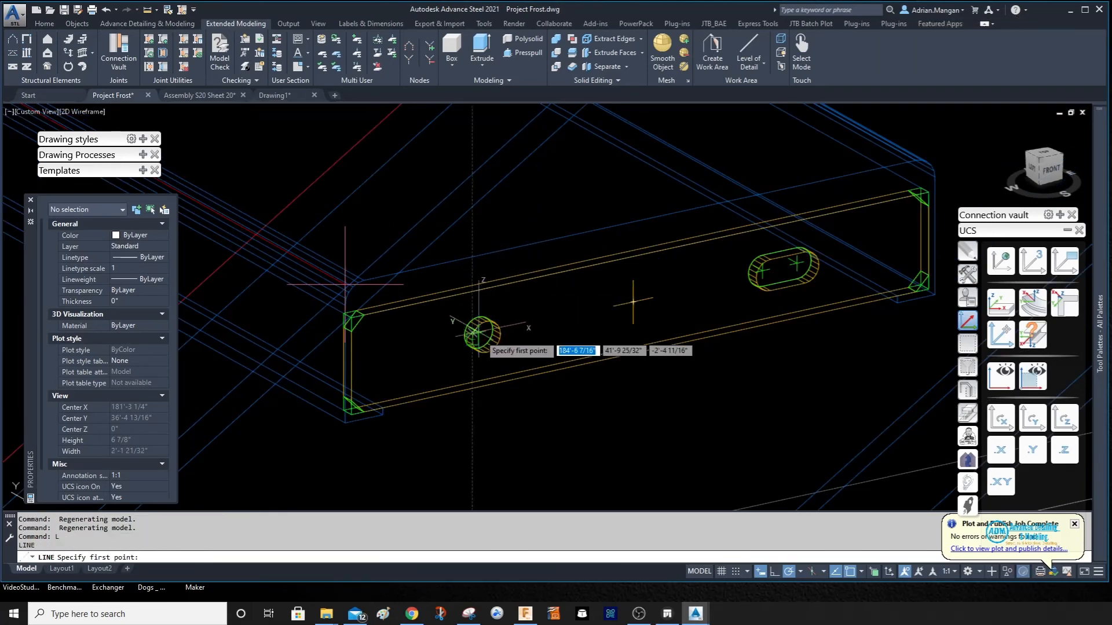
{"action": "left_click", "coordinate": [478, 330]}
{"action": "right_click", "coordinate": [785, 263], "text": "shift"}
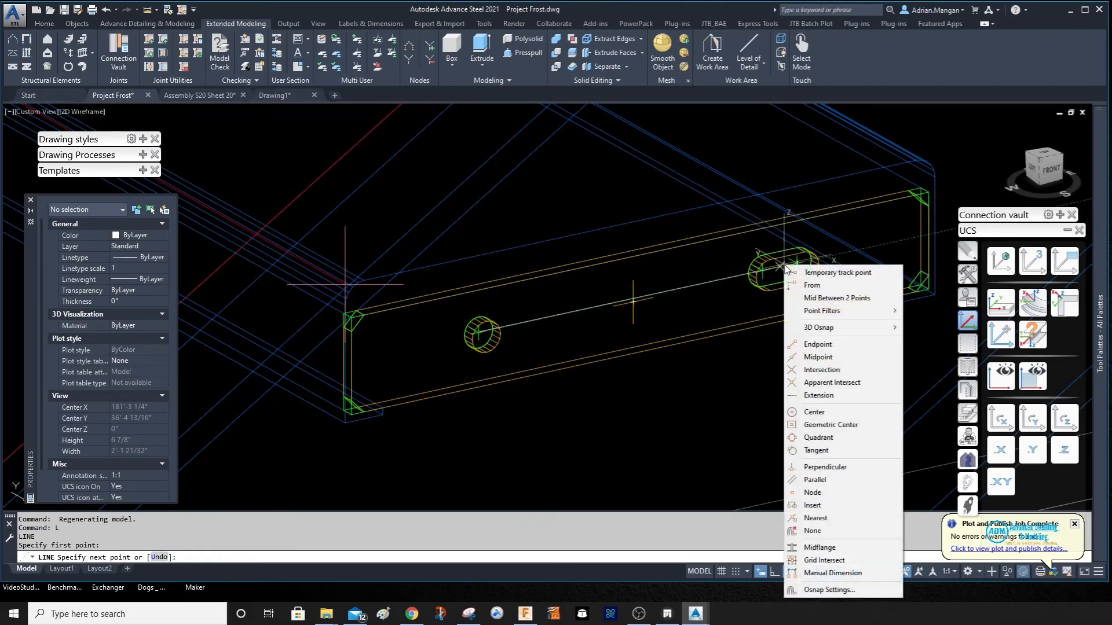
{"action": "left_click", "coordinate": [834, 298]}
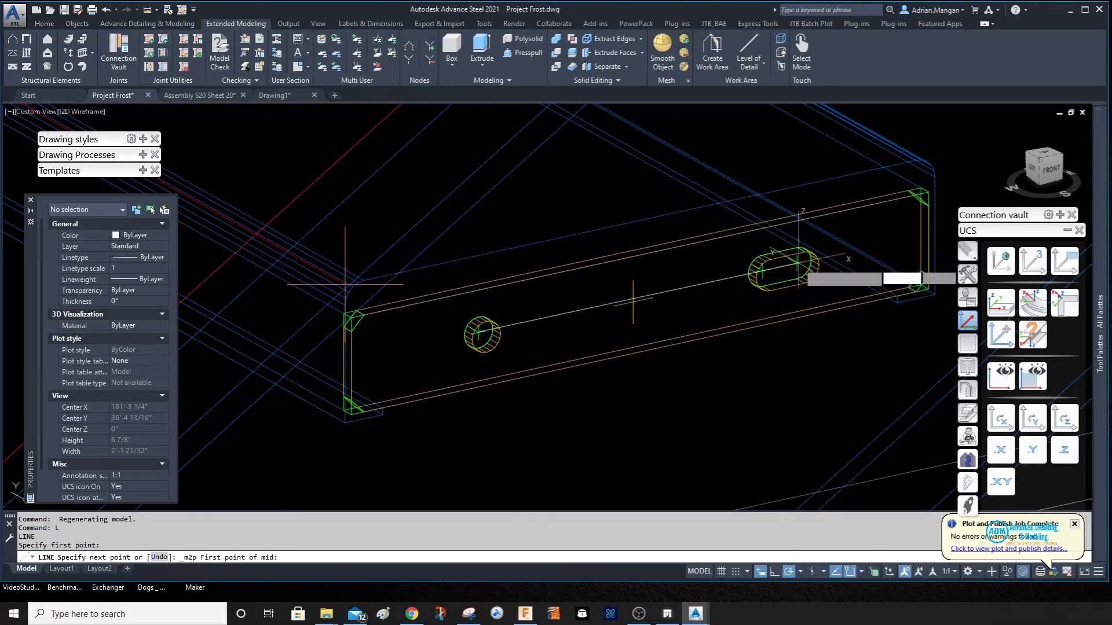
{"action": "left_click", "coordinate": [808, 263]}
{"action": "left_click", "coordinate": [762, 267]}
{"action": "key", "text": "Escape"}
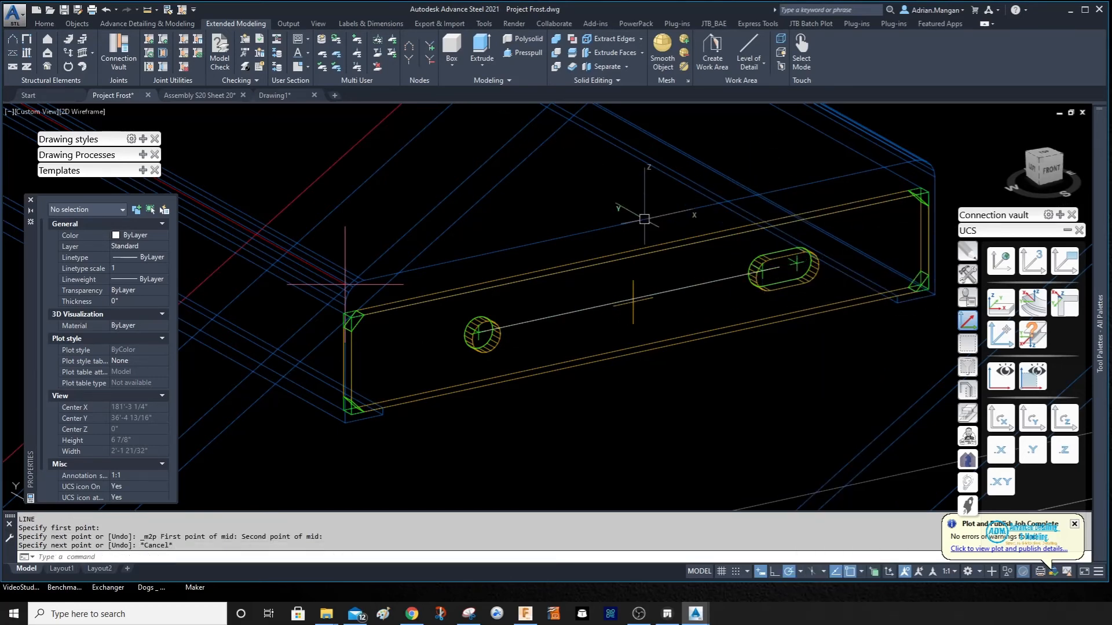
{"action": "left_click", "coordinate": [660, 293]}
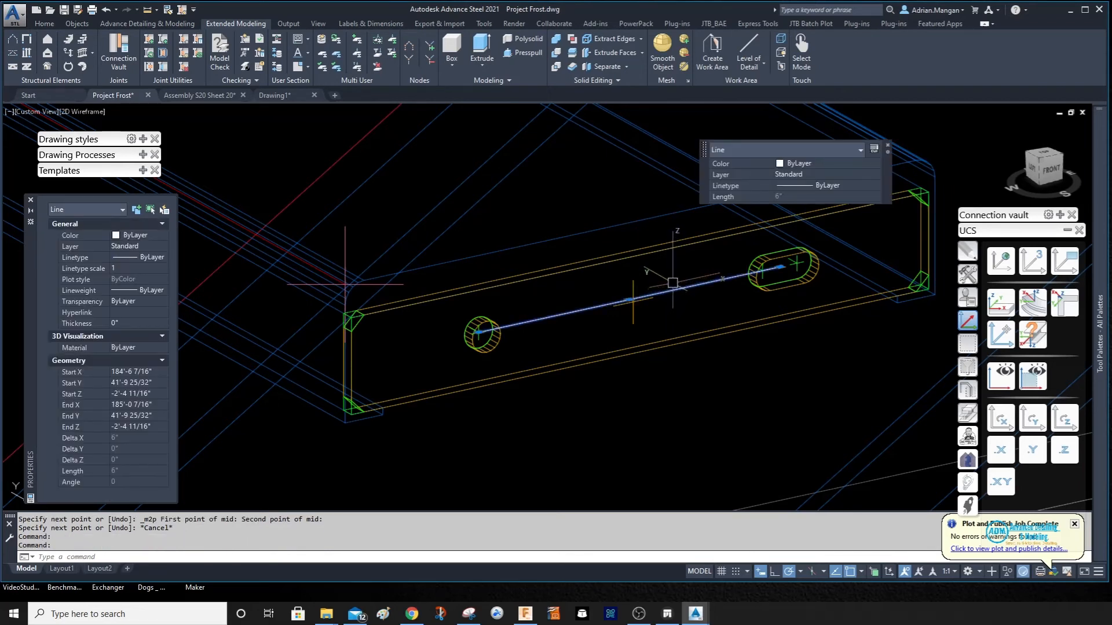
{"action": "key", "text": "Escape"}
- Delete the round hole and the slotted hole from the copied side plate
{"action": "left_click", "coordinate": [485, 317]}
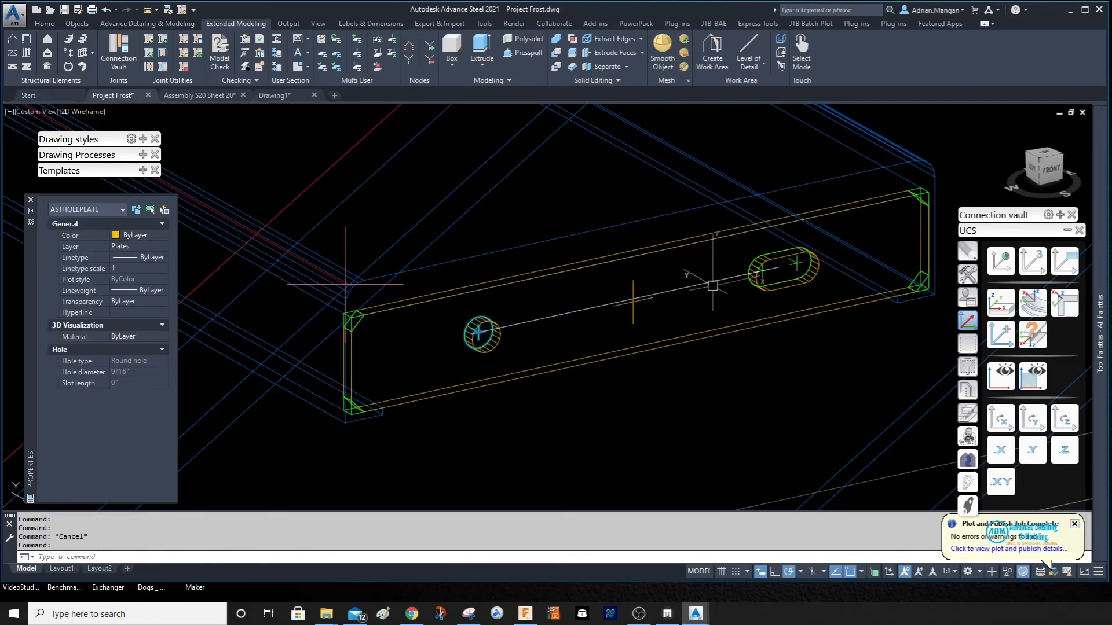
{"action": "left_click", "coordinate": [796, 248]}
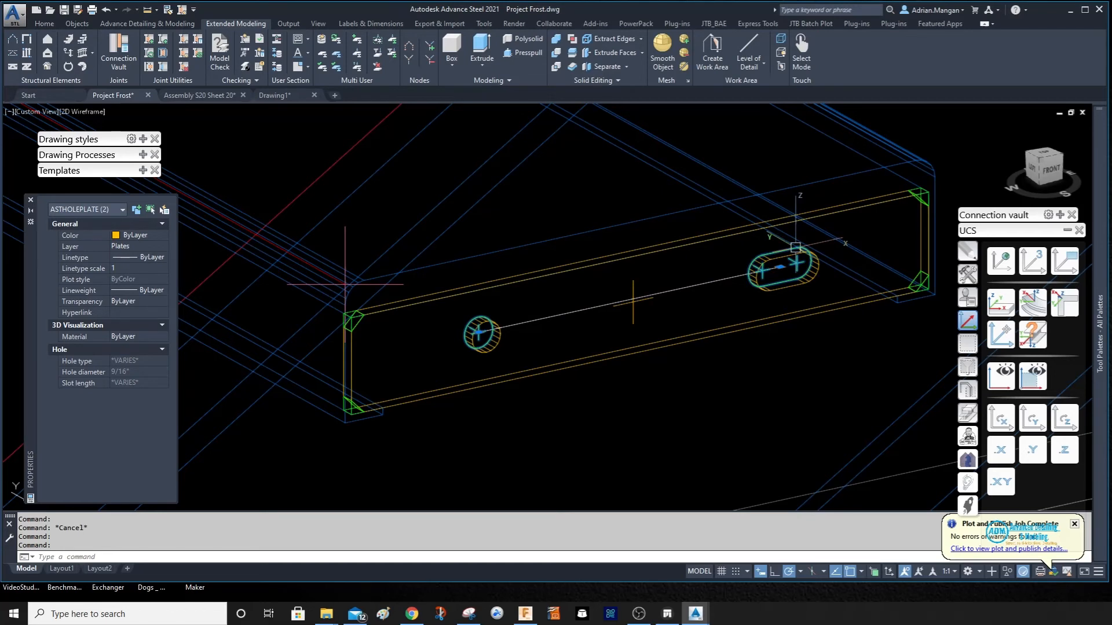
{"action": "key", "text": "Delete"}
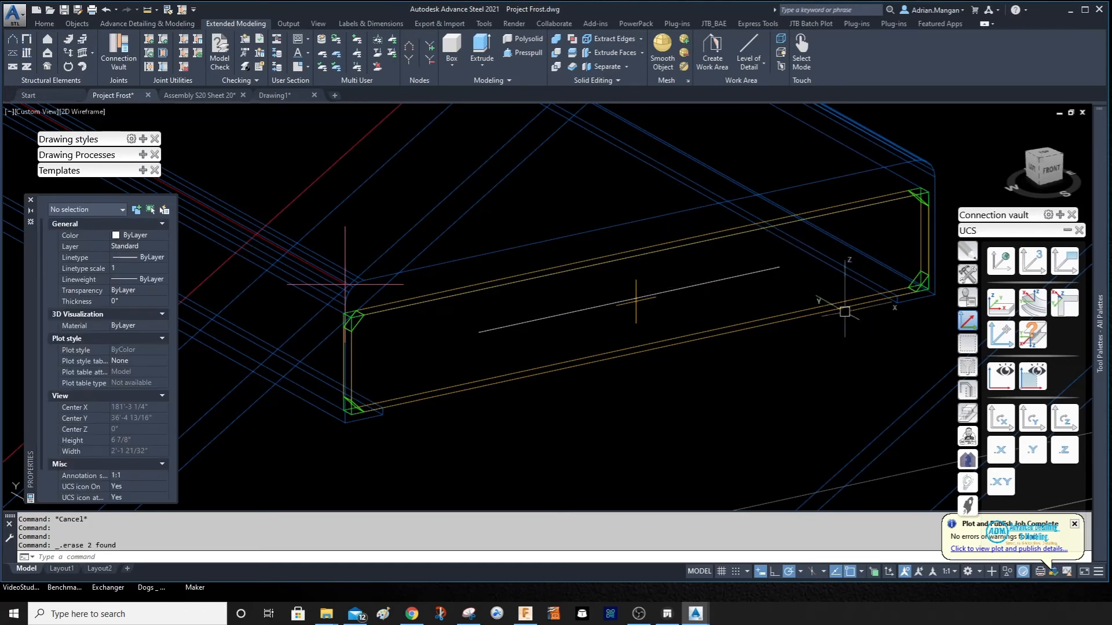
- Rotate the UCS about X and place a centre-point bolt pattern through the side plate and channel stringer at the line's start
{"action": "left_click", "coordinate": [1006, 424]}
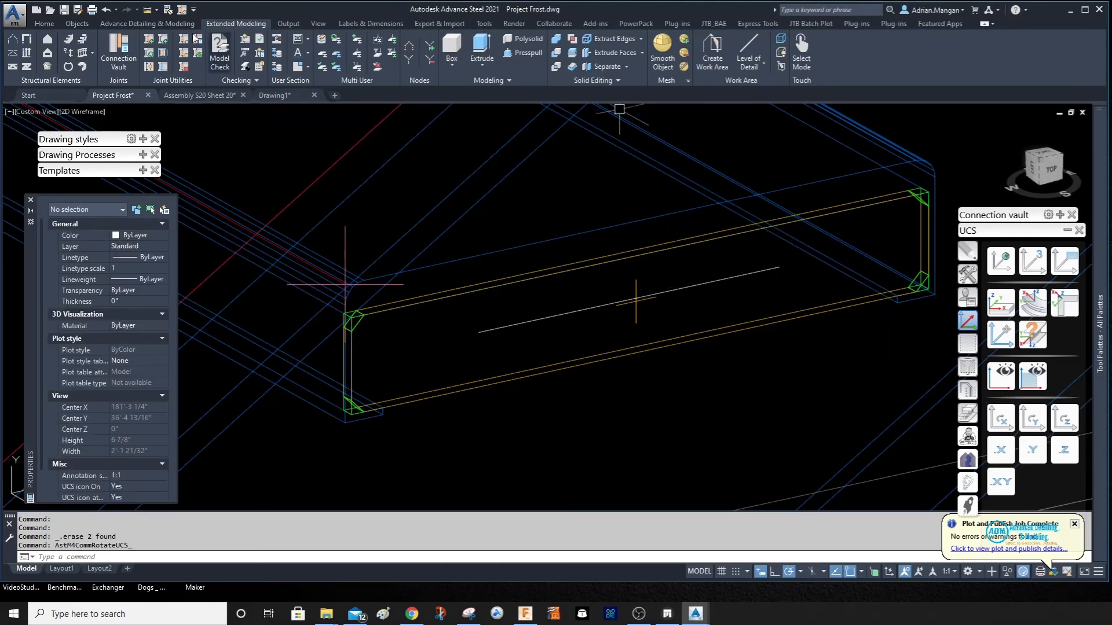
{"action": "left_click", "coordinate": [77, 24]}
{"action": "left_click", "coordinate": [551, 53]}
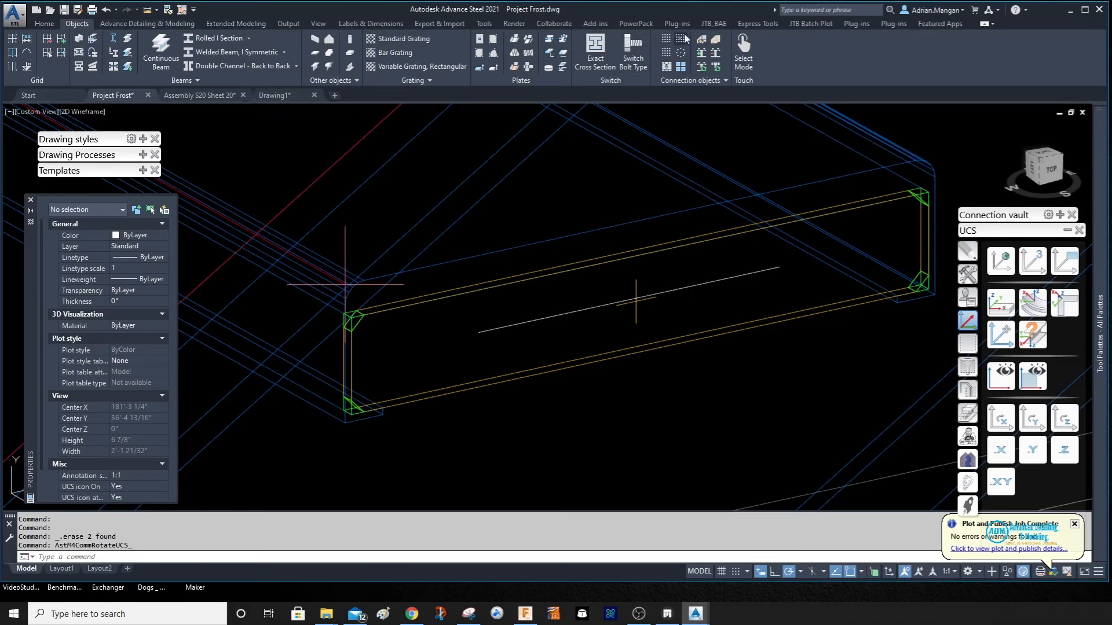
{"action": "left_click", "coordinate": [497, 374]}
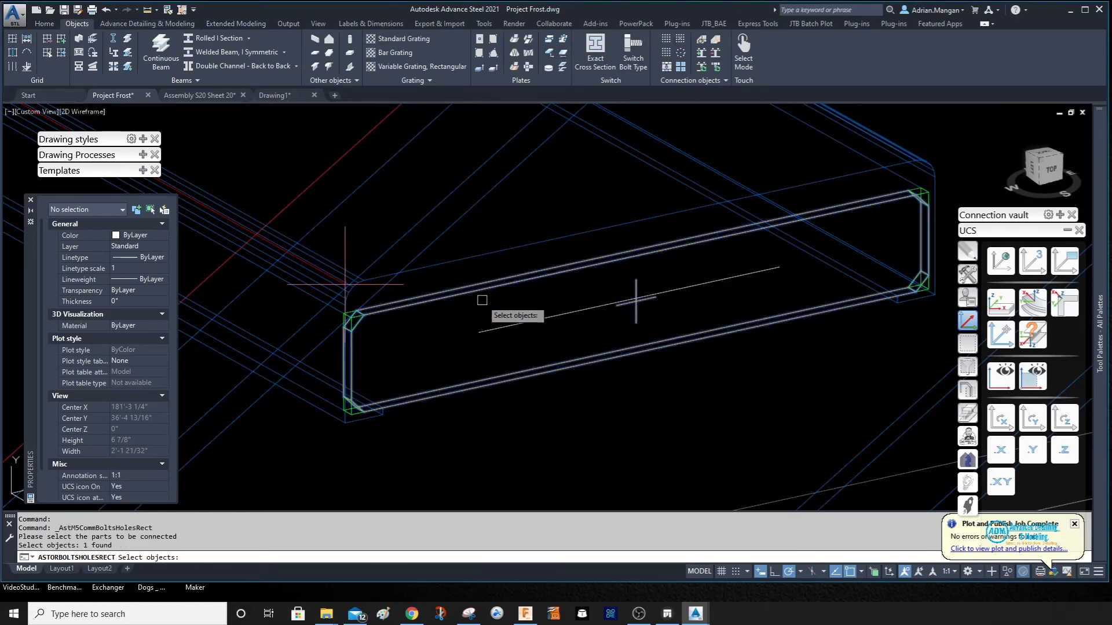
{"action": "scroll", "coordinate": [479, 284], "scroll_direction": "down", "scroll_amount": 4}
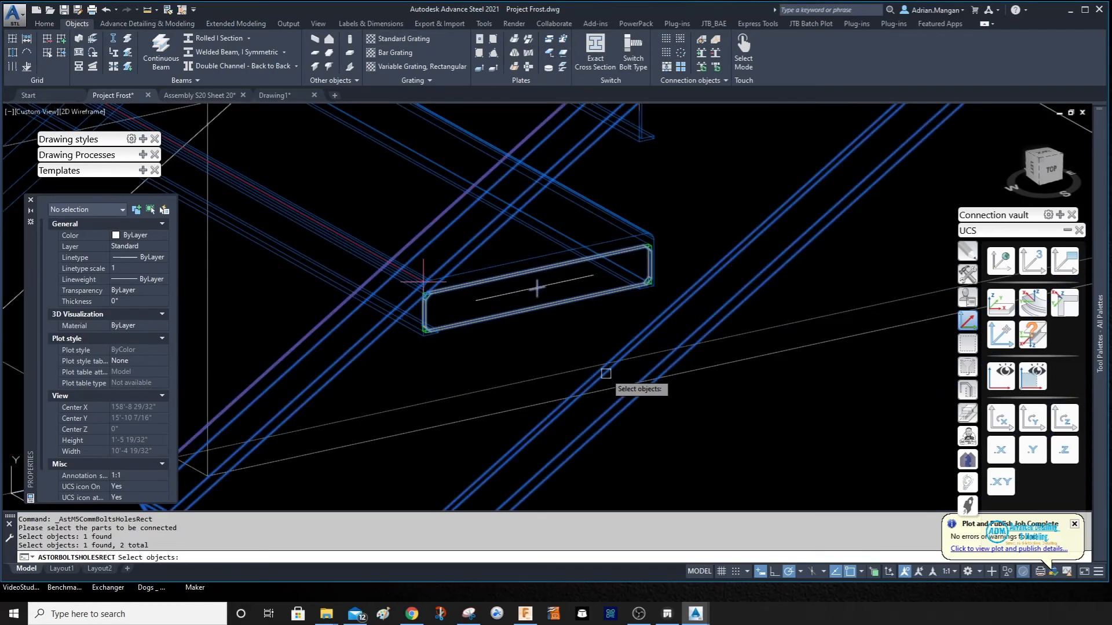
{"action": "left_click", "coordinate": [600, 373]}
{"action": "key", "text": "Return"}
{"action": "left_click", "coordinate": [480, 298]}
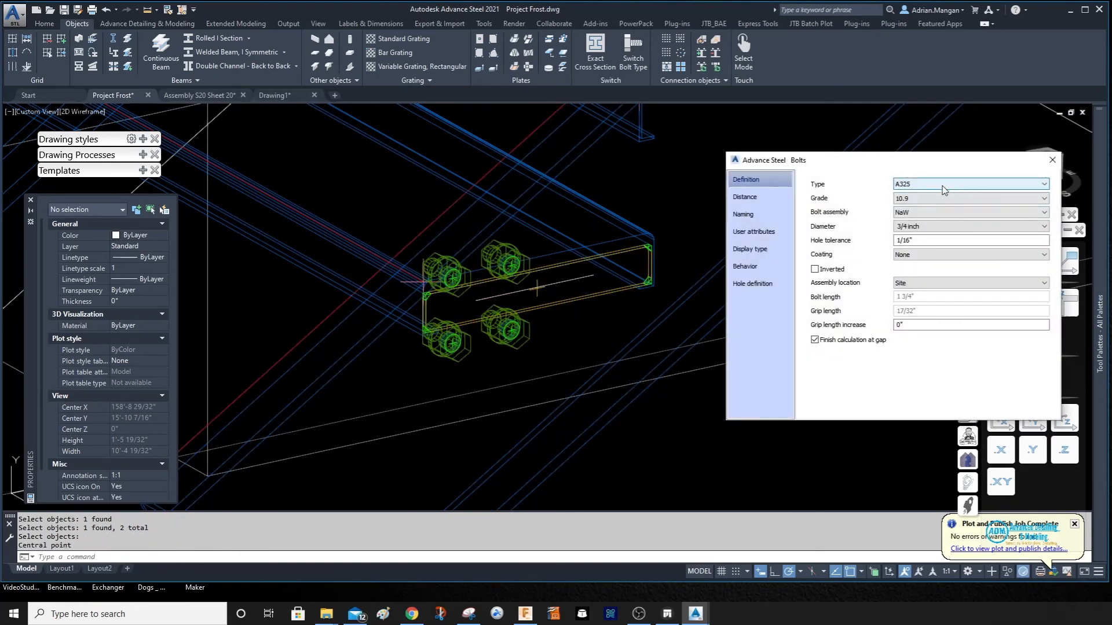
- Set the bolt diameter to 1/2 inch and reduce the pattern to a single bolt, with 1 in X and 1 in Y
{"action": "left_click", "coordinate": [938, 227]}
{"action": "left_click", "coordinate": [921, 240]}
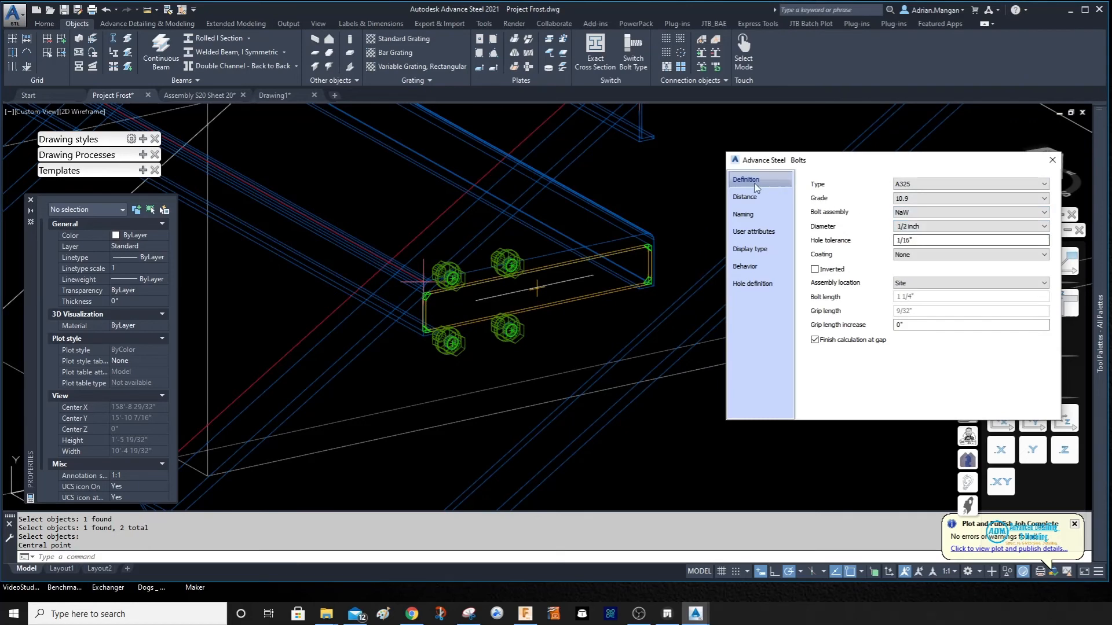
{"action": "left_click", "coordinate": [745, 197]}
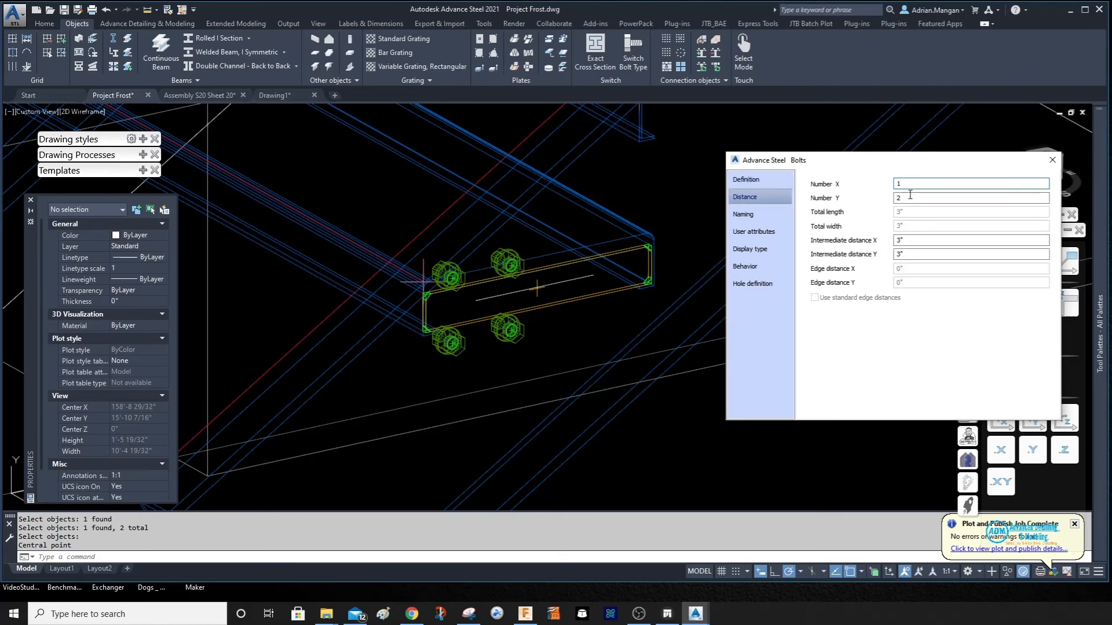
{"action": "key", "text": "Tab"}
{"action": "left_click", "coordinate": [904, 185]}
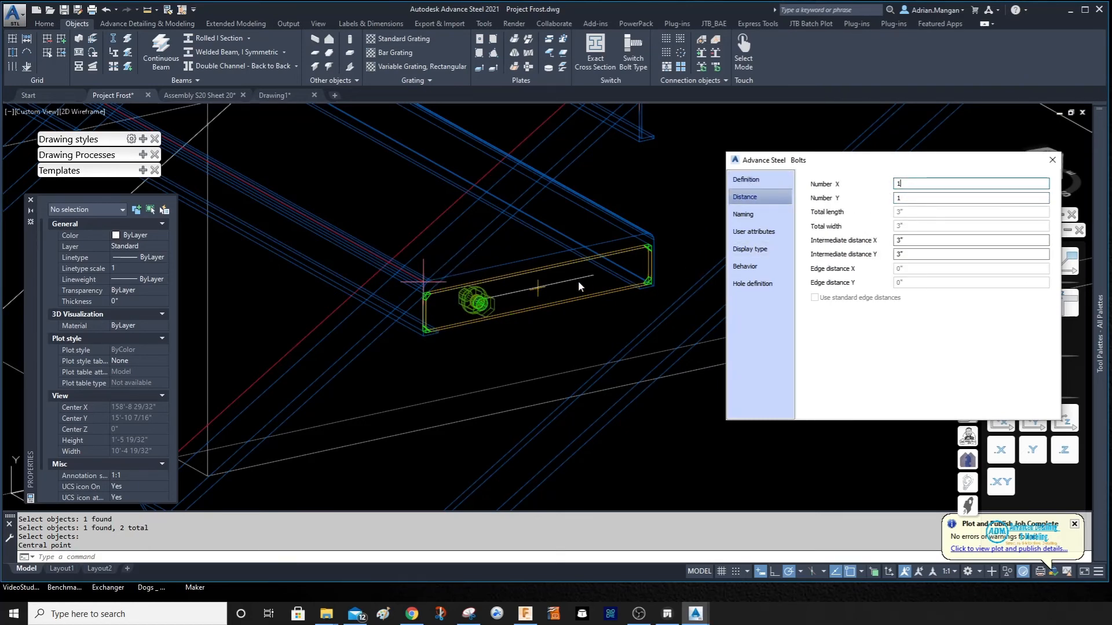
{"action": "scroll", "coordinate": [430, 269], "scroll_direction": "up", "scroll_amount": 8}
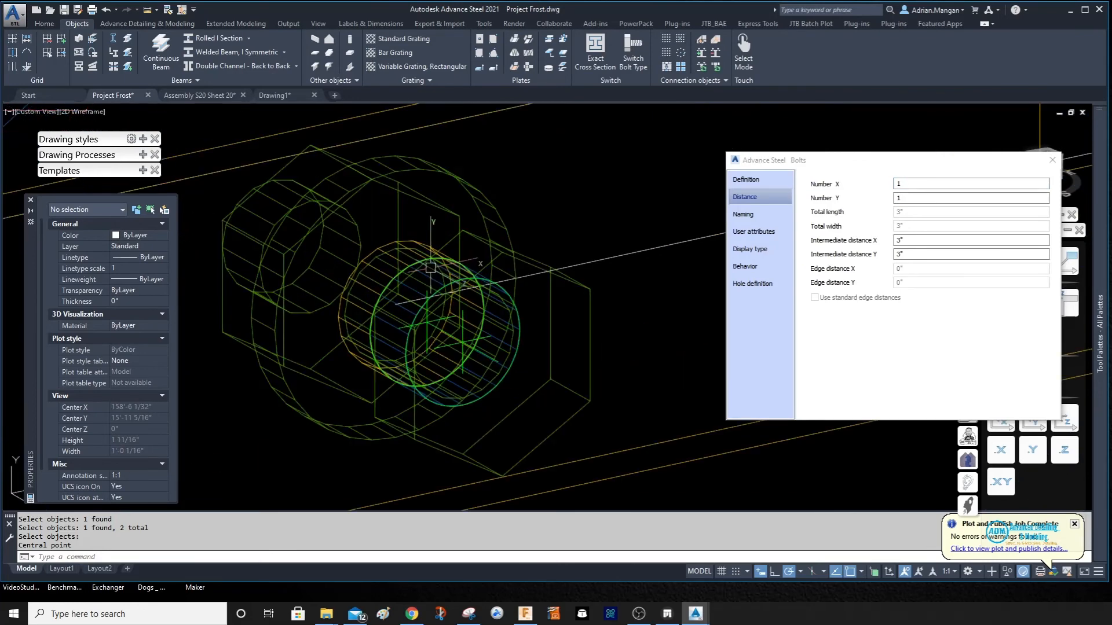
{"action": "scroll", "coordinate": [430, 268], "scroll_direction": "down", "scroll_amount": 3}
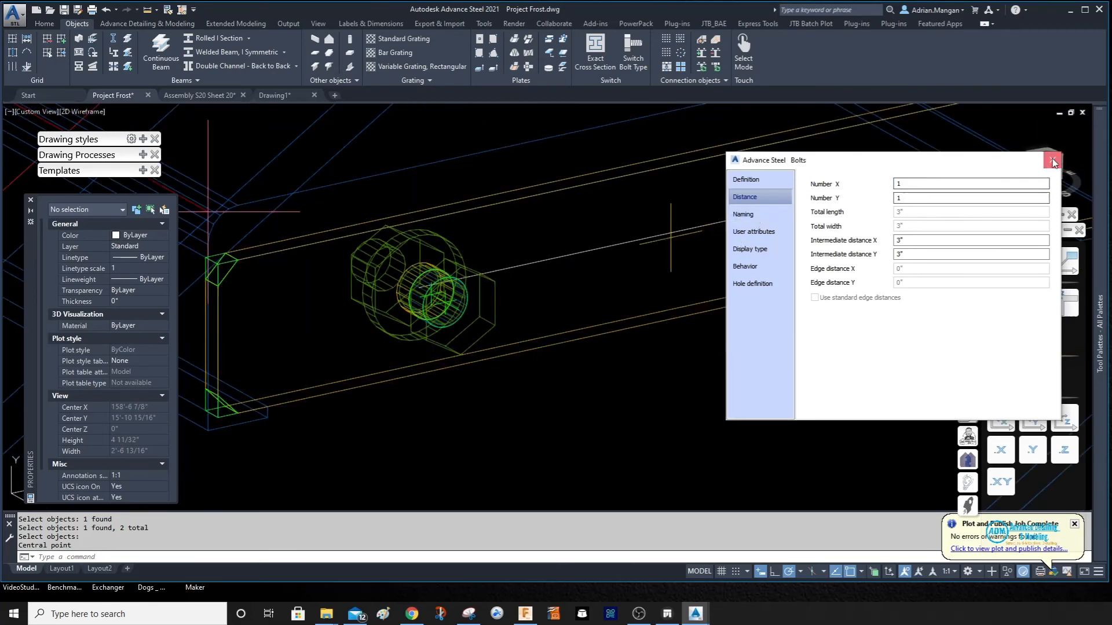
{"action": "left_click", "coordinate": [1052, 160]}
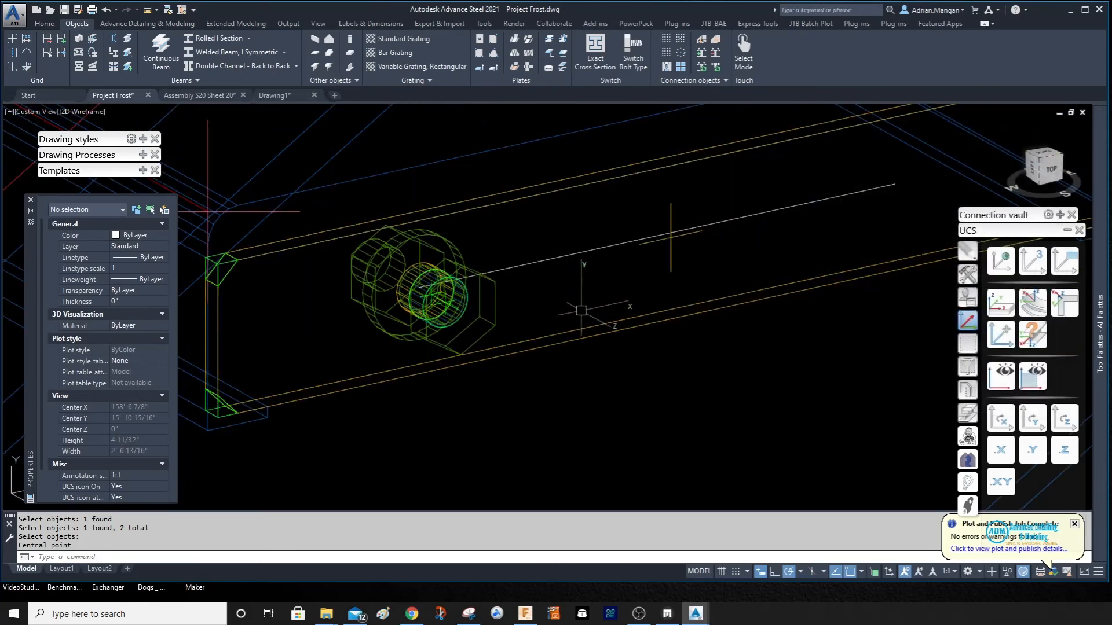
- Copy the bolt with its connection 6" along the X direction to the line's far end
{"action": "left_click", "coordinate": [965, 276]}
{"action": "left_click", "coordinate": [1000, 303]}
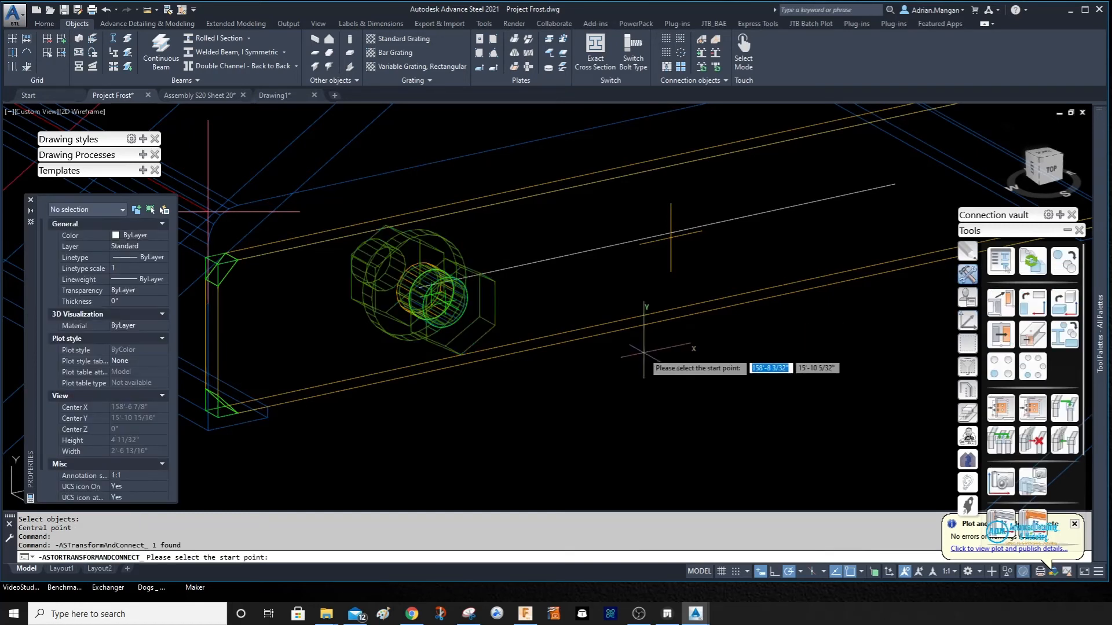
{"action": "left_click", "coordinate": [667, 348]}
{"action": "type", "text": "6"}
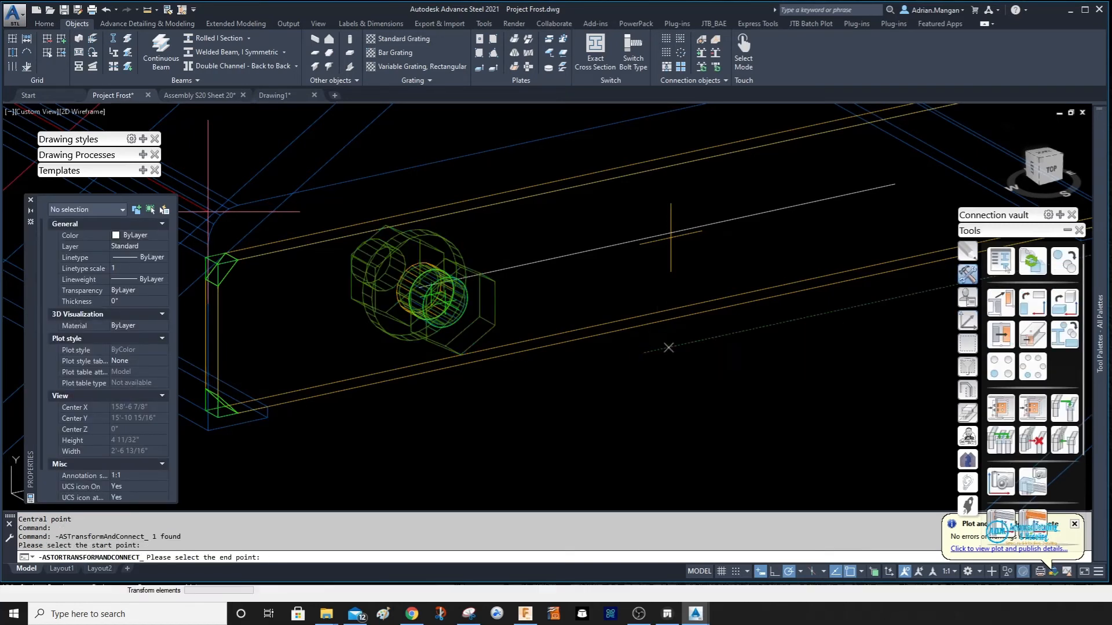
{"action": "key", "text": "Return"}
{"action": "key", "text": "Escape"}
- Change the copied far-end bolt's hole in the 1/4" x 1-3/4" side plate to a slotted hole
{"action": "middle_click_drag", "start_coordinate": [880, 158], "coordinate": [741, 185]}
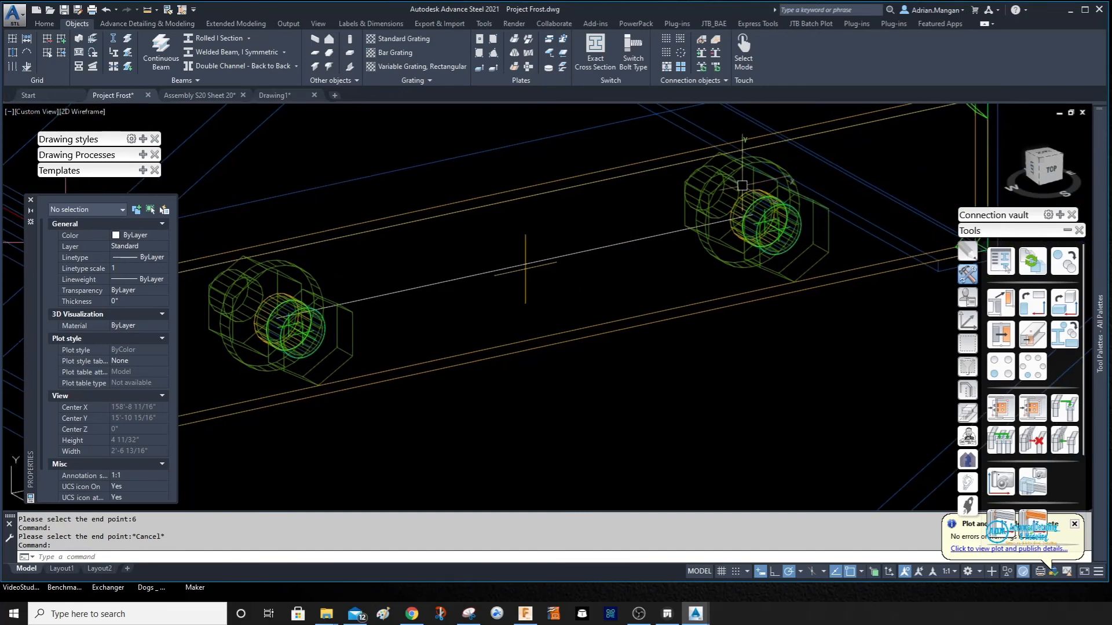
{"action": "scroll", "coordinate": [526, 268], "scroll_direction": "down", "scroll_amount": 2}
{"action": "middle_click_drag", "start_coordinate": [525, 268], "coordinate": [617, 257]}
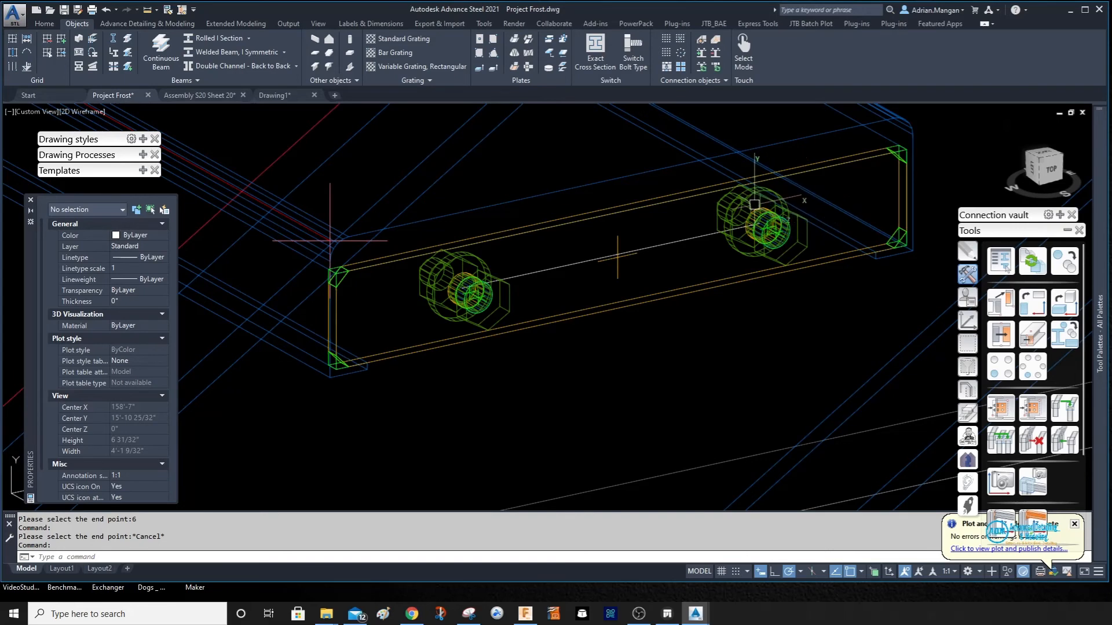
{"action": "scroll", "coordinate": [617, 256], "scroll_direction": "up", "scroll_amount": 2}
{"action": "middle_click_drag", "start_coordinate": [617, 257], "coordinate": [539, 291]}
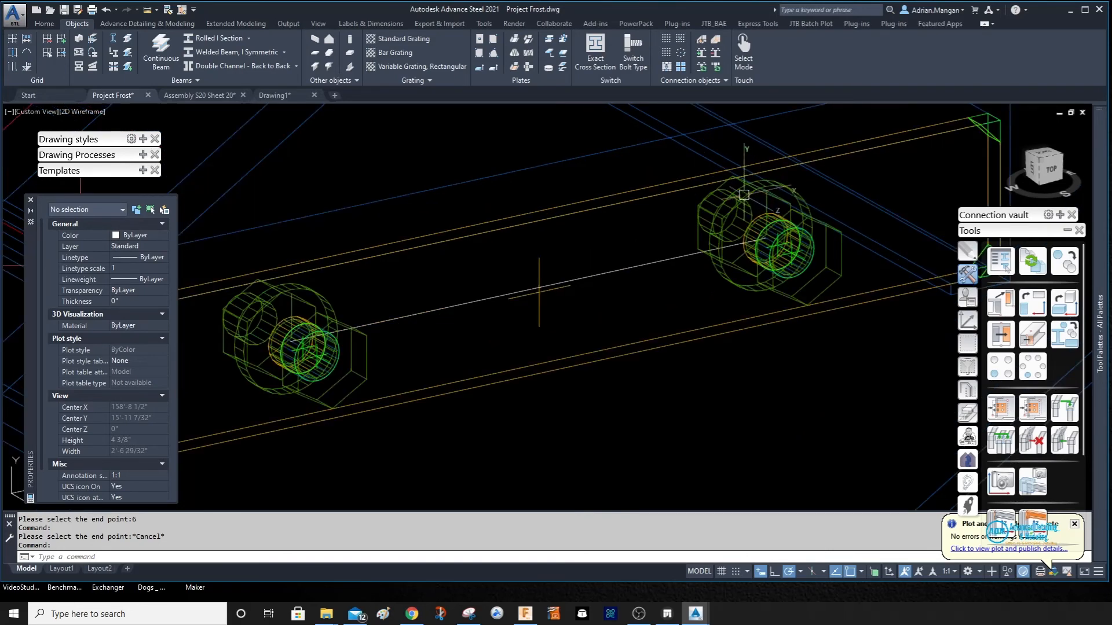
{"action": "double_click", "coordinate": [744, 195]}
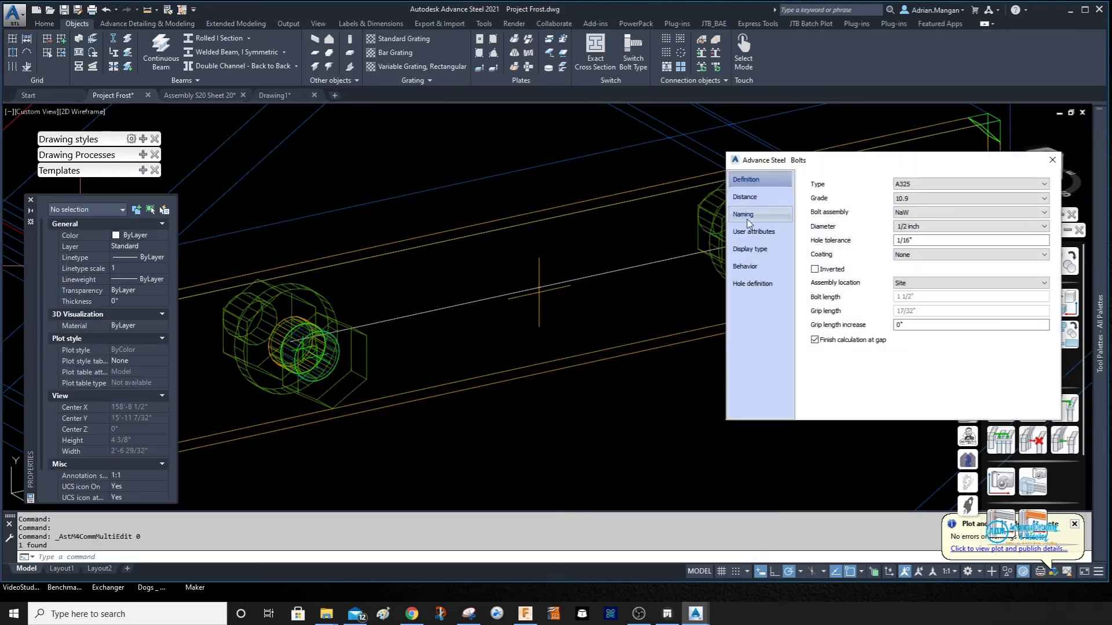
{"action": "left_click", "coordinate": [746, 284]}
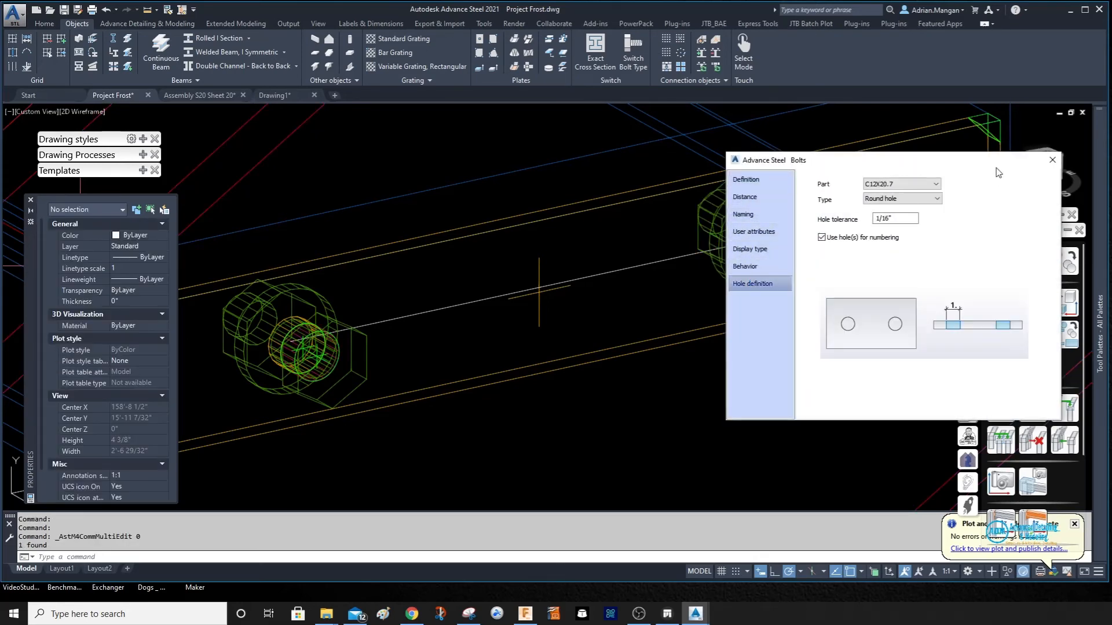
{"action": "left_click", "coordinate": [924, 199]}
{"action": "left_click", "coordinate": [923, 190]}
{"action": "left_click", "coordinate": [920, 186]}
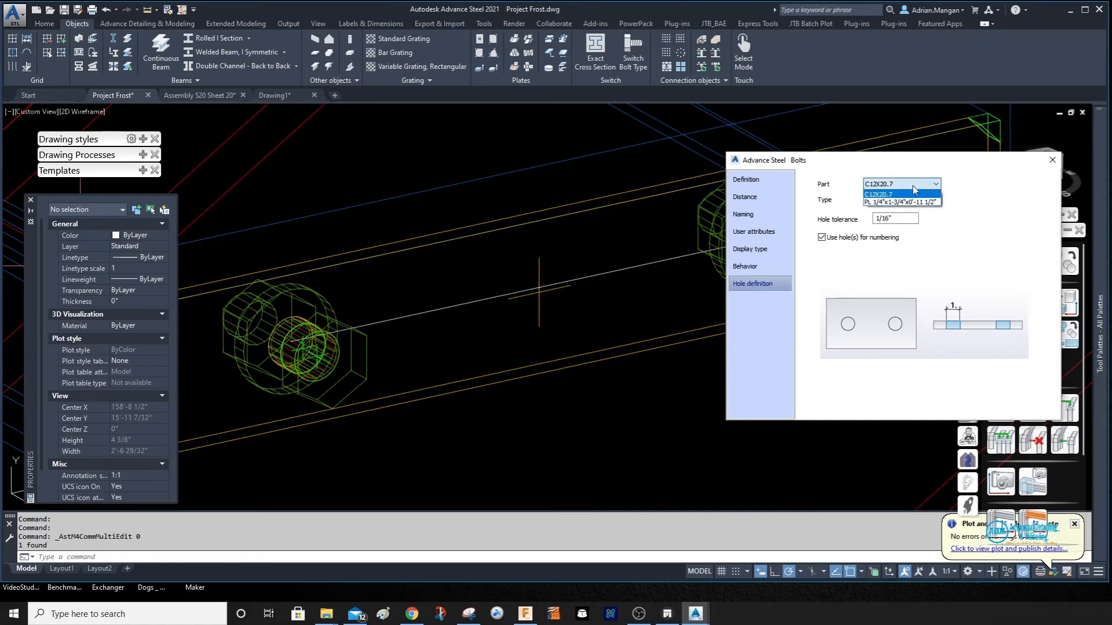
{"action": "left_click", "coordinate": [908, 202]}
{"action": "left_click", "coordinate": [895, 199]}
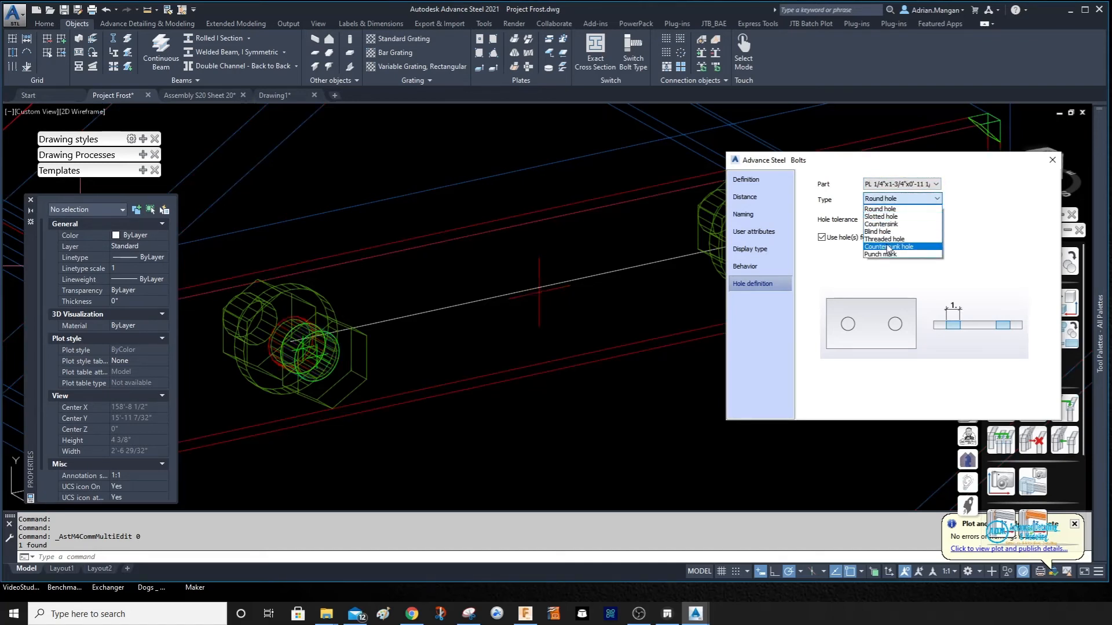
{"action": "left_click", "coordinate": [885, 216]}
- Set the slotted hole's length to 1 1/4" and close the bolt properties
{"action": "left_click_drag", "start_coordinate": [870, 163], "coordinate": [1020, 156]}
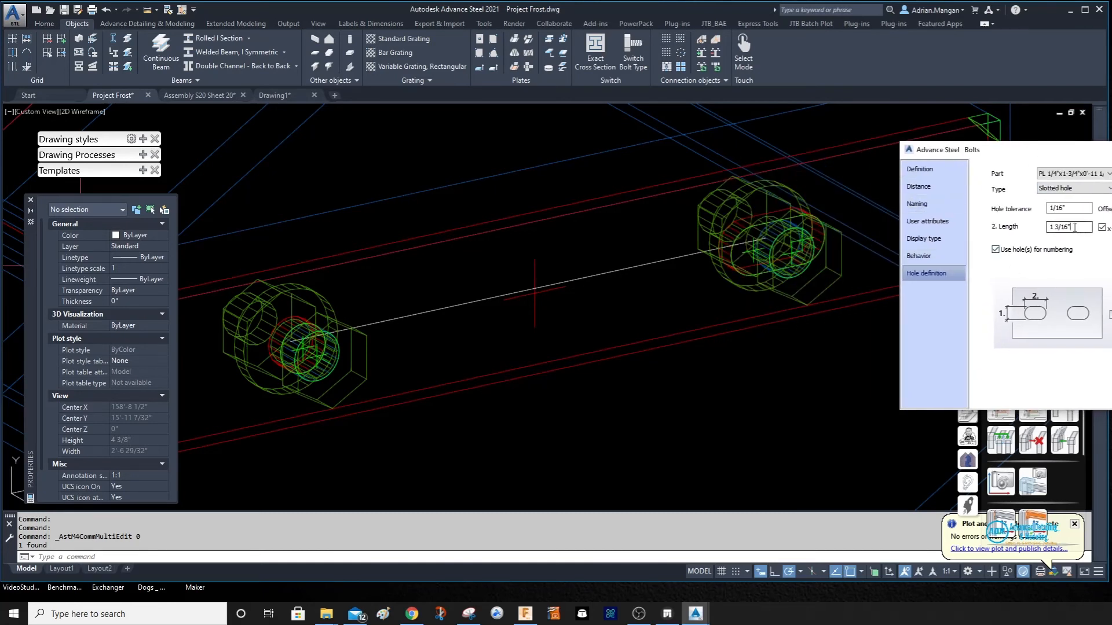
{"action": "type", "text": "1.25"}
{"action": "key", "text": "Return"}
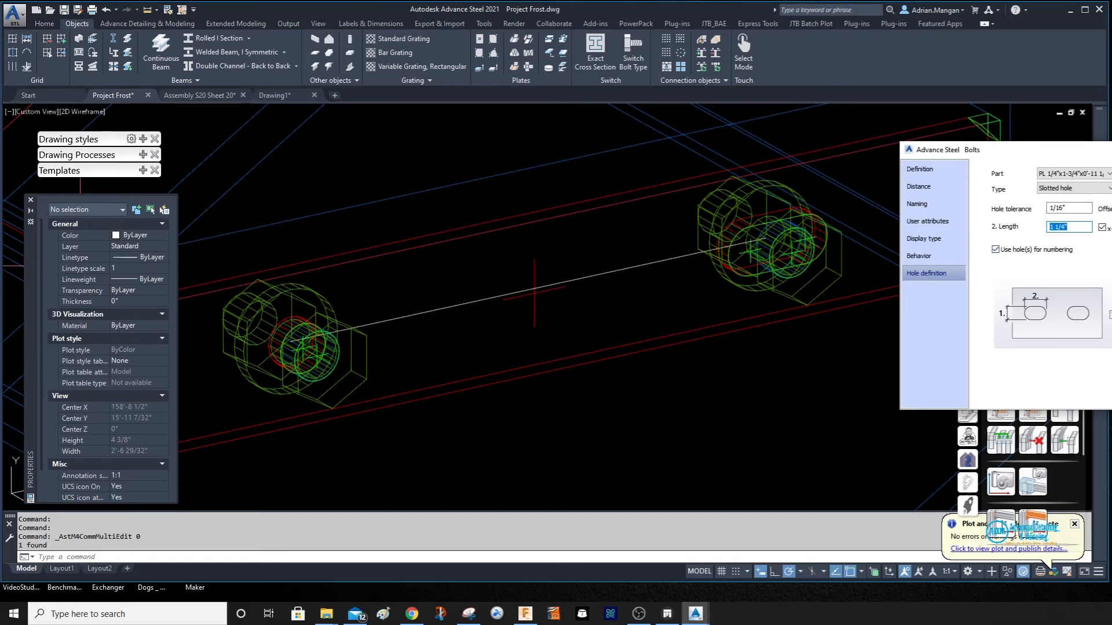
{"action": "key", "text": "Escape"}
{"action": "scroll", "coordinate": [899, 237], "scroll_direction": "down", "scroll_amount": 8}
{"action": "key", "text": "Escape"}
- Reset the UCS to World
{"action": "middle_click_drag", "start_coordinate": [898, 237], "coordinate": [838, 218]}
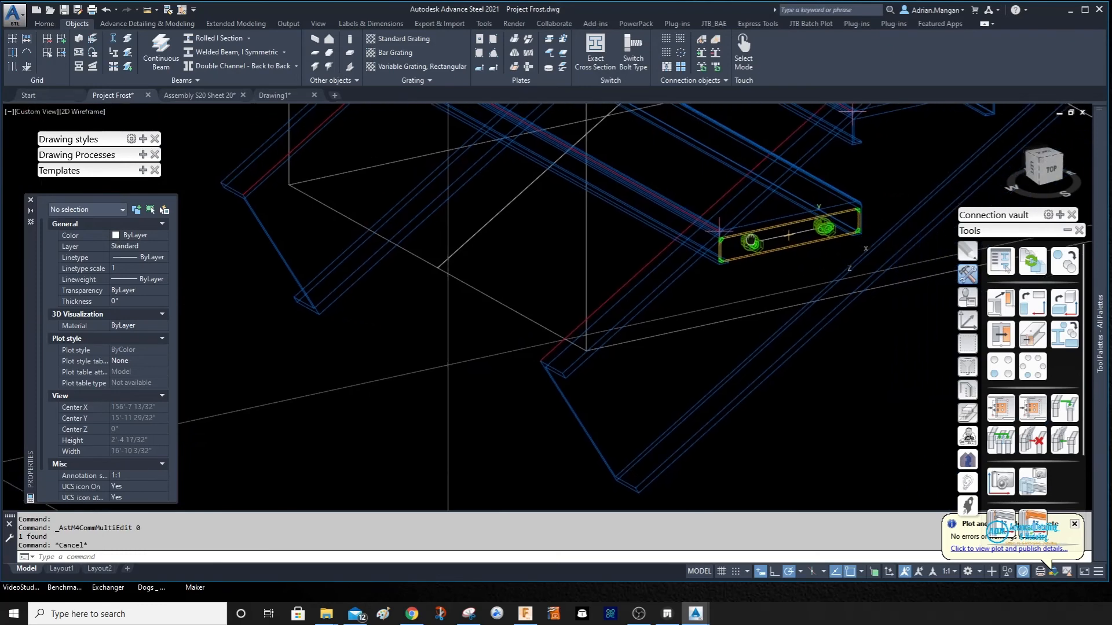
{"action": "scroll", "coordinate": [728, 218], "scroll_direction": "up", "scroll_amount": 2}
{"action": "scroll", "coordinate": [728, 218], "scroll_direction": "up", "scroll_amount": 2}
{"action": "middle_click_drag", "start_coordinate": [728, 218], "coordinate": [626, 247]}
{"action": "scroll", "coordinate": [625, 246], "scroll_direction": "down", "scroll_amount": 2}
{"action": "middle_click_drag", "start_coordinate": [643, 292], "coordinate": [641, 293], "text": "shift"}
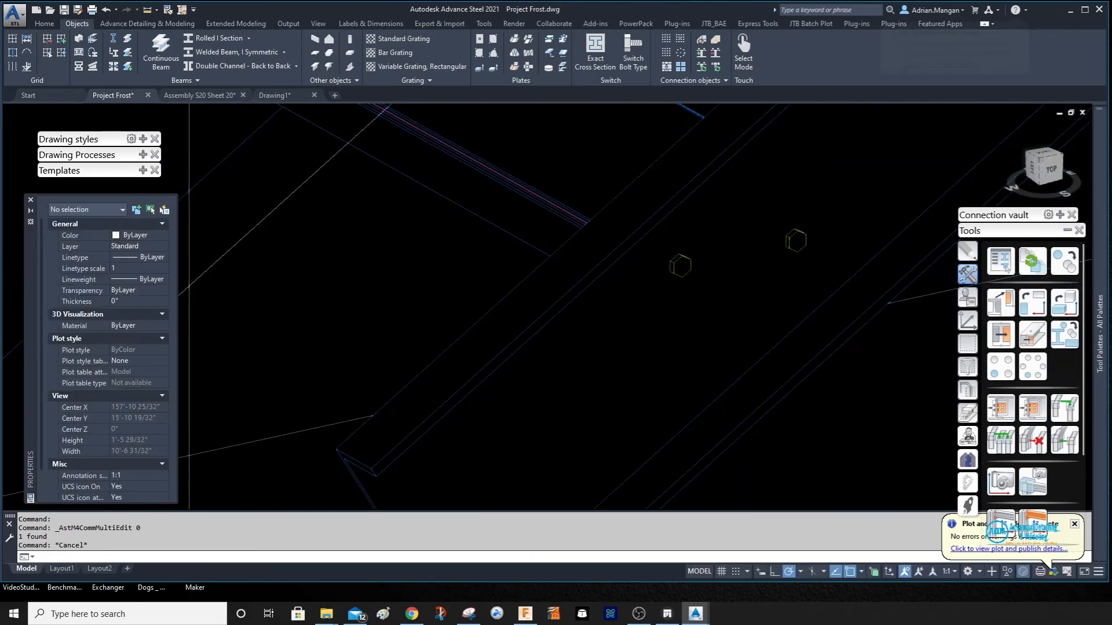
{"action": "middle_click_drag", "start_coordinate": [641, 292], "coordinate": [621, 243], "text": "shift"}
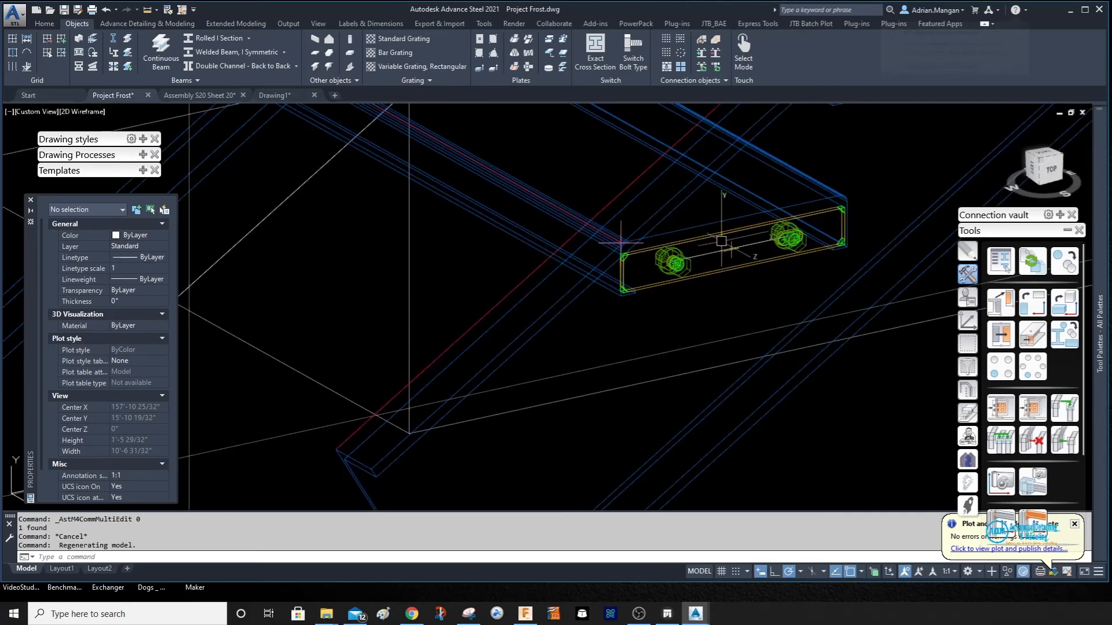
{"action": "left_click", "coordinate": [645, 282]}
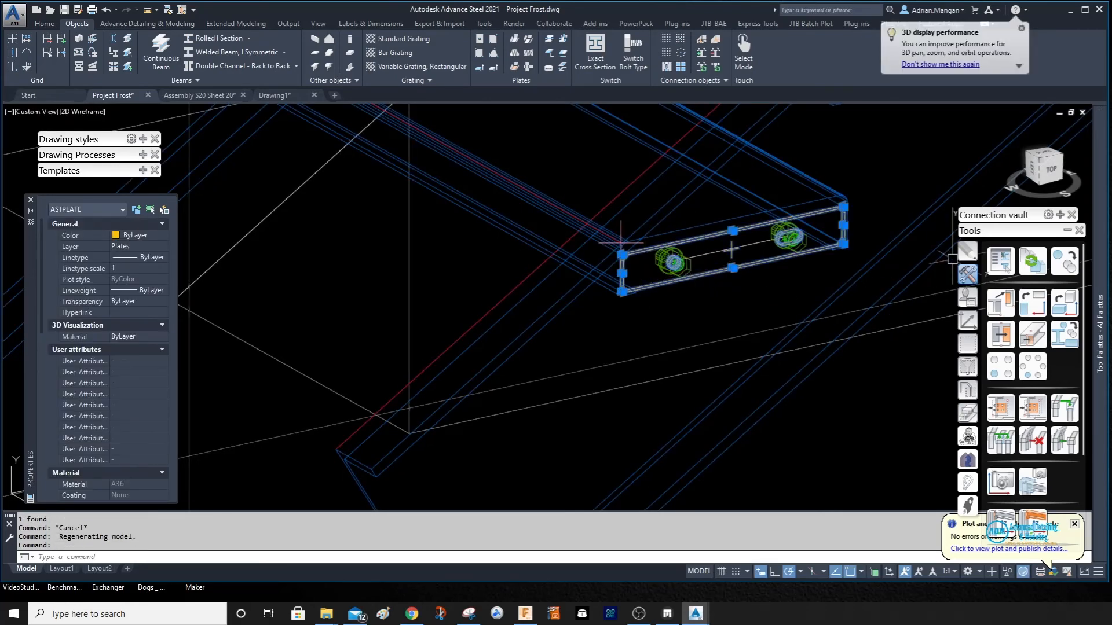
{"action": "left_click", "coordinate": [967, 320]}
{"action": "left_click", "coordinate": [1001, 260]}
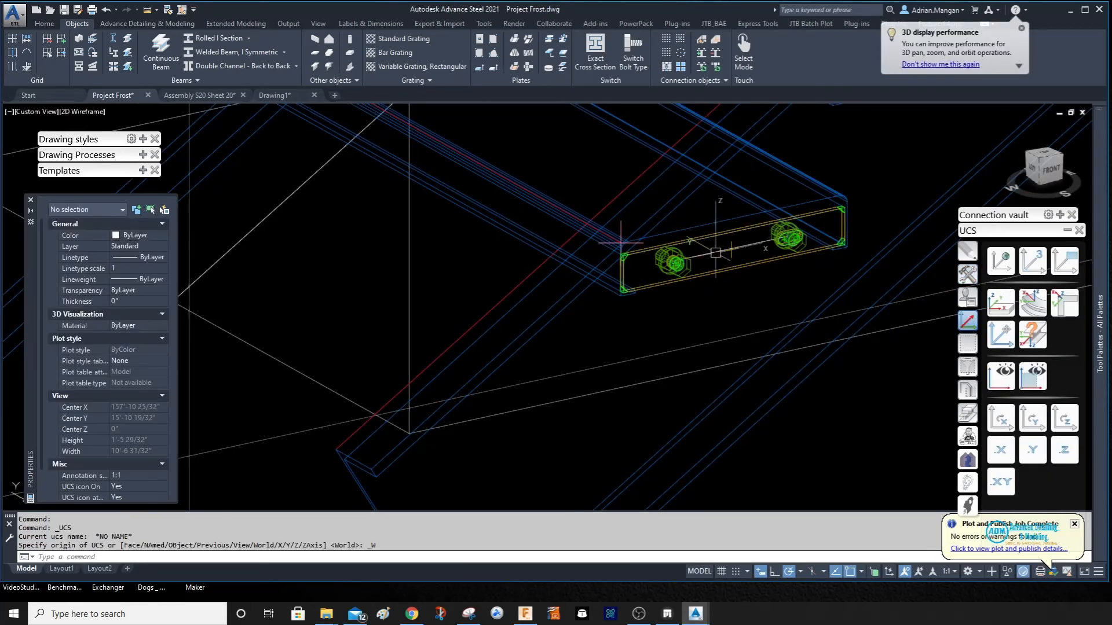
- Mirror the side plate and its two bolts with their connections about the bottom tread's midpoint to the opposite stringer
{"action": "scroll", "coordinate": [676, 248], "scroll_direction": "up", "scroll_amount": 2}
{"action": "left_click", "coordinate": [671, 263]}
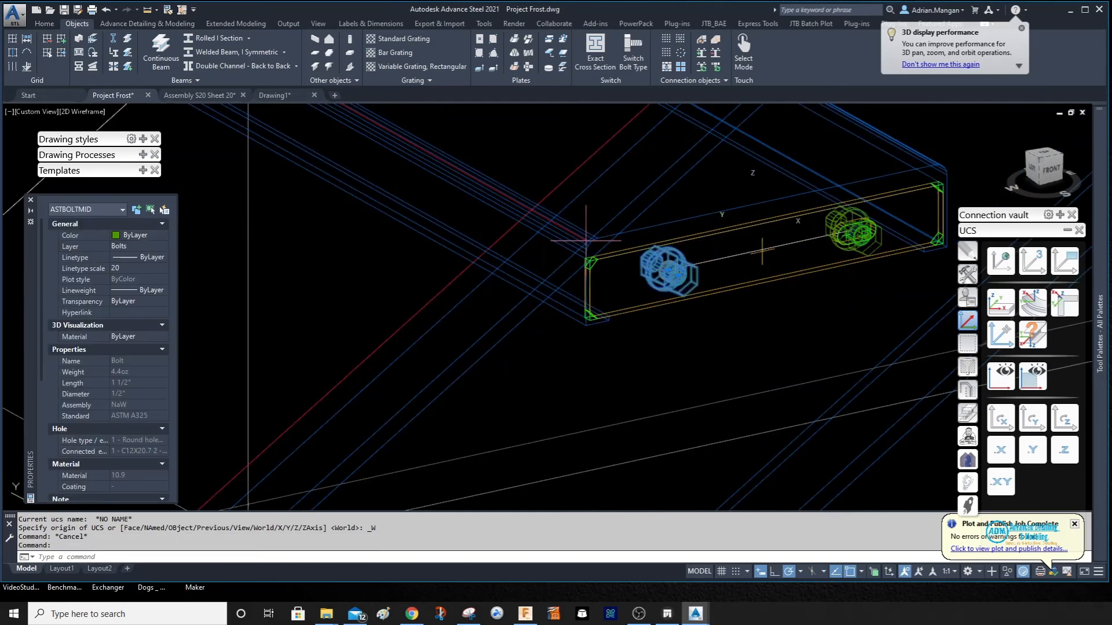
{"action": "left_click", "coordinate": [748, 225]}
{"action": "scroll", "coordinate": [804, 225], "scroll_direction": "down", "scroll_amount": 2}
{"action": "middle_click_drag", "start_coordinate": [804, 227], "coordinate": [780, 241]}
{"action": "scroll", "coordinate": [816, 227], "scroll_direction": "up", "scroll_amount": 4}
{"action": "left_click", "coordinate": [793, 238]}
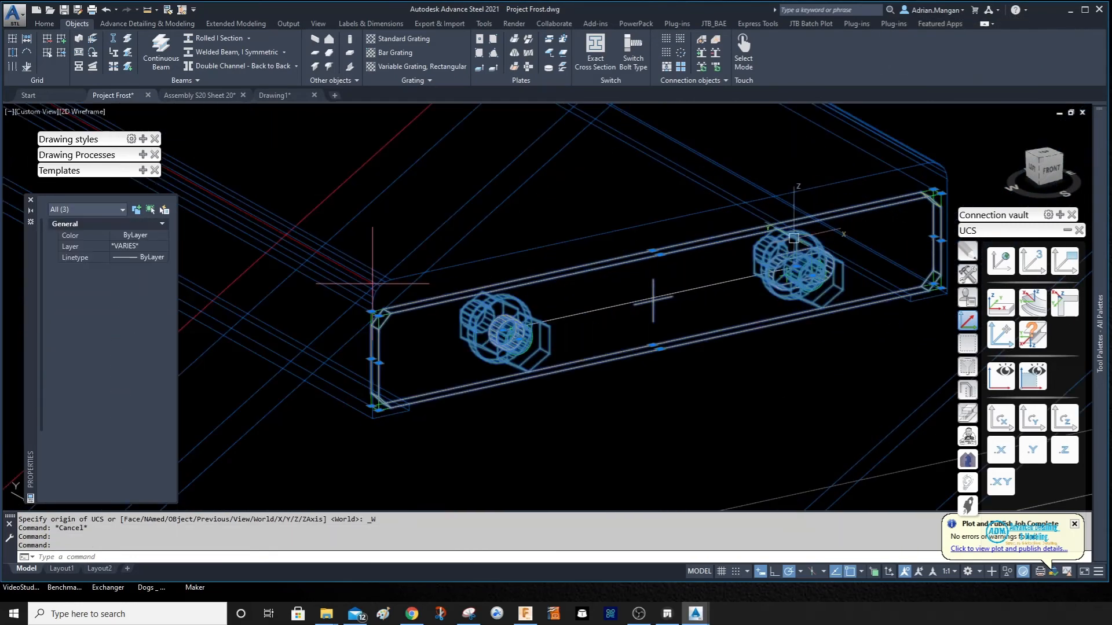
{"action": "scroll", "coordinate": [857, 227], "scroll_direction": "down", "scroll_amount": 4}
{"action": "left_click", "coordinate": [972, 274]}
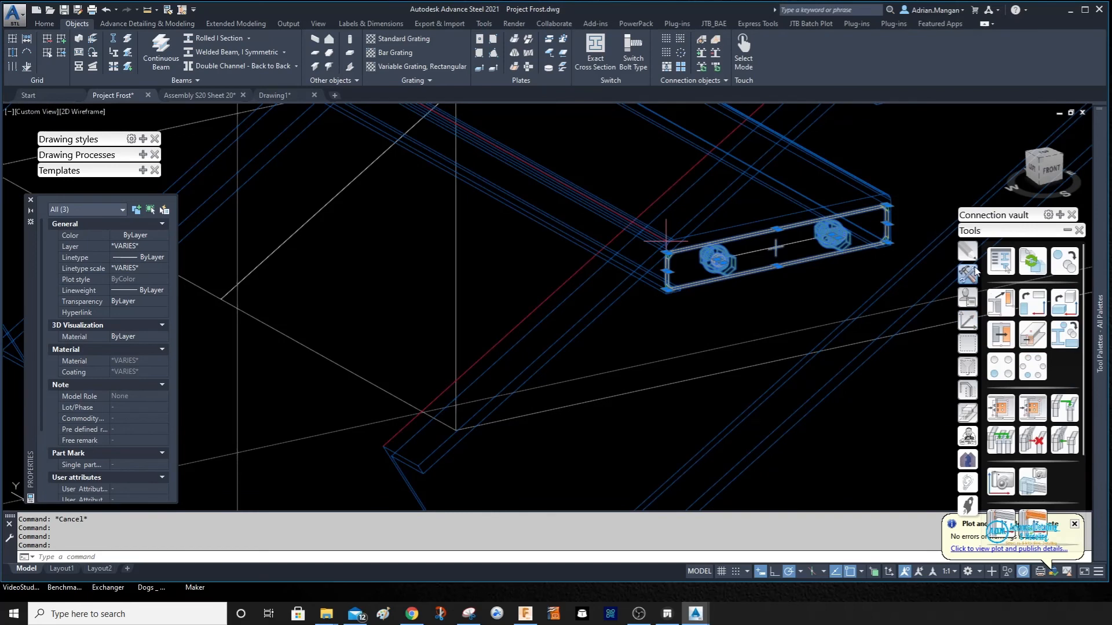
{"action": "left_click", "coordinate": [1061, 259]}
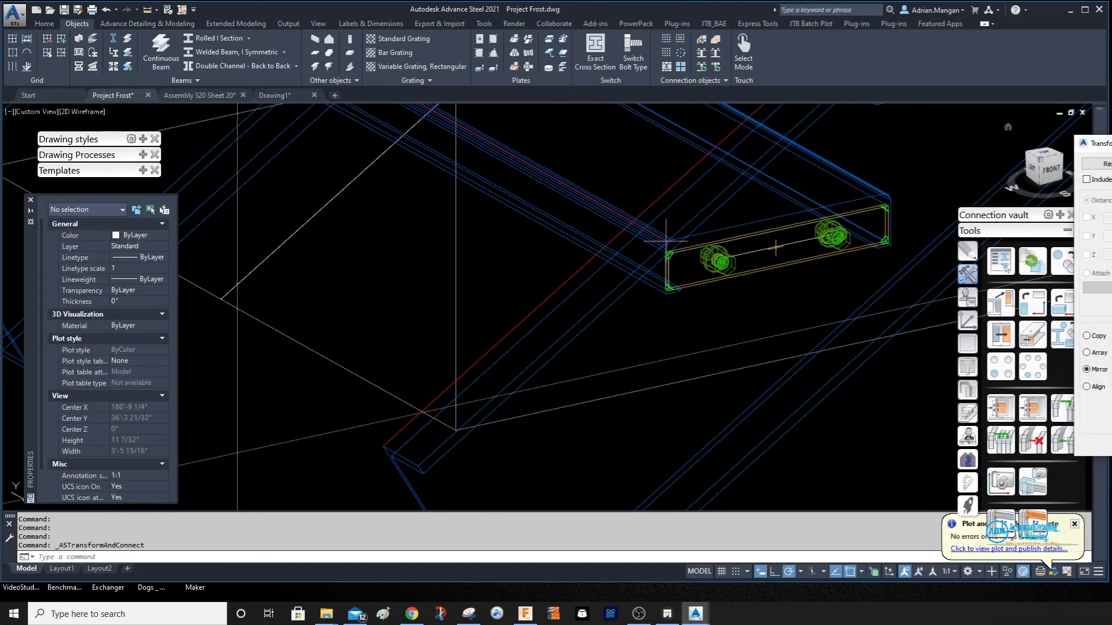
{"action": "scroll", "coordinate": [621, 272], "scroll_direction": "down", "scroll_amount": 4}
{"action": "scroll", "coordinate": [556, 237], "scroll_direction": "up", "scroll_amount": 4}
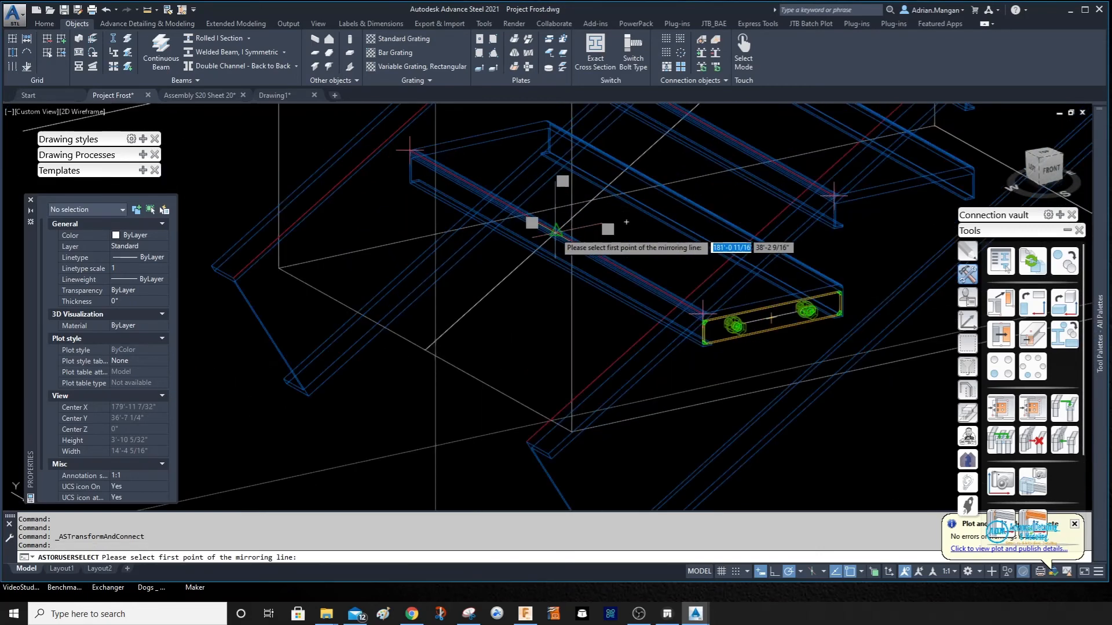
{"action": "left_click", "coordinate": [556, 236]}
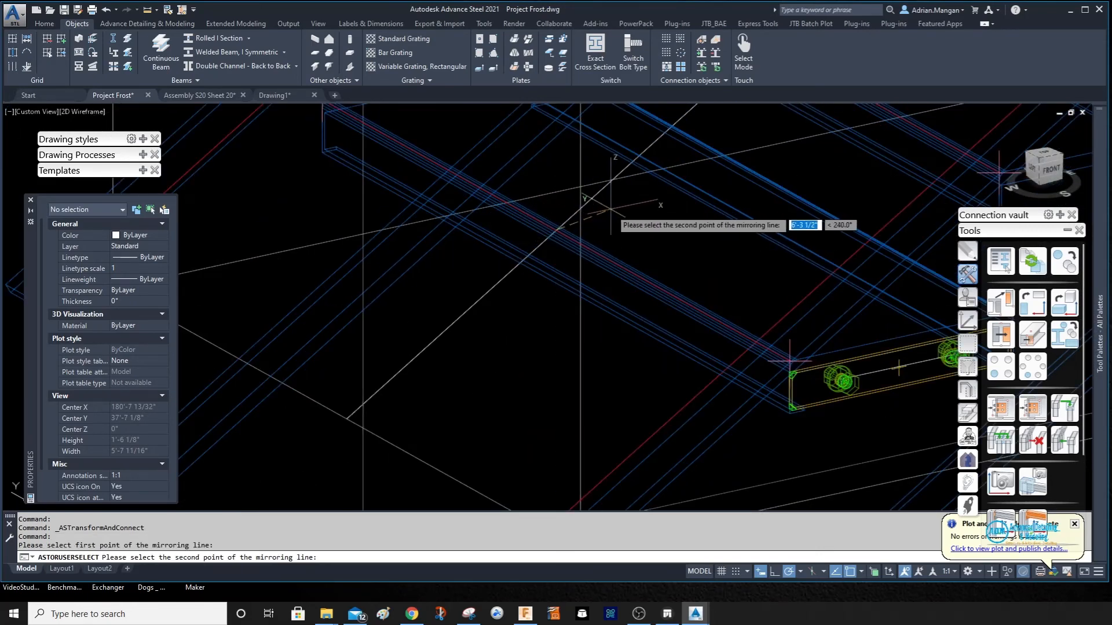
{"action": "left_click", "coordinate": [615, 217]}
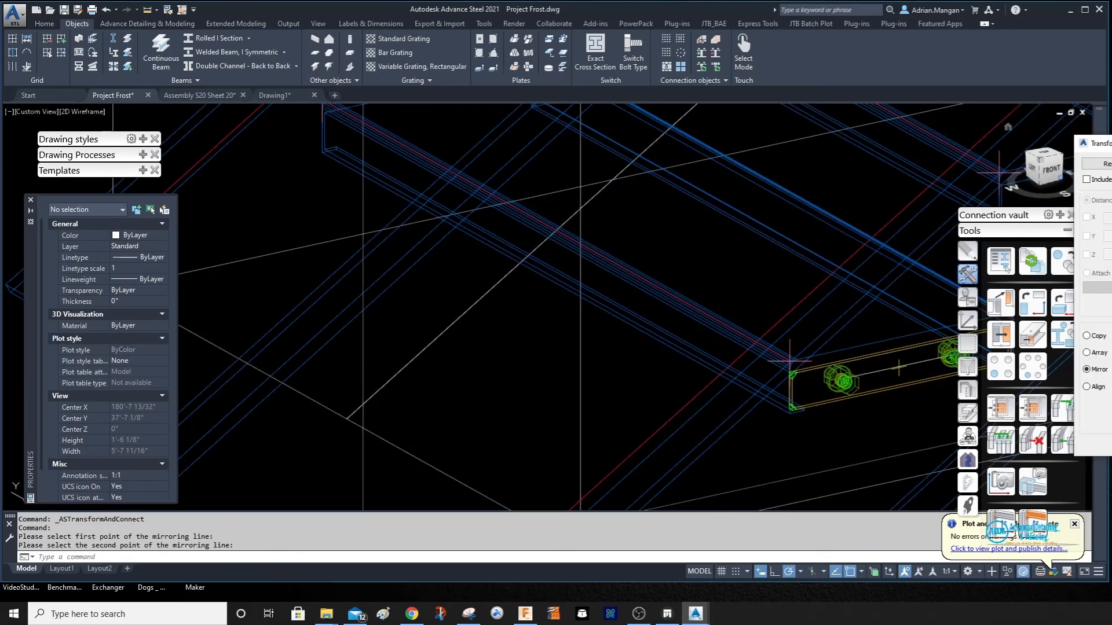
{"action": "scroll", "coordinate": [407, 161], "scroll_direction": "down", "scroll_amount": 3}
{"action": "middle_click_drag", "start_coordinate": [407, 161], "coordinate": [439, 211]}
{"action": "scroll", "coordinate": [418, 157], "scroll_direction": "up", "scroll_amount": 5}
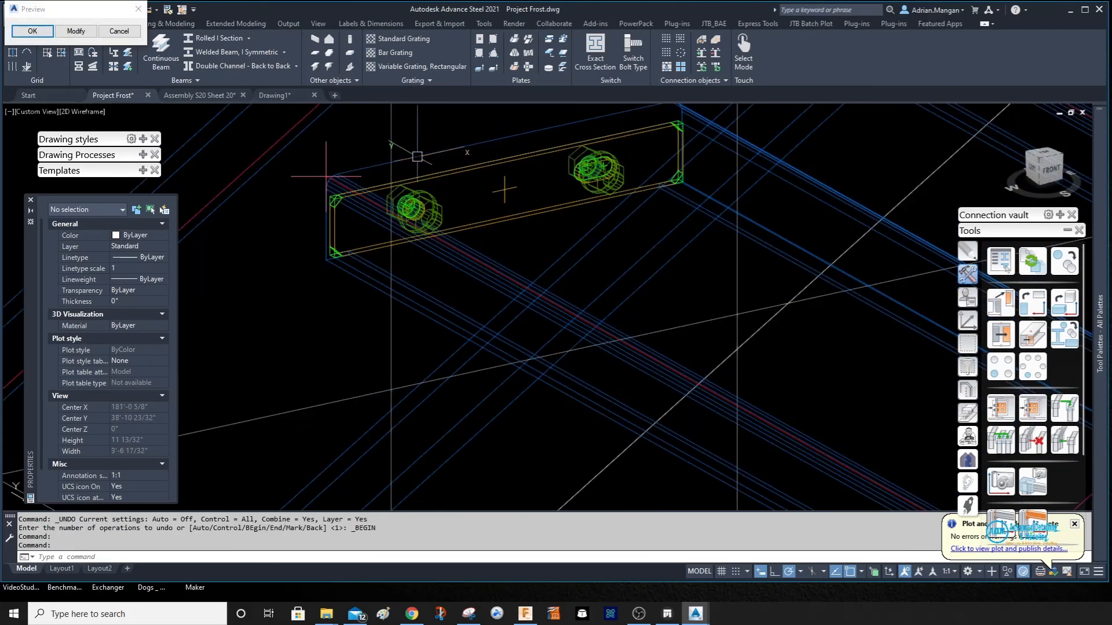
{"action": "left_click", "coordinate": [50, 33]}
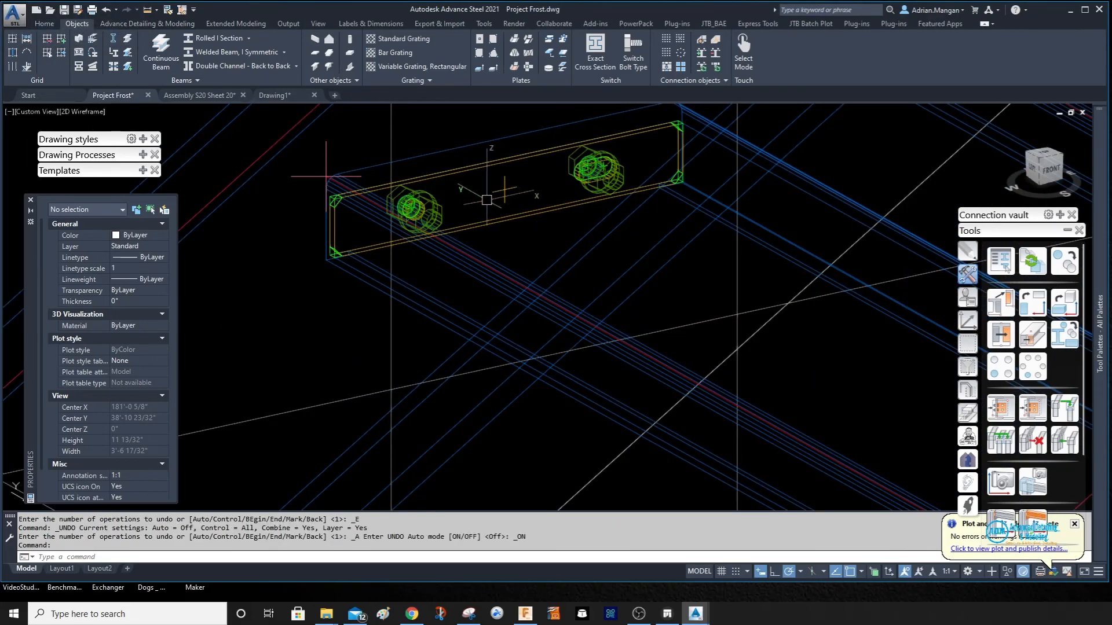
- Examine the mirrored side plate and its bolts on the opposite stringer from several angles
{"action": "scroll", "coordinate": [481, 200], "scroll_direction": "down", "scroll_amount": 4}
{"action": "middle_click_drag", "start_coordinate": [475, 194], "coordinate": [702, 230], "text": "shift"}
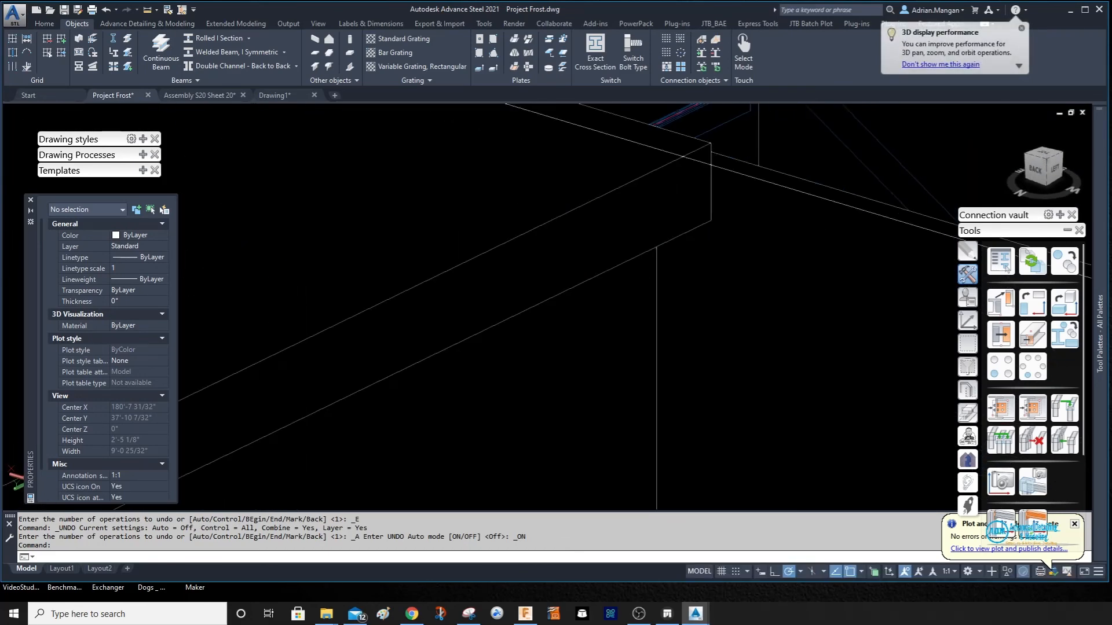
{"action": "scroll", "coordinate": [455, 351], "scroll_direction": "up", "scroll_amount": 6}
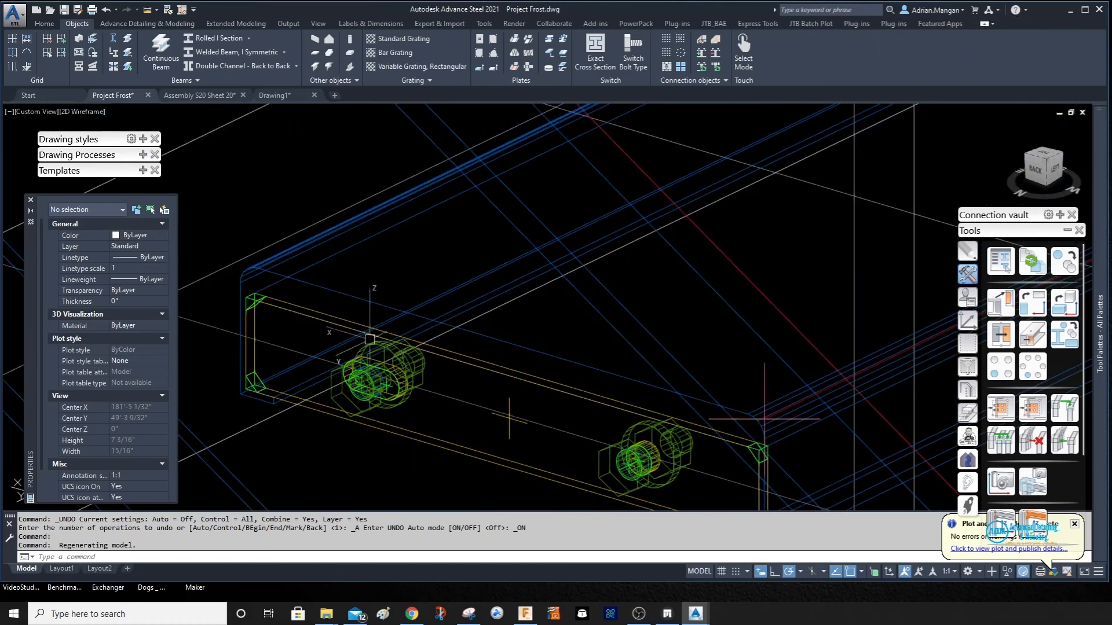
{"action": "scroll", "coordinate": [585, 287], "scroll_direction": "down", "scroll_amount": 6}
{"action": "mouse_move", "coordinate": [585, 288]}
{"action": "middle_mouse_down", "text": "shift"}
{"action": "mouse_move", "coordinate": [559, 303]}
{"action": "mouse_move", "coordinate": [588, 290]}
{"action": "middle_mouse_up", "text": "shift"}
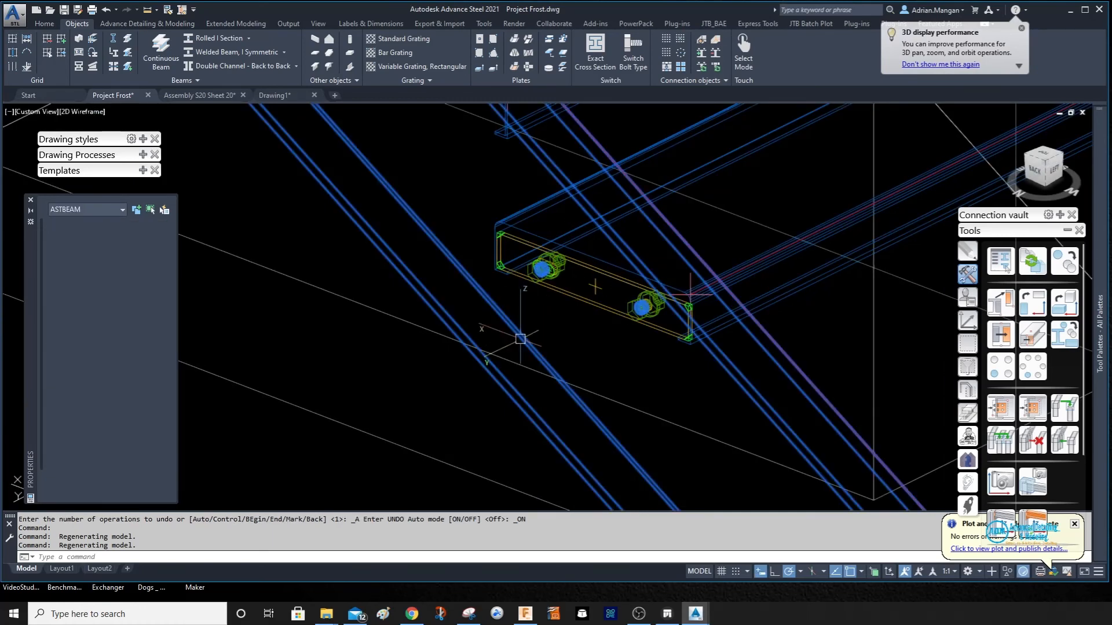
{"action": "middle_click_drag", "start_coordinate": [523, 328], "coordinate": [552, 320], "text": "shift"}
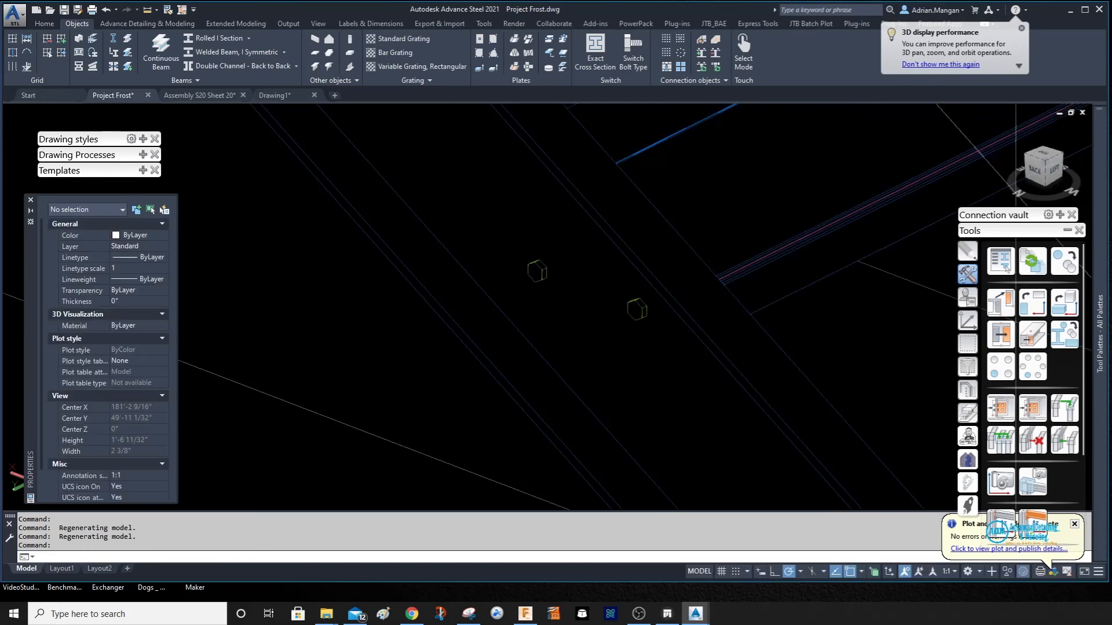
{"action": "scroll", "coordinate": [618, 248], "scroll_direction": "down", "scroll_amount": 6}
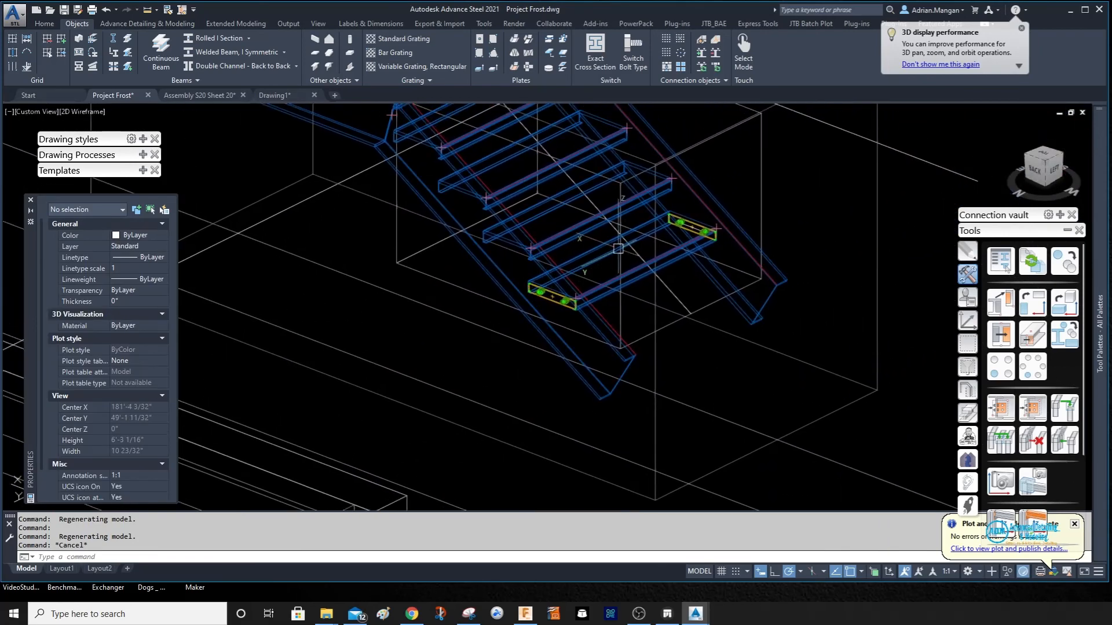
{"action": "middle_click_drag", "start_coordinate": [617, 249], "coordinate": [376, 275], "text": "shift"}
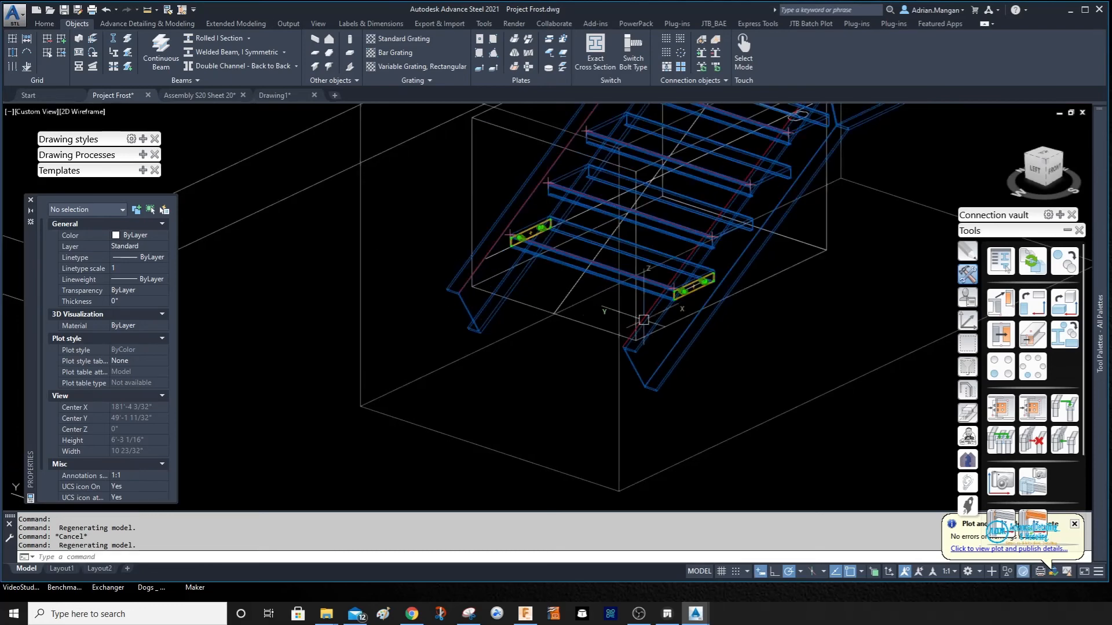
{"action": "scroll", "coordinate": [684, 314], "scroll_direction": "up", "scroll_amount": 6}
{"action": "scroll", "coordinate": [697, 202], "scroll_direction": "up", "scroll_amount": 3}
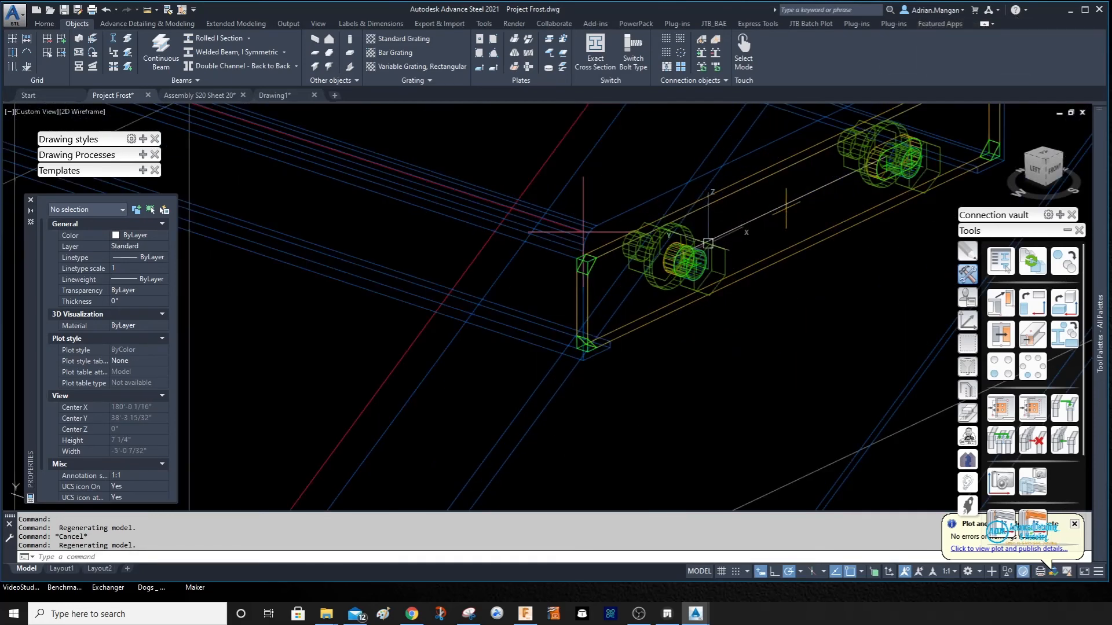
{"action": "left_click", "coordinate": [716, 250]}
{"action": "key", "text": "Escape"}
{"action": "left_click", "coordinate": [717, 246]}
{"action": "scroll", "coordinate": [716, 243], "scroll_direction": "down", "scroll_amount": 8}
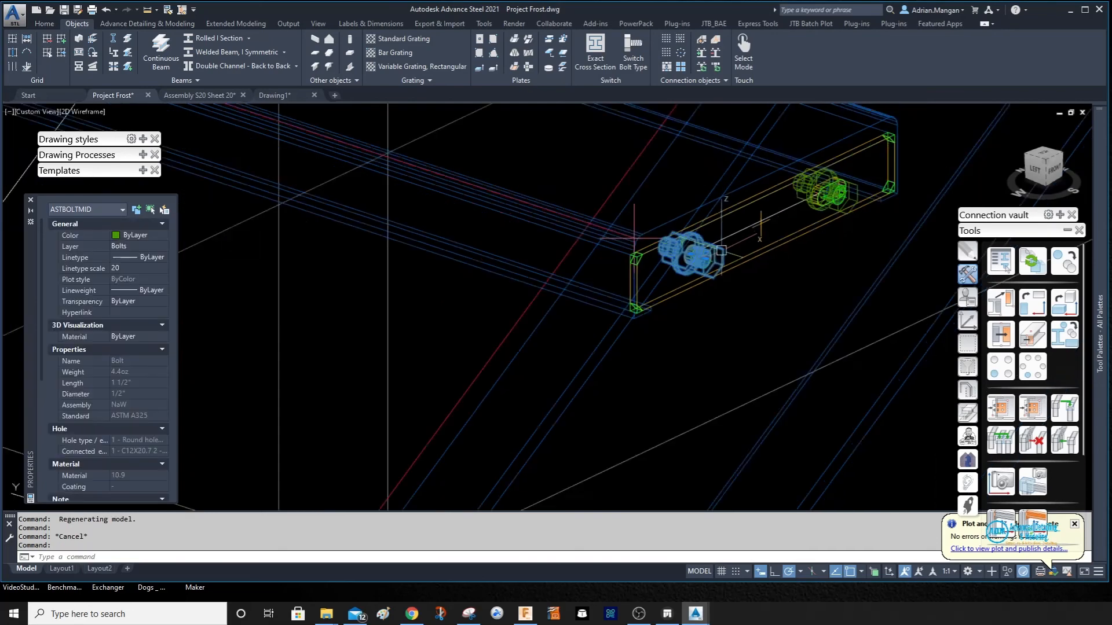
{"action": "middle_click_drag", "start_coordinate": [716, 243], "coordinate": [765, 334]}
{"action": "key", "text": "Escape"}
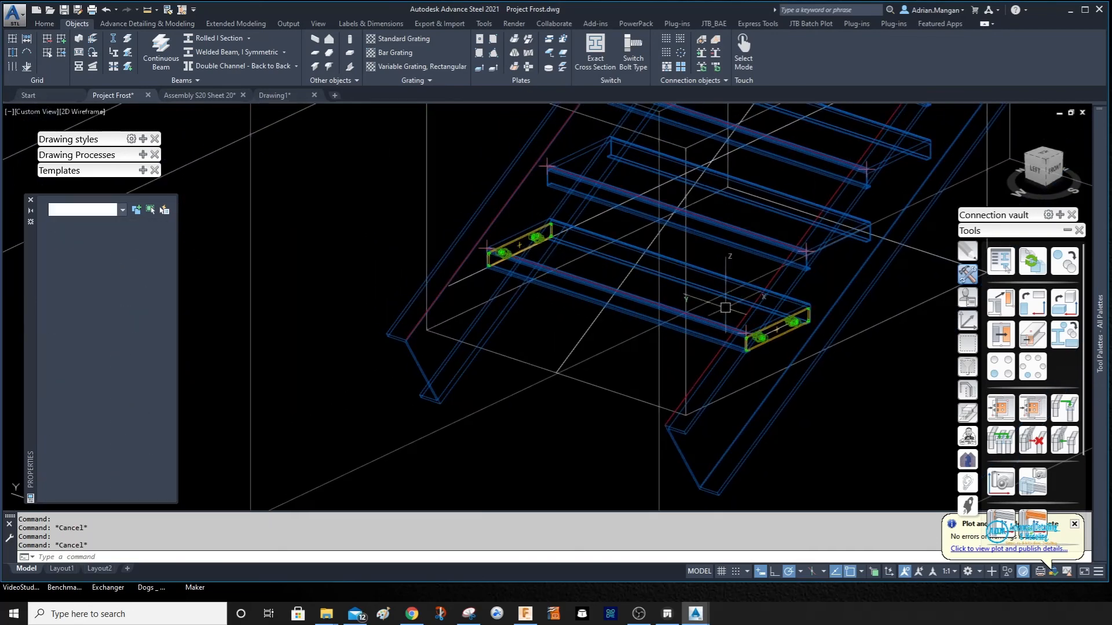
{"action": "scroll", "coordinate": [722, 305], "scroll_direction": "up", "scroll_amount": 5}
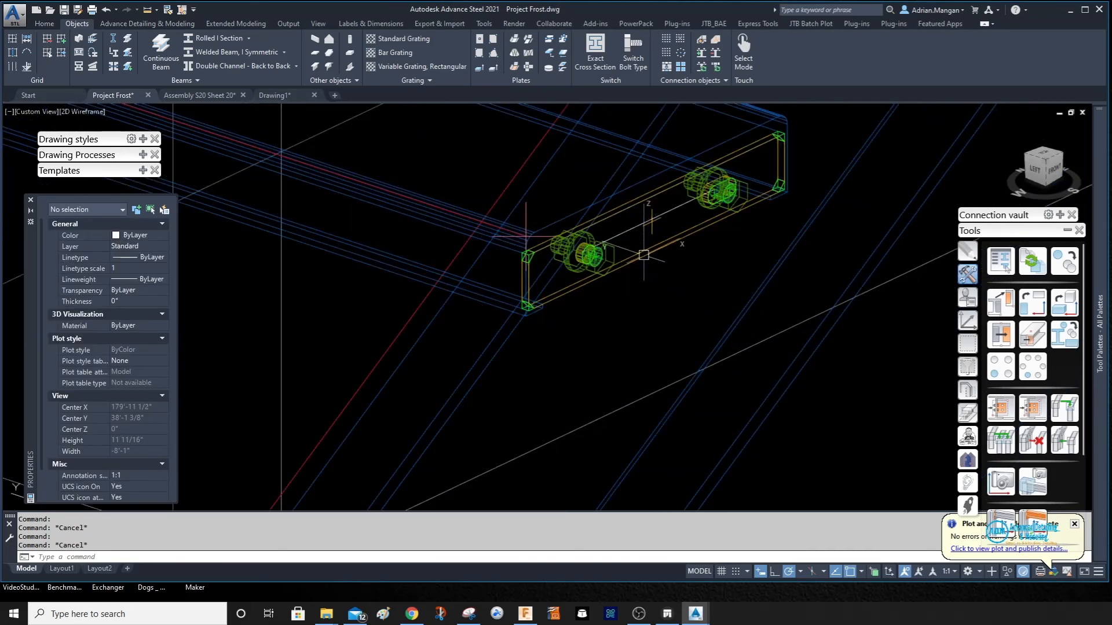
{"action": "double_click", "coordinate": [613, 255]}
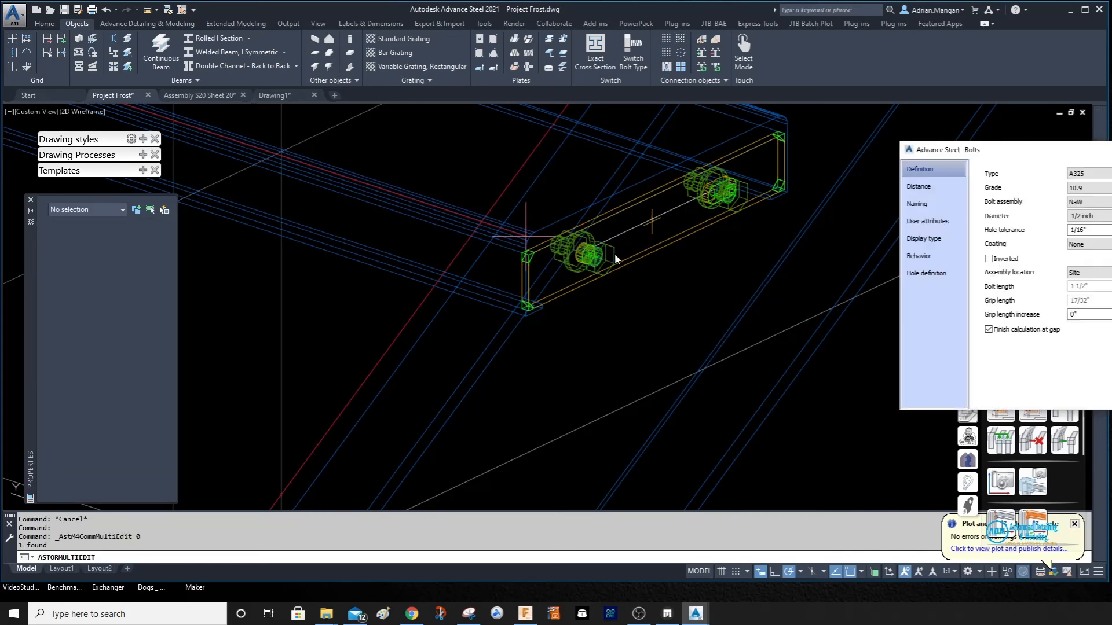
{"action": "key", "text": "Escape"}
- Weld the bottom tread and both side plates together with a weld point at the tread's lower end corner, keeping the default weld properties
{"action": "left_click", "coordinate": [631, 253]}
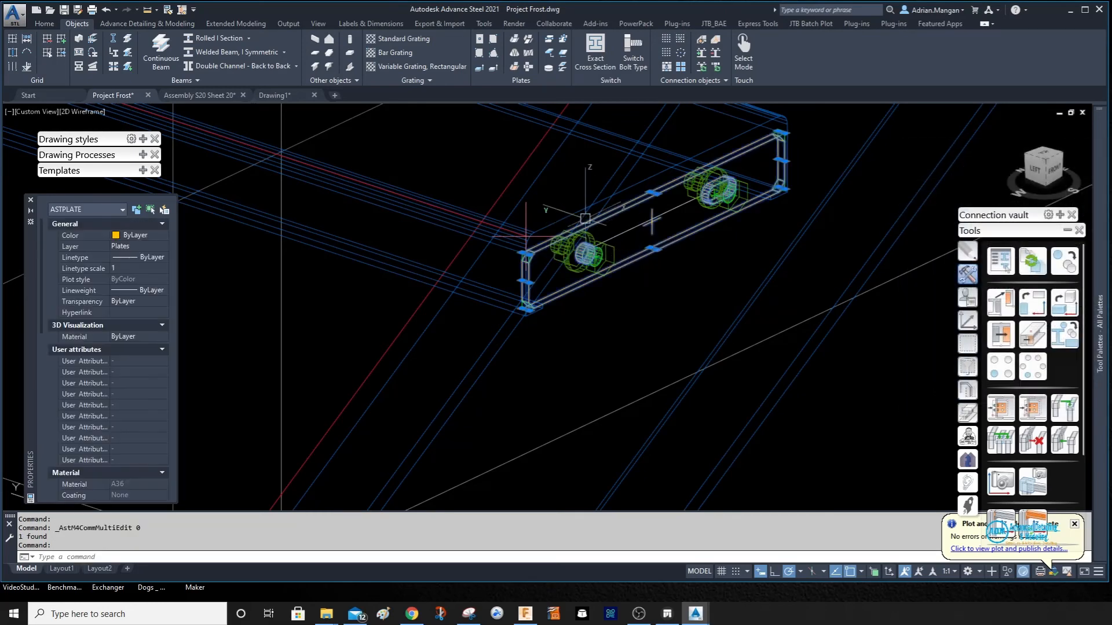
{"action": "left_click", "coordinate": [580, 214]}
{"action": "scroll", "coordinate": [581, 213], "scroll_direction": "down", "scroll_amount": 5}
{"action": "scroll", "coordinate": [344, 133], "scroll_direction": "up", "scroll_amount": 5}
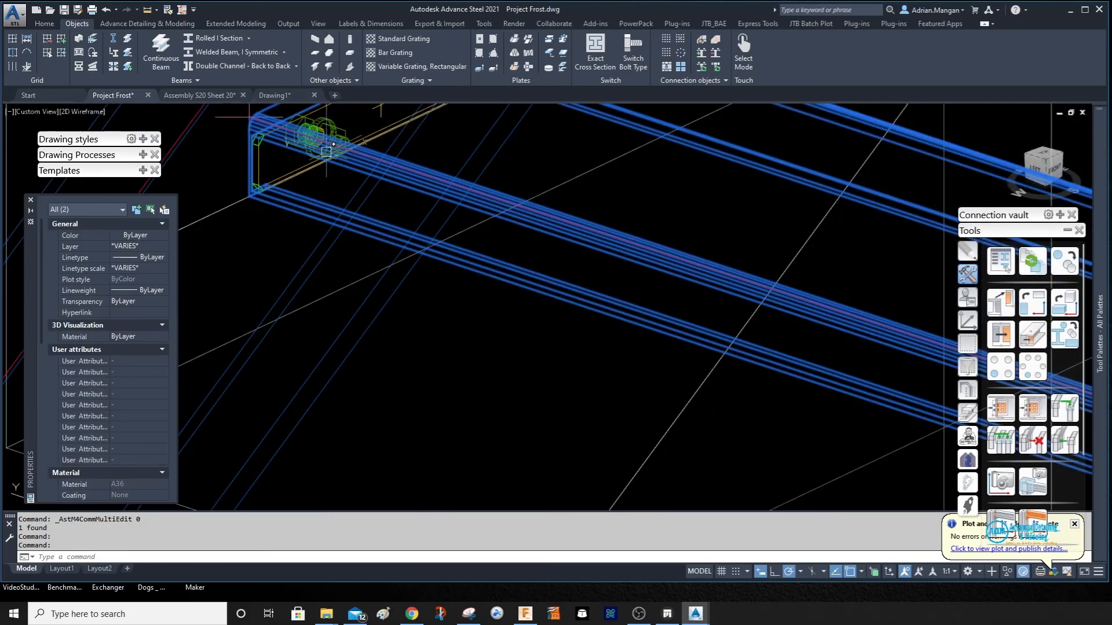
{"action": "left_click", "coordinate": [284, 169]}
{"action": "left_click", "coordinate": [284, 166]}
{"action": "left_click", "coordinate": [279, 175]}
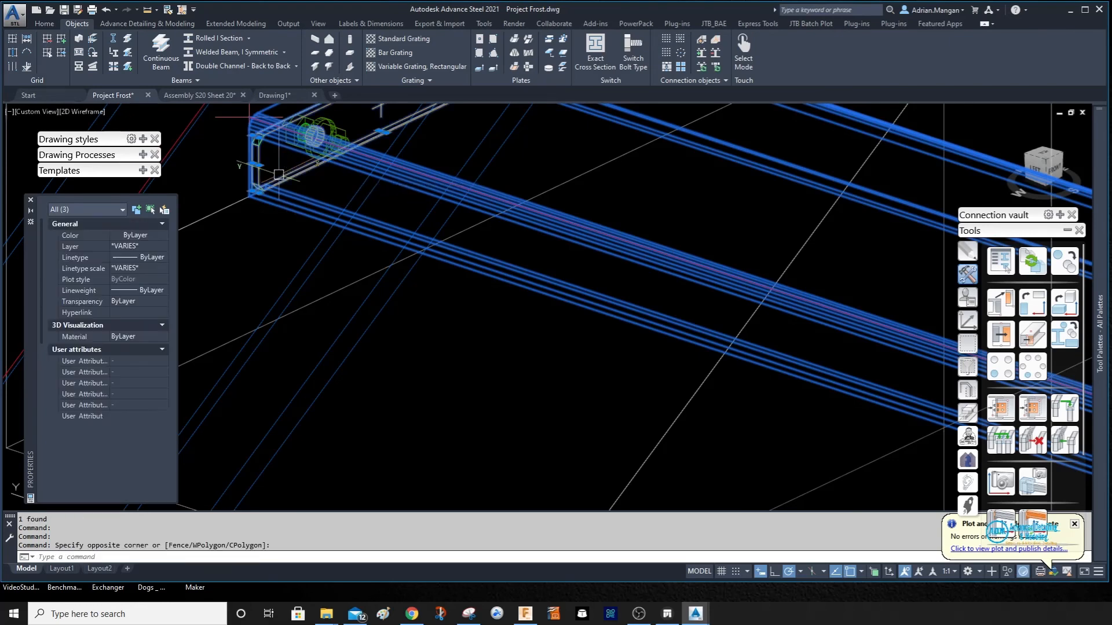
{"action": "scroll", "coordinate": [345, 202], "scroll_direction": "down", "scroll_amount": 5}
{"action": "scroll", "coordinate": [700, 324], "scroll_direction": "up", "scroll_amount": 5}
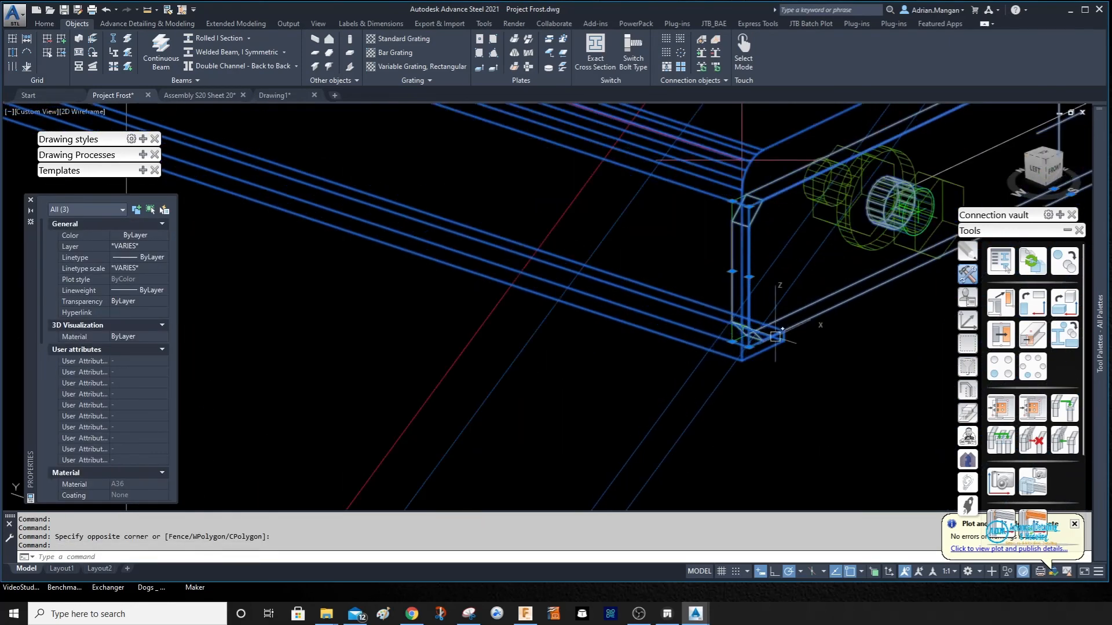
{"action": "left_click", "coordinate": [46, 25]}
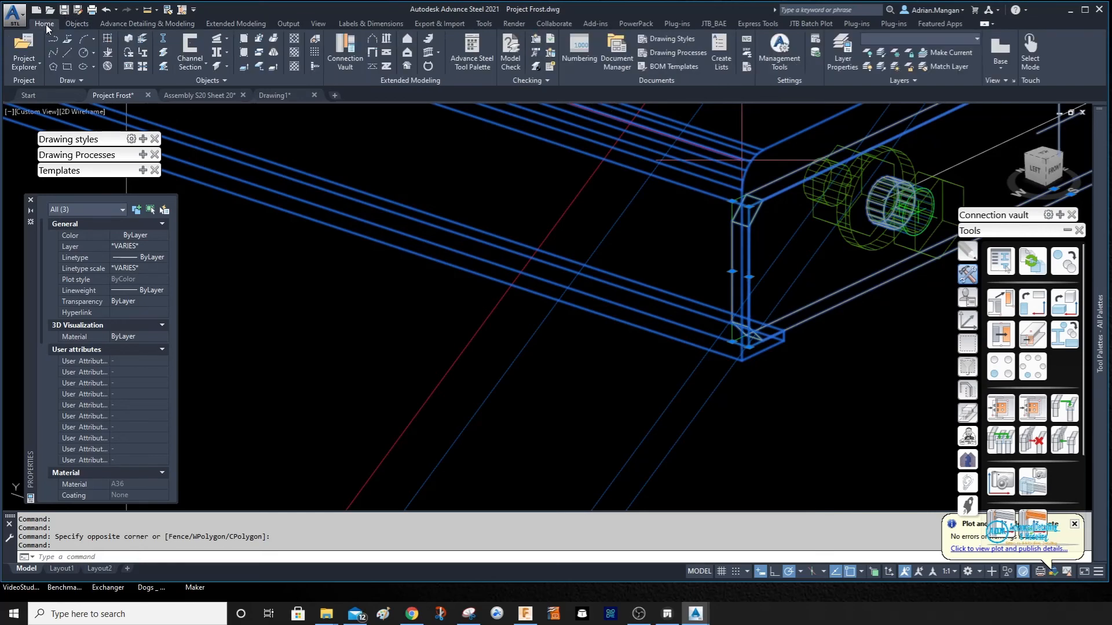
{"action": "left_click", "coordinate": [313, 40]}
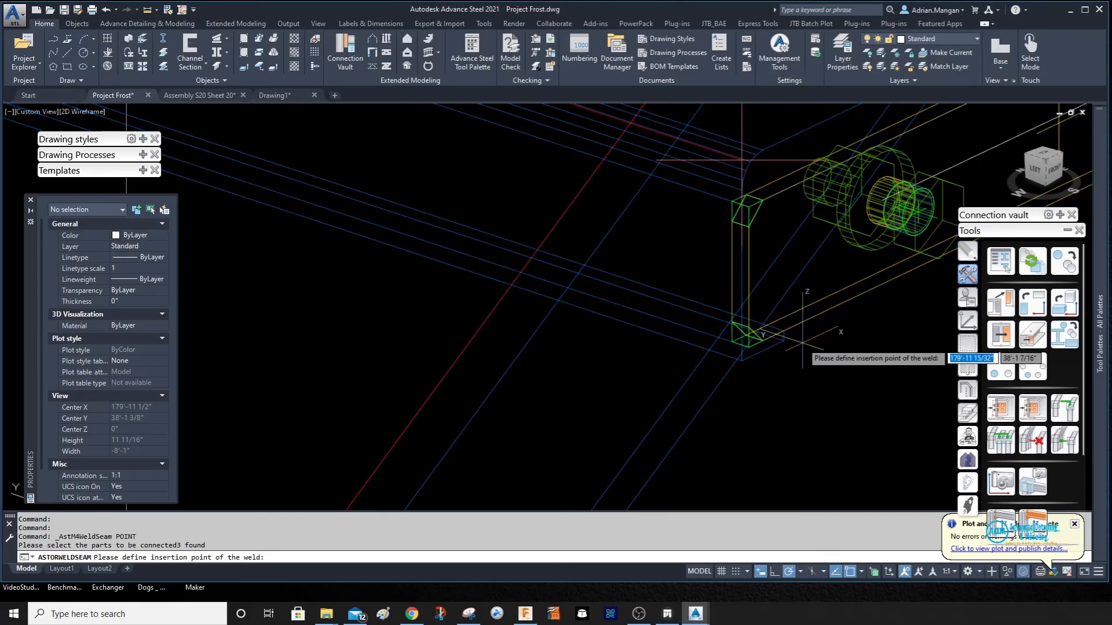
{"action": "left_click", "coordinate": [783, 335]}
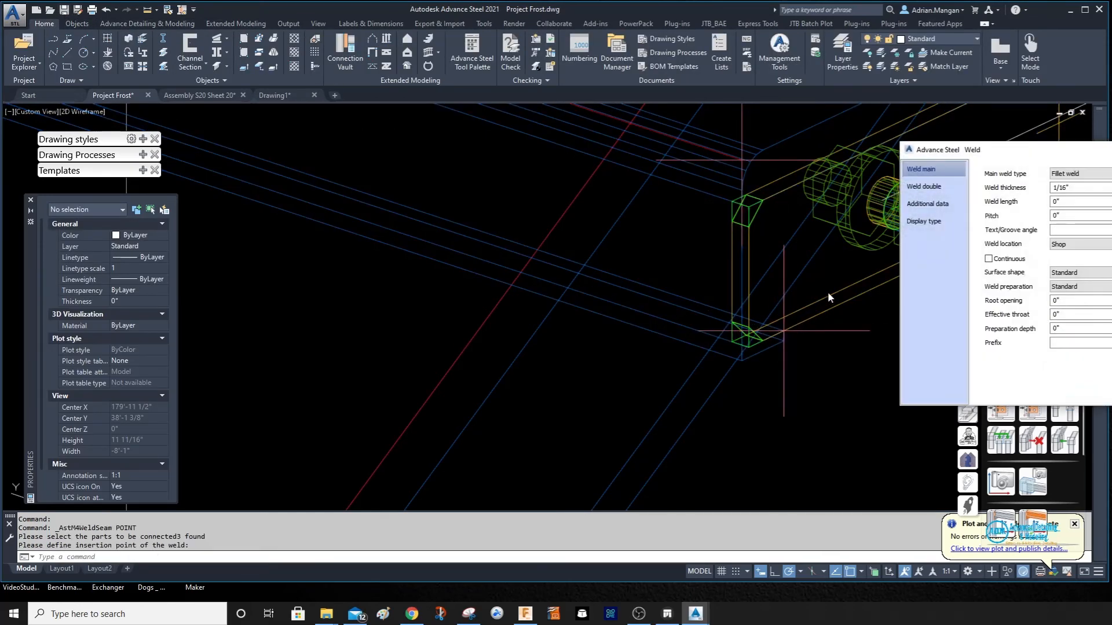
{"action": "key", "text": "Escape"}
- Mark the parts connected to the bottom tread, select the marked objects to check the assembly, and clear the selection
{"action": "scroll", "coordinate": [746, 251], "scroll_direction": "down", "scroll_amount": 6}
{"action": "middle_click_drag", "start_coordinate": [669, 270], "coordinate": [429, 387]}
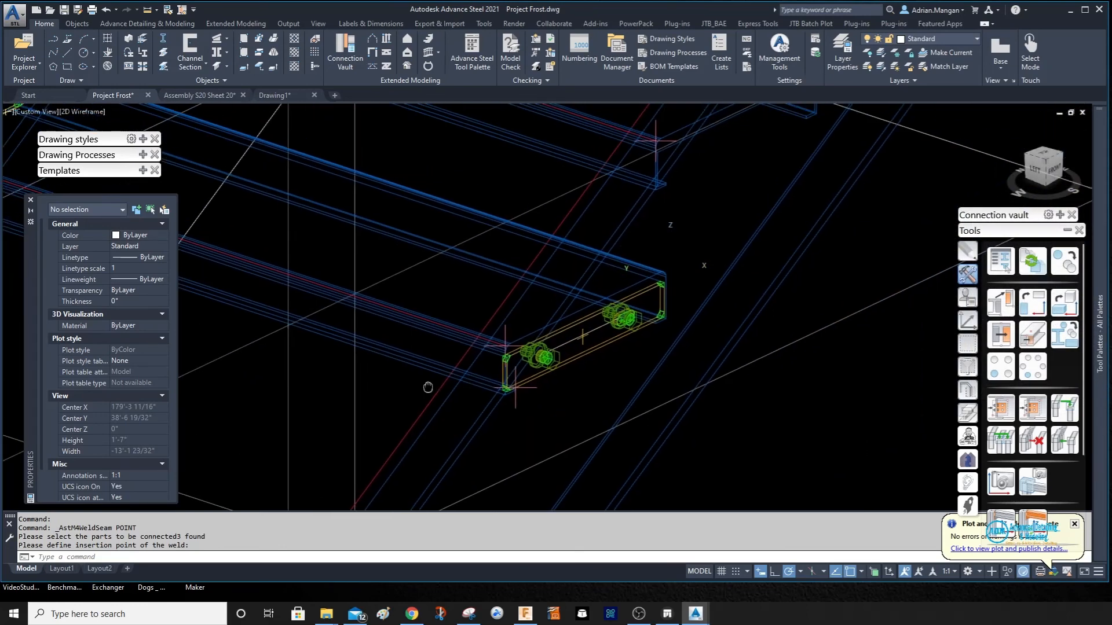
{"action": "left_click", "coordinate": [967, 323]}
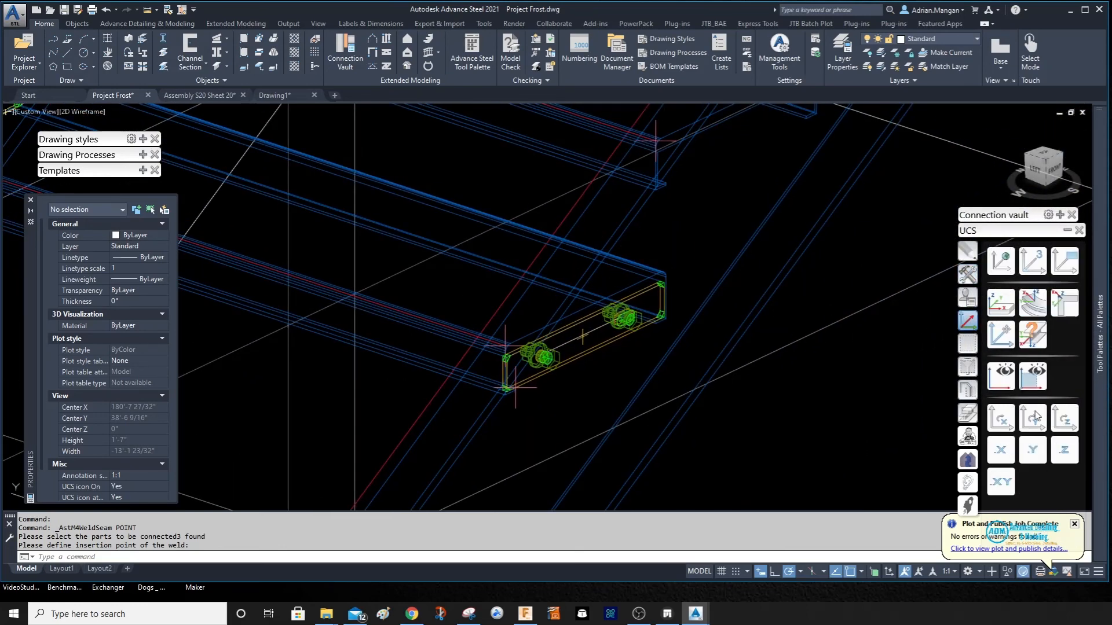
{"action": "left_click", "coordinate": [968, 274]}
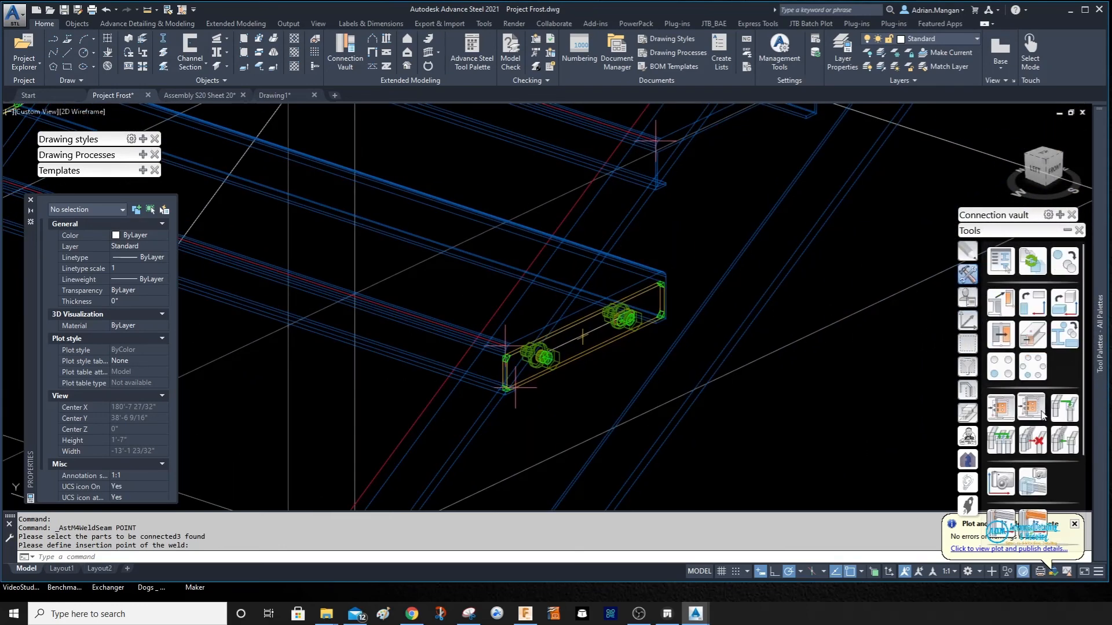
{"action": "left_click", "coordinate": [968, 343]}
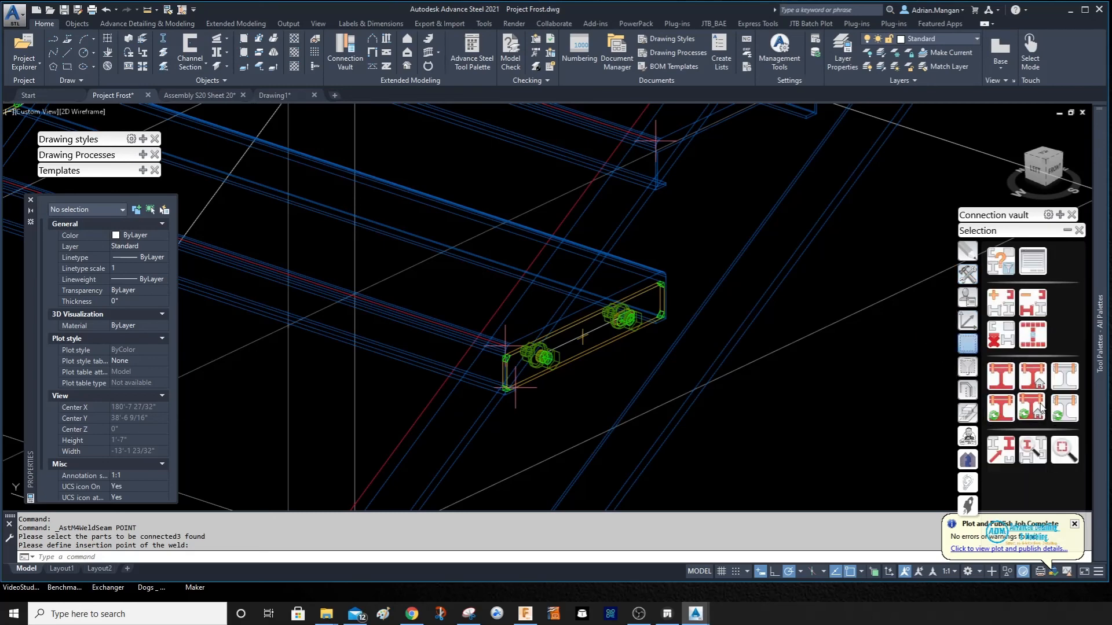
{"action": "left_click", "coordinate": [492, 216]}
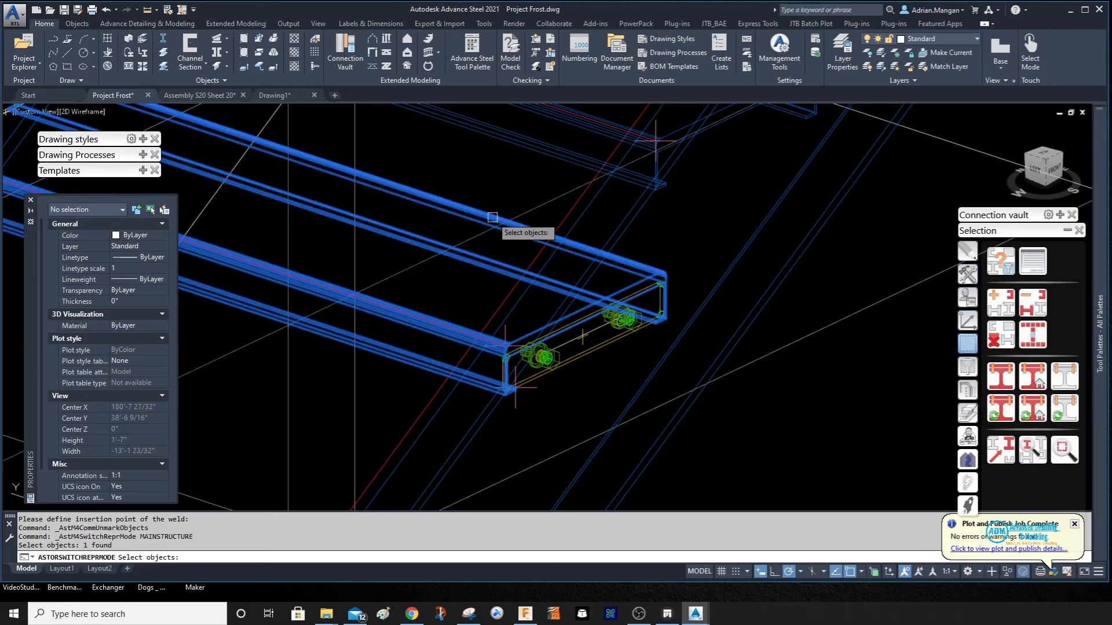
{"action": "right_click", "coordinate": [494, 217]}
{"action": "scroll", "coordinate": [640, 240], "scroll_direction": "down", "scroll_amount": 4}
{"action": "middle_click_drag", "start_coordinate": [640, 240], "coordinate": [710, 233]}
{"action": "left_click", "coordinate": [1036, 347]}
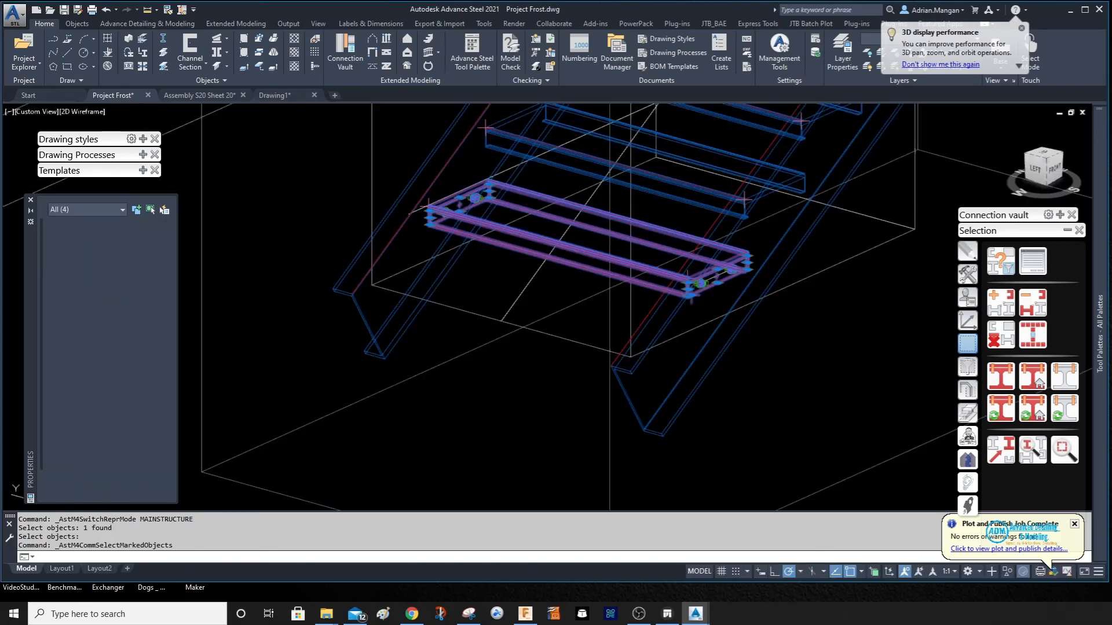
{"action": "scroll", "coordinate": [704, 272], "scroll_direction": "up", "scroll_amount": 5}
{"action": "key", "text": "Escape"}
{"action": "key", "text": "Escape"}
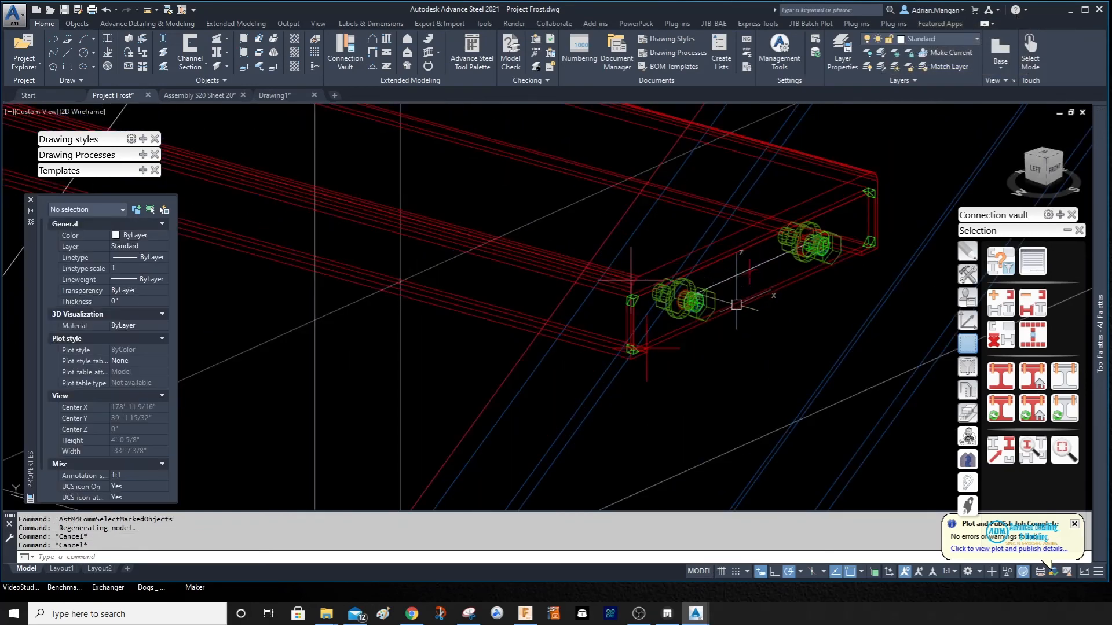
- Open the transform-elements tool for the bottom tread's two side plates, using Copy with connections included
{"action": "left_click", "coordinate": [735, 306]}
{"action": "scroll", "coordinate": [720, 296], "scroll_direction": "down", "scroll_amount": 5}
{"action": "scroll", "coordinate": [400, 209], "scroll_direction": "up", "scroll_amount": 3}
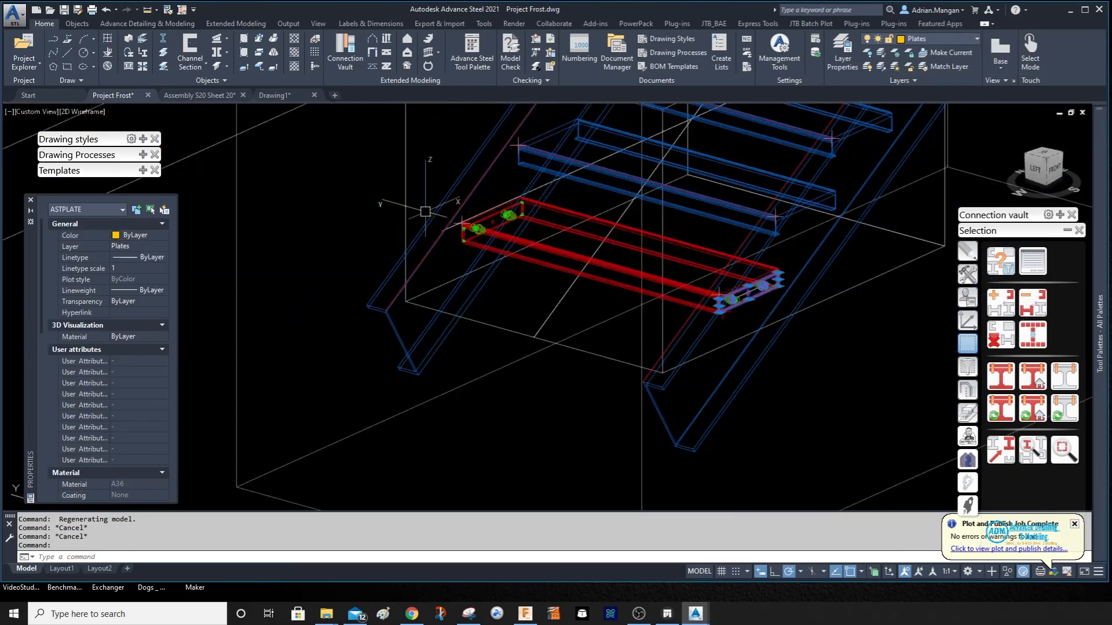
{"action": "scroll", "coordinate": [470, 234], "scroll_direction": "up", "scroll_amount": 3}
{"action": "left_click", "coordinate": [603, 323]}
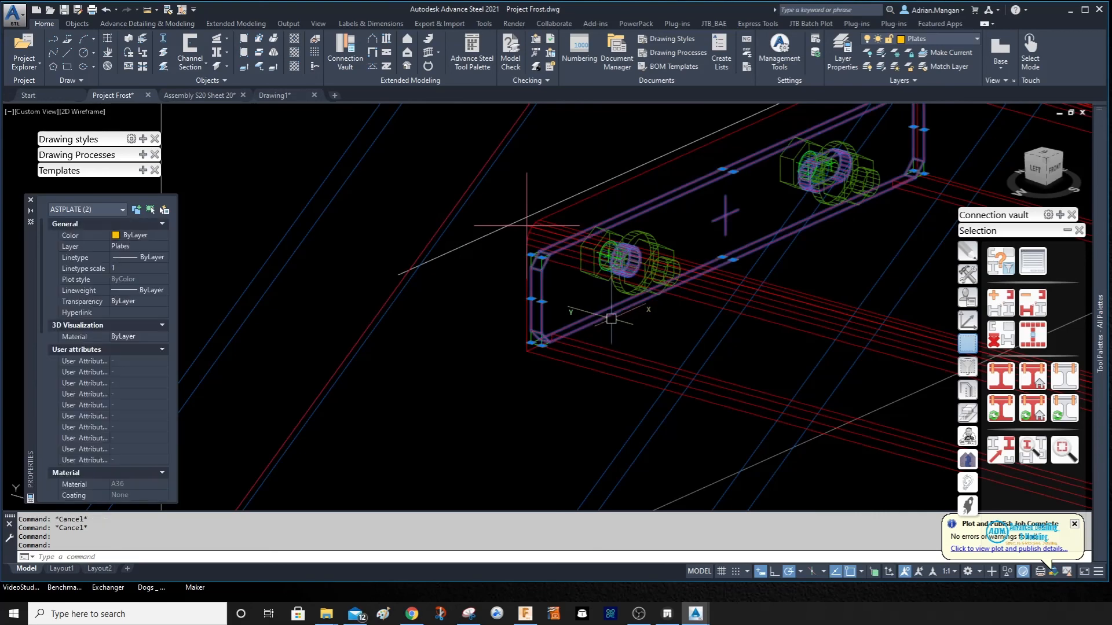
{"action": "scroll", "coordinate": [603, 323], "scroll_direction": "down", "scroll_amount": 6}
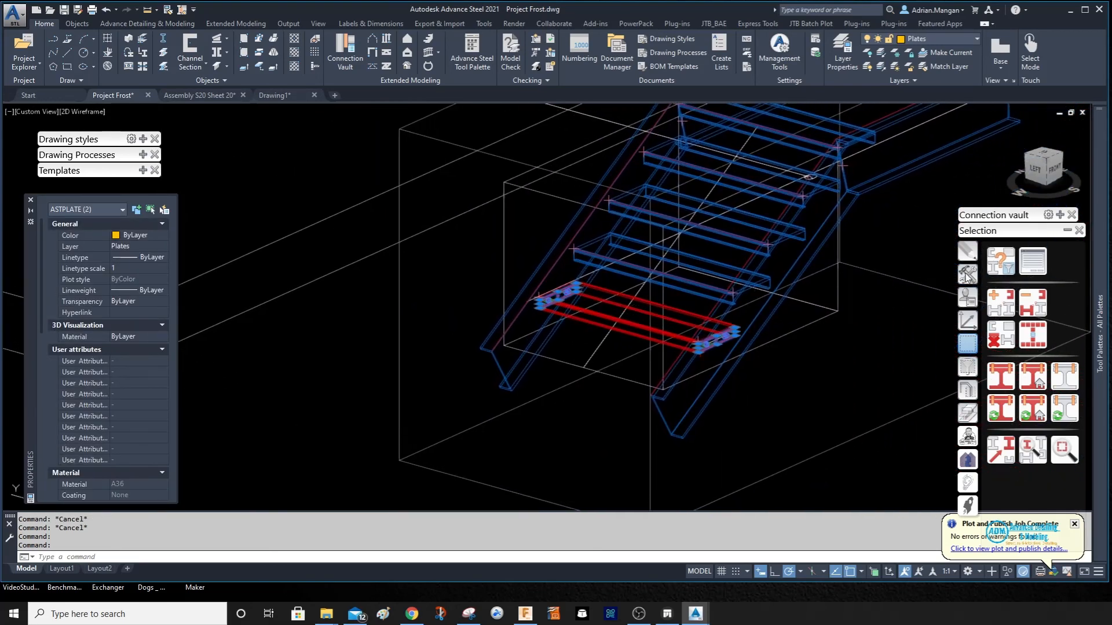
{"action": "left_click", "coordinate": [966, 274]}
{"action": "left_click", "coordinate": [1064, 262]}
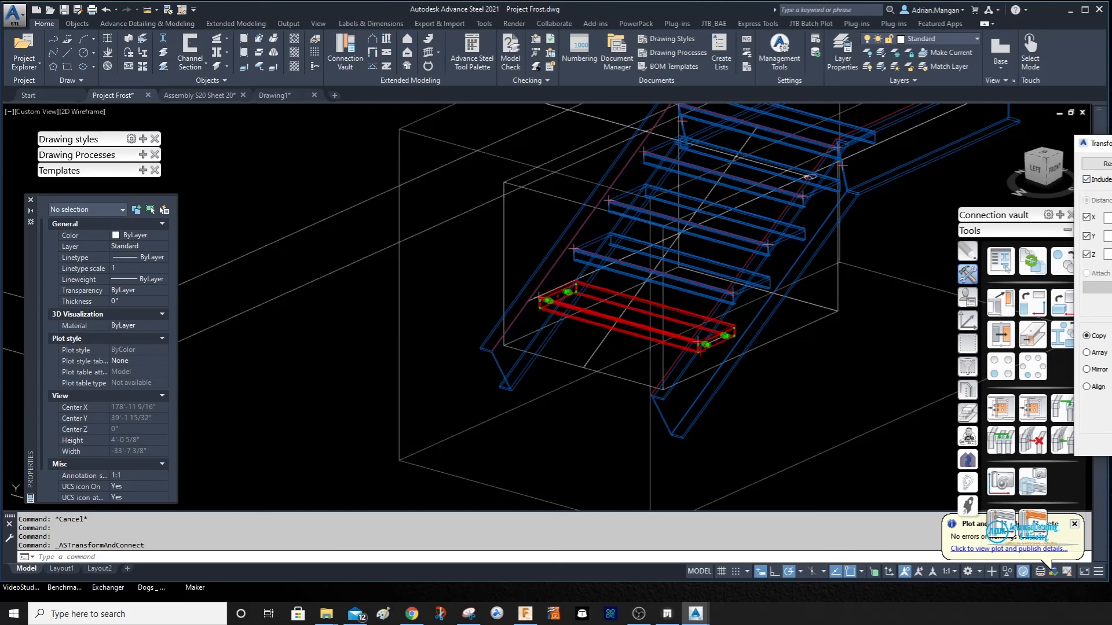
- Copy both side plates with their bolts and connections from the bottom tread's upper end corner to the matching corner of the second tread
{"action": "scroll", "coordinate": [706, 341], "scroll_direction": "up", "scroll_amount": 6}
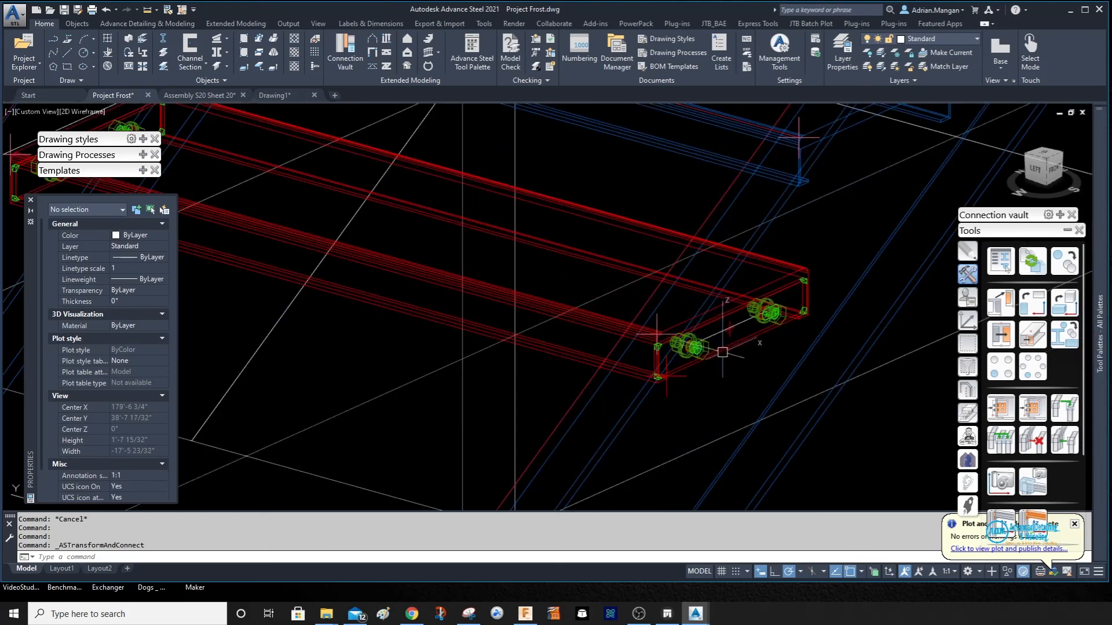
{"action": "left_click", "coordinate": [722, 352]}
{"action": "scroll", "coordinate": [722, 352], "scroll_direction": "down", "scroll_amount": 5}
{"action": "scroll", "coordinate": [347, 208], "scroll_direction": "up", "scroll_amount": 6}
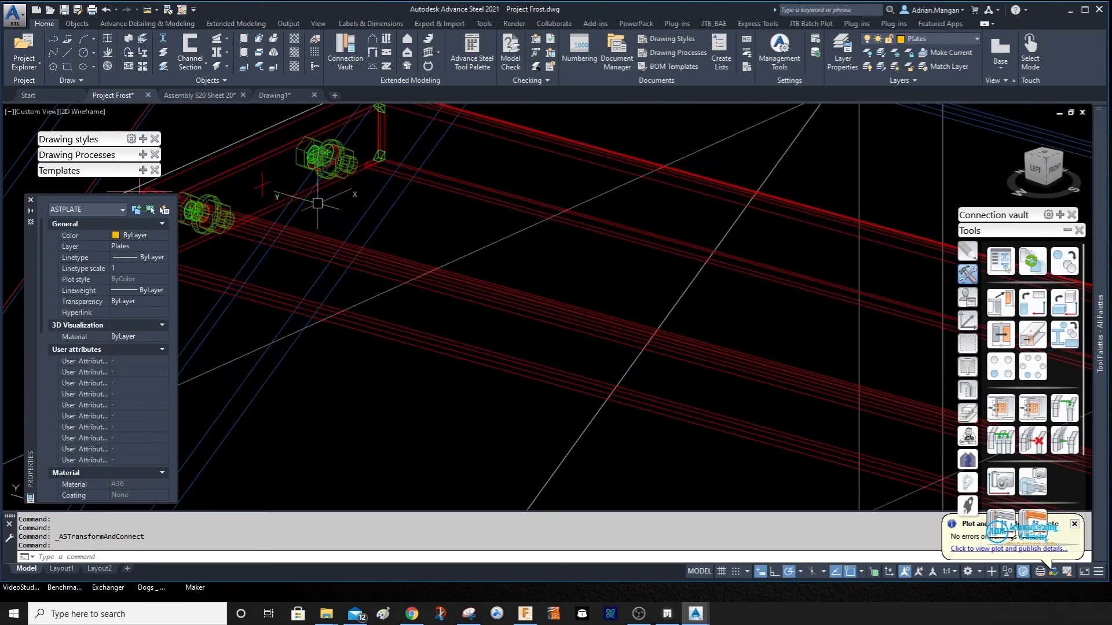
{"action": "left_click", "coordinate": [317, 194]}
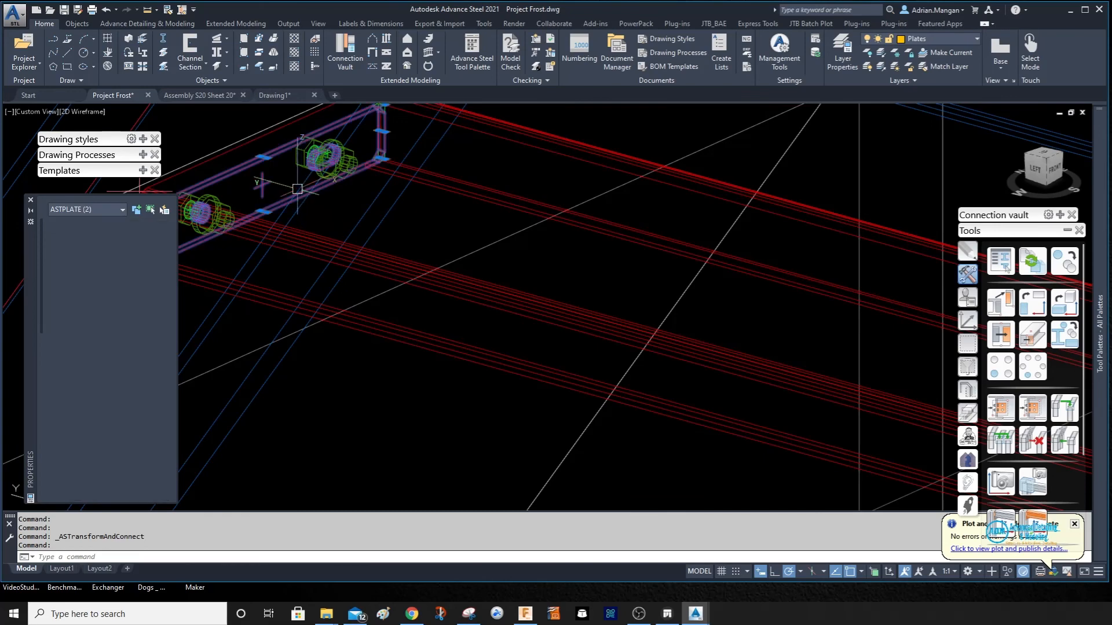
{"action": "left_click", "coordinate": [1000, 301]}
{"action": "scroll", "coordinate": [907, 251], "scroll_direction": "down", "scroll_amount": 5}
{"action": "scroll", "coordinate": [637, 295], "scroll_direction": "up", "scroll_amount": 5}
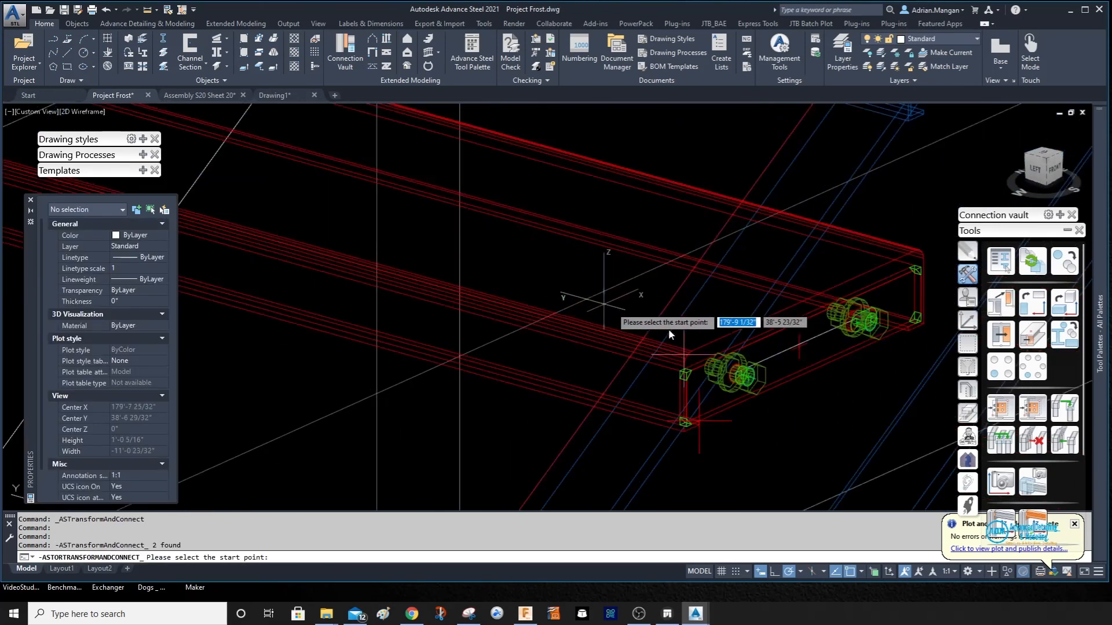
{"action": "scroll", "coordinate": [668, 335], "scroll_direction": "up", "scroll_amount": 3}
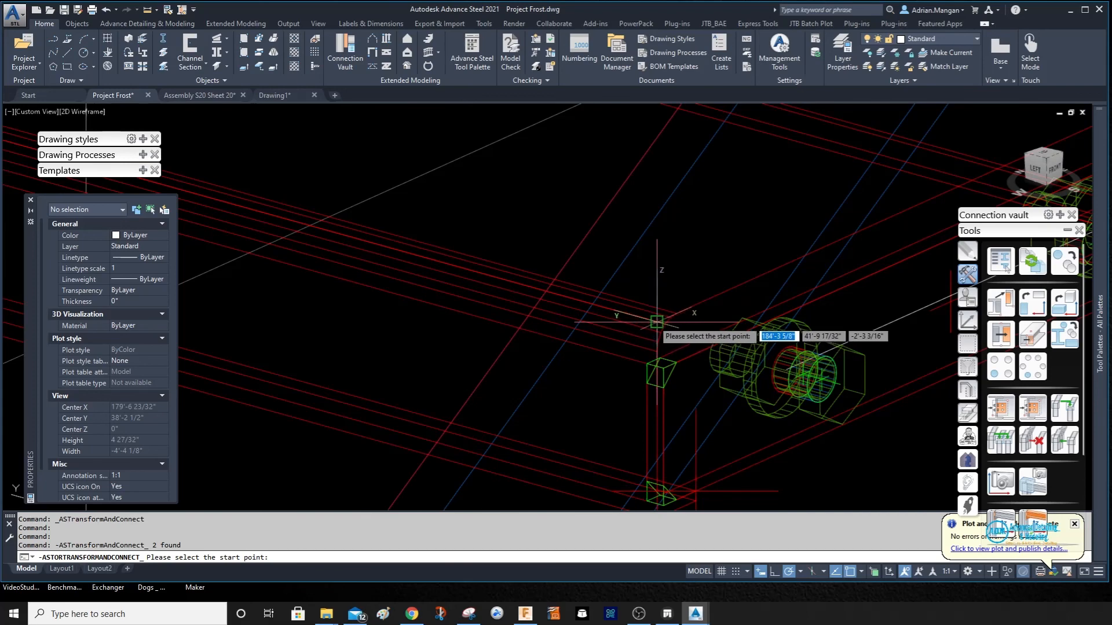
{"action": "scroll", "coordinate": [657, 322], "scroll_direction": "down", "scroll_amount": 4}
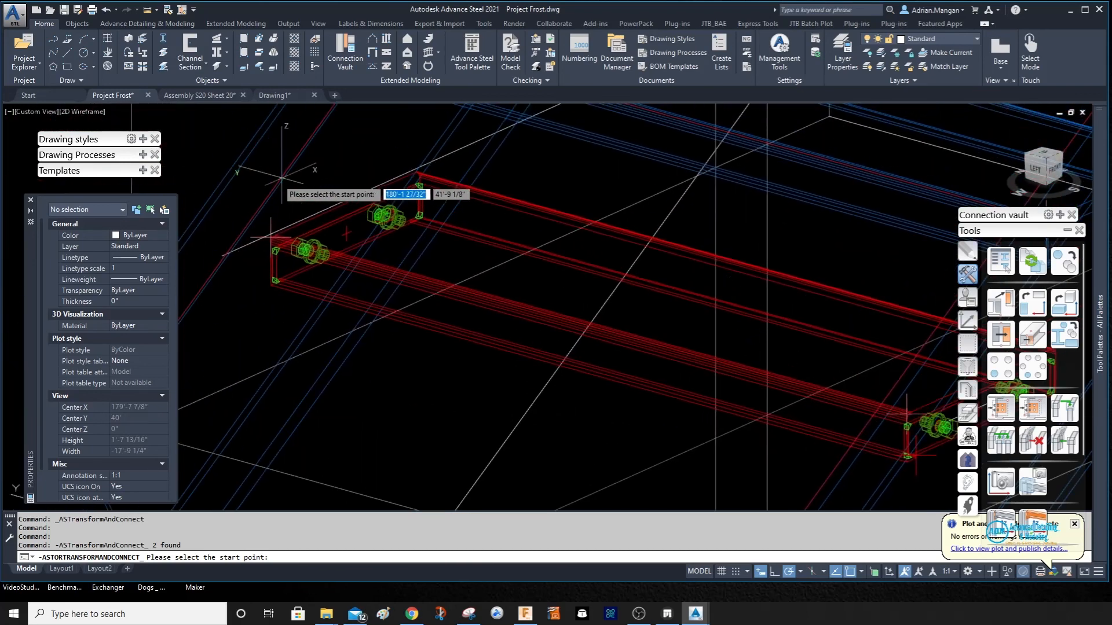
{"action": "scroll", "coordinate": [302, 301], "scroll_direction": "up", "scroll_amount": 3}
{"action": "left_click", "coordinate": [301, 299]}
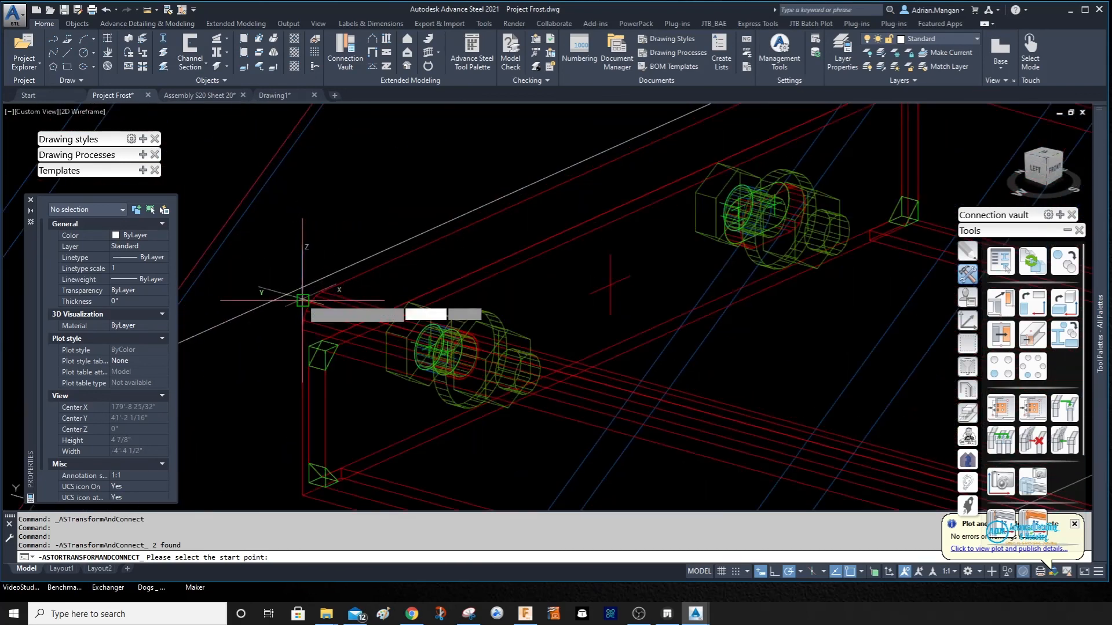
{"action": "scroll", "coordinate": [468, 175], "scroll_direction": "down", "scroll_amount": 3}
{"action": "scroll", "coordinate": [404, 289], "scroll_direction": "down", "scroll_amount": 3}
{"action": "scroll", "coordinate": [447, 224], "scroll_direction": "up", "scroll_amount": 3}
{"action": "scroll", "coordinate": [484, 157], "scroll_direction": "up", "scroll_amount": 2}
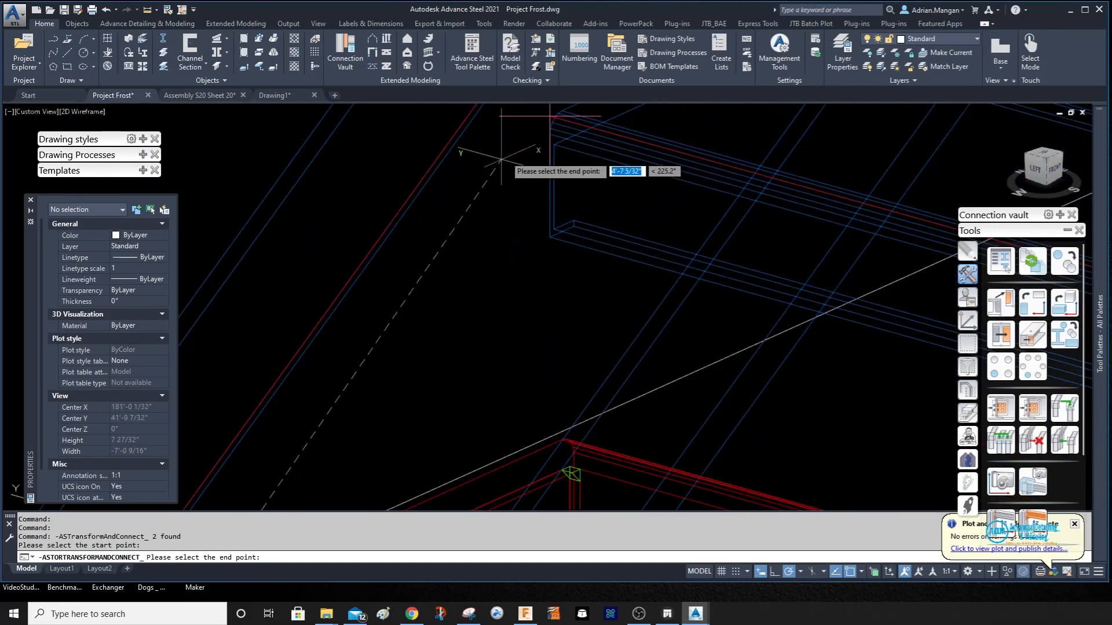
{"action": "left_click", "coordinate": [548, 114]}
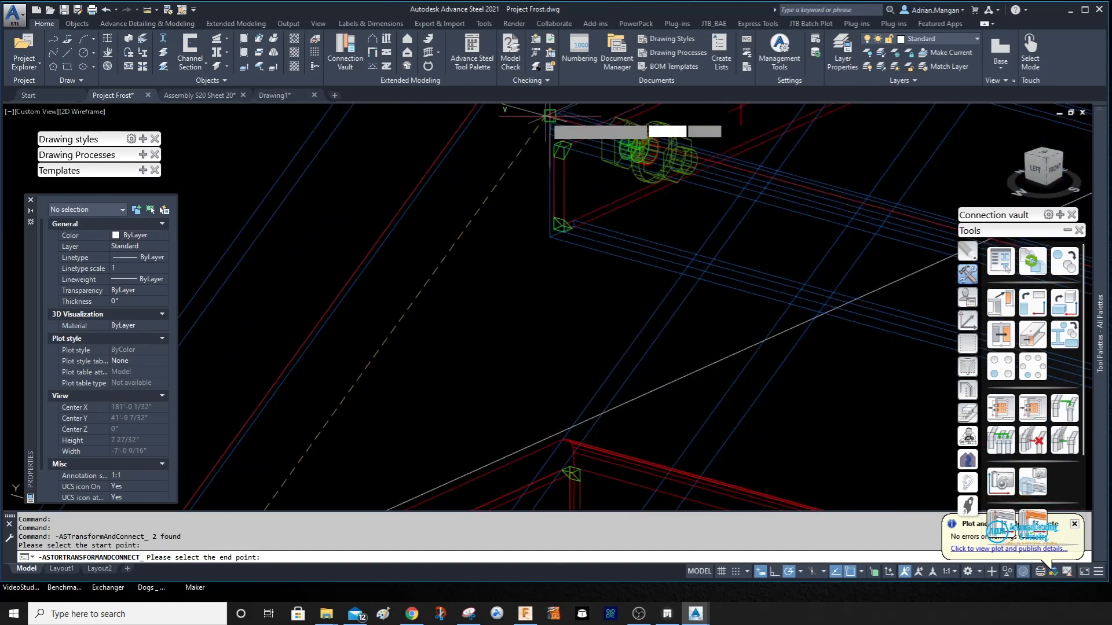
- Place further copies of the side plates and bolts at the matching corners of the third and fourth treads
{"action": "scroll", "coordinate": [399, 295], "scroll_direction": "down", "scroll_amount": 3}
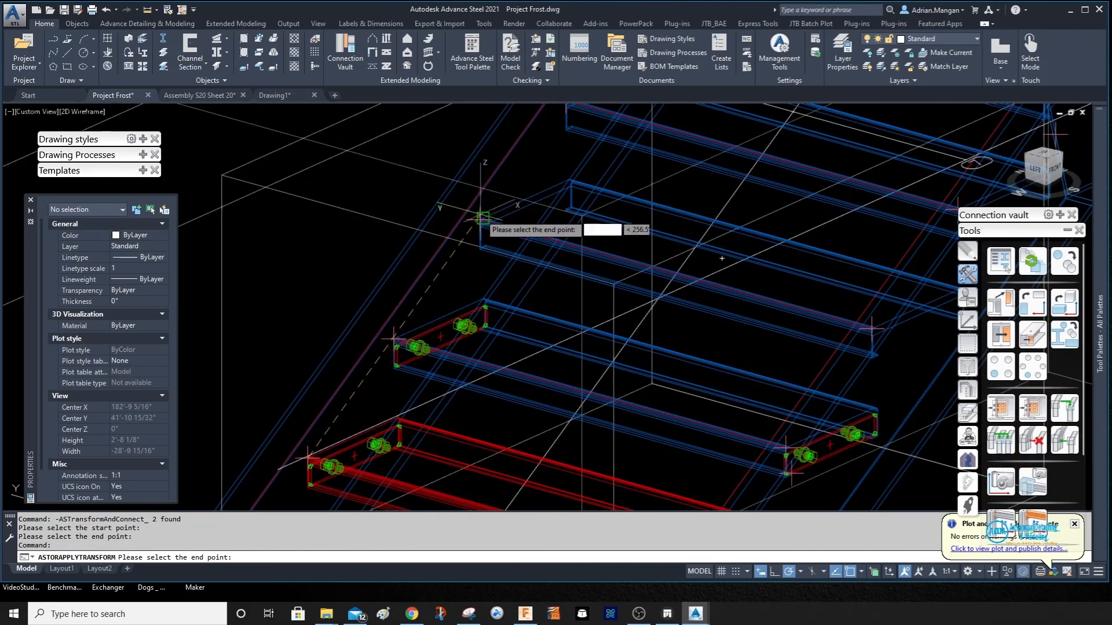
{"action": "scroll", "coordinate": [475, 223], "scroll_direction": "up", "scroll_amount": 4}
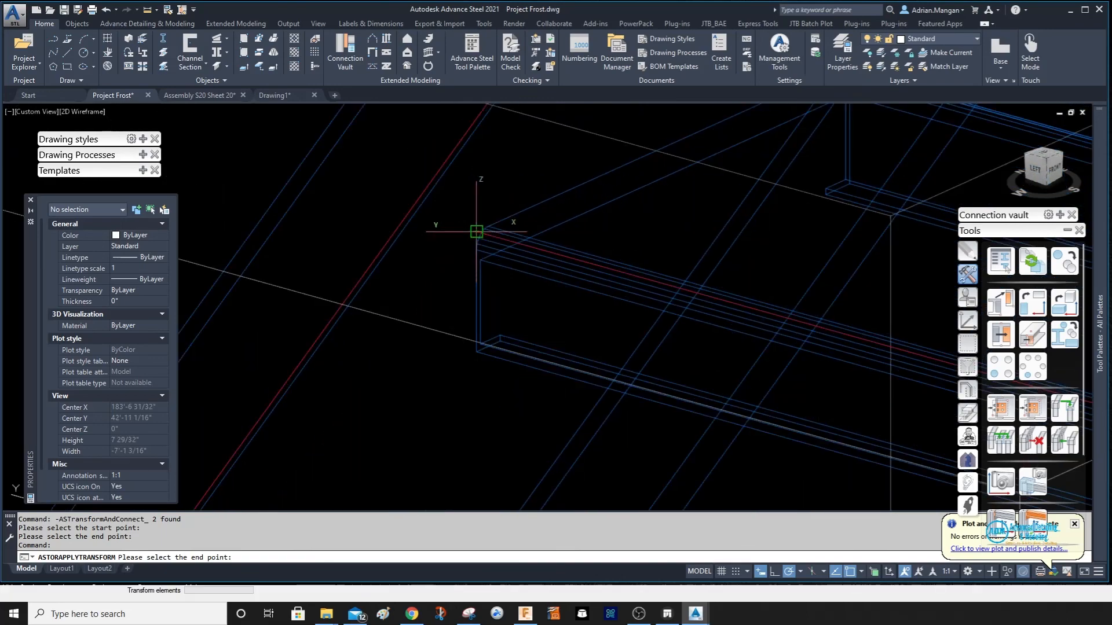
{"action": "scroll", "coordinate": [476, 232], "scroll_direction": "down", "scroll_amount": 3}
{"action": "scroll", "coordinate": [506, 248], "scroll_direction": "up", "scroll_amount": 5}
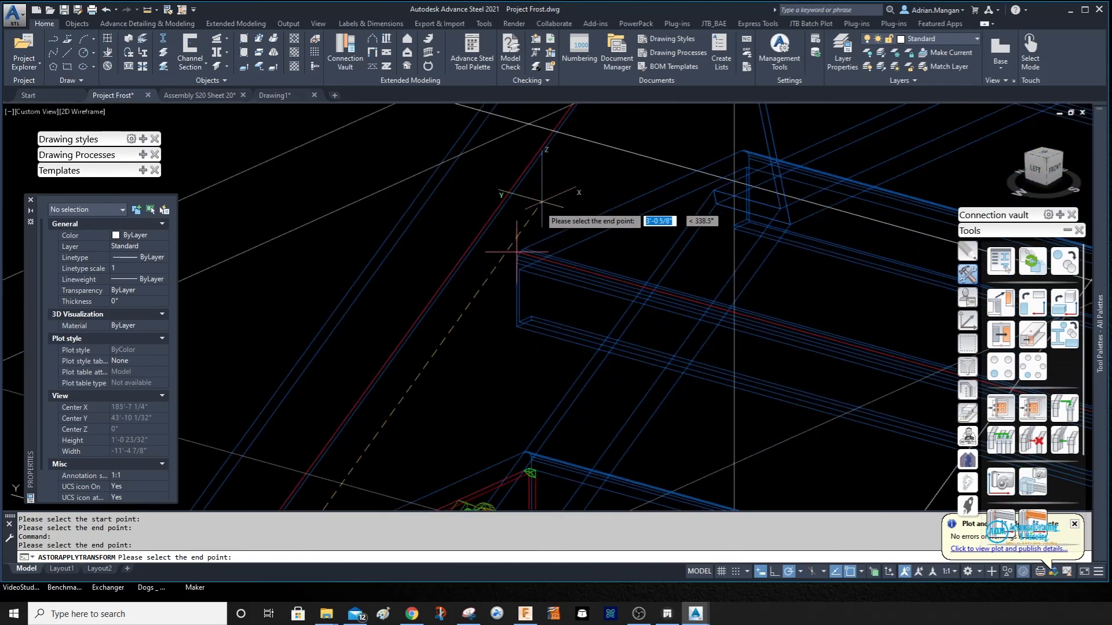
{"action": "left_click", "coordinate": [519, 251]}
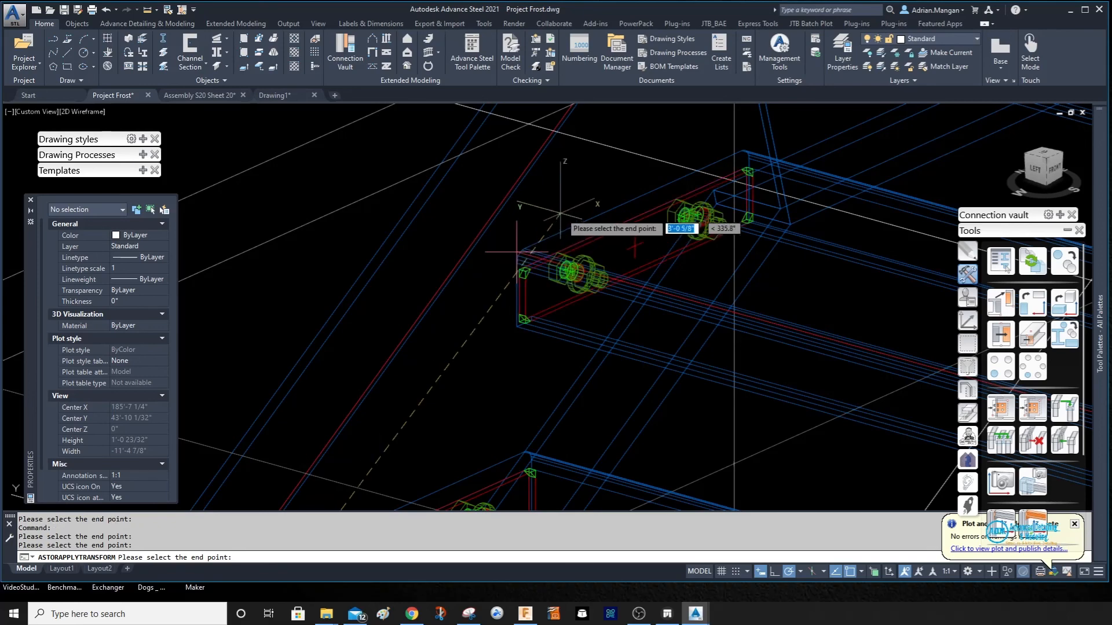
- Place another copy of the side plates and bolts at the matching corner of the fifth tread
{"action": "scroll", "coordinate": [567, 215], "scroll_direction": "down", "scroll_amount": 4}
{"action": "middle_click_drag", "start_coordinate": [566, 218], "coordinate": [522, 321]}
{"action": "scroll", "coordinate": [583, 216], "scroll_direction": "up", "scroll_amount": 5}
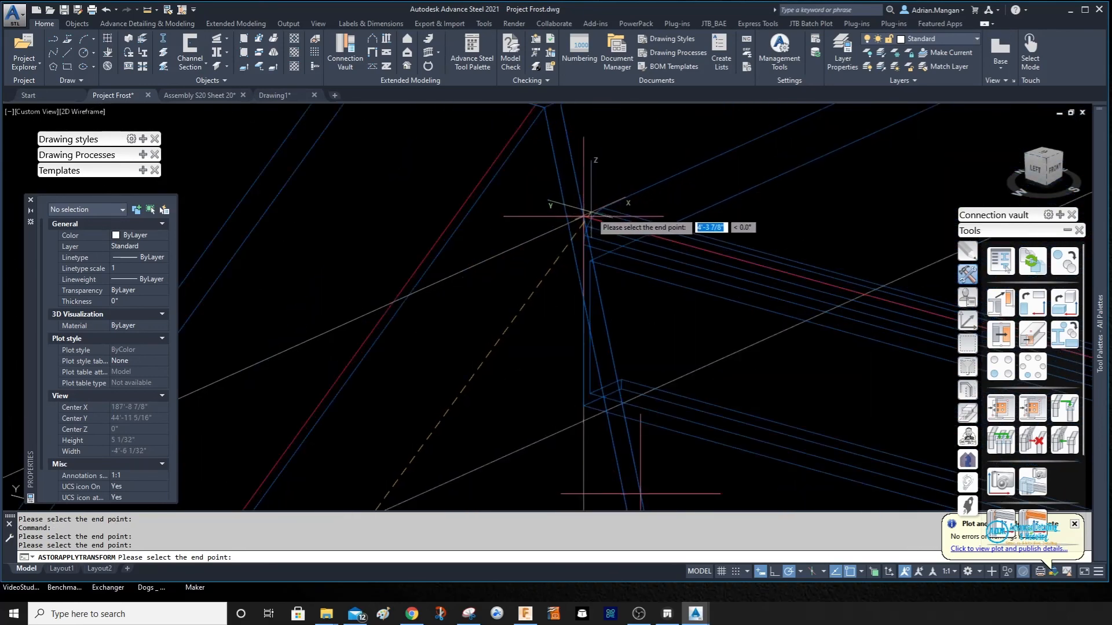
{"action": "left_click", "coordinate": [583, 216]}
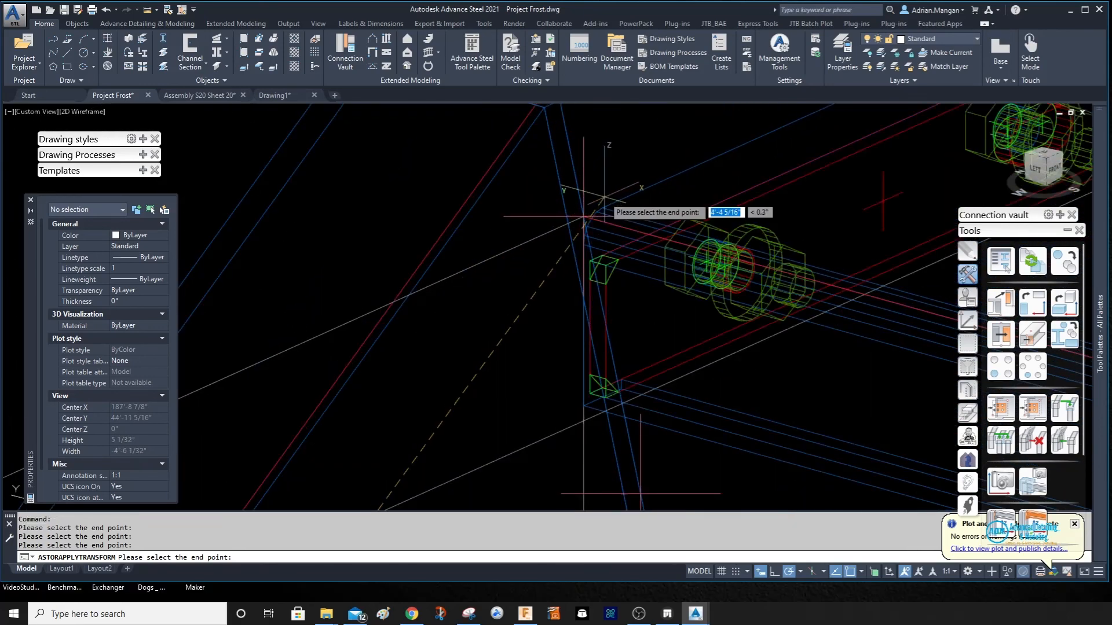
- End the copying and examine the bolted side plates at both ends of every stair tread
{"action": "key", "text": "Return"}
{"action": "scroll", "coordinate": [640, 168], "scroll_direction": "down", "scroll_amount": 6}
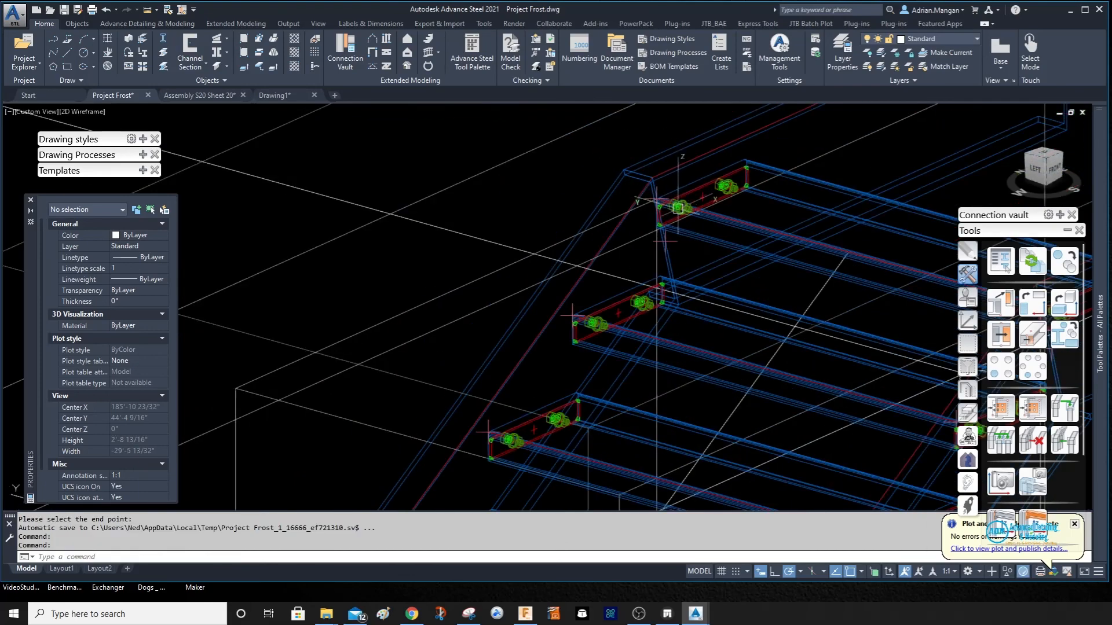
{"action": "scroll", "coordinate": [909, 291], "scroll_direction": "up", "scroll_amount": 6}
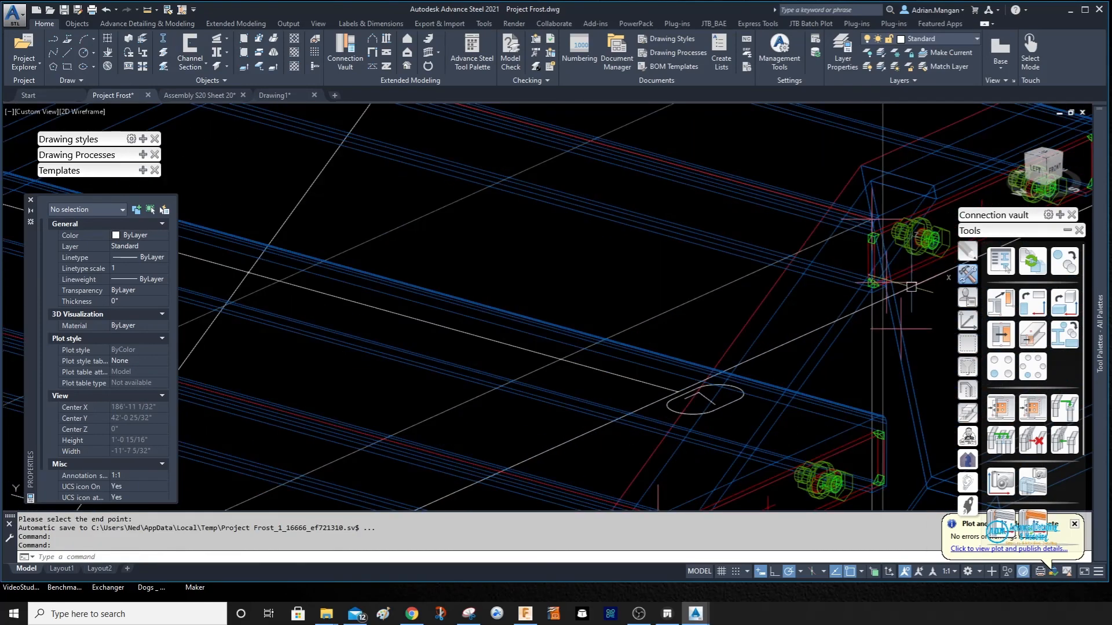
{"action": "scroll", "coordinate": [904, 280], "scroll_direction": "down", "scroll_amount": 10}
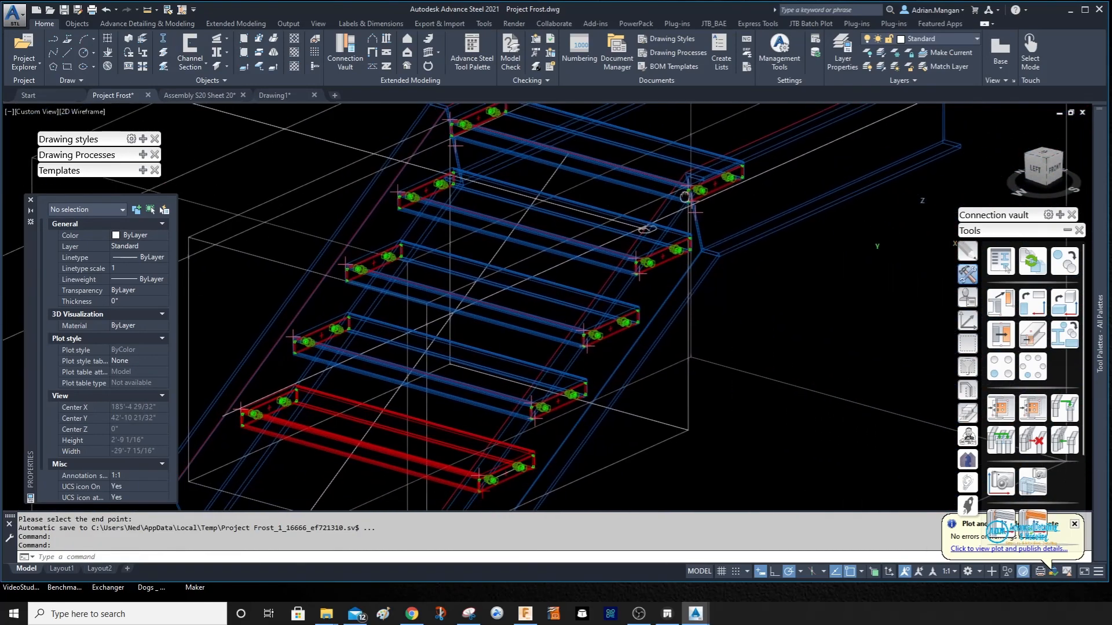
{"action": "middle_click_drag", "start_coordinate": [766, 250], "coordinate": [761, 249], "text": "shift"}
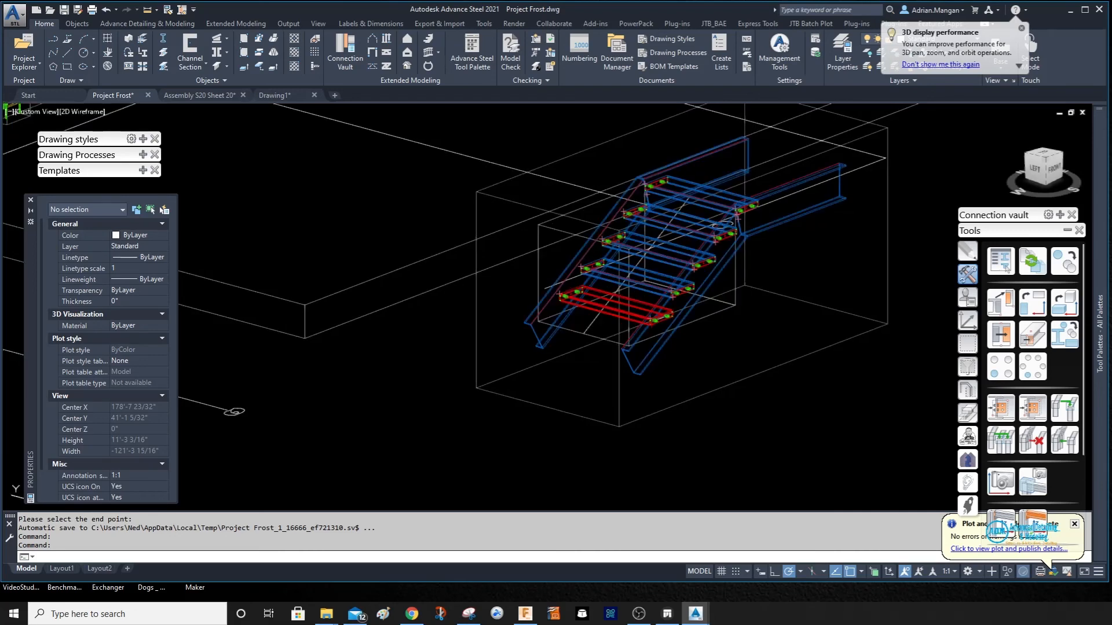
{"action": "key", "text": "Escape"}
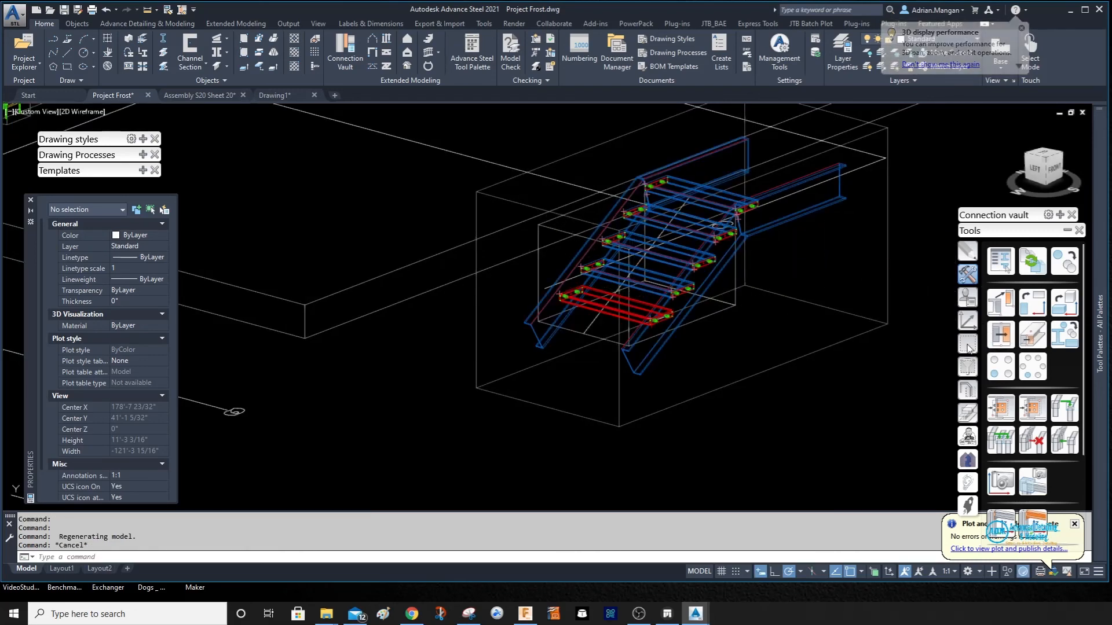
- Clear the existing marks and mark all five stair treads together with their connected parts
{"action": "left_click", "coordinate": [967, 343]}
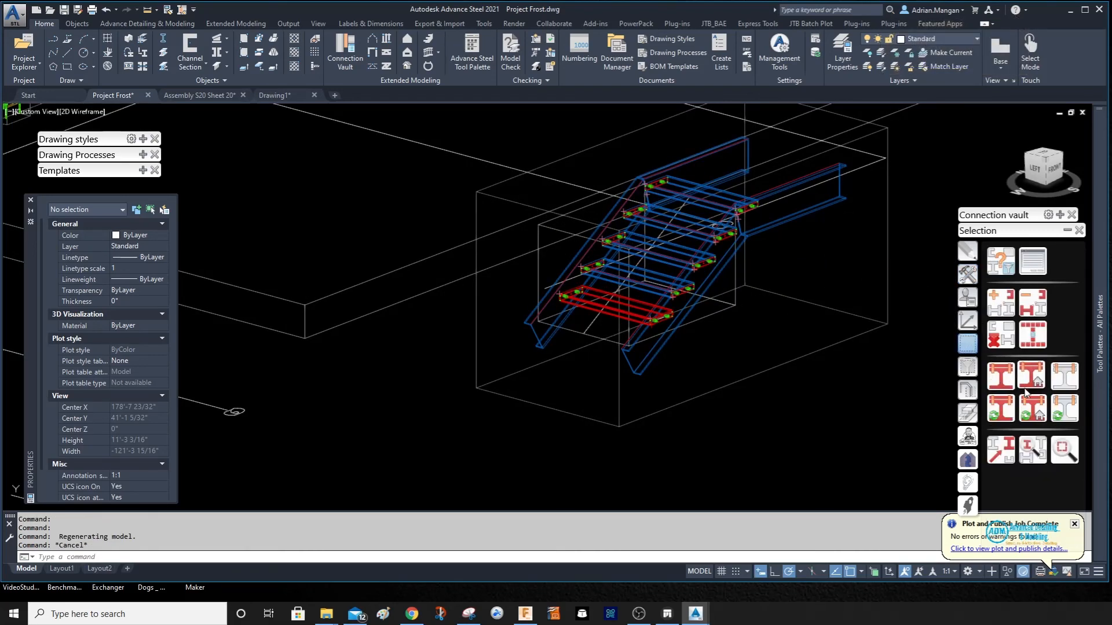
{"action": "left_click", "coordinate": [649, 304]}
{"action": "left_click", "coordinate": [660, 276]}
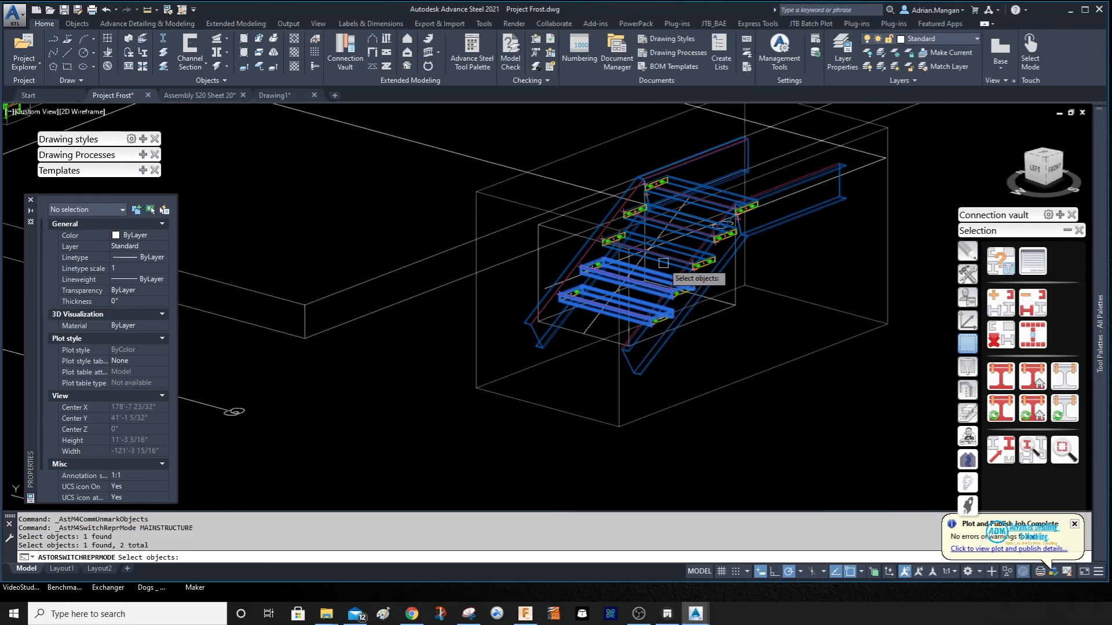
{"action": "left_click", "coordinate": [663, 263]}
{"action": "left_click", "coordinate": [703, 231]}
{"action": "left_click", "coordinate": [712, 204]}
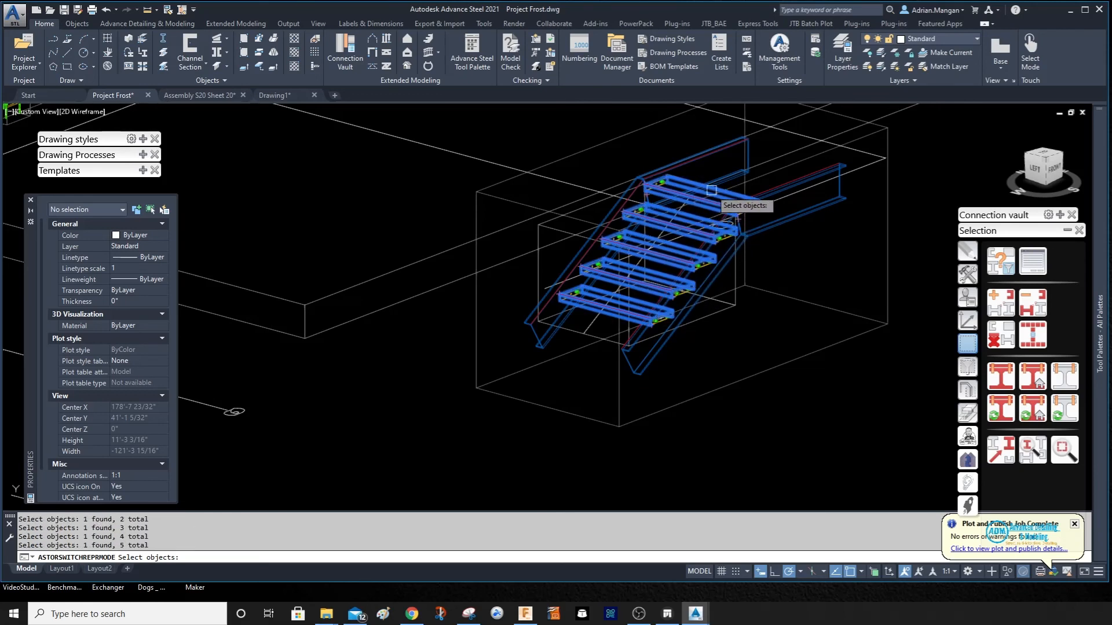
{"action": "key", "text": "Return"}
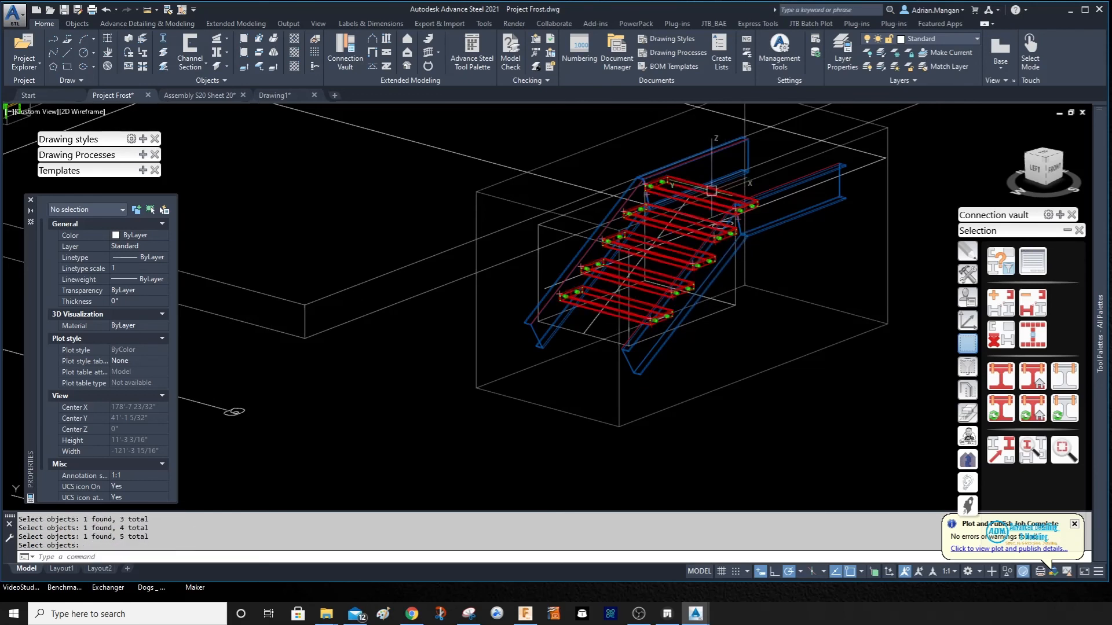
- Number the marked tread parts with the method SP No (for main part) = Assembly No, and close the numbering results
{"action": "left_click", "coordinate": [1030, 338]}
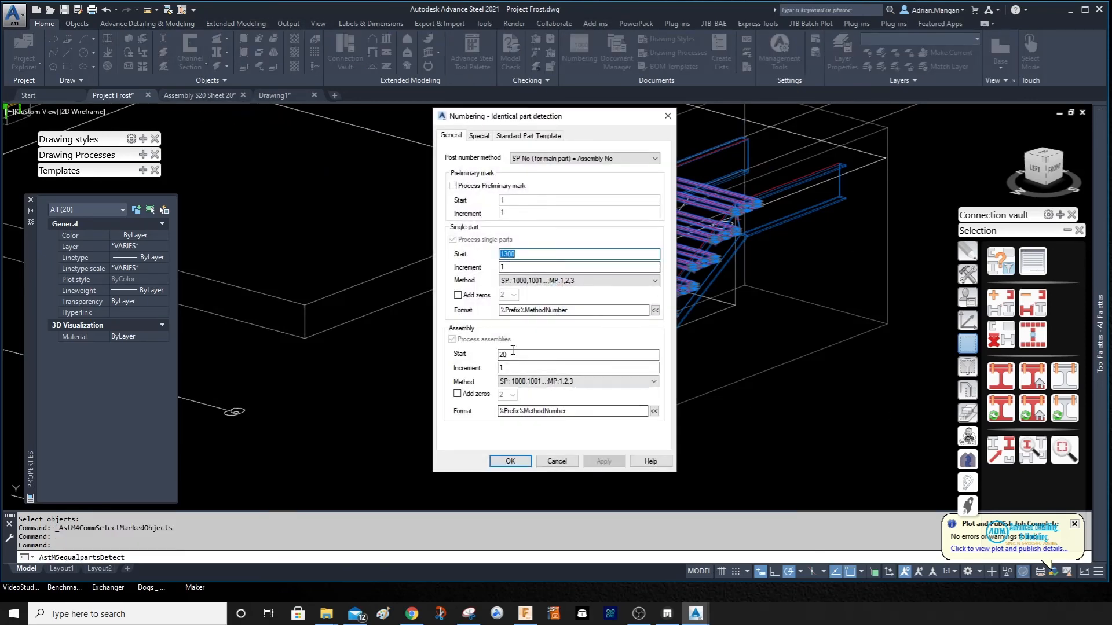
{"action": "left_click", "coordinate": [510, 461]}
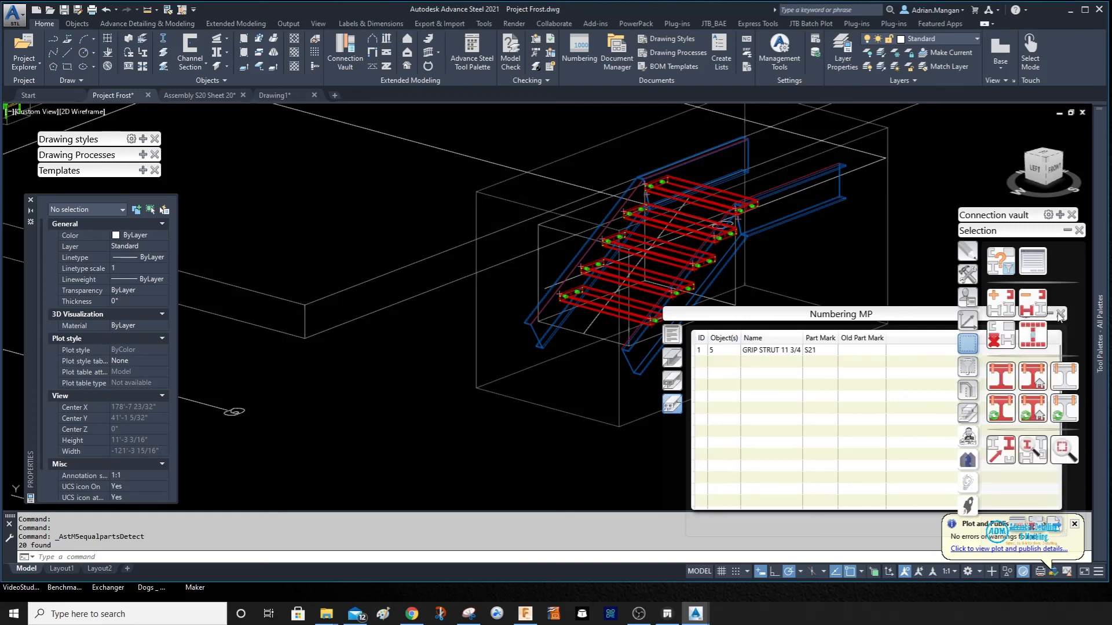
{"action": "left_click_drag", "start_coordinate": [957, 313], "coordinate": [686, 274]}
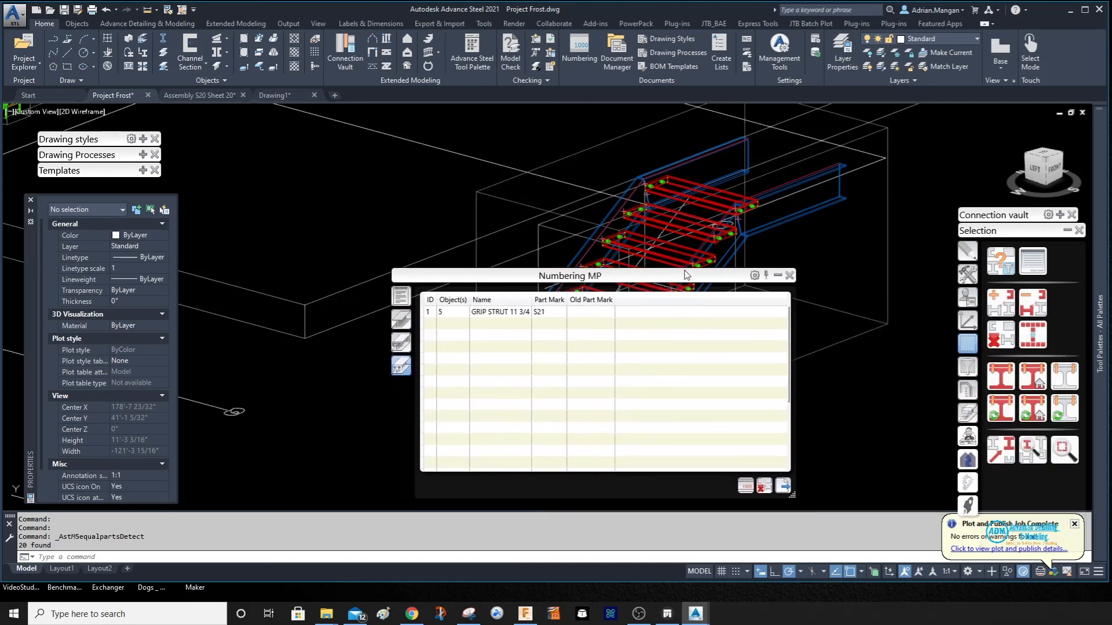
{"action": "left_click", "coordinate": [788, 275]}
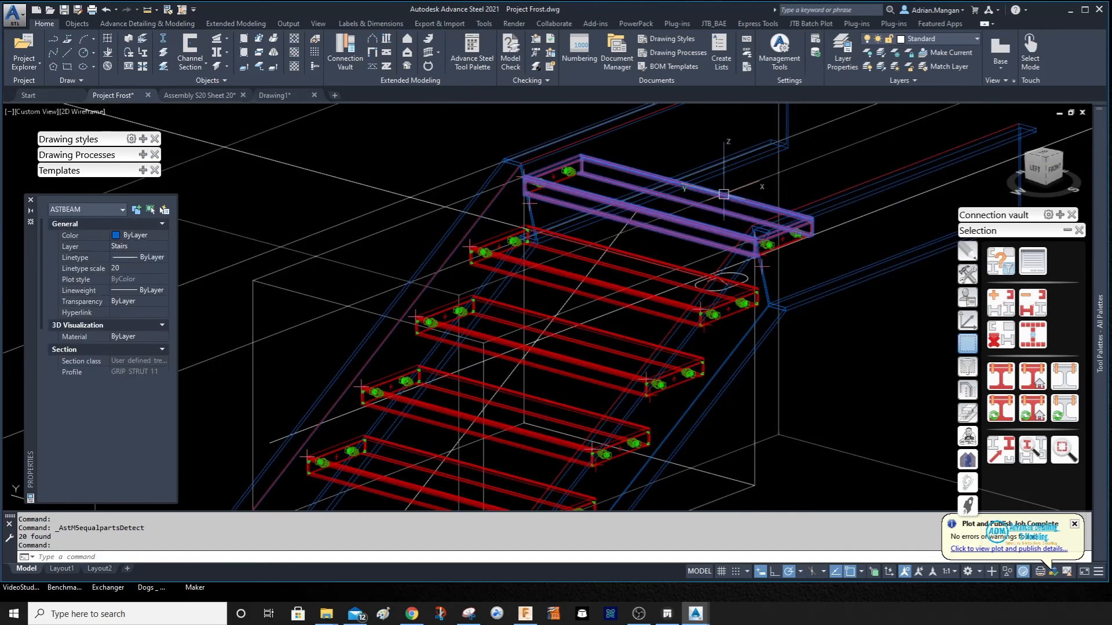
- Create an assembly drawing of the top tread with the ADM Assemblies Each ANSI-C process, using drawing number 21
{"action": "left_click", "coordinate": [143, 155]}
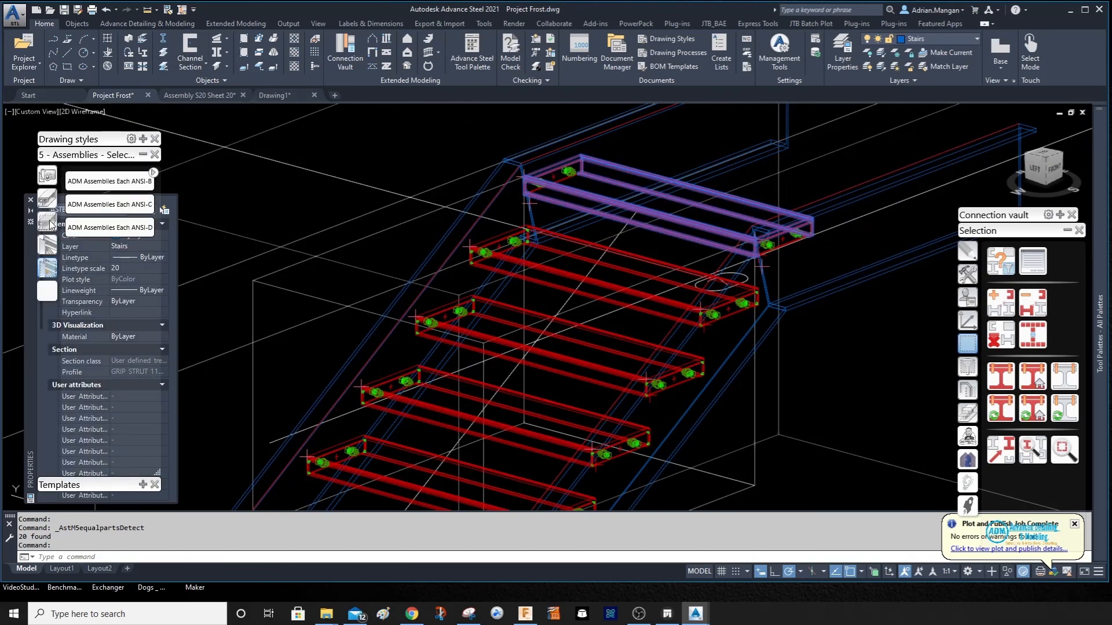
{"action": "left_click", "coordinate": [106, 202]}
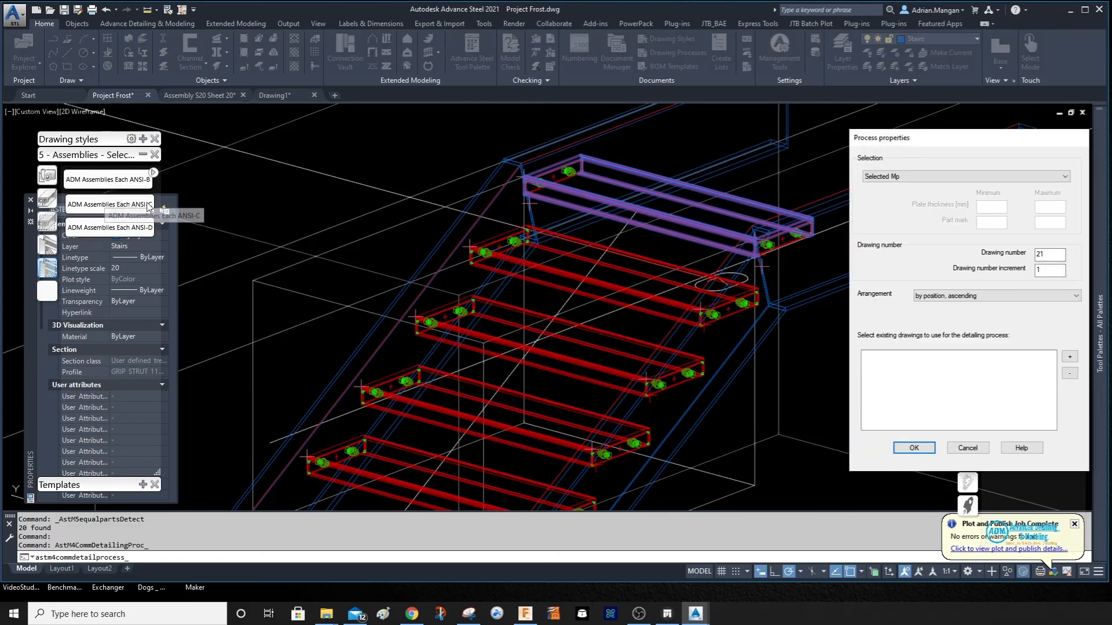
{"action": "left_click", "coordinate": [904, 448]}
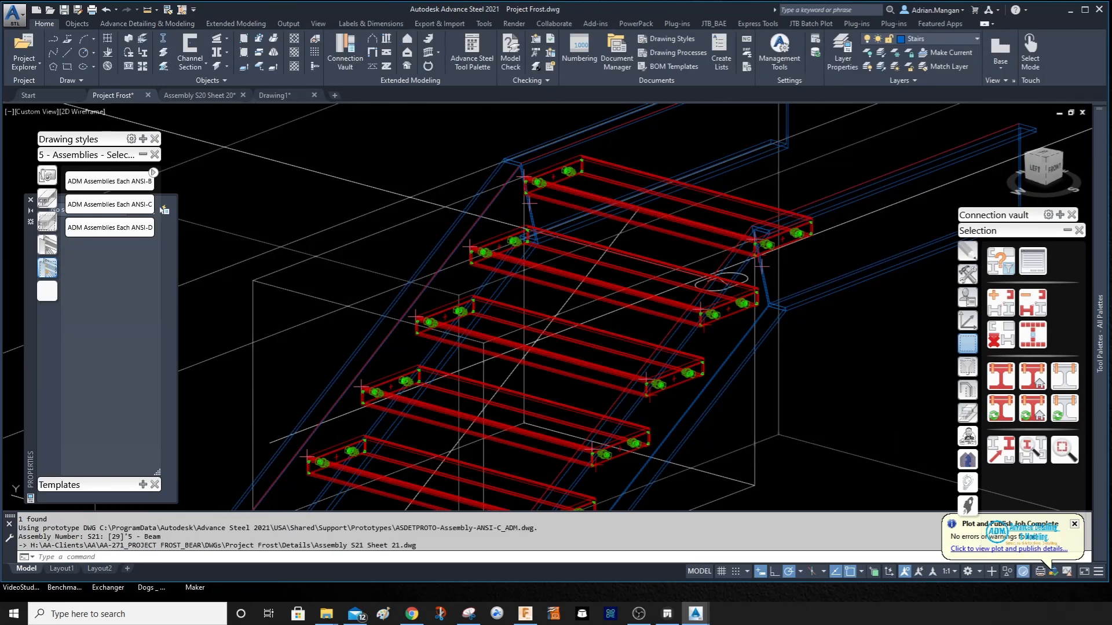
{"action": "left_click", "coordinate": [734, 216]}
{"action": "right_click", "coordinate": [771, 214]}
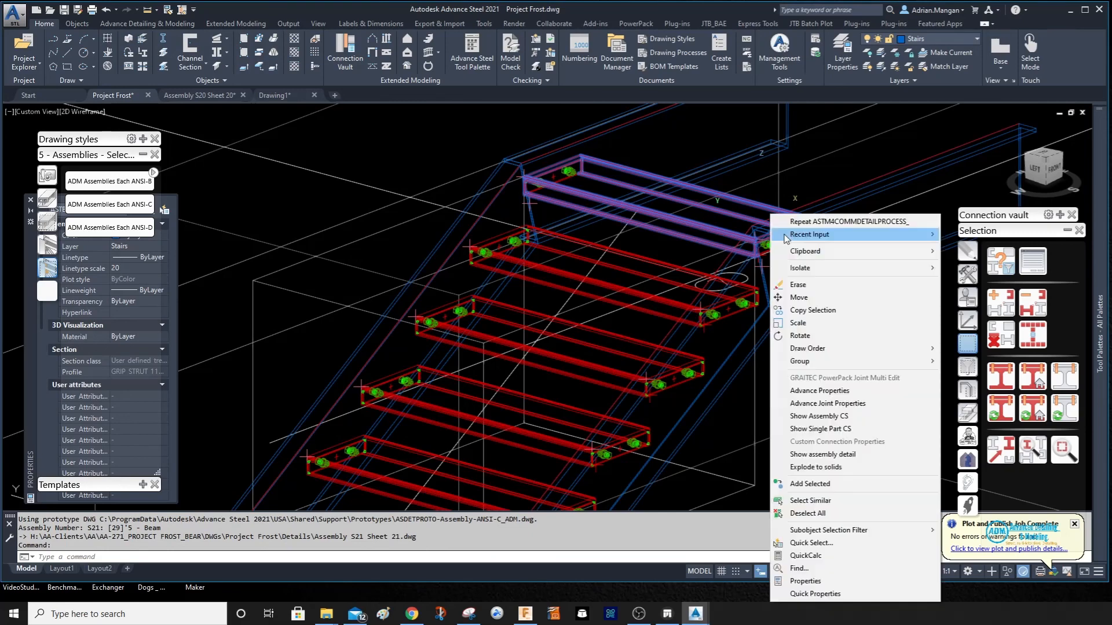
{"action": "left_click", "coordinate": [841, 403]}
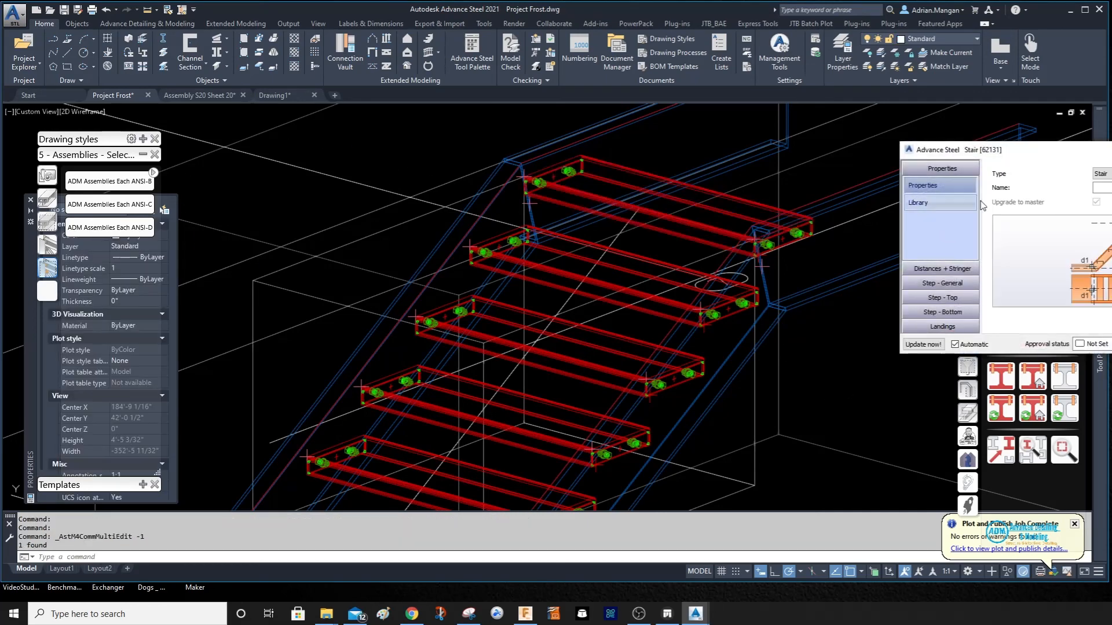
- Open the assembly detail drawing of the top tread from the model
{"action": "left_click", "coordinate": [716, 233]}
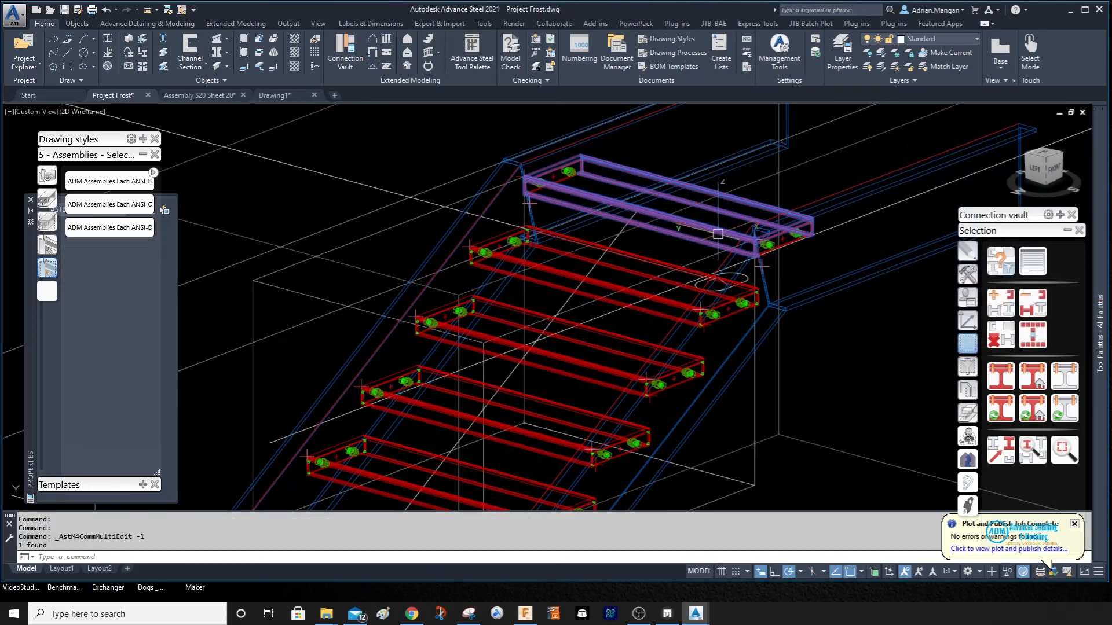
{"action": "right_click", "coordinate": [607, 222]}
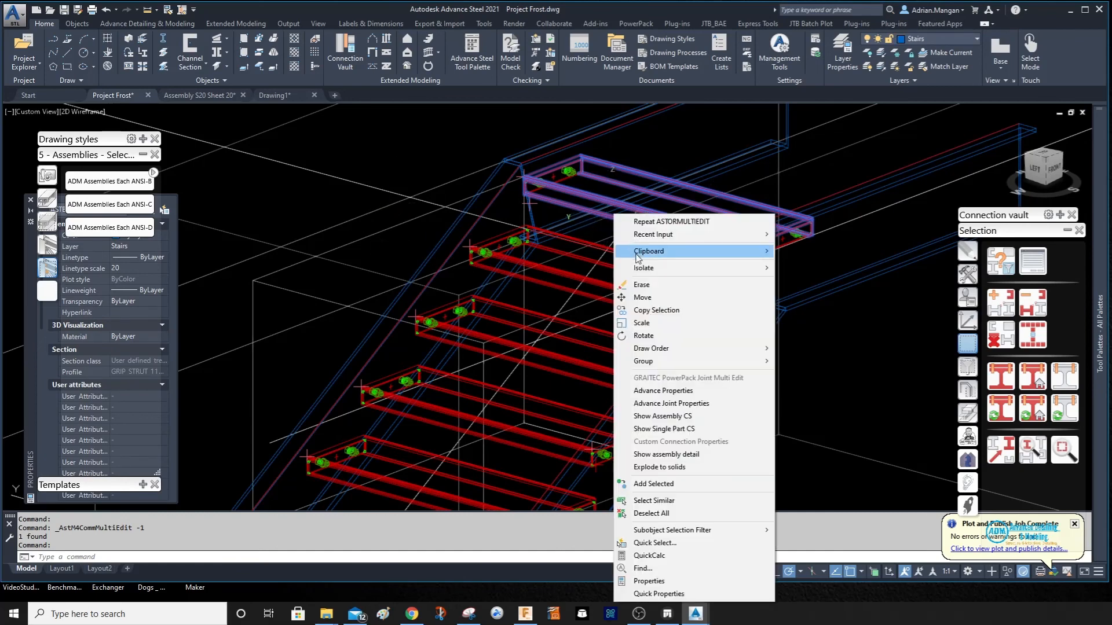
{"action": "left_click", "coordinate": [678, 458]}
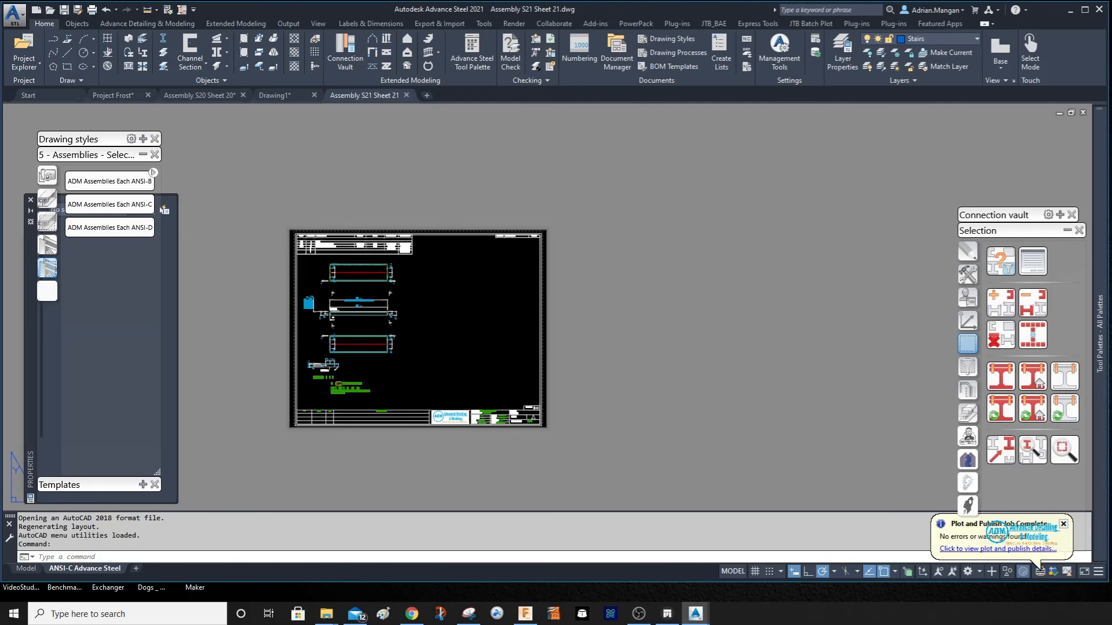
- Examine the tread's plan and elevation views with their dimensions on the assembly sheet
{"action": "scroll", "coordinate": [334, 343], "scroll_direction": "up", "scroll_amount": 9}
{"action": "middle_click_drag", "start_coordinate": [371, 334], "coordinate": [416, 336]}
{"action": "scroll", "coordinate": [416, 336], "scroll_direction": "down", "scroll_amount": 6}
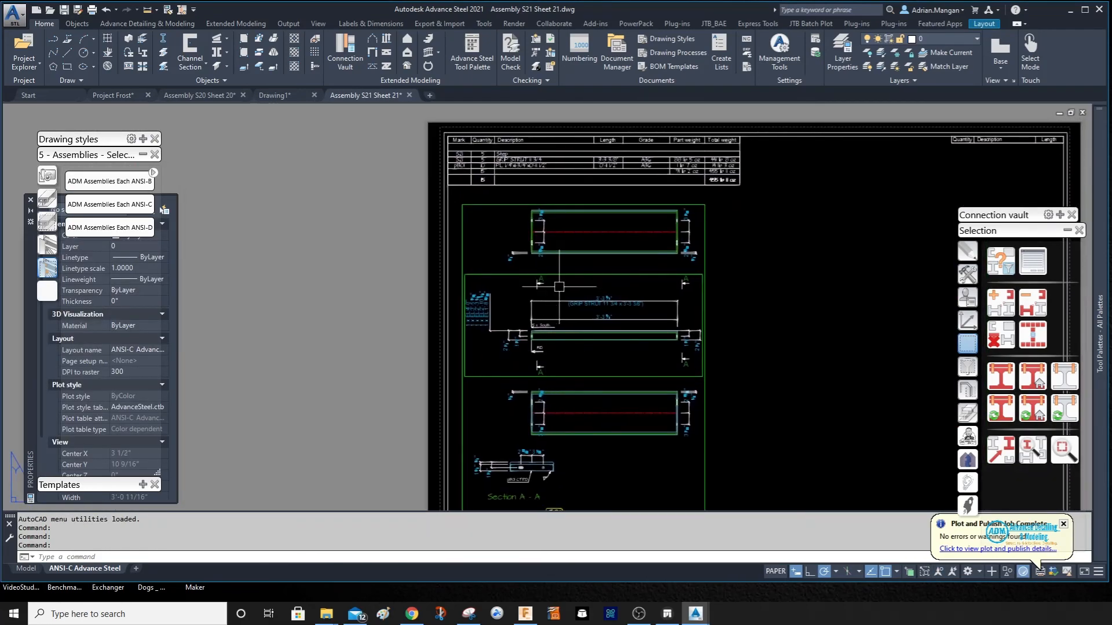
{"action": "scroll", "coordinate": [569, 288], "scroll_direction": "up", "scroll_amount": 4}
{"action": "scroll", "coordinate": [571, 287], "scroll_direction": "down", "scroll_amount": 2}
{"action": "middle_click_drag", "start_coordinate": [595, 348], "coordinate": [618, 240]}
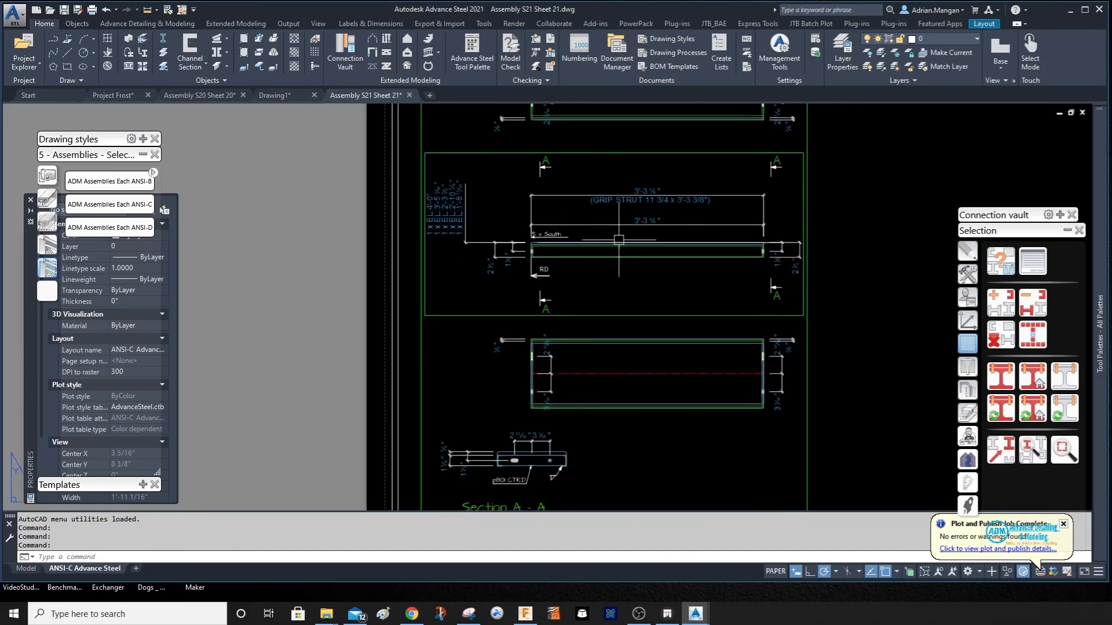
{"action": "middle_click_drag", "start_coordinate": [655, 314], "coordinate": [661, 240]}
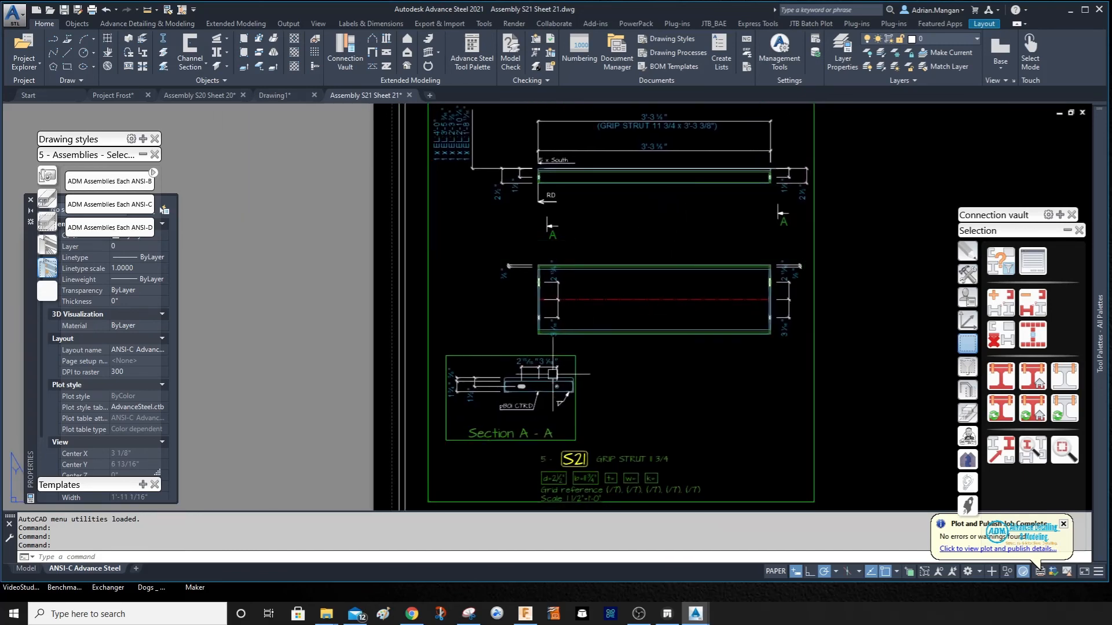
- Inspect Section A - A, checking the end plate's part callout, slot and hole, and the tread profile around it
{"action": "scroll", "coordinate": [535, 385], "scroll_direction": "up", "scroll_amount": 4}
{"action": "left_click", "coordinate": [496, 440]}
{"action": "middle_click_drag", "start_coordinate": [495, 440], "coordinate": [662, 377]}
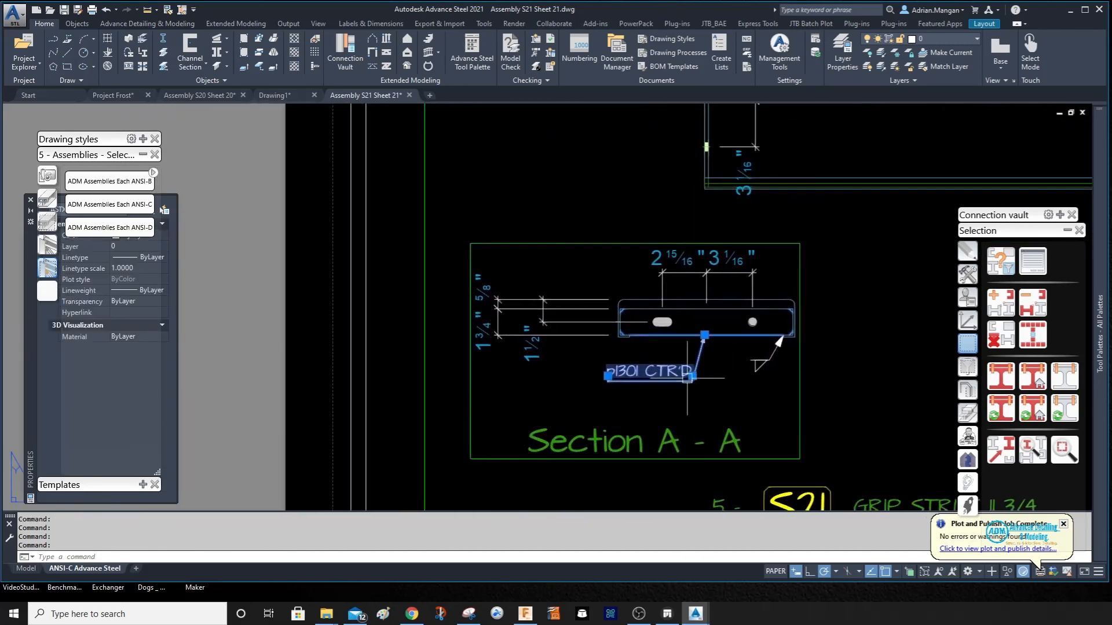
{"action": "scroll", "coordinate": [662, 377], "scroll_direction": "up", "scroll_amount": 4}
{"action": "key", "text": "Escape"}
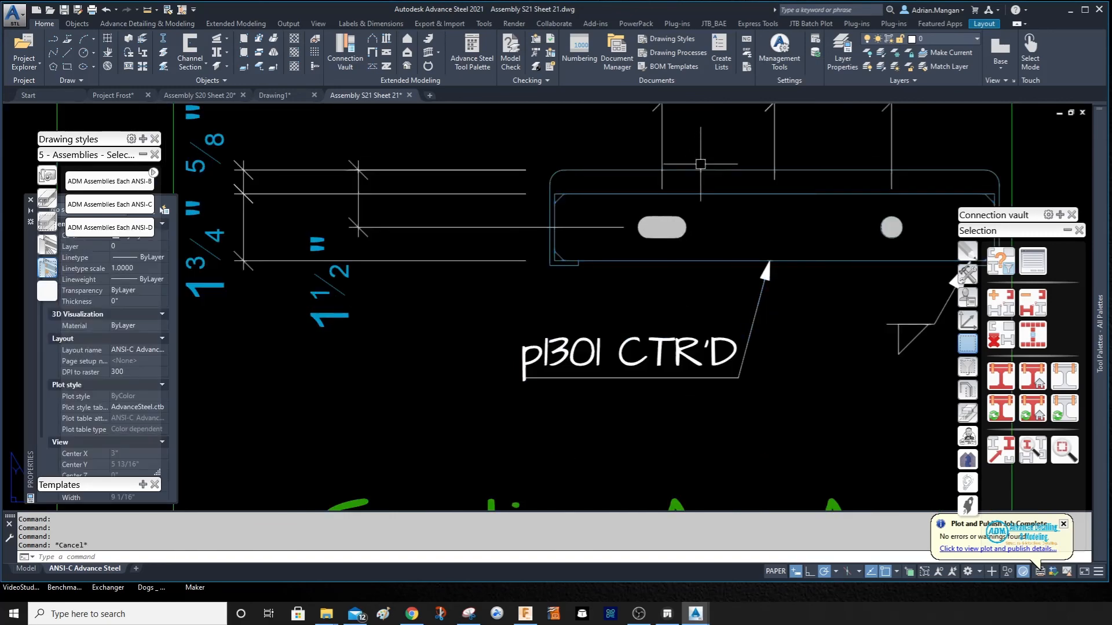
{"action": "left_click", "coordinate": [700, 163]}
{"action": "left_click", "coordinate": [699, 167]}
{"action": "left_click", "coordinate": [697, 170]}
{"action": "scroll", "coordinate": [697, 170], "scroll_direction": "down", "scroll_amount": 4}
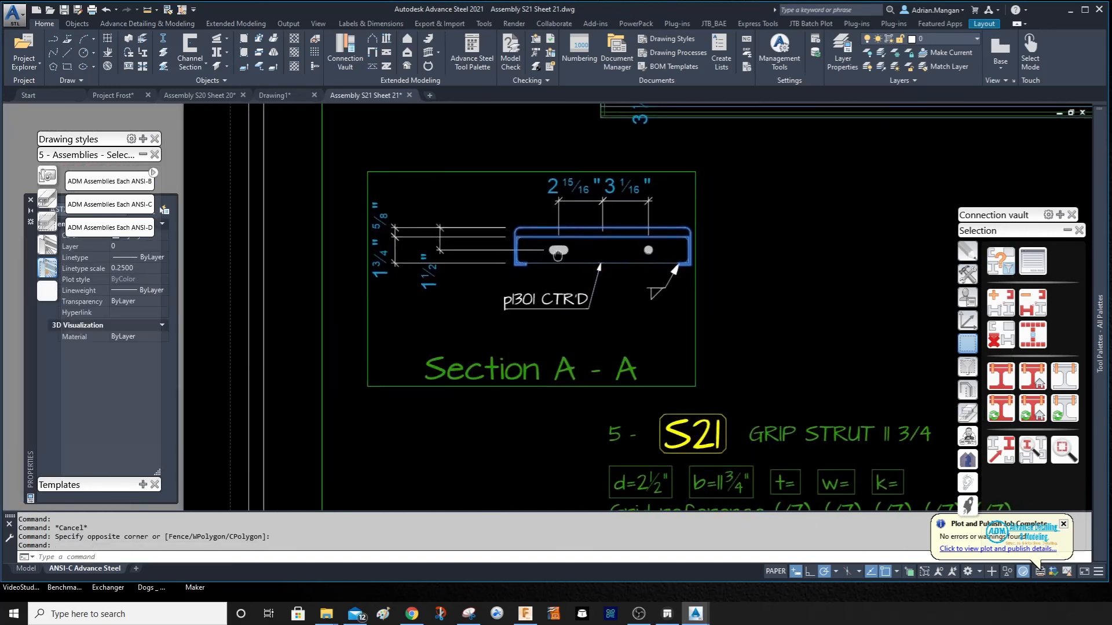
{"action": "key", "text": "Escape"}
- Review the elevation's length dimensions and the marks, quantities and descriptions in the sheet's parts list
{"action": "scroll", "coordinate": [717, 249], "scroll_direction": "down", "scroll_amount": 4}
{"action": "middle_click_drag", "start_coordinate": [717, 249], "coordinate": [539, 385]}
{"action": "scroll", "coordinate": [589, 224], "scroll_direction": "up", "scroll_amount": 2}
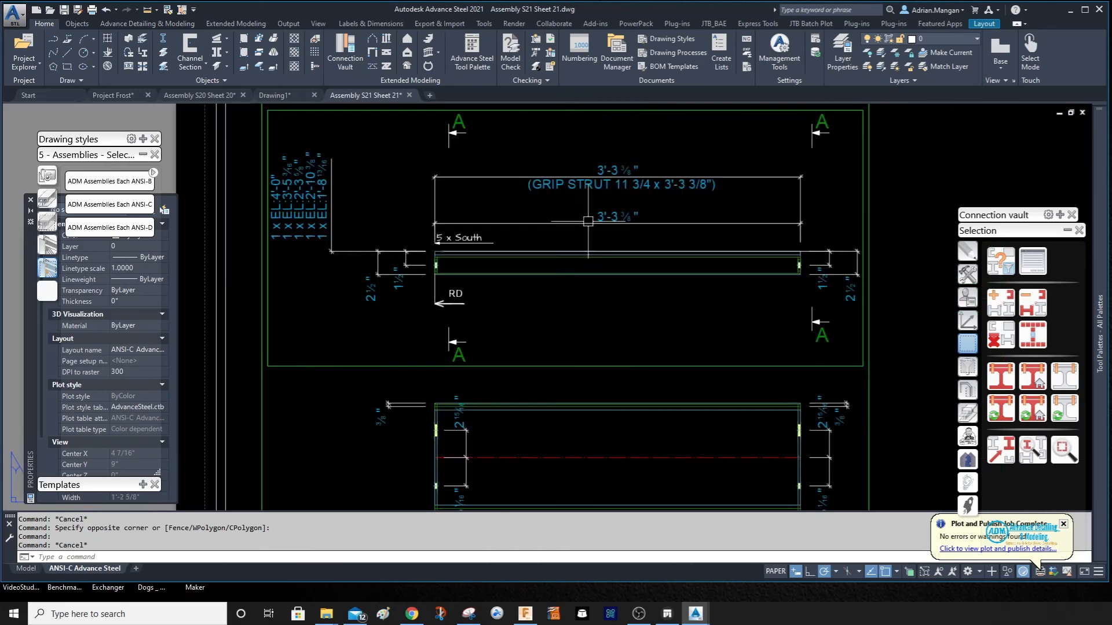
{"action": "middle_click_drag", "start_coordinate": [588, 229], "coordinate": [619, 481]}
{"action": "scroll", "coordinate": [619, 481], "scroll_direction": "down", "scroll_amount": 5}
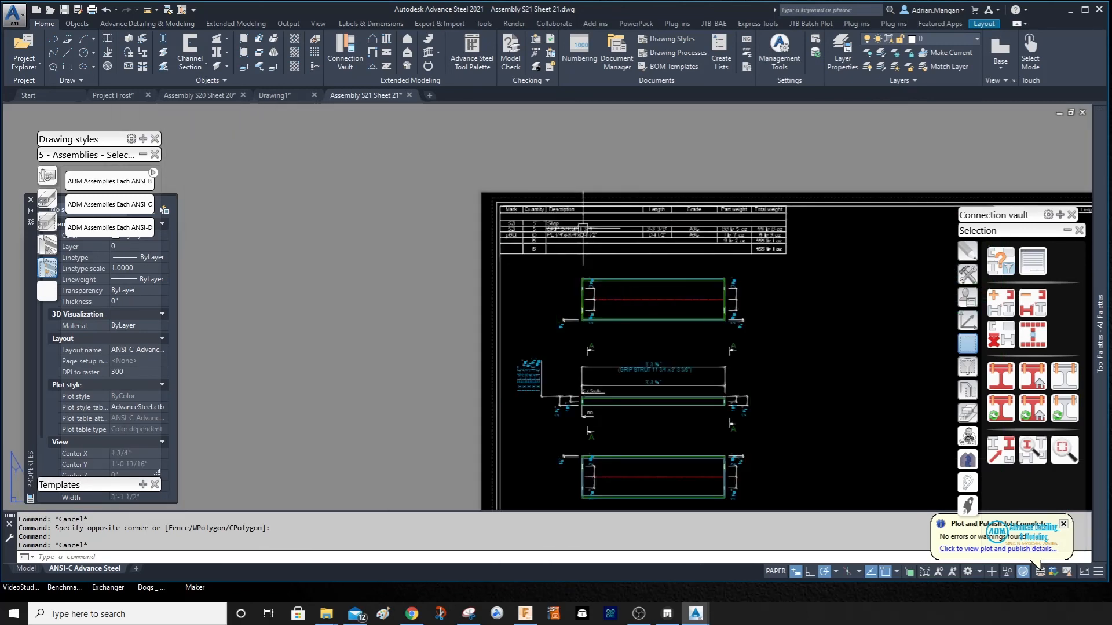
{"action": "scroll", "coordinate": [573, 216], "scroll_direction": "up", "scroll_amount": 6}
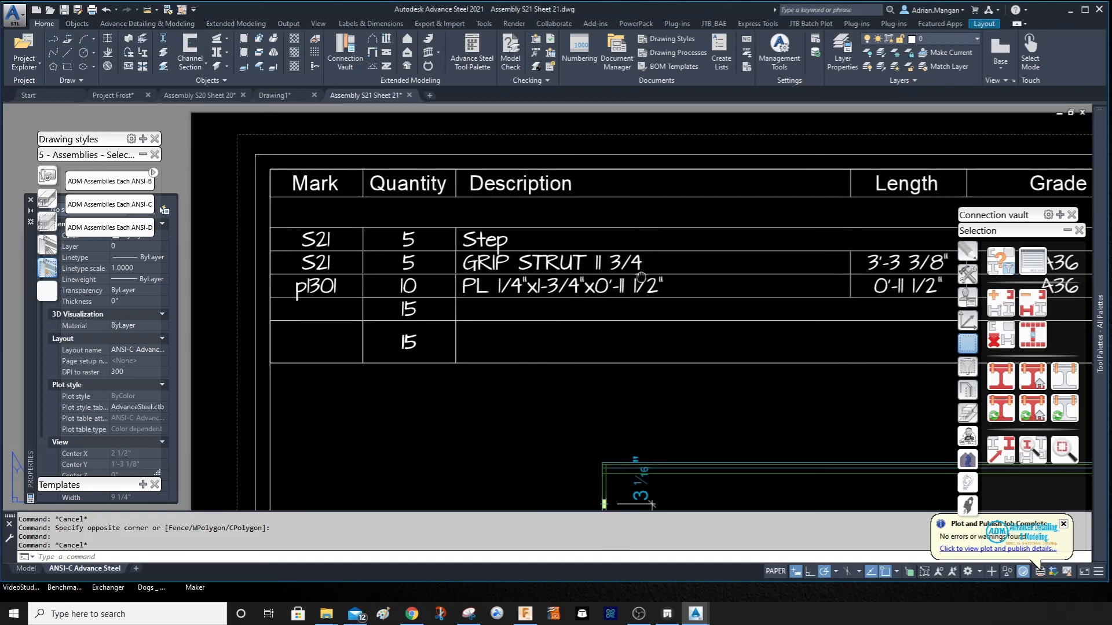
{"action": "middle_click_drag", "start_coordinate": [637, 273], "coordinate": [695, 286]}
{"action": "scroll", "coordinate": [588, 313], "scroll_direction": "down", "scroll_amount": 6}
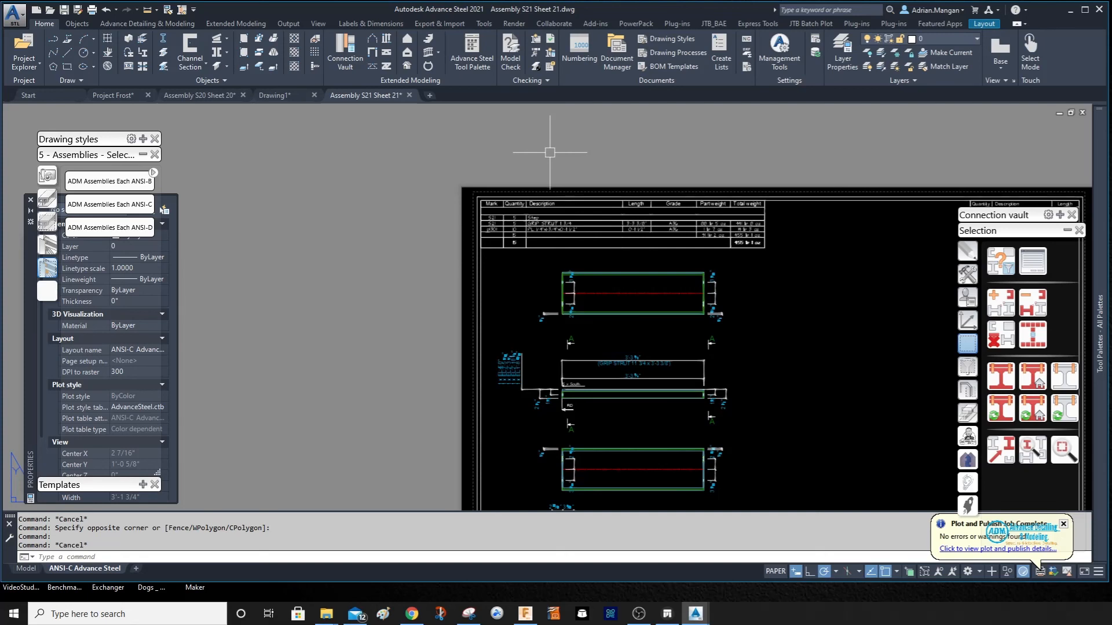
- Move the complete S21 tread detail to the right, nearer the middle of the sheet
{"action": "middle_click_drag", "start_coordinate": [751, 294], "coordinate": [637, 186]}
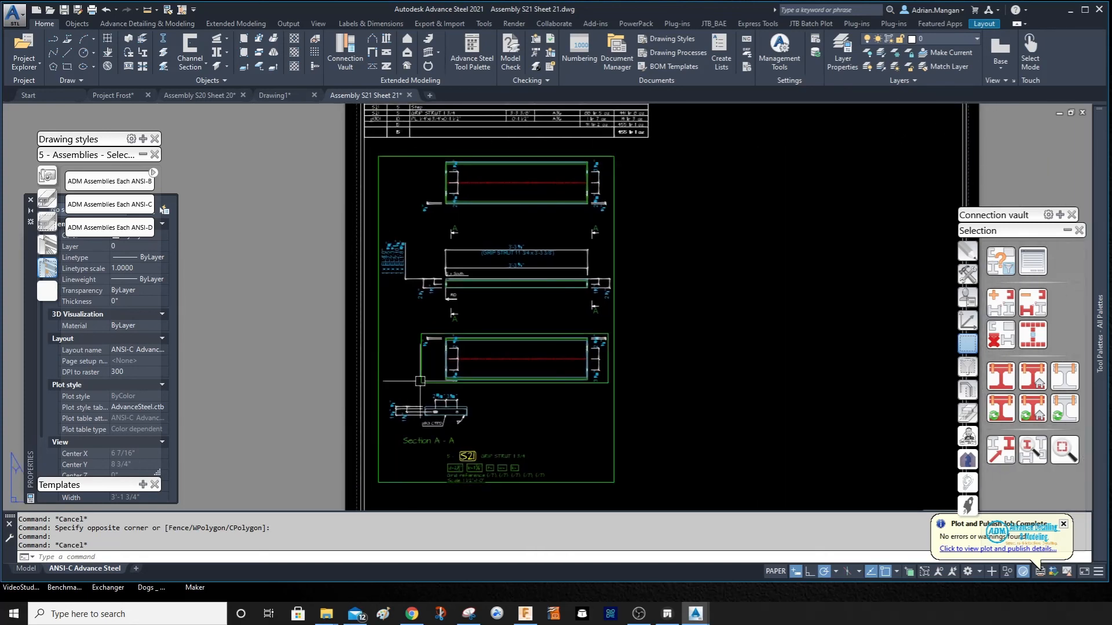
{"action": "left_click", "coordinate": [575, 481]}
{"action": "left_click_drag", "start_coordinate": [575, 481], "coordinate": [715, 488]}
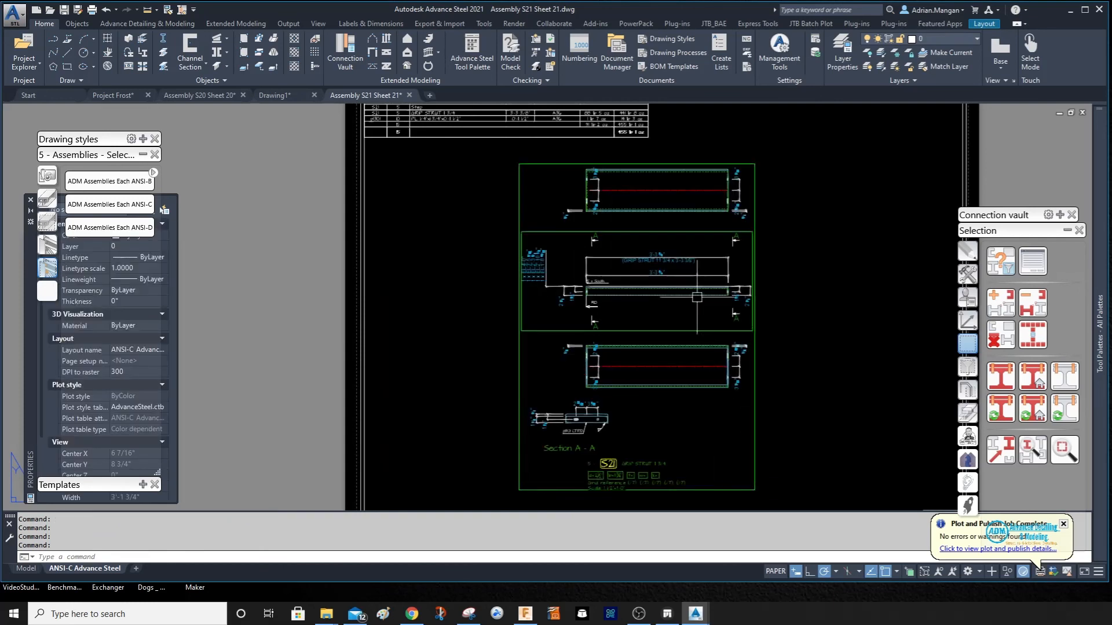
{"action": "mouse_move", "coordinate": [1099, 292]}
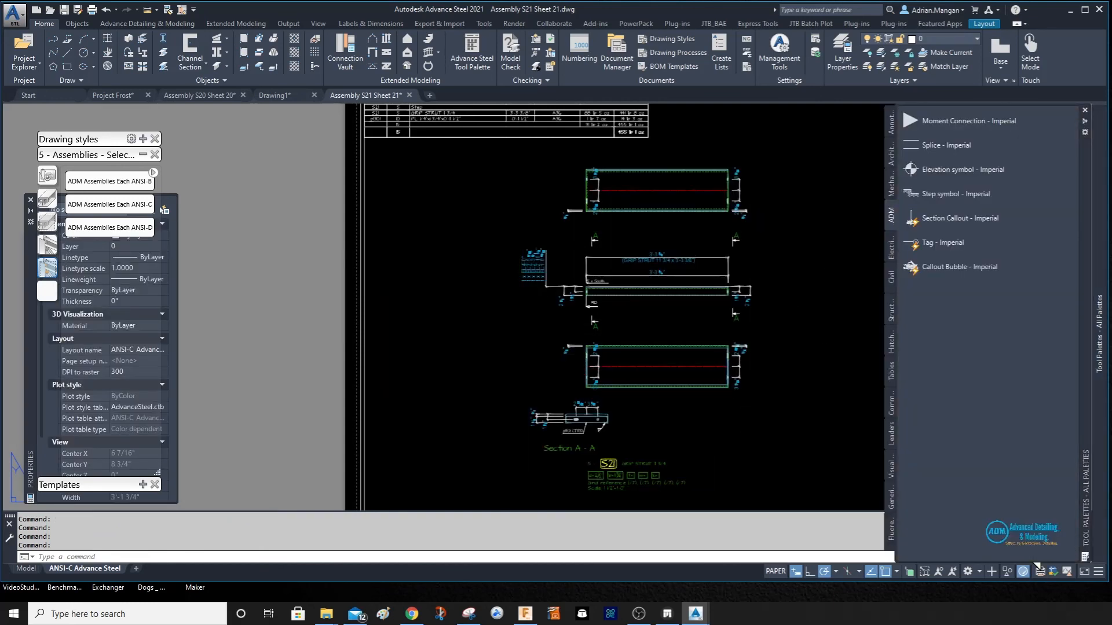